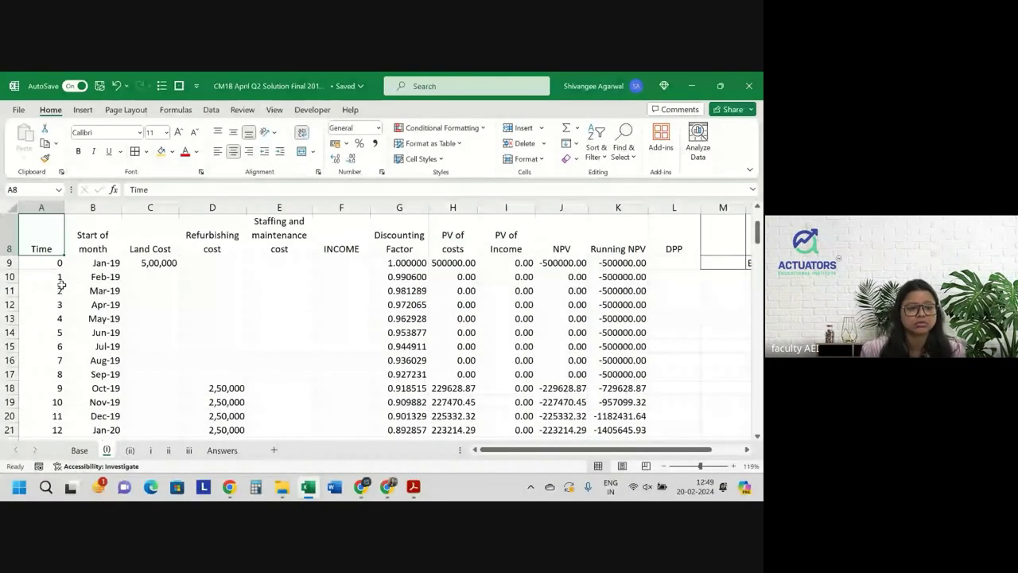
Check the month-1 time value and the Jul-28 payback month in the cash-flow schedule
{"action": "left_click", "coordinate": [61, 282]}
{"action": "scroll", "coordinate": [62, 286], "scroll_direction": "down", "scroll_amount": 6}
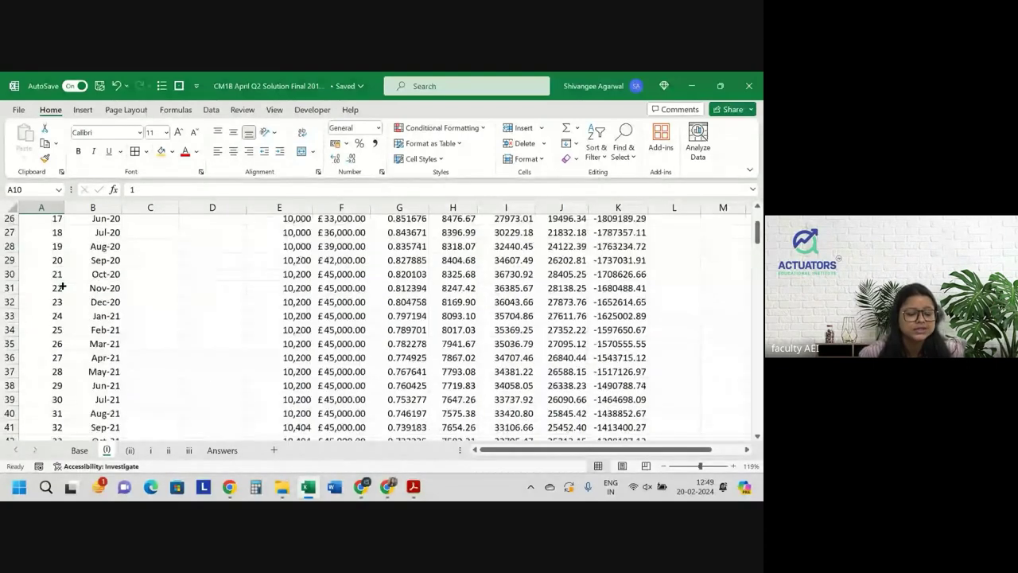
{"action": "scroll", "coordinate": [61, 287], "scroll_direction": "down", "scroll_amount": 10}
{"action": "scroll", "coordinate": [61, 286], "scroll_direction": "down", "scroll_amount": 15}
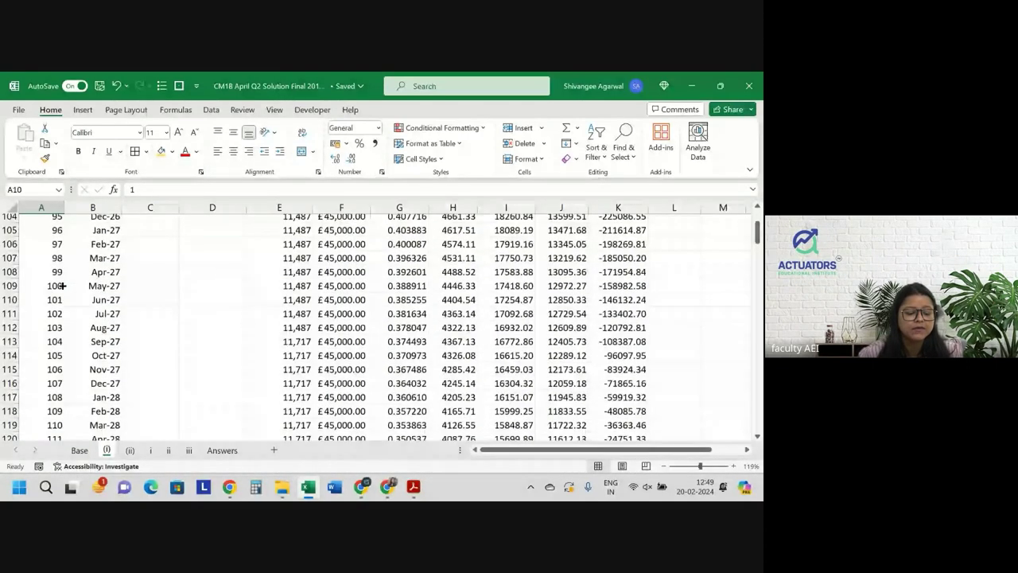
{"action": "scroll", "coordinate": [61, 286], "scroll_direction": "down", "scroll_amount": 3}
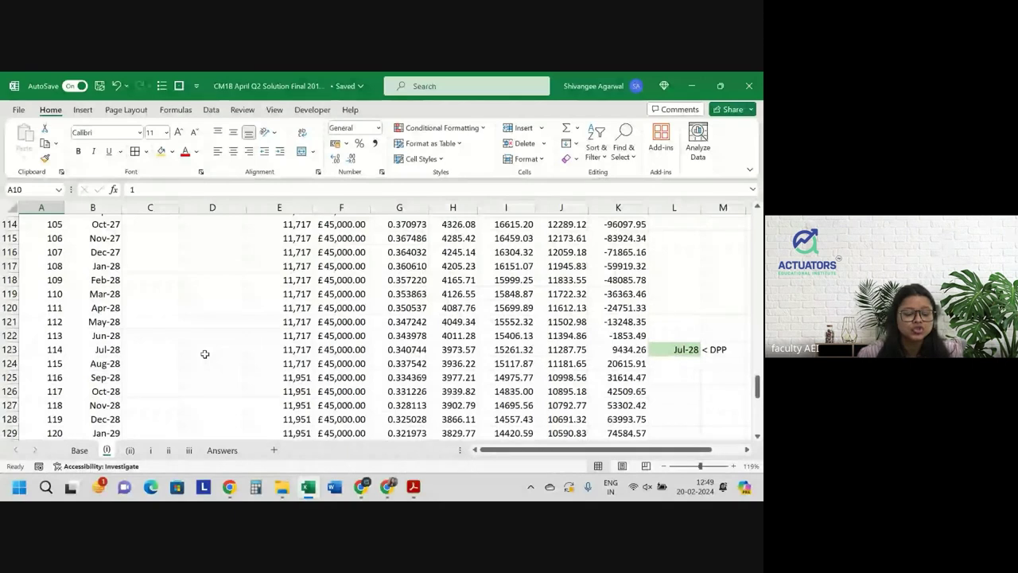
{"action": "left_click", "coordinate": [79, 350]}
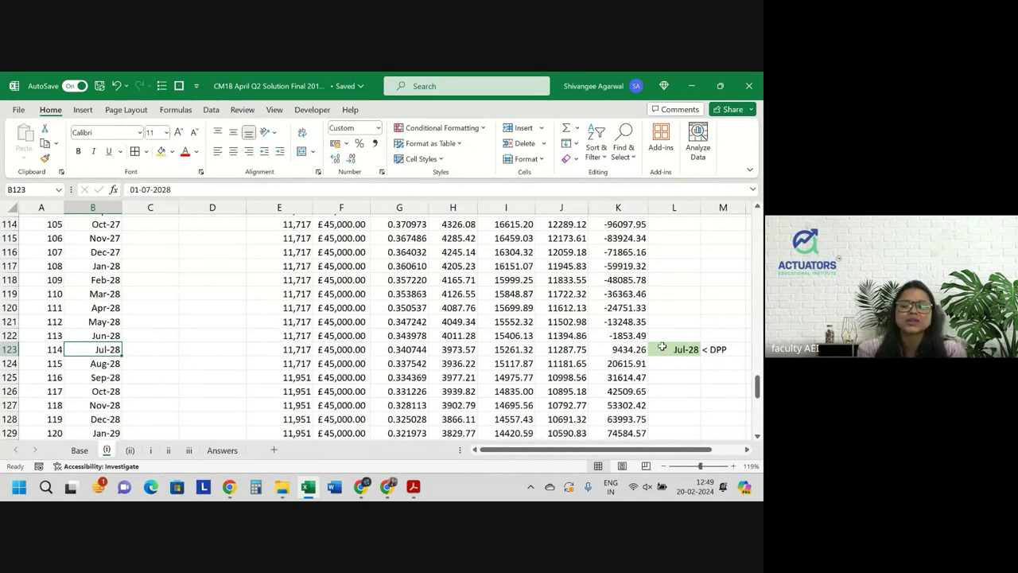
Inspect the DPP formula, the PV of income formula and the 15.46% IRR result
{"action": "left_click", "coordinate": [662, 348]}
{"action": "scroll", "coordinate": [692, 352], "scroll_direction": "up", "scroll_amount": 20}
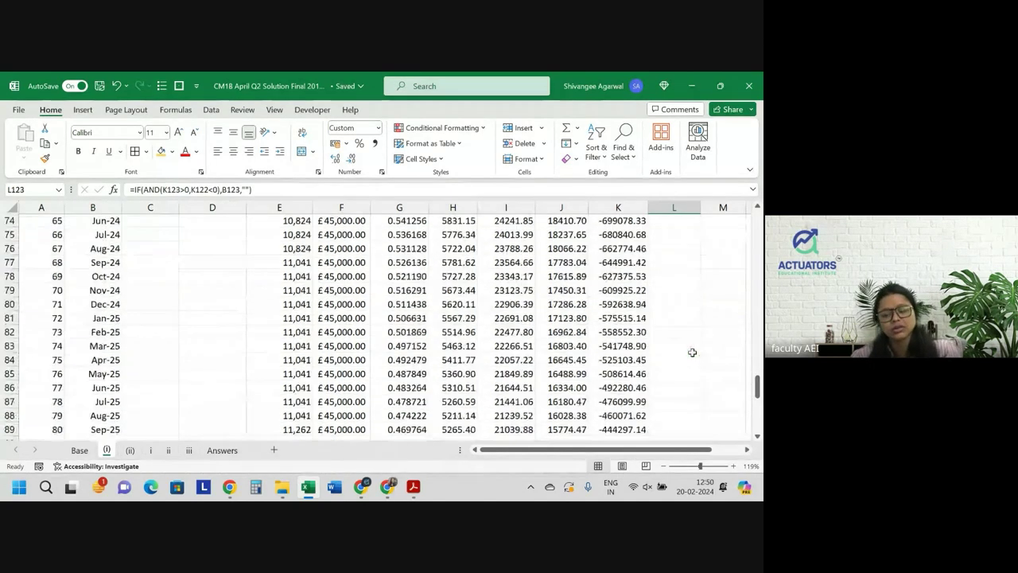
{"action": "scroll", "coordinate": [692, 353], "scroll_direction": "up", "scroll_amount": 15}
{"action": "left_click", "coordinate": [506, 305]}
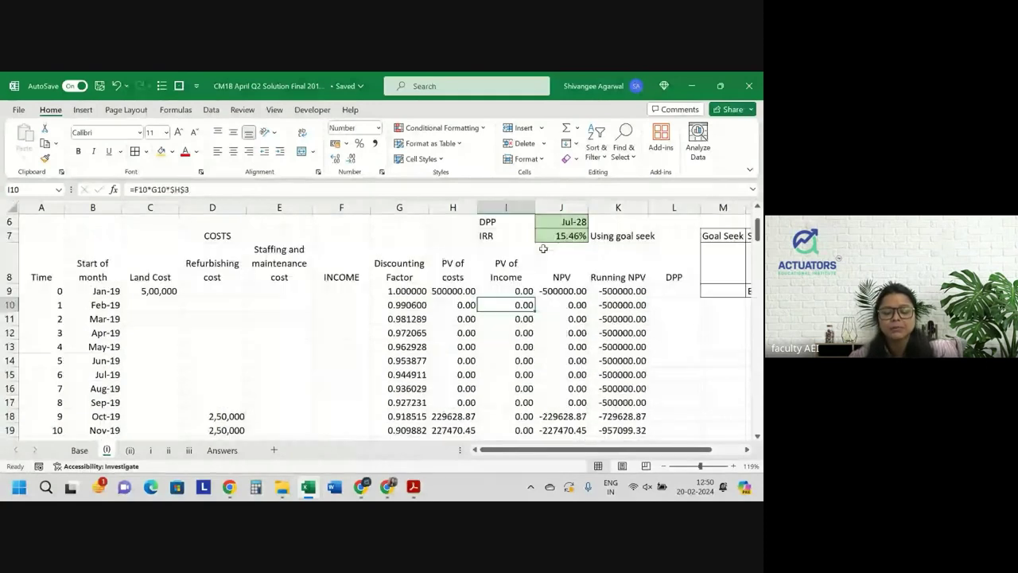
{"action": "left_click", "coordinate": [557, 236]}
{"action": "scroll", "coordinate": [564, 243], "scroll_direction": "up", "scroll_amount": 2}
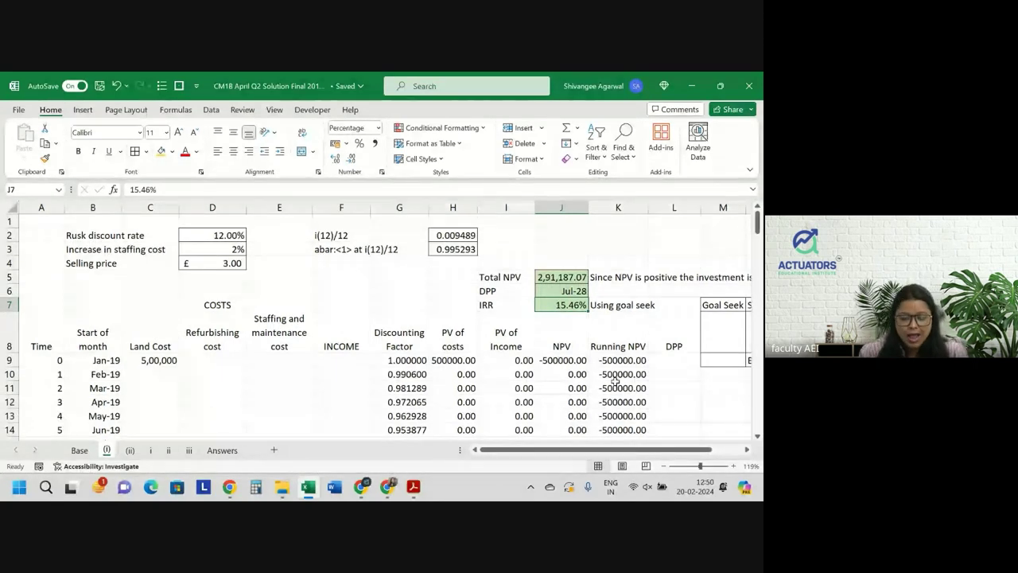
Mark the discounted payback period requirement in the exam paper PDF
{"action": "left_click", "coordinate": [413, 488]}
{"action": "scroll", "coordinate": [386, 301], "scroll_direction": "up", "scroll_amount": 3}
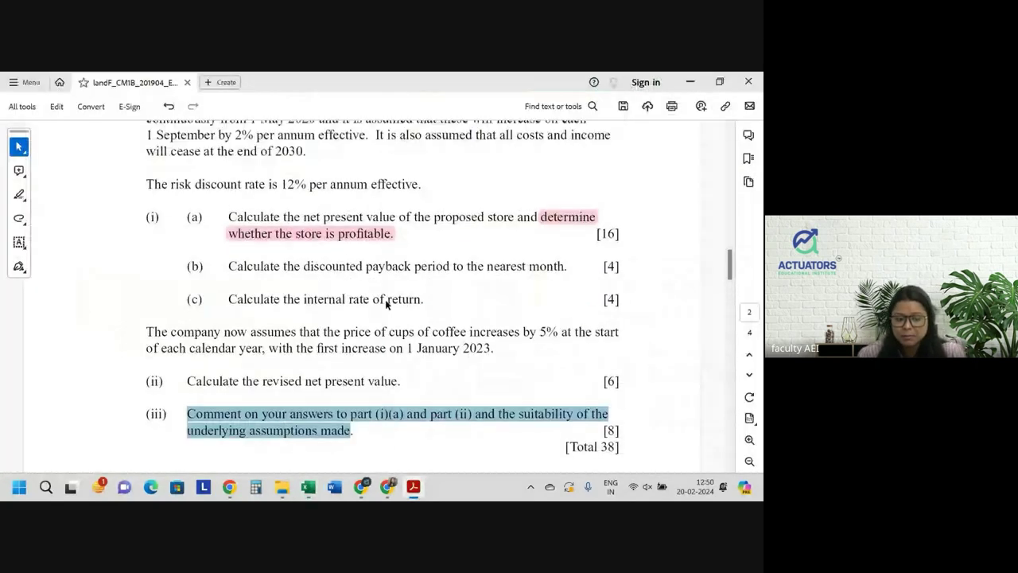
{"action": "left_click_drag", "start_coordinate": [315, 268], "coordinate": [525, 267]}
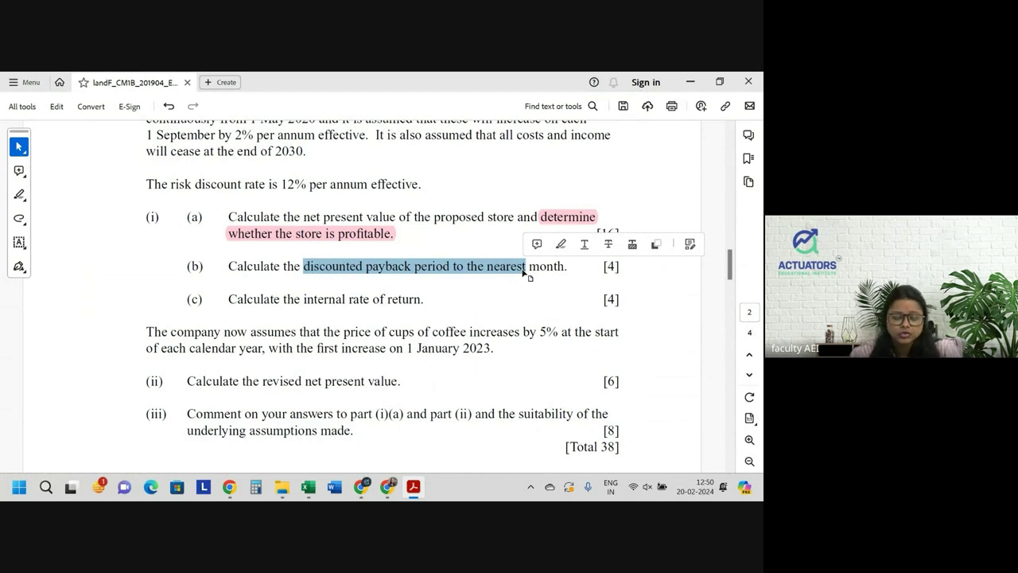
Back in Excel, select the first time and month cells and the Feb-19 and Mar-19 dates
{"action": "key", "text": "alt+Tab"}
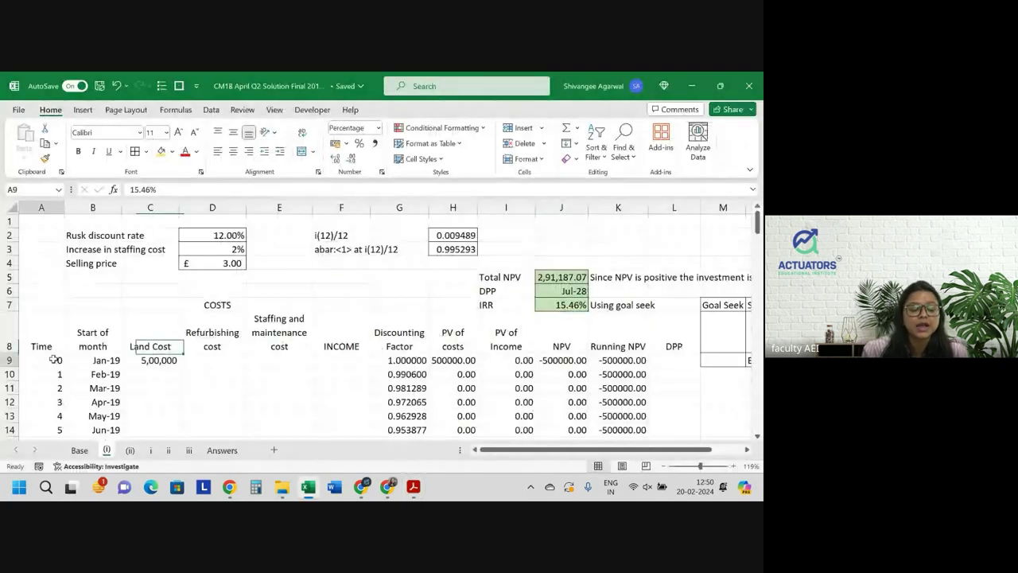
{"action": "left_click_drag", "start_coordinate": [53, 360], "coordinate": [121, 359]}
{"action": "left_click", "coordinate": [104, 374]}
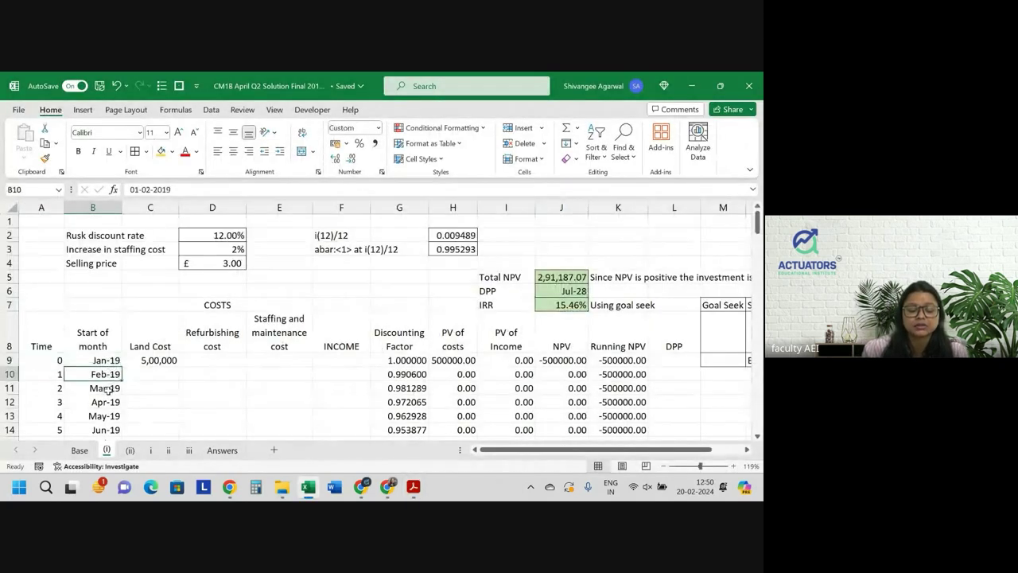
{"action": "left_click", "coordinate": [108, 388]}
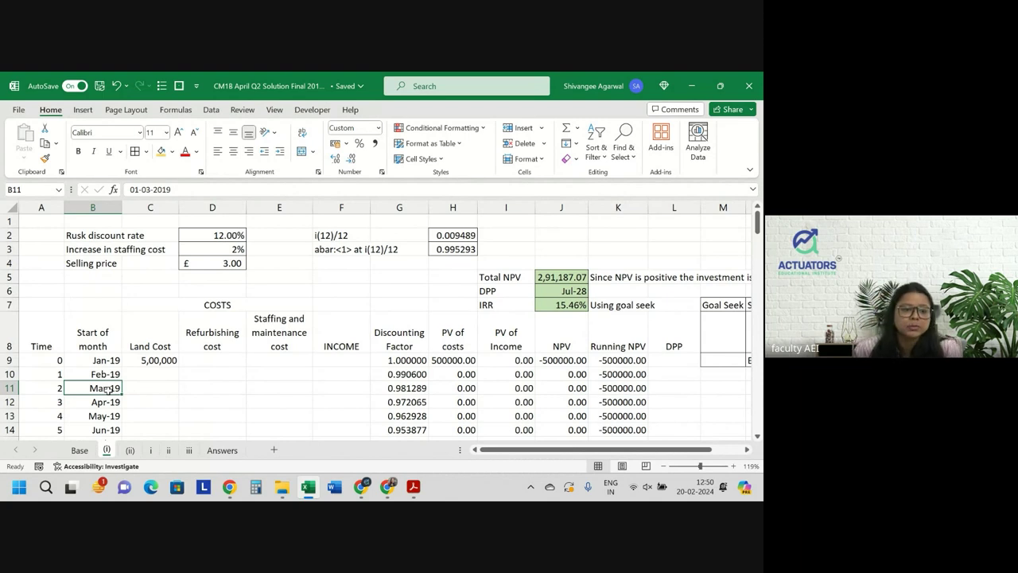
Scroll down to the Jul-28 payback formula cell
{"action": "scroll", "coordinate": [107, 389], "scroll_direction": "down", "scroll_amount": 2}
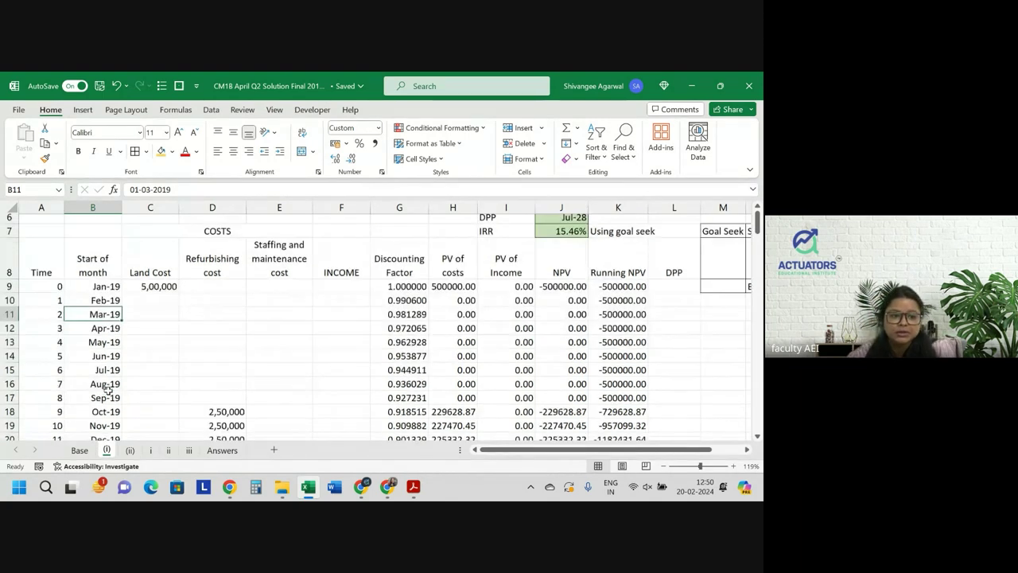
{"action": "scroll", "coordinate": [108, 391], "scroll_direction": "down", "scroll_amount": 10}
{"action": "scroll", "coordinate": [108, 389], "scroll_direction": "down", "scroll_amount": 2}
{"action": "scroll", "coordinate": [107, 389], "scroll_direction": "down", "scroll_amount": 3}
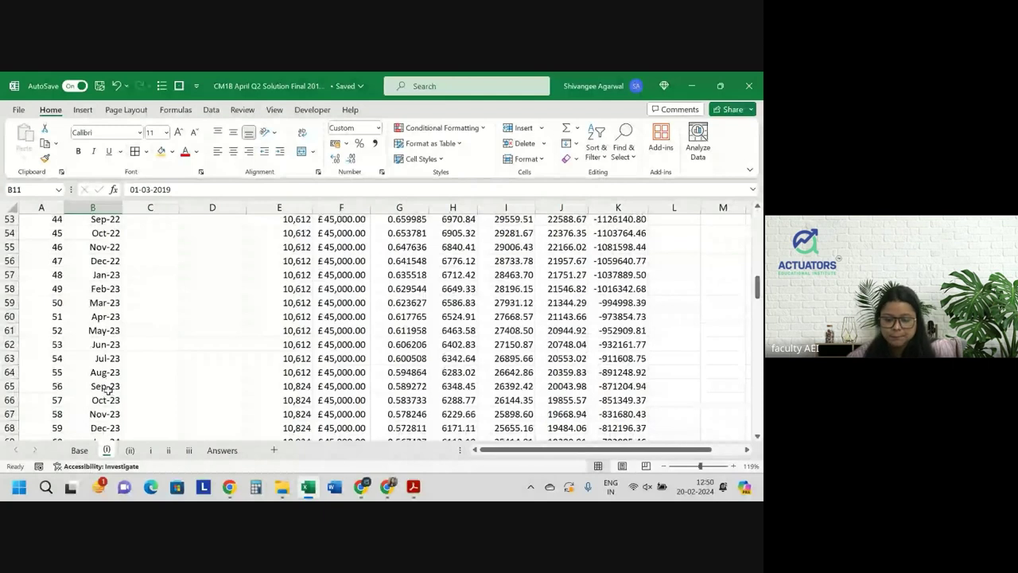
{"action": "scroll", "coordinate": [107, 389], "scroll_direction": "down", "scroll_amount": 10}
{"action": "scroll", "coordinate": [107, 390], "scroll_direction": "down", "scroll_amount": 9}
{"action": "scroll", "coordinate": [107, 390], "scroll_direction": "down", "scroll_amount": 4}
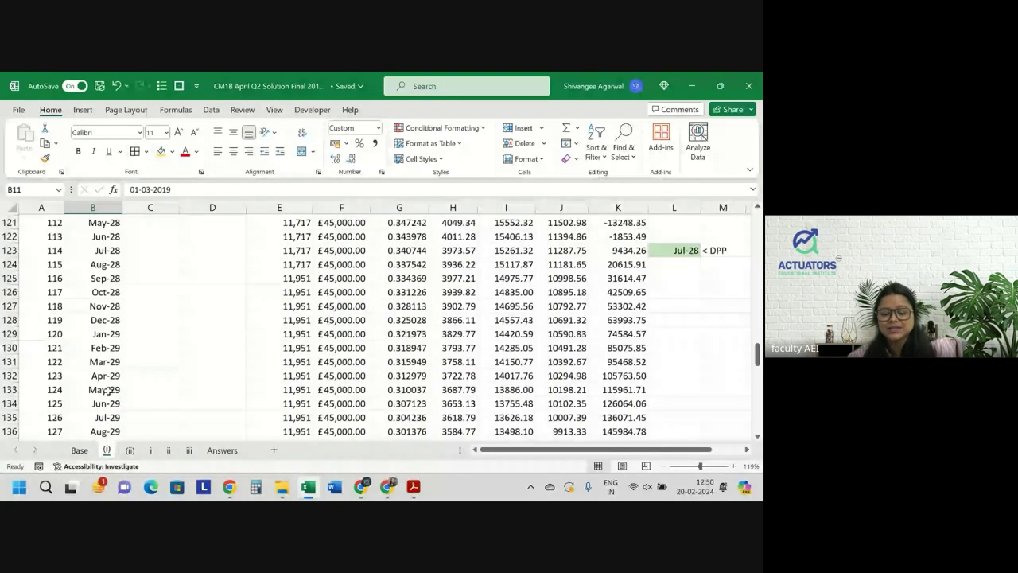
{"action": "scroll", "coordinate": [107, 390], "scroll_direction": "up", "scroll_amount": 2}
{"action": "left_click", "coordinate": [663, 316]}
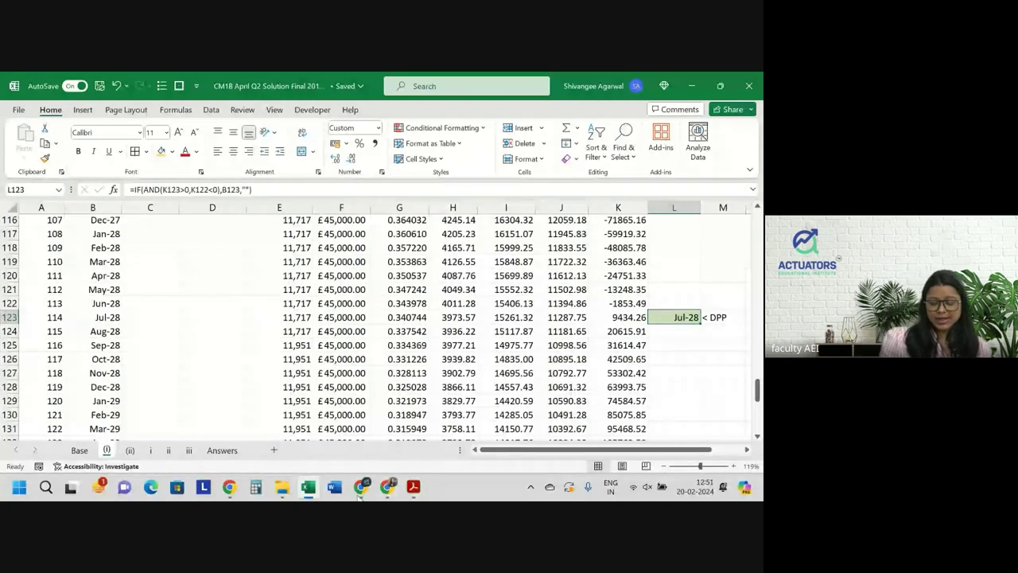
In the exam PDF, mark Question 3's 25-year variable premium term, entry age 45 and premium pattern
{"action": "left_click", "coordinate": [416, 486]}
{"action": "scroll", "coordinate": [406, 295], "scroll_direction": "down", "scroll_amount": 5}
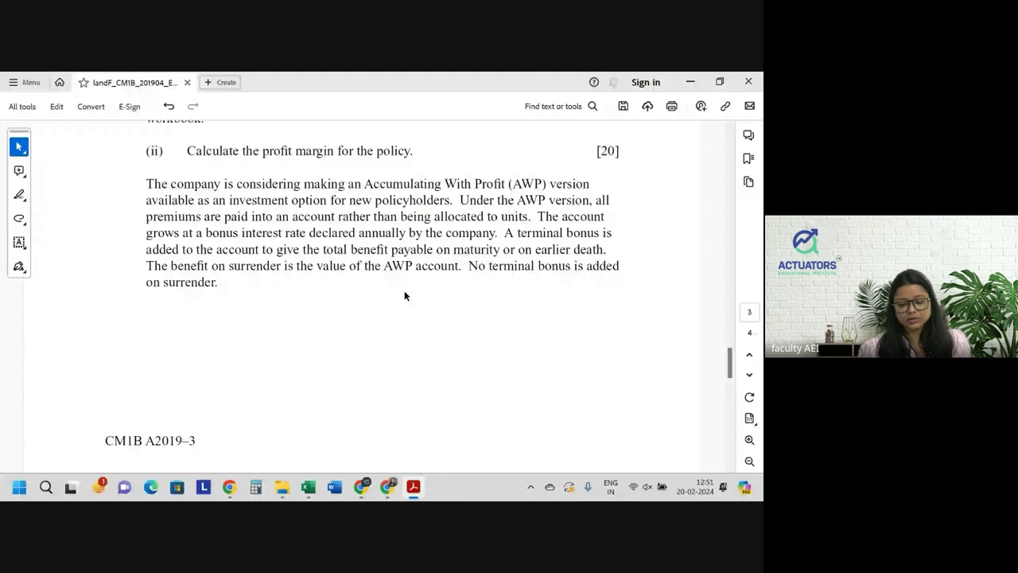
{"action": "scroll", "coordinate": [404, 296], "scroll_direction": "up", "scroll_amount": 5}
{"action": "scroll", "coordinate": [404, 296], "scroll_direction": "up", "scroll_amount": 10}
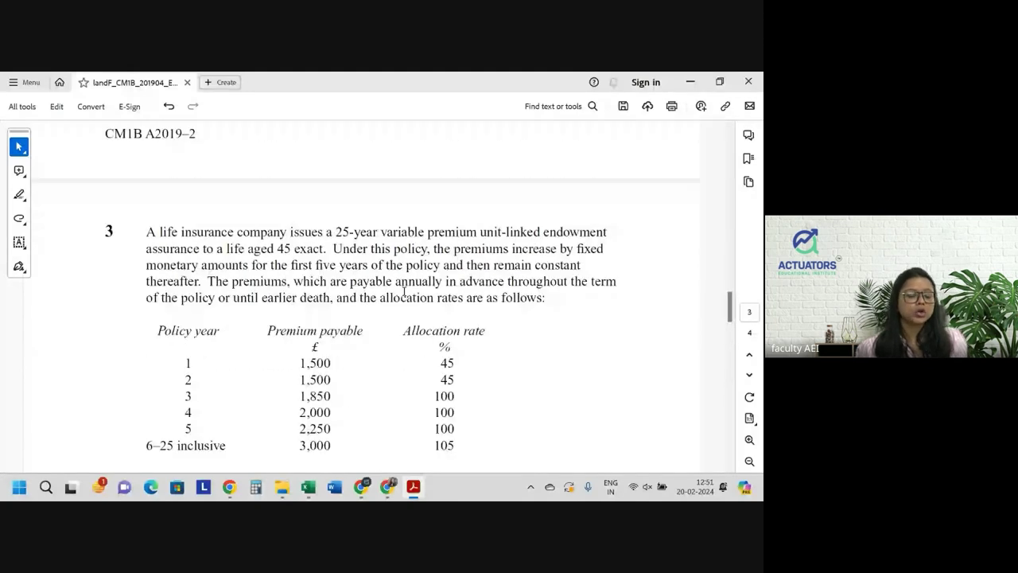
{"action": "scroll", "coordinate": [404, 294], "scroll_direction": "down", "scroll_amount": 2}
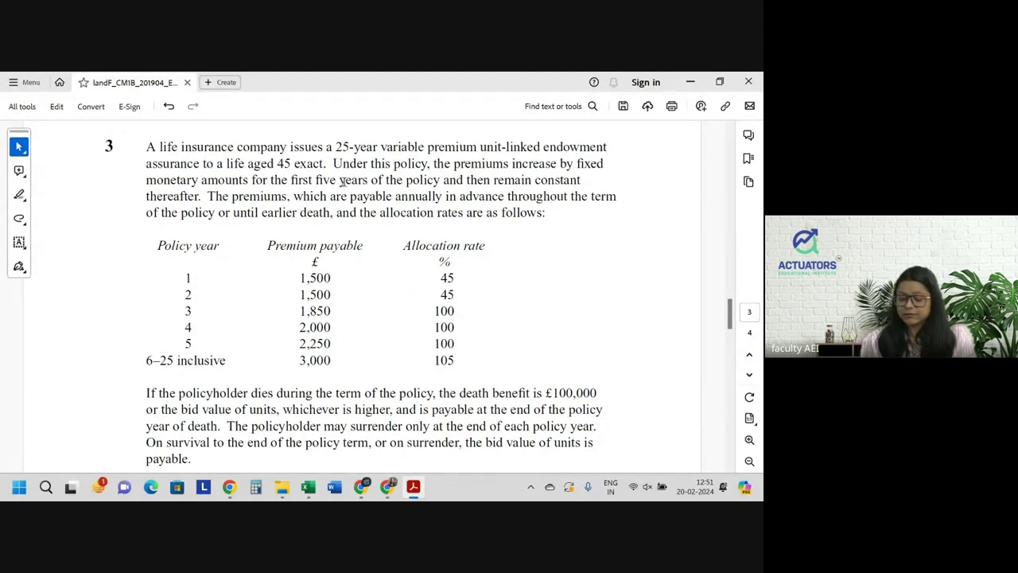
{"action": "left_click_drag", "start_coordinate": [334, 147], "coordinate": [587, 151]}
{"action": "left_click_drag", "start_coordinate": [216, 164], "coordinate": [323, 165]}
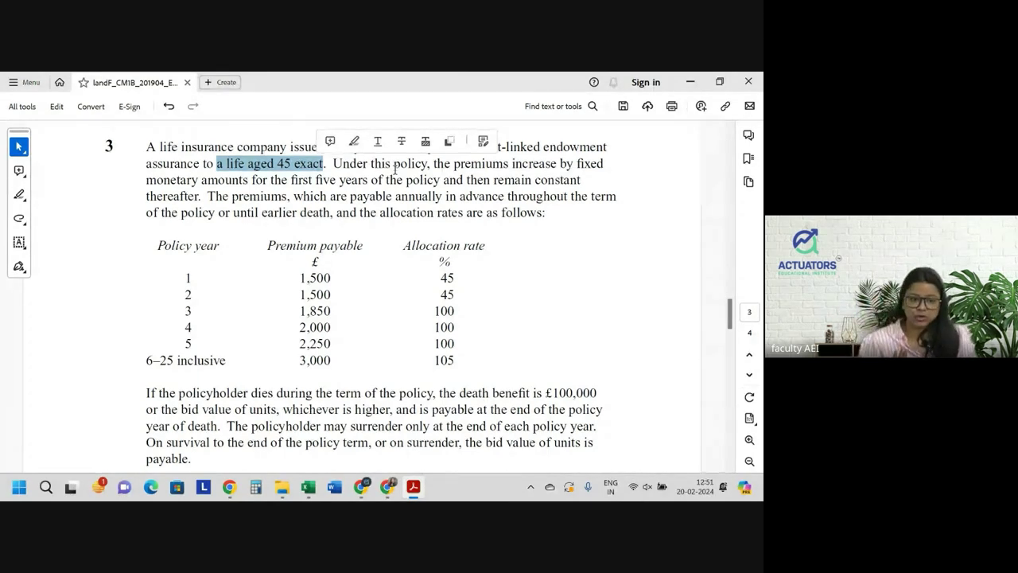
{"action": "left_click", "coordinate": [377, 158]}
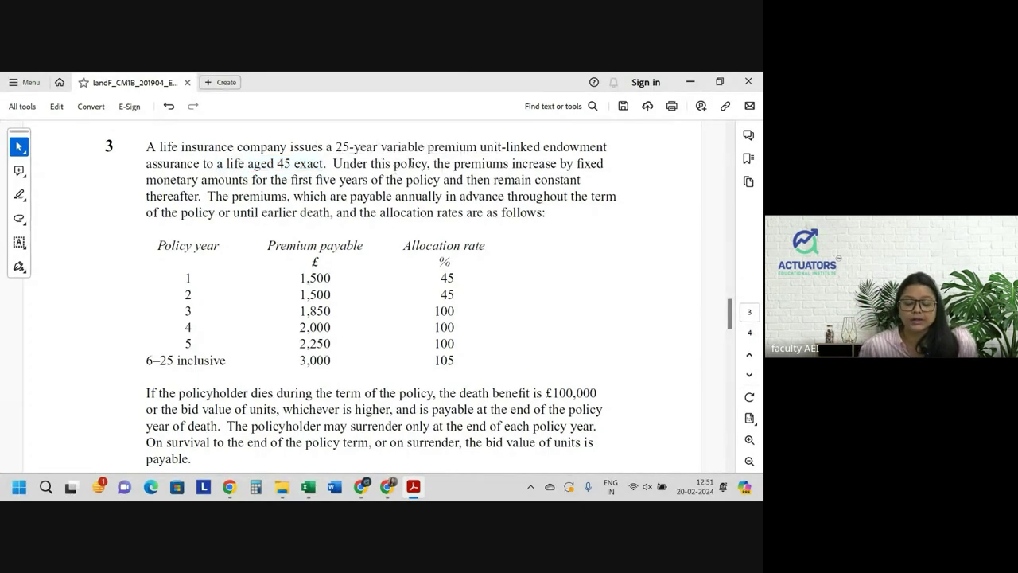
{"action": "left_click_drag", "start_coordinate": [454, 165], "coordinate": [604, 164]}
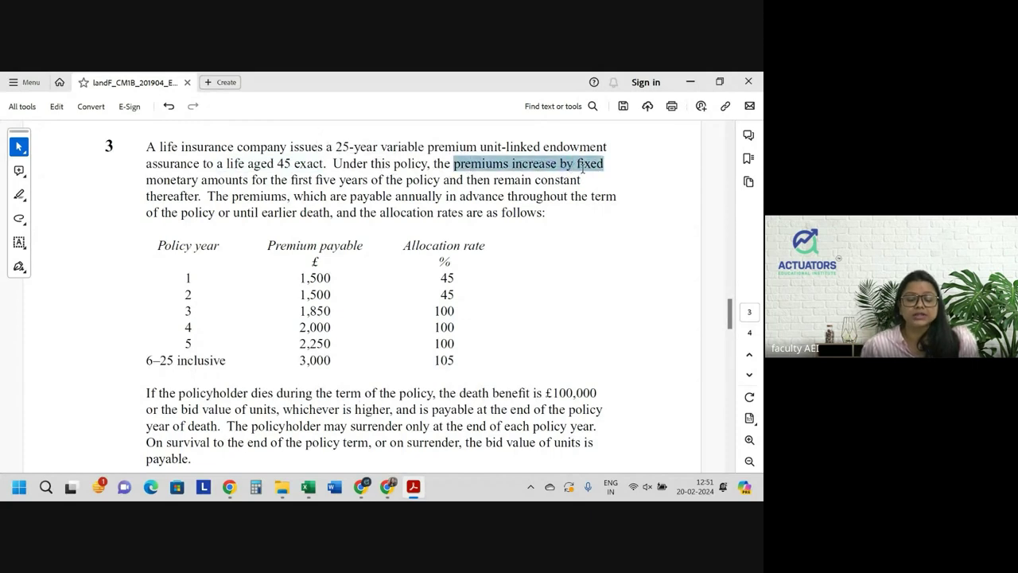
{"action": "left_click_drag", "start_coordinate": [146, 196], "coordinate": [267, 196]}
Highlight 'first five years of' in pink
{"action": "scroll", "coordinate": [271, 195], "scroll_direction": "up", "scroll_amount": 1}
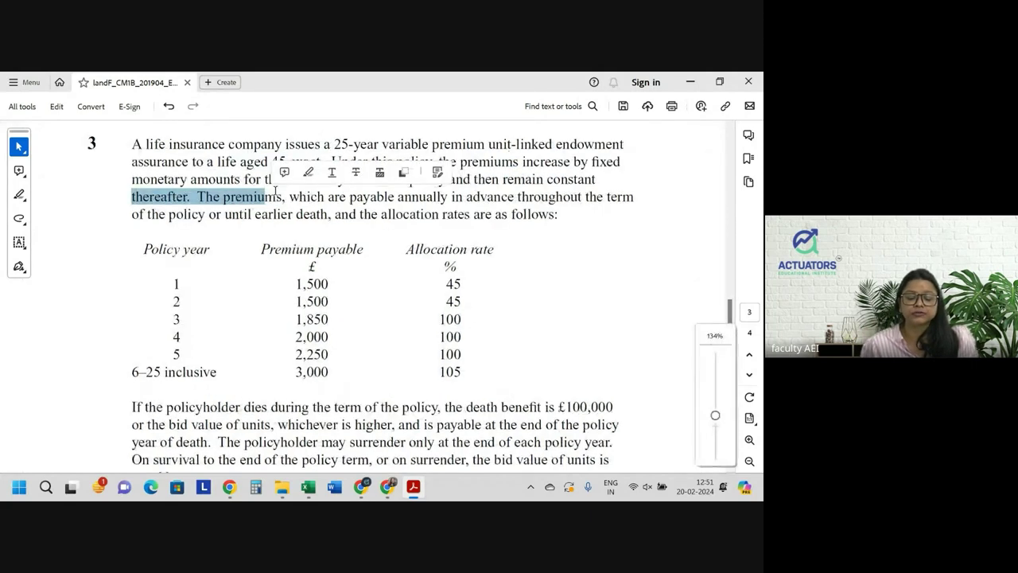
{"action": "left_click_drag", "start_coordinate": [355, 249], "coordinate": [363, 249]}
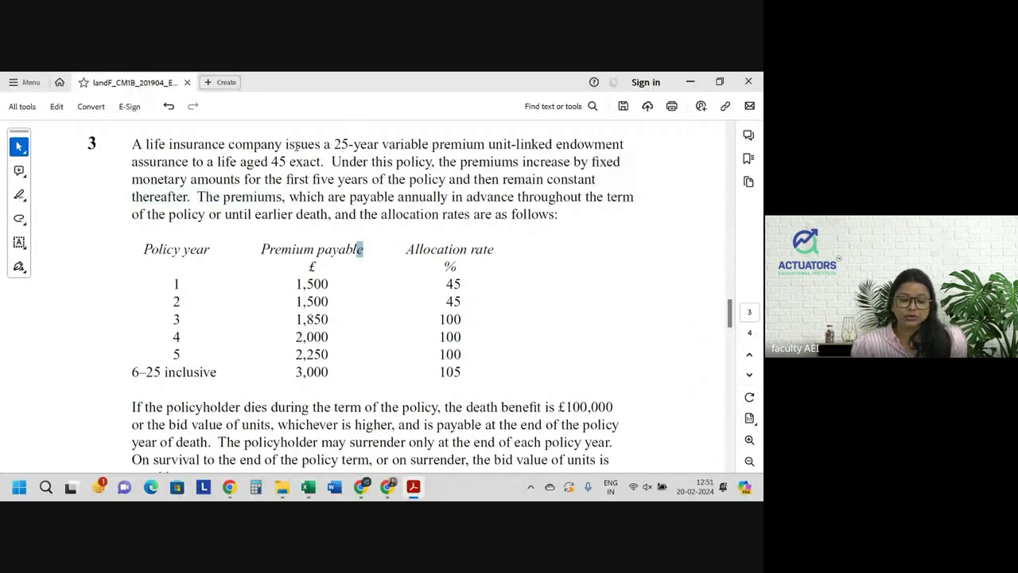
{"action": "left_click_drag", "start_coordinate": [334, 144], "coordinate": [553, 144]}
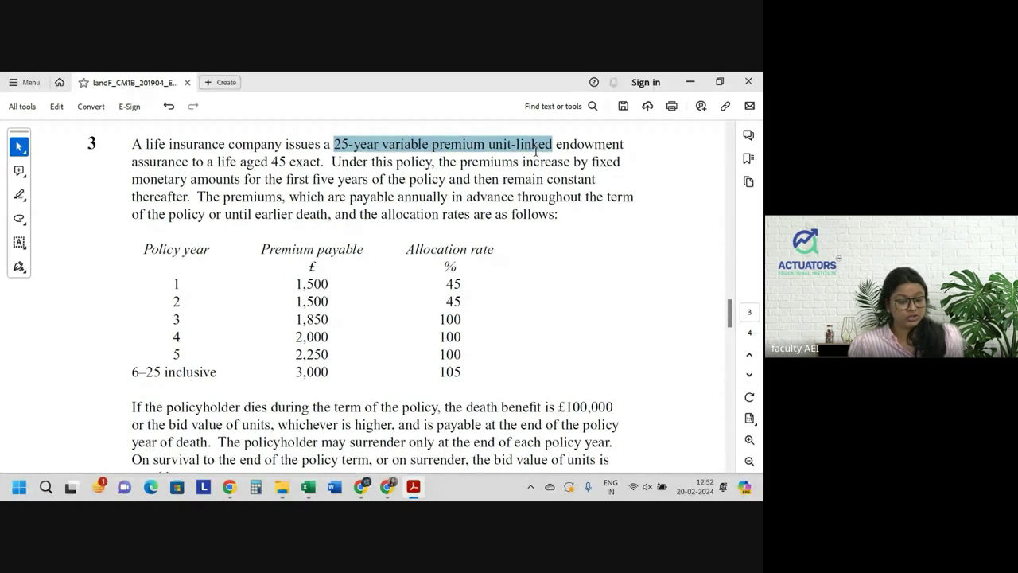
{"action": "left_click", "coordinate": [242, 177]}
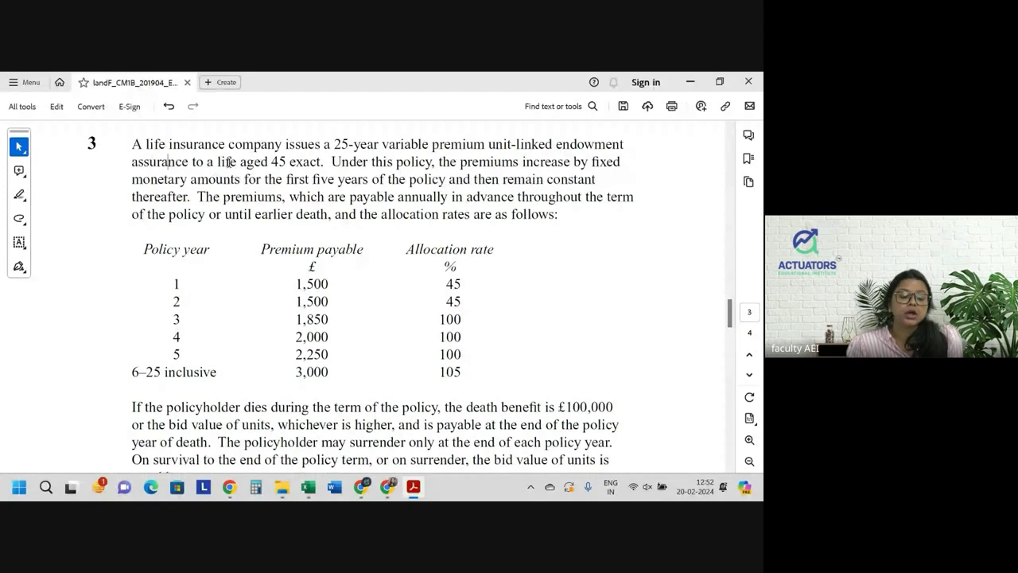
{"action": "double_click", "coordinate": [306, 163]}
{"action": "left_click", "coordinate": [407, 171]}
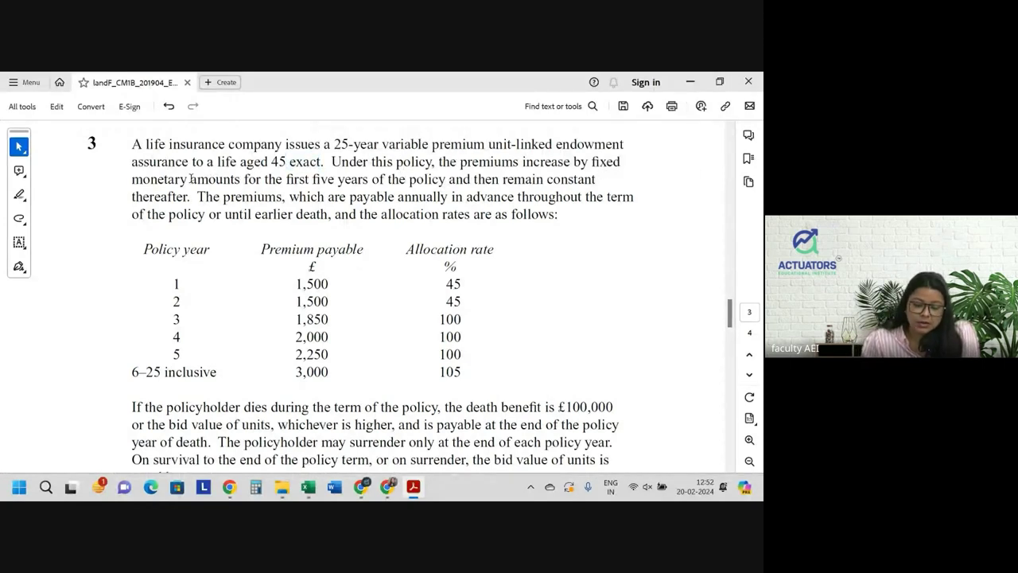
{"action": "left_click_drag", "start_coordinate": [132, 179], "coordinate": [286, 179]}
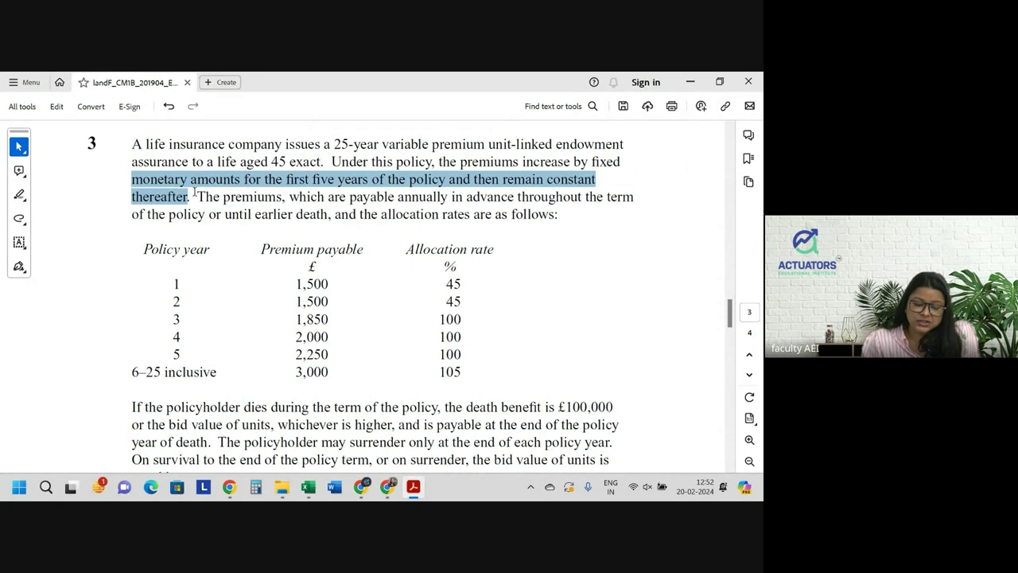
{"action": "left_click", "coordinate": [309, 182]}
{"action": "left_click_drag", "start_coordinate": [286, 179], "coordinate": [386, 179]}
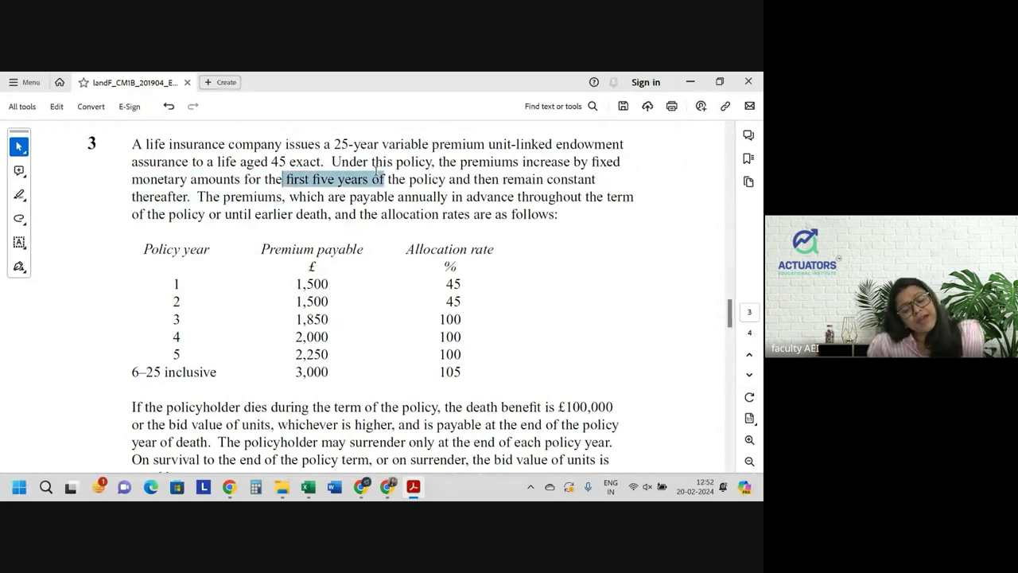
{"action": "left_click", "coordinate": [416, 152]}
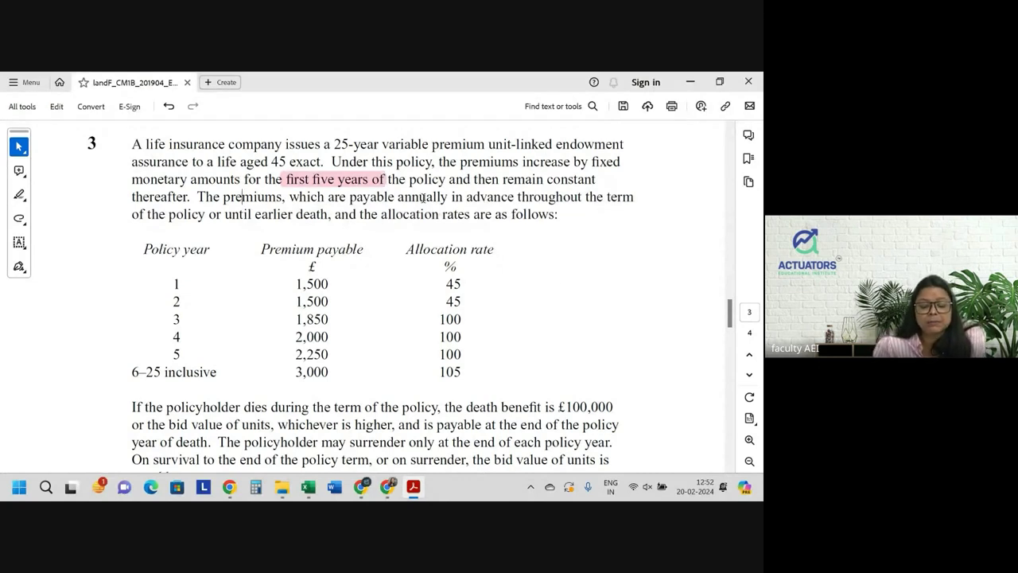
Highlight 'may surrender only at' in pink in the surrender sentence
{"action": "left_click_drag", "start_coordinate": [350, 197], "coordinate": [559, 193]}
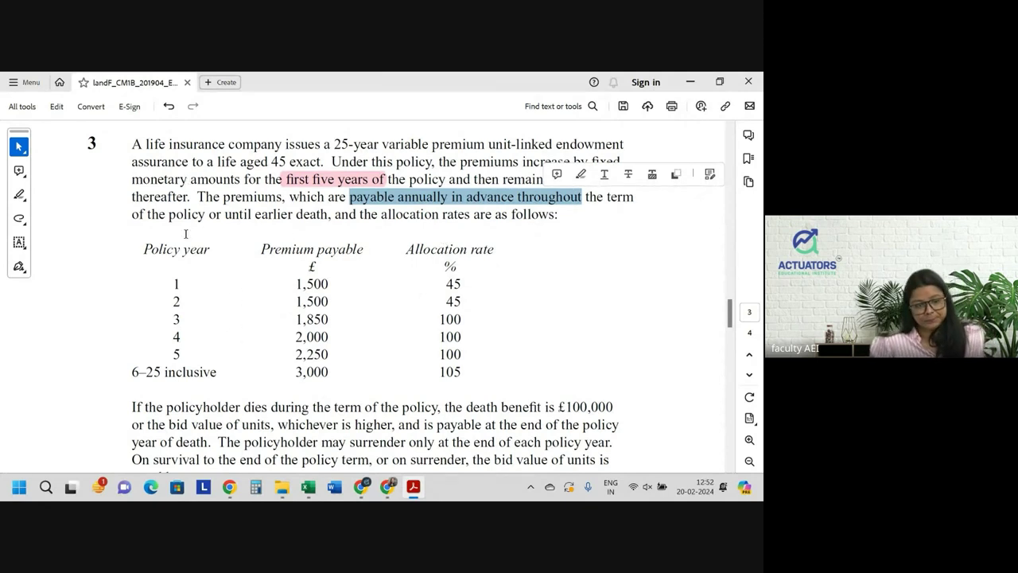
{"action": "scroll", "coordinate": [202, 285], "scroll_direction": "down", "scroll_amount": 1}
{"action": "scroll", "coordinate": [204, 282], "scroll_direction": "down", "scroll_amount": 4}
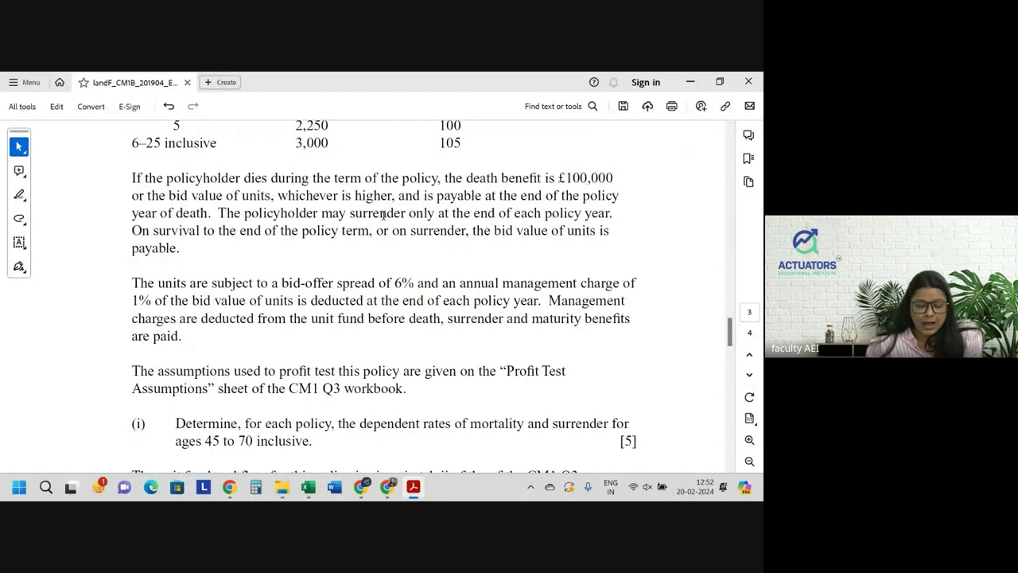
{"action": "left_click_drag", "start_coordinate": [168, 196], "coordinate": [272, 197]}
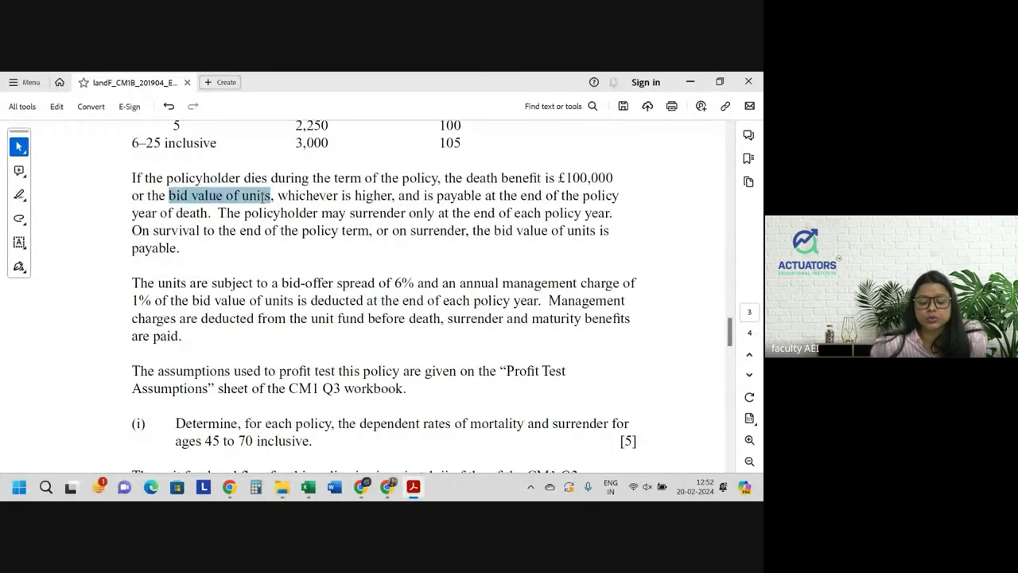
{"action": "left_click_drag", "start_coordinate": [404, 213], "coordinate": [379, 197]}
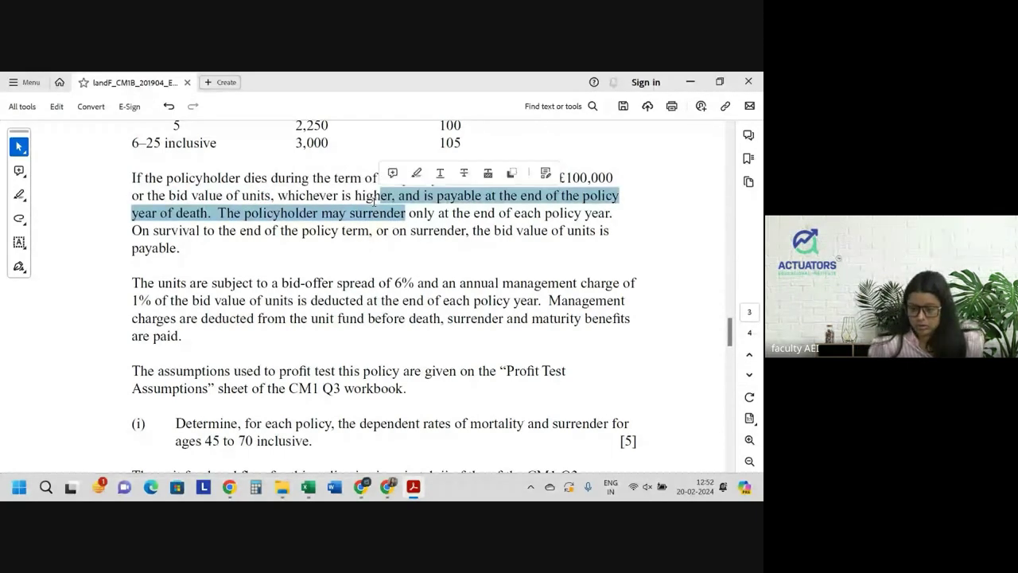
{"action": "left_click", "coordinate": [373, 202]}
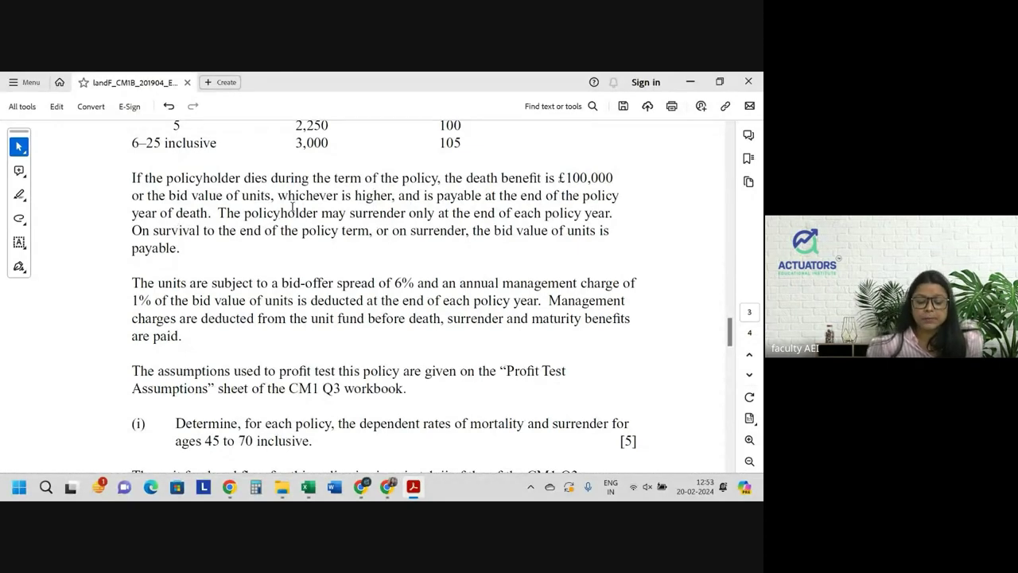
{"action": "left_click", "coordinate": [295, 213]}
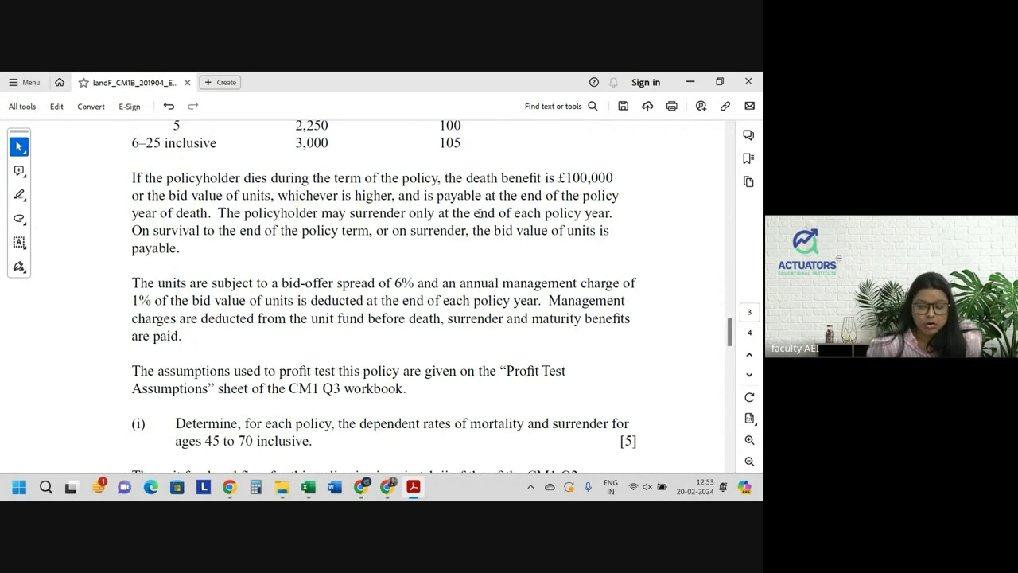
{"action": "left_click", "coordinate": [544, 213]}
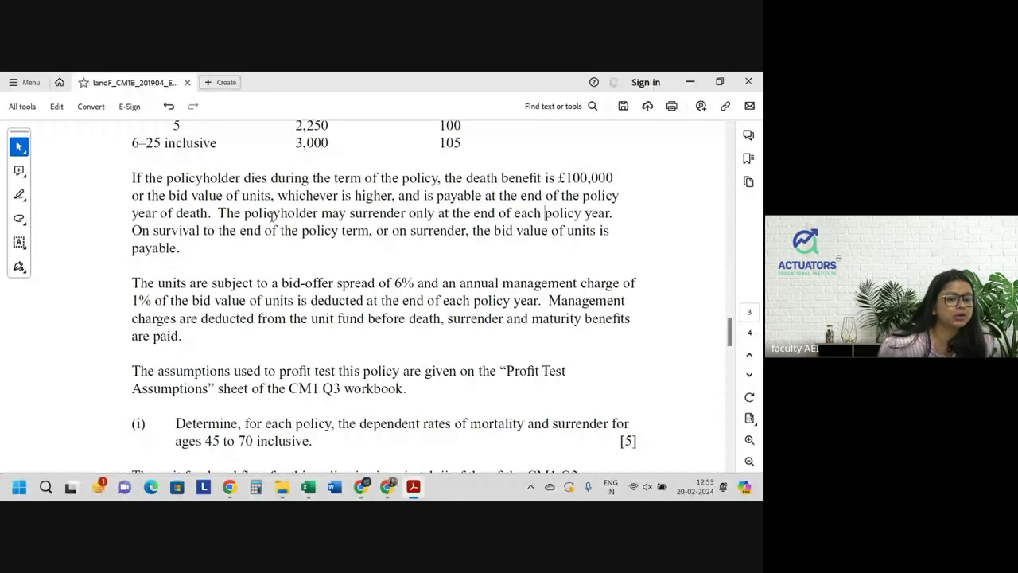
{"action": "left_click_drag", "start_coordinate": [332, 215], "coordinate": [445, 212]}
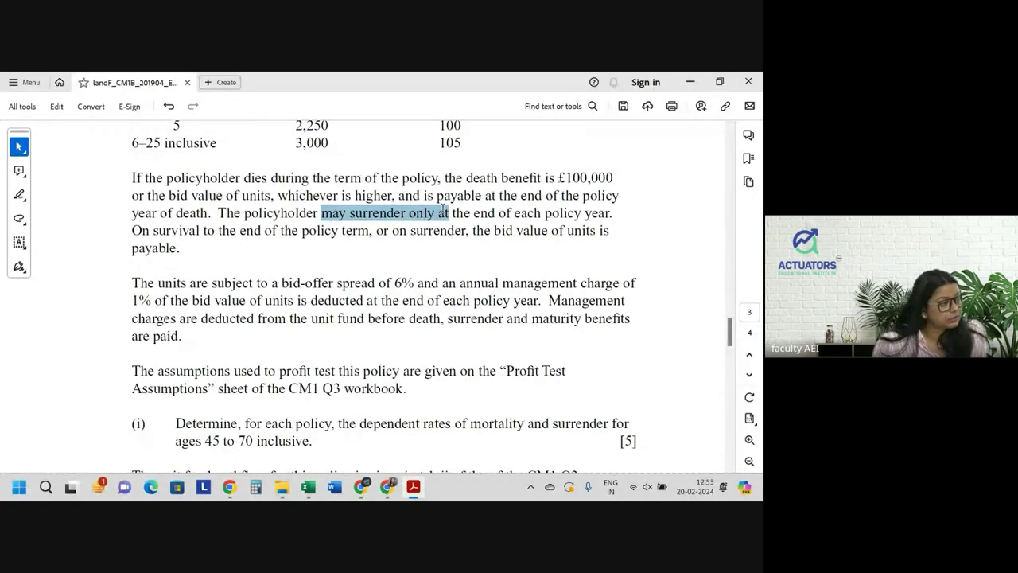
{"action": "left_click", "coordinate": [484, 193]}
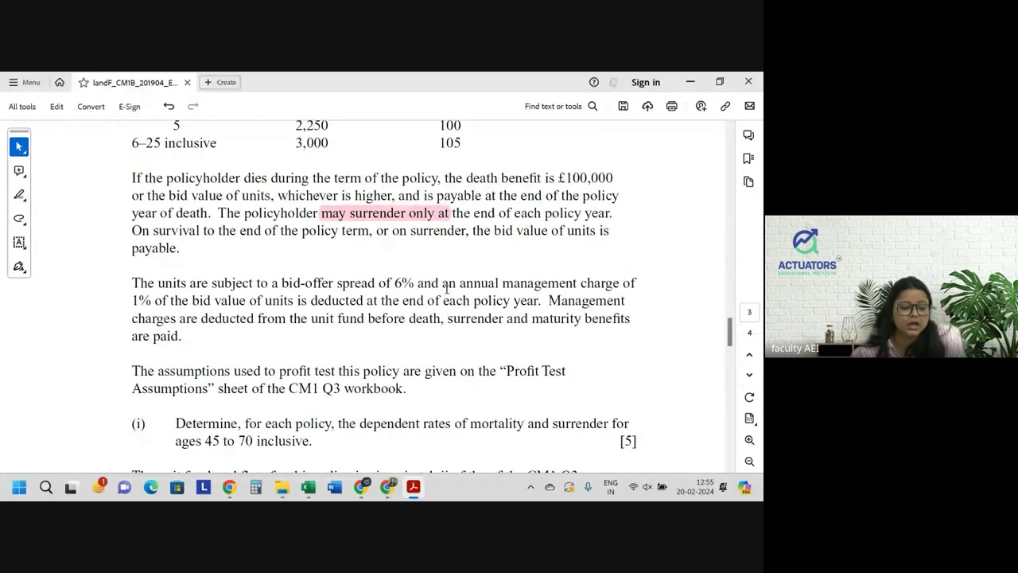
Highlight '6% and' and '1% of' in pink in the charges sentence
{"action": "scroll", "coordinate": [446, 288], "scroll_direction": "down", "scroll_amount": 1}
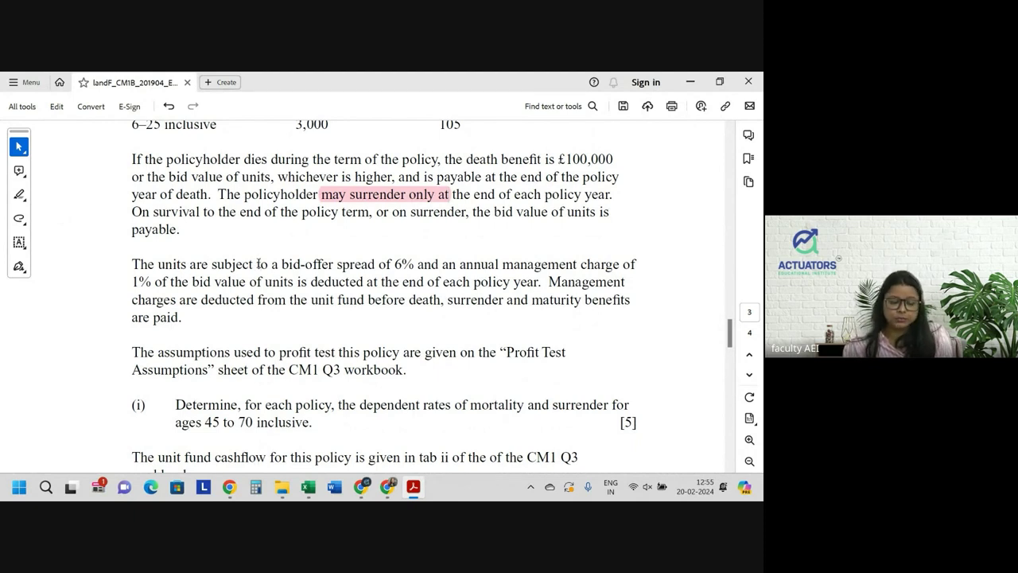
{"action": "left_click_drag", "start_coordinate": [393, 265], "coordinate": [438, 265]}
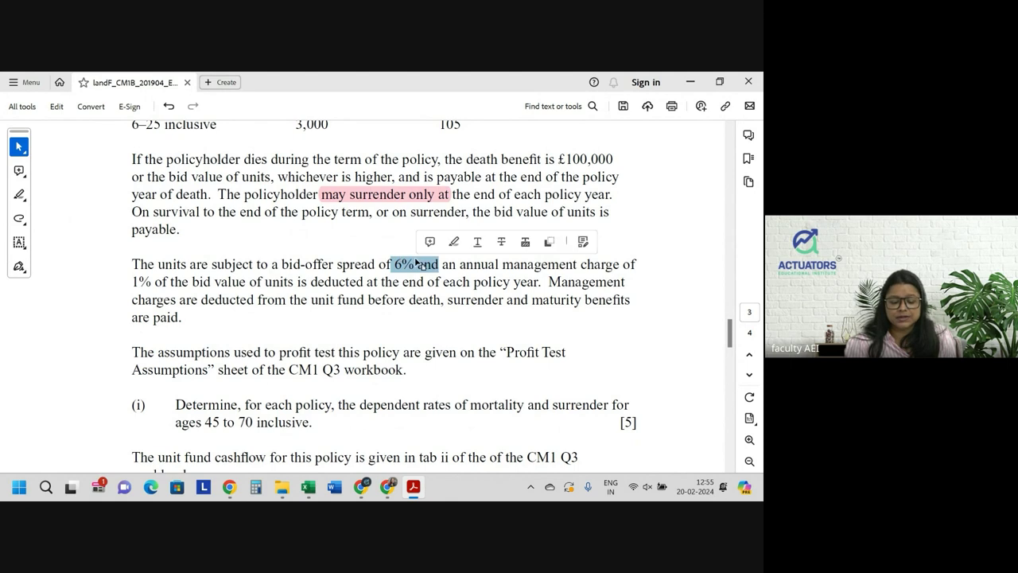
{"action": "left_click", "coordinate": [452, 243]}
{"action": "left_click_drag", "start_coordinate": [132, 282], "coordinate": [168, 282]}
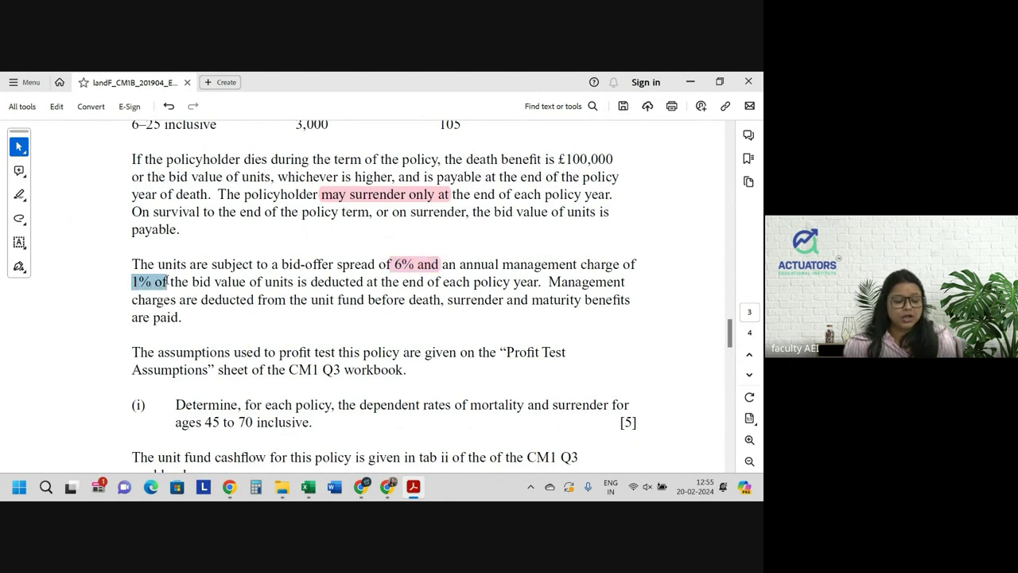
{"action": "left_click", "coordinate": [207, 261]}
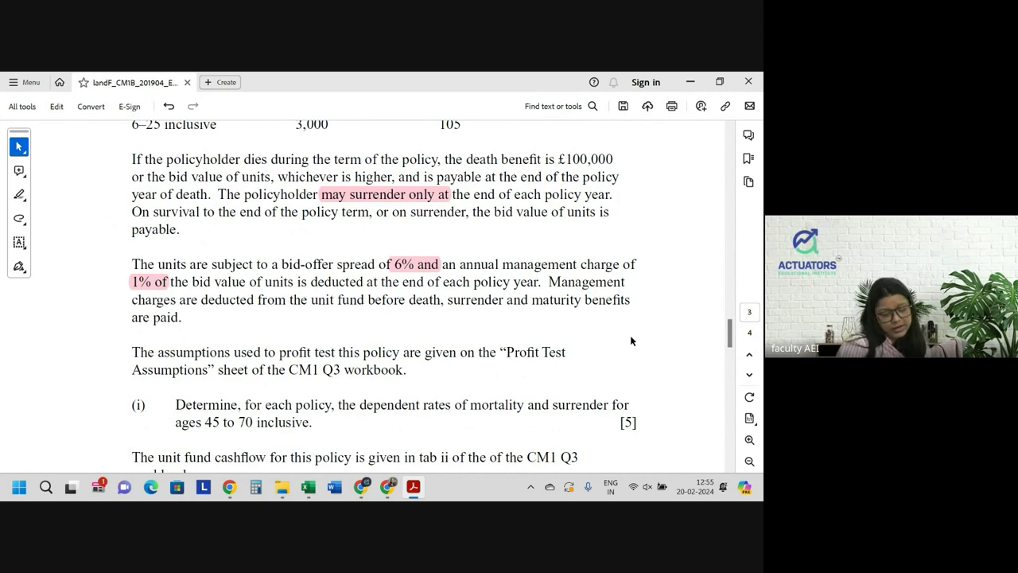
{"action": "scroll", "coordinate": [293, 322], "scroll_direction": "down", "scroll_amount": 1}
{"action": "scroll", "coordinate": [292, 323], "scroll_direction": "down", "scroll_amount": 1}
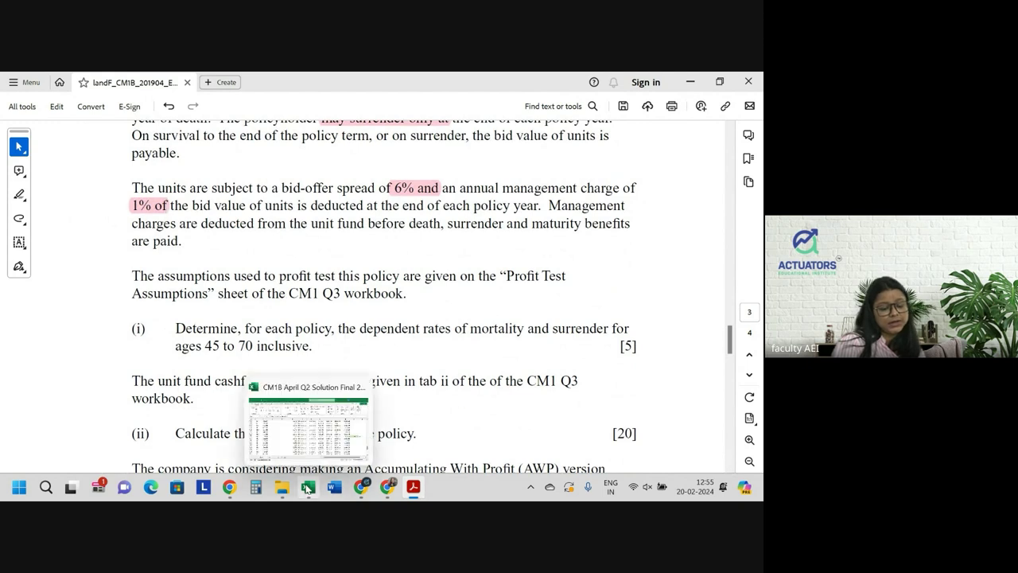
Open CM1B April Q3 Solution Final 20190624 from the Desktop folder
{"action": "left_click", "coordinate": [309, 487]}
{"action": "left_click", "coordinate": [309, 487]}
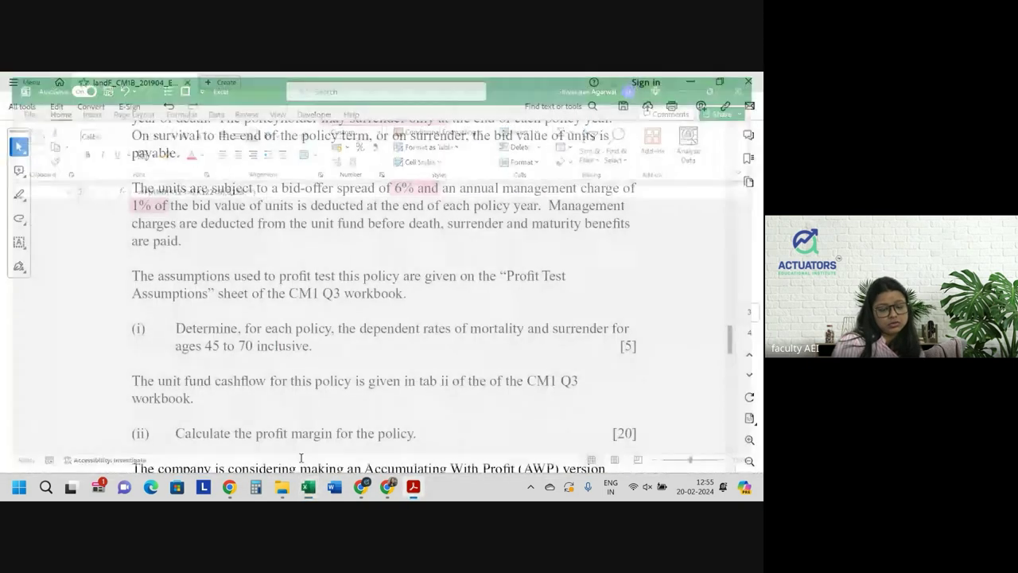
{"action": "left_click", "coordinate": [282, 486]}
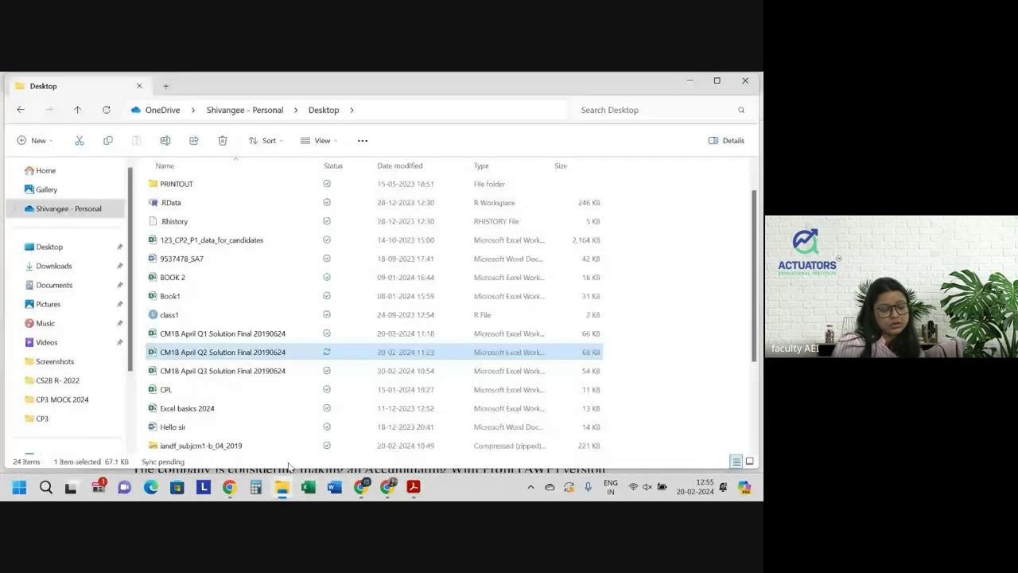
{"action": "left_click", "coordinate": [246, 368]}
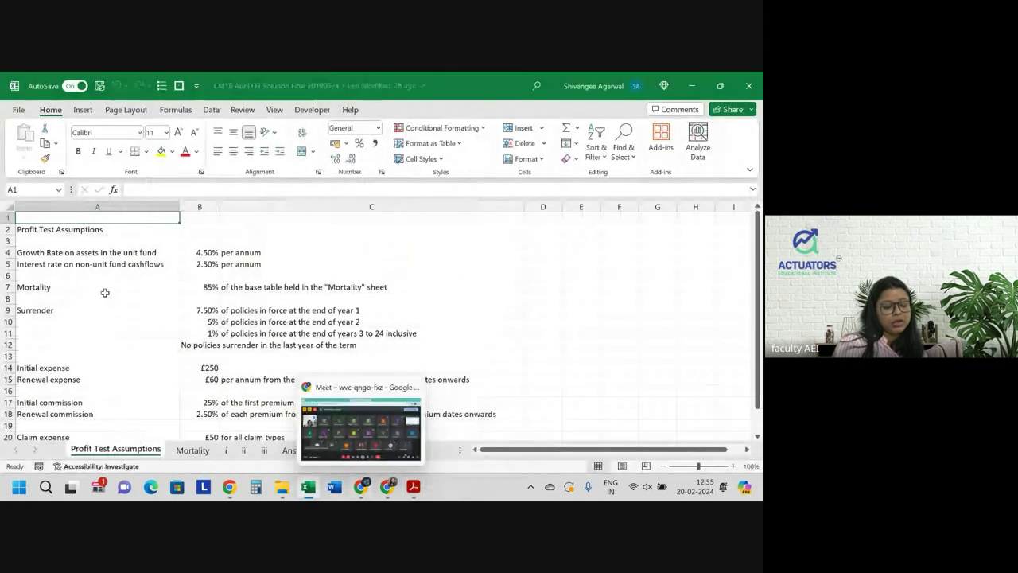
Review the unit growth rate, 2.50% non-unit interest, 85% mortality and the three surrender rates
{"action": "scroll", "coordinate": [146, 345], "scroll_direction": "down", "scroll_amount": 6}
{"action": "scroll", "coordinate": [151, 352], "scroll_direction": "up", "scroll_amount": 5}
{"action": "scroll", "coordinate": [152, 353], "scroll_direction": "up", "scroll_amount": 1}
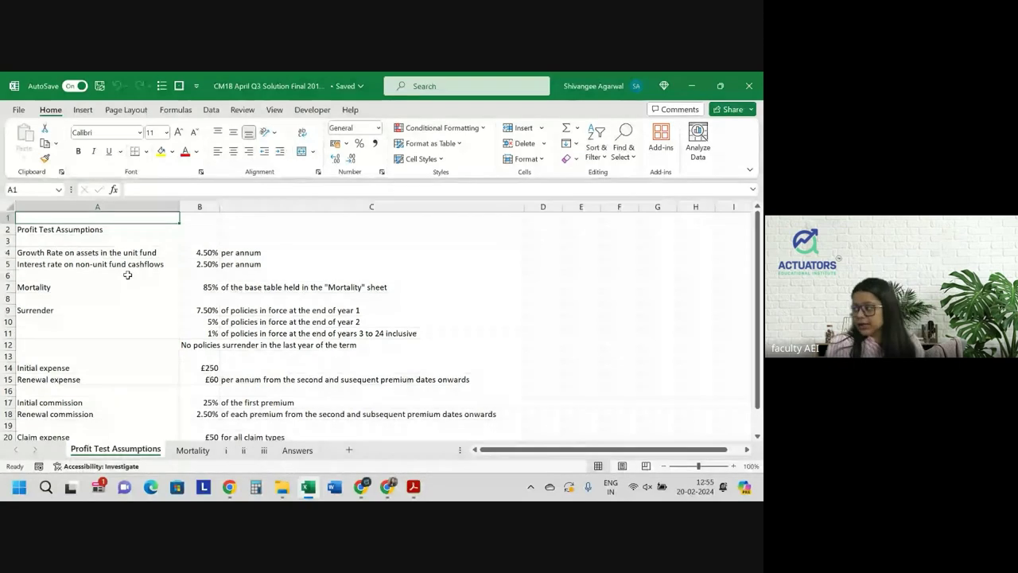
{"action": "left_click_drag", "start_coordinate": [52, 254], "coordinate": [213, 251]}
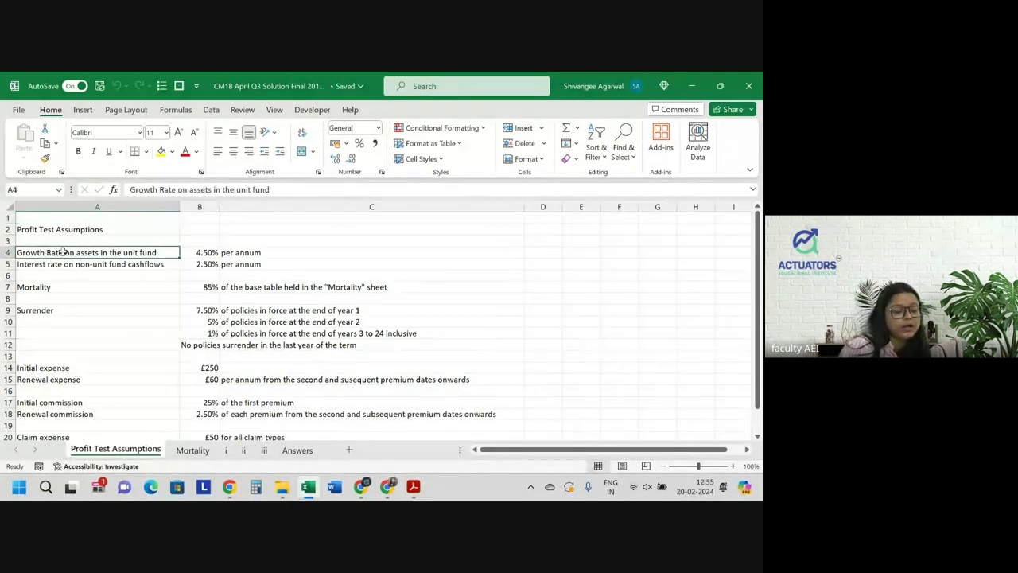
{"action": "left_click", "coordinate": [199, 268]}
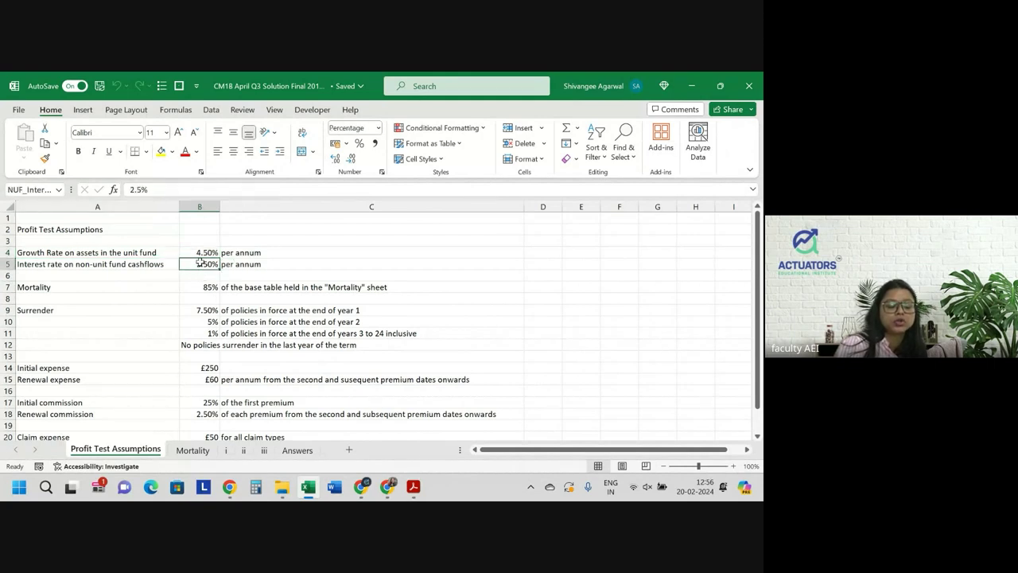
{"action": "left_click", "coordinate": [211, 287]}
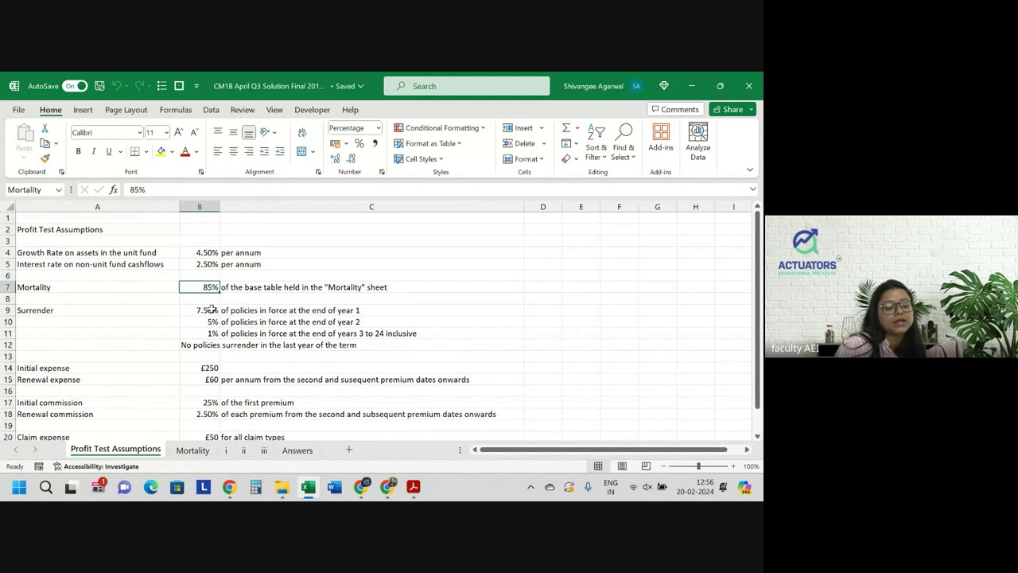
{"action": "left_click", "coordinate": [208, 311]}
{"action": "left_click_drag", "start_coordinate": [205, 313], "coordinate": [201, 333]}
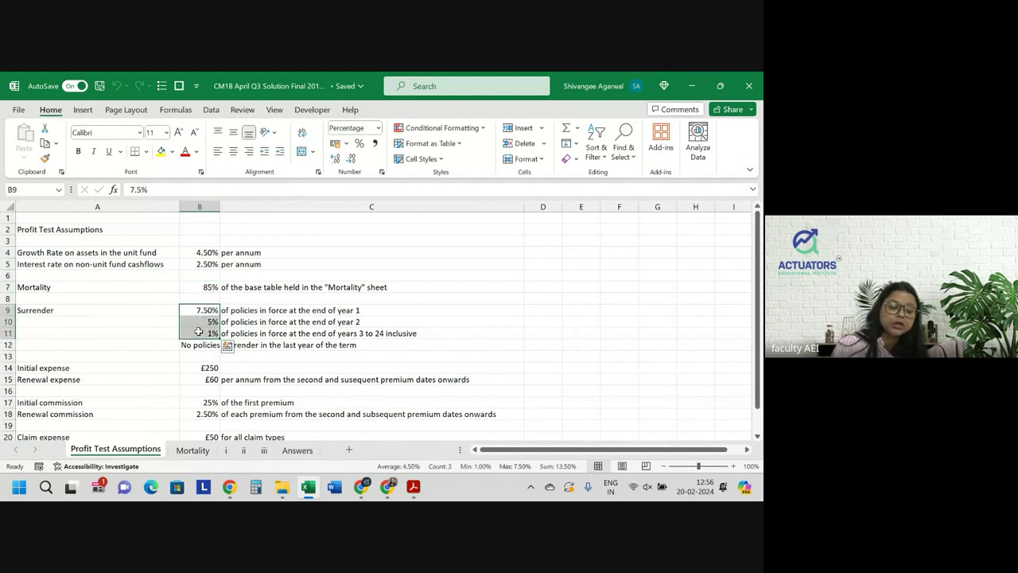
{"action": "left_click", "coordinate": [207, 347]}
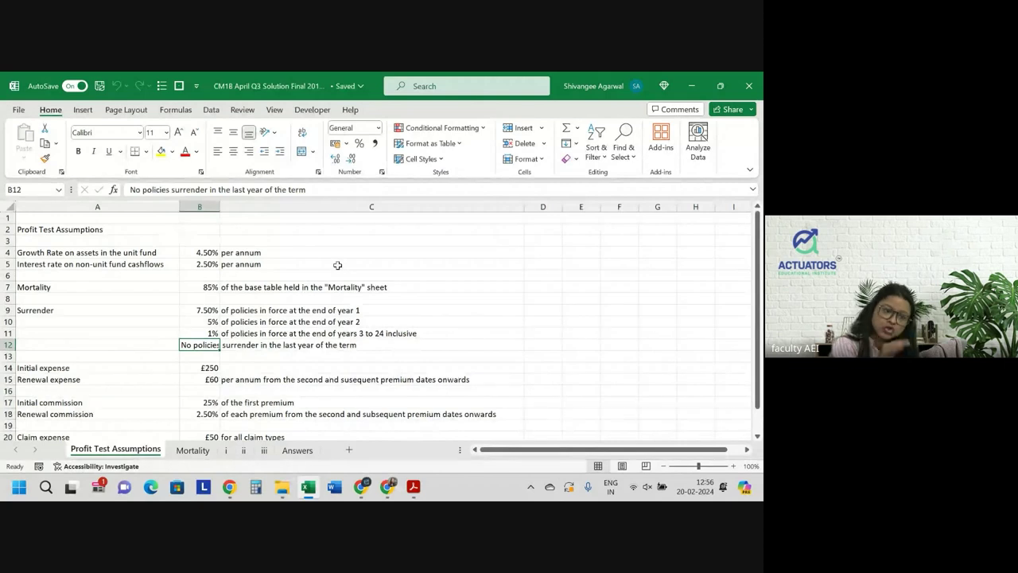
Check the £50 claim expense assumption, then return to the exam question PDF
{"action": "scroll", "coordinate": [337, 265], "scroll_direction": "down", "scroll_amount": 3}
{"action": "scroll", "coordinate": [269, 302], "scroll_direction": "down", "scroll_amount": 1}
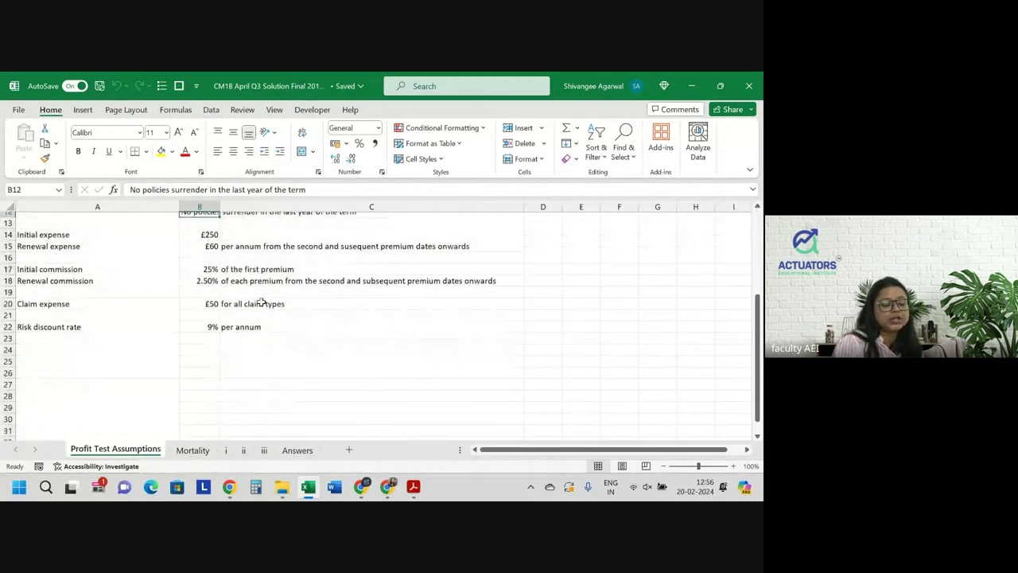
{"action": "scroll", "coordinate": [197, 263], "scroll_direction": "up", "scroll_amount": 1}
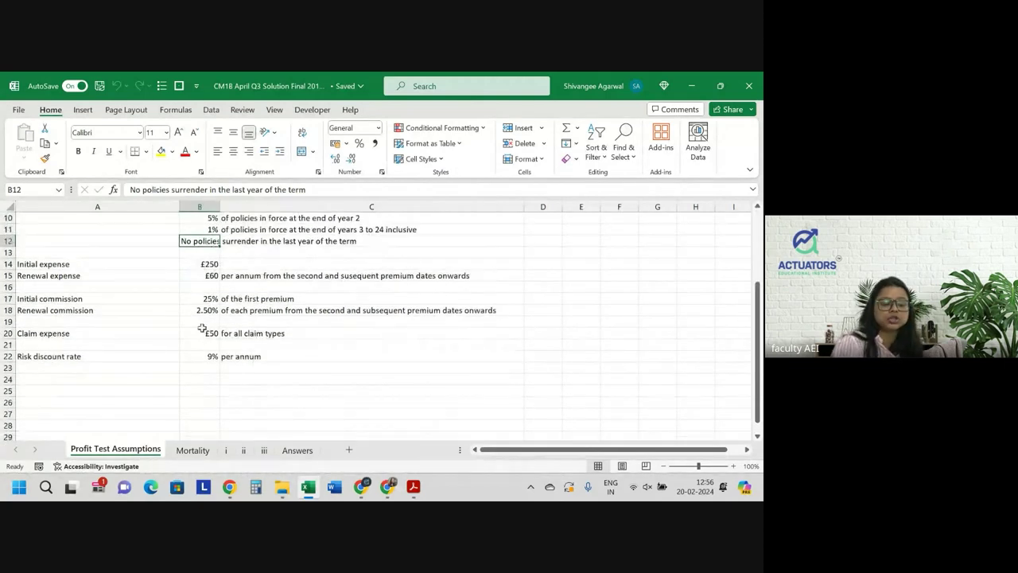
{"action": "left_click_drag", "start_coordinate": [200, 332], "coordinate": [298, 332]}
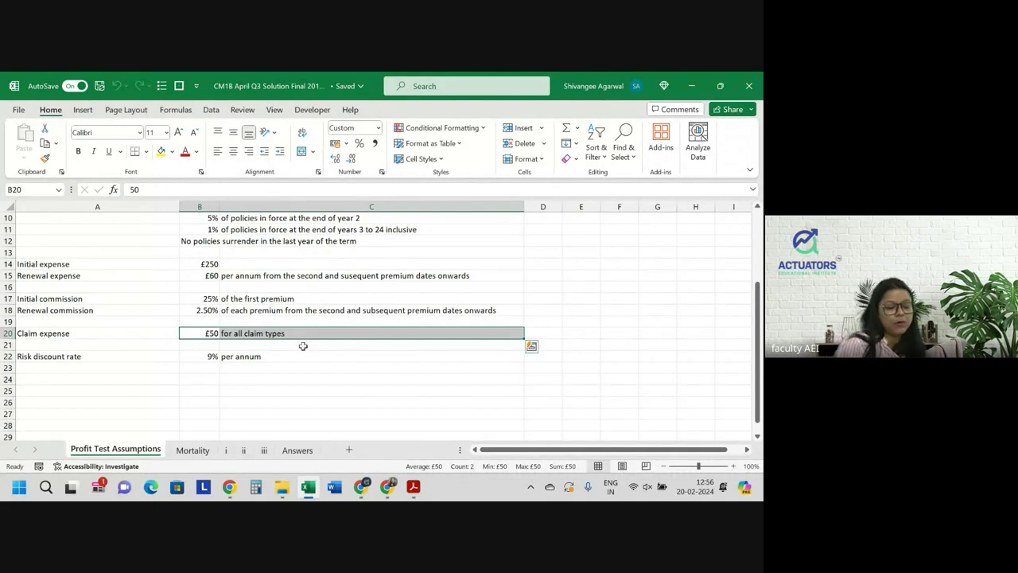
{"action": "left_click", "coordinate": [413, 489]}
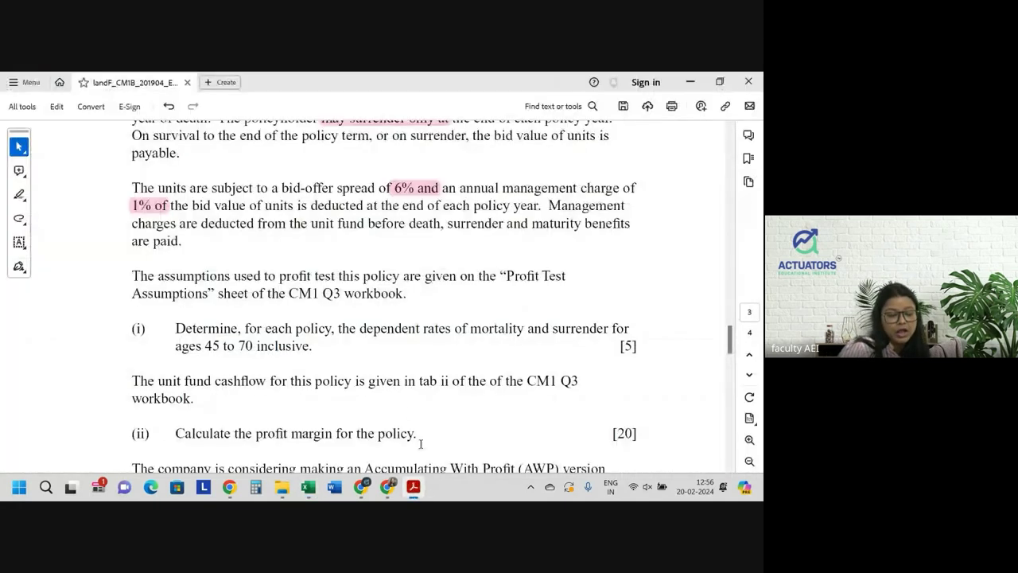
Scroll the PDF to part (i) on dependent rates for ages 45–70, then return to Excel
{"action": "scroll", "coordinate": [259, 275], "scroll_direction": "down", "scroll_amount": 1}
{"action": "scroll", "coordinate": [266, 296], "scroll_direction": "down", "scroll_amount": 2}
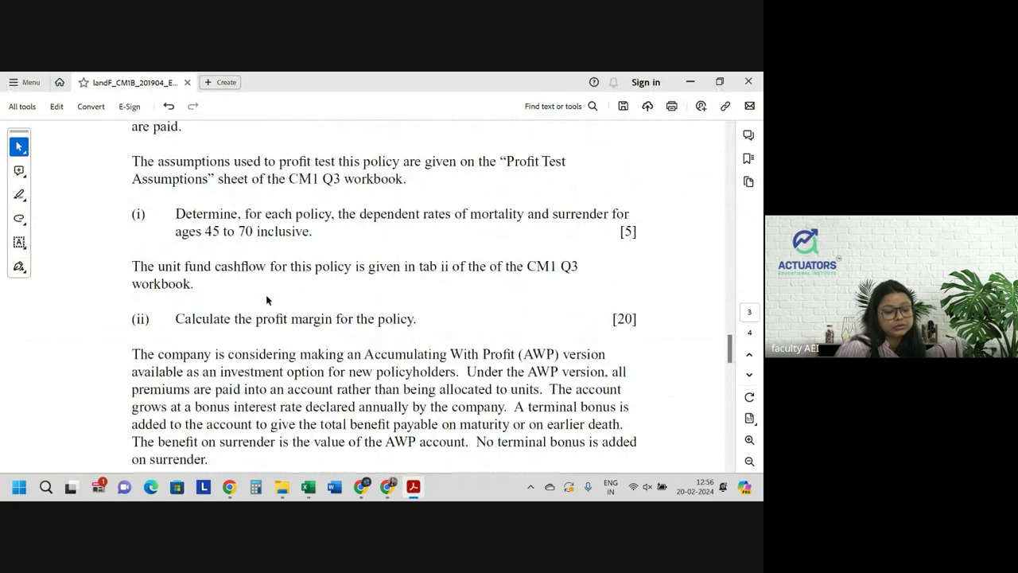
{"action": "scroll", "coordinate": [266, 300], "scroll_direction": "down", "scroll_amount": 1}
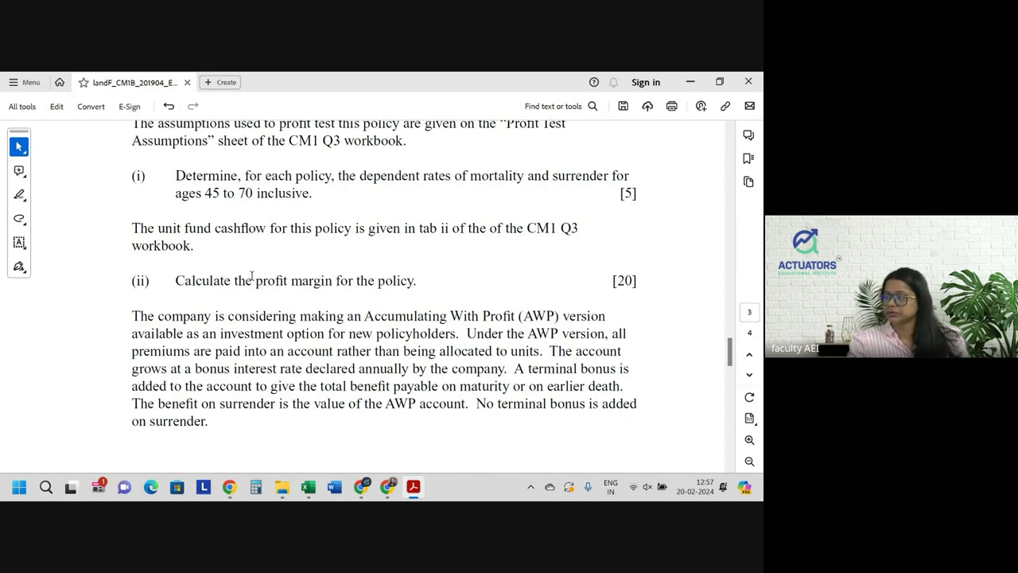
{"action": "key", "text": "alt+Tab"}
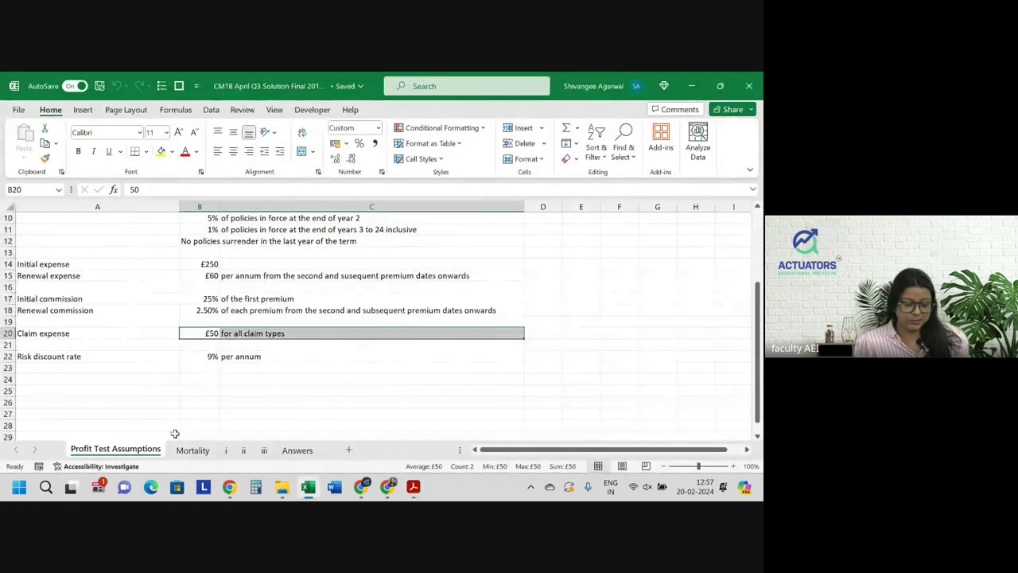
View the Mortality sheet and sheet i, then group sheets i through Answers
{"action": "left_click", "coordinate": [193, 450]}
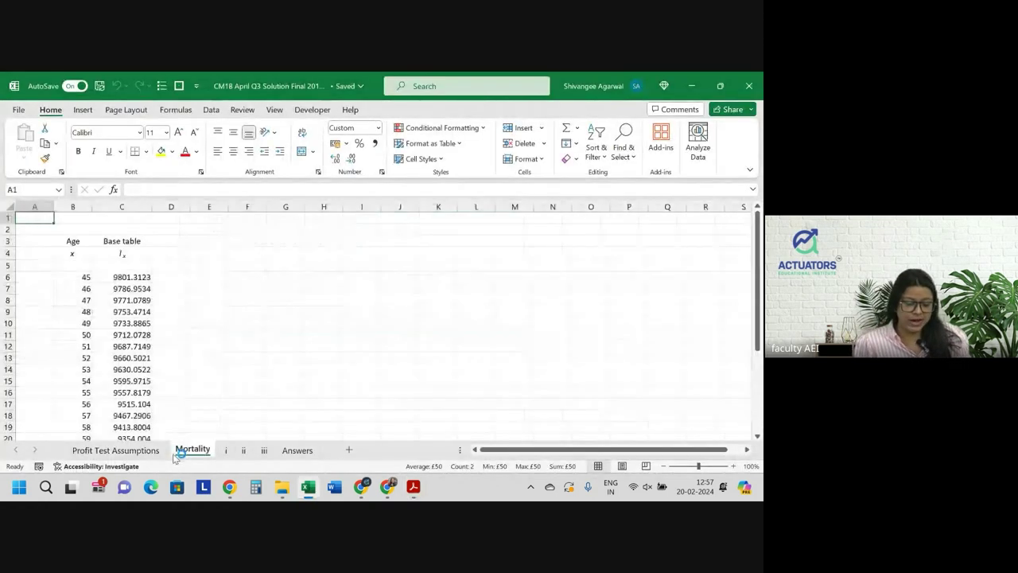
{"action": "left_click", "coordinate": [227, 450]}
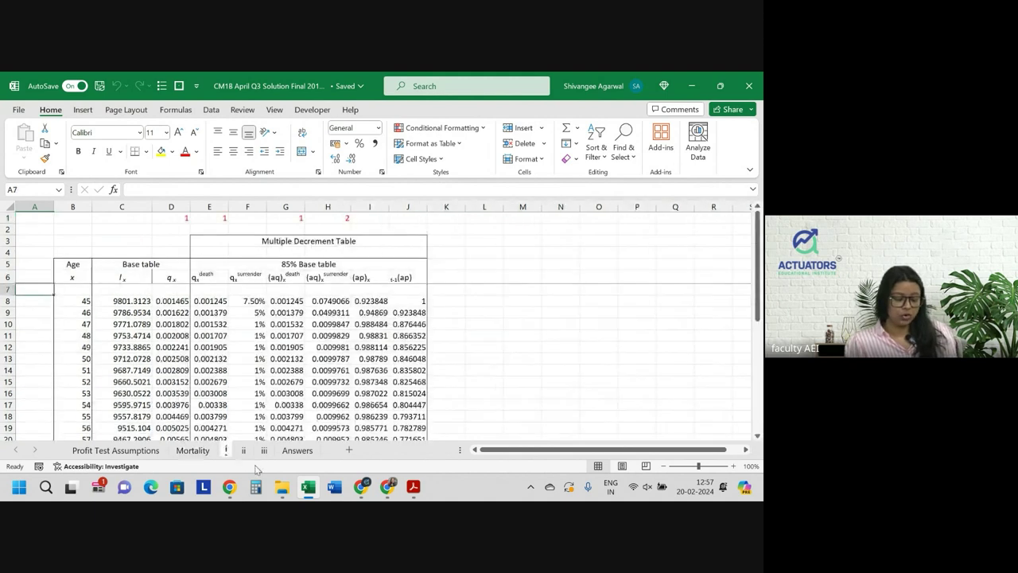
{"action": "left_click", "coordinate": [245, 453], "text": "shift"}
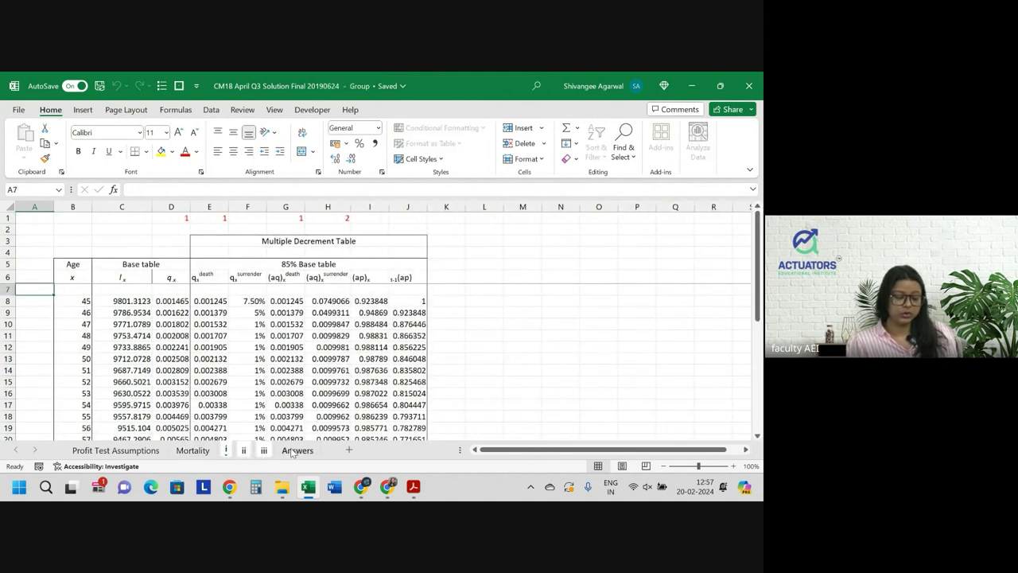
Hide the grouped solution sheets and insert a new, renamed sheet
{"action": "right_click", "coordinate": [292, 452]}
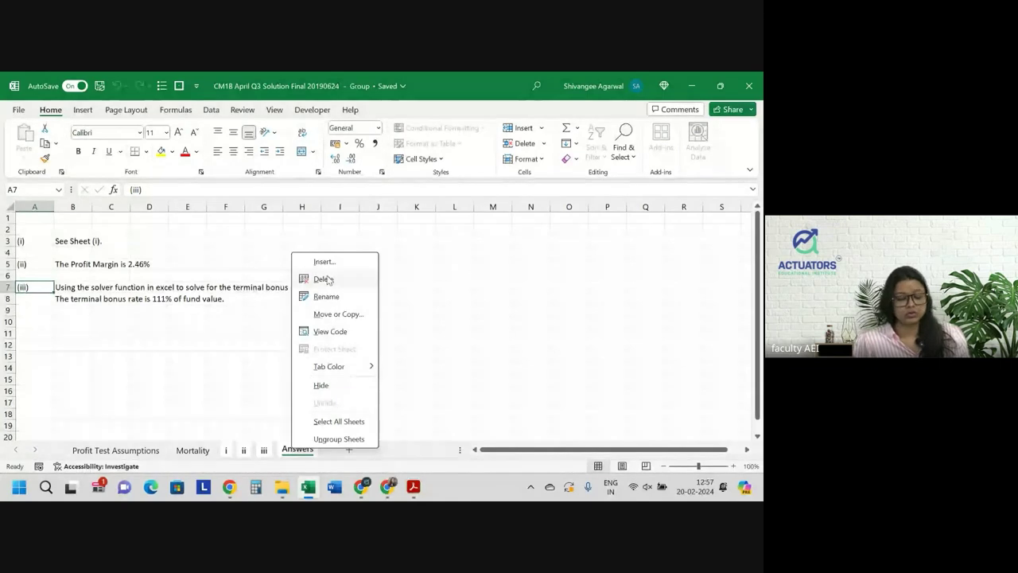
{"action": "left_click", "coordinate": [321, 386]}
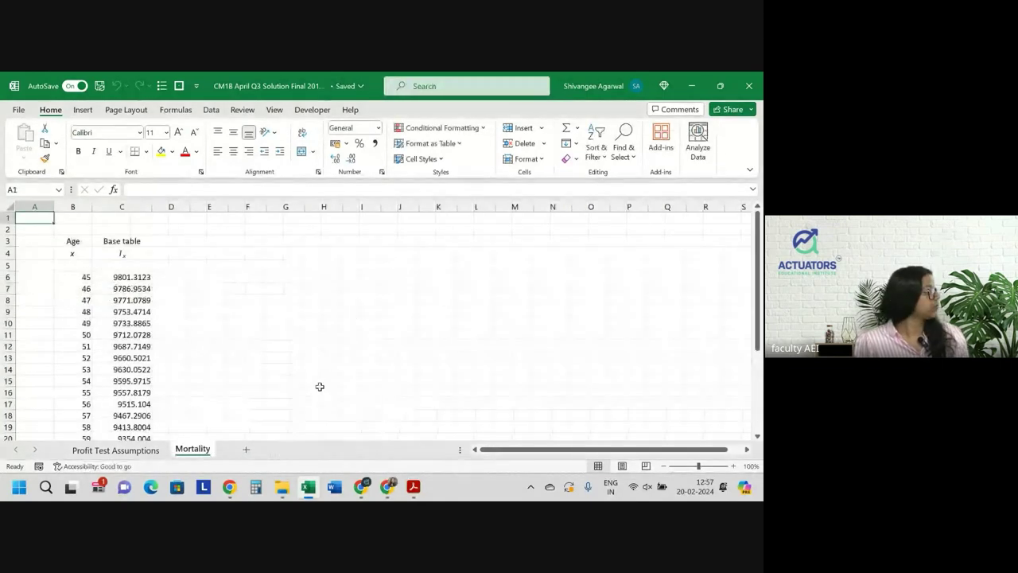
{"action": "left_click", "coordinate": [246, 450]}
{"action": "double_click", "coordinate": [239, 450]}
{"action": "type", "text": "C"}
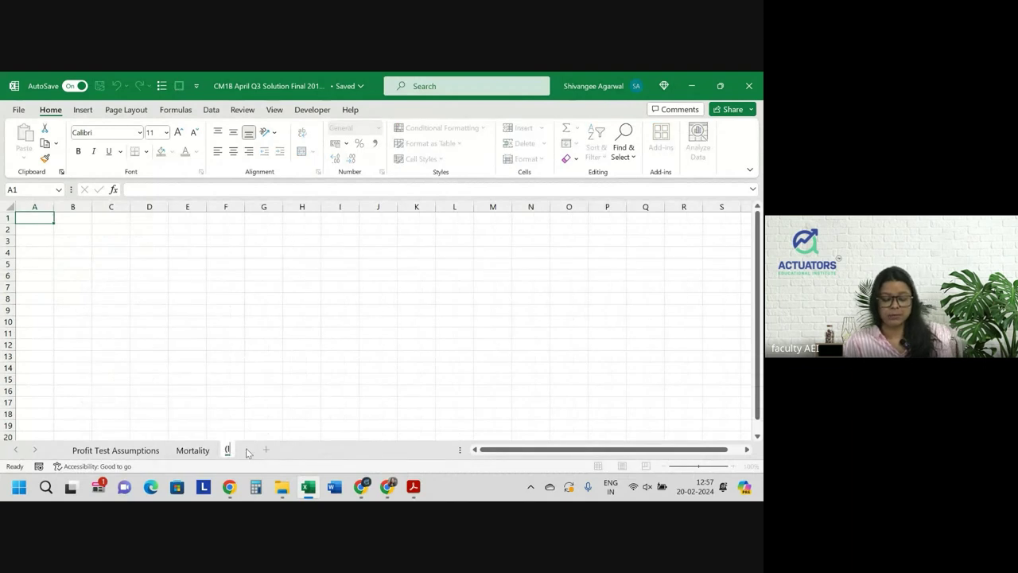
{"action": "type", "text": ")"}
{"action": "key", "text": "Return"}
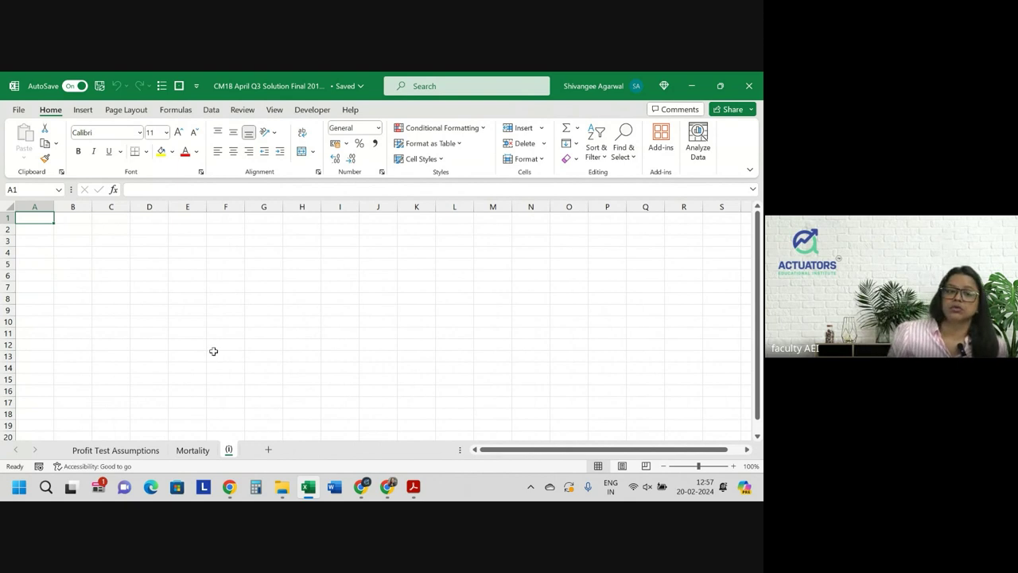
Copy the Mortality sheet to the end of the workbook
{"action": "scroll", "coordinate": [146, 376], "scroll_direction": "up", "scroll_amount": 2}
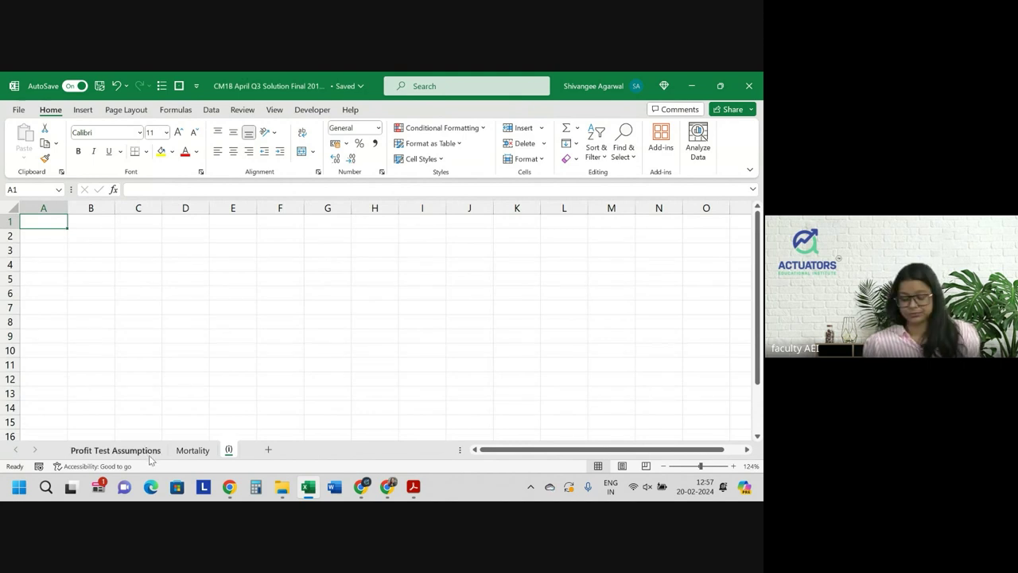
{"action": "left_click", "coordinate": [192, 450]}
{"action": "left_click", "coordinate": [222, 453]}
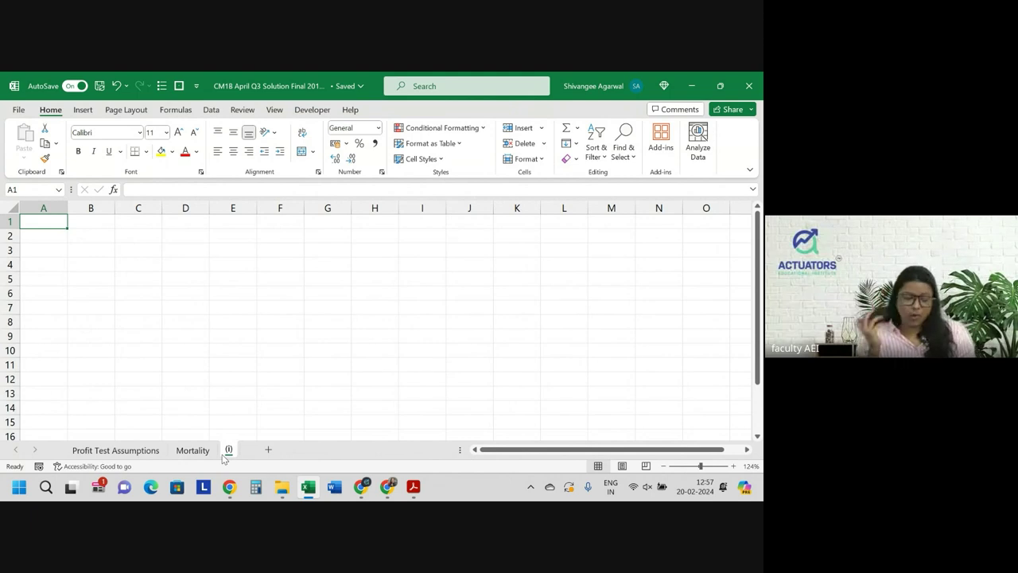
{"action": "left_click", "coordinate": [207, 452]}
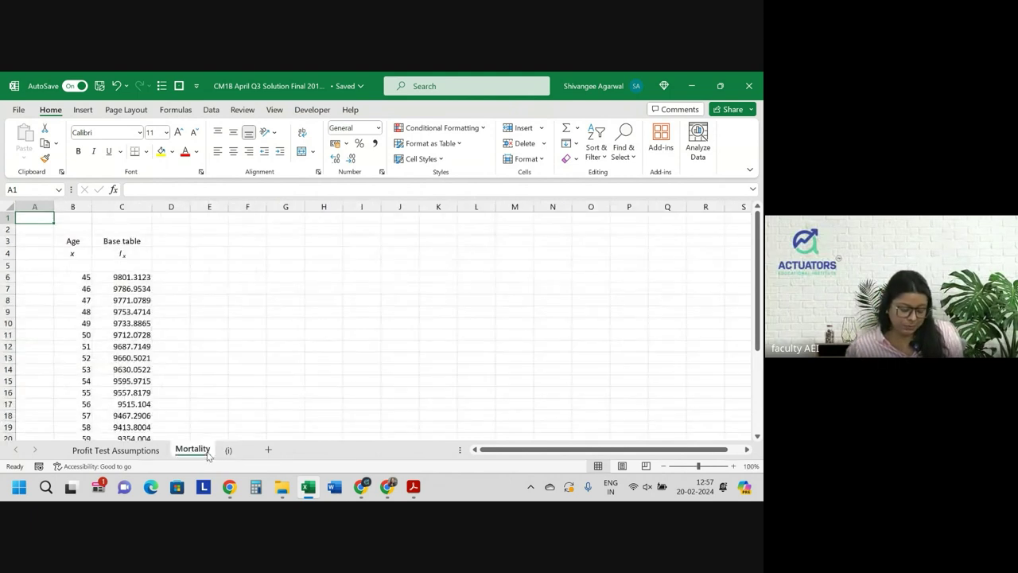
{"action": "right_click", "coordinate": [208, 454]}
{"action": "key", "text": "m"}
{"action": "key", "text": "Down"}
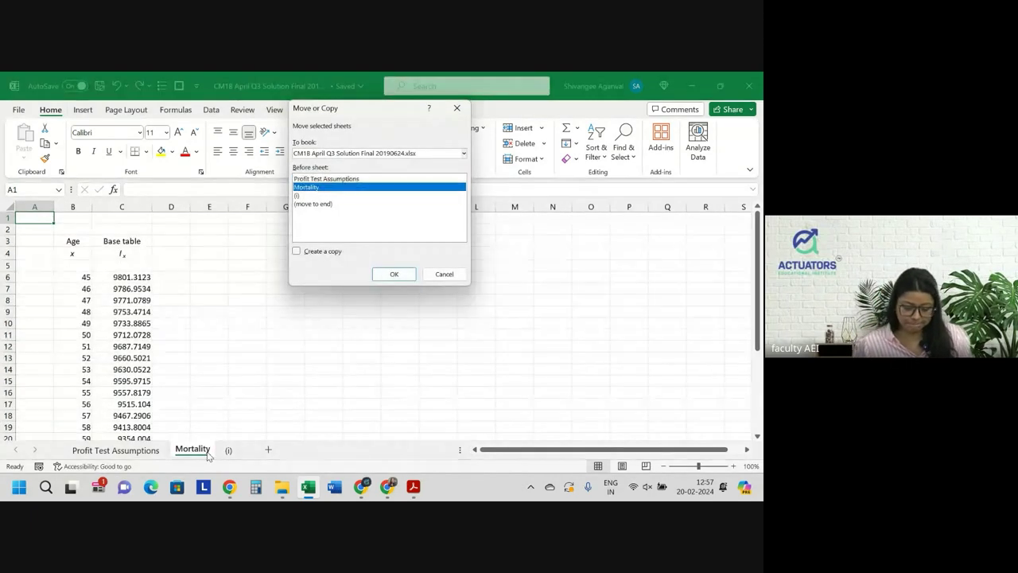
{"action": "key", "text": "Down"}
{"action": "key", "text": "Down"}
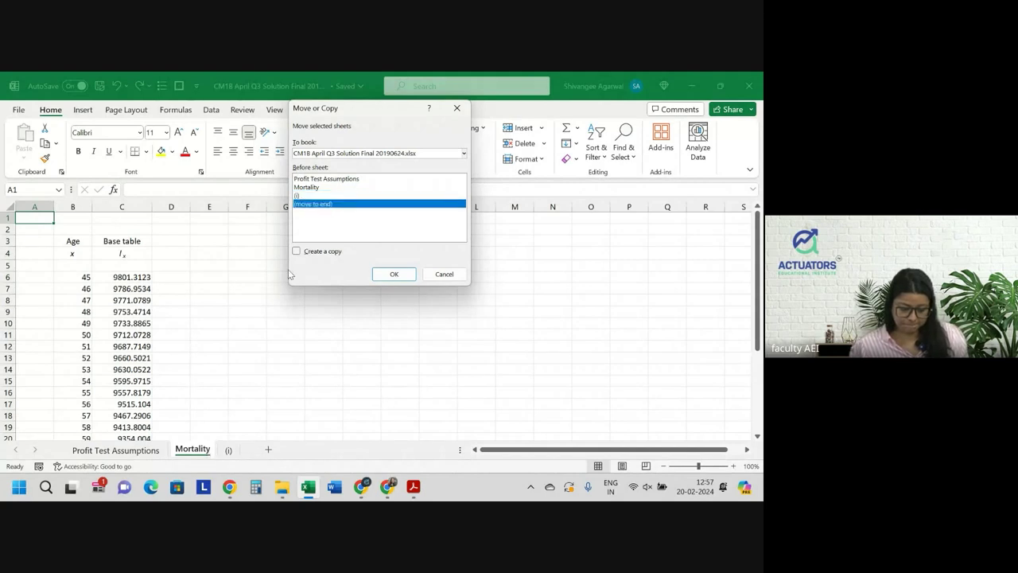
{"action": "left_click", "coordinate": [305, 253]}
{"action": "key", "text": "Return"}
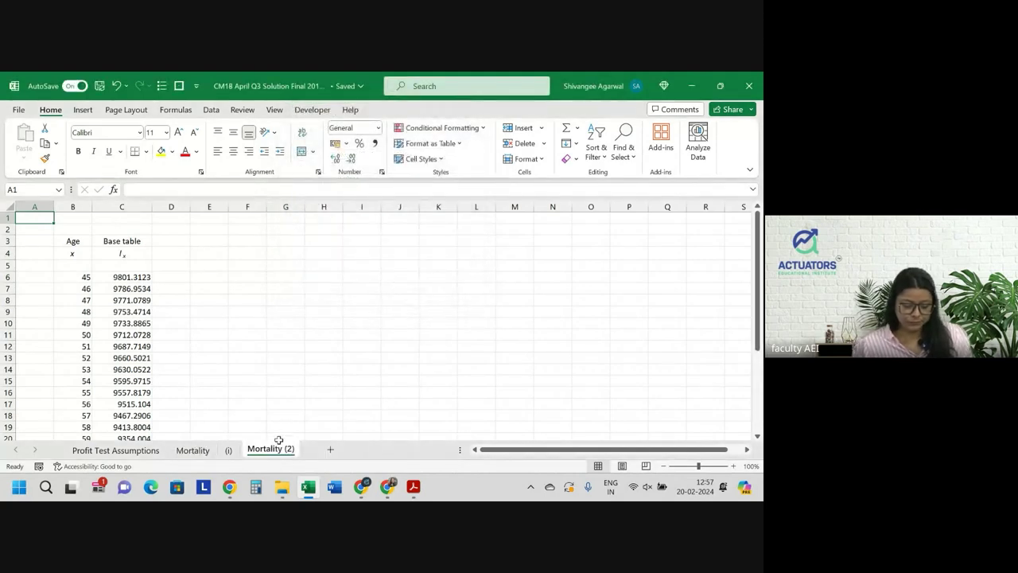
Delete the old (i) sheet and rename the Mortality copy to (i)
{"action": "left_click", "coordinate": [230, 450]}
{"action": "right_click", "coordinate": [230, 451]}
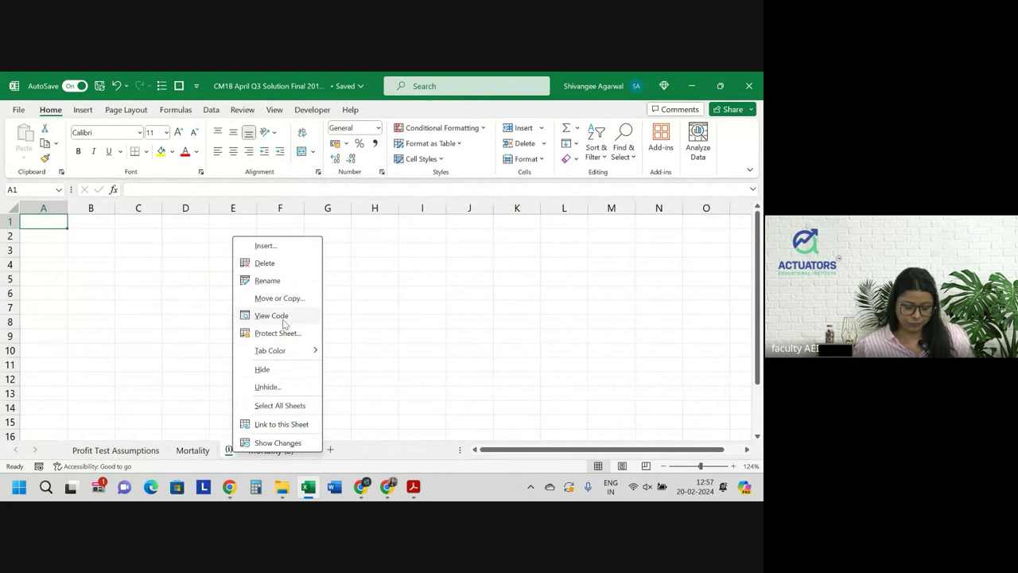
{"action": "left_click", "coordinate": [277, 263]}
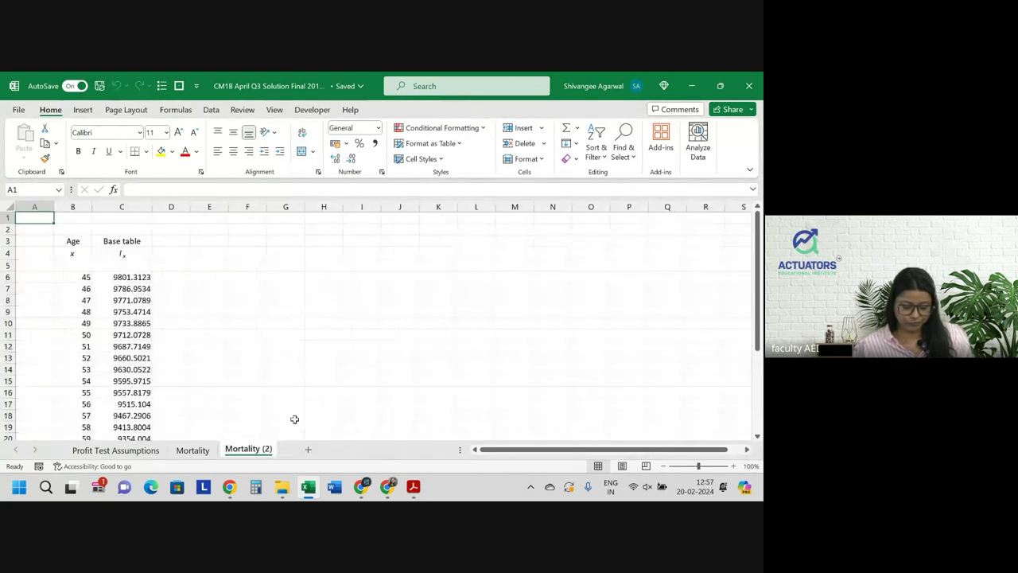
{"action": "double_click", "coordinate": [255, 450]}
{"action": "type", "text": "("}
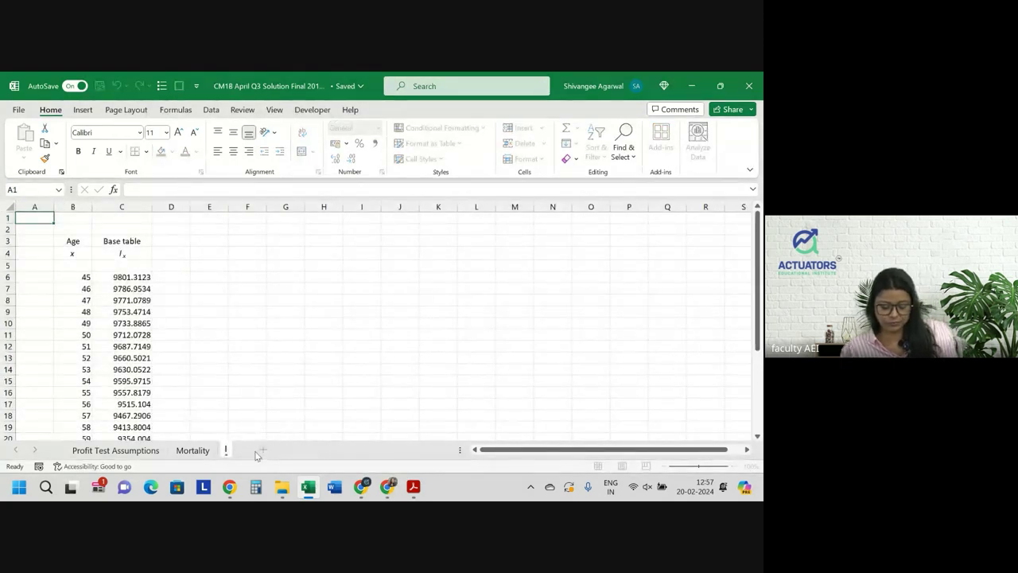
{"action": "type", "text": "i)"}
{"action": "key", "text": "Return"}
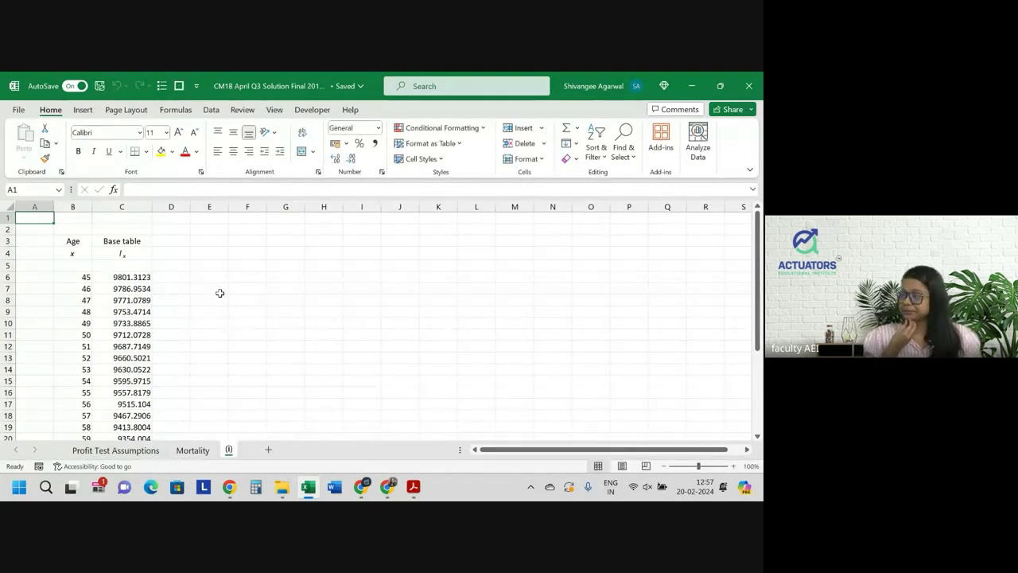
Add a qx header in D4 and make row 4 middle-aligned, centred and italic
{"action": "left_click", "coordinate": [175, 254]}
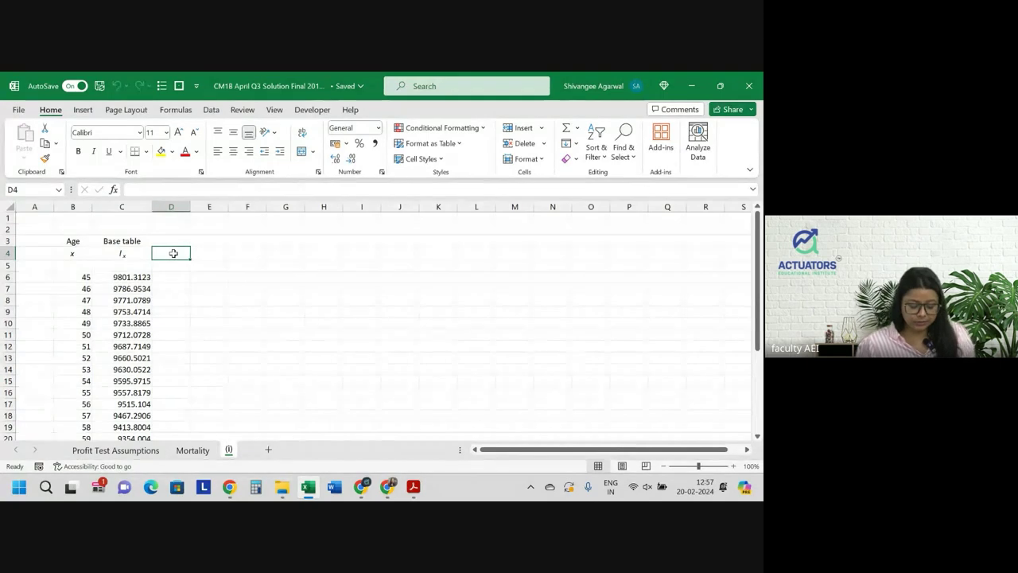
{"action": "type", "text": "qx"}
{"action": "key", "text": "Return"}
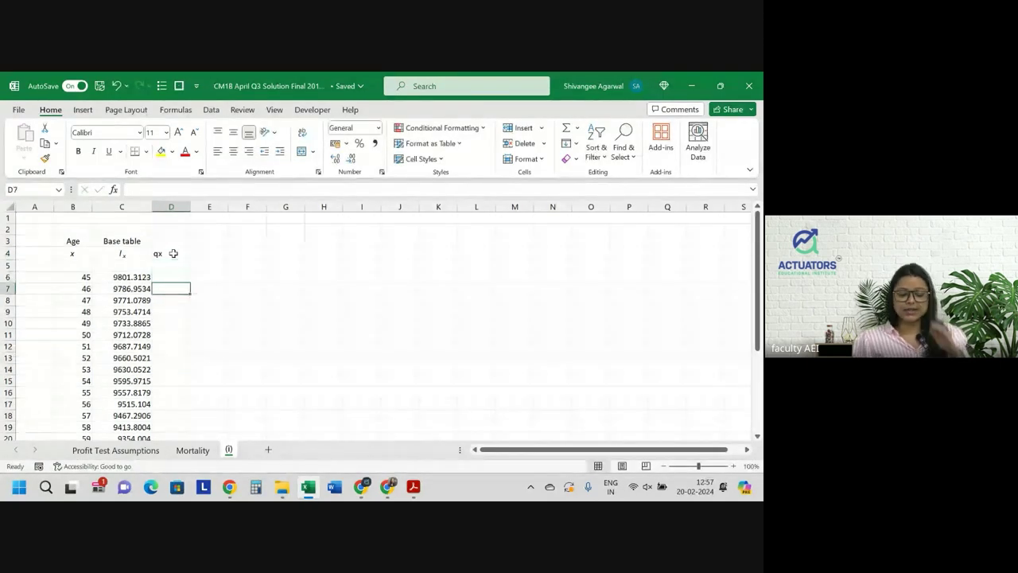
{"action": "left_click", "coordinate": [173, 253]}
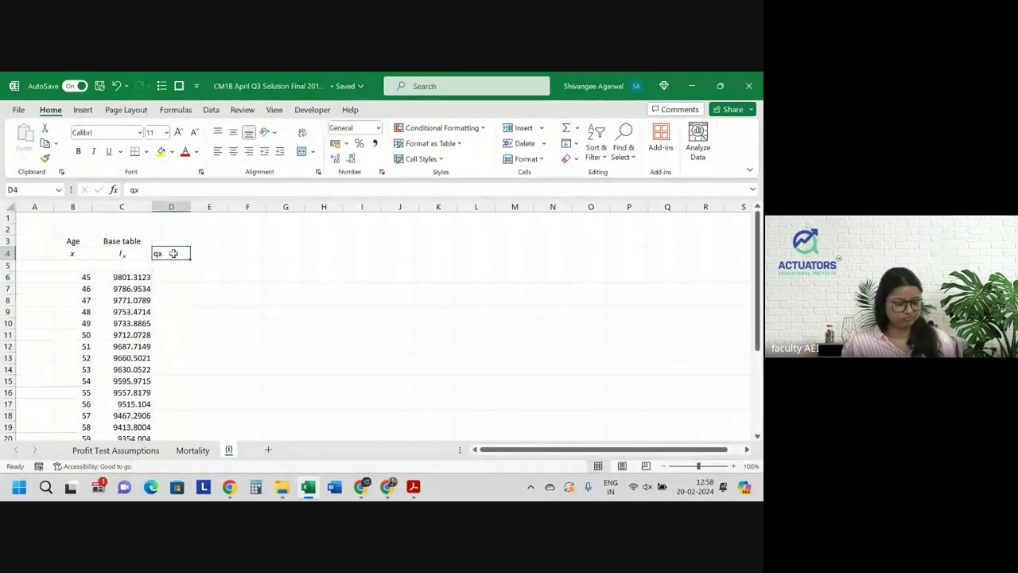
{"action": "left_click", "coordinate": [16, 253]}
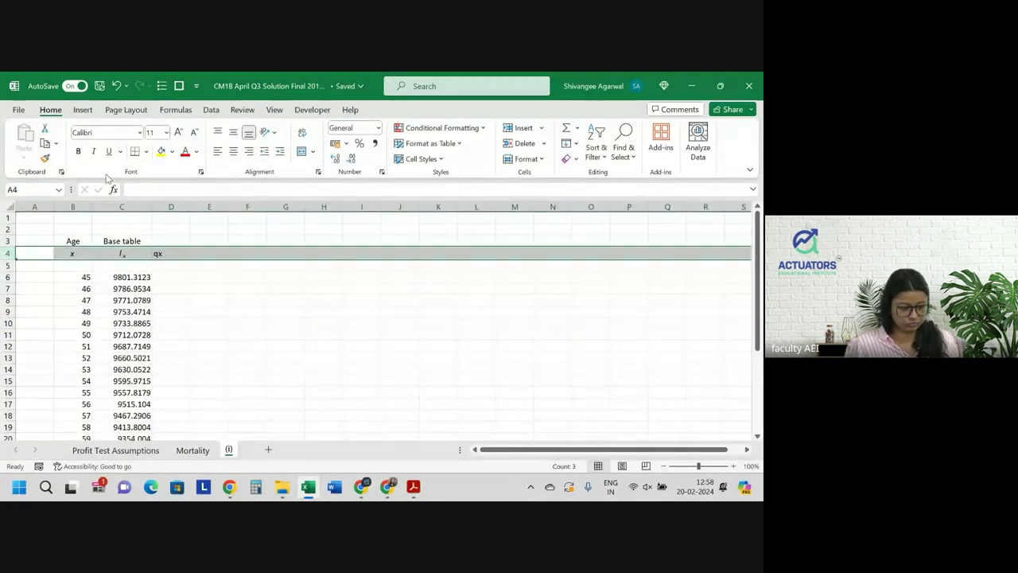
{"action": "left_click", "coordinate": [233, 132]}
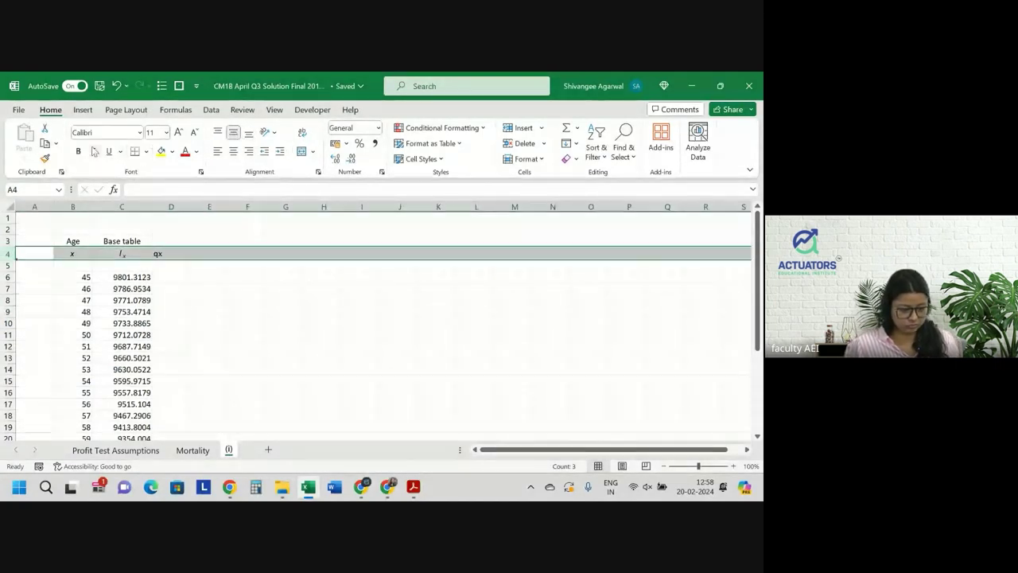
{"action": "left_click", "coordinate": [93, 151]}
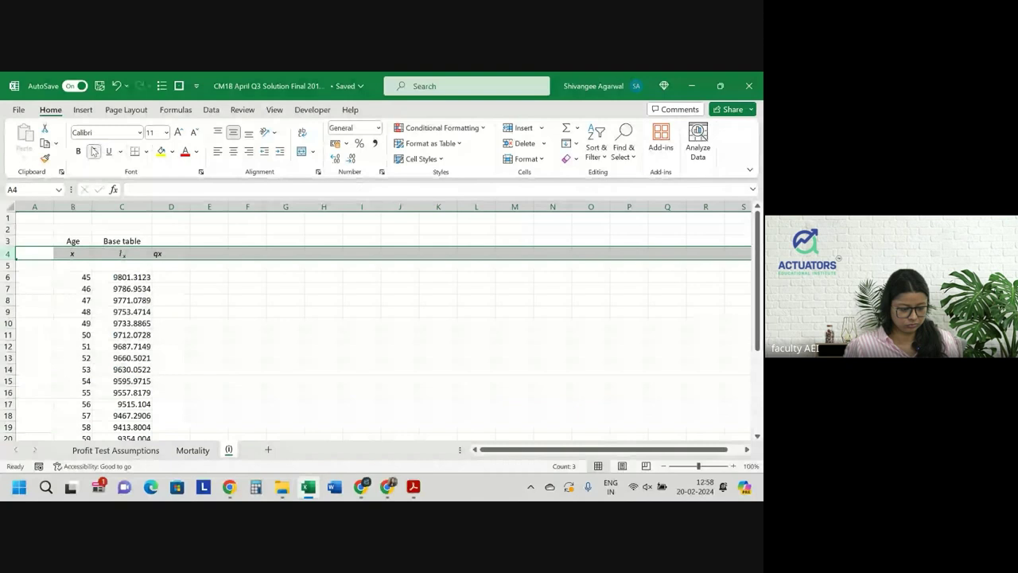
{"action": "left_click", "coordinate": [233, 151]}
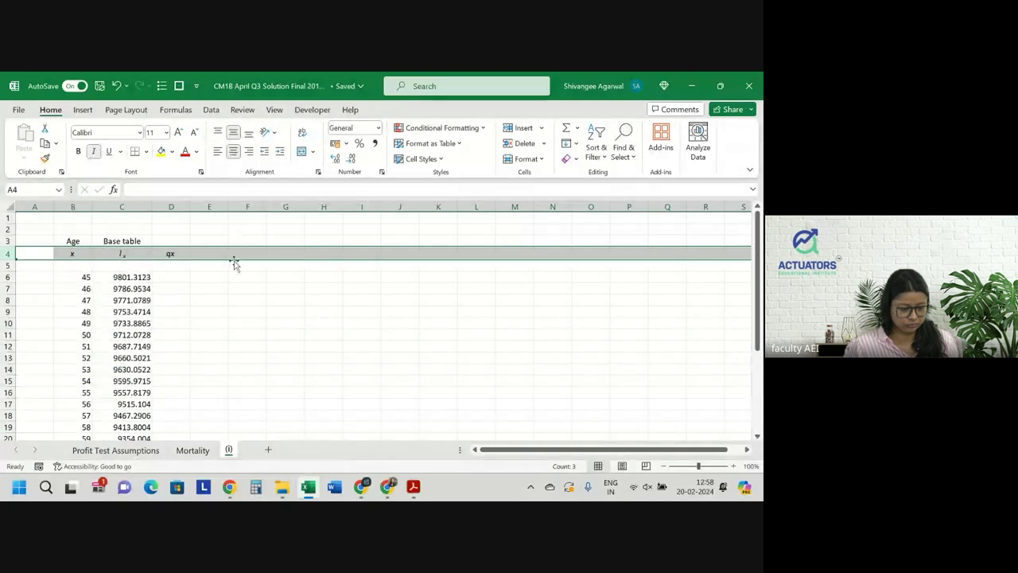
Enter =1-(C7/C6) in D6 and fill it down for all ages
{"action": "left_click", "coordinate": [180, 276]}
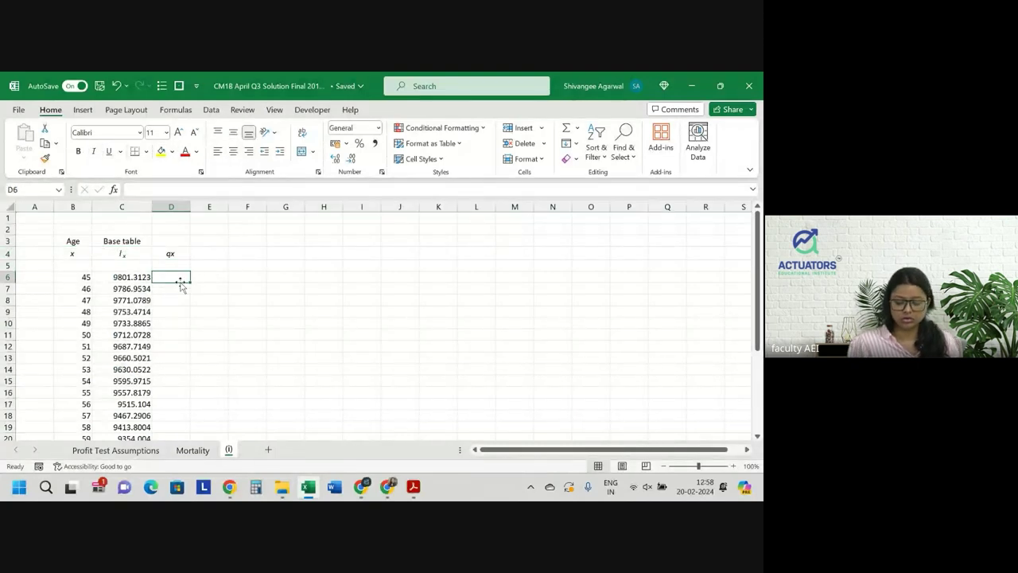
{"action": "type", "text": "=1-("}
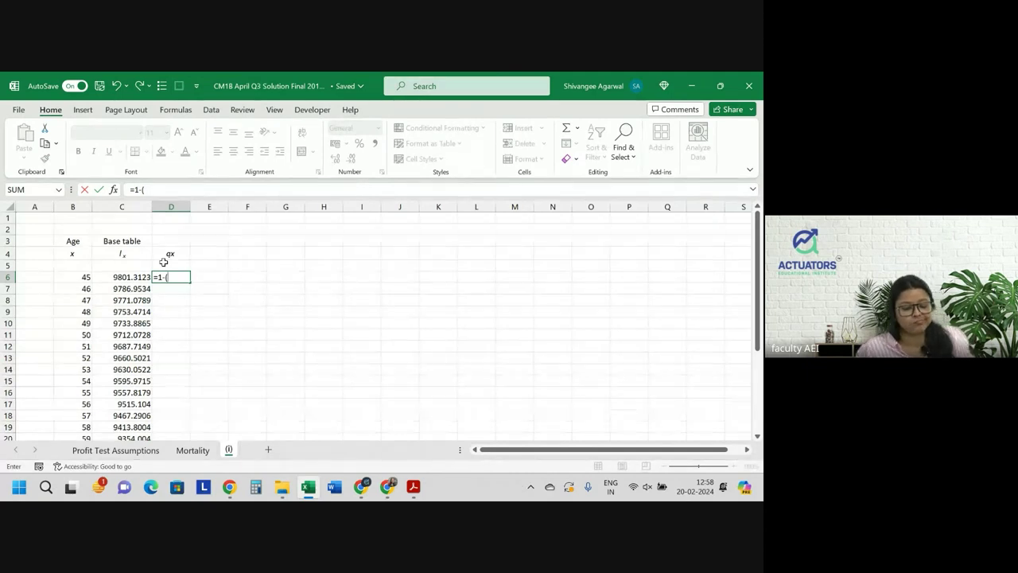
{"action": "left_click", "coordinate": [123, 289]}
{"action": "type", "text": "/"}
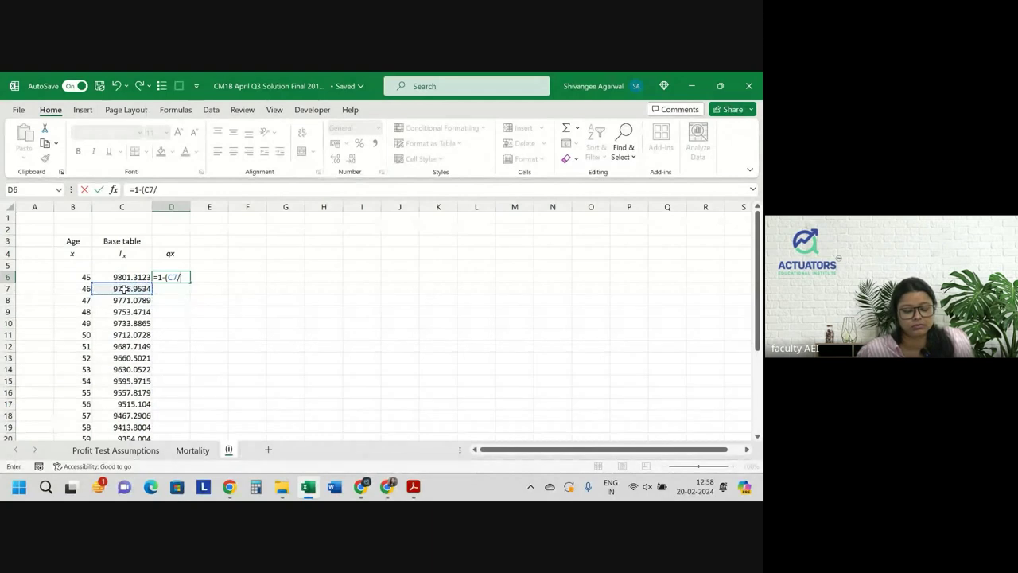
{"action": "left_click", "coordinate": [117, 276]}
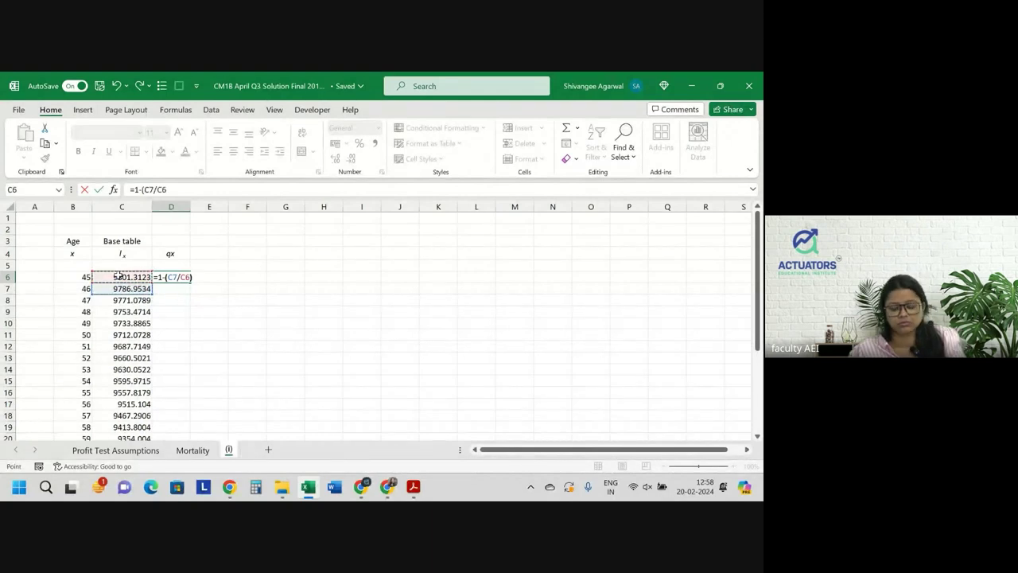
{"action": "key", "text": "Return"}
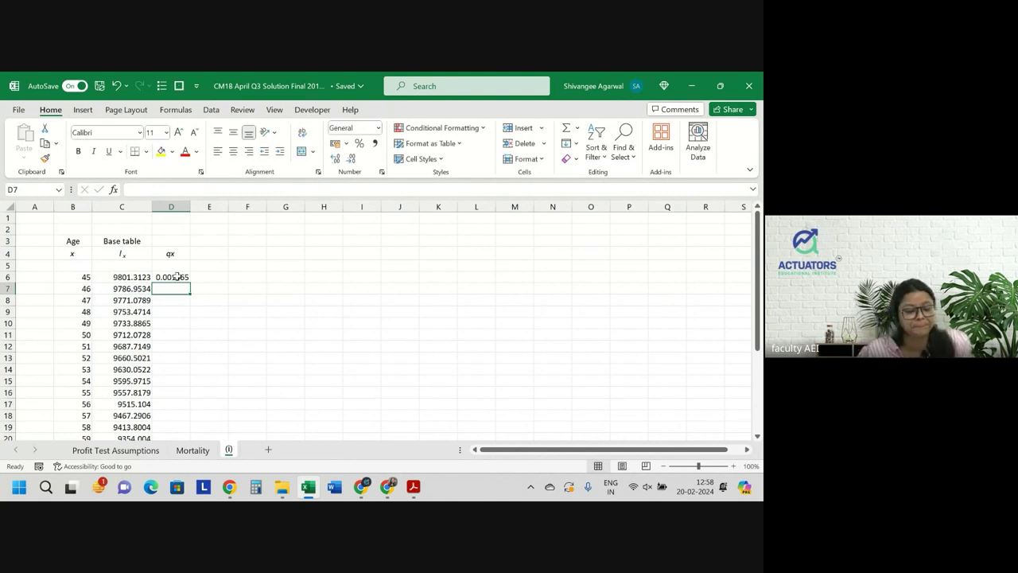
{"action": "double_click", "coordinate": [177, 277]}
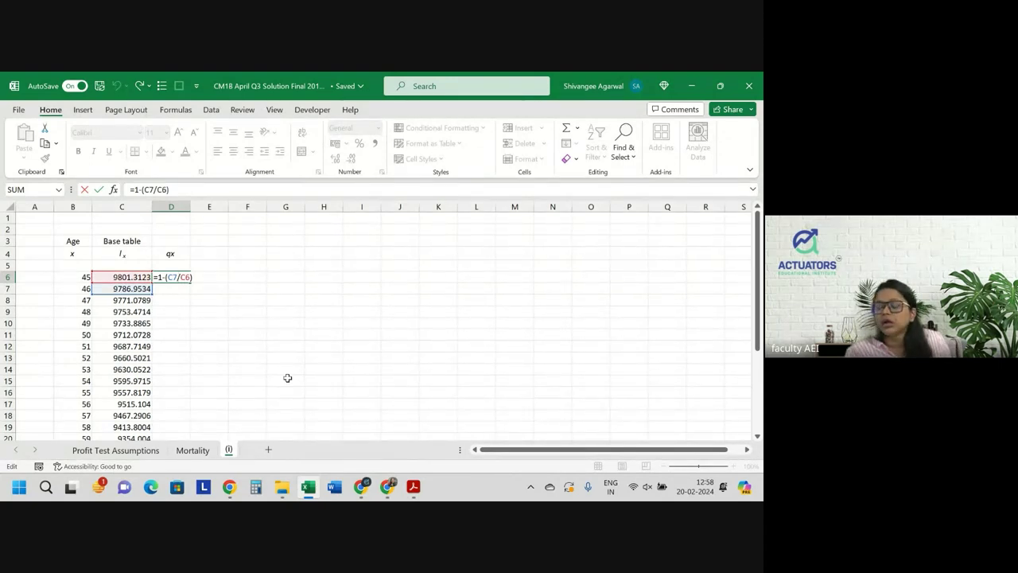
{"action": "key", "text": "Return"}
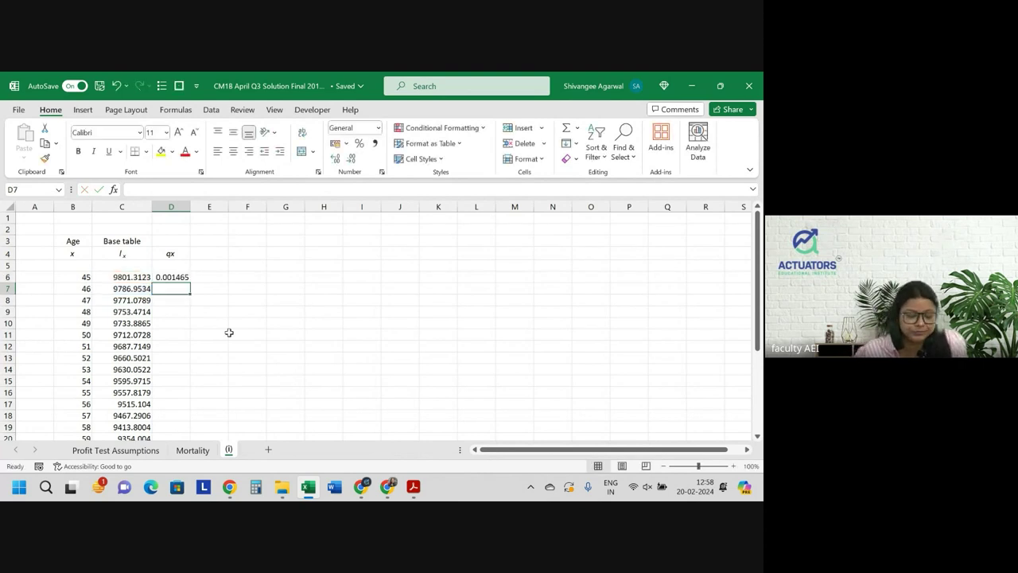
{"action": "left_click", "coordinate": [175, 275]}
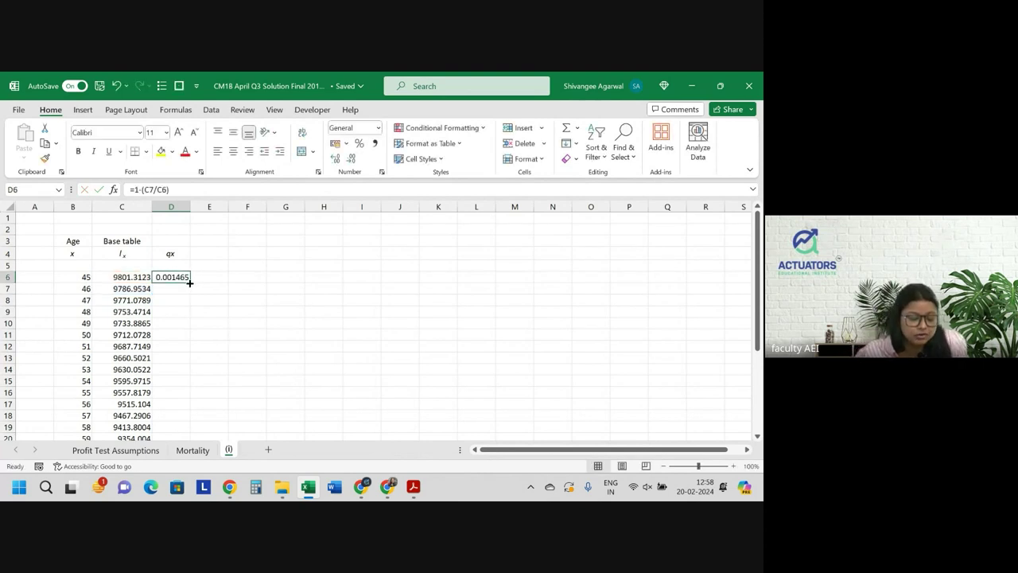
{"action": "double_click", "coordinate": [189, 282]}
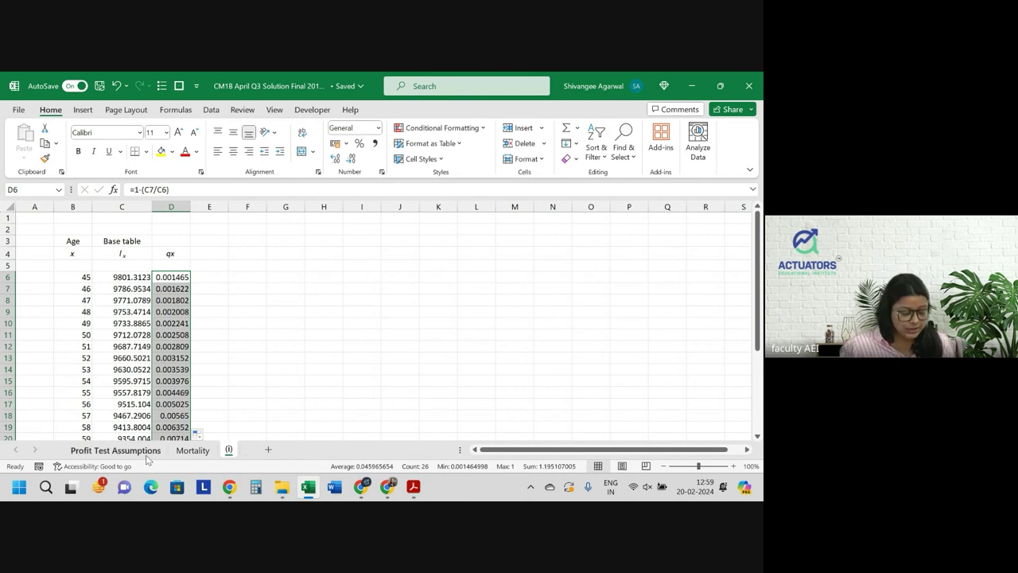
{"action": "left_click", "coordinate": [115, 451]}
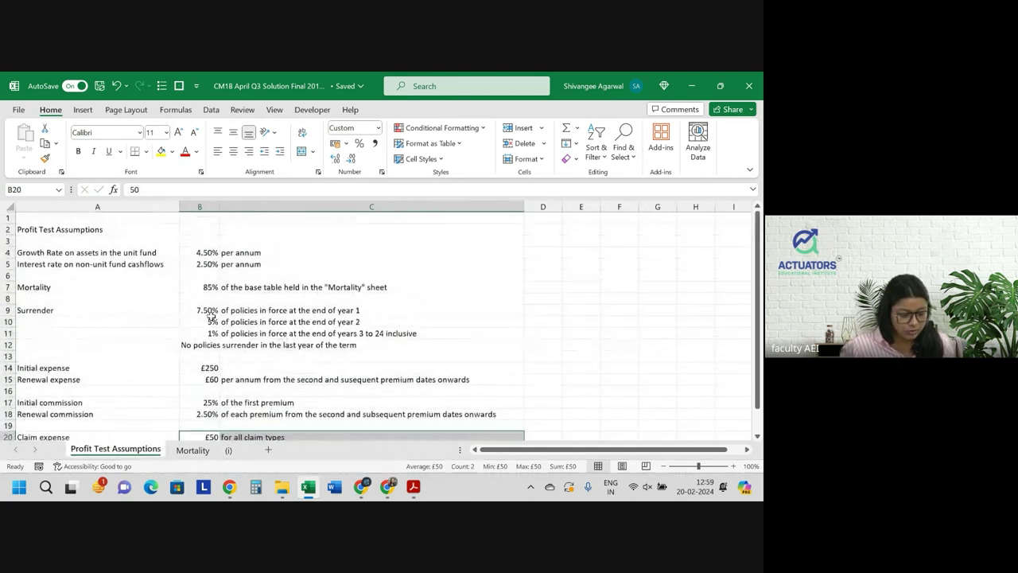
{"action": "left_click_drag", "start_coordinate": [205, 310], "coordinate": [203, 334]}
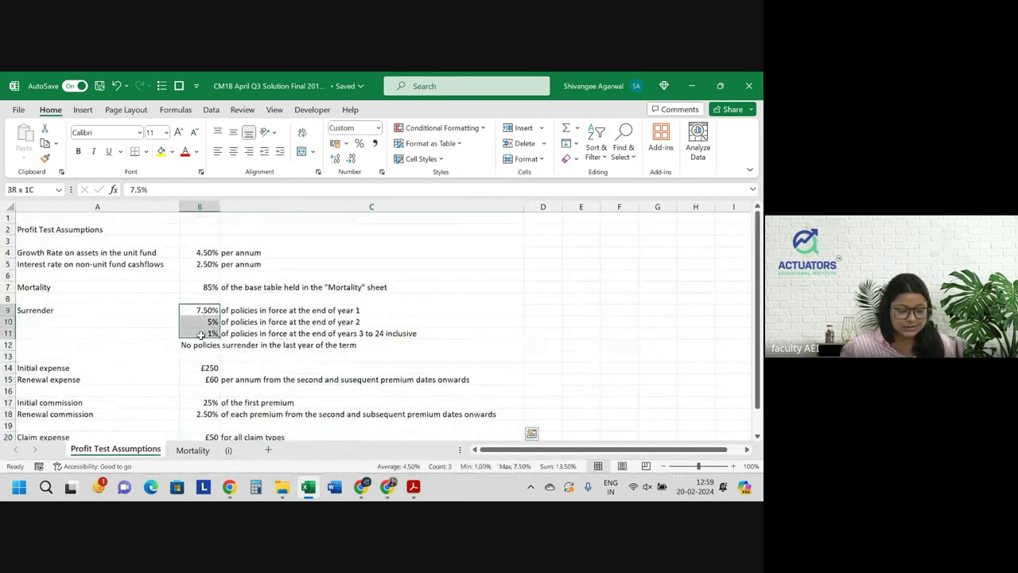
{"action": "left_click", "coordinate": [213, 286]}
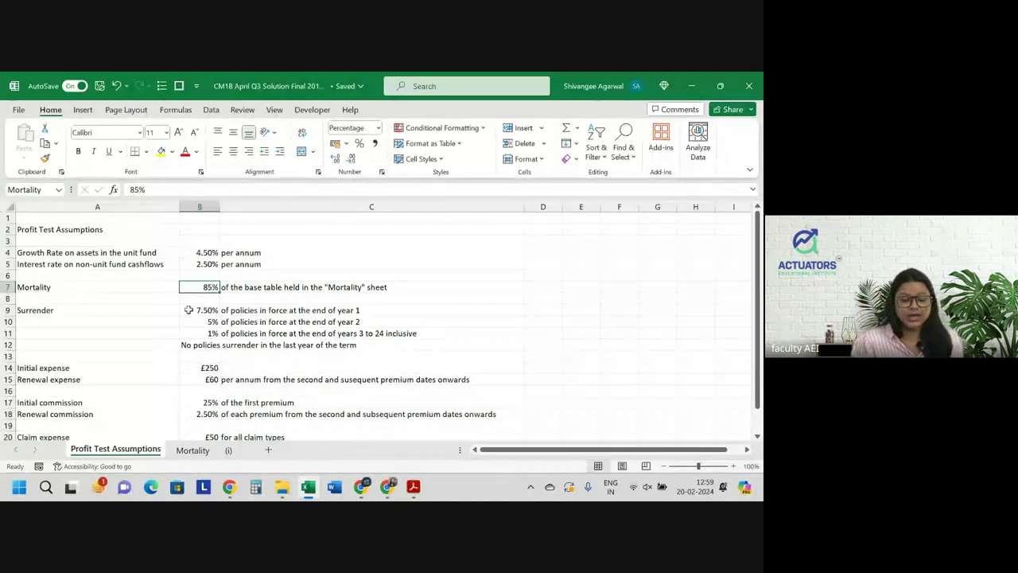
{"action": "left_click_drag", "start_coordinate": [188, 310], "coordinate": [209, 338]}
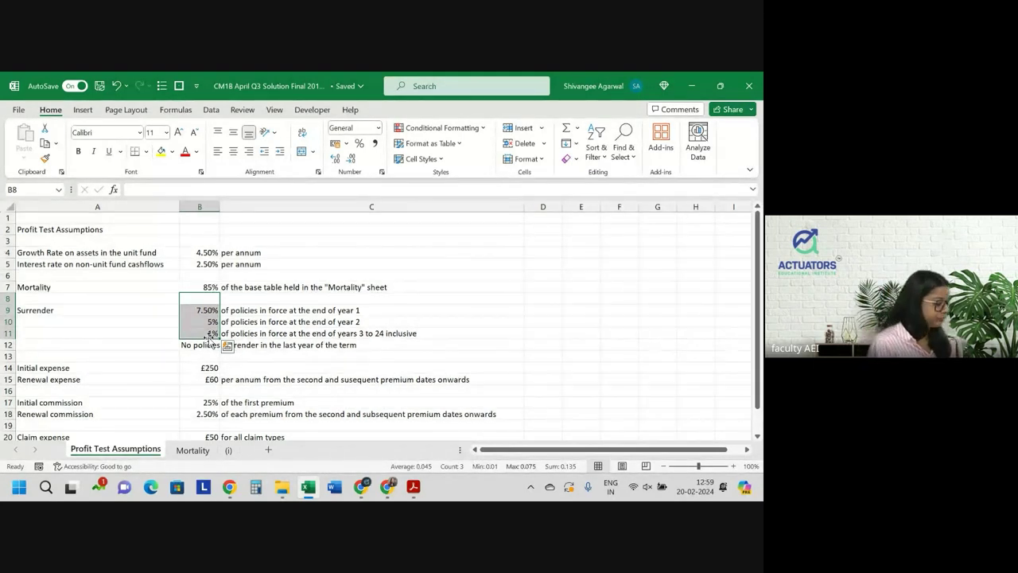
{"action": "left_click", "coordinate": [229, 451]}
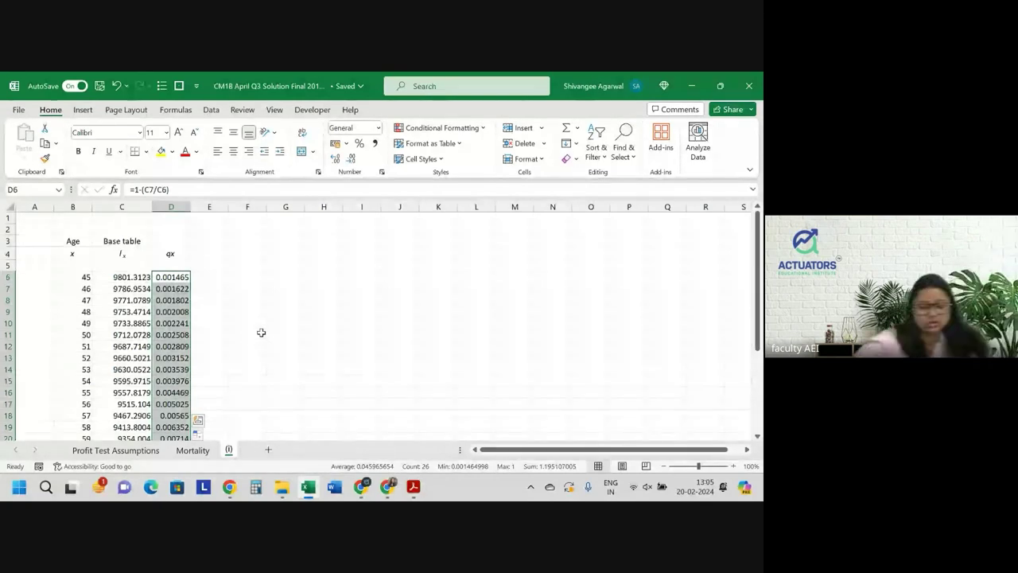
Add the heading 'qx^death' in F4 next to the qx column
{"action": "left_click", "coordinate": [207, 254]}
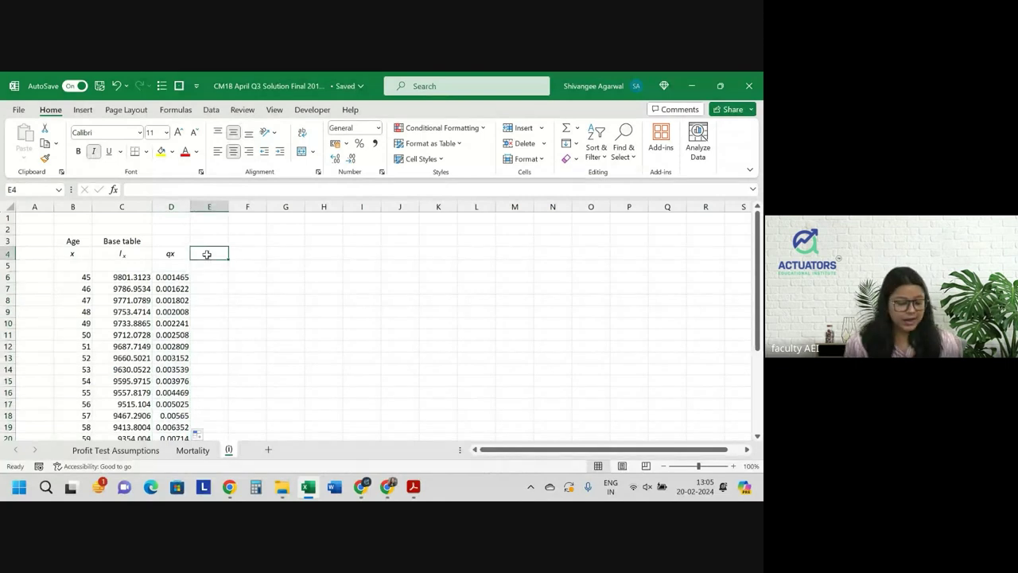
{"action": "key", "text": "Right"}
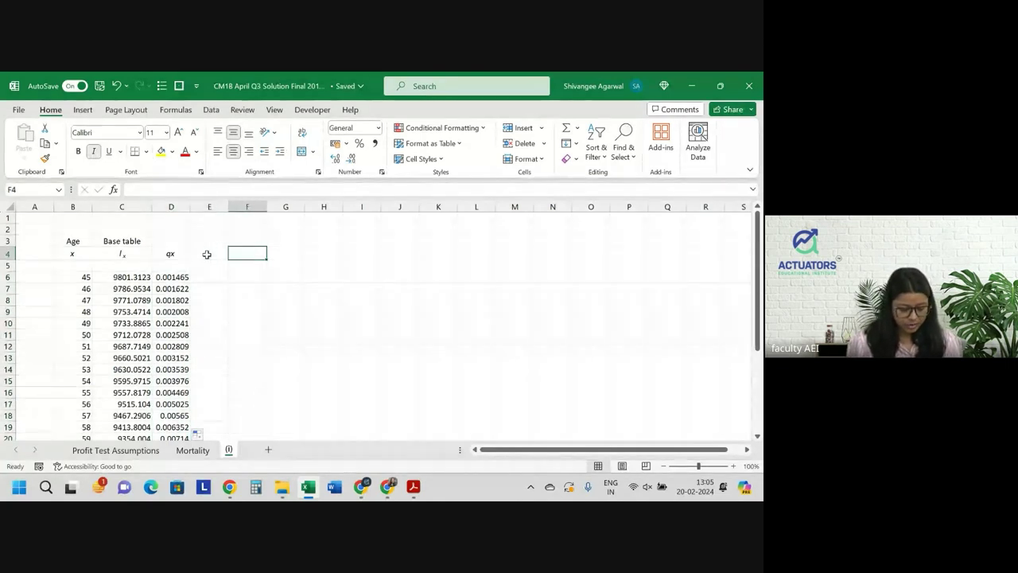
{"action": "type", "text": "qx"}
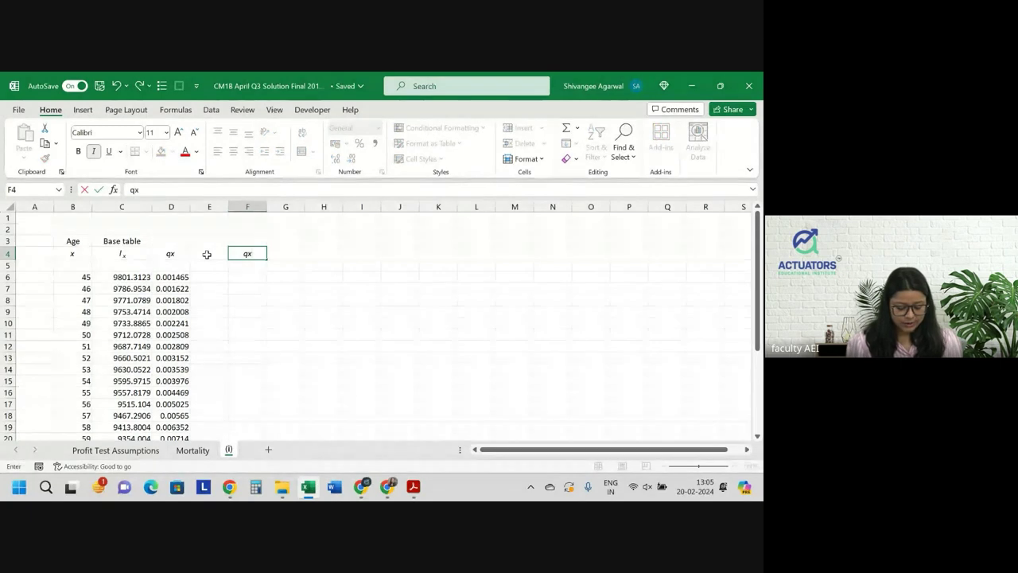
{"action": "type", "text": " deatg"}
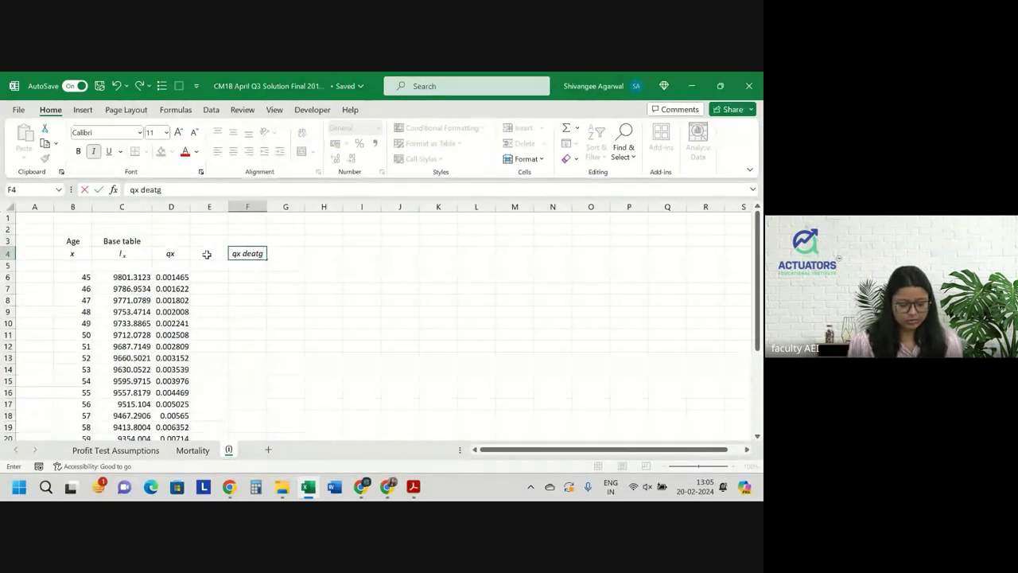
{"action": "type", "text": "h"}
{"action": "key", "text": "Return"}
{"action": "key", "text": "Return"}
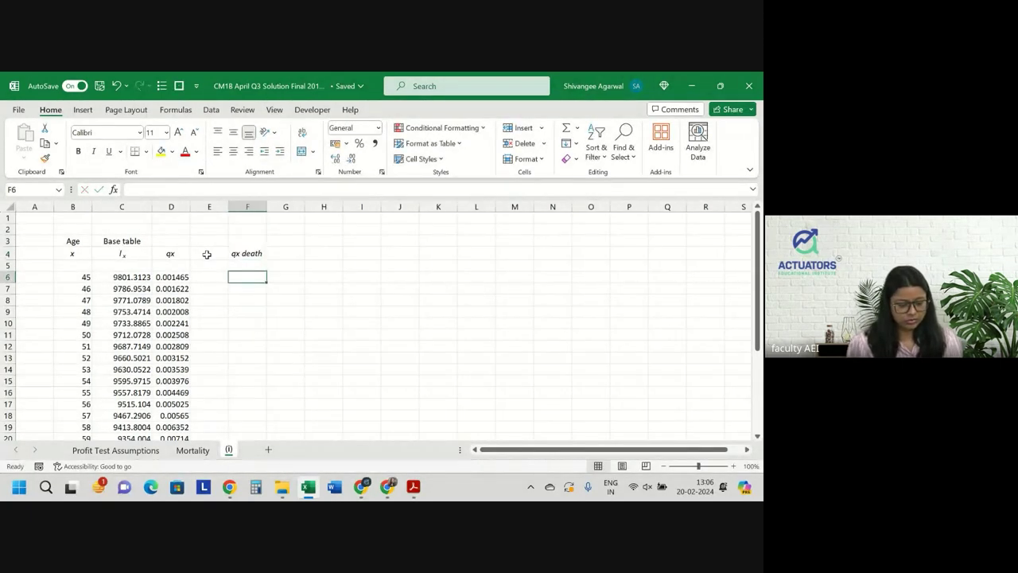
{"action": "key", "text": "Up"}
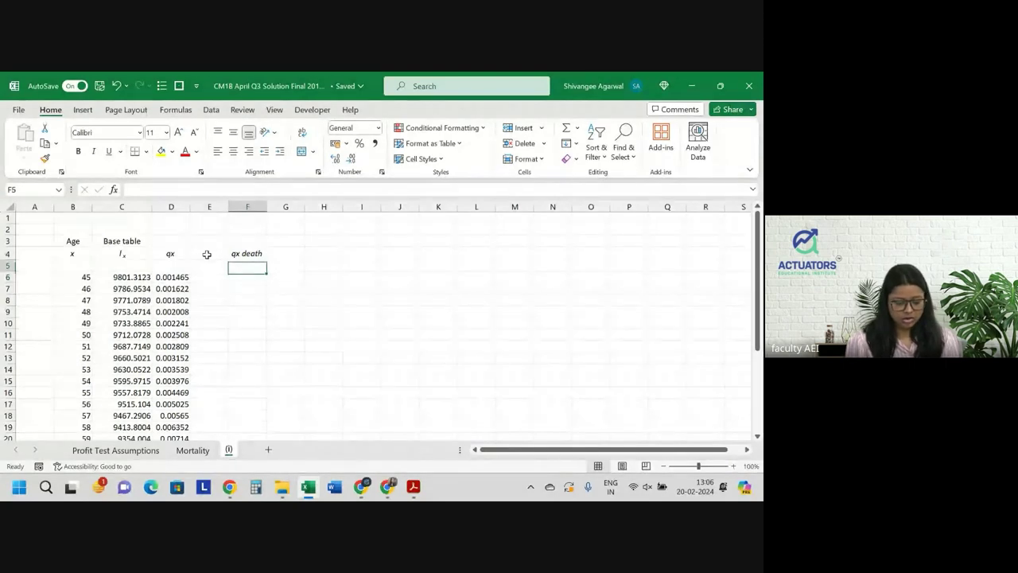
{"action": "key", "text": "Up"}
{"action": "left_click", "coordinate": [141, 190]}
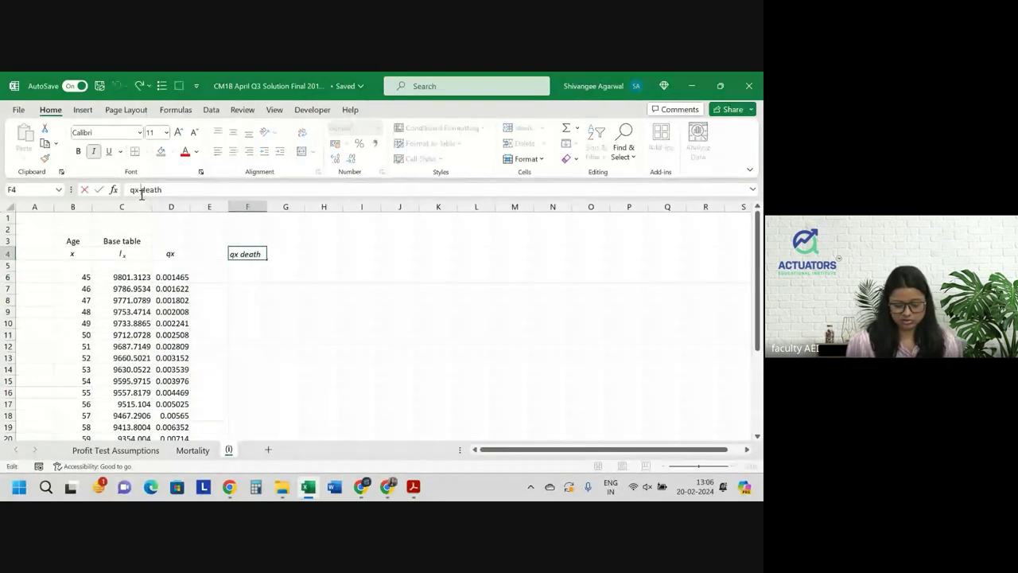
{"action": "key", "text": "BackSpace"}
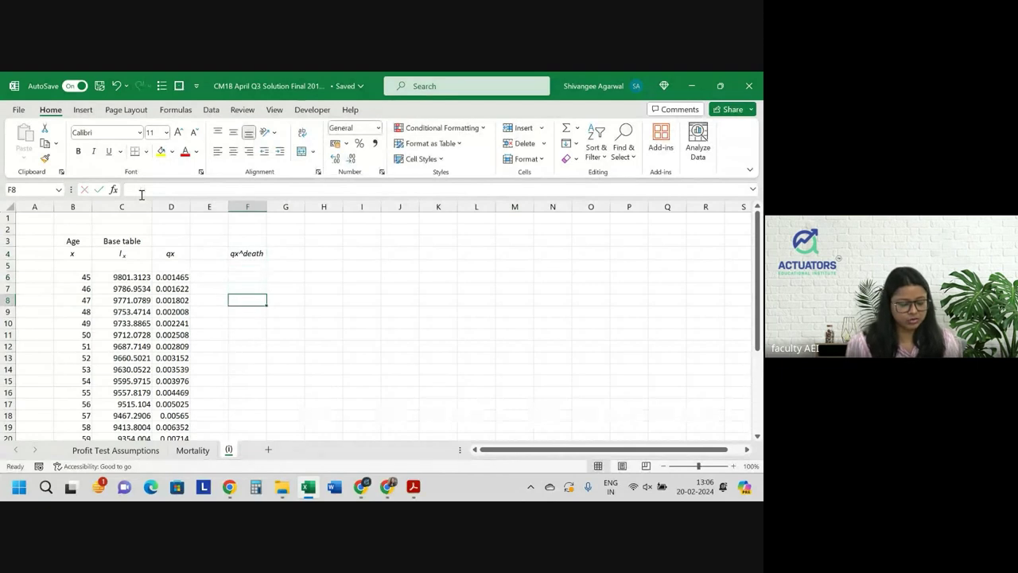
Enter =D6*Mortality for age 45, using the 85% Mortality assumption
{"action": "type", "text": "="}
{"action": "key", "text": "Left"}
{"action": "key", "text": "Left"}
{"action": "key", "text": "Left"}
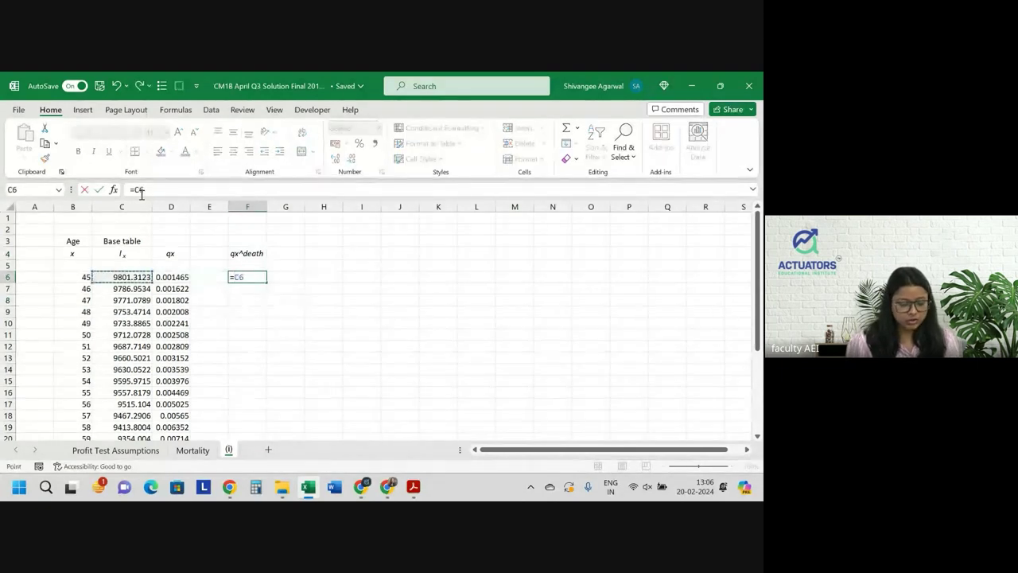
{"action": "key", "text": "Right"}
{"action": "type", "text": "*"}
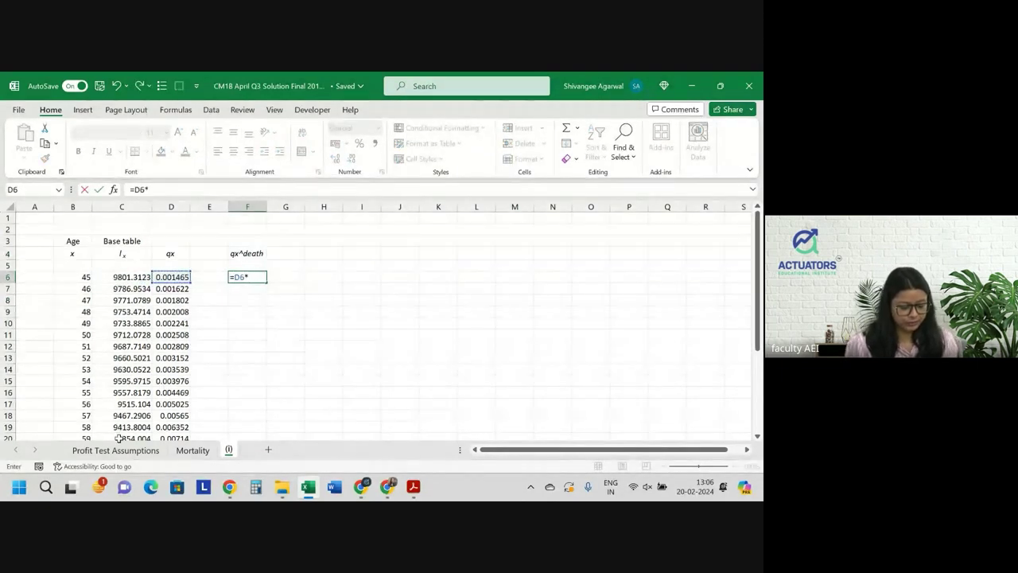
{"action": "left_click", "coordinate": [116, 449]}
{"action": "left_click", "coordinate": [208, 286]}
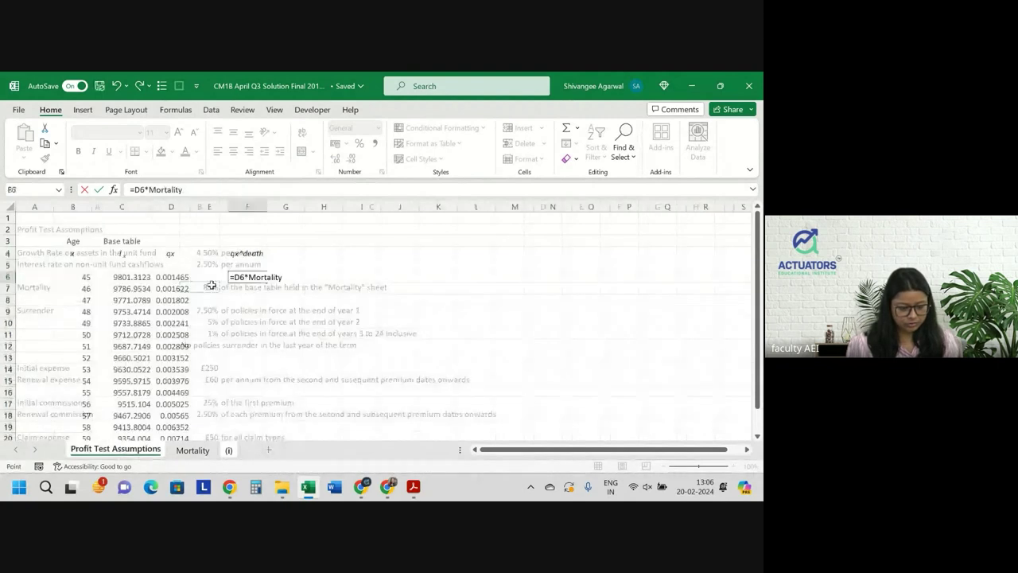
{"action": "key", "text": "Return"}
Delete the empty column E and fill the qx^death formula down all ages
{"action": "left_click", "coordinate": [255, 276]}
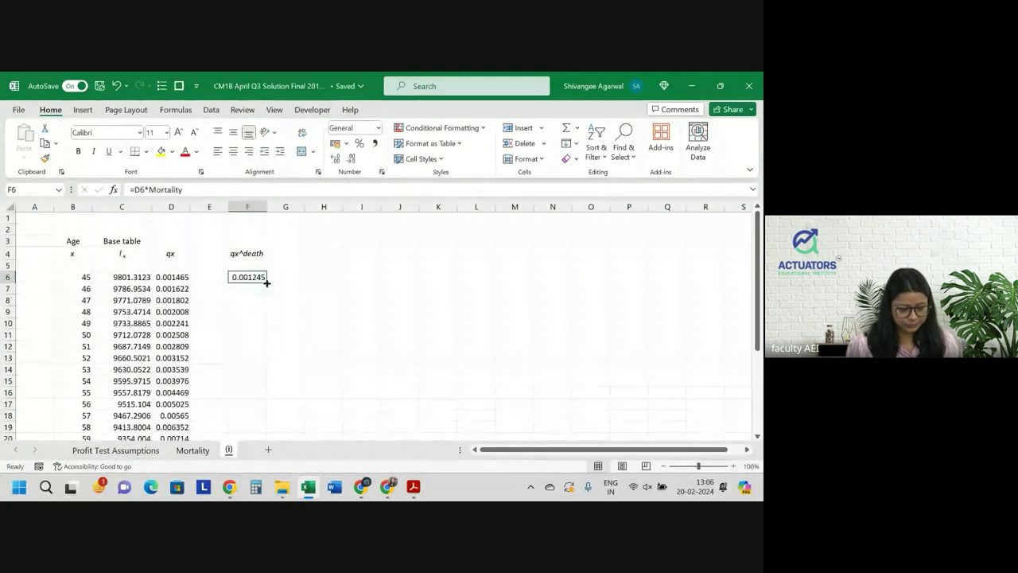
{"action": "left_click", "coordinate": [213, 206]}
{"action": "key", "text": "ctrl+minus"}
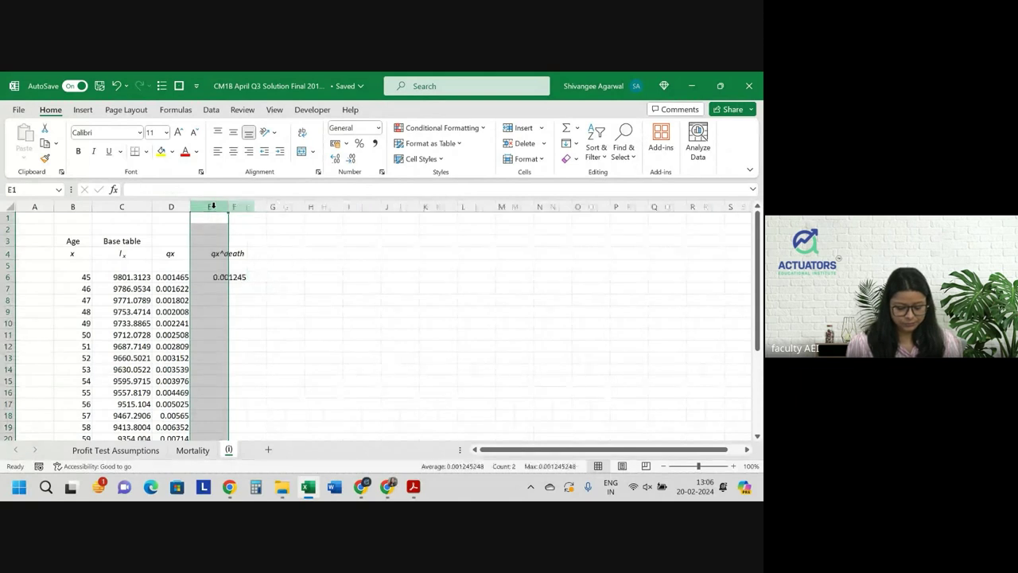
{"action": "left_click", "coordinate": [223, 280]}
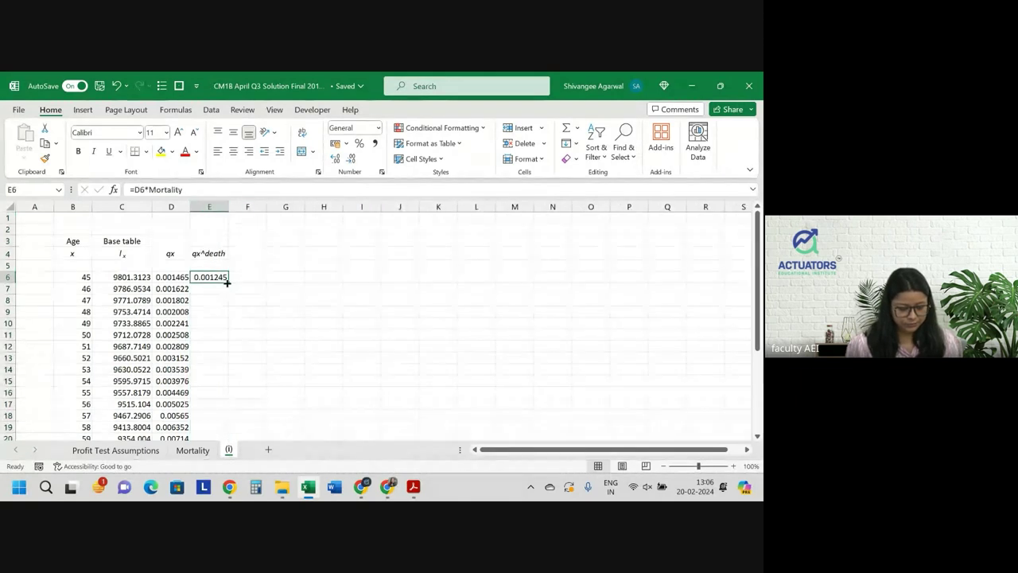
{"action": "double_click", "coordinate": [227, 282]}
{"action": "left_click", "coordinate": [245, 253]}
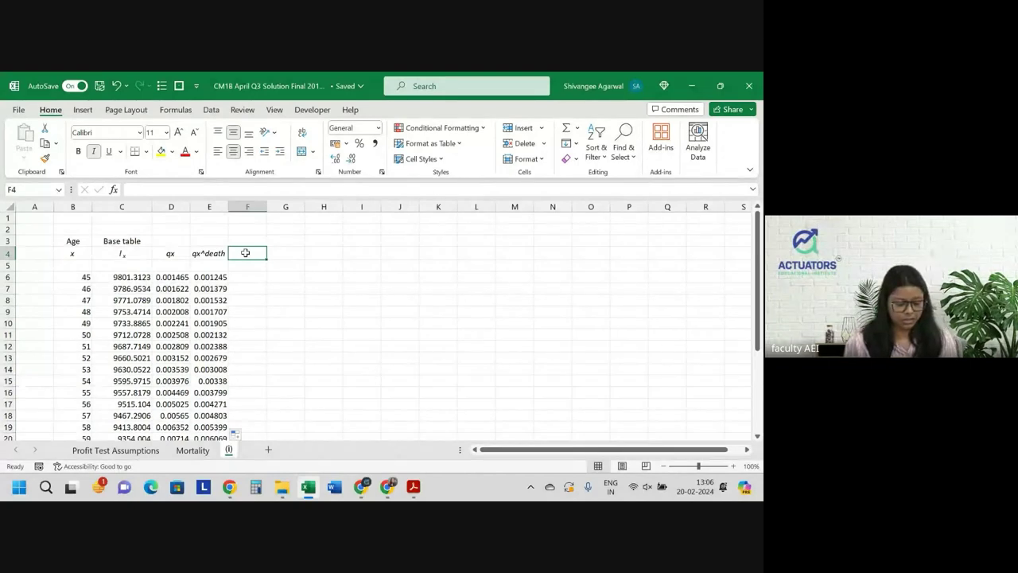
Head column F 'qx^s' and link age 45 to the 7.50% year 1 surrender rate
{"action": "type", "text": "qx^s"}
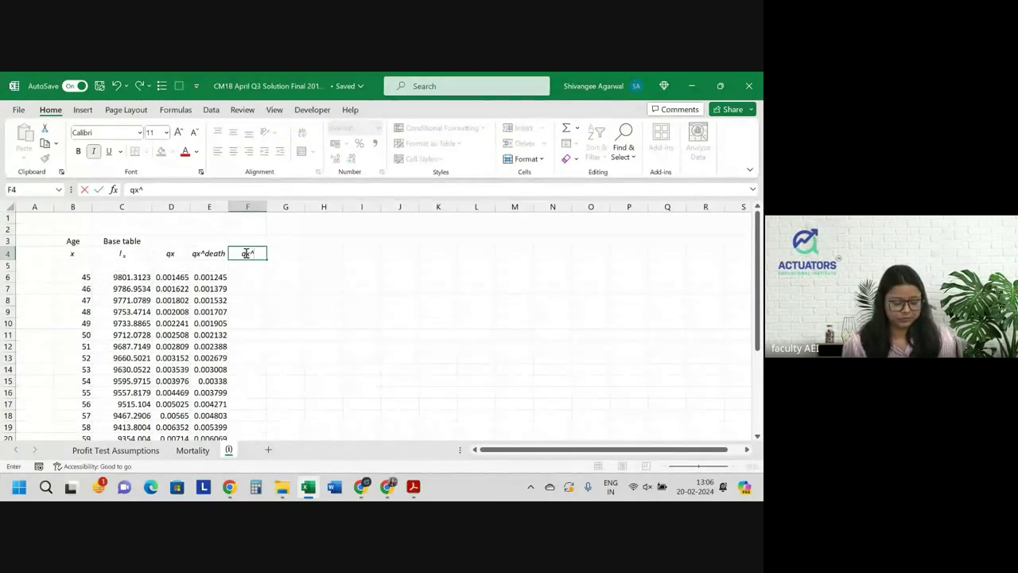
{"action": "key", "text": "Return"}
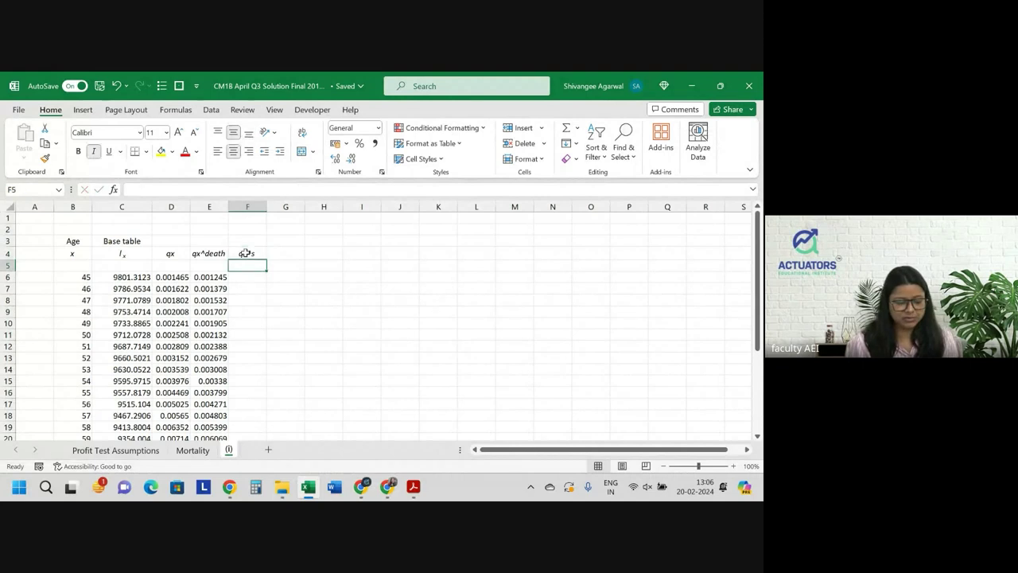
{"action": "key", "text": "Down"}
{"action": "key", "text": "Down"}
{"action": "key", "text": "Up"}
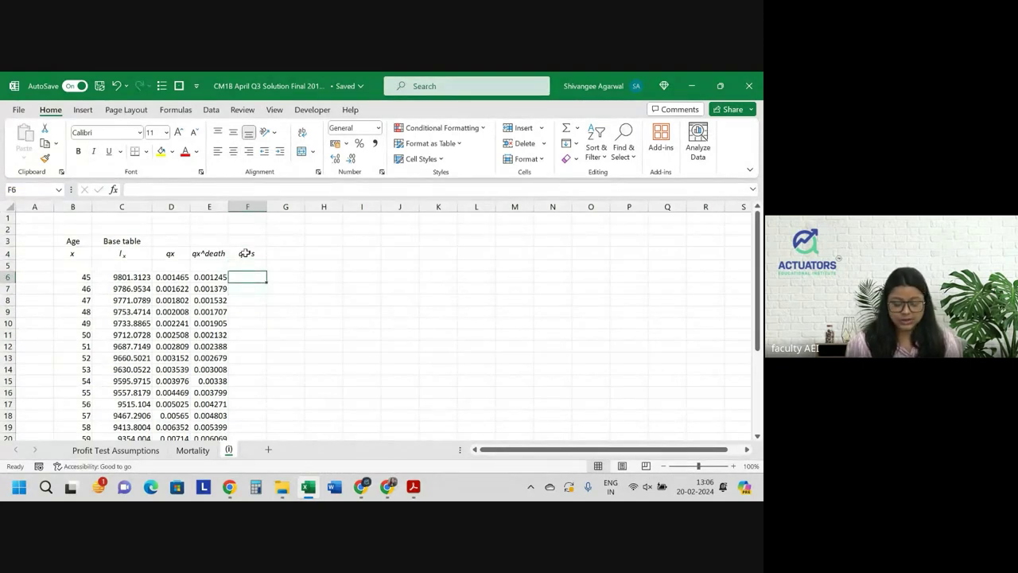
{"action": "type", "text": "="}
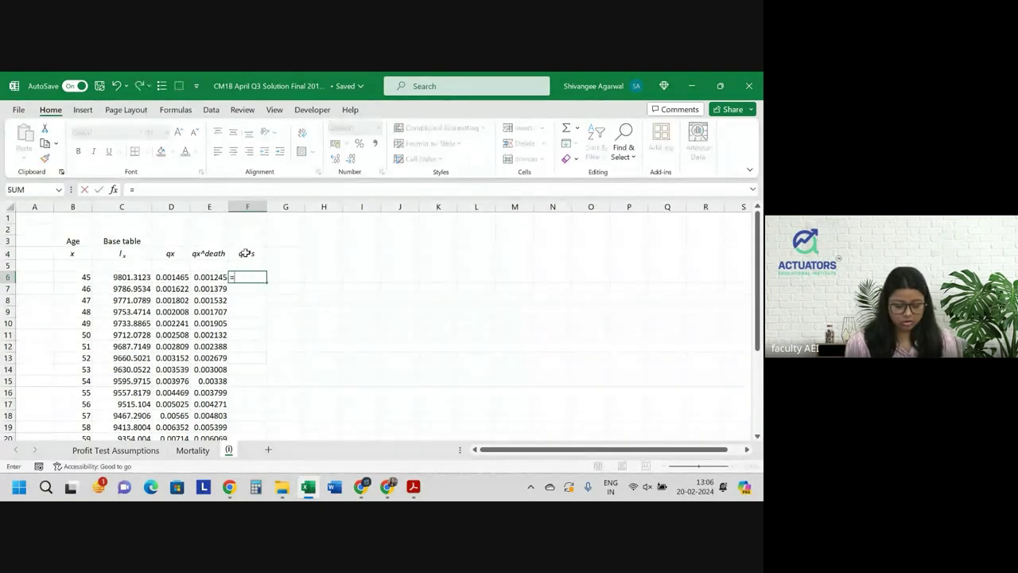
{"action": "left_click", "coordinate": [116, 450]}
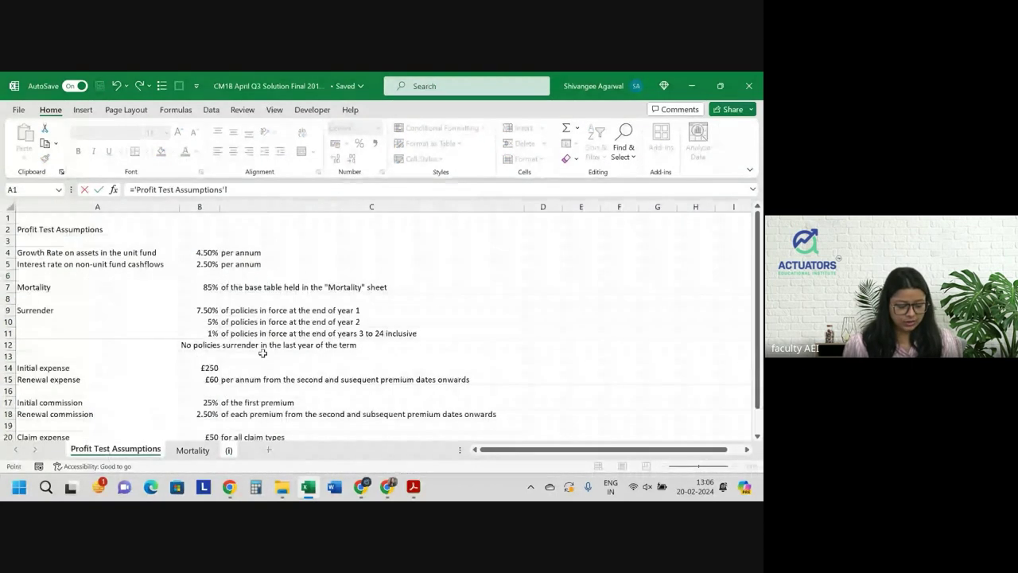
{"action": "left_click", "coordinate": [205, 310]}
{"action": "key", "text": "Return"}
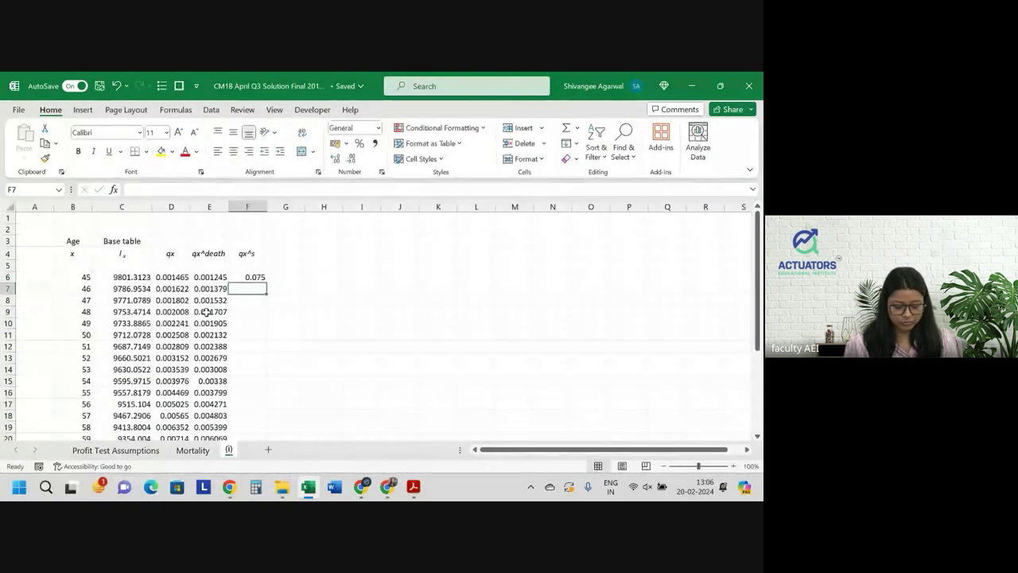
Link the age-46 qx^s cell to the 5% year 2 surrender rate
{"action": "type", "text": "="}
{"action": "key", "text": "ctrl+Page_Up"}
{"action": "key", "text": "ctrl+Page_Up"}
{"action": "key", "text": "Down"}
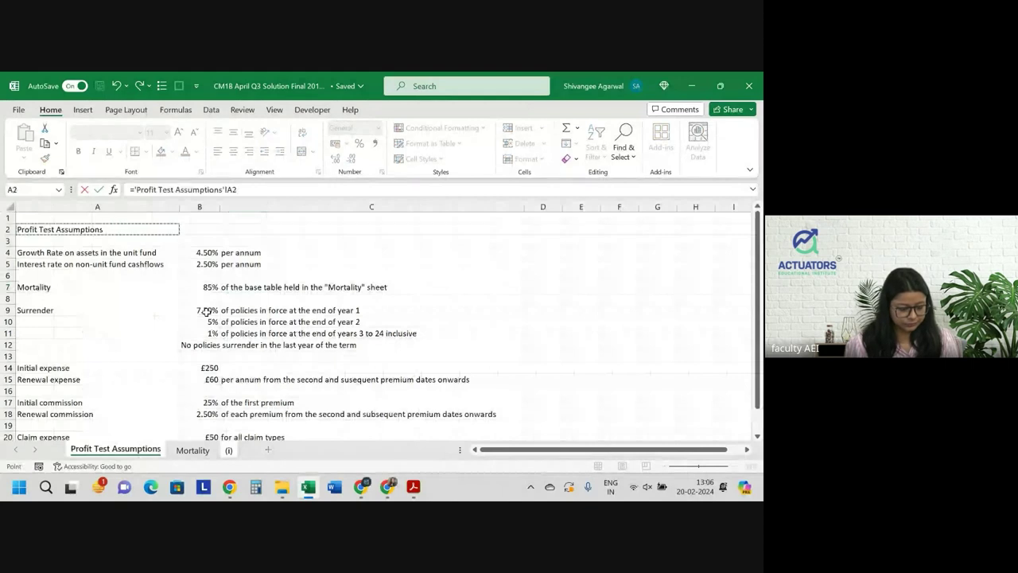
{"action": "key", "text": "Down"}
{"action": "key", "text": "Down"}
{"action": "key", "text": "Down"}
{"action": "key", "text": "Down"}
{"action": "key", "text": "Down"}
{"action": "key", "text": "Right"}
{"action": "key", "text": "Down"}
{"action": "key", "text": "Down"}
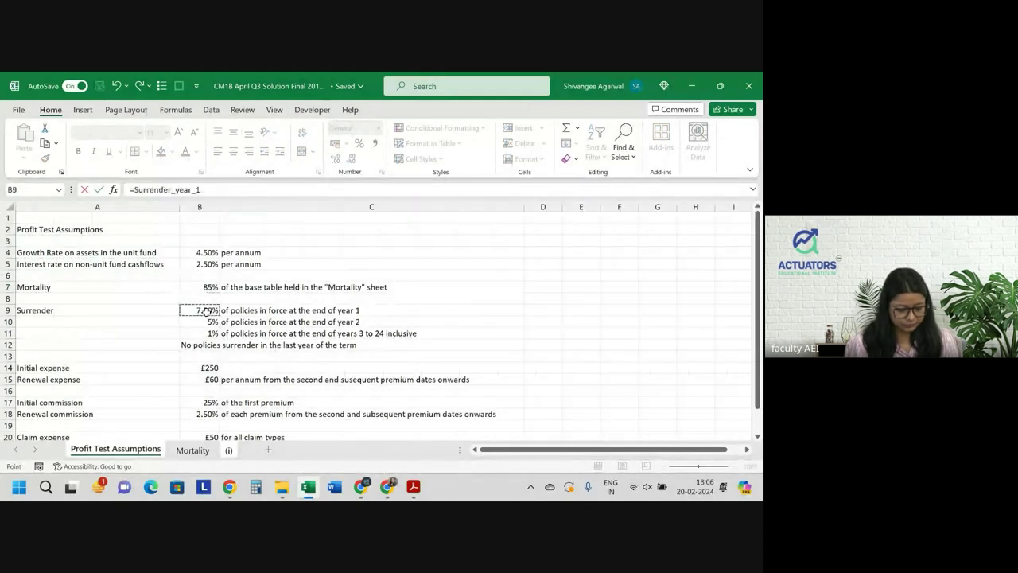
{"action": "key", "text": "Down"}
{"action": "key", "text": "Return"}
Link age 47 to the 1% years 3–24 surrender rate and fill it down to age 70
{"action": "type", "text": "="}
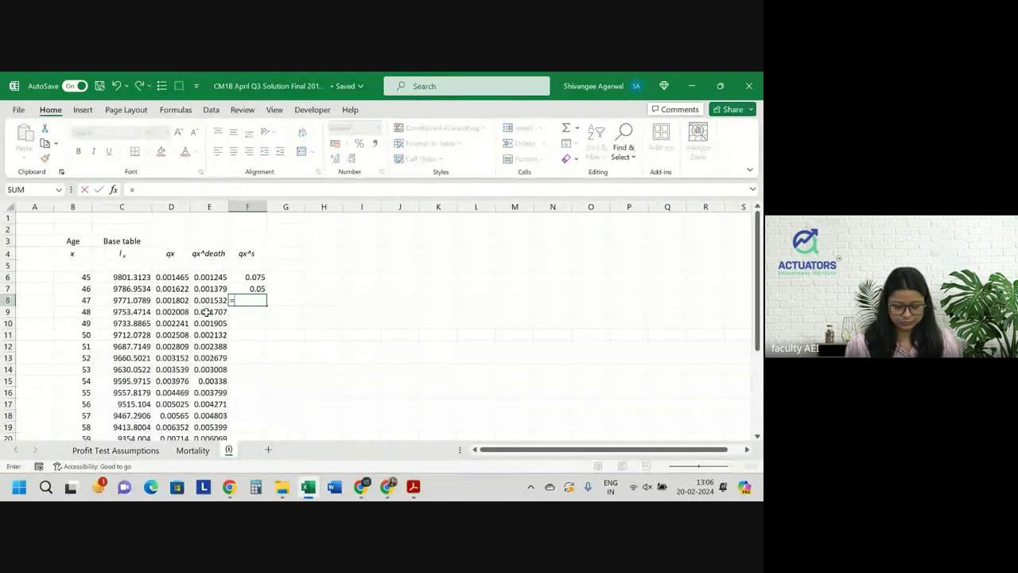
{"action": "key", "text": "ctrl+Page_Up"}
{"action": "key", "text": "ctrl+Page_Up"}
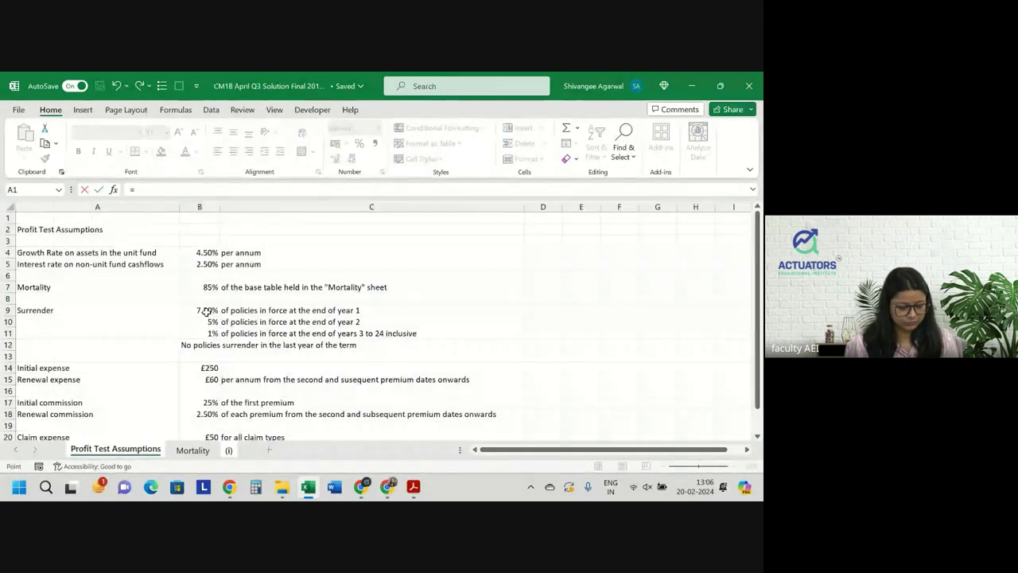
{"action": "key", "text": "Down"}
{"action": "key", "text": "Down"}
{"action": "key", "text": "Down"}
{"action": "key", "text": "Down"}
{"action": "key", "text": "Down"}
{"action": "key", "text": "Down"}
{"action": "key", "text": "Right"}
{"action": "key", "text": "Down"}
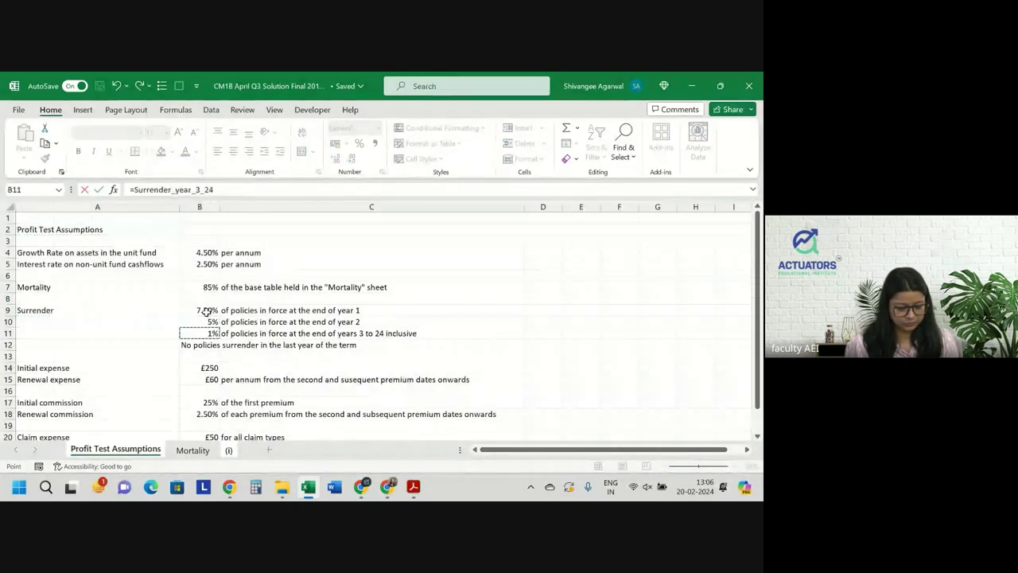
{"action": "key", "text": "Return"}
{"action": "left_click", "coordinate": [255, 301]}
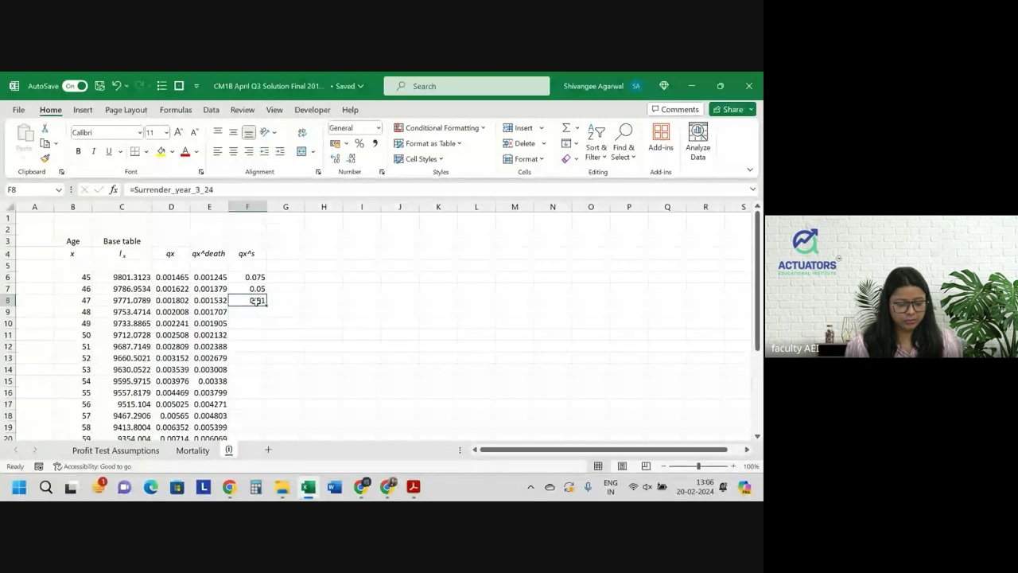
{"action": "double_click", "coordinate": [267, 306]}
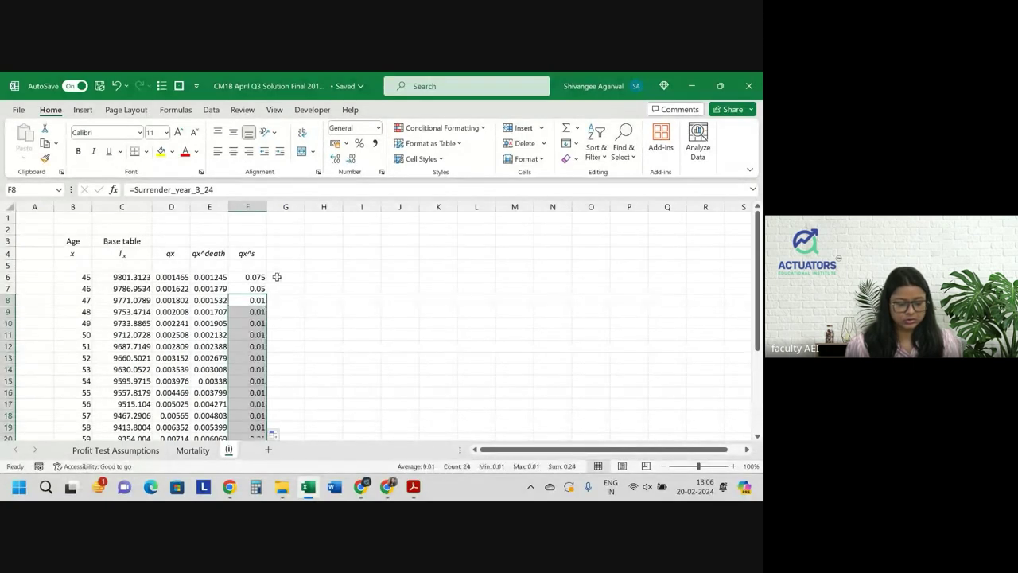
{"action": "left_click", "coordinate": [282, 253]}
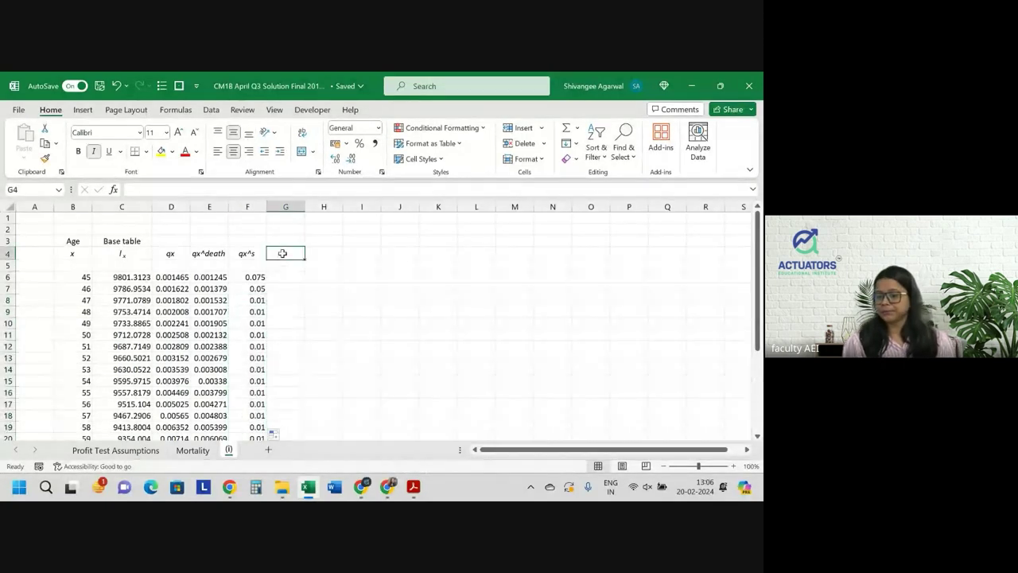
Clear the age-70 qx, qx^death and qx^s values in D31:F31
{"action": "left_click", "coordinate": [257, 299]}
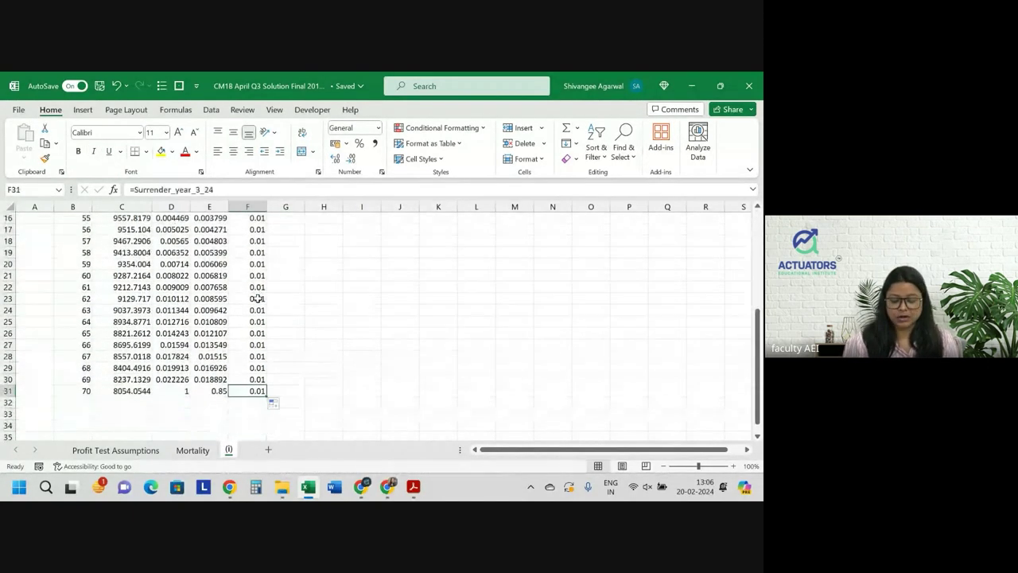
{"action": "type", "text": "0"}
{"action": "key", "text": "Return"}
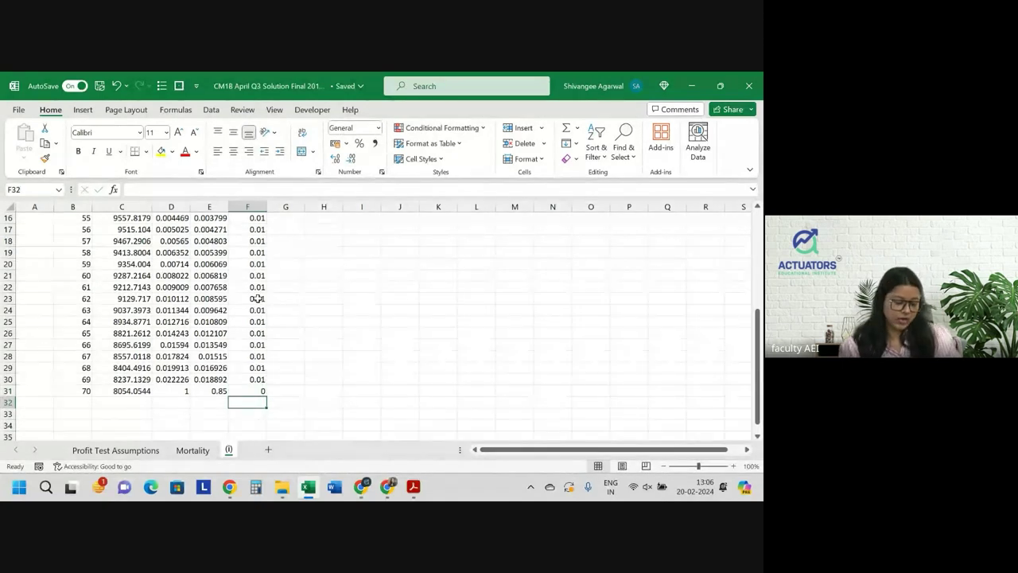
{"action": "scroll", "coordinate": [257, 299], "scroll_direction": "up", "scroll_amount": 2}
{"action": "scroll", "coordinate": [257, 299], "scroll_direction": "up", "scroll_amount": 3}
{"action": "scroll", "coordinate": [275, 269], "scroll_direction": "down", "scroll_amount": 4}
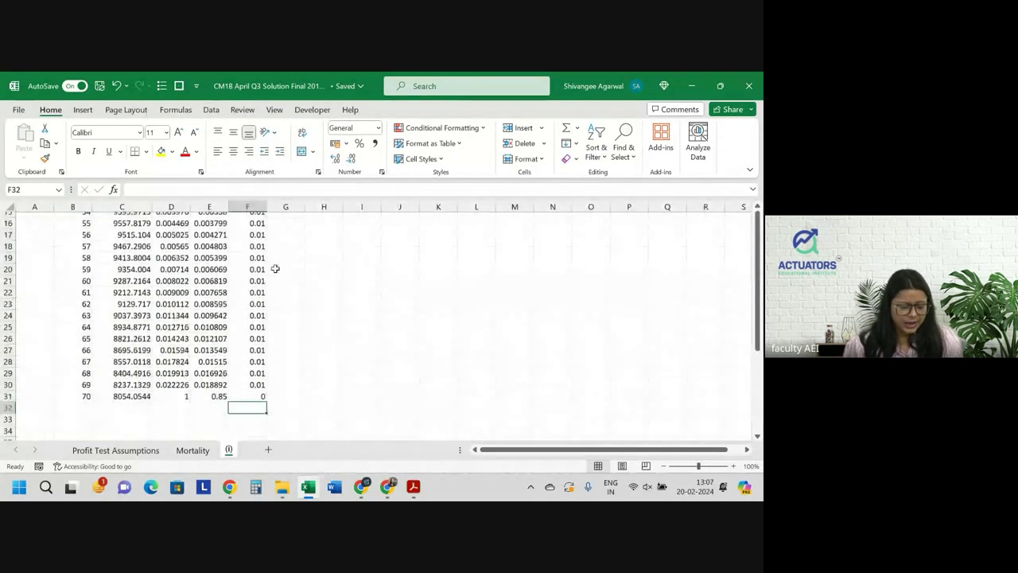
{"action": "scroll", "coordinate": [275, 268], "scroll_direction": "down", "scroll_amount": 3}
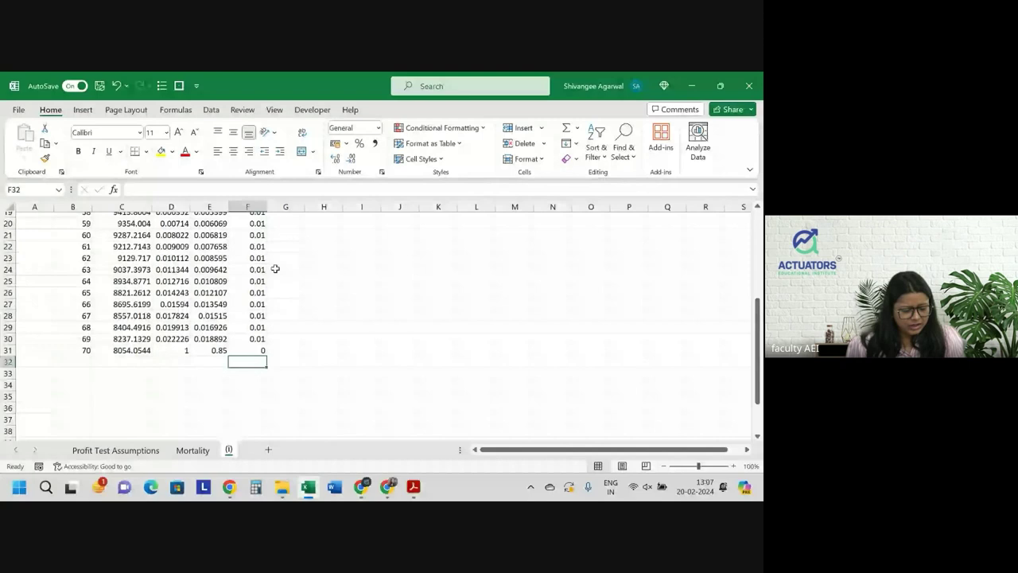
{"action": "left_click", "coordinate": [168, 350]}
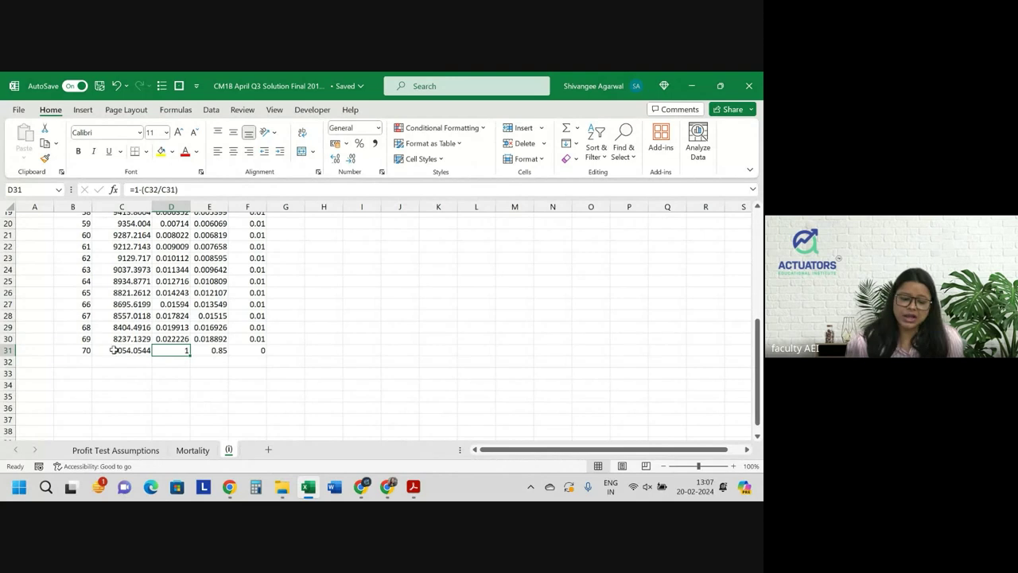
{"action": "left_click_drag", "start_coordinate": [126, 350], "coordinate": [255, 350]}
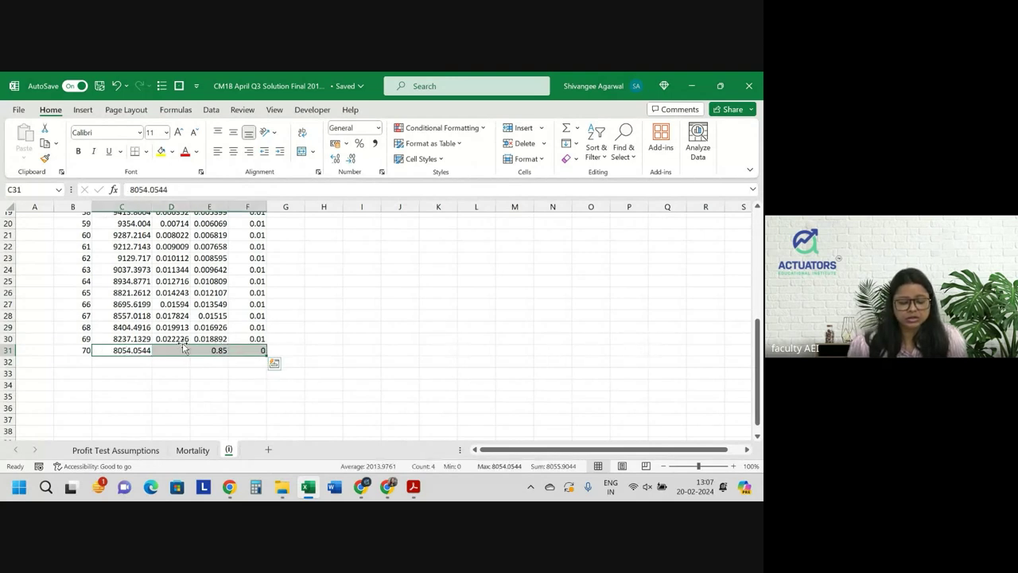
{"action": "mouse_move", "coordinate": [180, 356]}
{"action": "left_mouse_down"}
{"action": "mouse_move", "coordinate": [209, 352]}
{"action": "mouse_move", "coordinate": [163, 350]}
{"action": "mouse_move", "coordinate": [240, 350]}
{"action": "left_mouse_up"}
{"action": "key", "text": "Delete"}
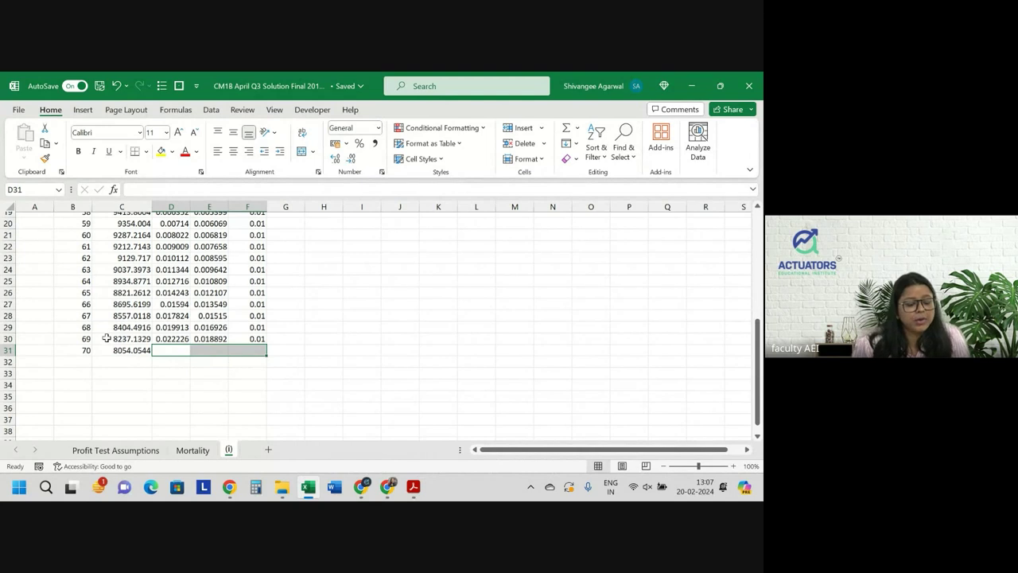
Set the age-69 qx^s surrender rate in F30 to 0
{"action": "left_click", "coordinate": [85, 349]}
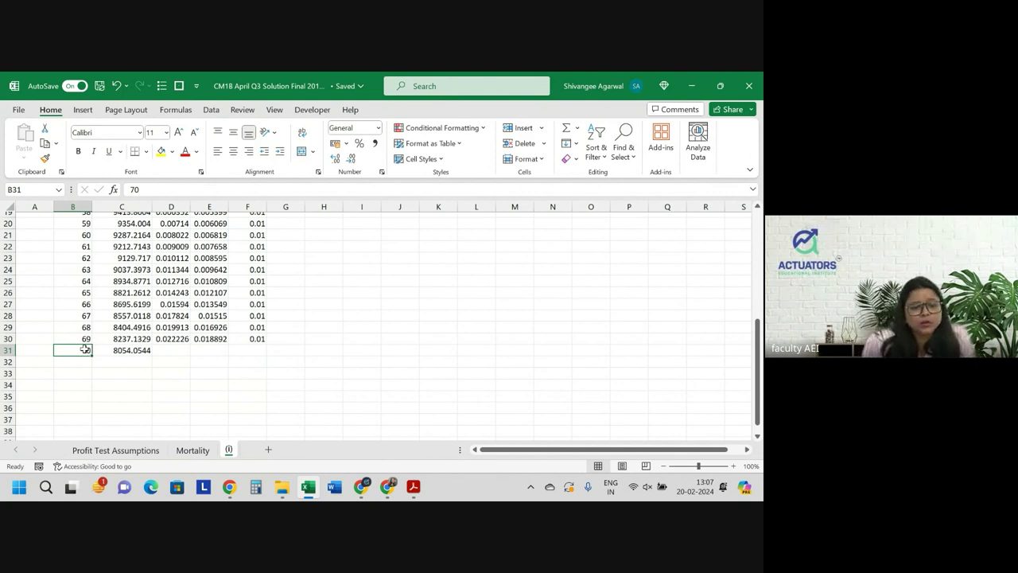
{"action": "scroll", "coordinate": [85, 350], "scroll_direction": "up", "scroll_amount": 6}
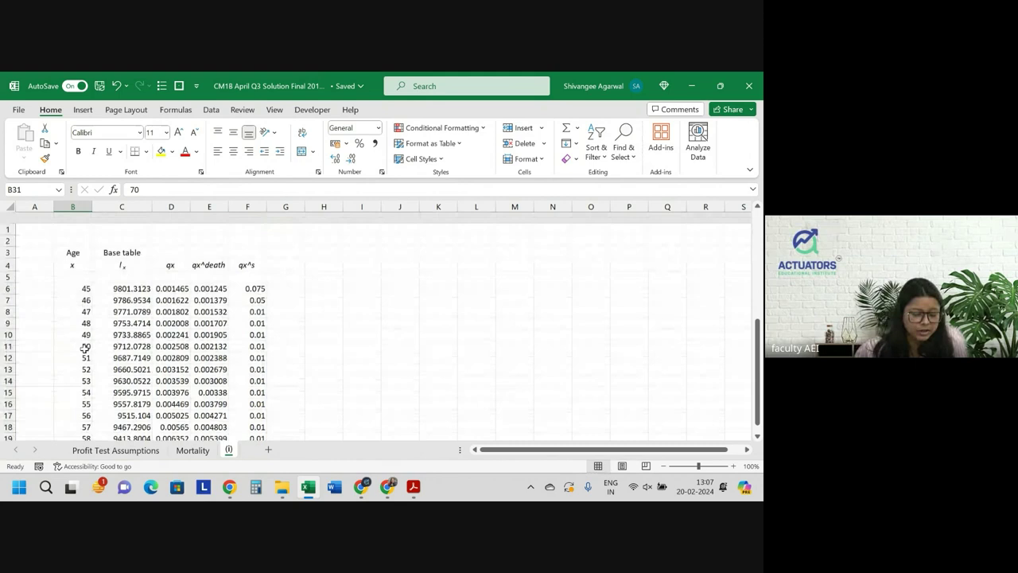
{"action": "left_click", "coordinate": [291, 251]}
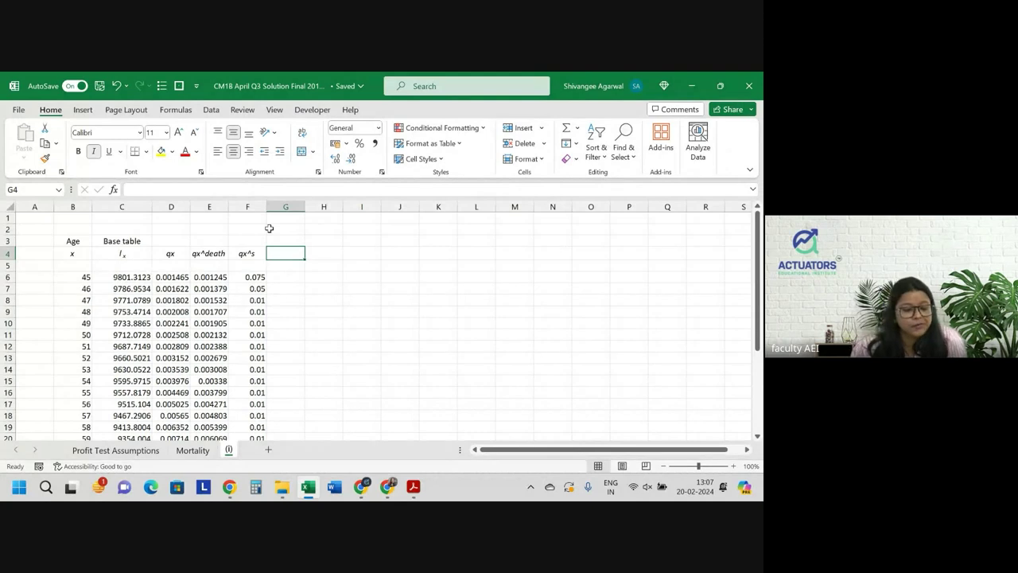
{"action": "scroll", "coordinate": [269, 228], "scroll_direction": "down", "scroll_amount": 7}
{"action": "scroll", "coordinate": [250, 236], "scroll_direction": "down", "scroll_amount": 2}
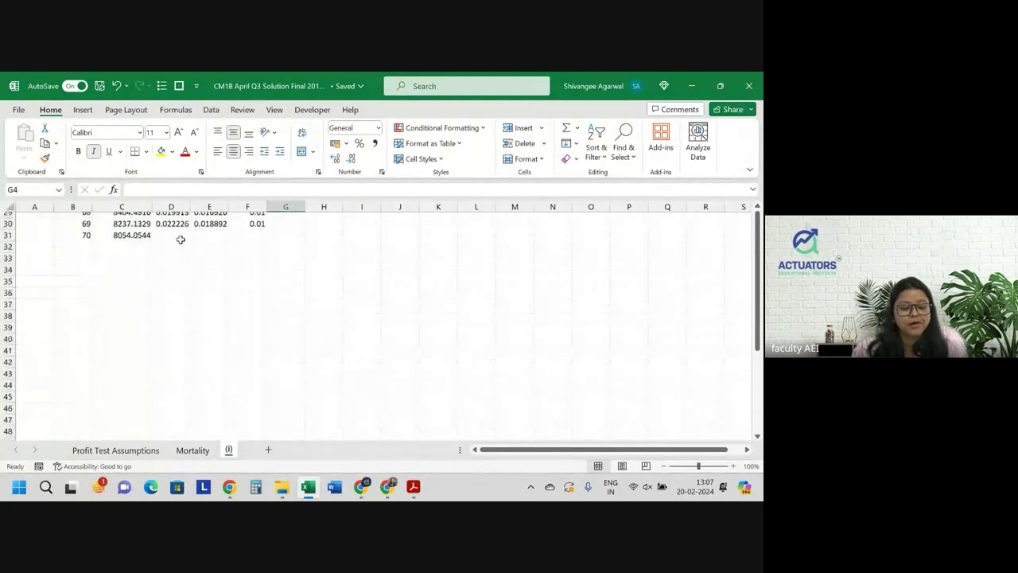
{"action": "left_click_drag", "start_coordinate": [175, 224], "coordinate": [236, 225]}
{"action": "left_click", "coordinate": [236, 234]}
{"action": "scroll", "coordinate": [237, 234], "scroll_direction": "up", "scroll_amount": 1}
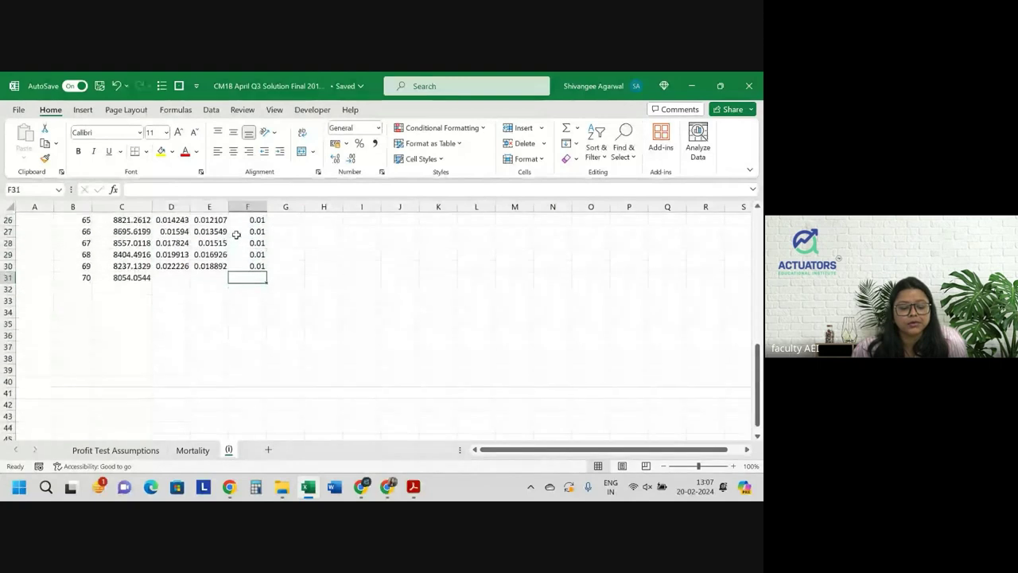
{"action": "scroll", "coordinate": [236, 235], "scroll_direction": "up", "scroll_amount": 1}
{"action": "left_click", "coordinate": [249, 291]}
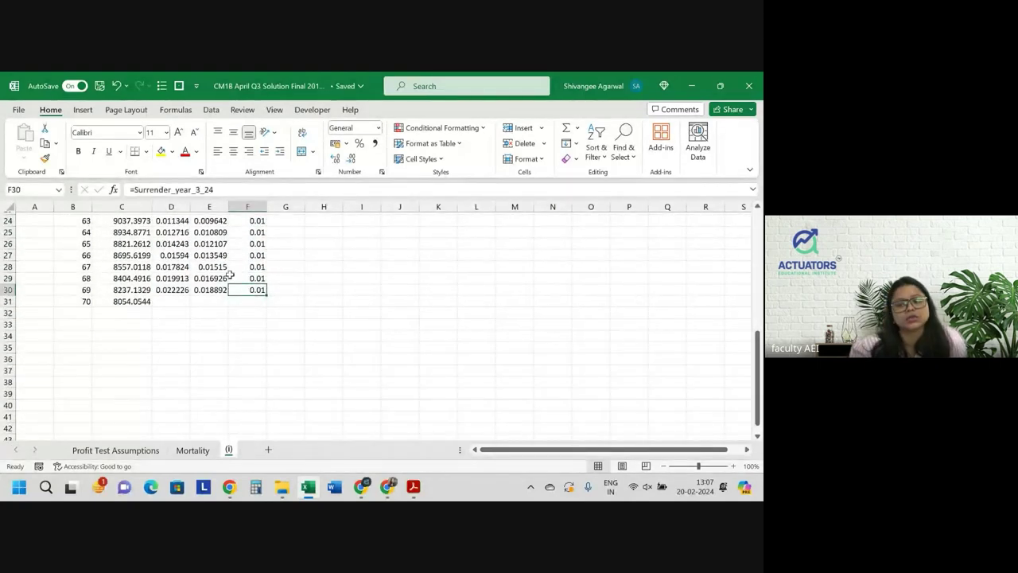
{"action": "type", "text": "0"}
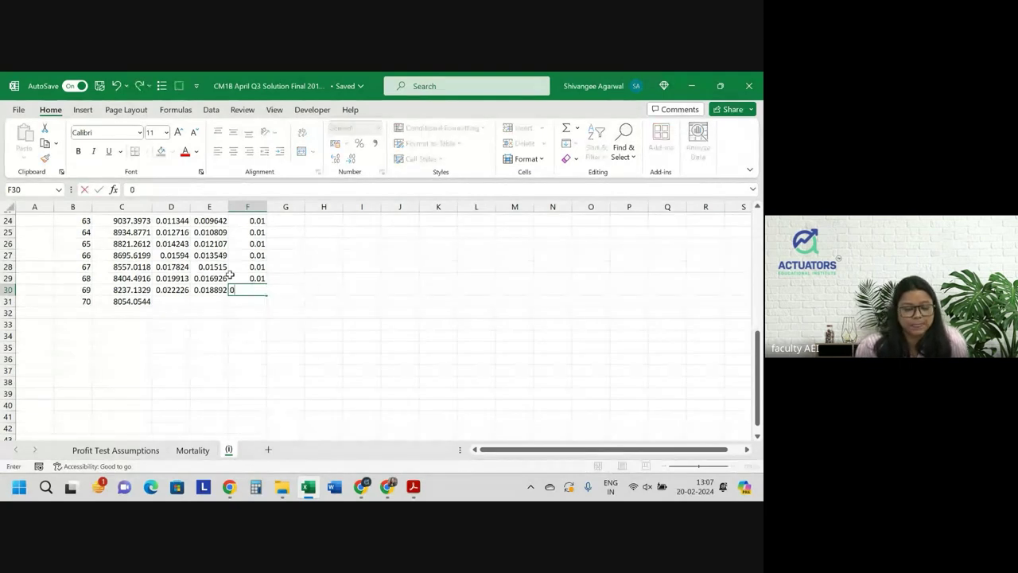
{"action": "key", "text": "Return"}
Highlight the age-69 surrender rate cell with a yellow fill
{"action": "key", "text": "Up"}
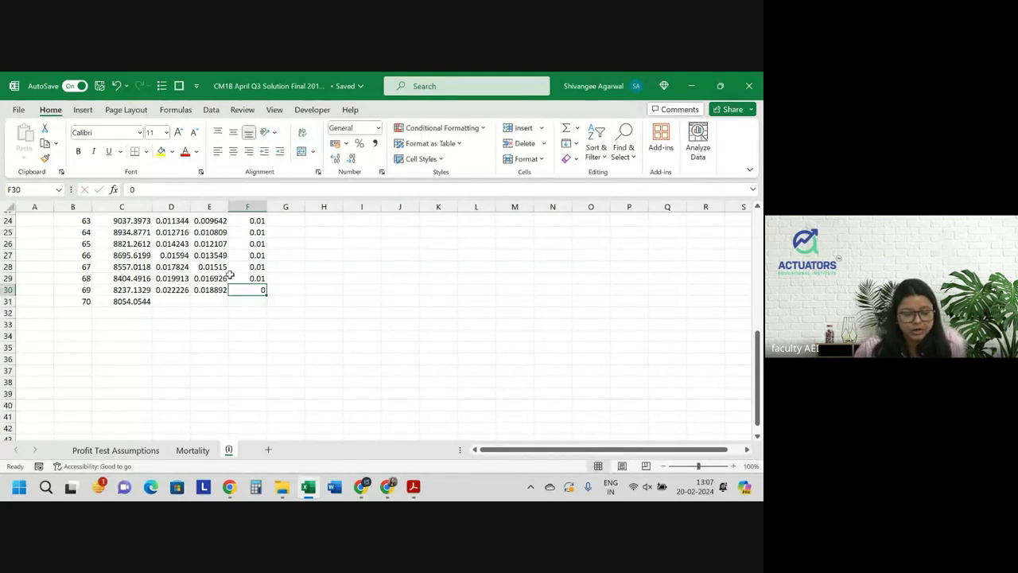
{"action": "key", "text": "ctrl+Up"}
{"action": "key", "text": "ctrl+Down"}
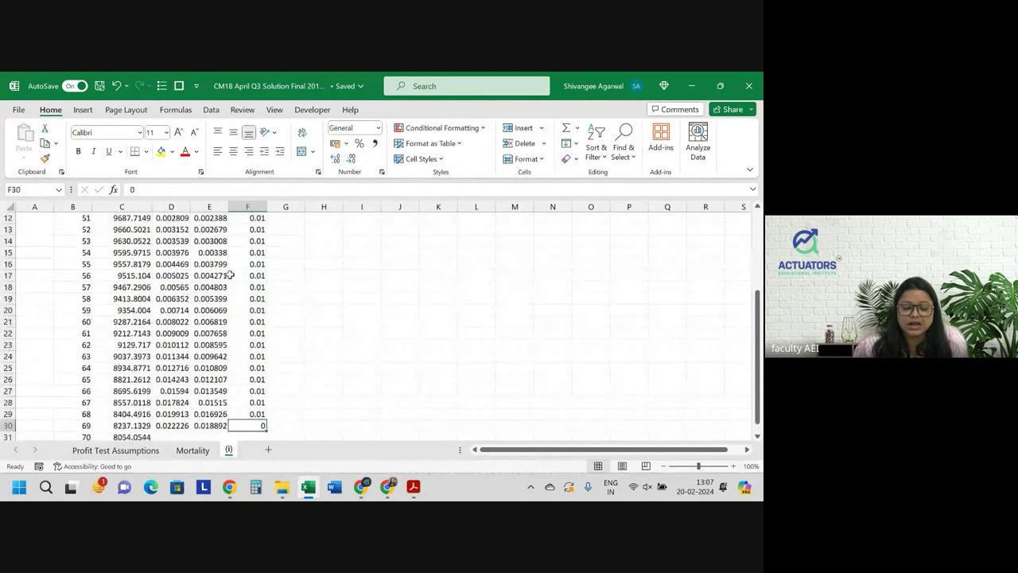
{"action": "key", "text": "Down"}
{"action": "key", "text": "Up"}
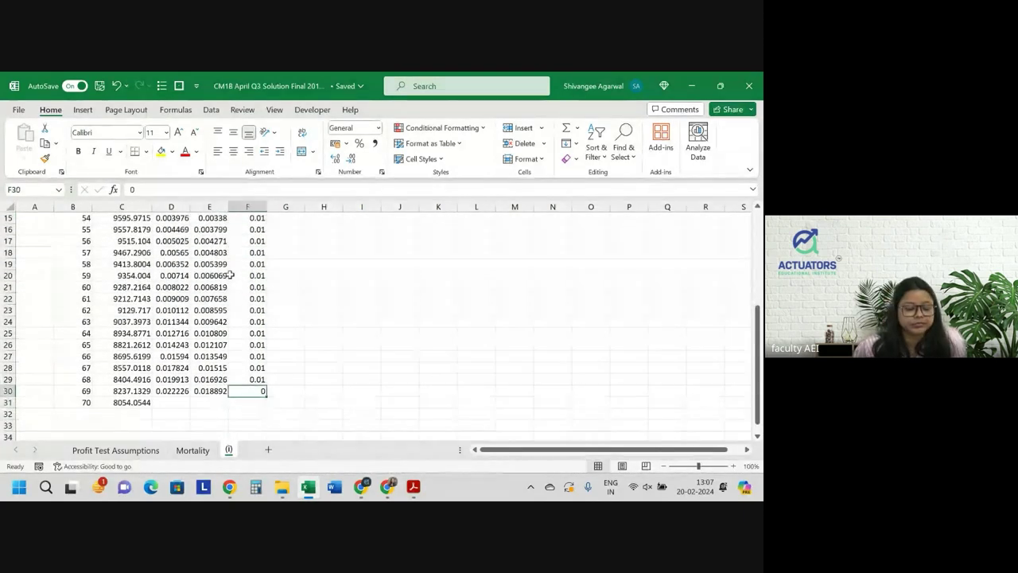
{"action": "key", "text": "Up"}
{"action": "key", "text": "Down"}
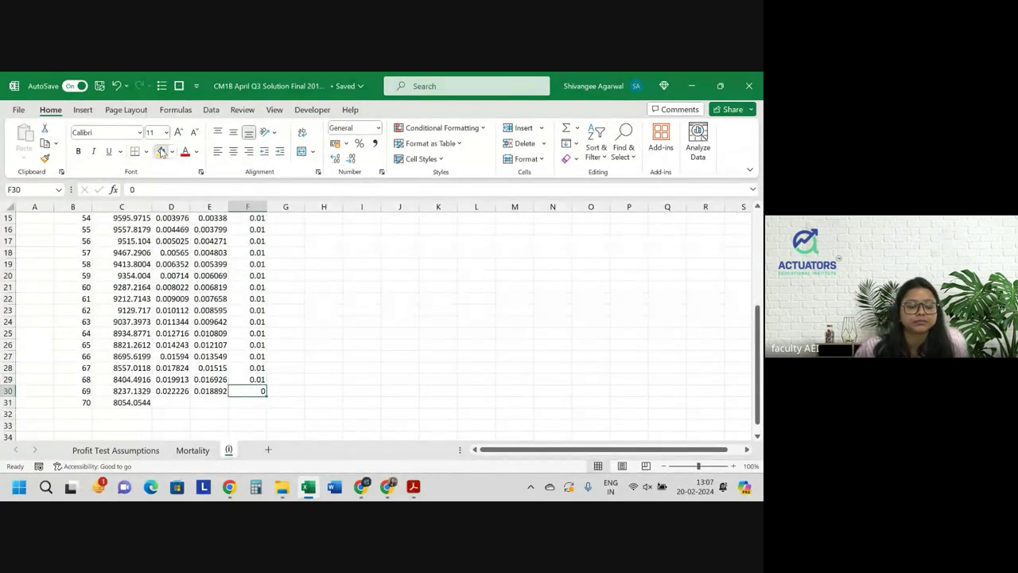
{"action": "left_click", "coordinate": [161, 152]}
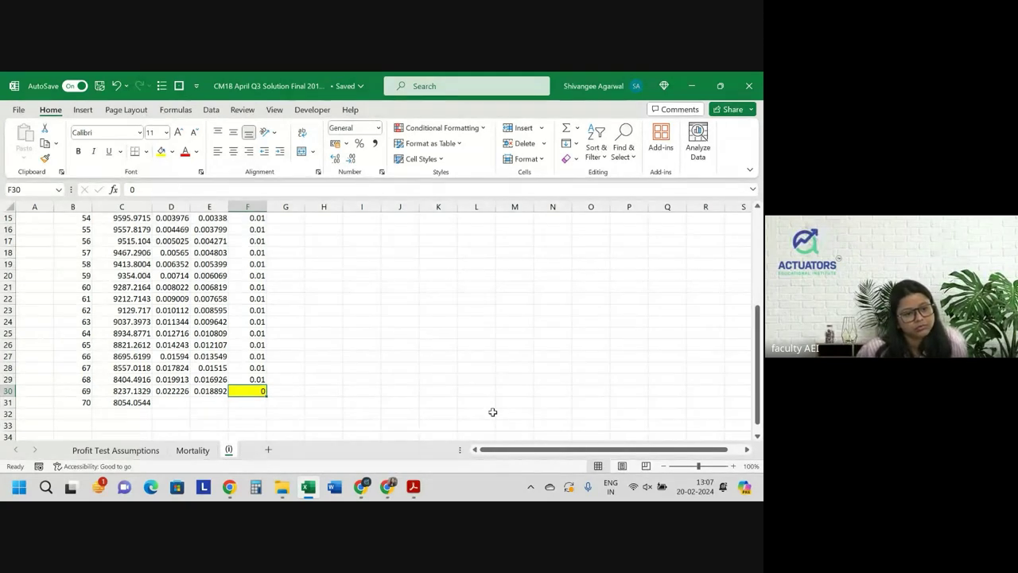
{"action": "scroll", "coordinate": [492, 413], "scroll_direction": "up", "scroll_amount": 5}
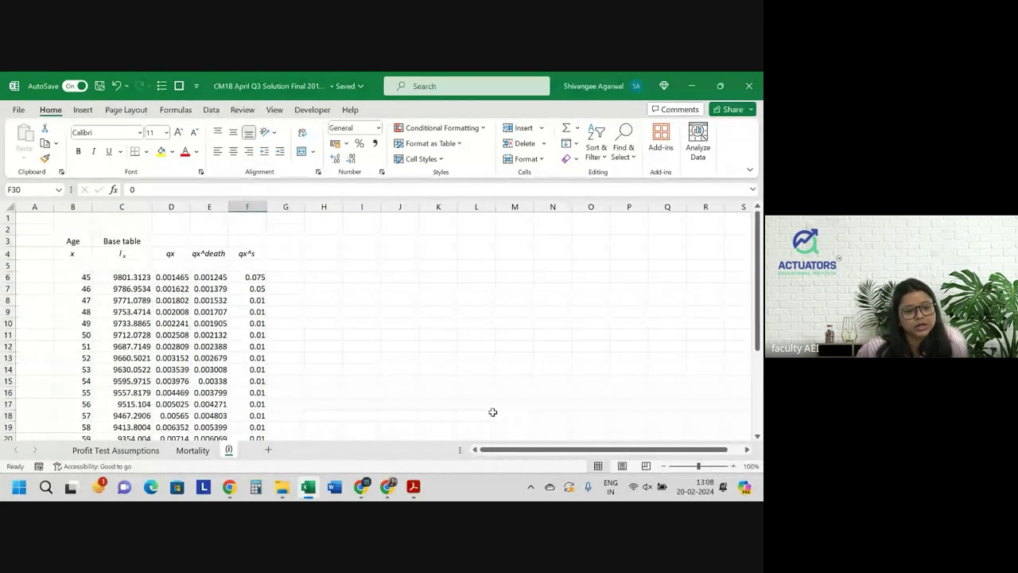
Add the heading '(aq)x^d' in G4
{"action": "left_click", "coordinate": [283, 252]}
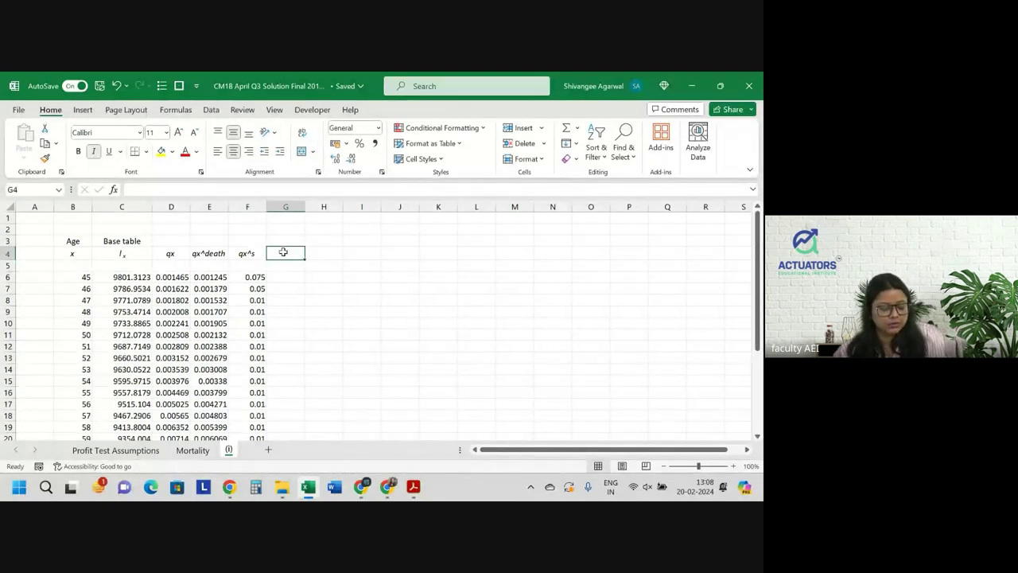
{"action": "type", "text": "aq"}
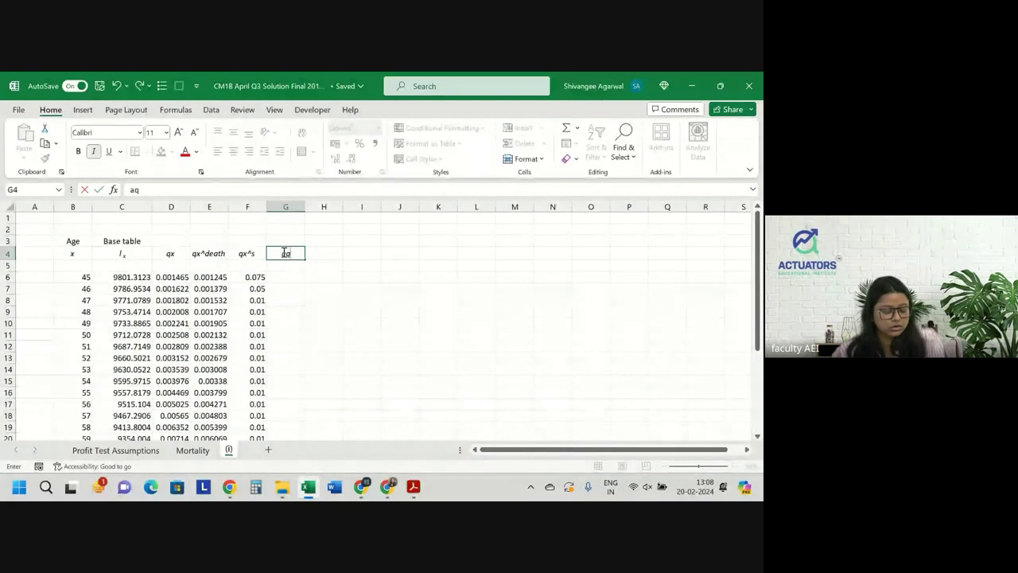
{"action": "key", "text": "BackSpace"}
{"action": "type", "text": "(a"}
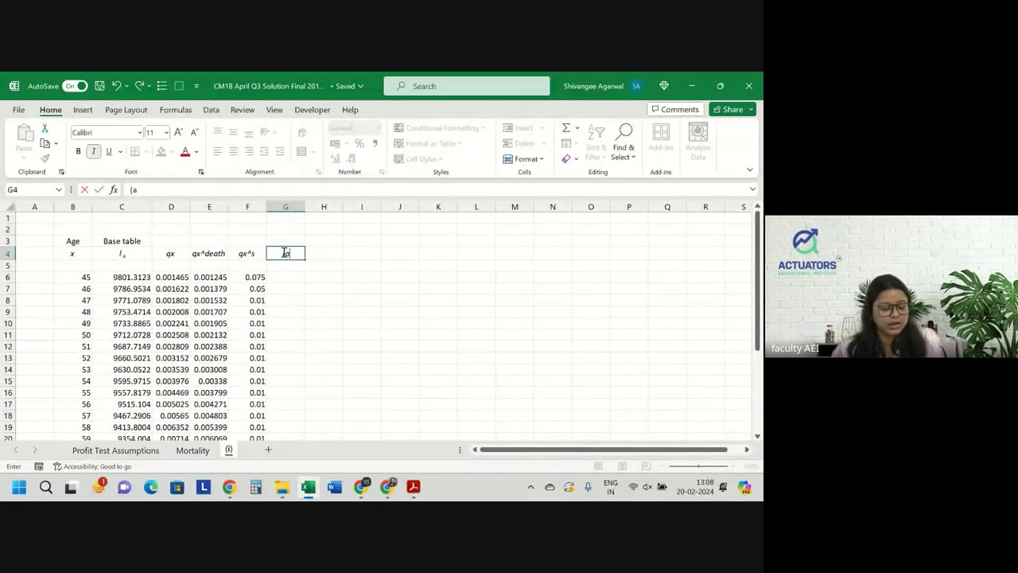
{"action": "type", "text": "q)"}
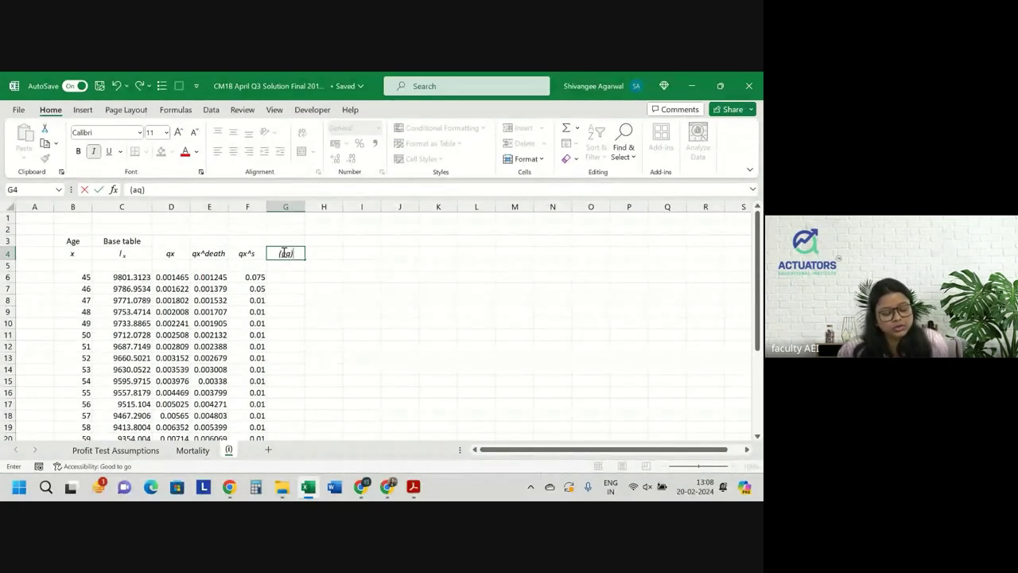
{"action": "type", "text": "x"}
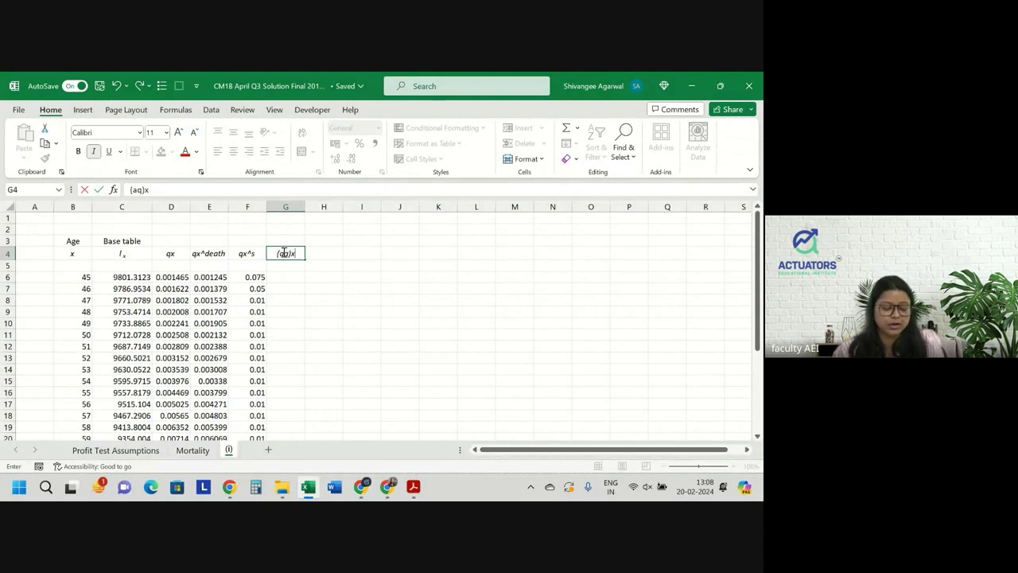
{"action": "type", "text": "^d"}
{"action": "key", "text": "Return"}
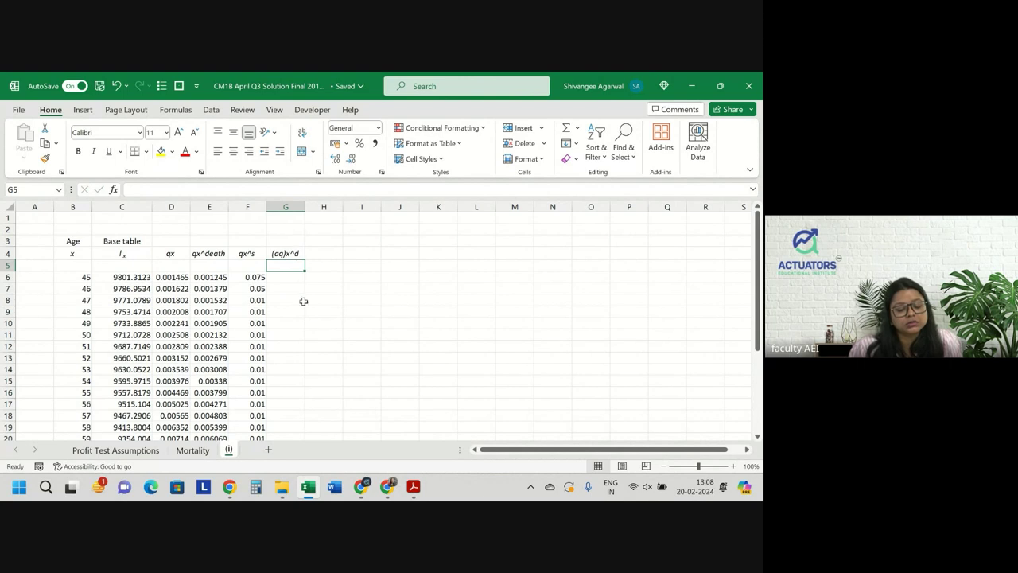
Enter =E6 in G6 and copy it down the age range
{"action": "left_click", "coordinate": [282, 275]}
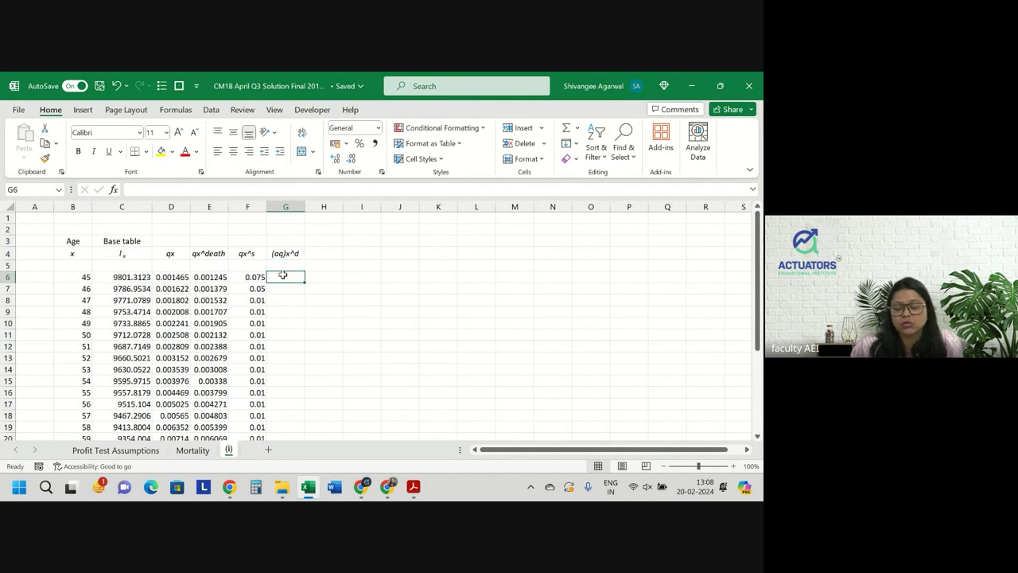
{"action": "type", "text": "="}
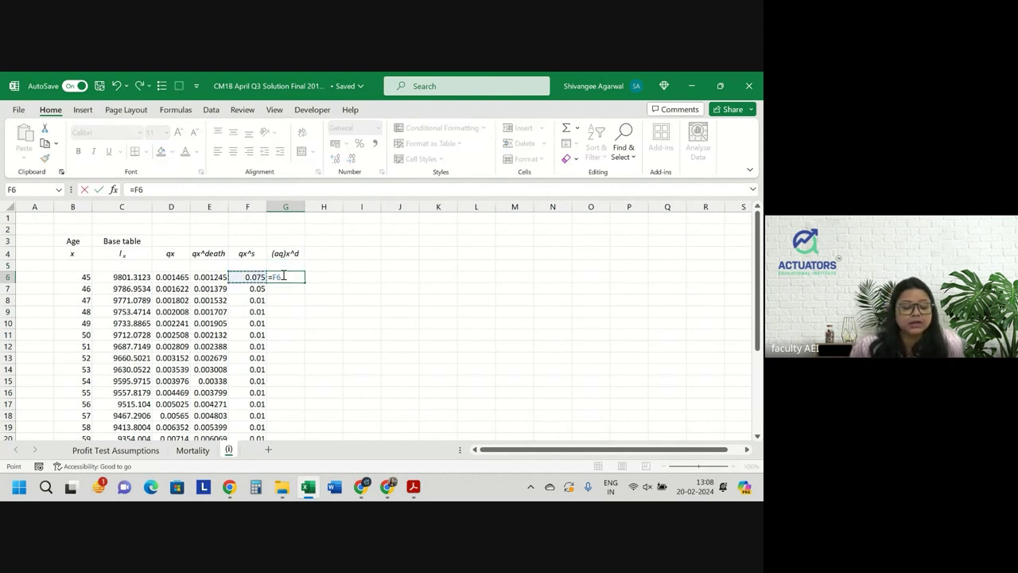
{"action": "left_click", "coordinate": [209, 277]}
{"action": "key", "text": "Return"}
{"action": "left_click", "coordinate": [296, 277]}
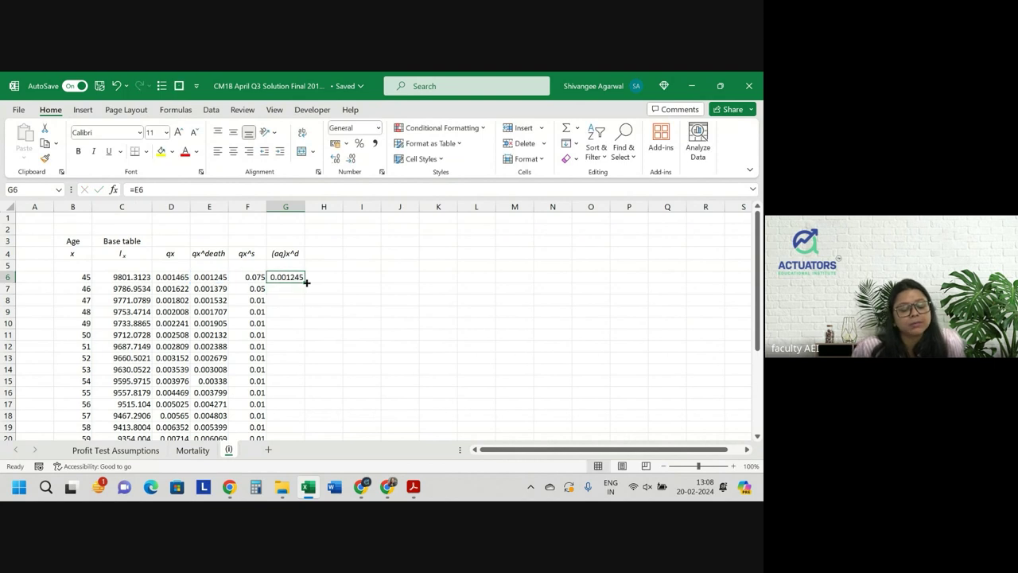
{"action": "double_click", "coordinate": [306, 282]}
{"action": "key", "text": "ctrl+z"}
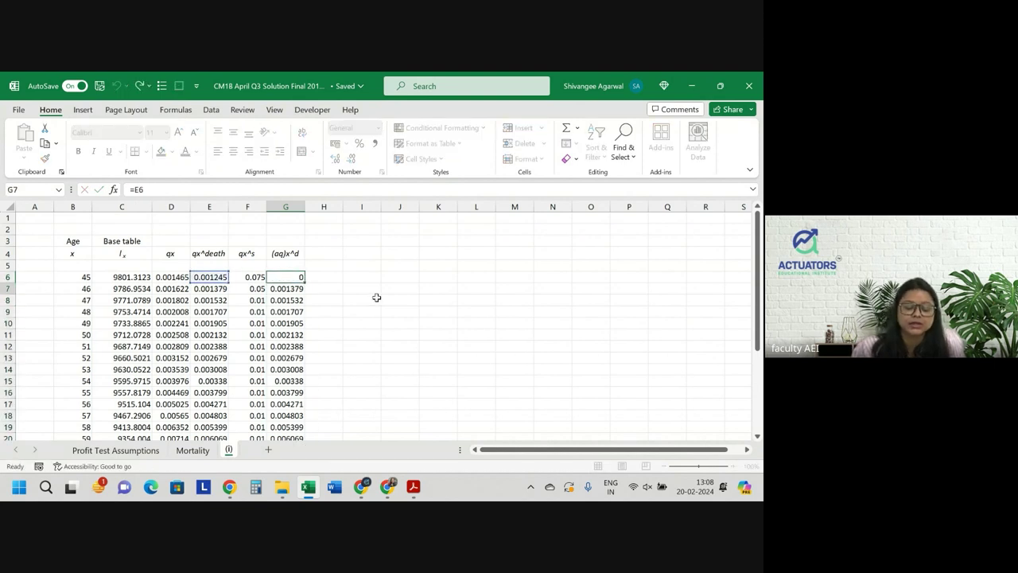
{"action": "scroll", "coordinate": [377, 298], "scroll_direction": "up", "scroll_amount": 2}
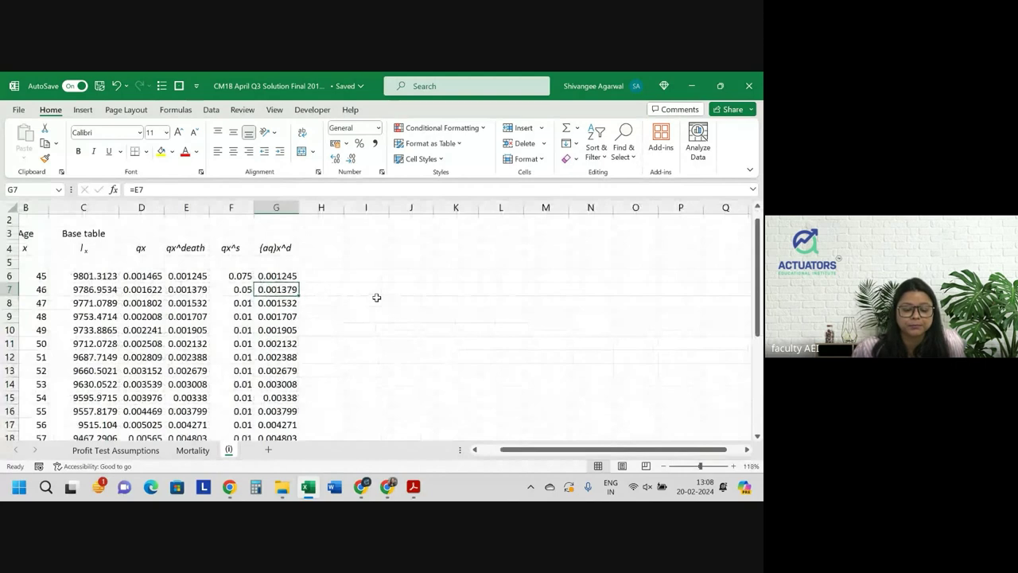
{"action": "key", "text": "Up"}
{"action": "scroll", "coordinate": [350, 270], "scroll_direction": "left", "scroll_amount": 1}
Copy the G4 heading into H4 and change it to '(aq)x^s'
{"action": "left_click", "coordinate": [325, 245]}
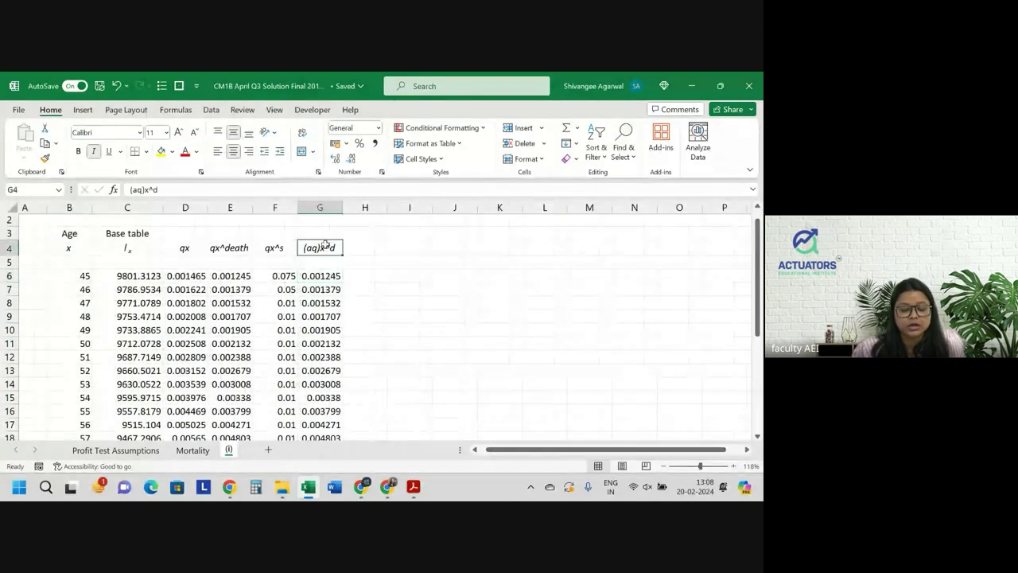
{"action": "left_click_drag", "start_coordinate": [342, 255], "coordinate": [373, 253]}
{"action": "double_click", "coordinate": [373, 253]}
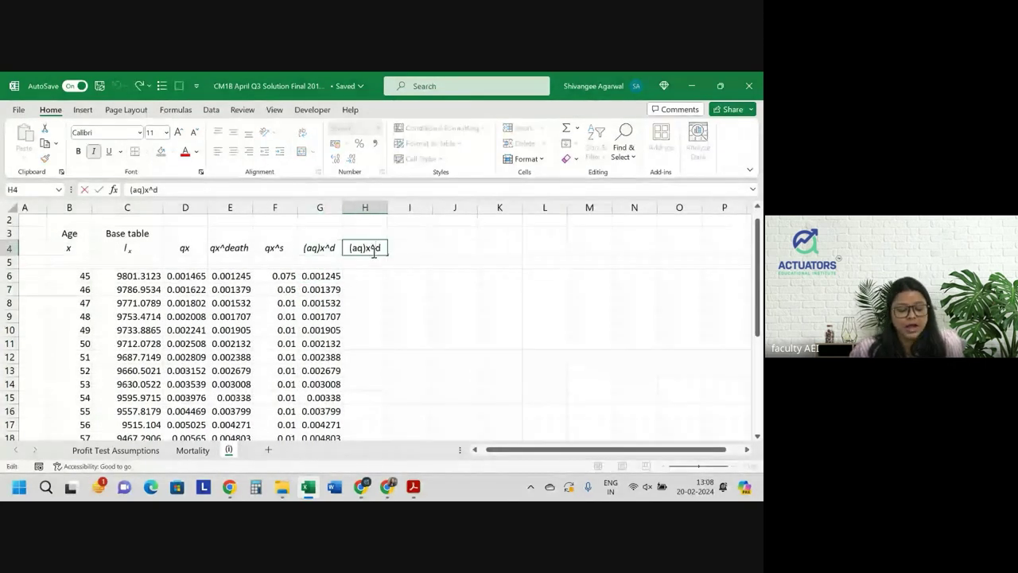
{"action": "key", "text": "BackSpace"}
{"action": "type", "text": "2"}
{"action": "key", "text": "BackSpace"}
{"action": "type", "text": "s"}
{"action": "key", "text": "Return"}
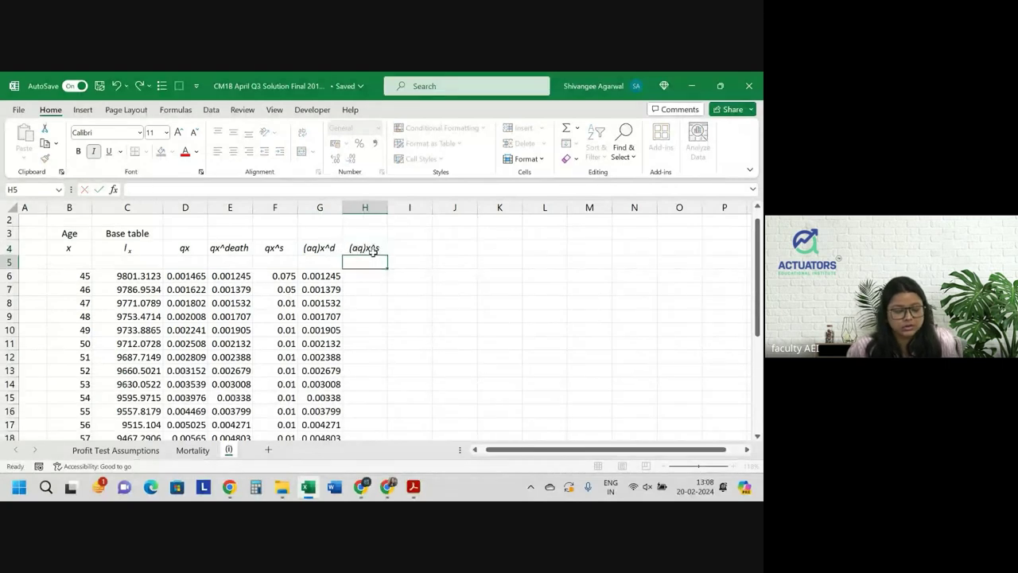
Enter =(1-E6)*F6 in H6 and fill it down to age 70
{"action": "left_click", "coordinate": [367, 272]}
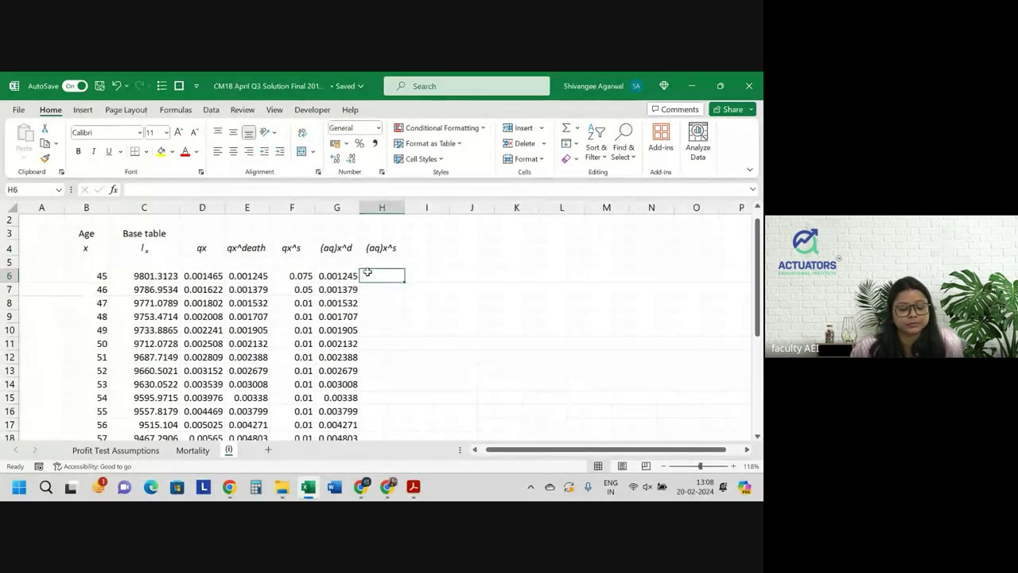
{"action": "type", "text": "="}
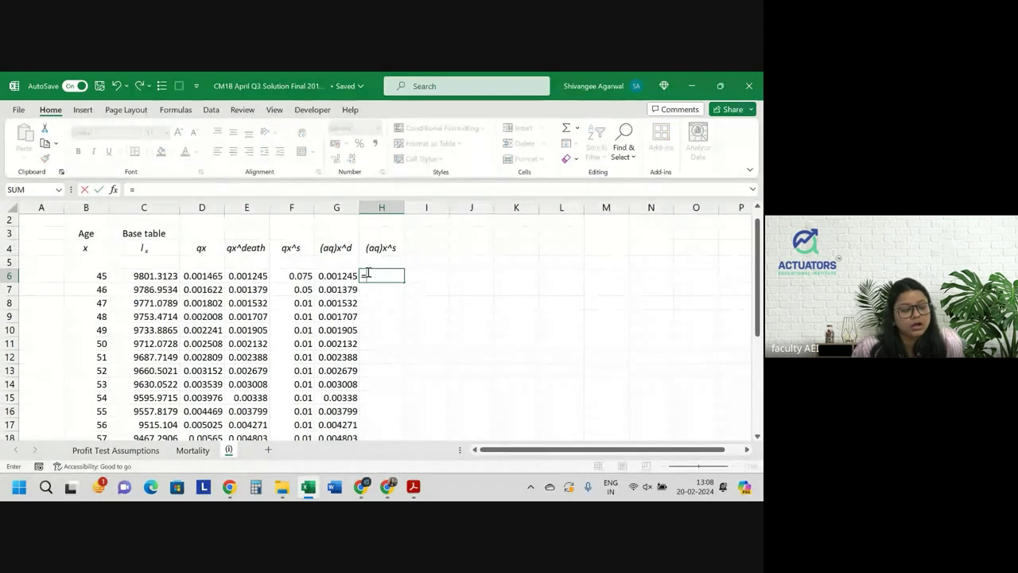
{"action": "type", "text": "1"}
{"action": "key", "text": "BackSpace"}
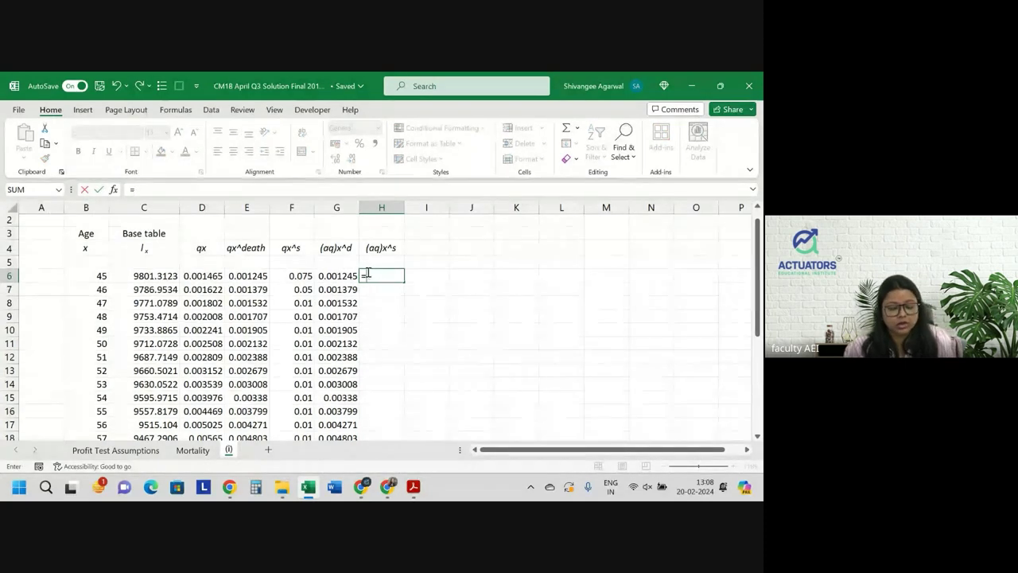
{"action": "type", "text": "(1-"}
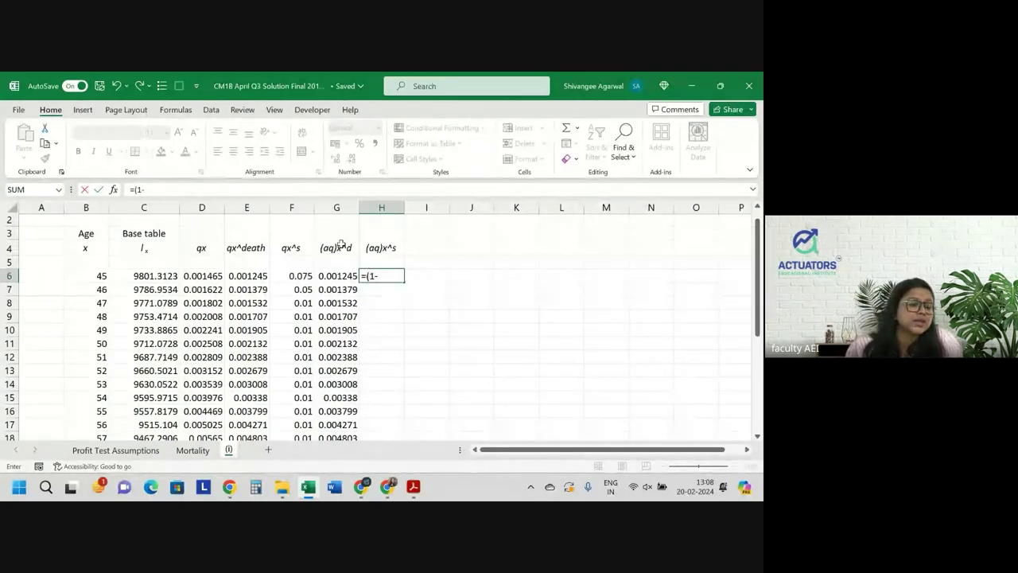
{"action": "left_click", "coordinate": [203, 274]}
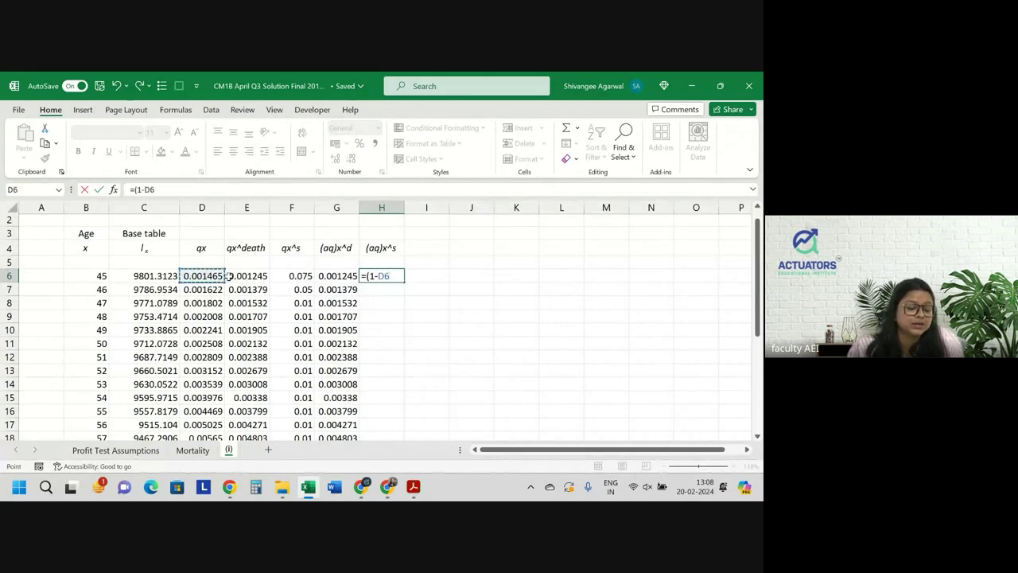
{"action": "left_click", "coordinate": [235, 277]}
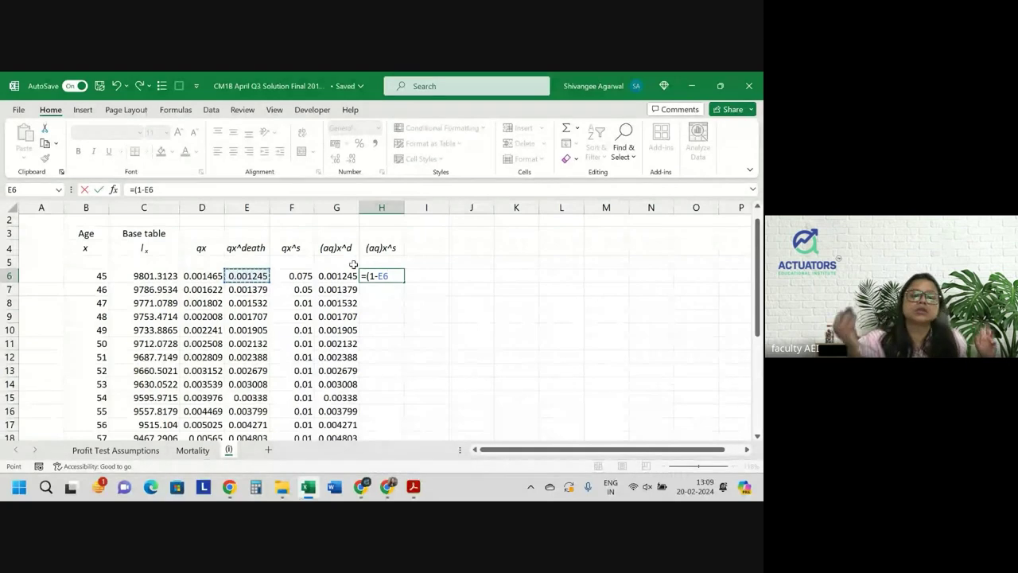
{"action": "type", "text": ")"}
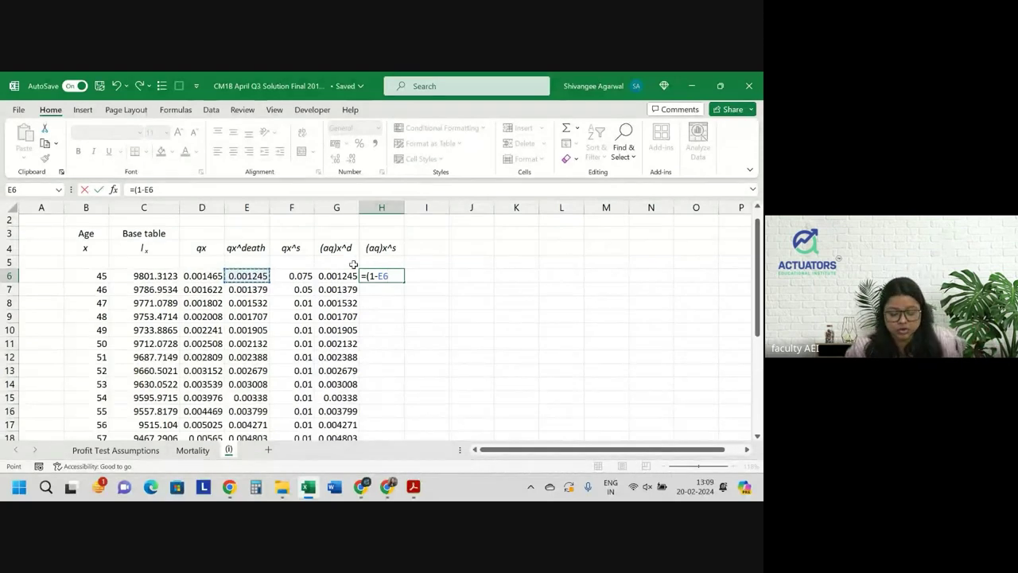
{"action": "type", "text": "*"}
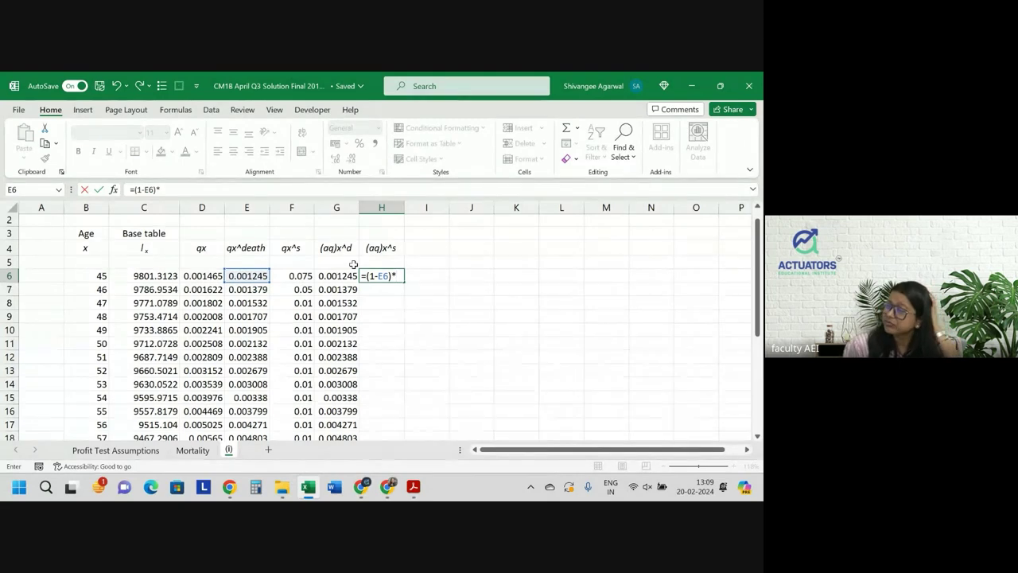
{"action": "left_click", "coordinate": [307, 276]}
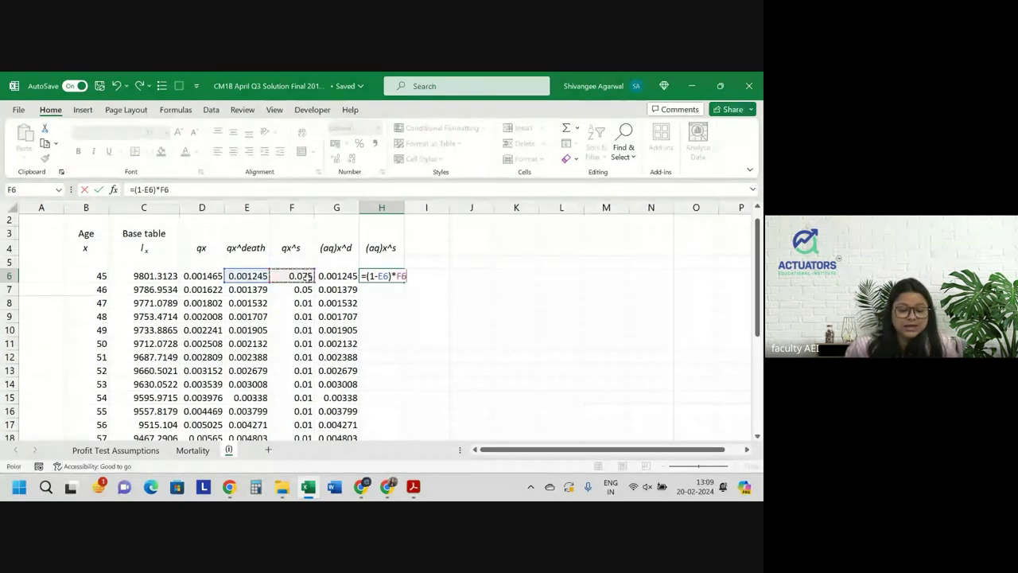
{"action": "key", "text": "Return"}
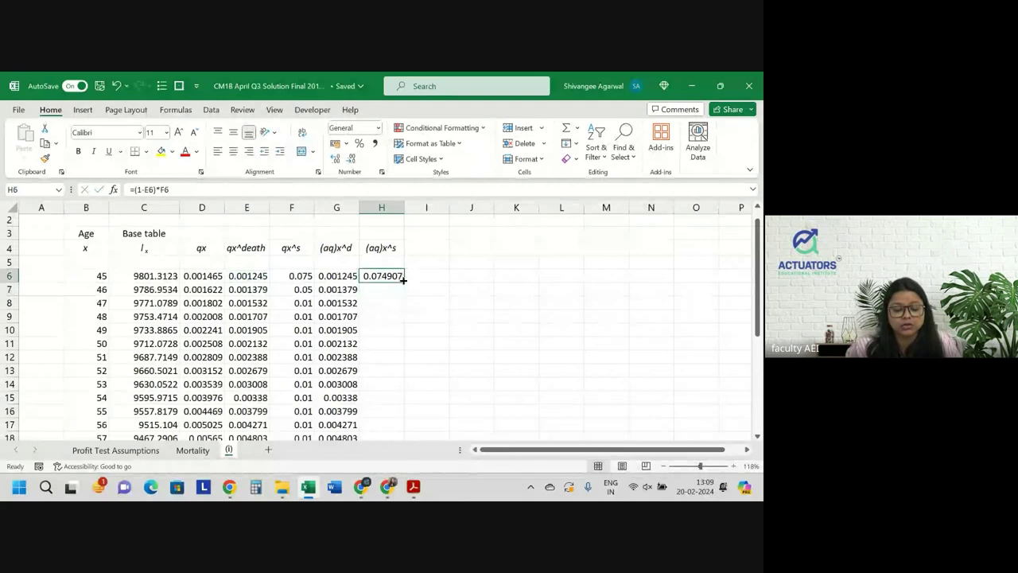
{"action": "double_click", "coordinate": [404, 275]}
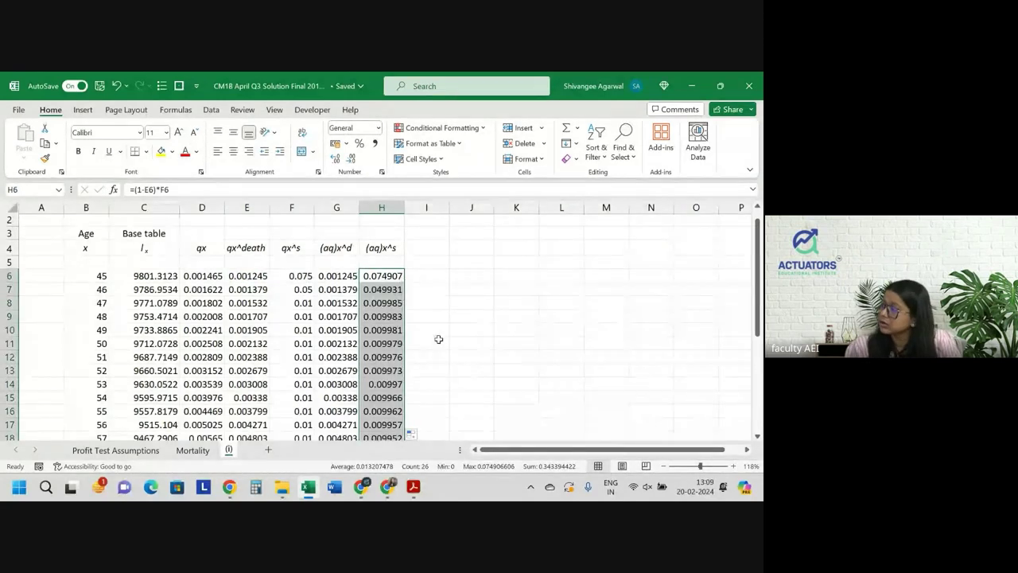
Add the heading '(ap)x' in column I
{"action": "left_click", "coordinate": [436, 247]}
{"action": "type", "text": "("}
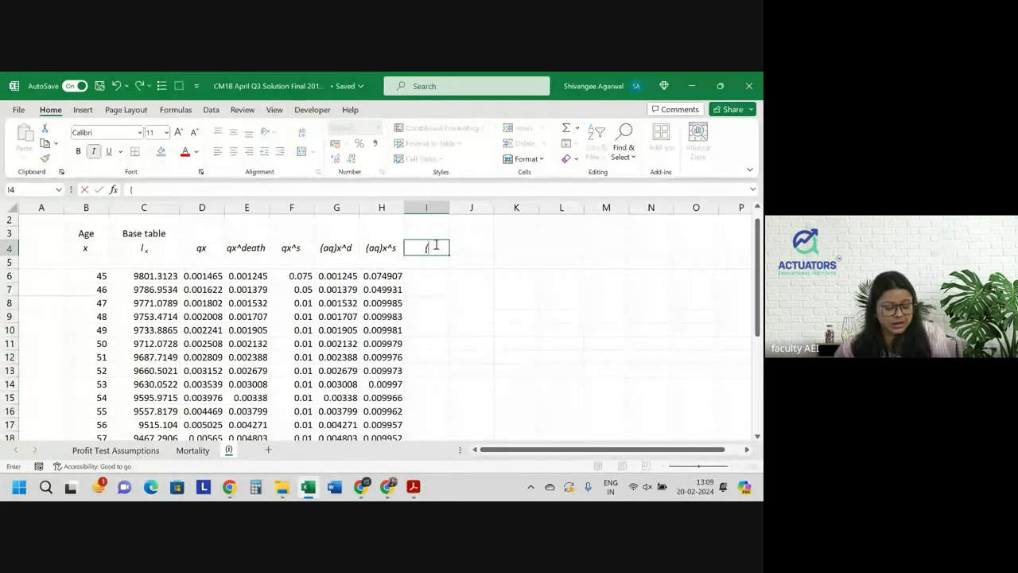
{"action": "type", "text": "ap)x"}
{"action": "key", "text": "Return"}
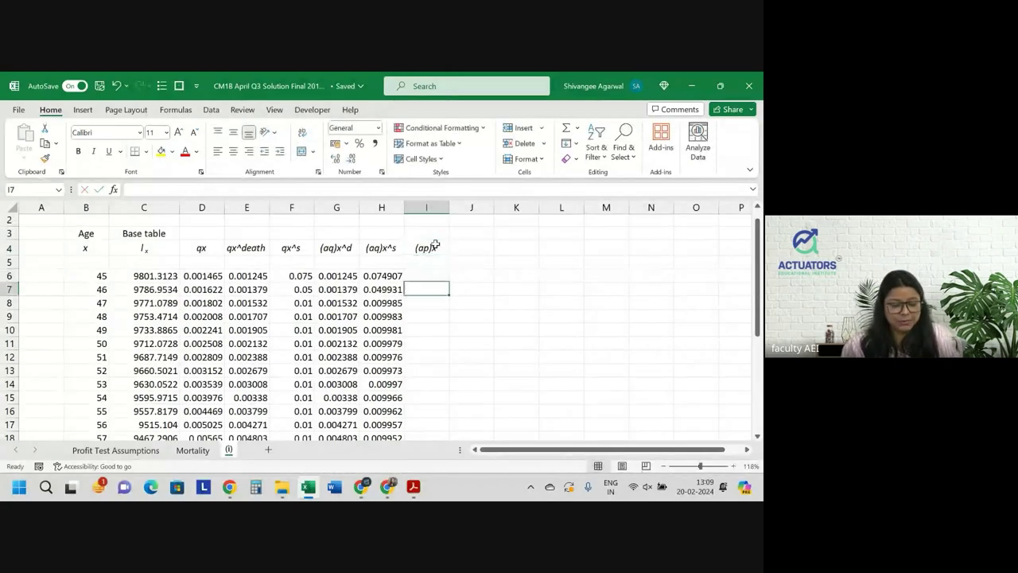
{"action": "key", "text": "Down"}
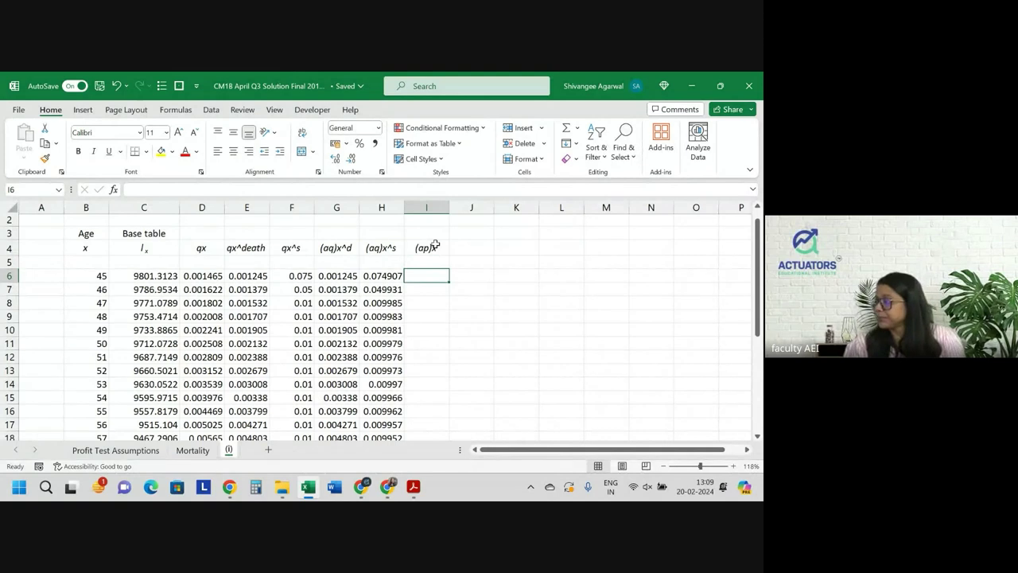
Enter =1-G6-H6 in I6 and fill it down to age 70
{"action": "type", "text": "="}
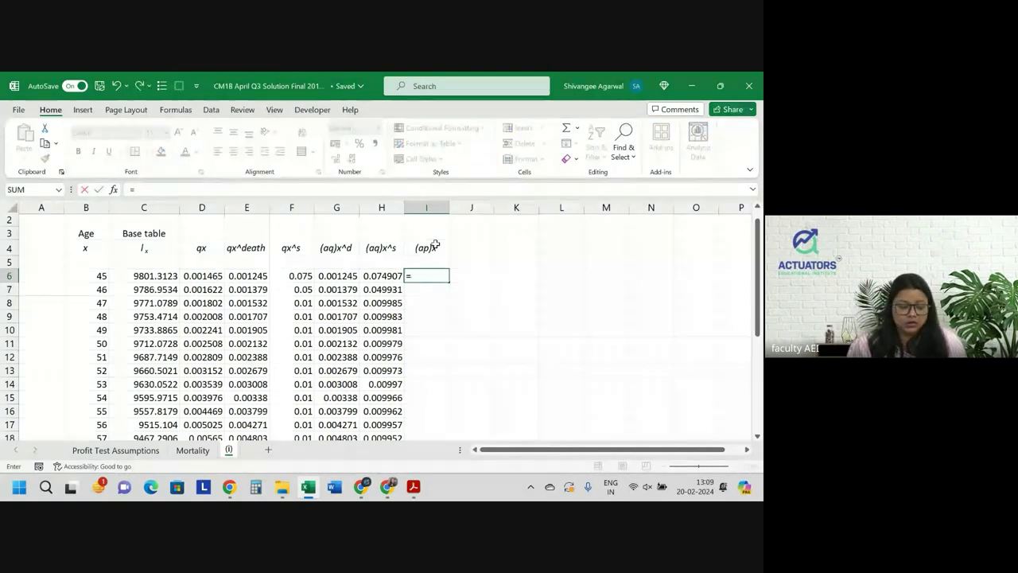
{"action": "type", "text": "1-"}
{"action": "key", "text": "Left"}
{"action": "key", "text": "Left"}
{"action": "type", "text": "-"}
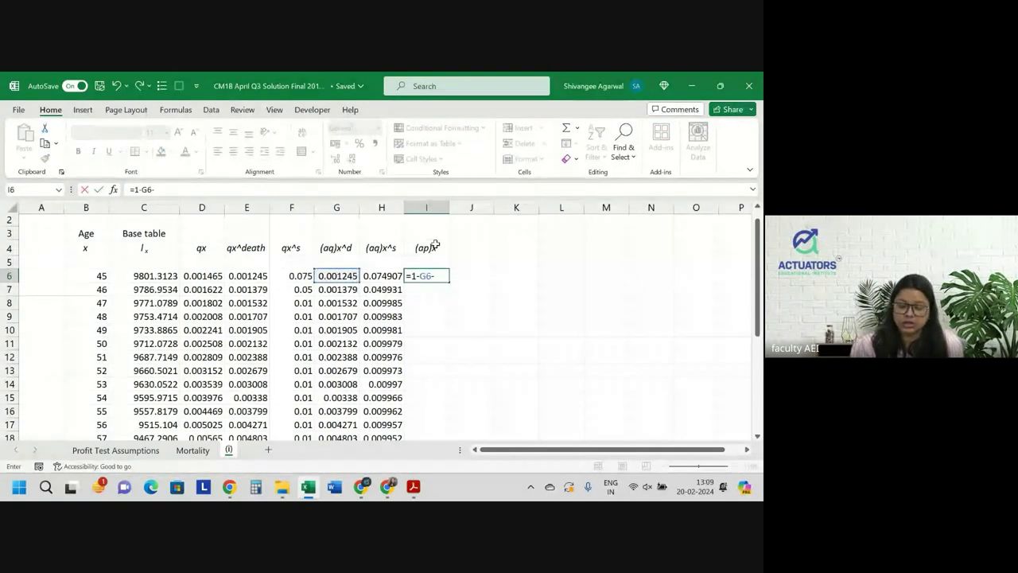
{"action": "key", "text": "Left"}
{"action": "key", "text": "Return"}
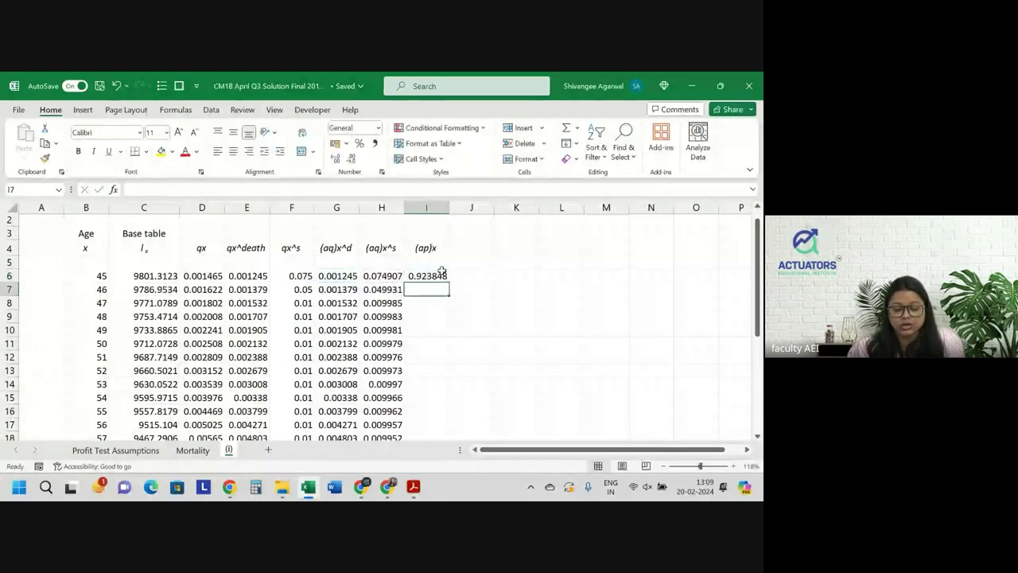
{"action": "left_click", "coordinate": [440, 273]}
{"action": "double_click", "coordinate": [449, 282]}
{"action": "left_click", "coordinate": [468, 254]}
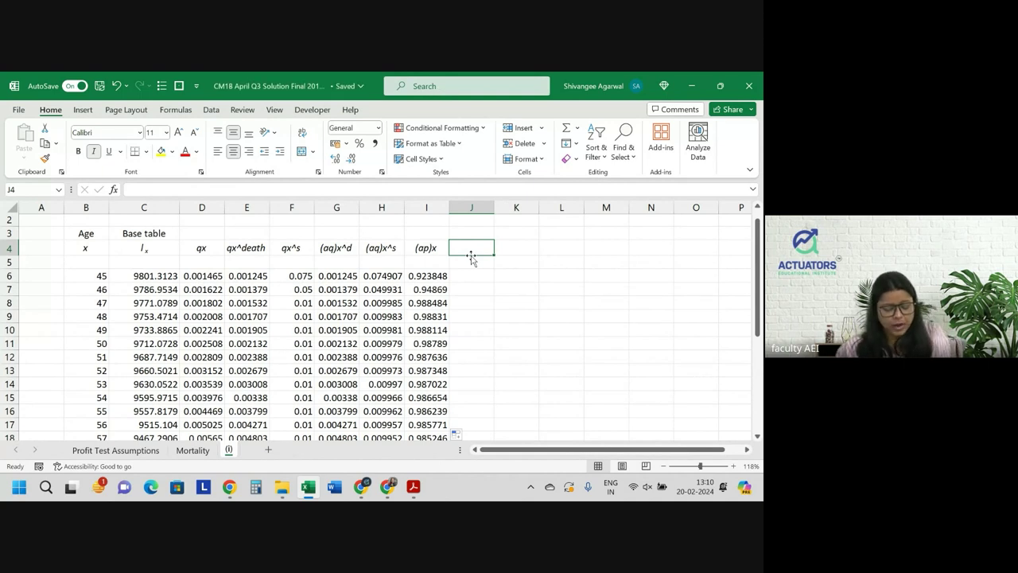
Head column J '(t-1)(ap)x' and enter the starting value 1 at age 45
{"action": "type", "text": "t"}
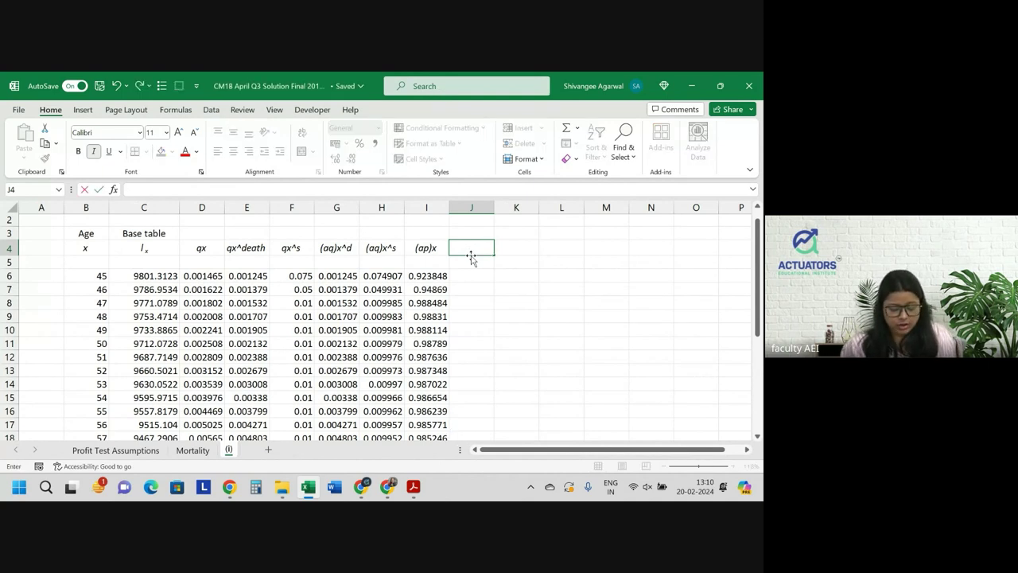
{"action": "type", "text": "(t-"}
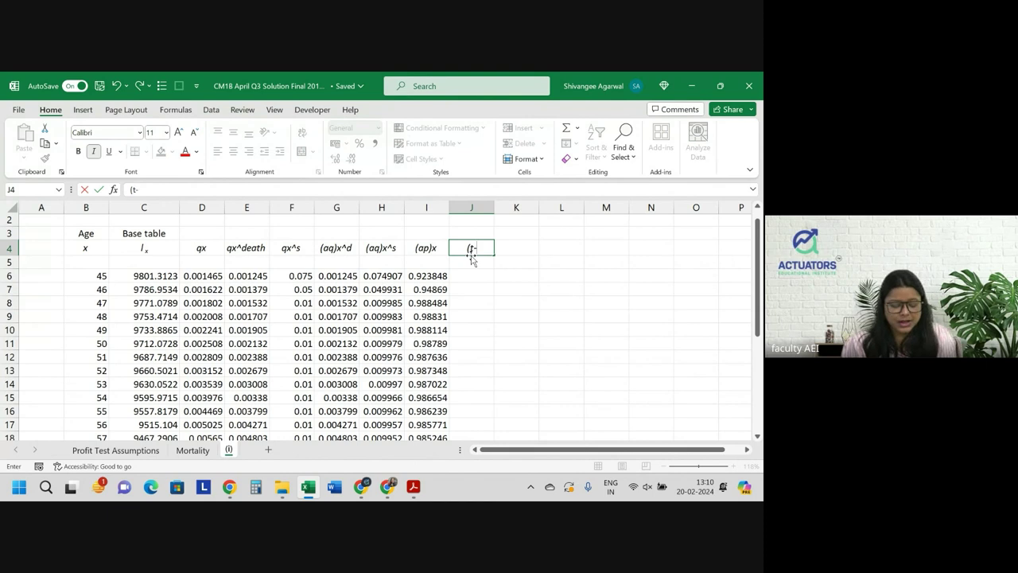
{"action": "type", "text": "1)"}
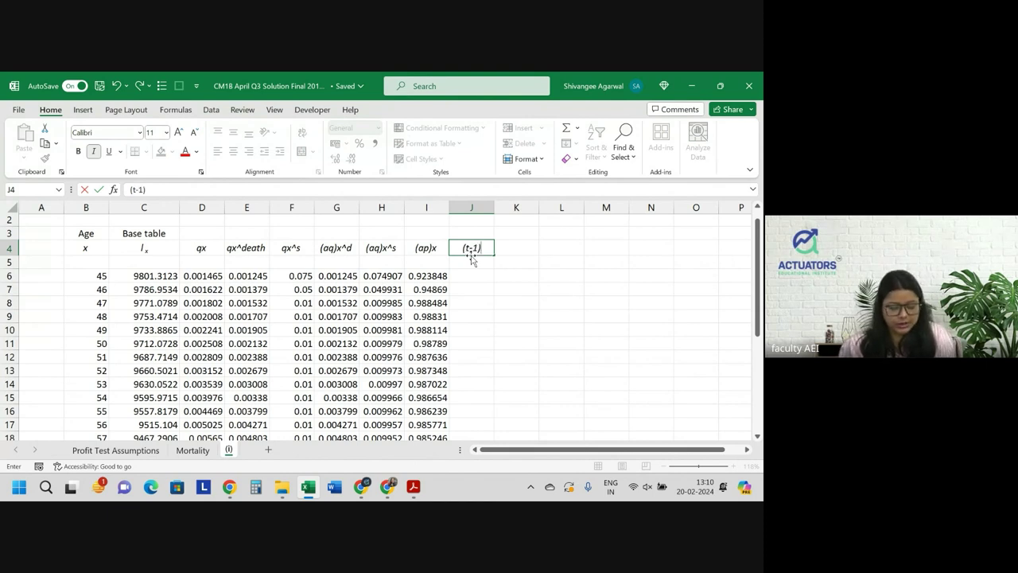
{"action": "type", "text": "(ap"}
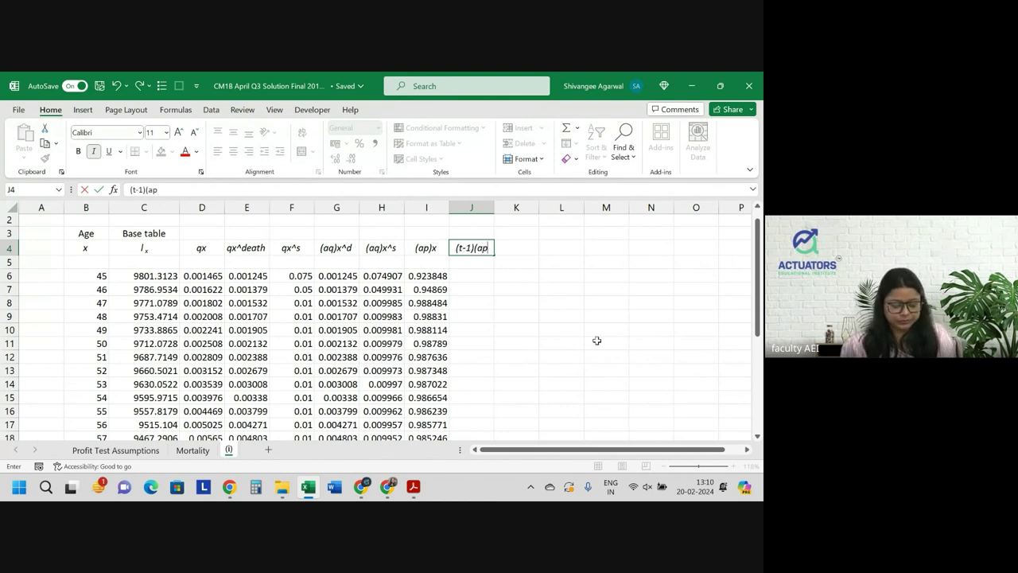
{"action": "type", "text": ")x"}
{"action": "key", "text": "Return"}
{"action": "key", "text": "Return"}
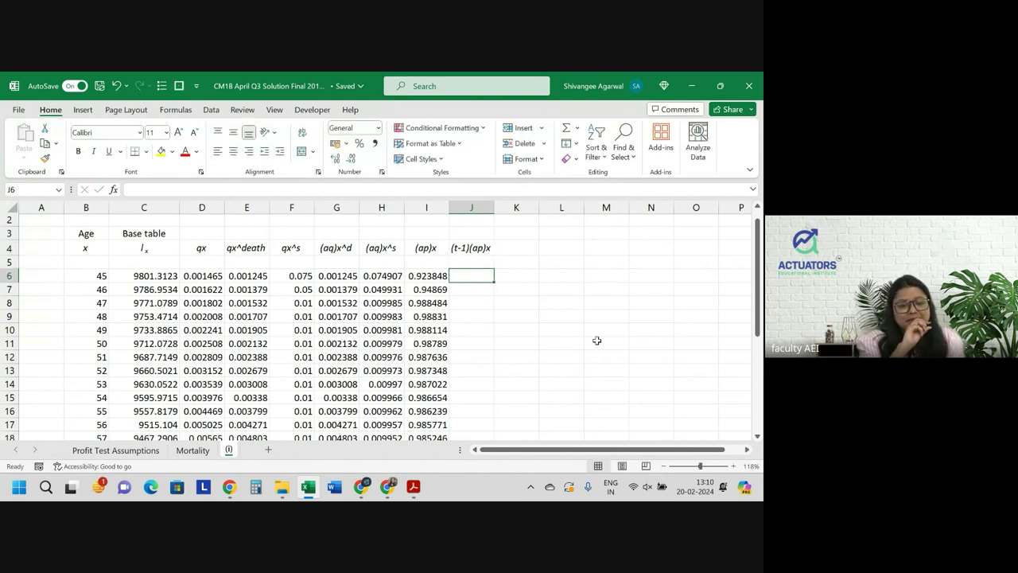
{"action": "type", "text": "1"}
{"action": "key", "text": "Return"}
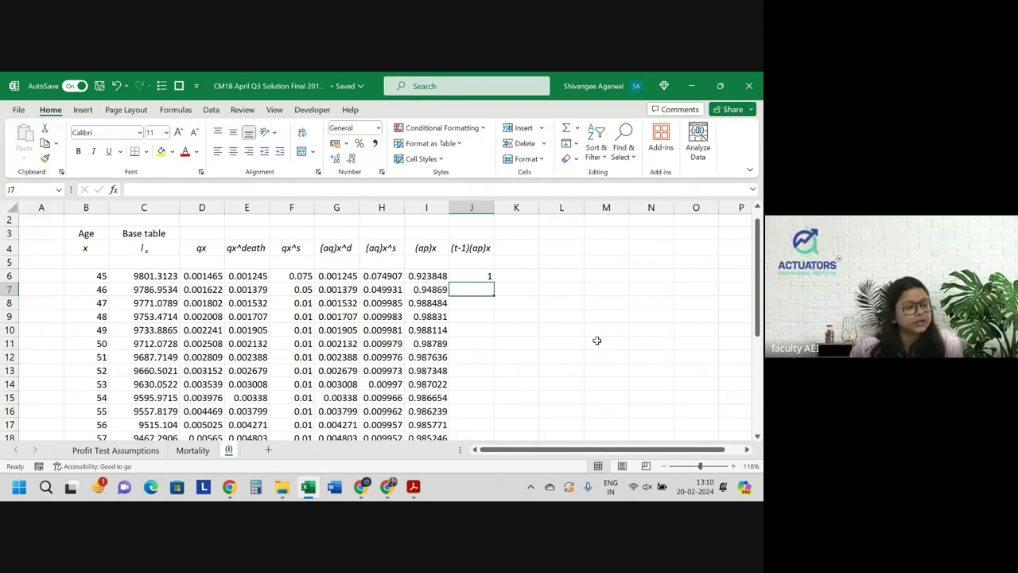
Enter =J6*I6 in J7 and fill it down to age 70
{"action": "type", "text": "="}
{"action": "key", "text": "Up"}
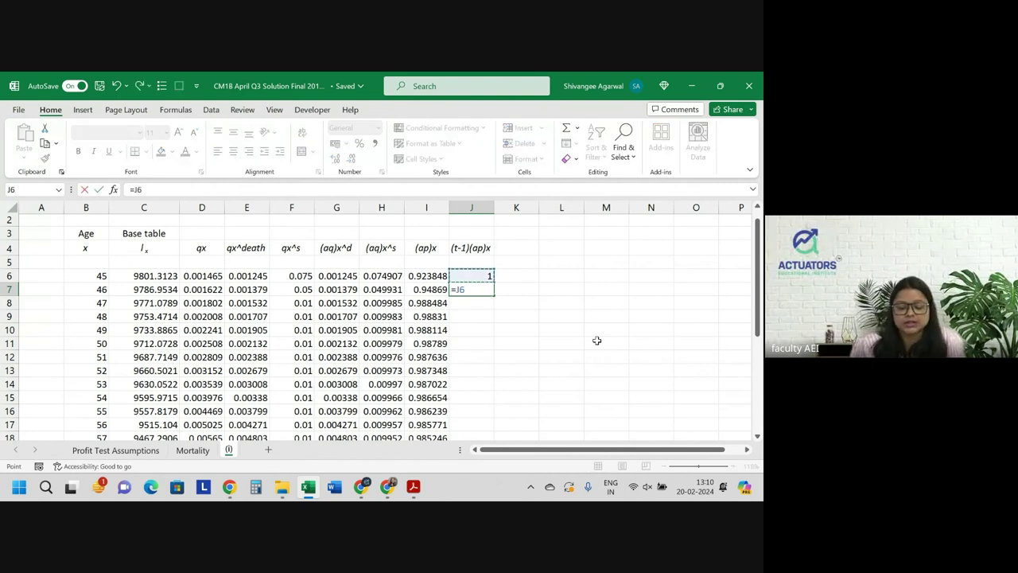
{"action": "type", "text": "*"}
{"action": "key", "text": "Up"}
{"action": "key", "text": "Left"}
{"action": "key", "text": "Return"}
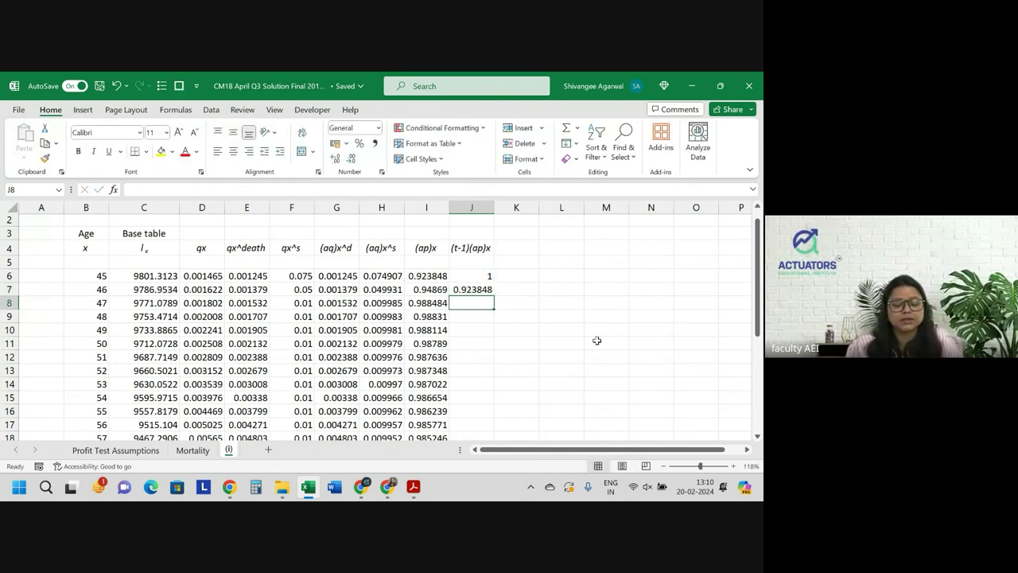
{"action": "left_click", "coordinate": [486, 291]}
{"action": "double_click", "coordinate": [493, 294]}
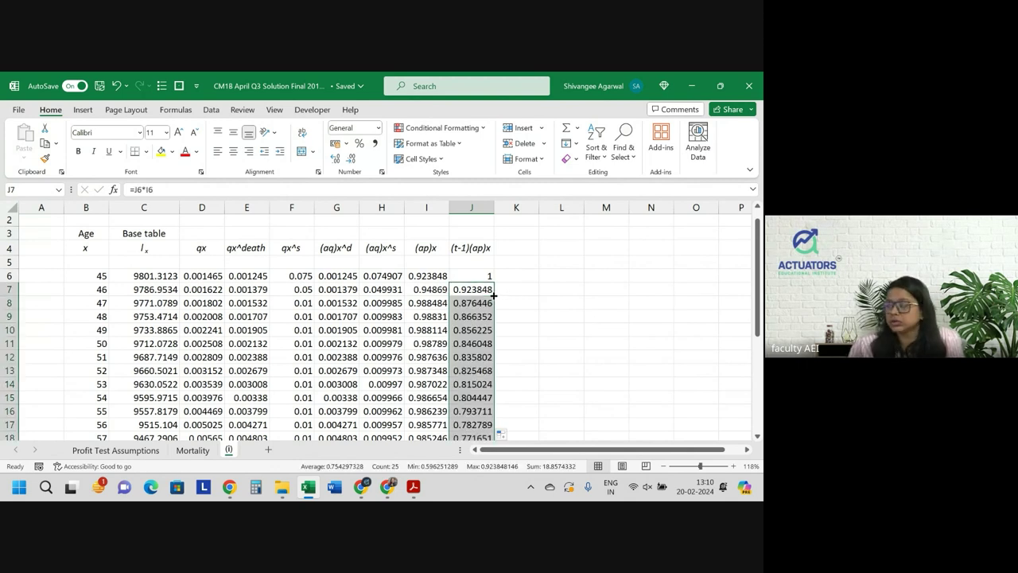
Clear the leftover age-70 values in row 31, cells G31:K31
{"action": "scroll", "coordinate": [493, 295], "scroll_direction": "down", "scroll_amount": 5}
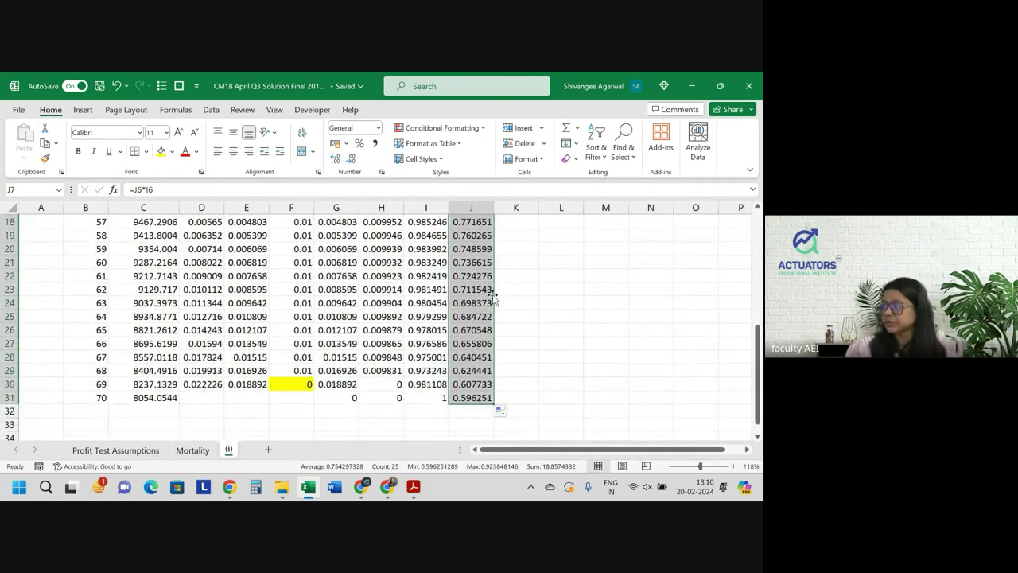
{"action": "left_click_drag", "start_coordinate": [338, 397], "coordinate": [524, 395]}
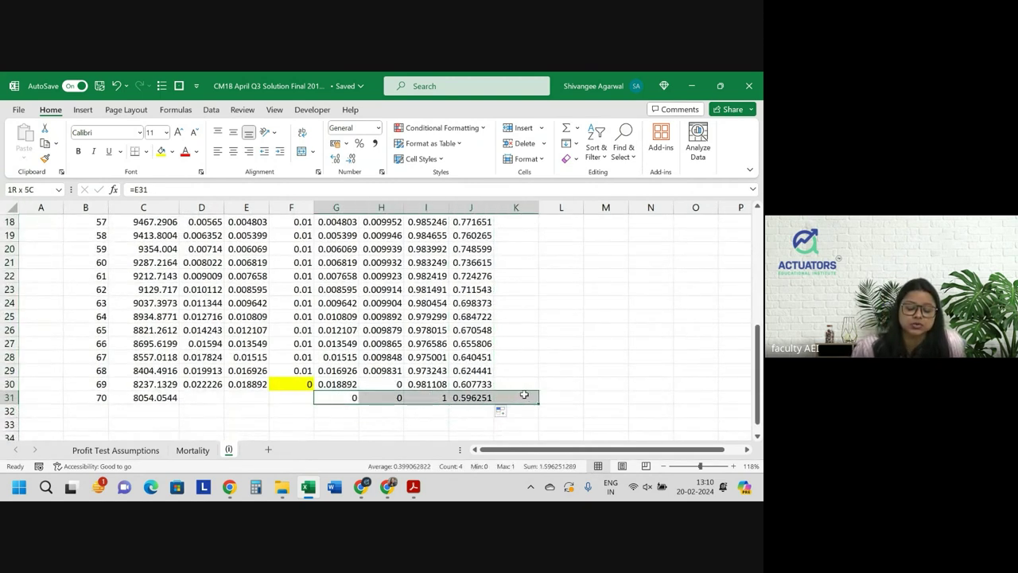
{"action": "key", "text": "Delete"}
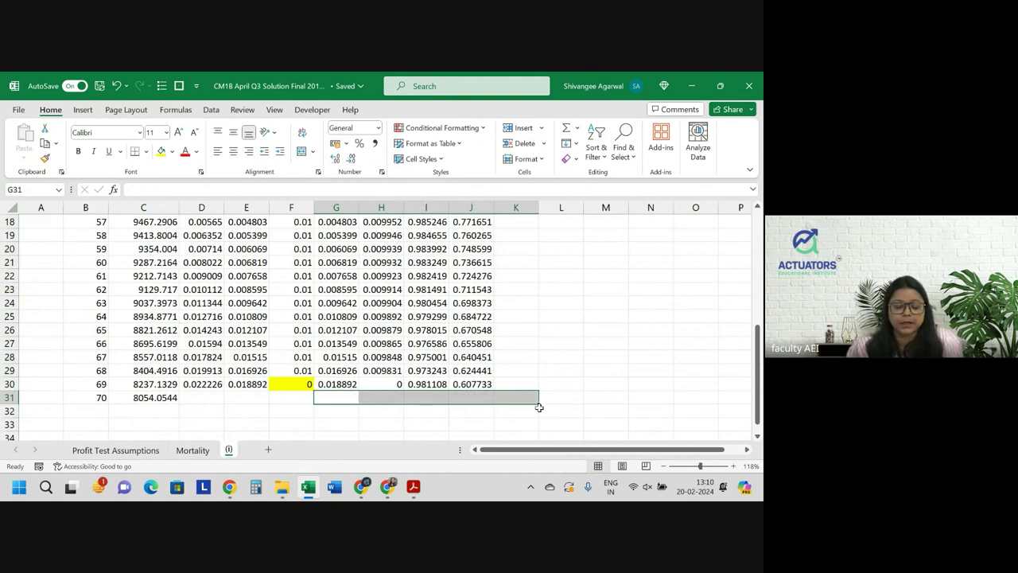
Review the (ap)x formulas at ages 66 and 45 and the age-45 (aq)x^s formula, leaving them unchanged
{"action": "left_click", "coordinate": [440, 342]}
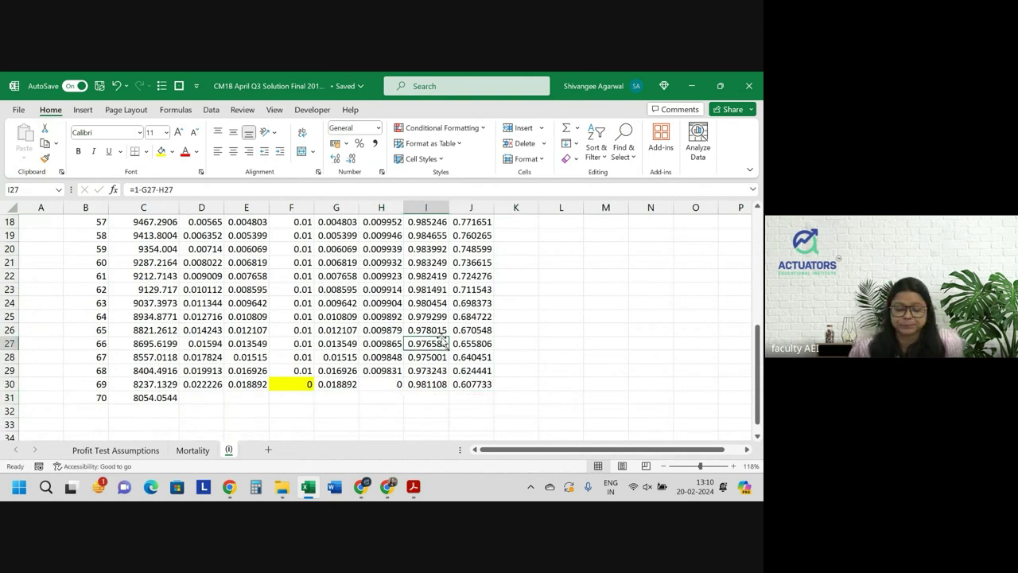
{"action": "scroll", "coordinate": [442, 341], "scroll_direction": "up", "scroll_amount": 3}
{"action": "scroll", "coordinate": [441, 341], "scroll_direction": "up", "scroll_amount": 3}
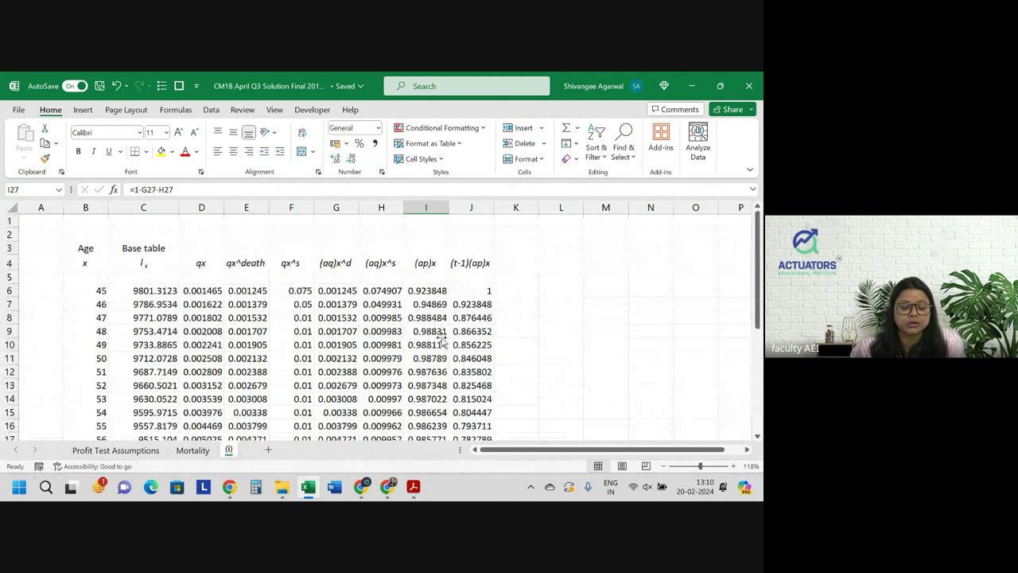
{"action": "left_click", "coordinate": [408, 290]}
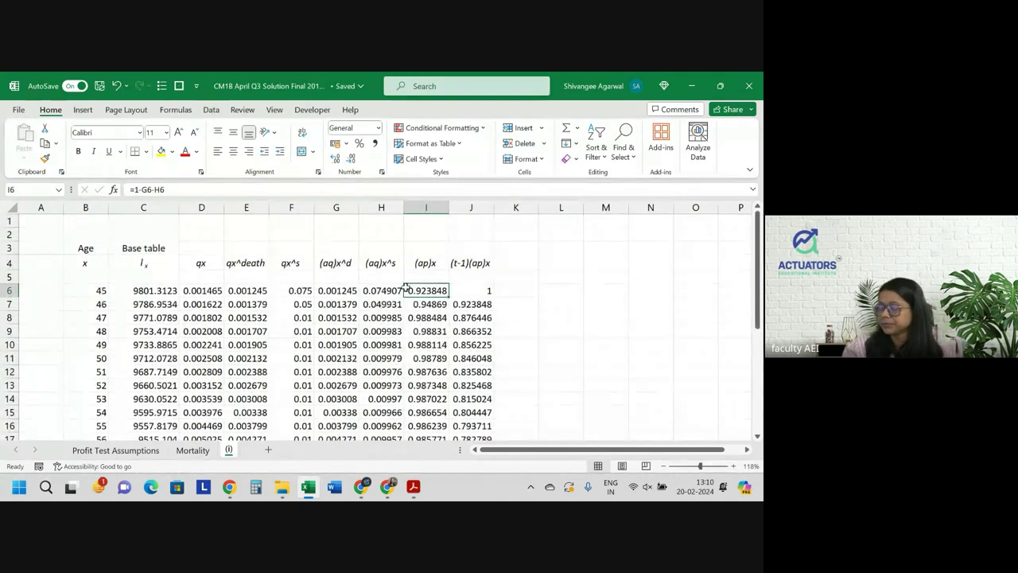
{"action": "left_click", "coordinate": [385, 288]}
{"action": "double_click", "coordinate": [386, 288]}
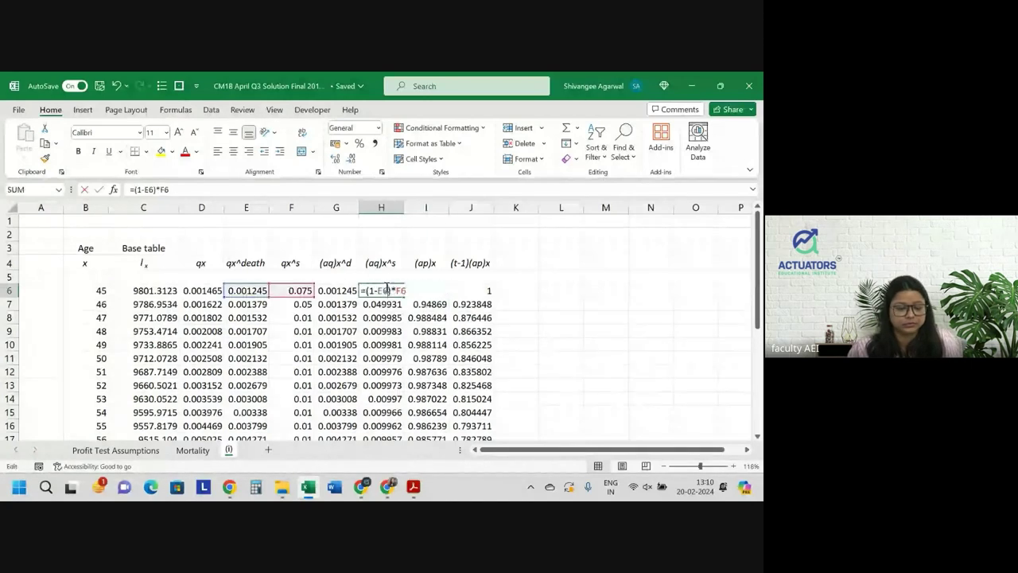
{"action": "key", "text": "Escape"}
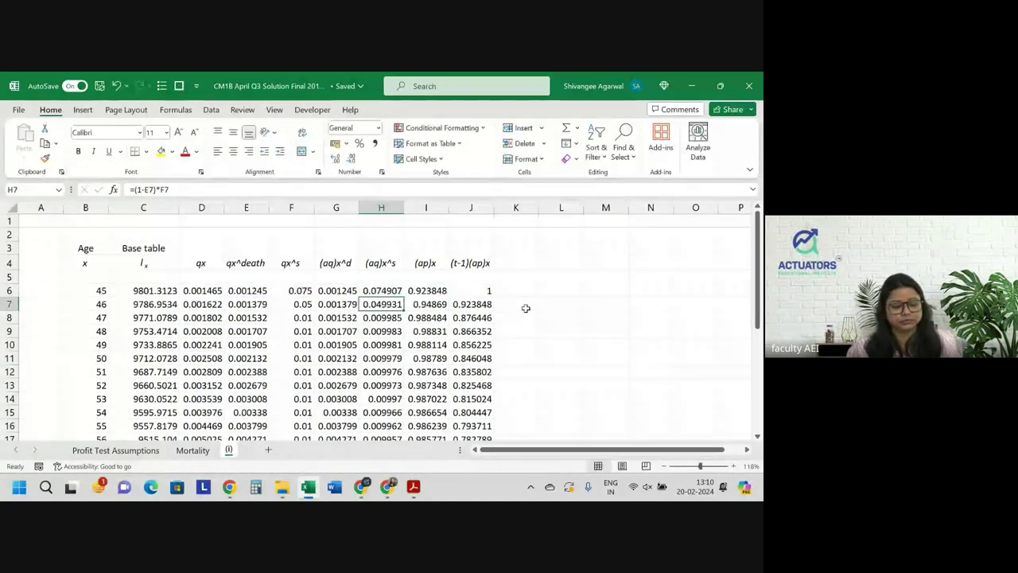
{"action": "key", "text": "Left"}
{"action": "key", "text": "Left"}
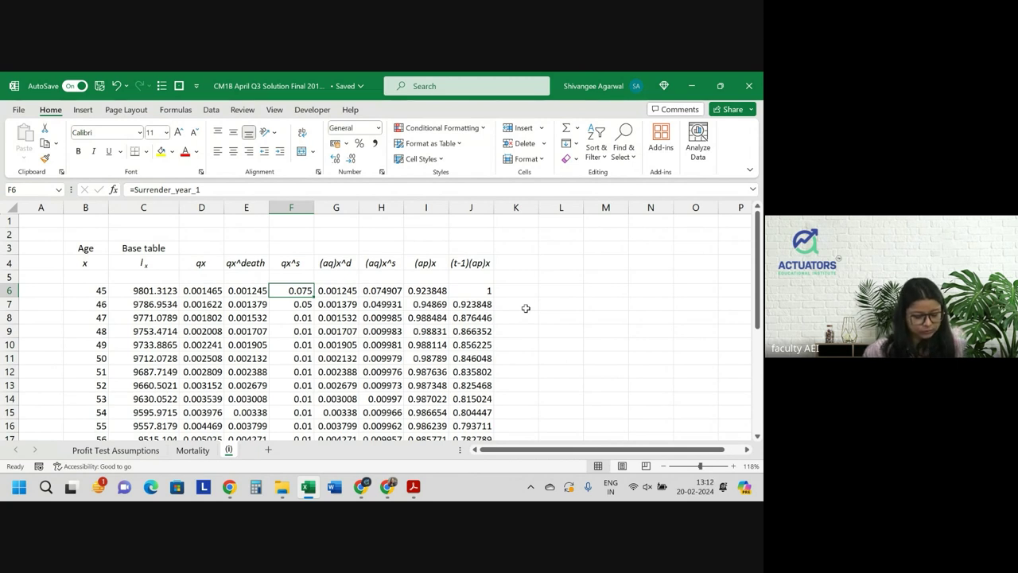
{"action": "mouse_move", "coordinate": [402, 484]}
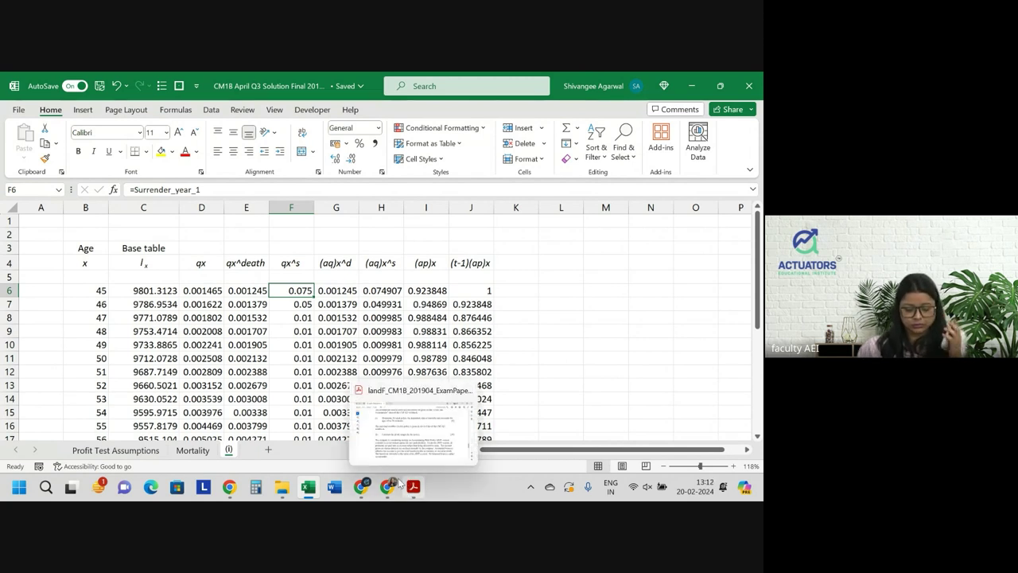
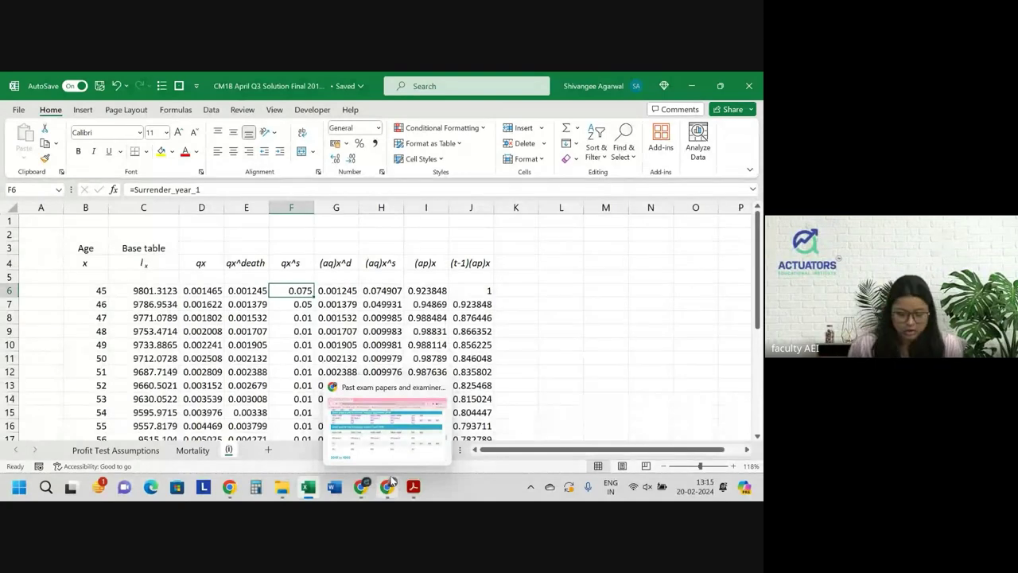
Review the F7 and E7 rates and H6's formula =(1-E6)*F6, then switch to the question PDF
{"action": "key", "text": "Down"}
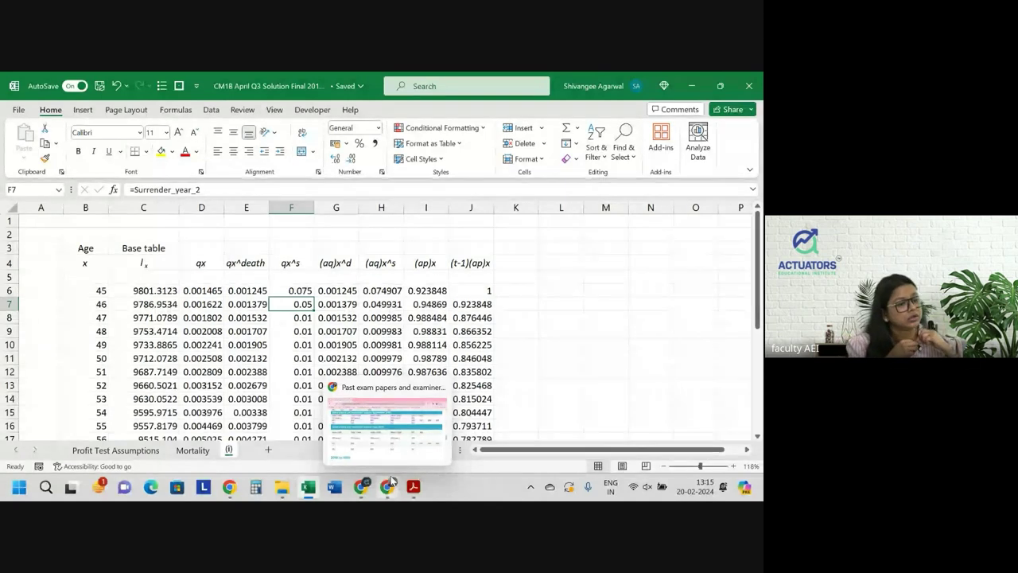
{"action": "key", "text": "Left"}
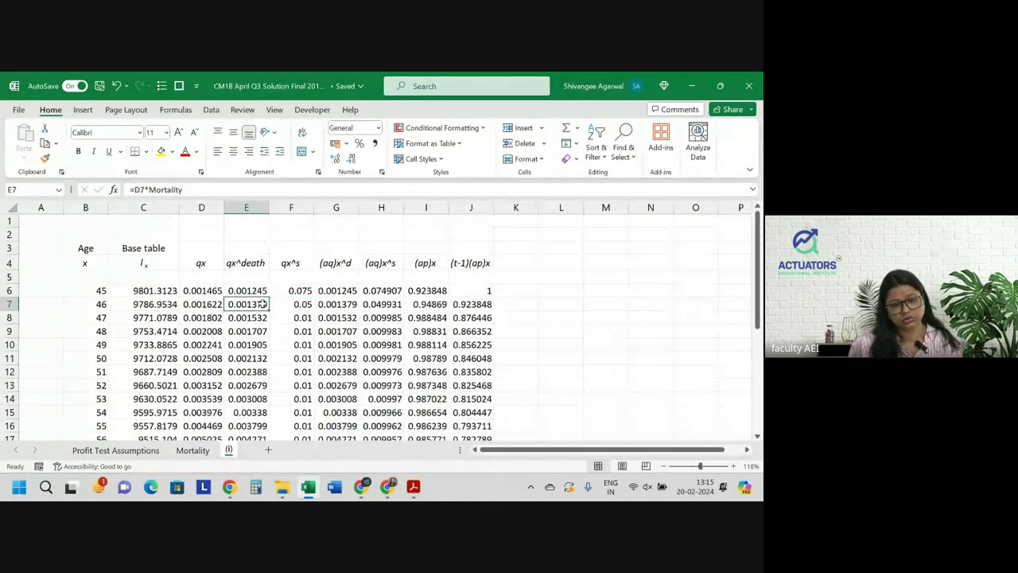
{"action": "left_click", "coordinate": [382, 292]}
{"action": "double_click", "coordinate": [383, 291]}
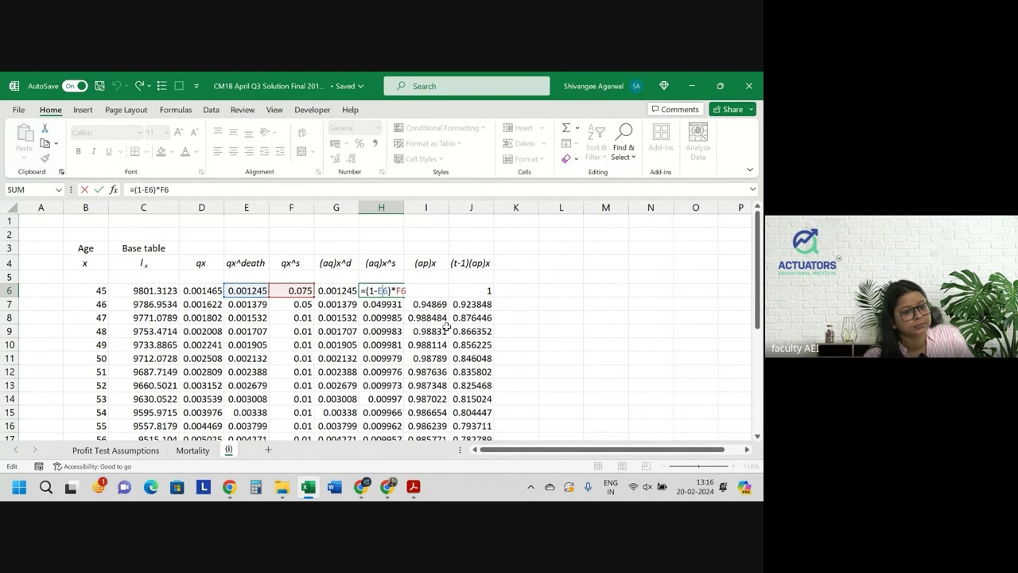
{"action": "key", "text": "Return"}
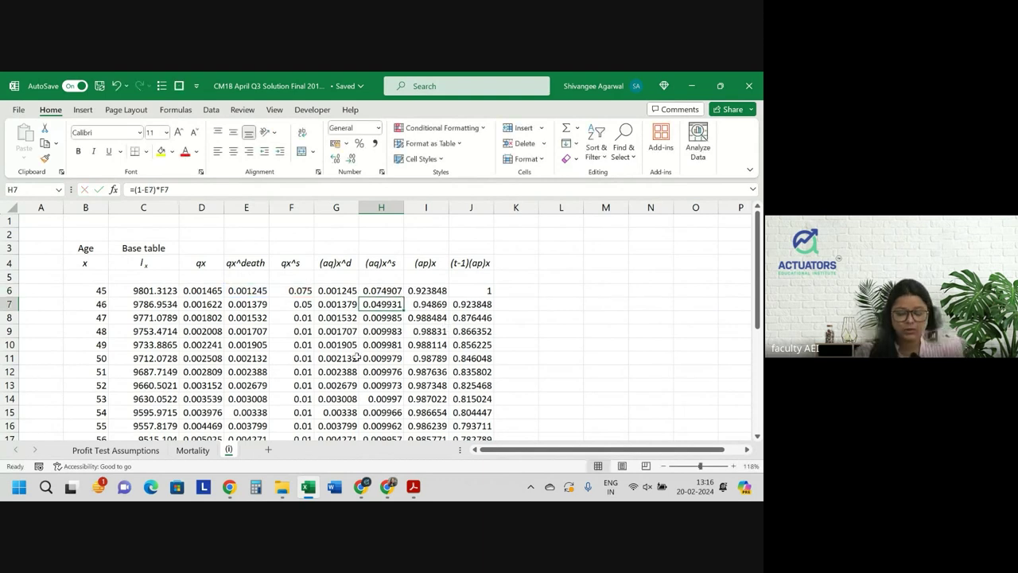
{"action": "key", "text": "alt+Tab"}
Scroll the PDF to the Profit Test Assumptions and parts (i)–(ii), then return to Excel
{"action": "scroll", "coordinate": [366, 389], "scroll_direction": "down", "scroll_amount": 1}
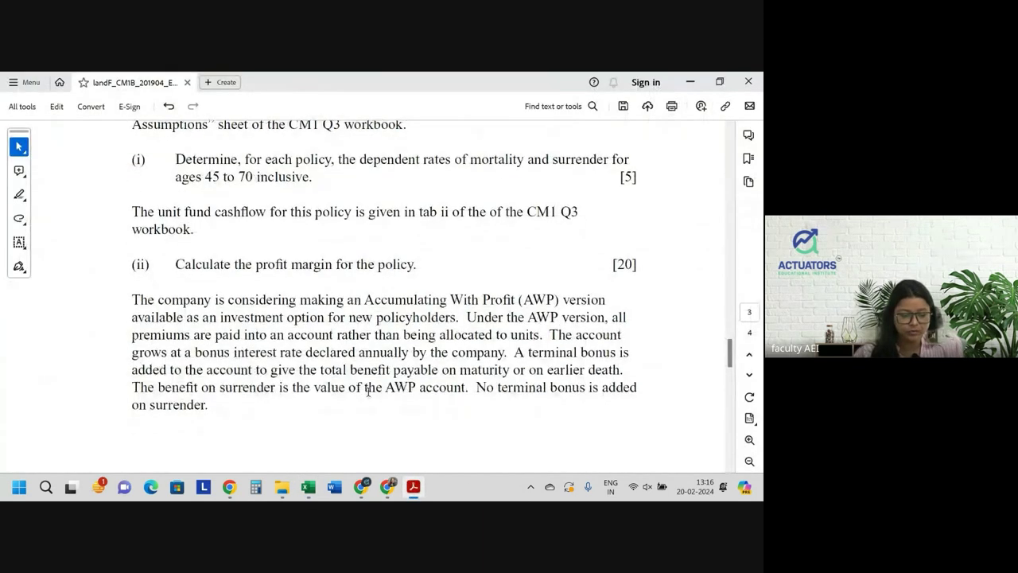
{"action": "scroll", "coordinate": [369, 392], "scroll_direction": "down", "scroll_amount": 2}
{"action": "scroll", "coordinate": [368, 392], "scroll_direction": "up", "scroll_amount": 2}
{"action": "scroll", "coordinate": [368, 391], "scroll_direction": "up", "scroll_amount": 1}
{"action": "scroll", "coordinate": [369, 391], "scroll_direction": "down", "scroll_amount": 1}
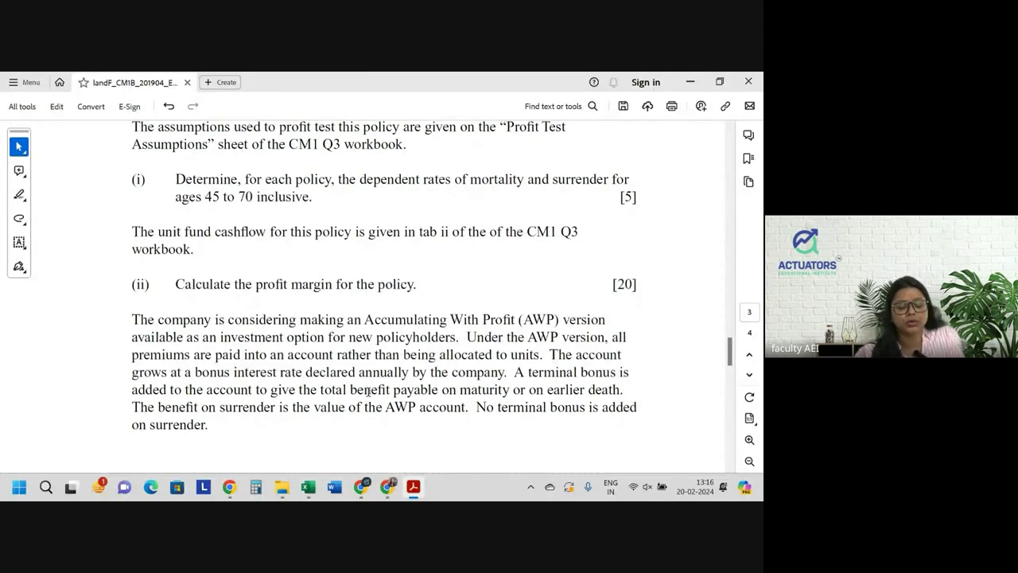
{"action": "key", "text": "alt+Tab"}
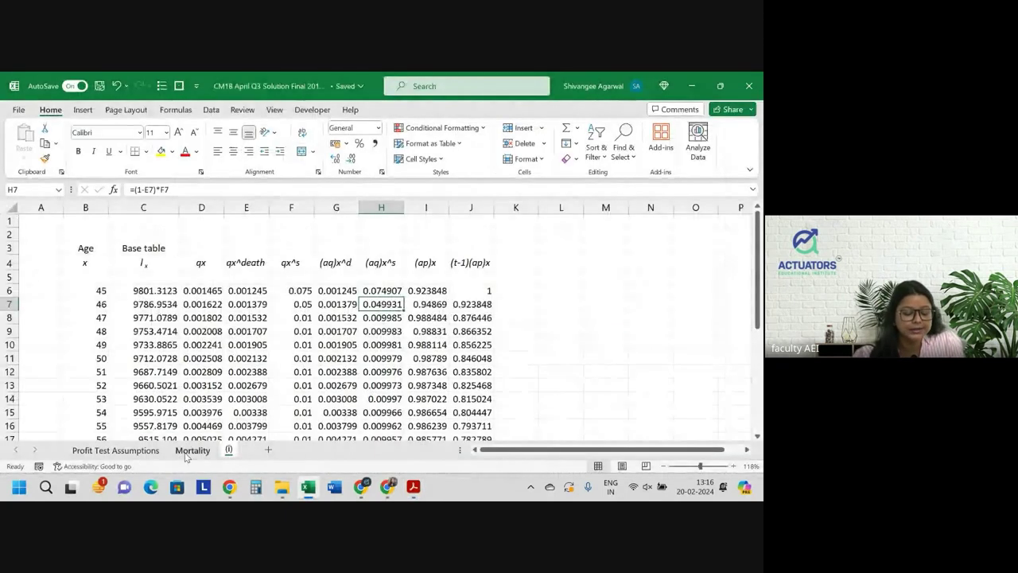
Unhide sheet ii from the Mortality sheet's tab menu
{"action": "right_click", "coordinate": [191, 450]}
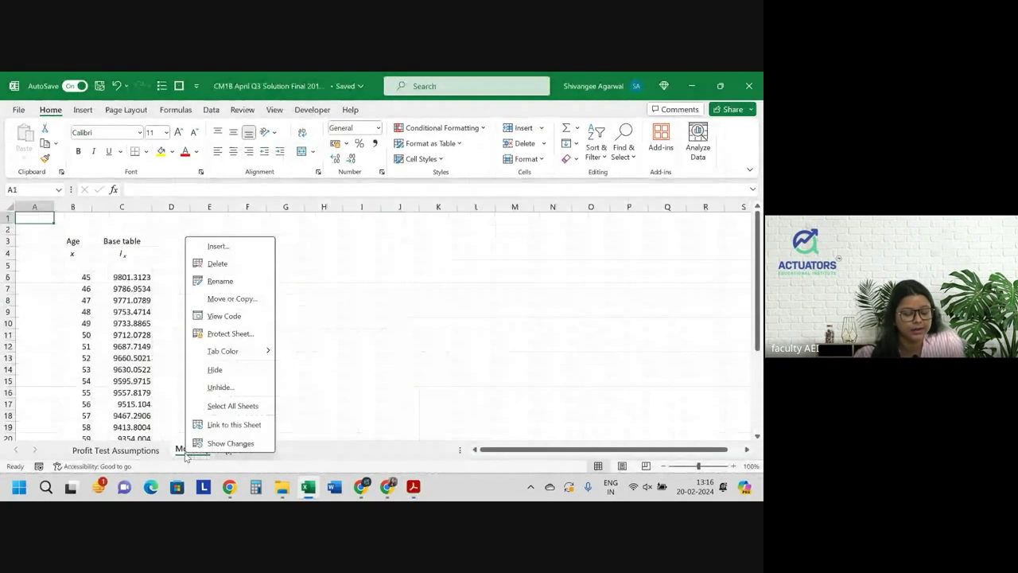
{"action": "left_click", "coordinate": [220, 387]}
{"action": "left_click", "coordinate": [137, 363]}
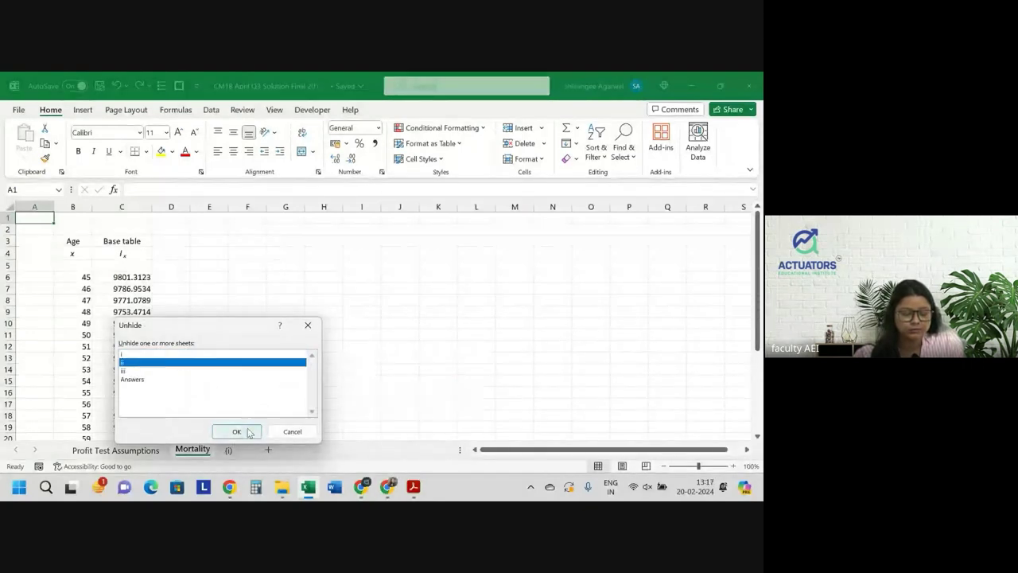
{"action": "left_click", "coordinate": [236, 432]}
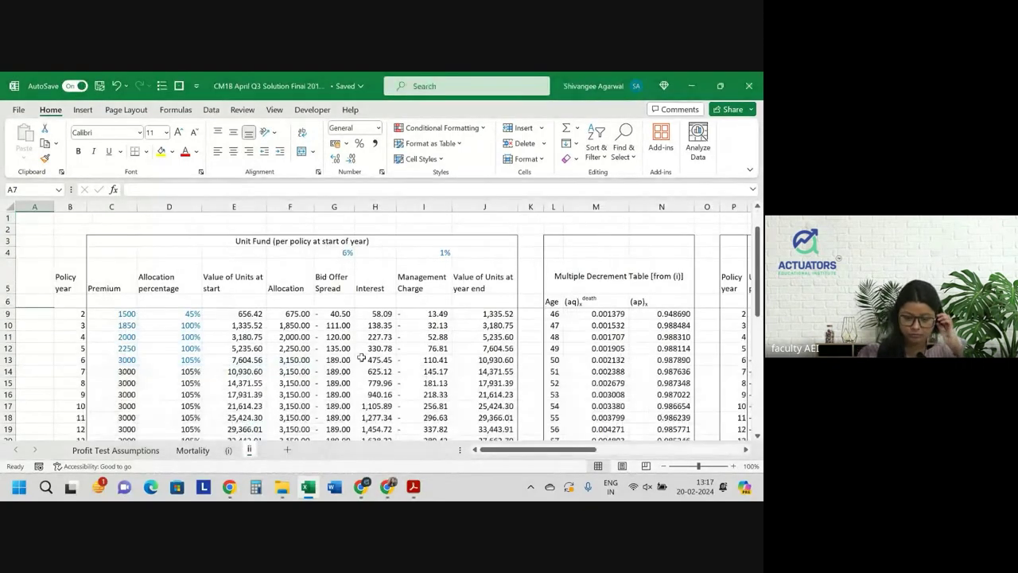
Check J10's year-end unit value formula and delete the columns right of the Unit Fund table
{"action": "scroll", "coordinate": [361, 360], "scroll_direction": "right", "scroll_amount": 2}
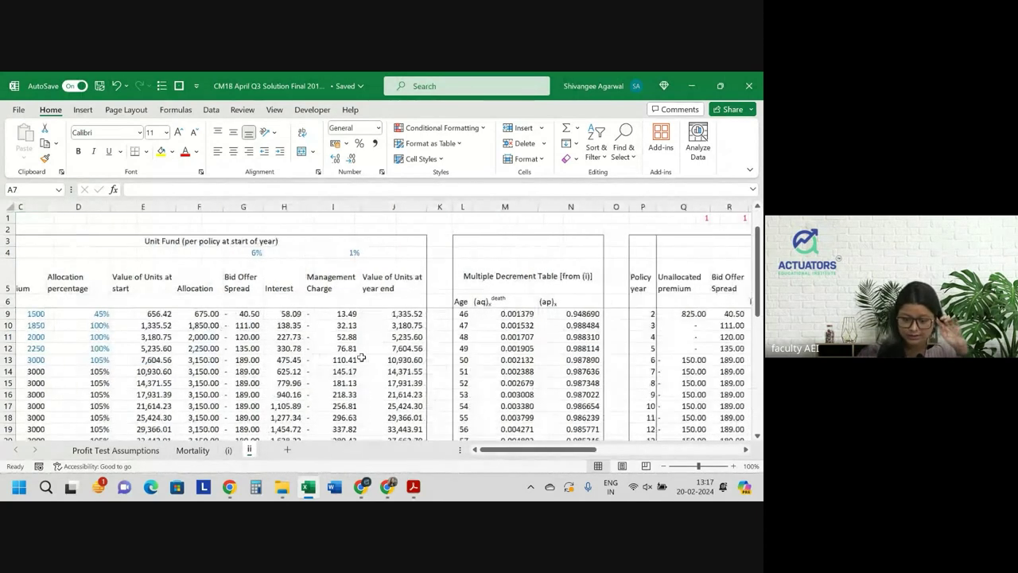
{"action": "scroll", "coordinate": [361, 359], "scroll_direction": "left", "scroll_amount": 2}
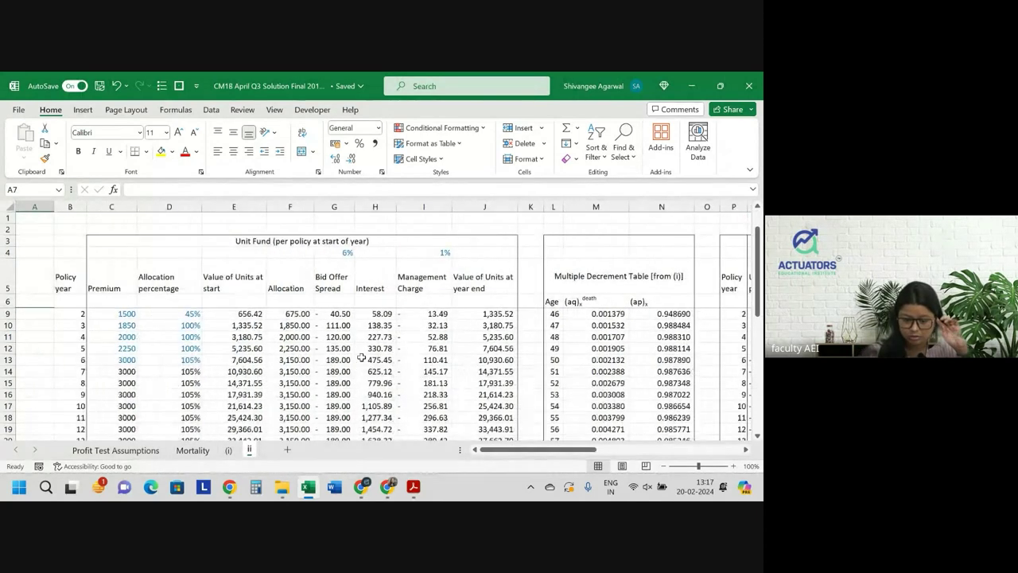
{"action": "left_click", "coordinate": [484, 325]}
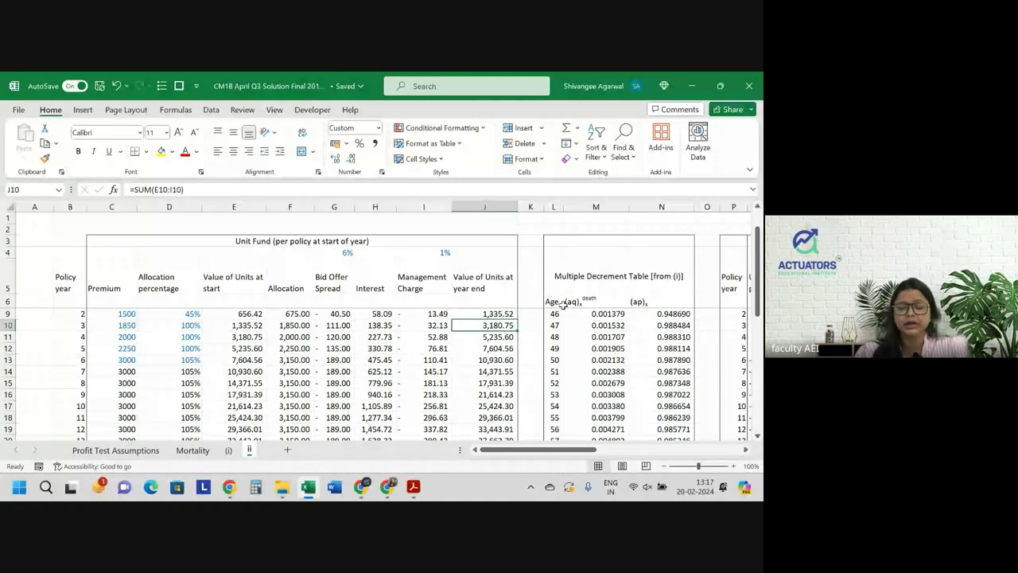
{"action": "scroll", "coordinate": [563, 303], "scroll_direction": "right", "scroll_amount": 5}
{"action": "scroll", "coordinate": [594, 299], "scroll_direction": "right", "scroll_amount": 6}
{"action": "scroll", "coordinate": [593, 299], "scroll_direction": "right", "scroll_amount": 4}
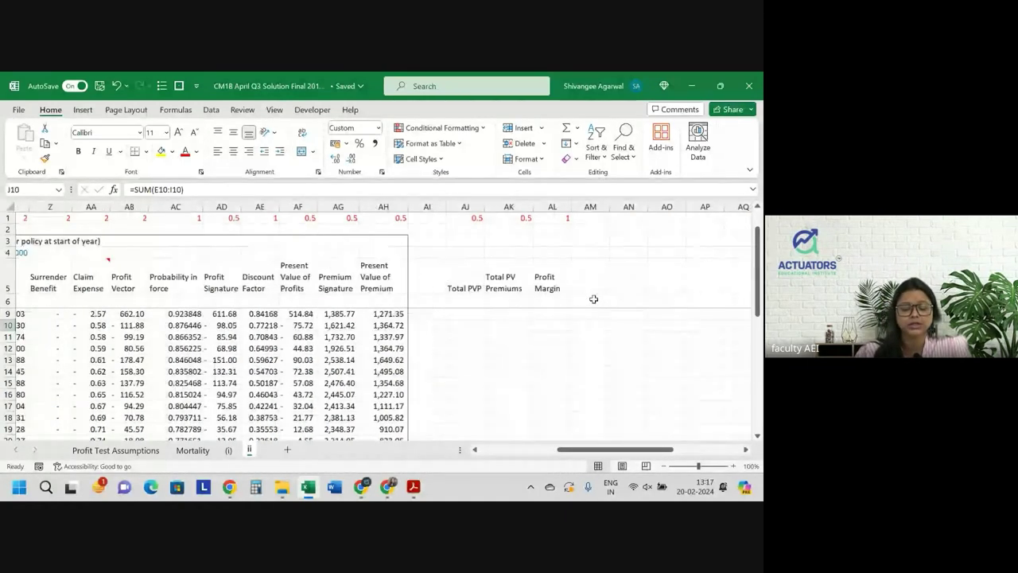
{"action": "scroll", "coordinate": [593, 299], "scroll_direction": "left", "scroll_amount": 12}
{"action": "scroll", "coordinate": [556, 275], "scroll_direction": "left", "scroll_amount": 1}
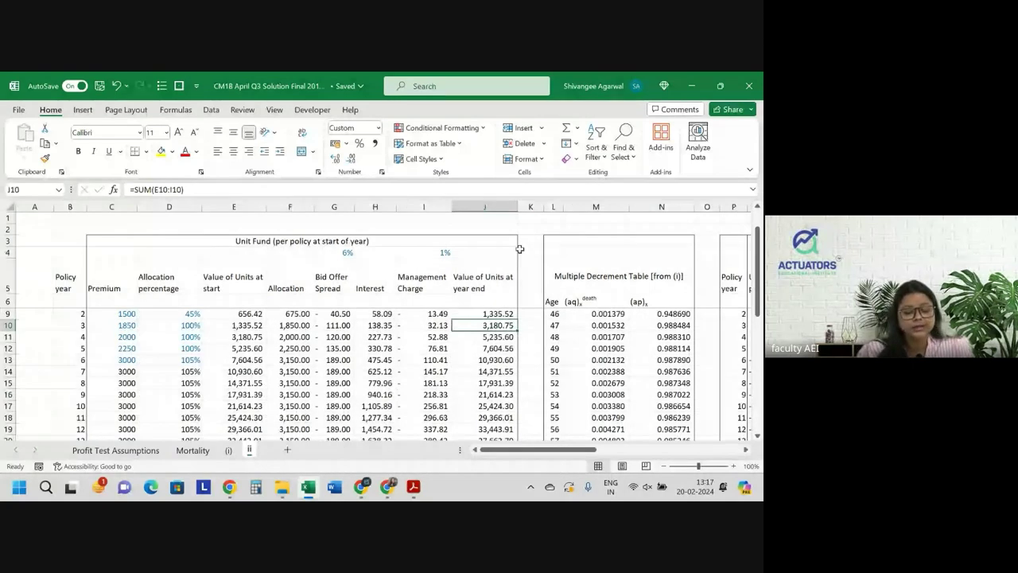
{"action": "left_click_drag", "start_coordinate": [554, 206], "coordinate": [549, 206]}
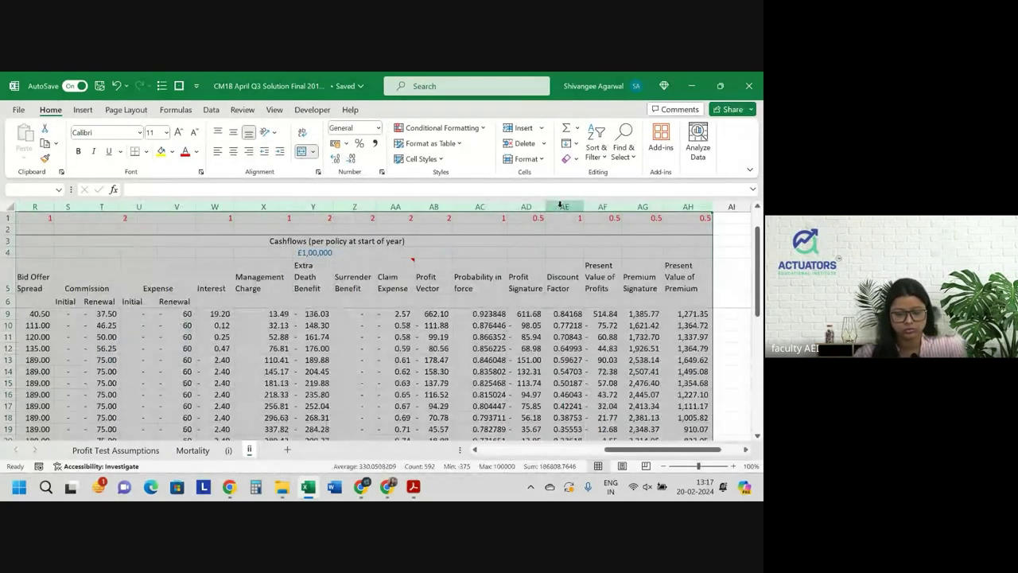
{"action": "right_click", "coordinate": [564, 208]}
{"action": "left_click", "coordinate": [598, 341]}
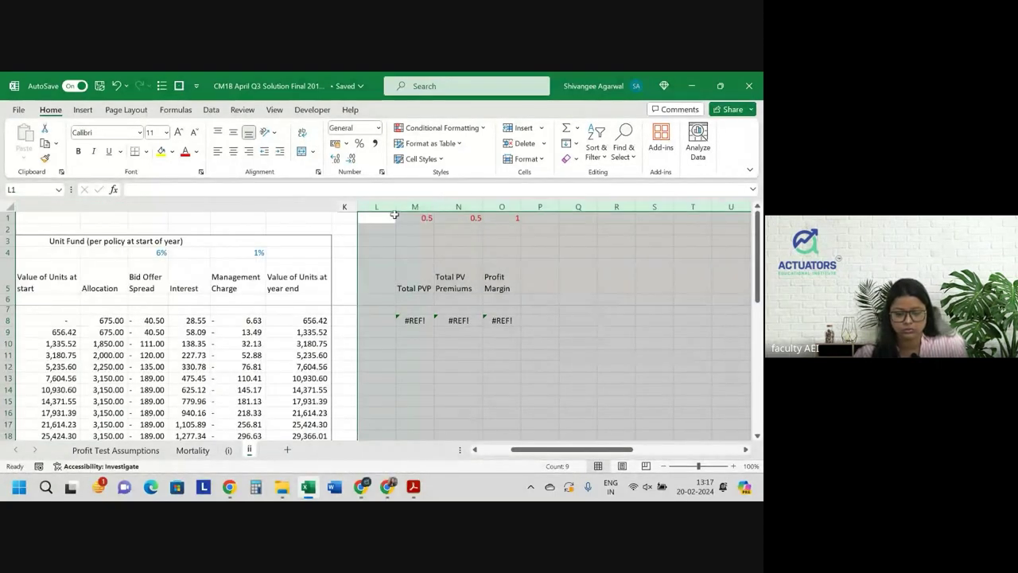
Delete the leftover #REF! columns L to P, then switch to File Explorer
{"action": "left_click_drag", "start_coordinate": [376, 206], "coordinate": [541, 206]}
{"action": "right_click", "coordinate": [541, 207]}
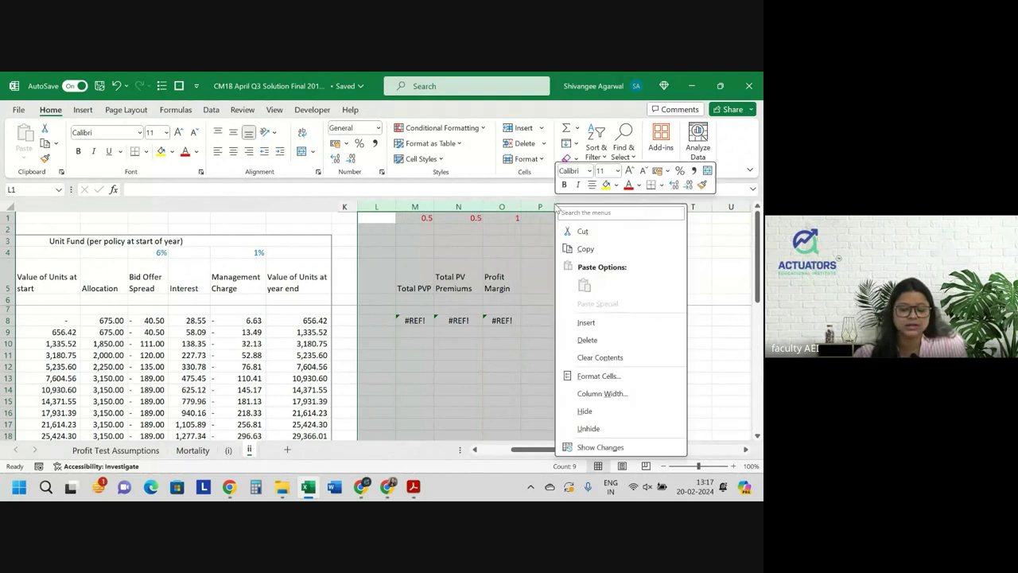
{"action": "left_click", "coordinate": [579, 345]}
{"action": "left_click", "coordinate": [499, 320]}
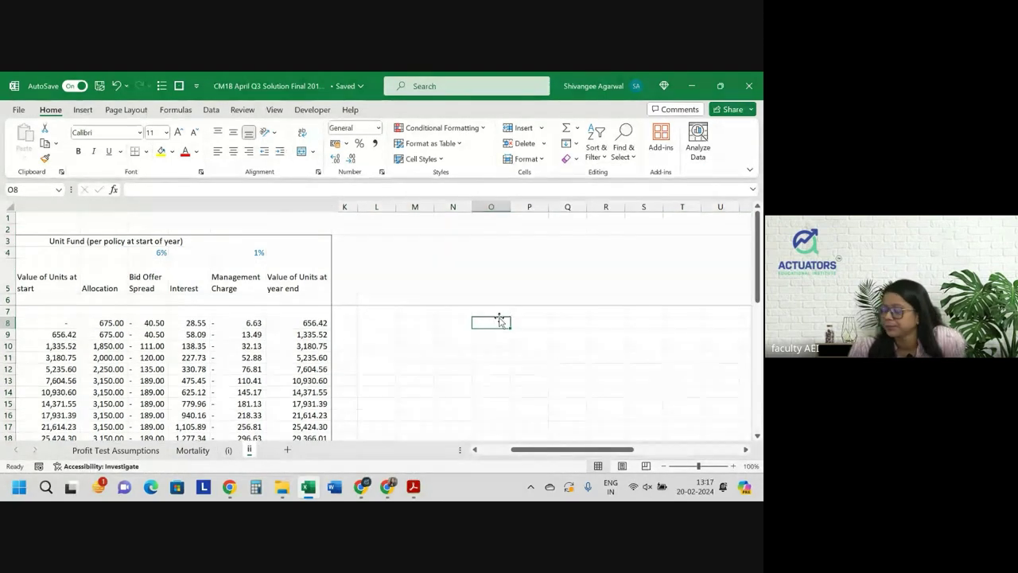
{"action": "key", "text": "alt+Tab"}
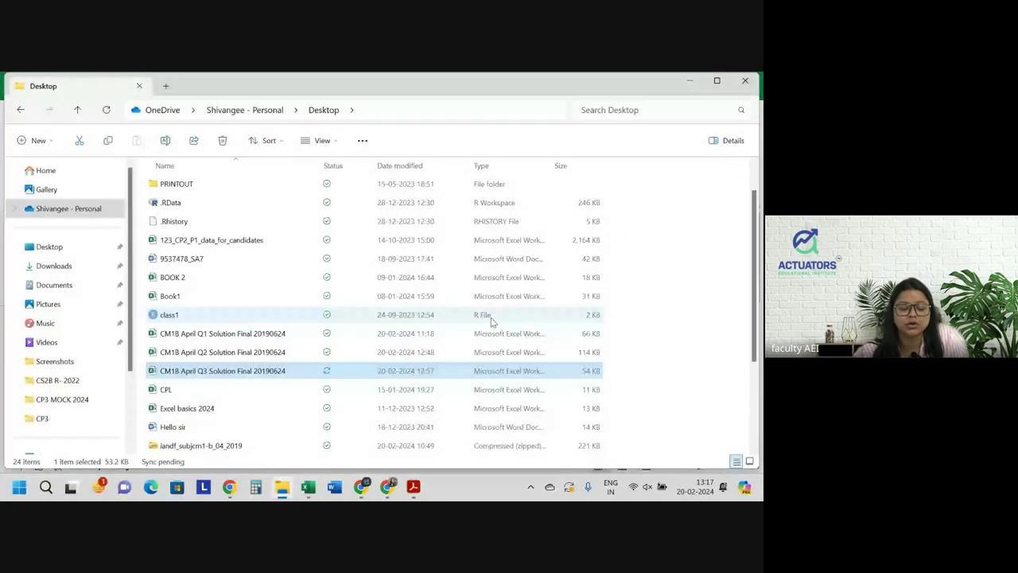
Switch back through Excel to the question paper PDF in Acrobat
{"action": "key", "text": "alt+Tab"}
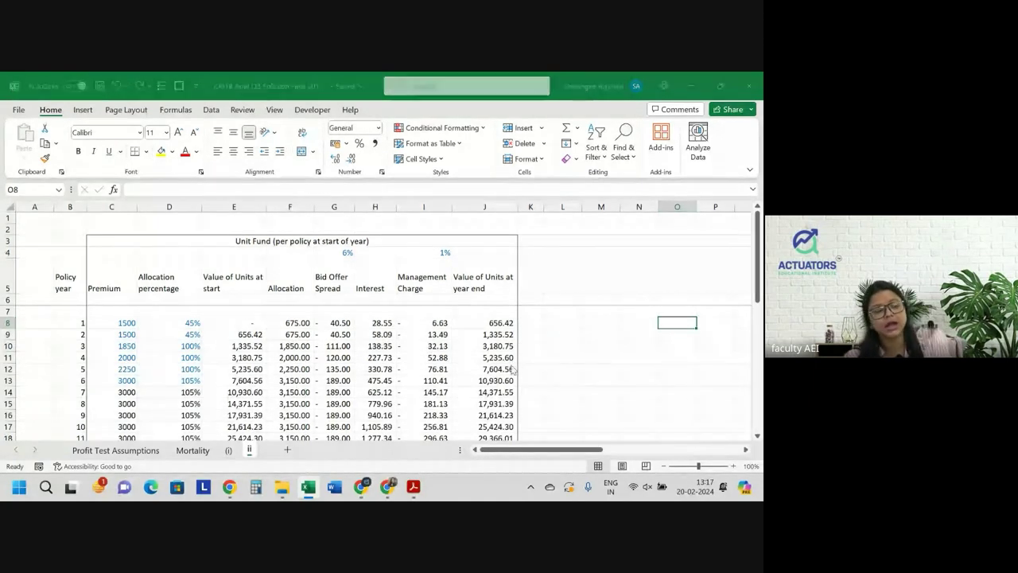
{"action": "key", "text": "alt+Tab"}
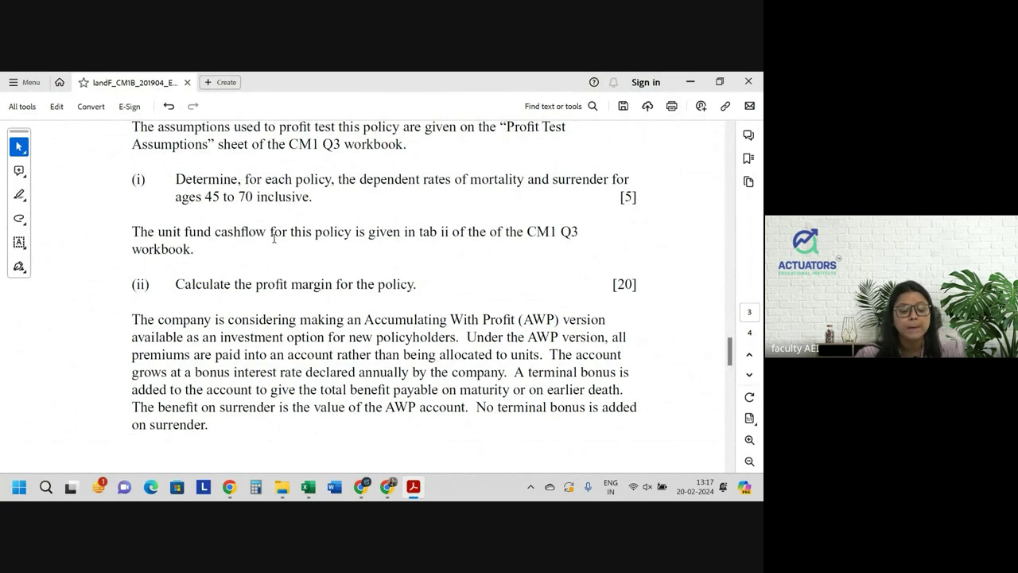
Return from the question PDF to the Unit Fund table on Excel sheet ii
{"action": "key", "text": "alt+Tab"}
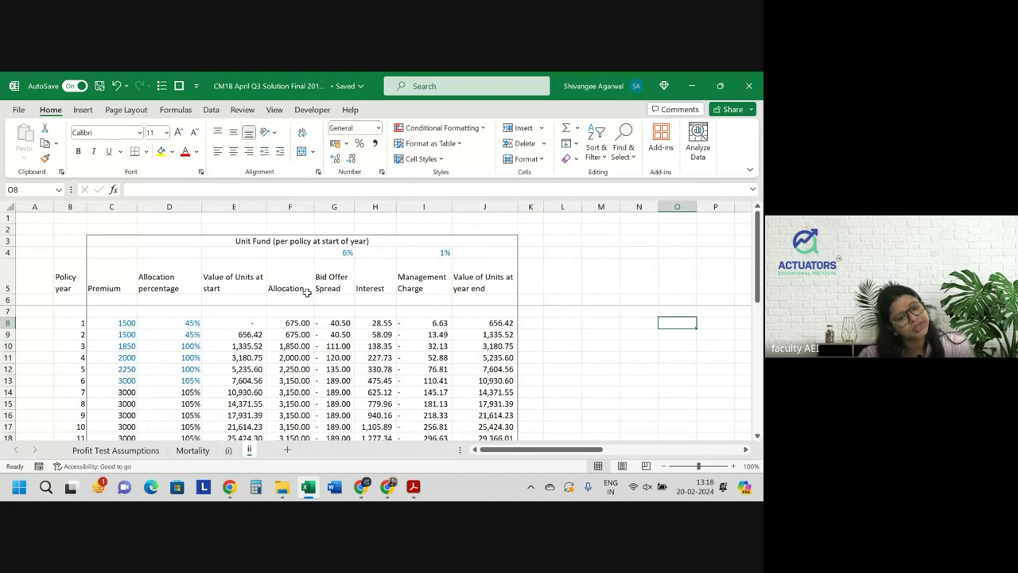
Glance at the past exam papers page in Chrome, then return to the Acrobat question paper
{"action": "left_click", "coordinate": [389, 488]}
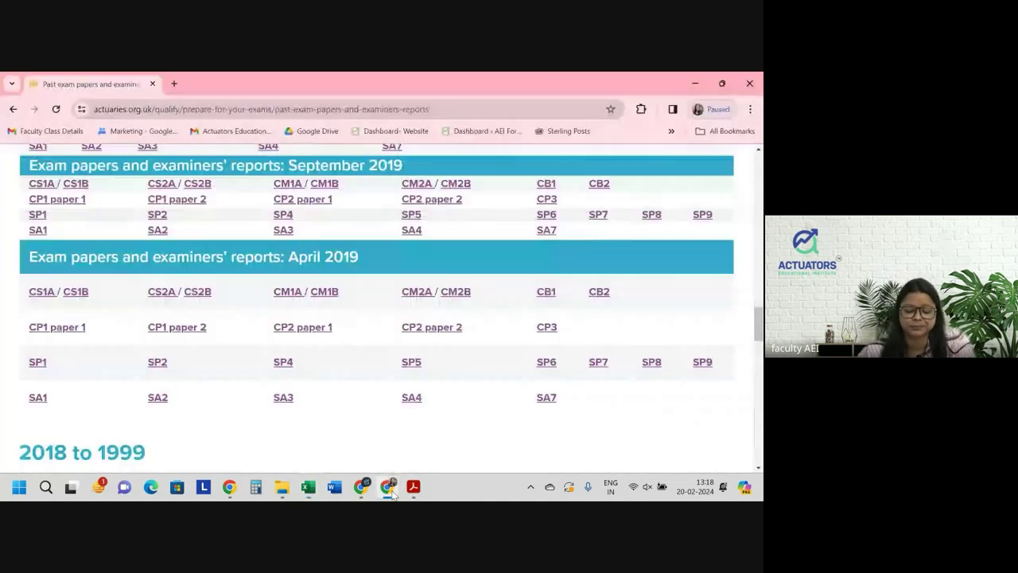
{"action": "left_click", "coordinate": [389, 488]}
{"action": "left_click", "coordinate": [308, 486]}
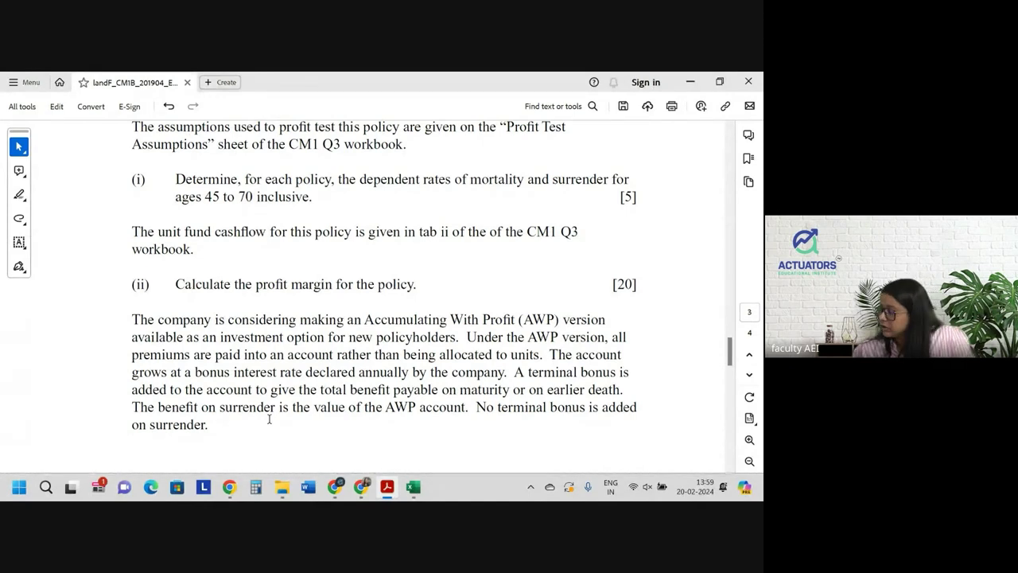
Alternate between the question PDF and Excel sheet ii, finishing on the Unit Fund table
{"action": "key", "text": "alt+Tab"}
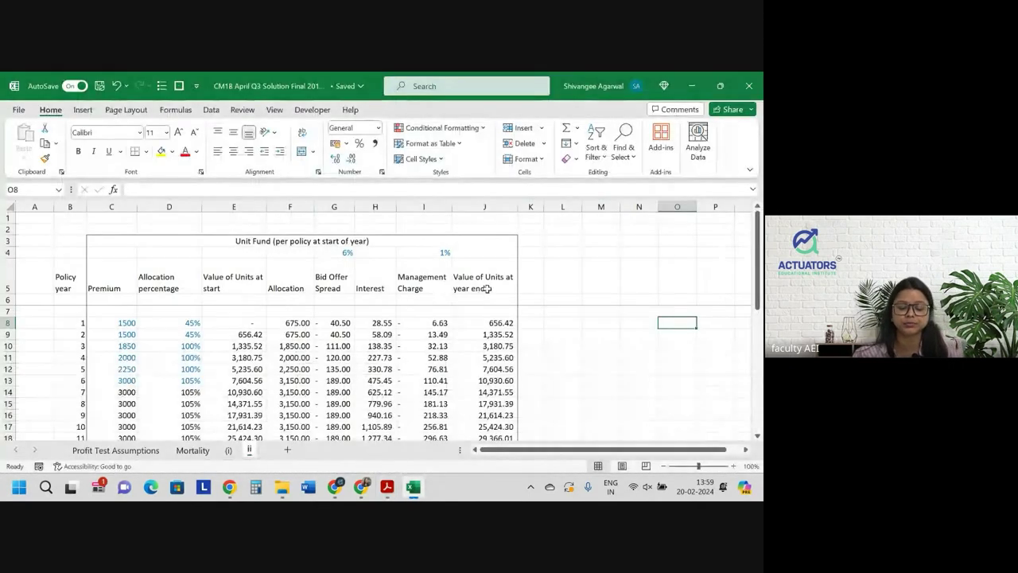
{"action": "key", "text": "alt+Tab"}
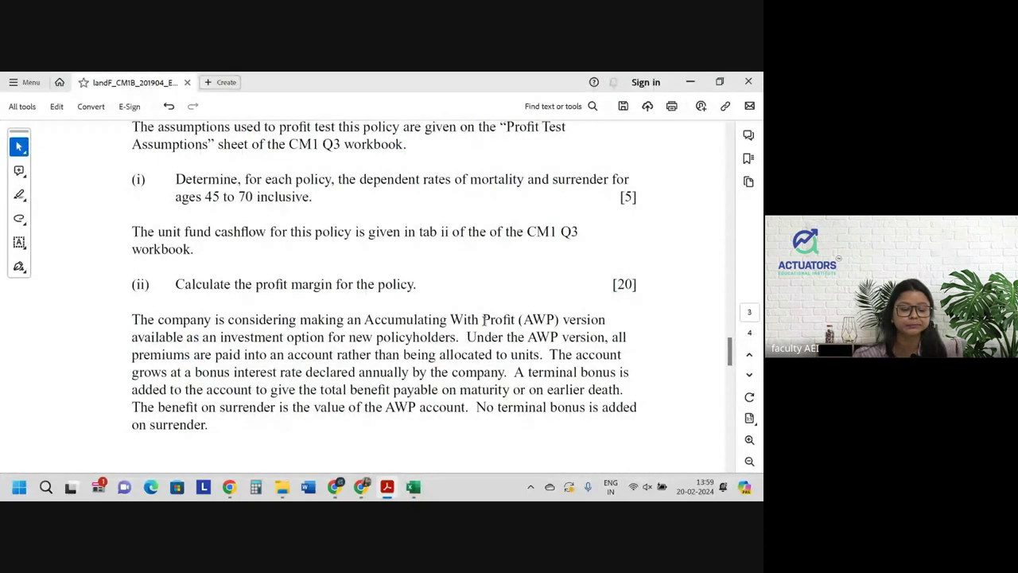
{"action": "key", "text": "alt+Tab"}
{"action": "key", "text": "alt+Tab"}
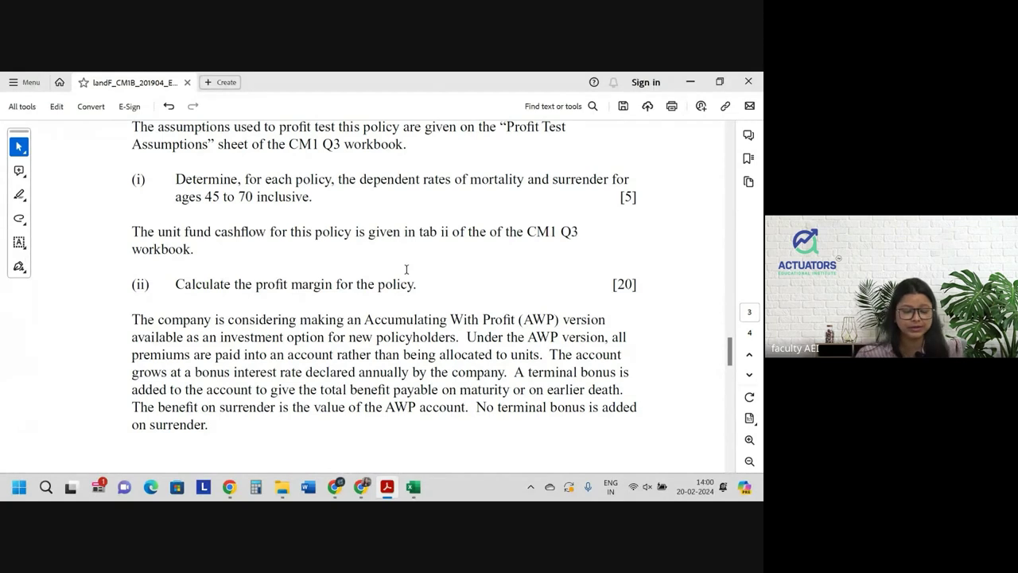
{"action": "key", "text": "alt+Tab"}
Add the heading 'Policy year' in L5 beside the Unit Fund table
{"action": "scroll", "coordinate": [406, 270], "scroll_direction": "right", "scroll_amount": 2}
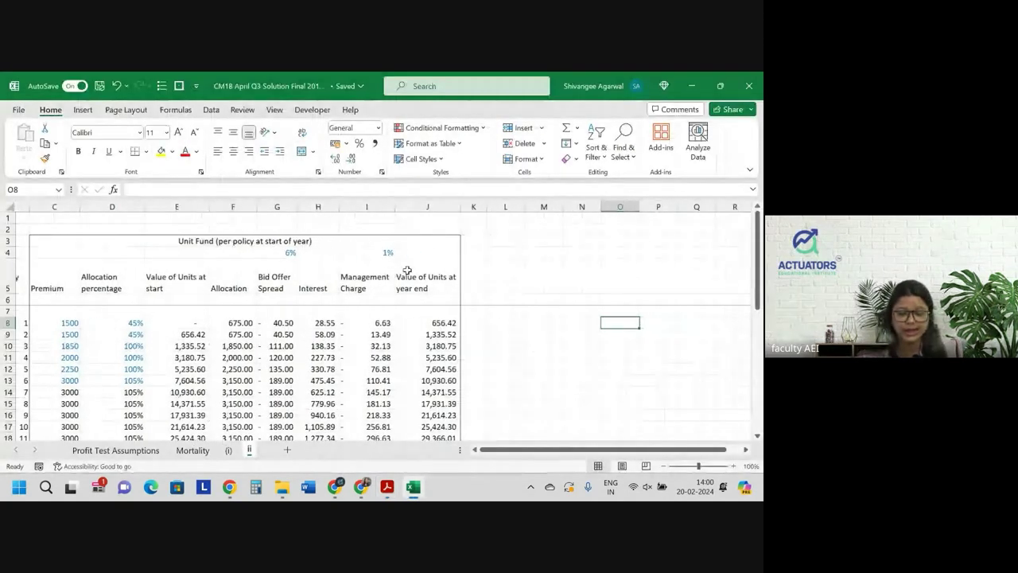
{"action": "scroll", "coordinate": [420, 311], "scroll_direction": "left", "scroll_amount": 1}
{"action": "scroll", "coordinate": [420, 311], "scroll_direction": "left", "scroll_amount": 1}
{"action": "scroll", "coordinate": [420, 311], "scroll_direction": "down", "scroll_amount": 2}
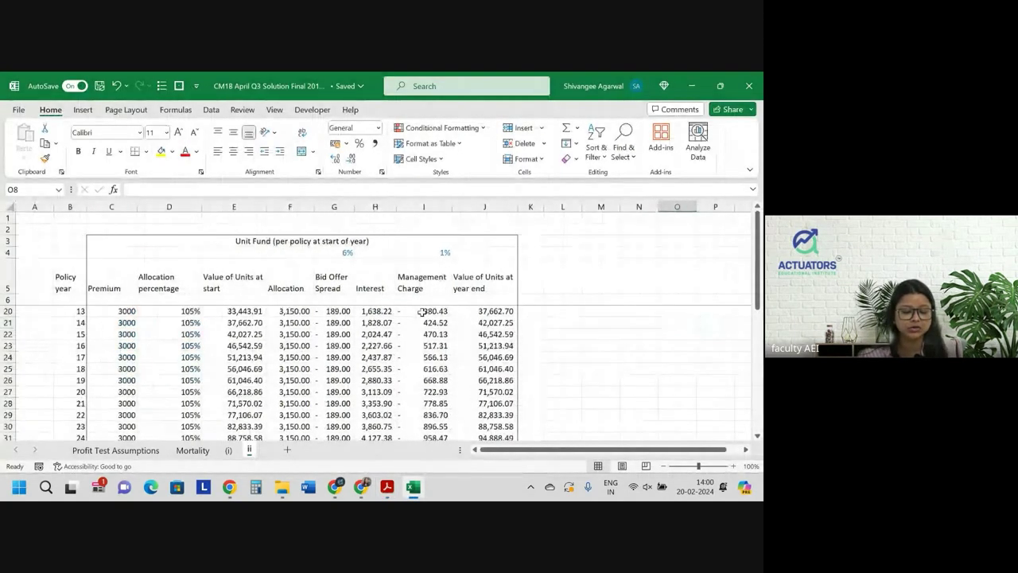
{"action": "scroll", "coordinate": [422, 312], "scroll_direction": "up", "scroll_amount": 2}
{"action": "scroll", "coordinate": [421, 312], "scroll_direction": "down", "scroll_amount": 1}
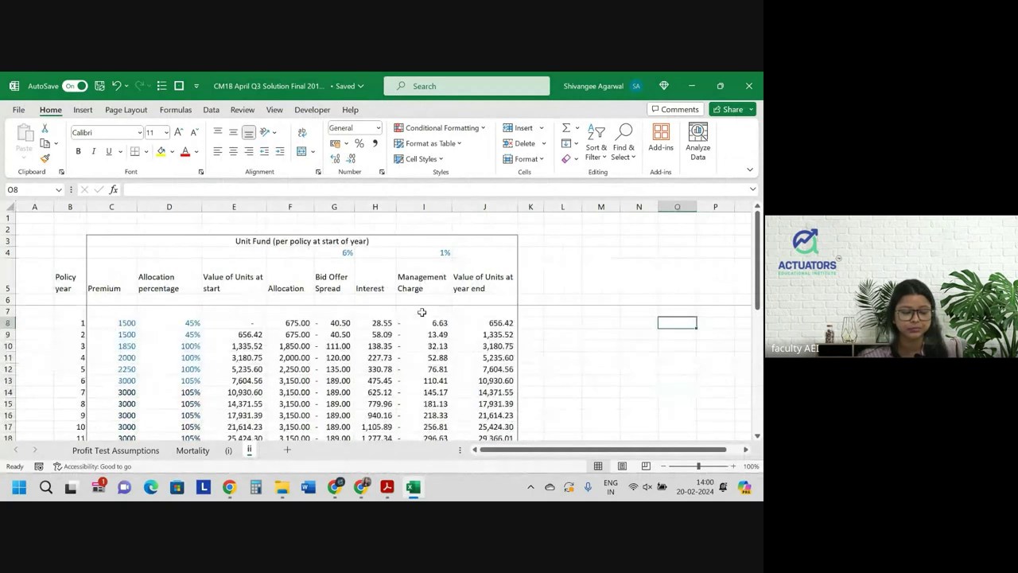
{"action": "scroll", "coordinate": [422, 312], "scroll_direction": "right", "scroll_amount": 1}
{"action": "scroll", "coordinate": [421, 312], "scroll_direction": "right", "scroll_amount": 1}
{"action": "scroll", "coordinate": [421, 312], "scroll_direction": "right", "scroll_amount": 1}
{"action": "scroll", "coordinate": [421, 312], "scroll_direction": "right", "scroll_amount": 1}
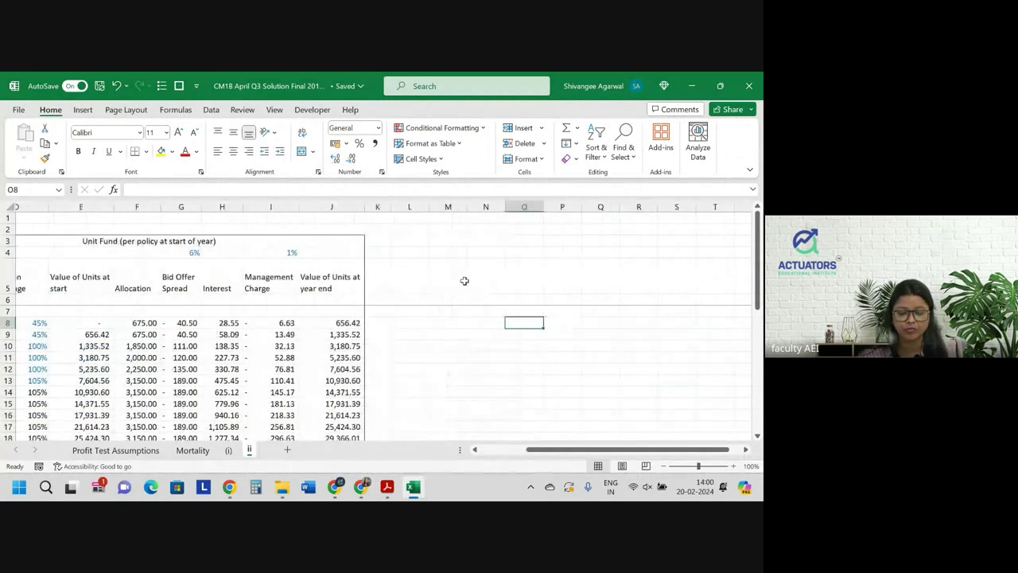
{"action": "left_click", "coordinate": [446, 279]}
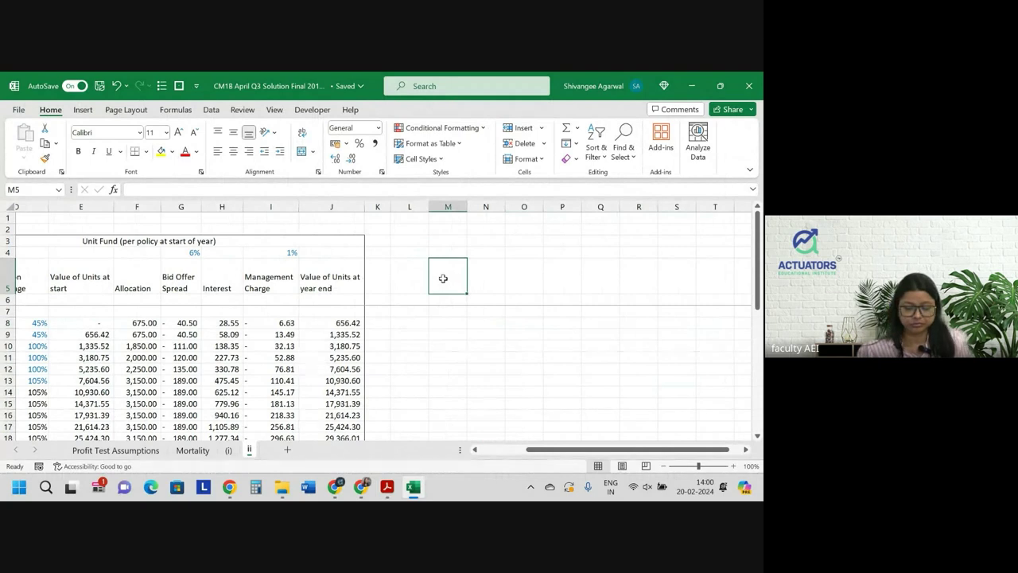
{"action": "left_click", "coordinate": [423, 276]}
{"action": "type", "text": "Poli"}
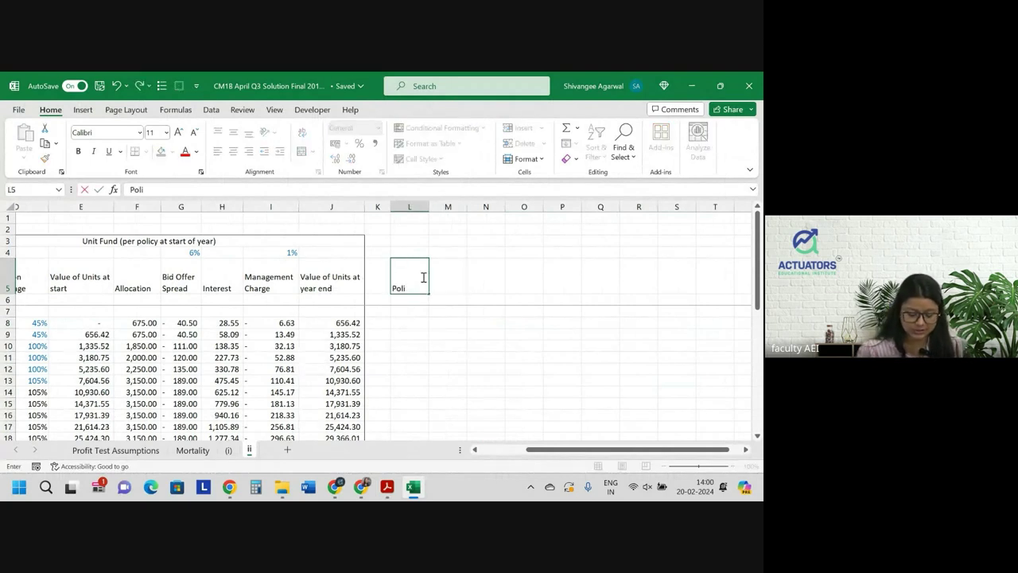
{"action": "type", "text": "cy year"}
{"action": "key", "text": "Return"}
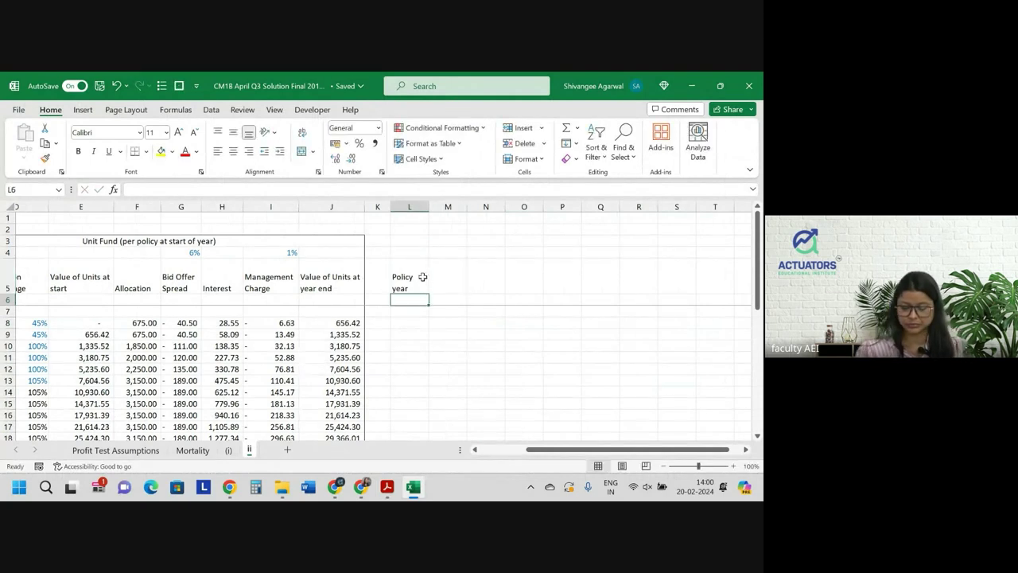
Number the policy years 1 to 25 down L8:L32 using a fill series
{"action": "key", "text": "Return"}
{"action": "key", "text": "Return"}
{"action": "scroll", "coordinate": [422, 276], "scroll_direction": "left", "scroll_amount": 3}
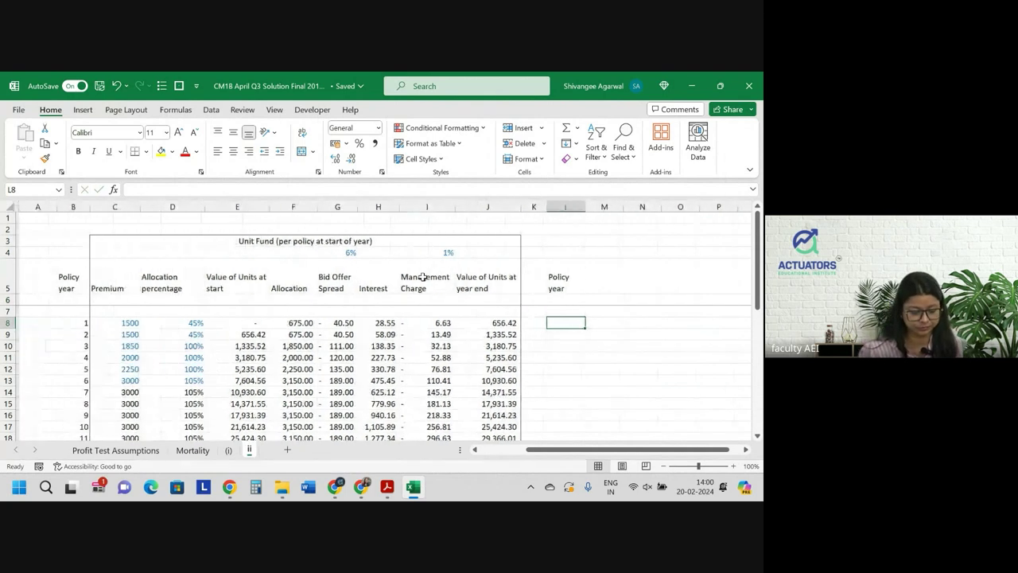
{"action": "type", "text": "1"}
{"action": "key", "text": "Return"}
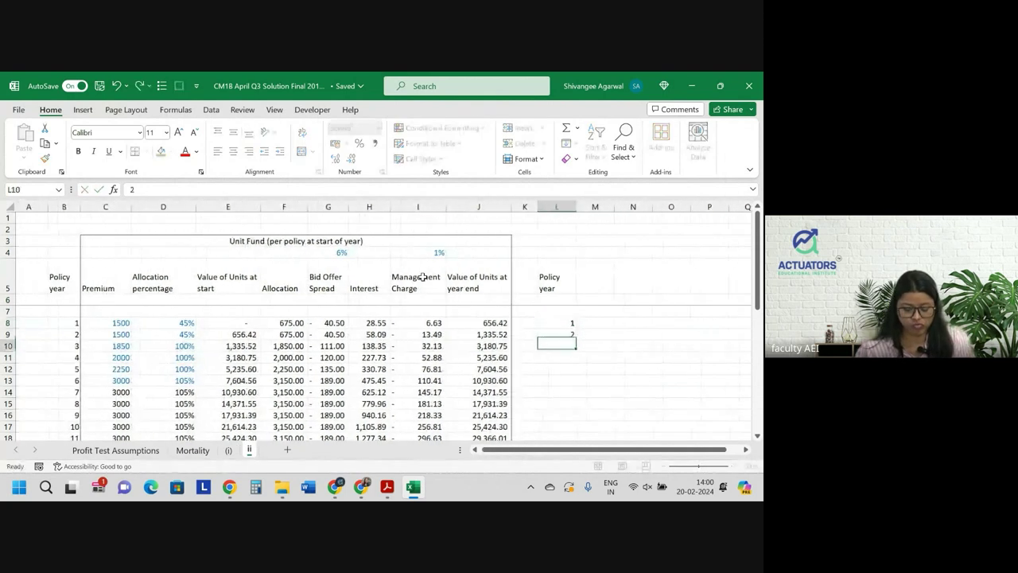
{"action": "type", "text": "2"}
{"action": "key", "text": "Return"}
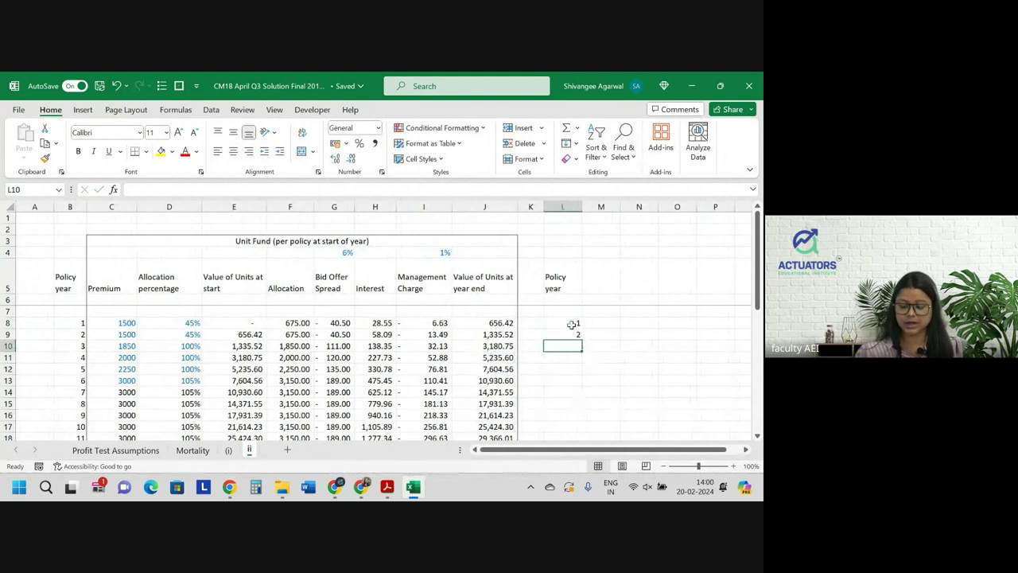
{"action": "left_click_drag", "start_coordinate": [573, 323], "coordinate": [572, 468]}
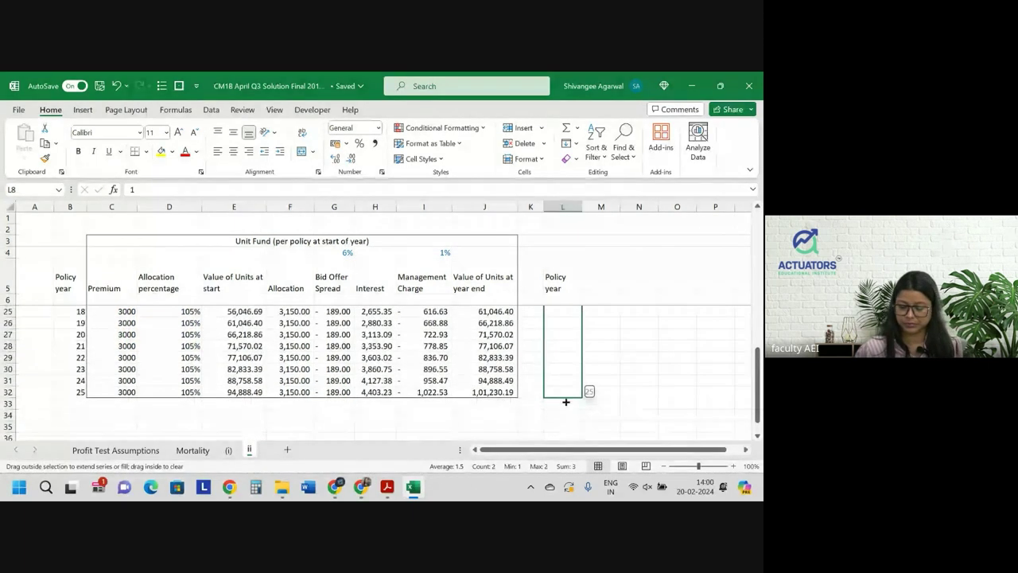
{"action": "left_click_drag", "start_coordinate": [573, 469], "coordinate": [565, 401]}
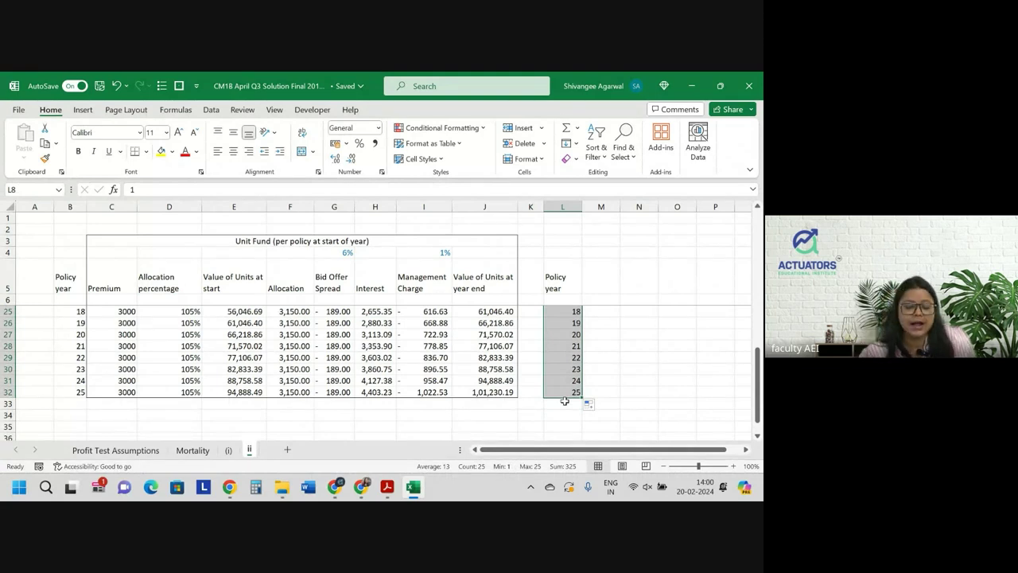
Start the section title 'Non-unit fund cashflows' in M3
{"action": "scroll", "coordinate": [580, 329], "scroll_direction": "up", "scroll_amount": 6}
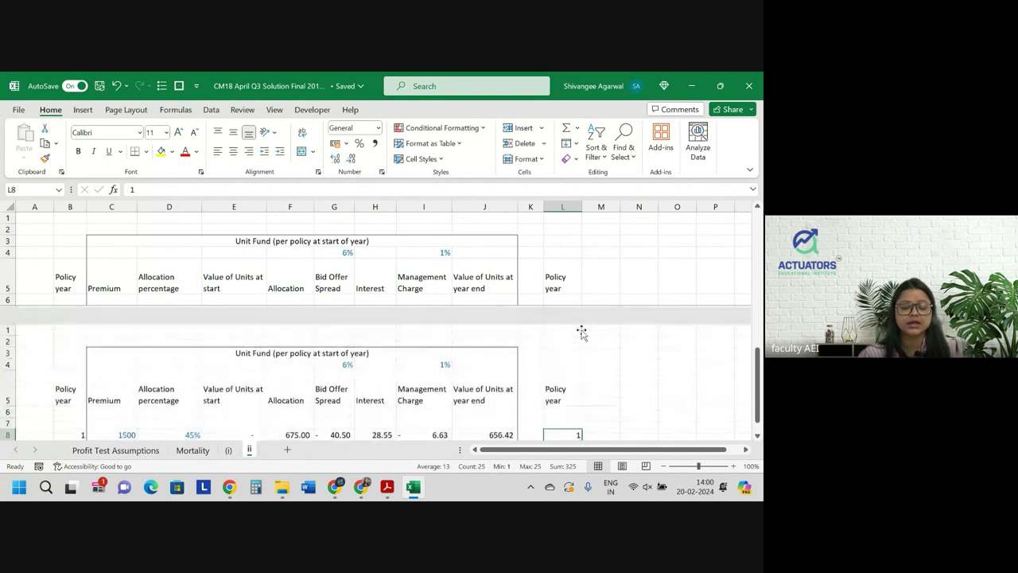
{"action": "left_click", "coordinate": [597, 275]}
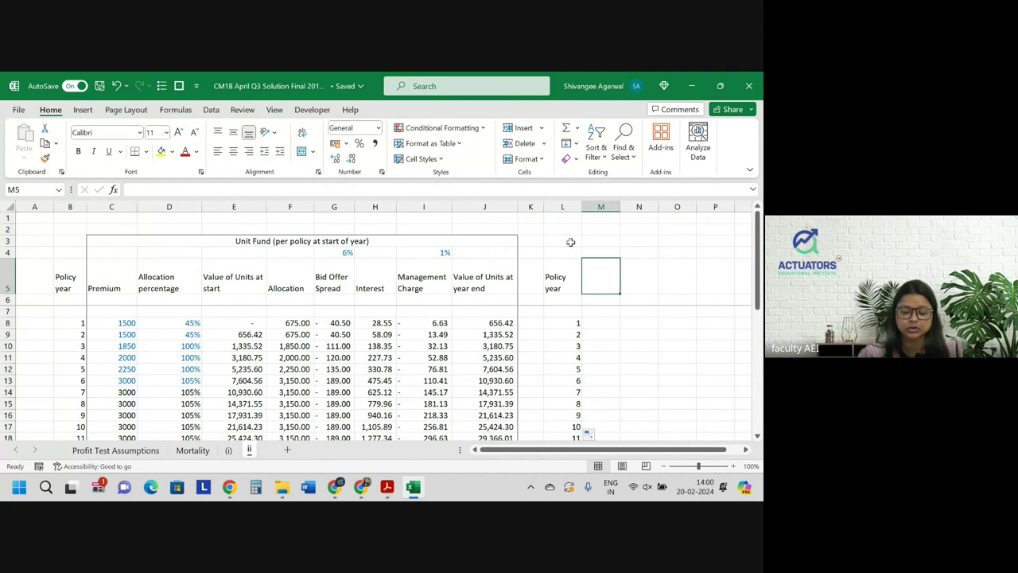
{"action": "left_click", "coordinate": [605, 242]}
{"action": "type", "text": "N"}
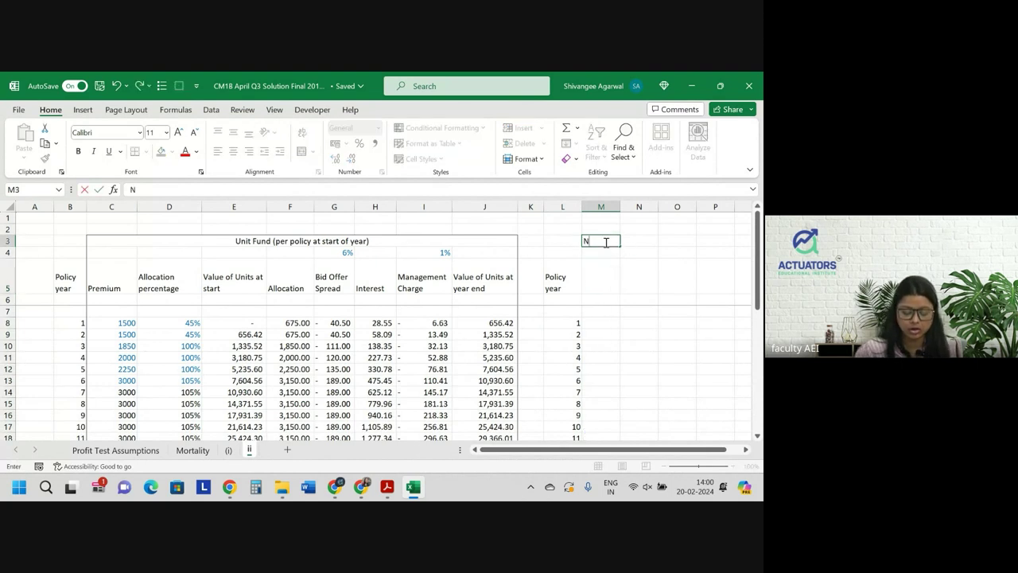
{"action": "type", "text": "on-unit"}
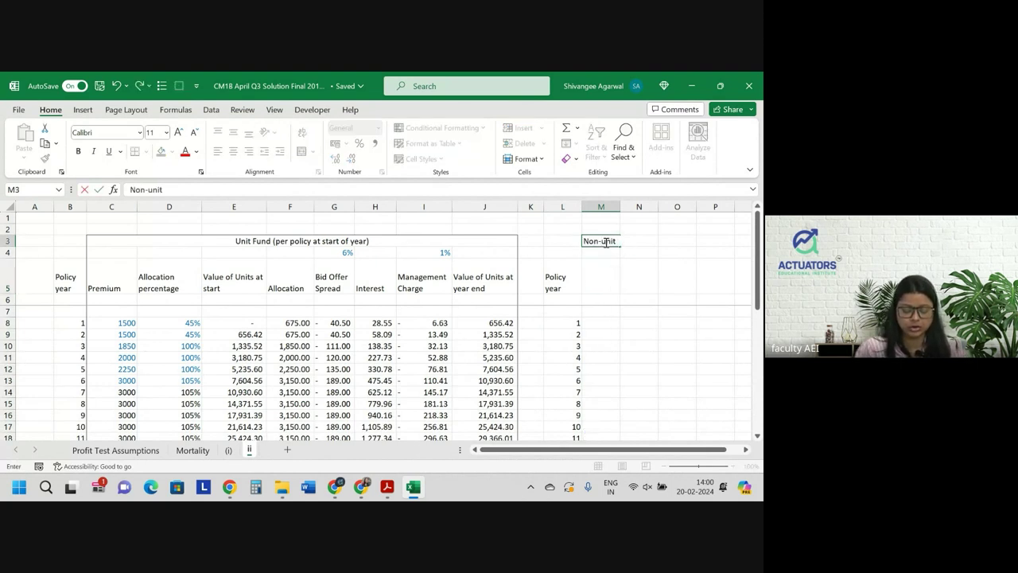
{"action": "type", "text": " fund cashfl"}
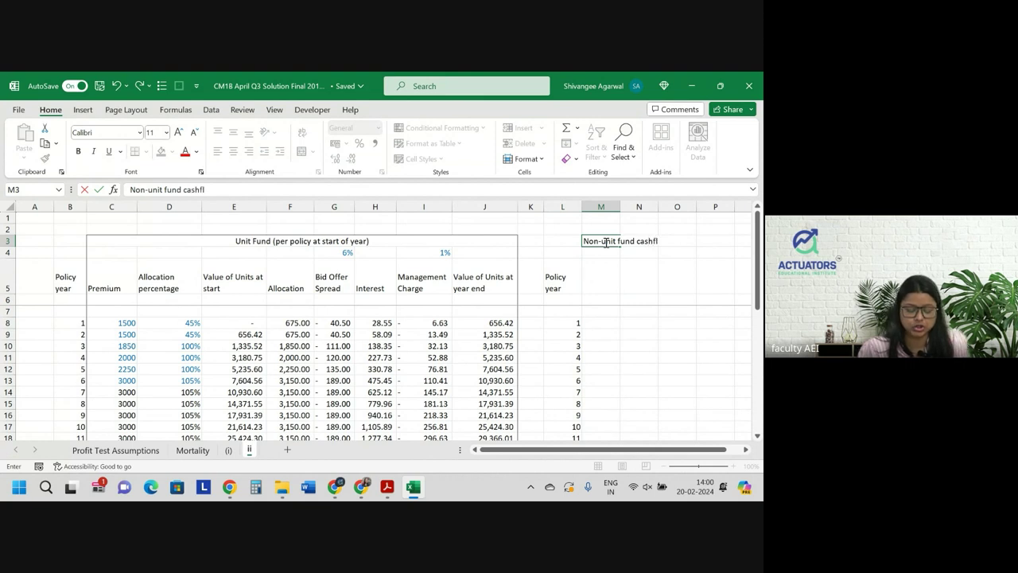
{"action": "type", "text": "ows"}
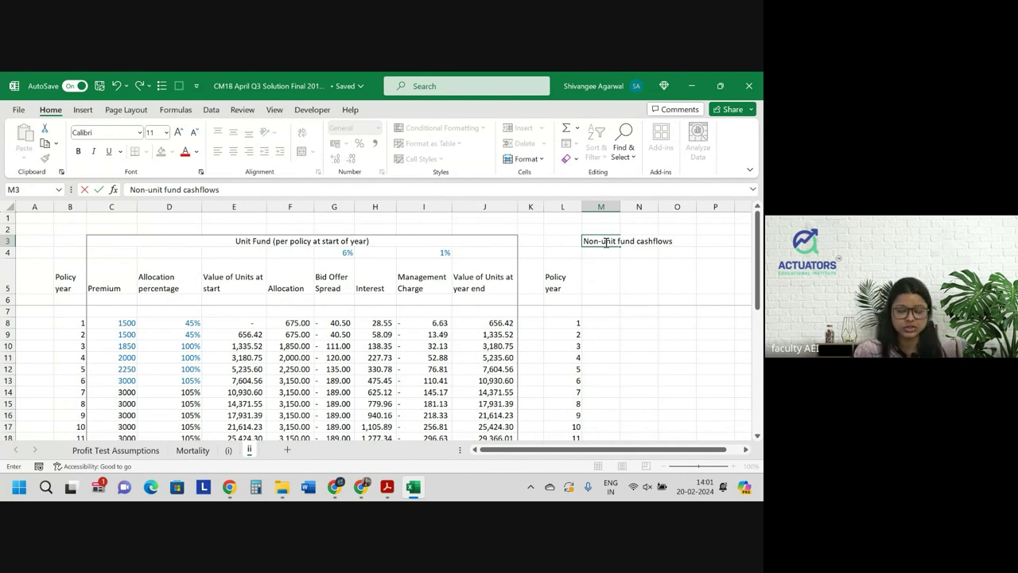
Enter the M3 title and copy '(per policy at start of year)' from C3's title
{"action": "key", "text": "Return"}
{"action": "left_click", "coordinate": [298, 244]}
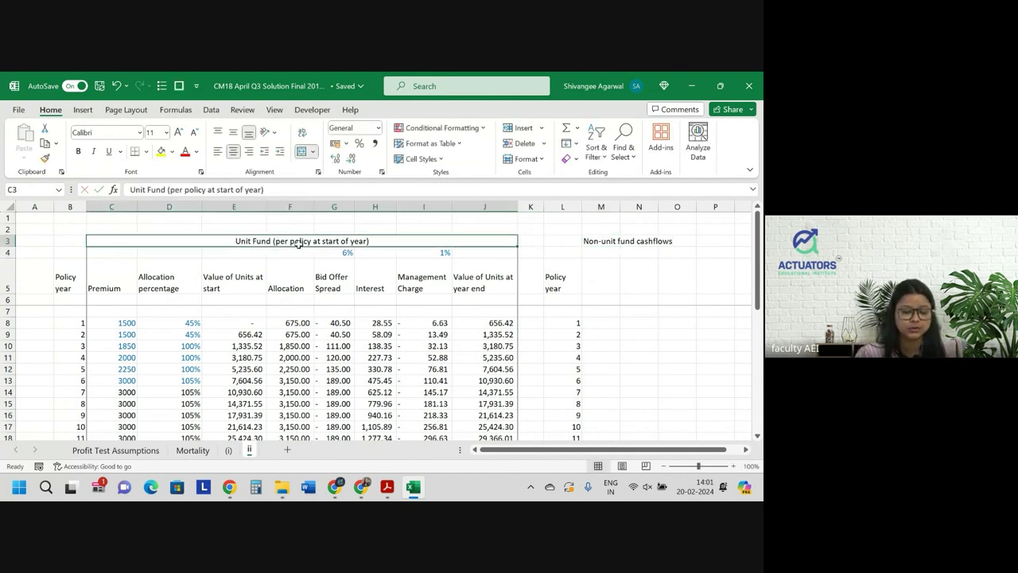
{"action": "left_click_drag", "start_coordinate": [279, 189], "coordinate": [166, 189]}
{"action": "key", "text": "ctrl+c"}
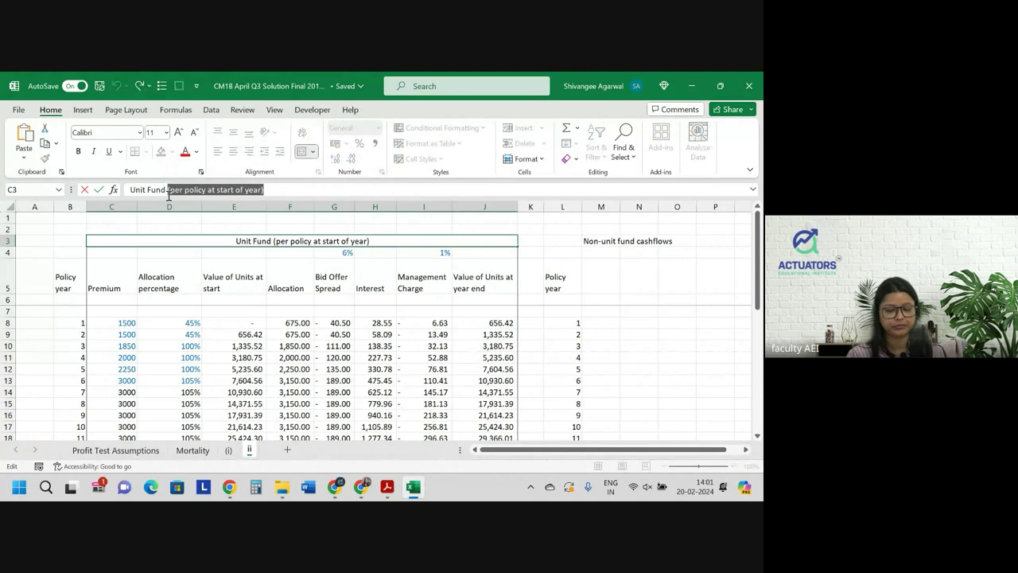
{"action": "key", "text": "Return"}
Append '(per policy at start of year)' to the end of the M3 non-unit title
{"action": "key", "text": "Up"}
{"action": "key", "text": "Right"}
{"action": "key", "text": "Right"}
{"action": "key", "text": "Right"}
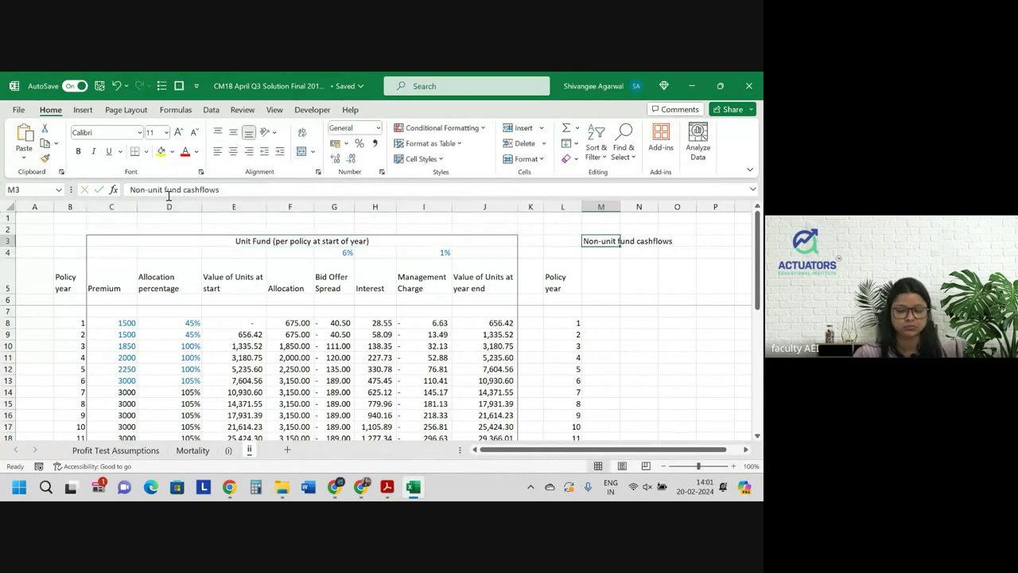
{"action": "left_click", "coordinate": [244, 184]}
{"action": "key", "text": "ctrl+v"}
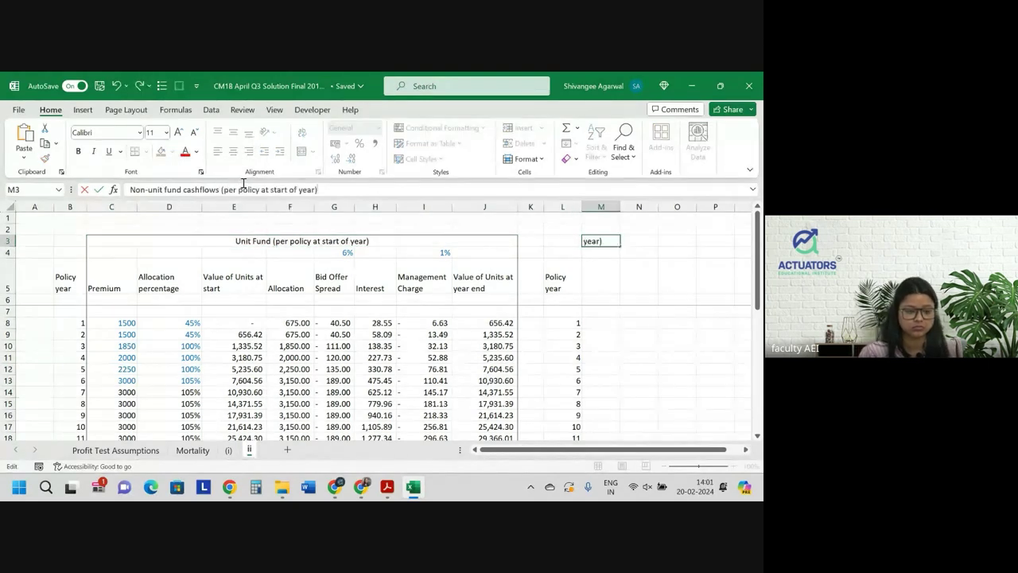
{"action": "key", "text": "Return"}
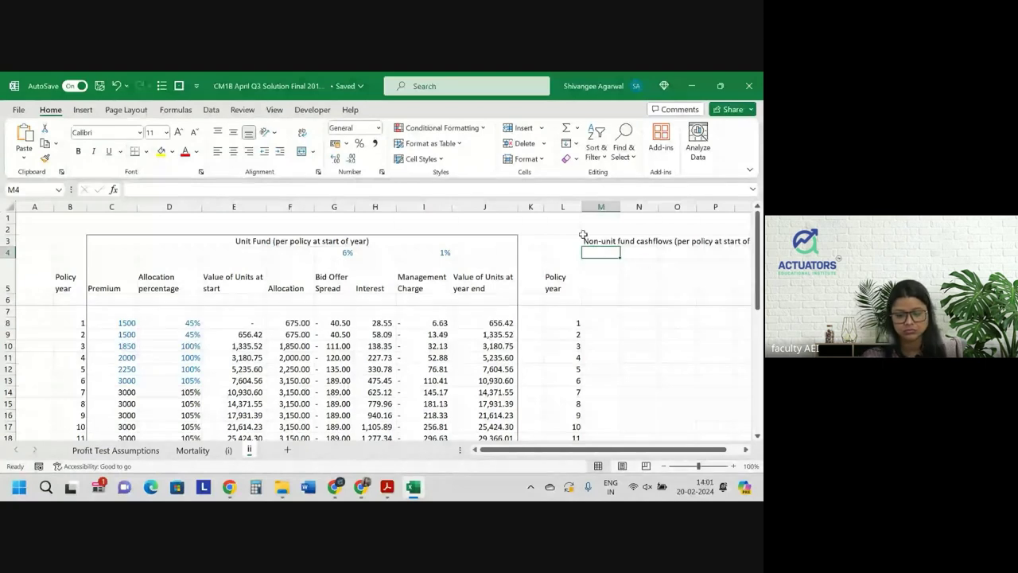
{"action": "left_click", "coordinate": [598, 243]}
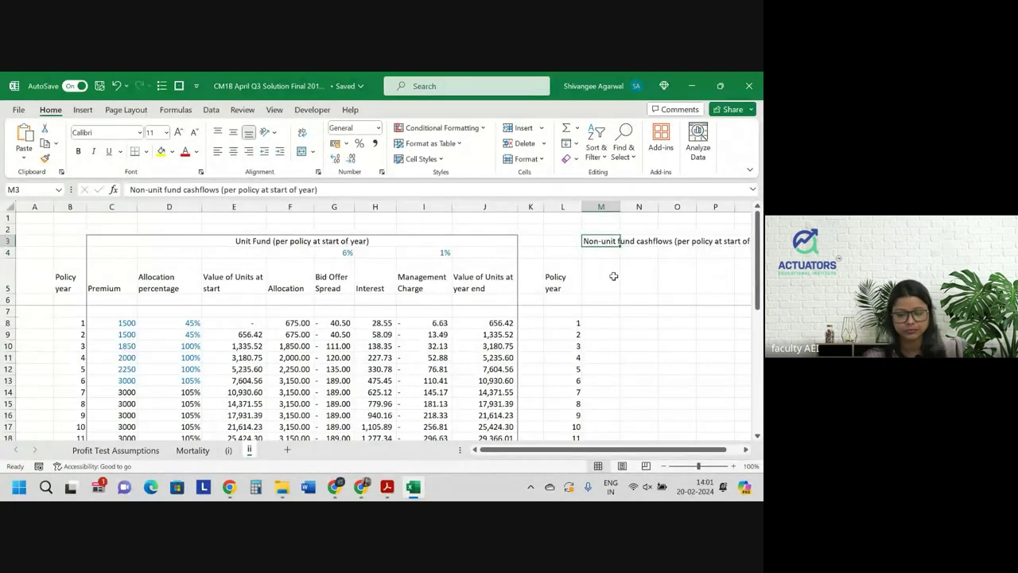
{"action": "scroll", "coordinate": [613, 276], "scroll_direction": "right", "scroll_amount": 1}
{"action": "scroll", "coordinate": [613, 276], "scroll_direction": "right", "scroll_amount": 1}
{"action": "scroll", "coordinate": [609, 277], "scroll_direction": "left", "scroll_amount": 2}
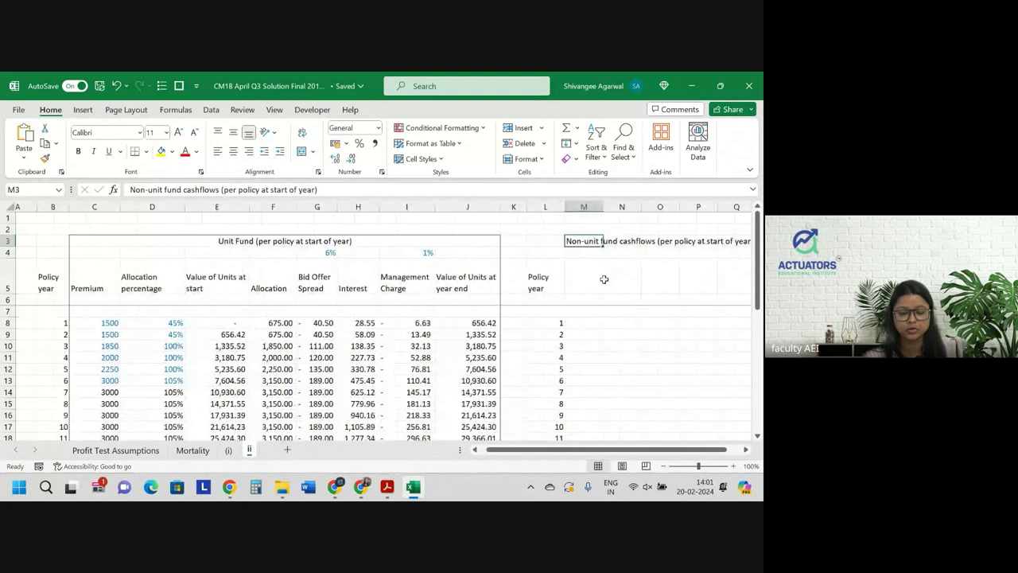
{"action": "left_click", "coordinate": [589, 279]}
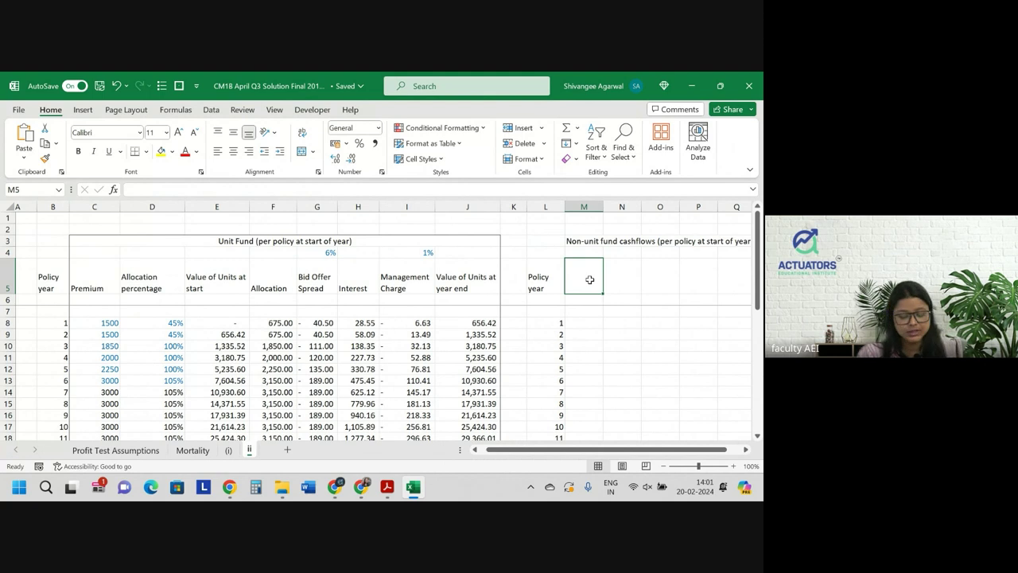
Head column M 'Unallocated Premium', widen it to fit, and begin the year-1 formula in M8
{"action": "type", "text": "Premiu"}
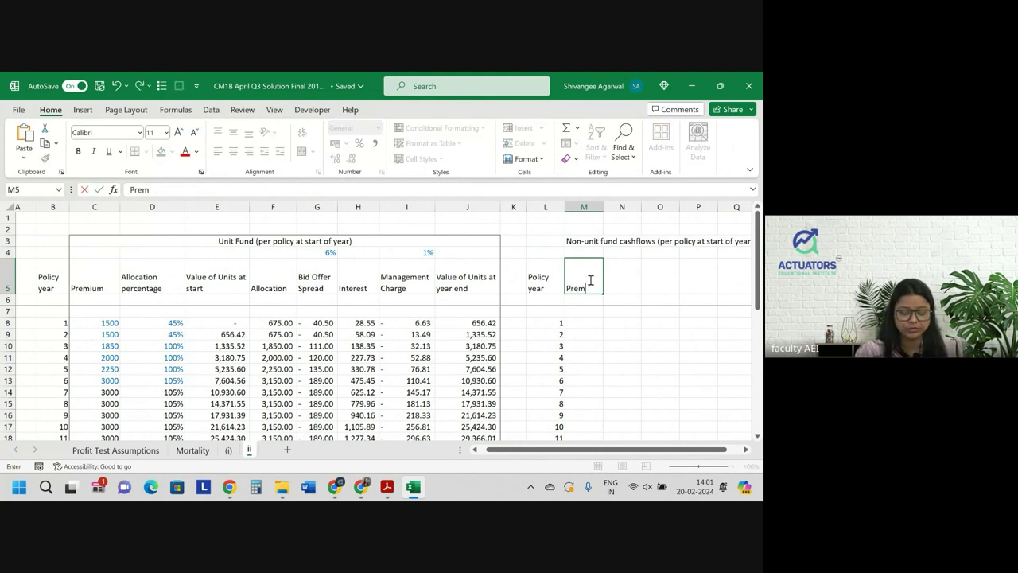
{"action": "key", "text": "BackSpace"}
{"action": "key", "text": "BackSpace"}
{"action": "key", "text": "BackSpace"}
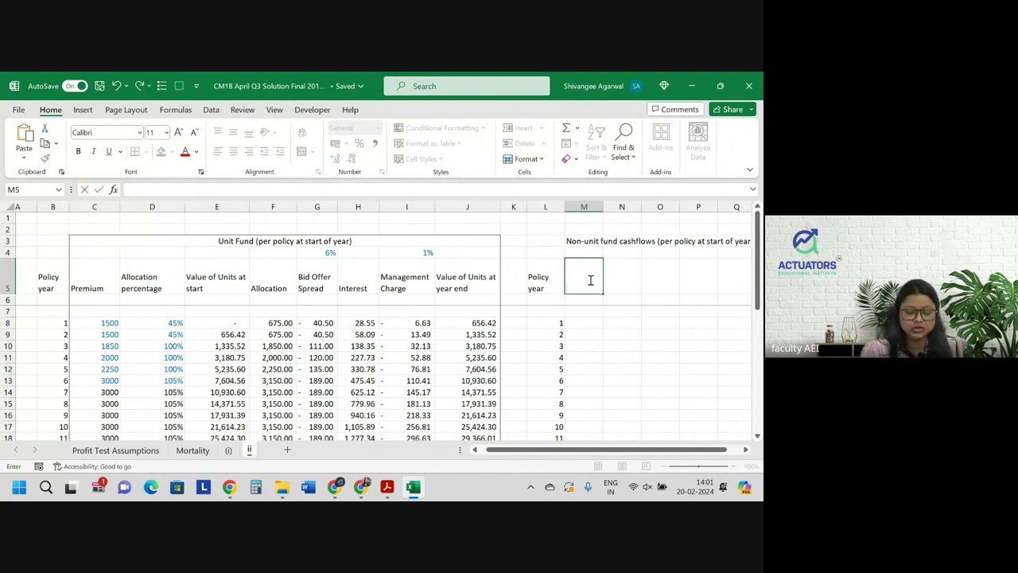
{"action": "type", "text": "Unallocated P"}
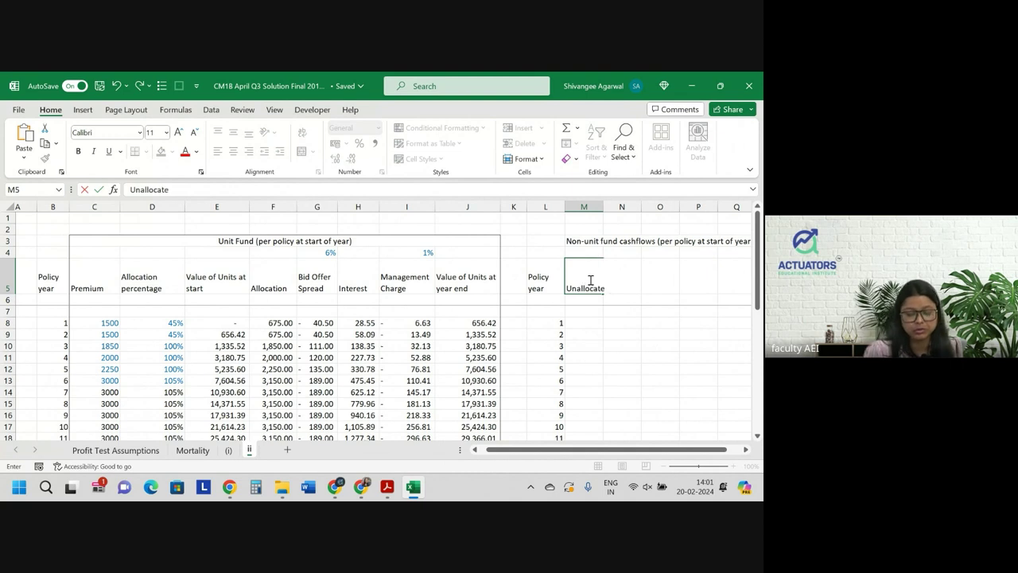
{"action": "type", "text": "remium"}
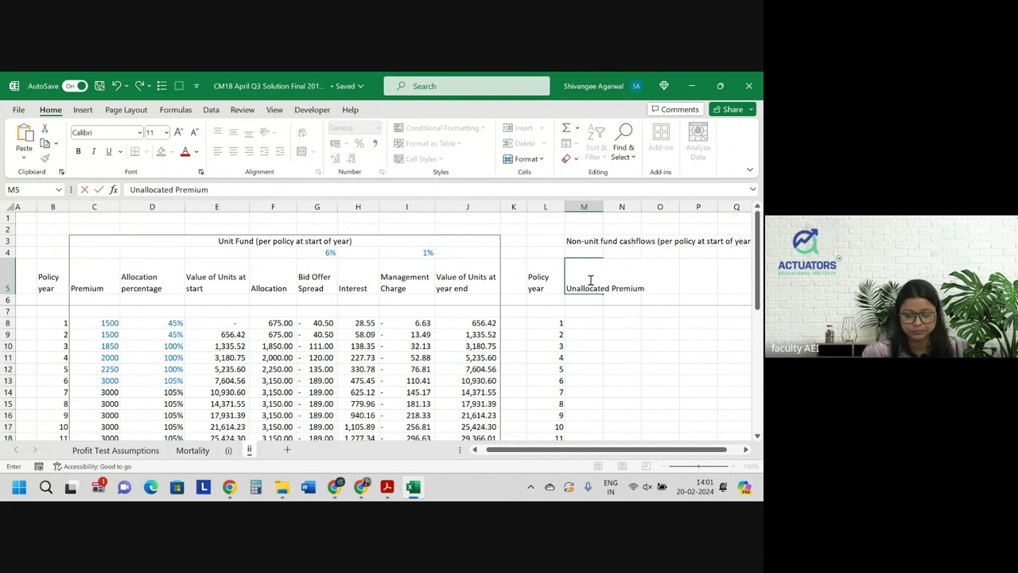
{"action": "key", "text": "Return"}
{"action": "key", "text": "Down"}
{"action": "key", "text": "Down"}
{"action": "key", "text": "Up"}
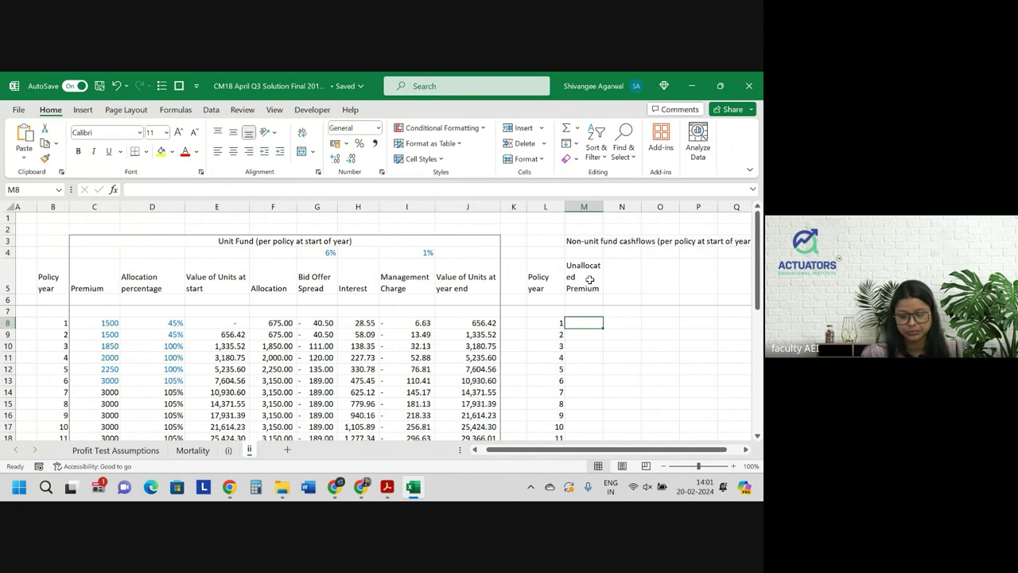
{"action": "left_click_drag", "start_coordinate": [602, 206], "coordinate": [613, 211]}
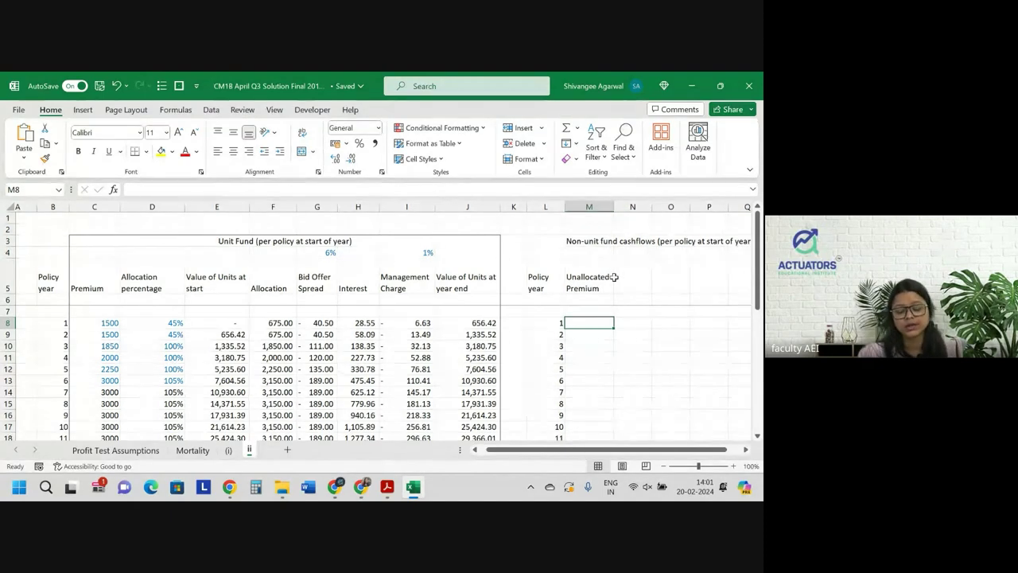
{"action": "type", "text": "="}
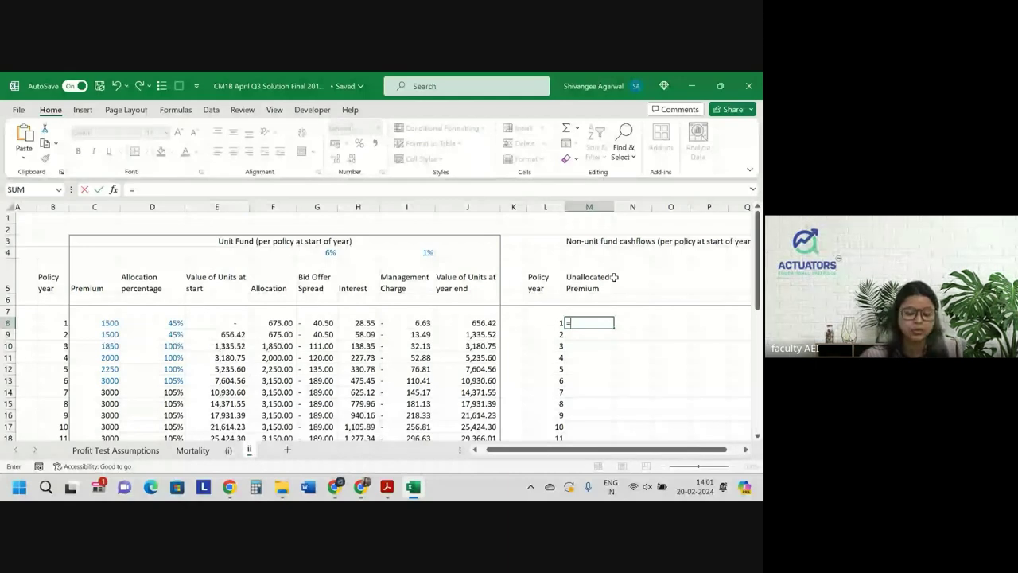
Enter the year-1 unallocated premium formula =C8-F8 in M8
{"action": "key", "text": "Left"}
{"action": "key", "text": "Left"}
{"action": "key", "text": "Left"}
{"action": "key", "text": "Left"}
{"action": "key", "text": "Left"}
{"action": "key", "text": "Left"}
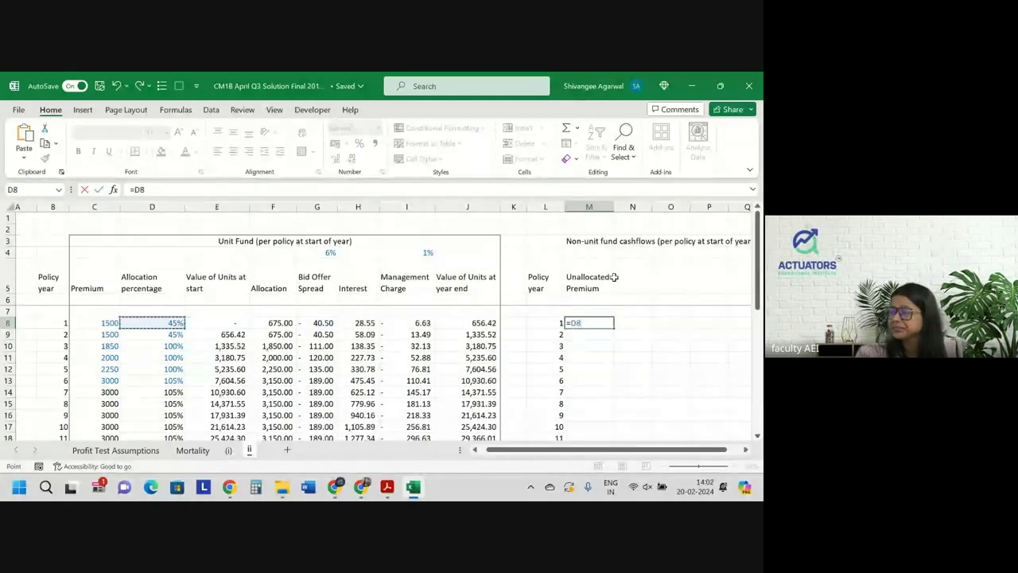
{"action": "key", "text": "Left"}
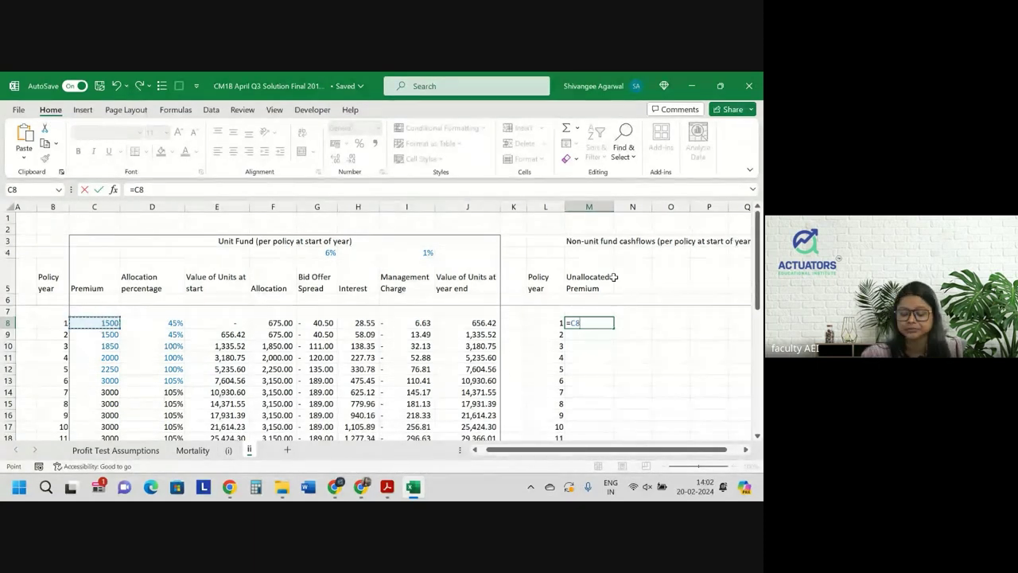
{"action": "type", "text": "-"}
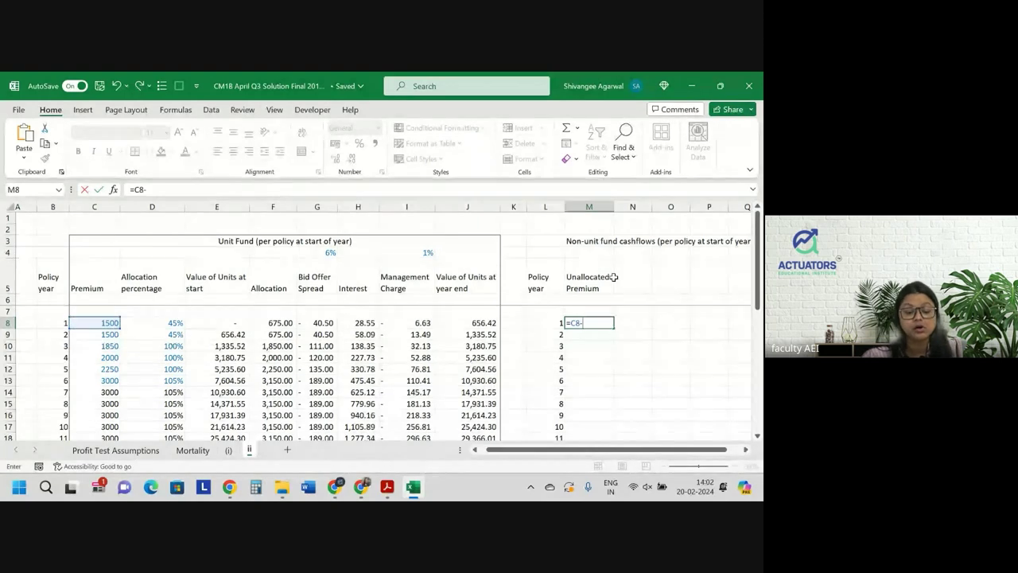
{"action": "left_click", "coordinate": [273, 324]}
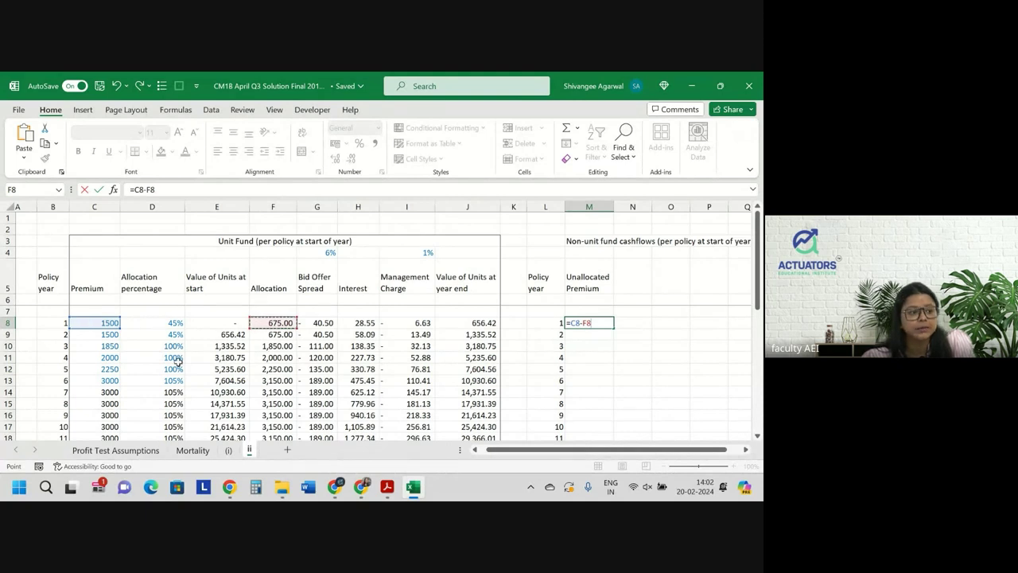
{"action": "key", "text": "Return"}
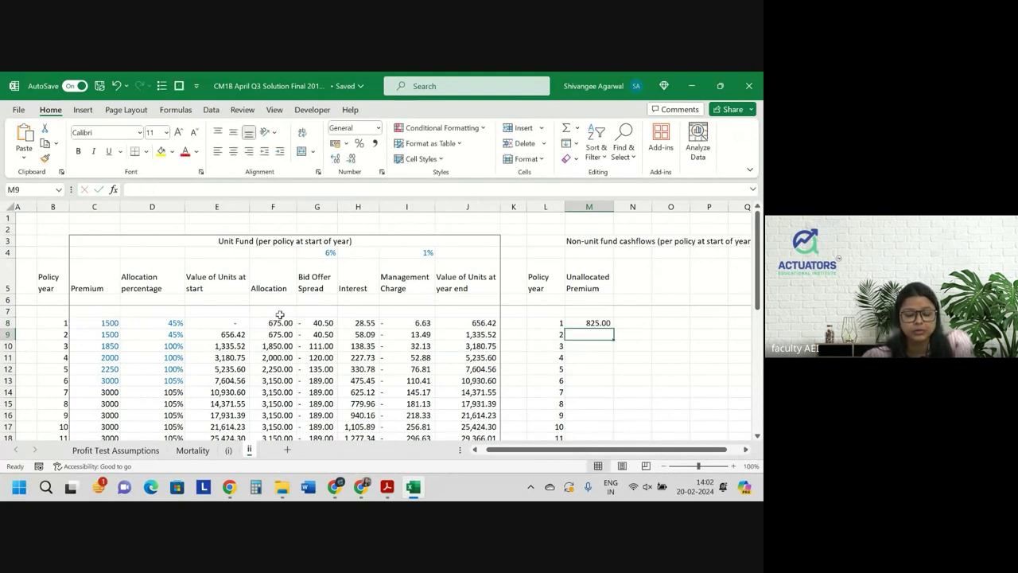
Review the year-1 and year-2 allocation formulas and the year-1 premium value
{"action": "double_click", "coordinate": [280, 318]}
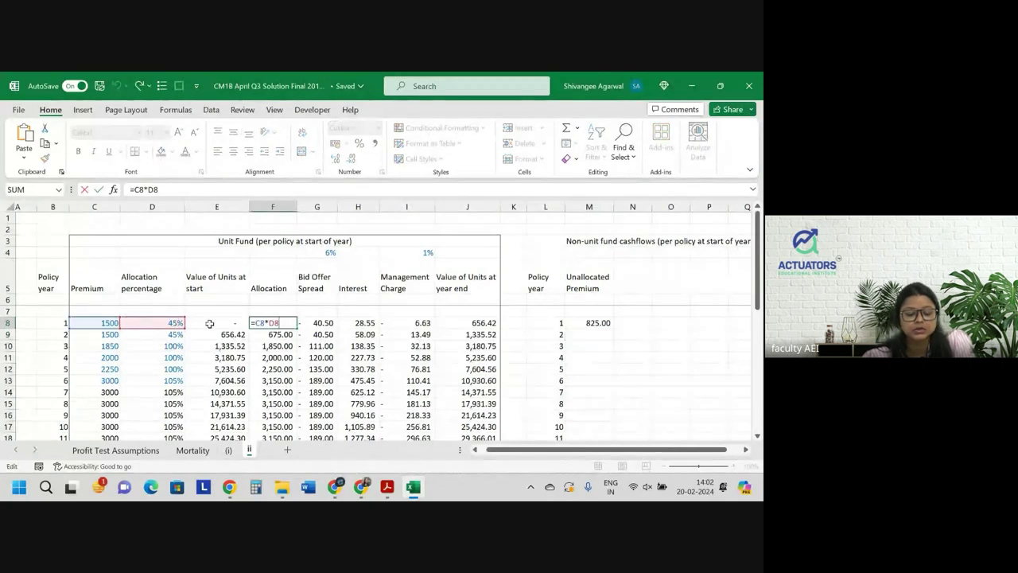
{"action": "key", "text": "Return"}
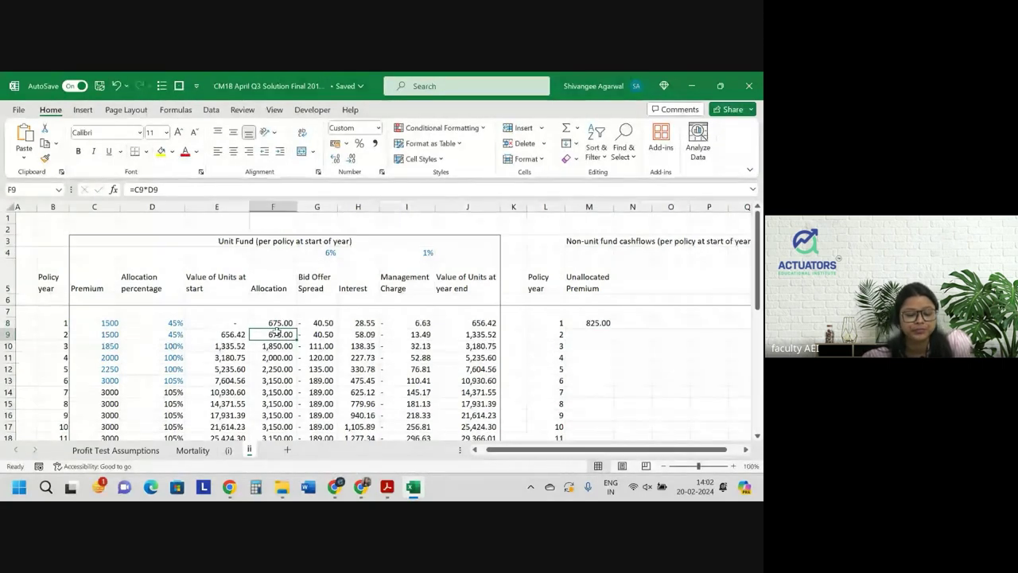
{"action": "double_click", "coordinate": [276, 330]}
{"action": "key", "text": "Return"}
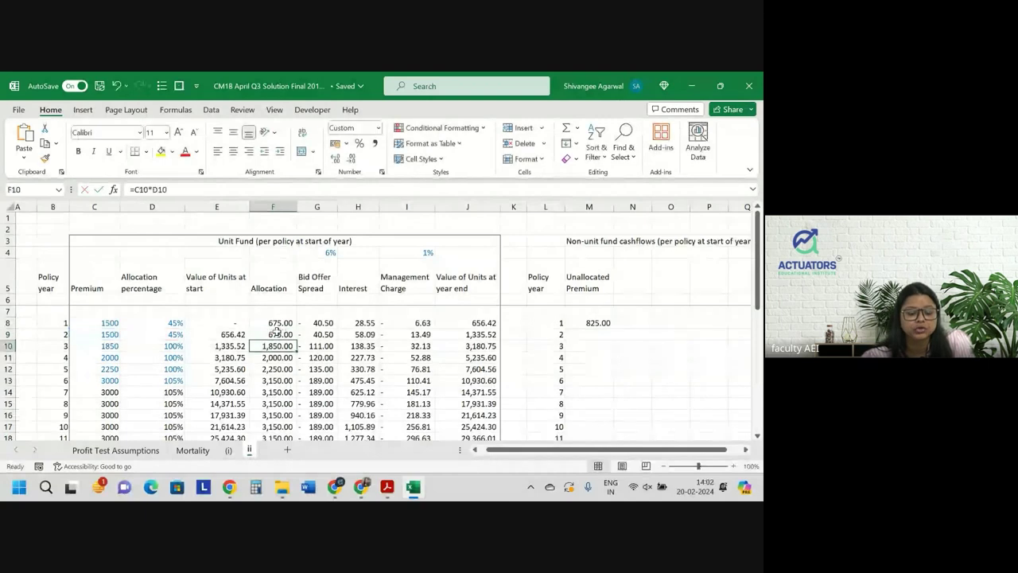
{"action": "left_click", "coordinate": [100, 322]}
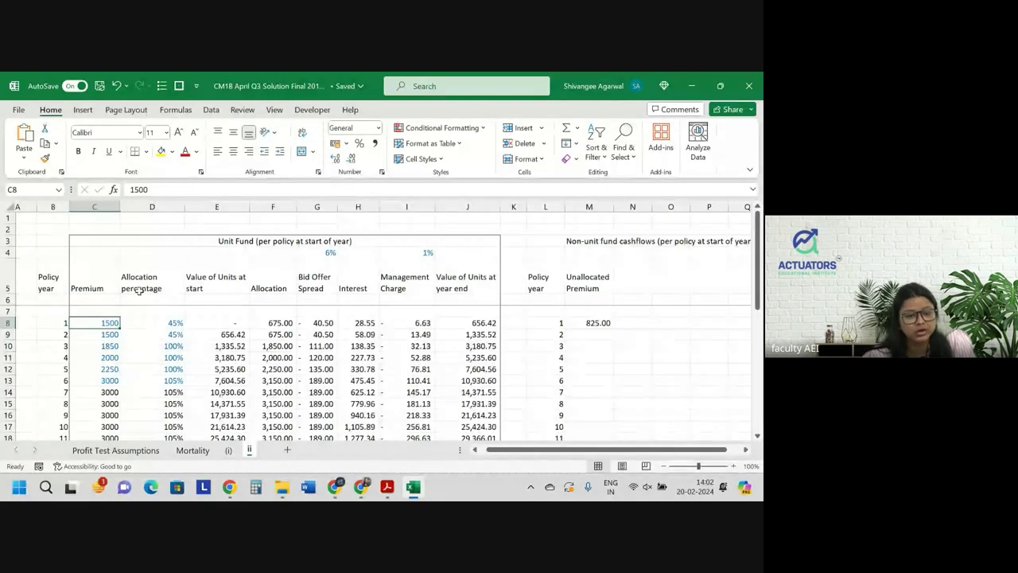
Copy M8 down to M32, giving 825 for years 1–2 and -150 from year 6
{"action": "left_click", "coordinate": [590, 323]}
{"action": "double_click", "coordinate": [614, 329]}
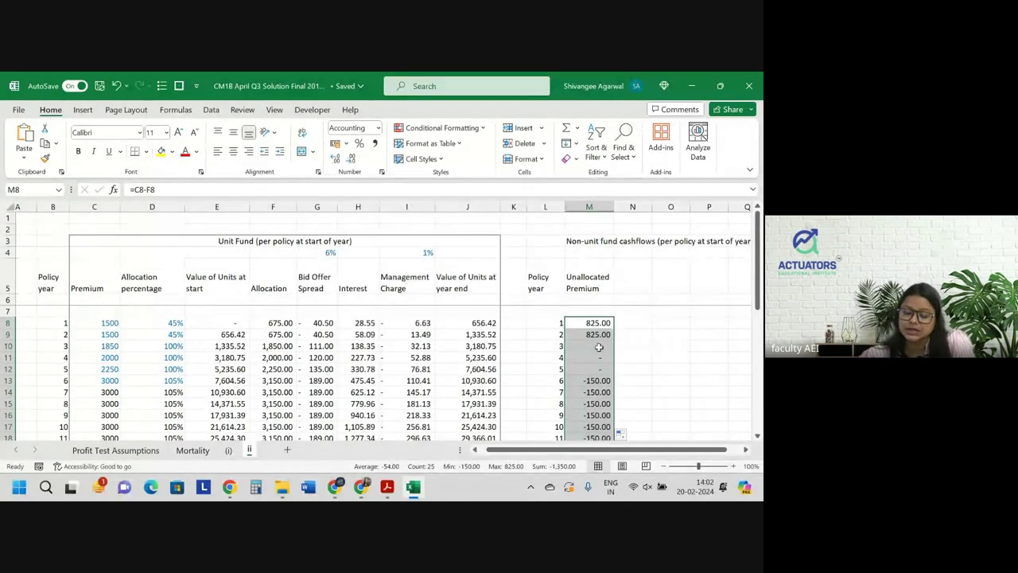
{"action": "scroll", "coordinate": [598, 345], "scroll_direction": "down", "scroll_amount": 5}
{"action": "scroll", "coordinate": [598, 346], "scroll_direction": "down", "scroll_amount": 3}
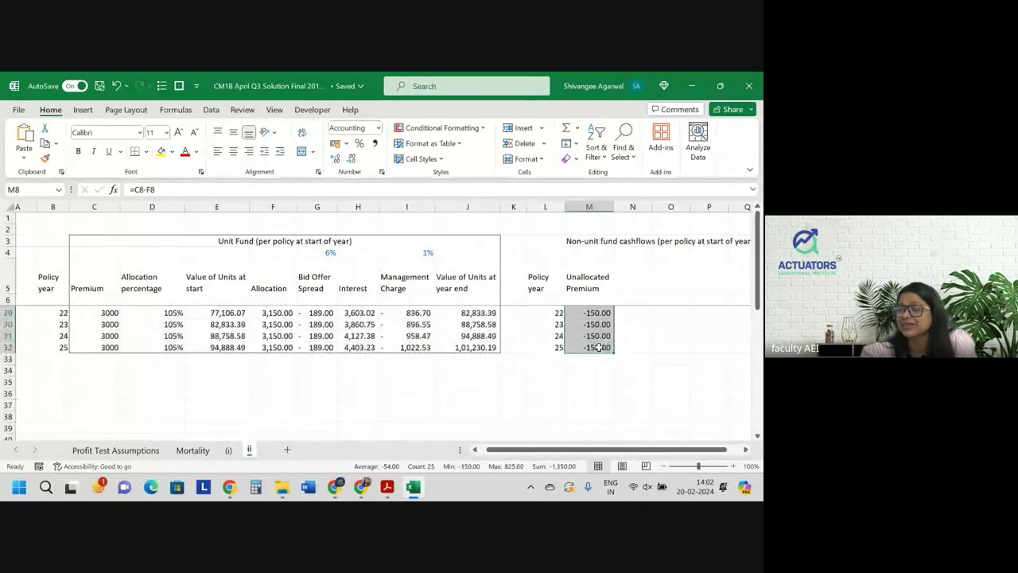
{"action": "scroll", "coordinate": [599, 347], "scroll_direction": "up", "scroll_amount": 3}
{"action": "scroll", "coordinate": [598, 346], "scroll_direction": "up", "scroll_amount": 1}
{"action": "scroll", "coordinate": [598, 347], "scroll_direction": "up", "scroll_amount": 1}
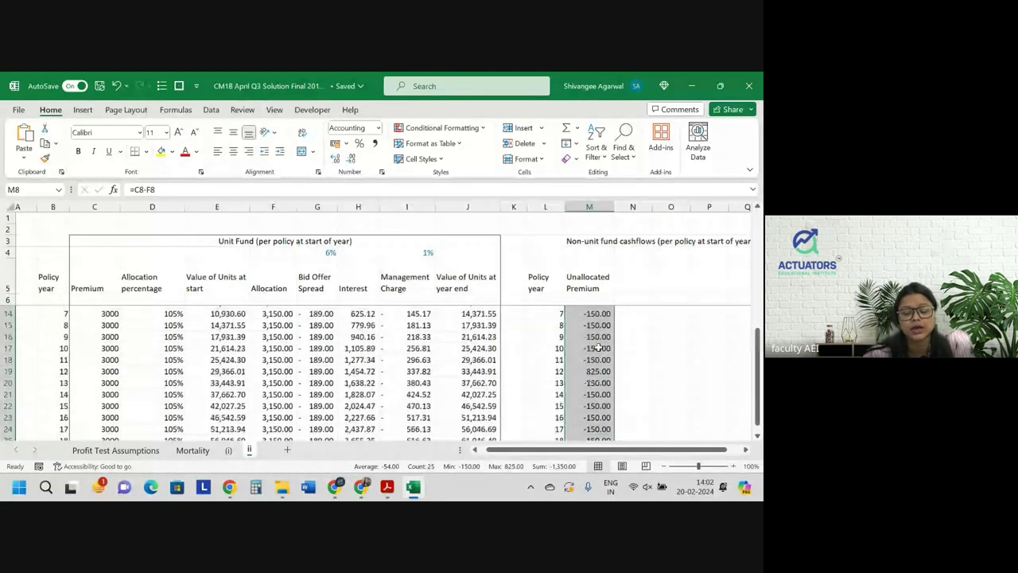
{"action": "scroll", "coordinate": [598, 347], "scroll_direction": "up", "scroll_amount": 2}
{"action": "scroll", "coordinate": [598, 347], "scroll_direction": "up", "scroll_amount": 2}
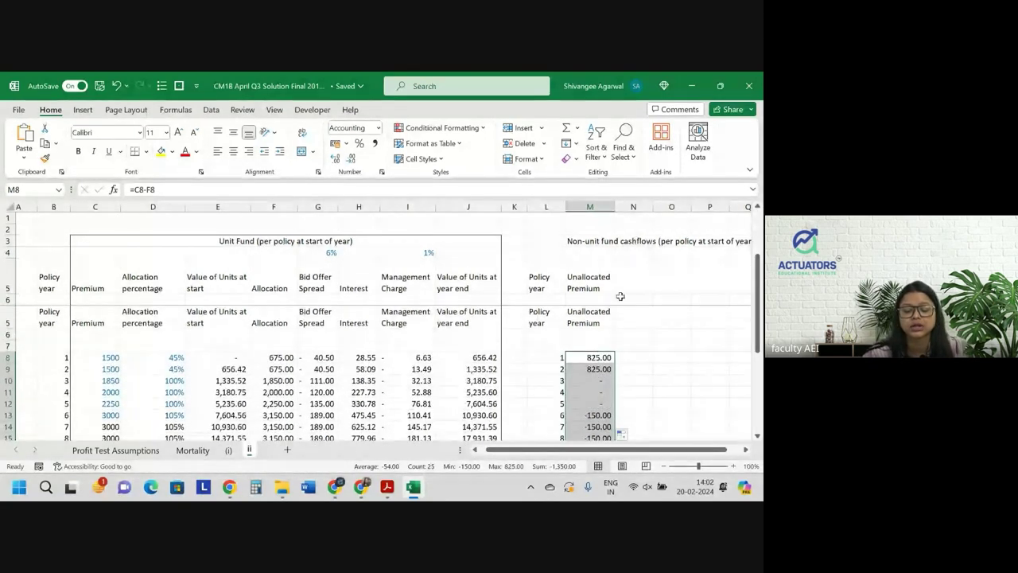
{"action": "scroll", "coordinate": [588, 347], "scroll_direction": "down", "scroll_amount": 1}
{"action": "scroll", "coordinate": [588, 347], "scroll_direction": "down", "scroll_amount": 1}
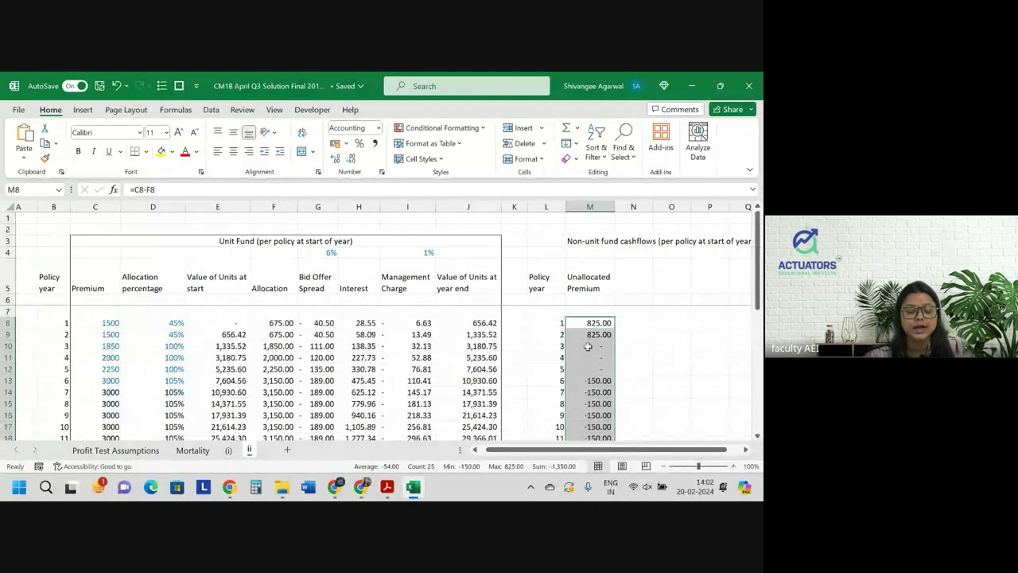
{"action": "left_click", "coordinate": [636, 285]}
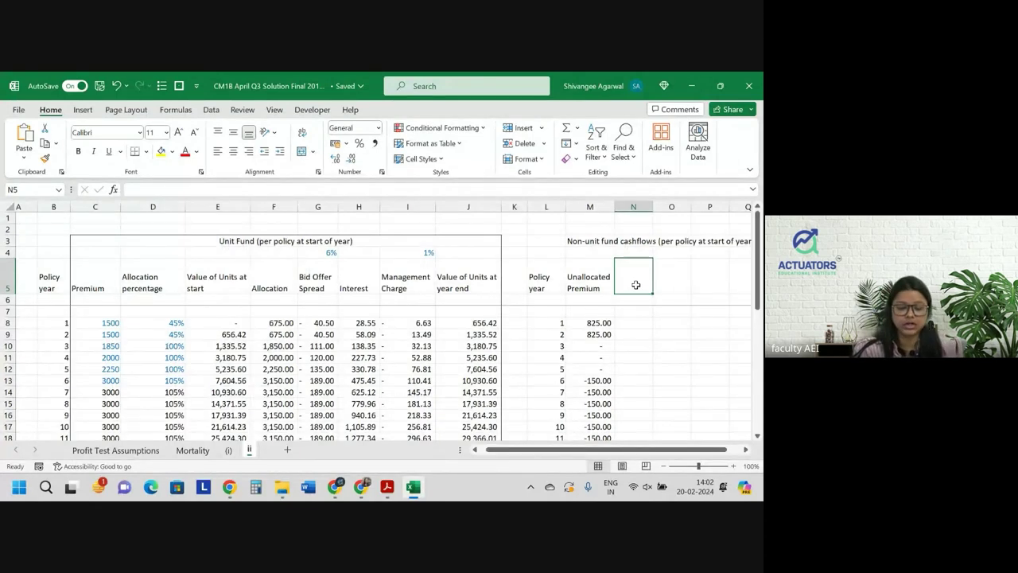
Type the heading 'Bid offer spread' in N5 beside Unallocated Premium
{"action": "type", "text": "Bid off"}
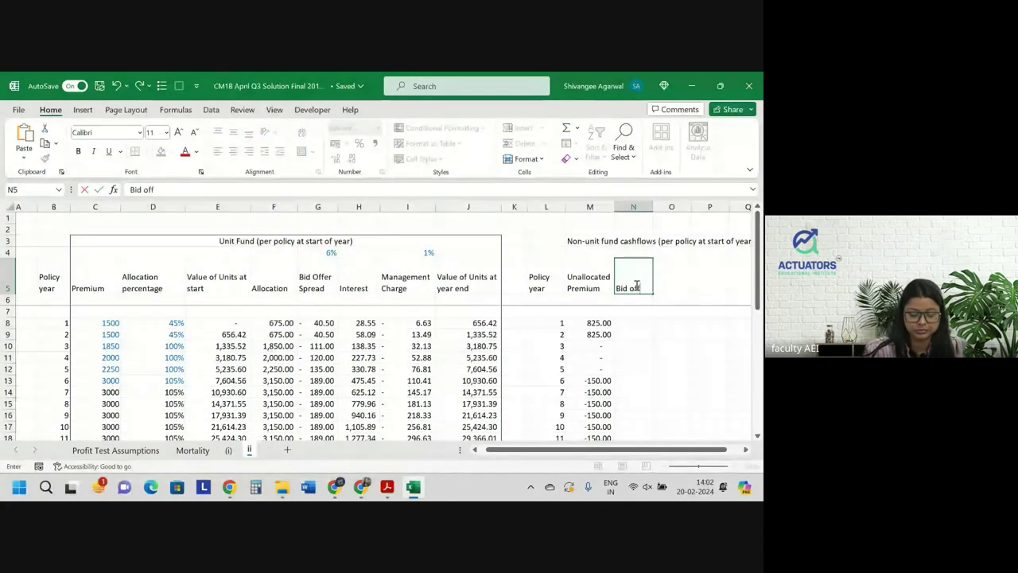
{"action": "type", "text": "er sp"}
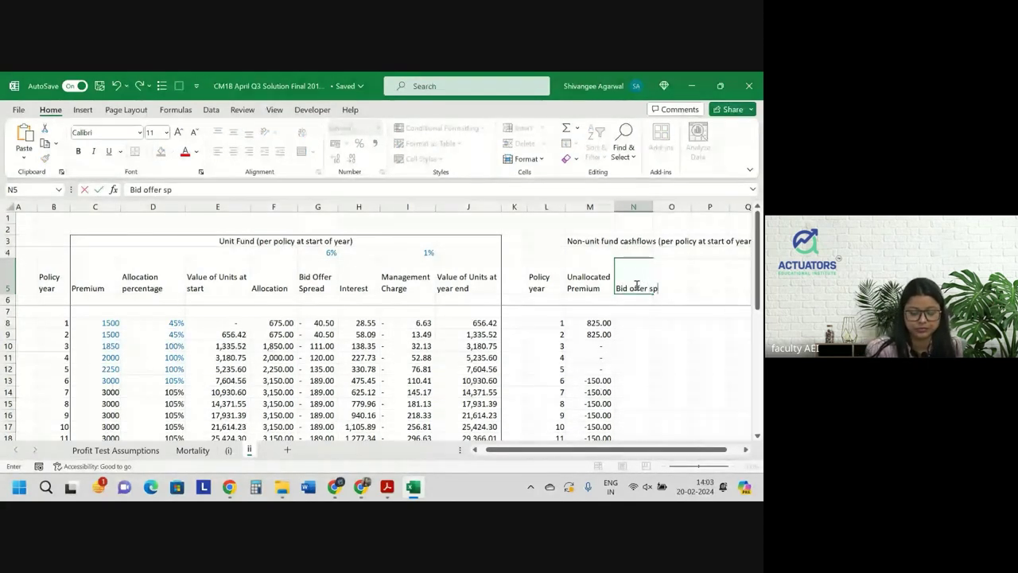
{"action": "type", "text": "read"}
{"action": "key", "text": "Return"}
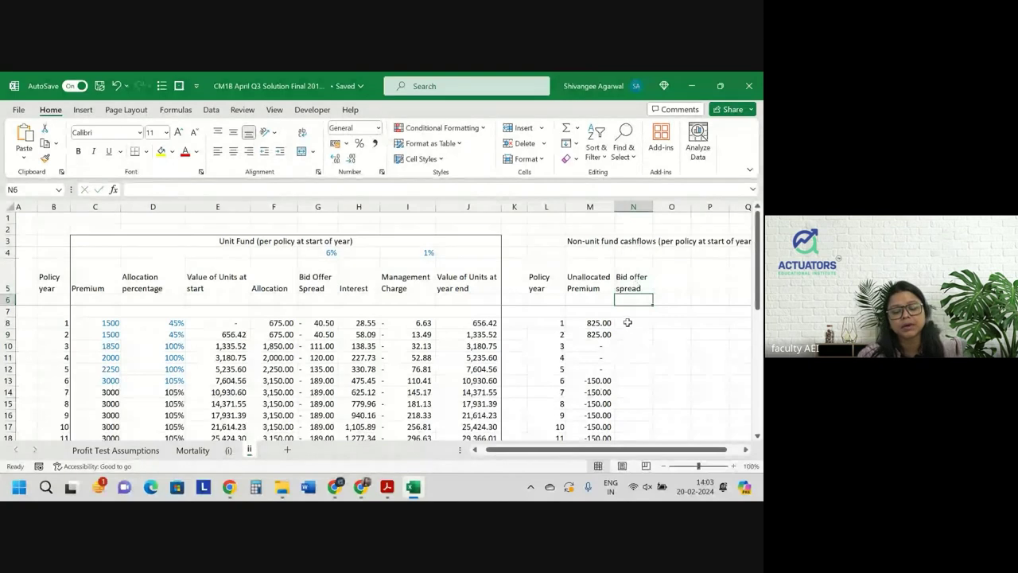
{"action": "left_click", "coordinate": [629, 321]}
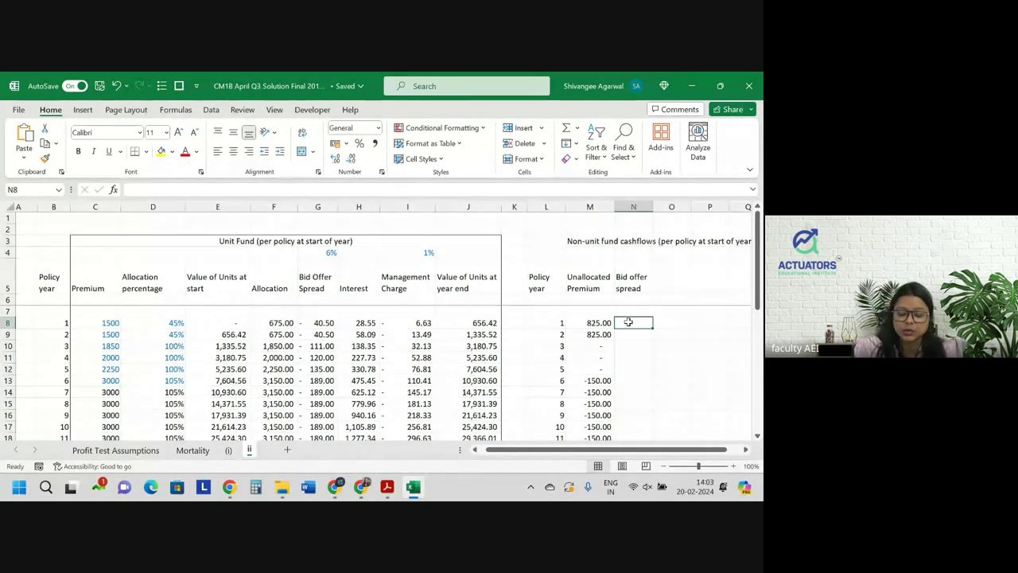
Enter a formula in N8 linking to the year-1 bid offer spread in G8
{"action": "type", "text": "-"}
{"action": "left_click", "coordinate": [328, 325]}
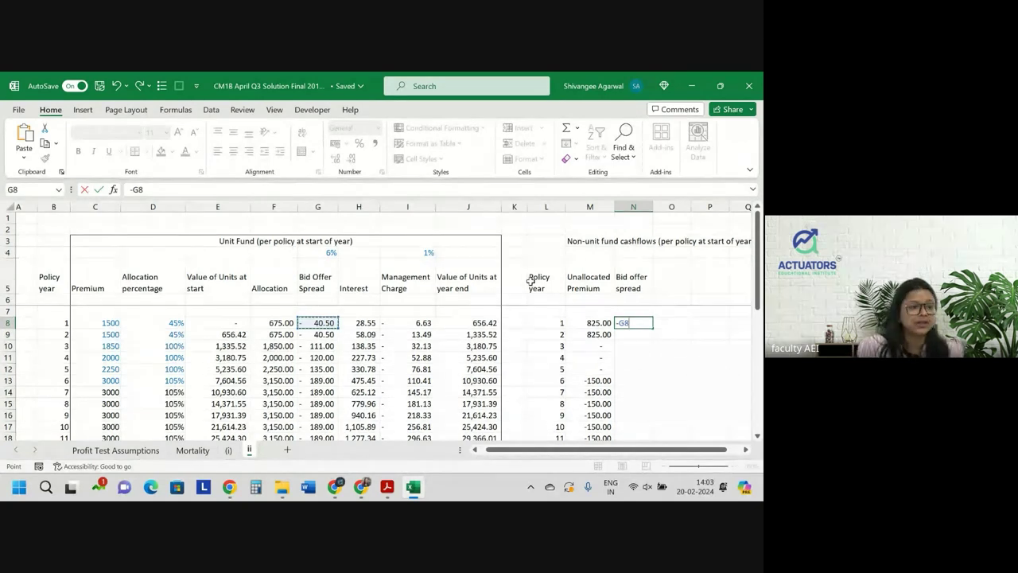
{"action": "key", "text": "Return"}
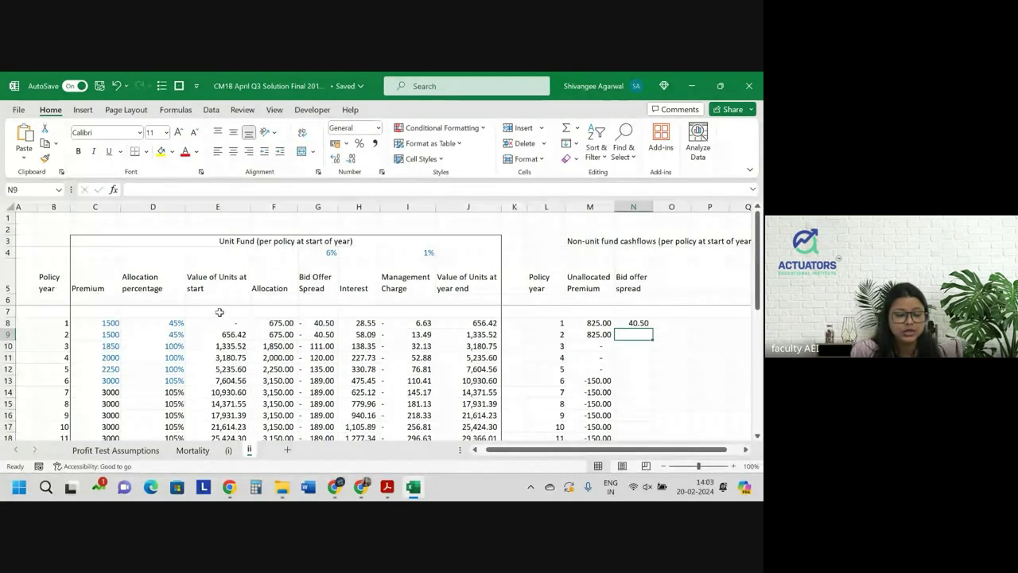
{"action": "left_click", "coordinate": [292, 337]}
{"action": "left_click", "coordinate": [344, 366]}
Remove the negative sign from G8's formula so it reads =$G$4*F8
{"action": "left_click", "coordinate": [324, 323]}
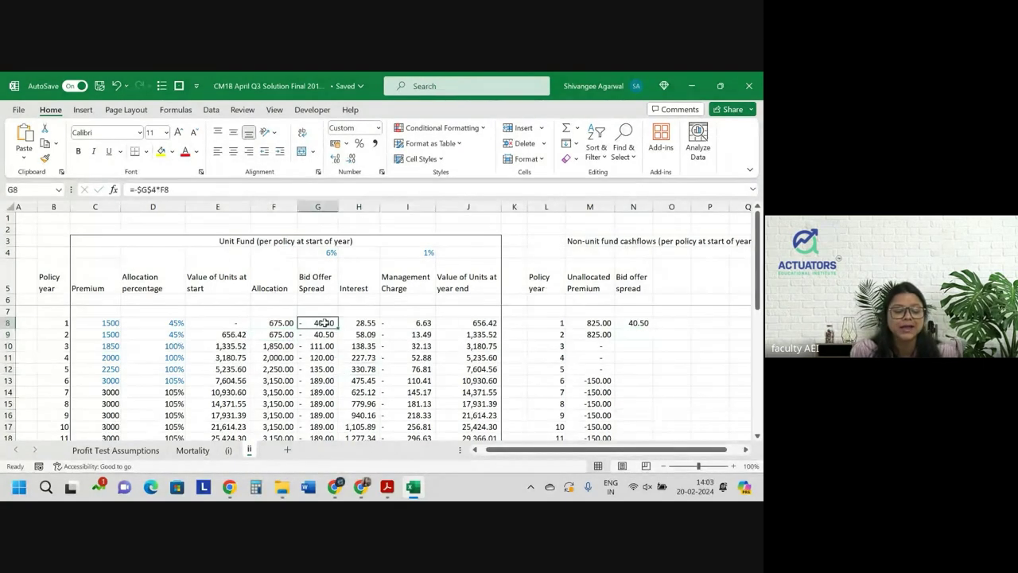
{"action": "left_click", "coordinate": [137, 190]}
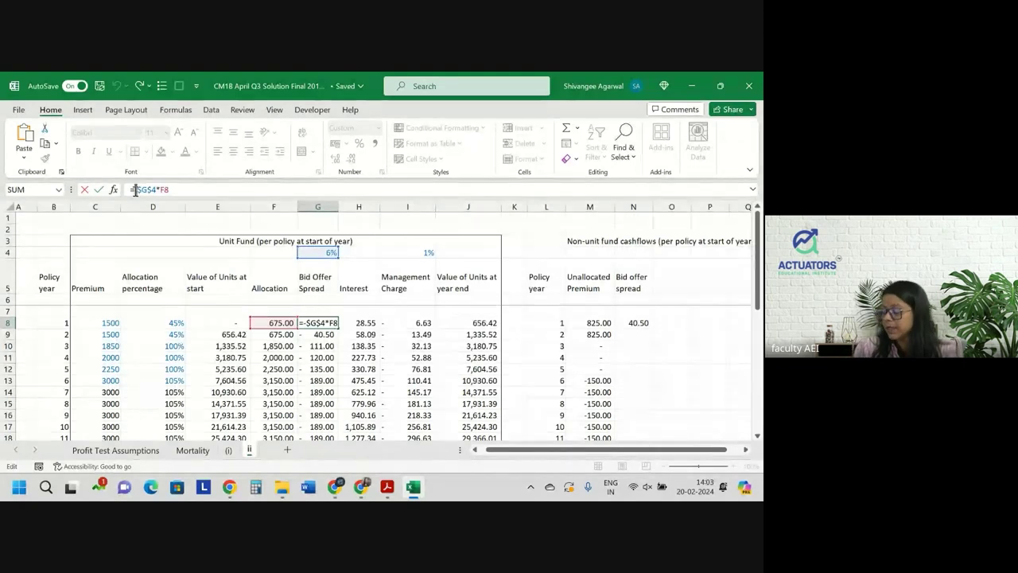
{"action": "left_click_drag", "start_coordinate": [135, 191], "coordinate": [148, 191]}
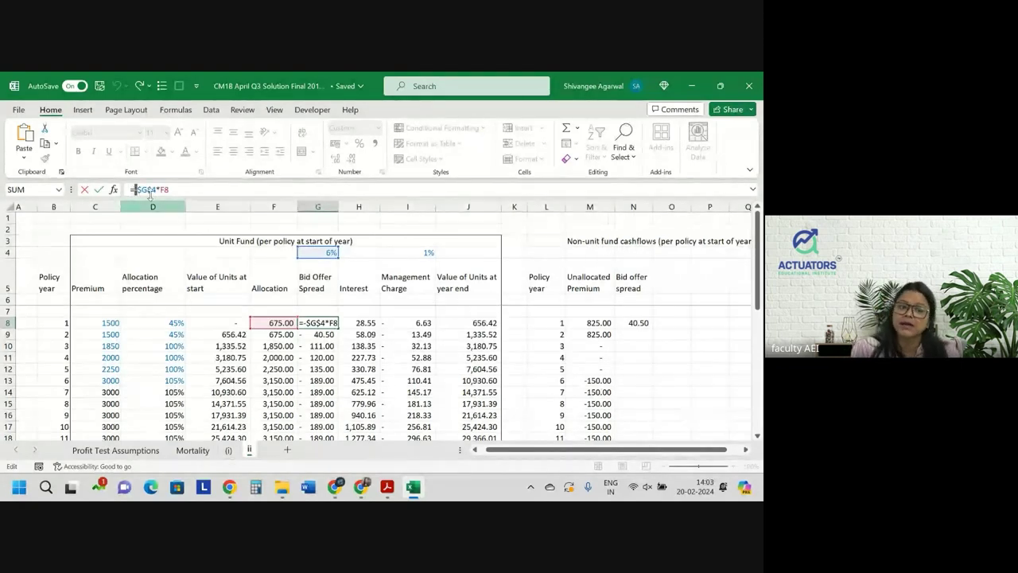
{"action": "left_click", "coordinate": [149, 191]}
{"action": "key", "text": "Return"}
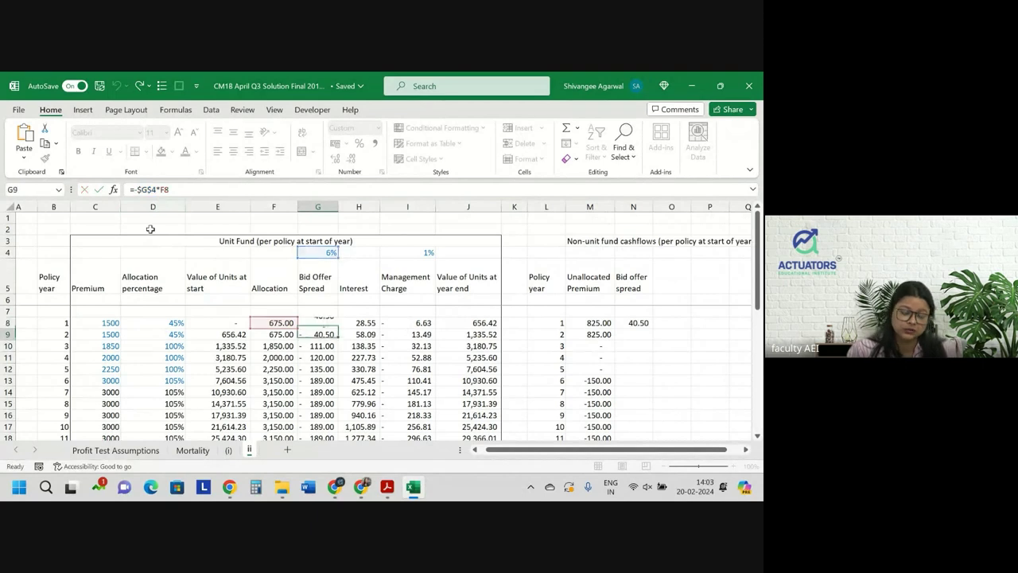
Copy N8 down column N, giving 40.50 in years 1–2 and 189.00 from year 6
{"action": "left_click", "coordinate": [636, 323]}
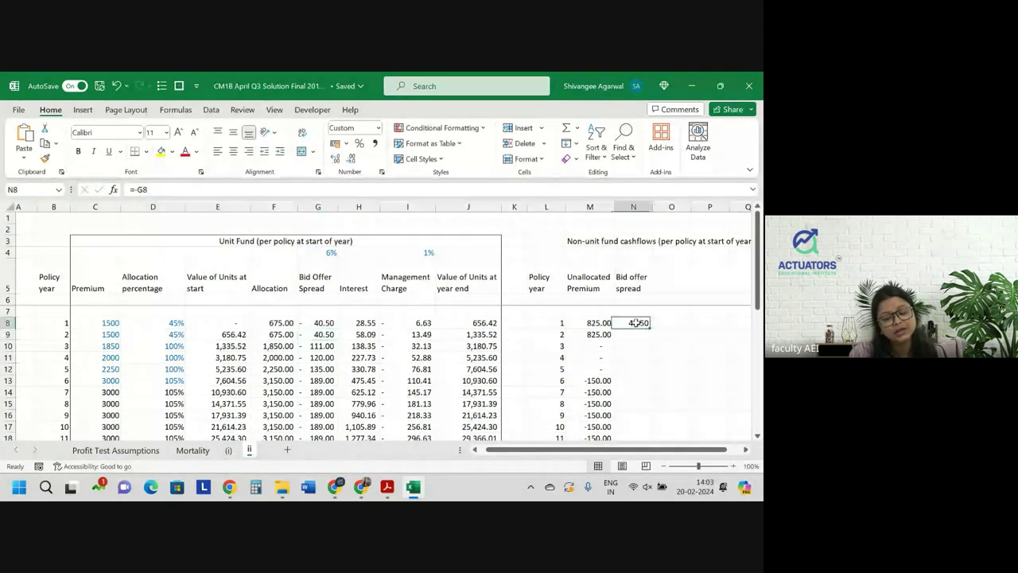
{"action": "double_click", "coordinate": [653, 329]}
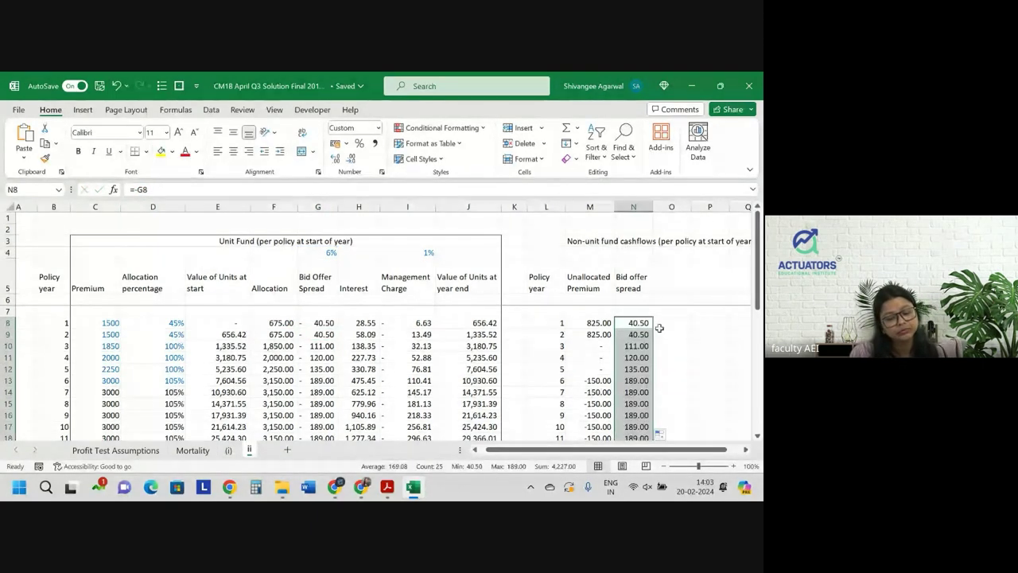
{"action": "left_click", "coordinate": [599, 323]}
{"action": "left_click", "coordinate": [646, 323]}
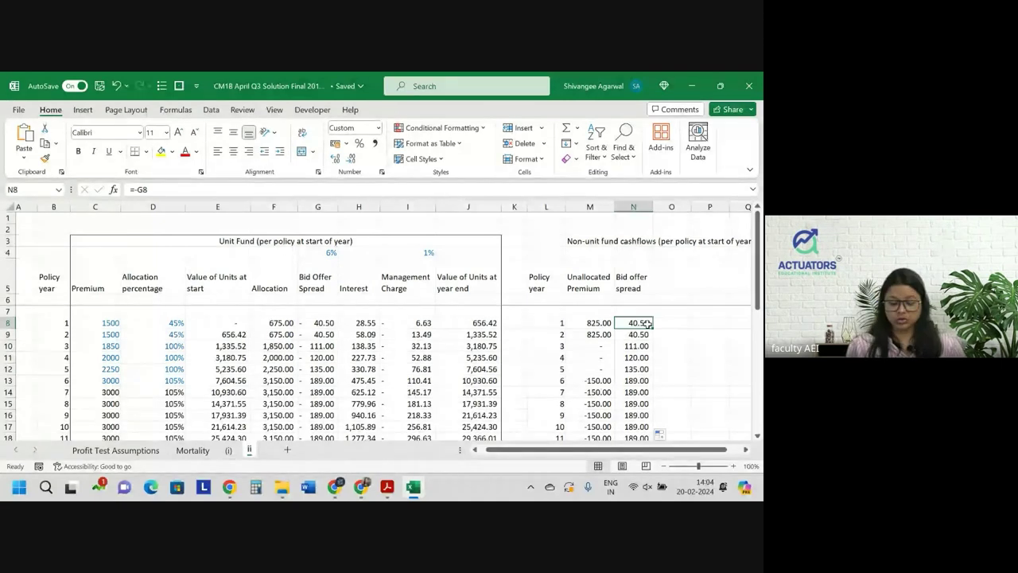
{"action": "scroll", "coordinate": [697, 289], "scroll_direction": "right", "scroll_amount": 4}
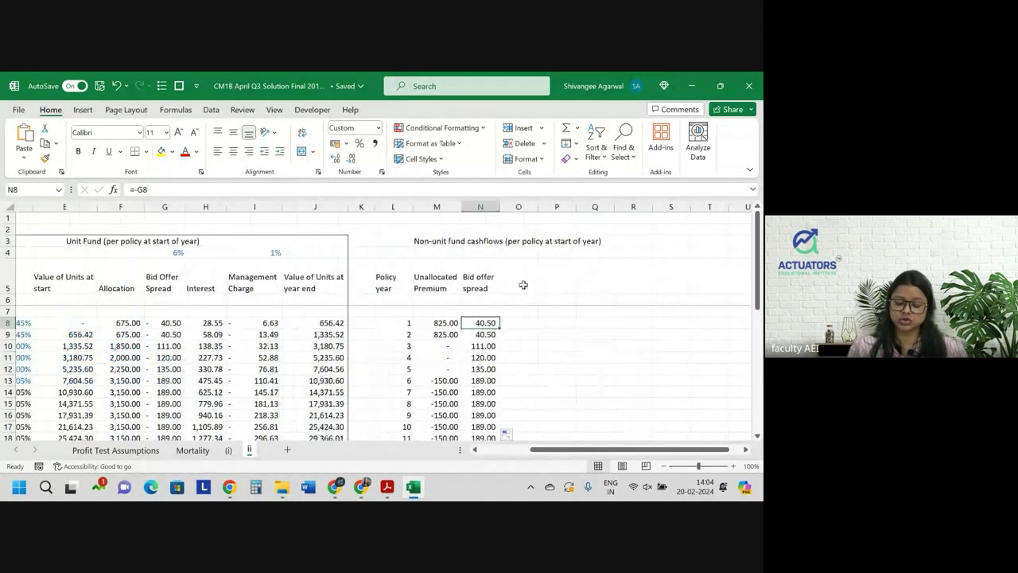
Merge two header cells as 'Commission' with 'Initial' and 'Renewal' sub-labels beneath
{"action": "left_click", "coordinate": [515, 281]}
{"action": "left_click_drag", "start_coordinate": [515, 282], "coordinate": [557, 283]}
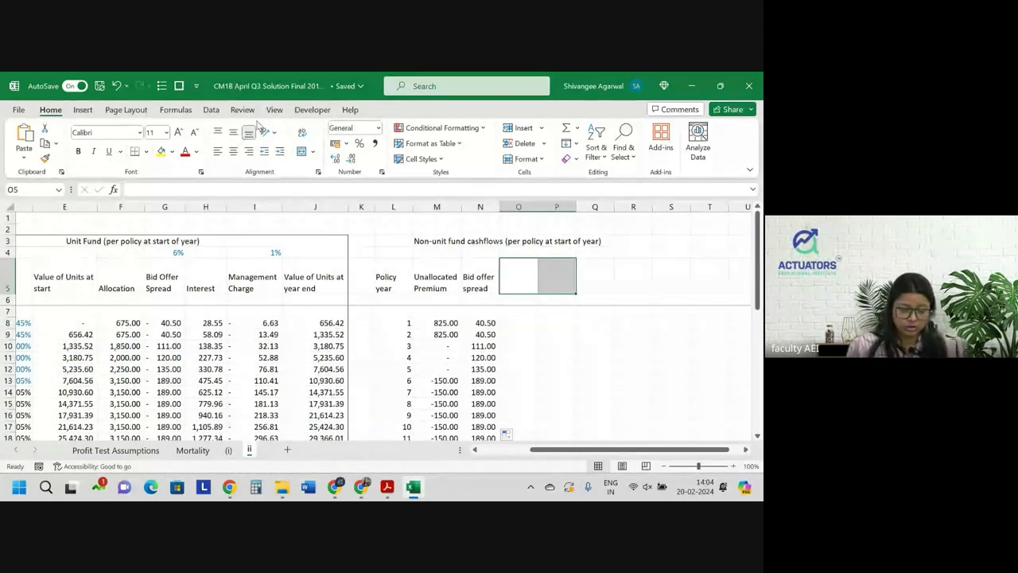
{"action": "left_click", "coordinate": [305, 154]}
{"action": "type", "text": "Commissio"}
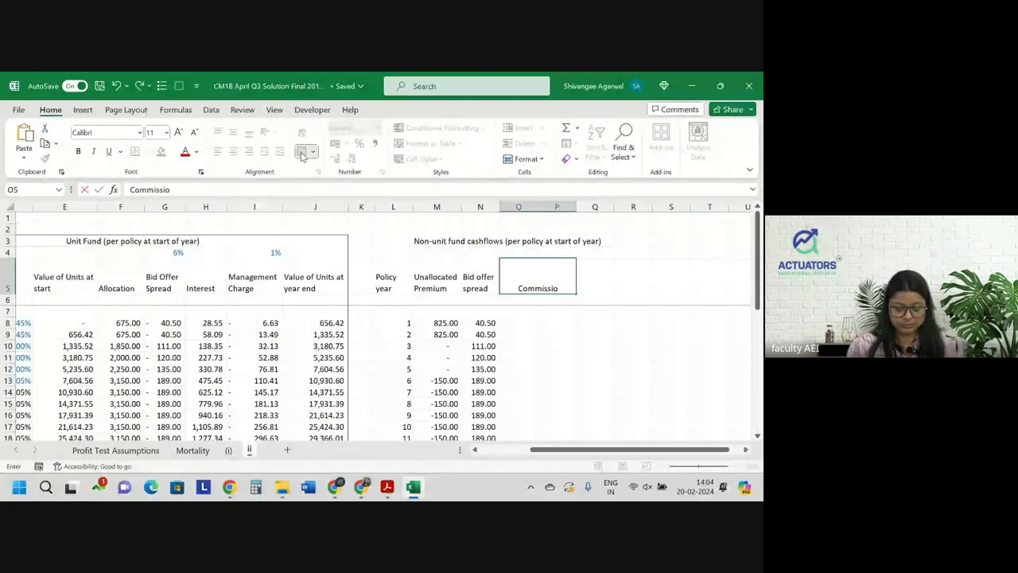
{"action": "type", "text": "n"}
{"action": "key", "text": "Return"}
{"action": "type", "text": "Init"}
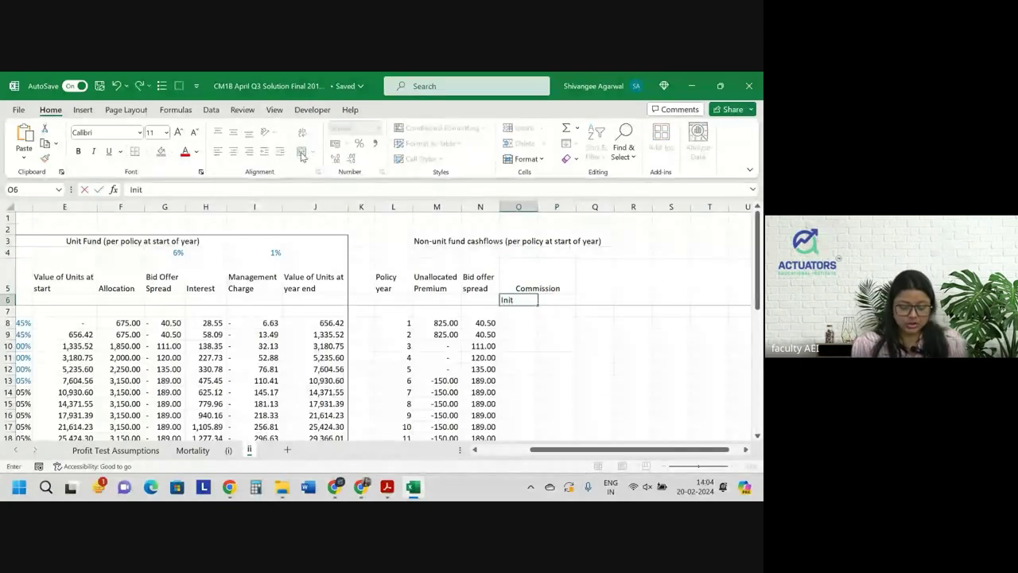
{"action": "type", "text": "ial"}
{"action": "key", "text": "Tab"}
{"action": "type", "text": "ren"}
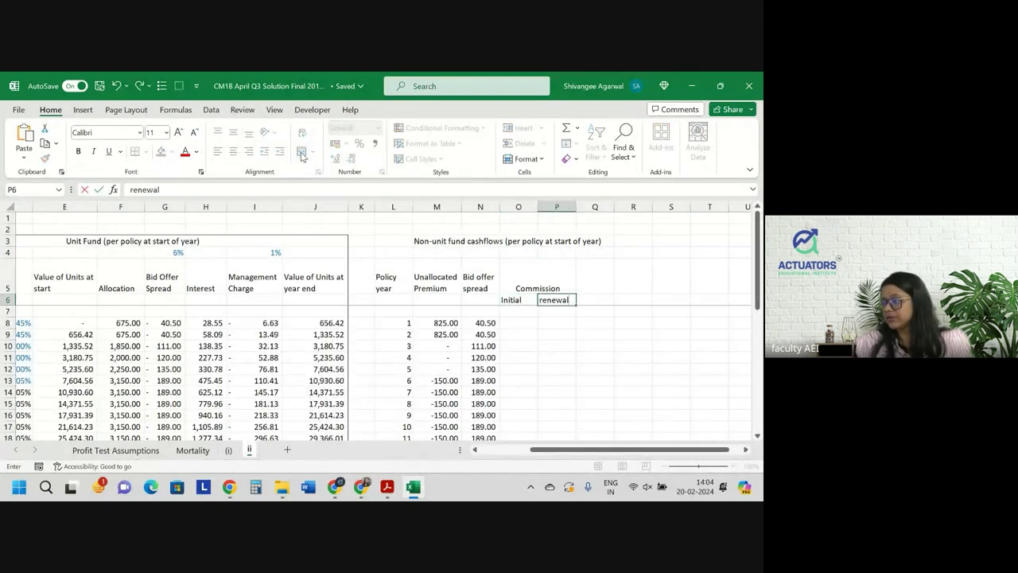
{"action": "key", "text": "BackSpace"}
{"action": "key", "text": "BackSpace"}
{"action": "key", "text": "BackSpace"}
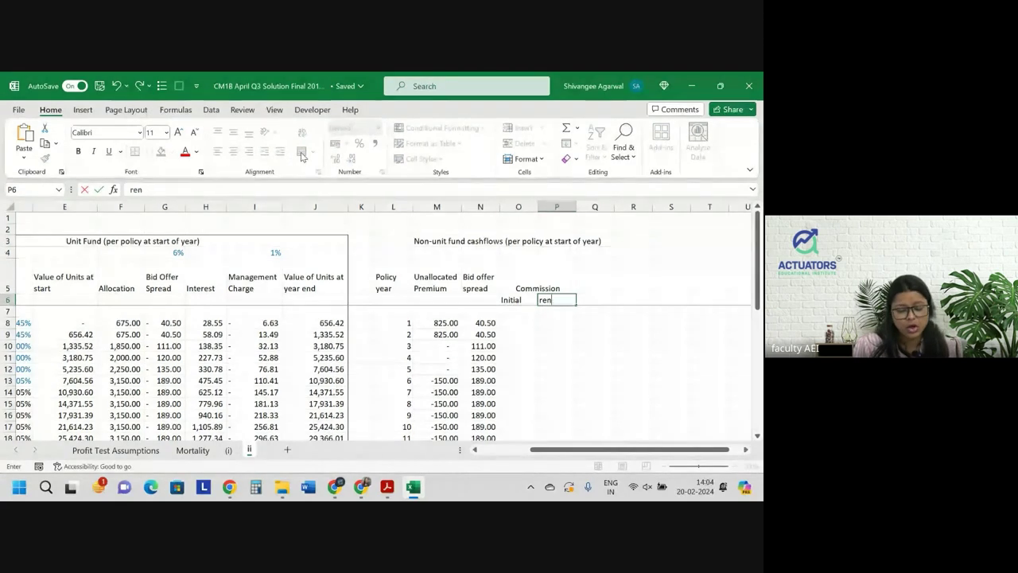
{"action": "key", "text": "BackSpace"}
{"action": "key", "text": "BackSpace"}
{"action": "key", "text": "BackSpace"}
{"action": "type", "text": "Re"}
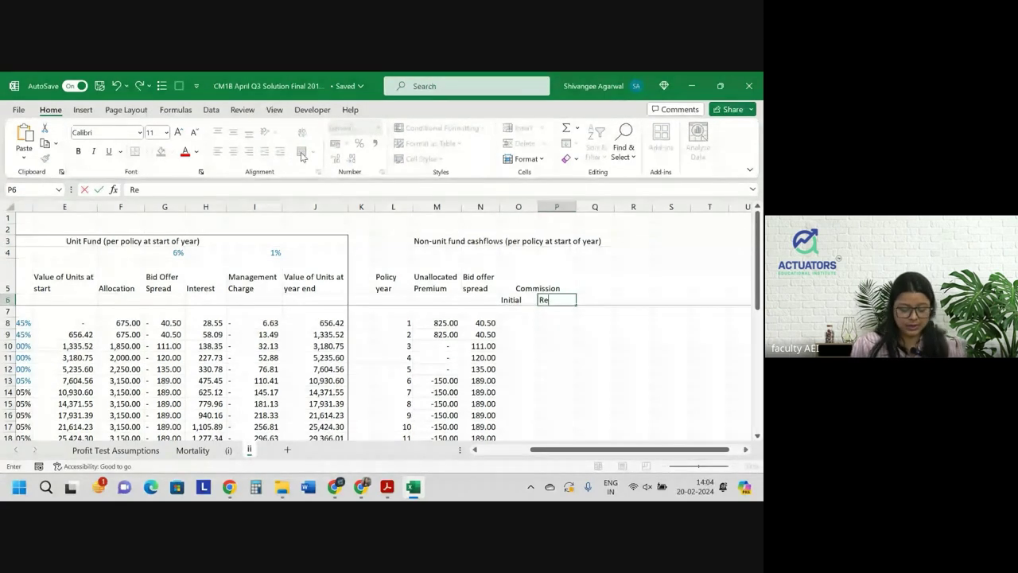
{"action": "type", "text": "newa"}
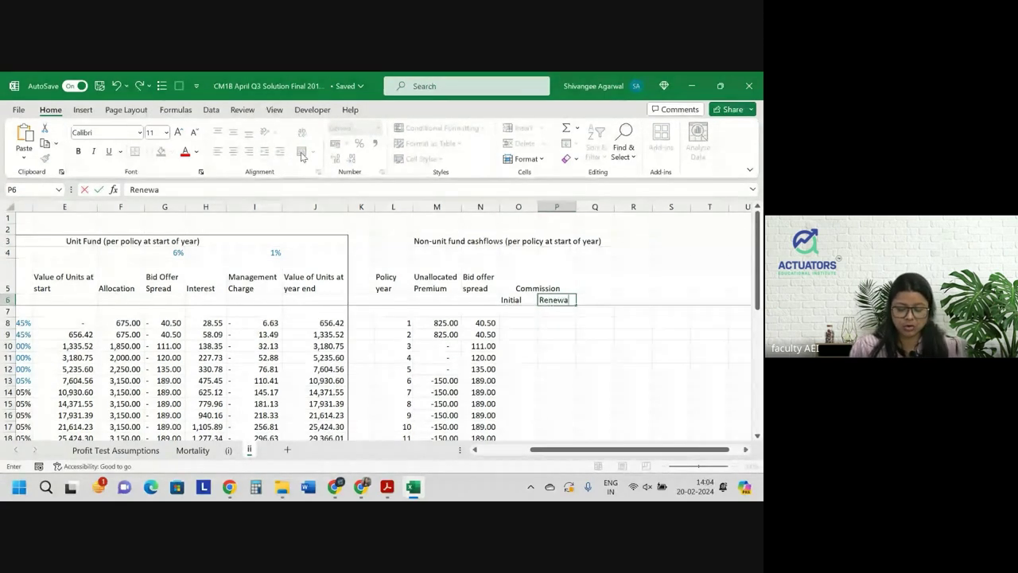
{"action": "key", "text": "Return"}
Replace that with a single unmerged 'Commission' heading in O5 and widen column O
{"action": "key", "text": "ctrl+z"}
{"action": "key", "text": "ctrl+z"}
{"action": "key", "text": "ctrl+z"}
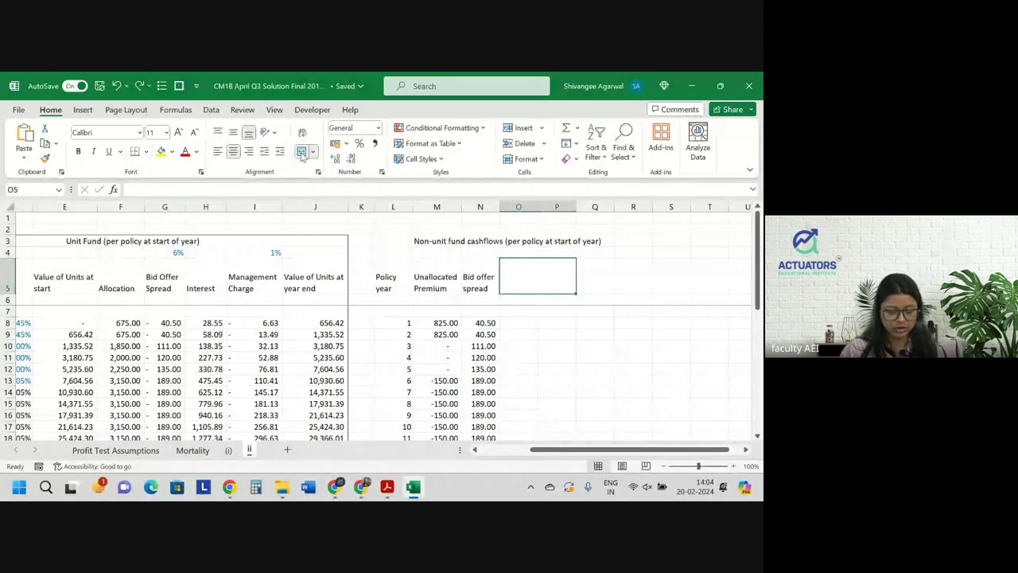
{"action": "left_click", "coordinate": [302, 152]}
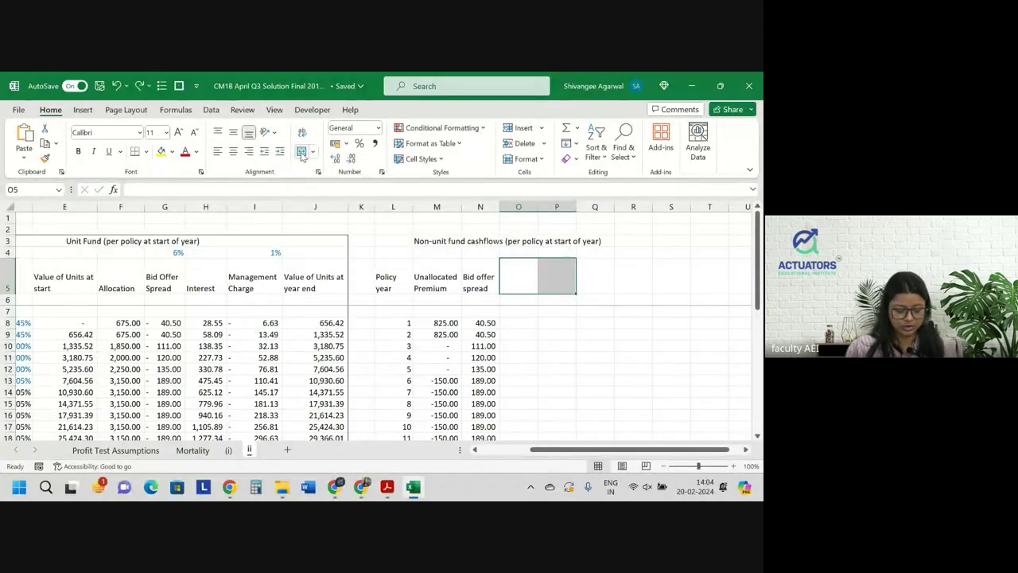
{"action": "key", "text": "shift+Left"}
{"action": "type", "text": "Commi"}
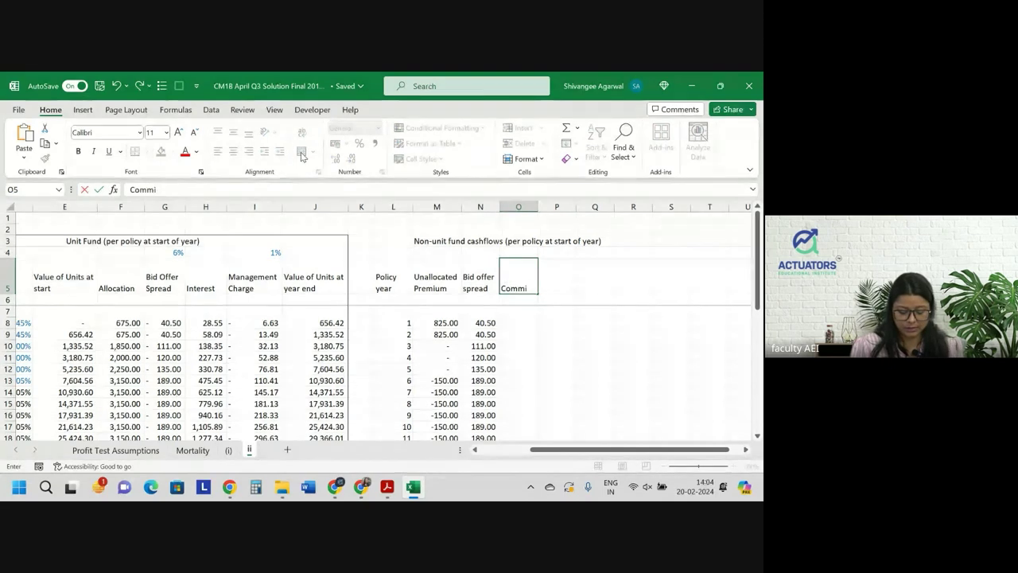
{"action": "type", "text": "ssion"}
{"action": "key", "text": "Return"}
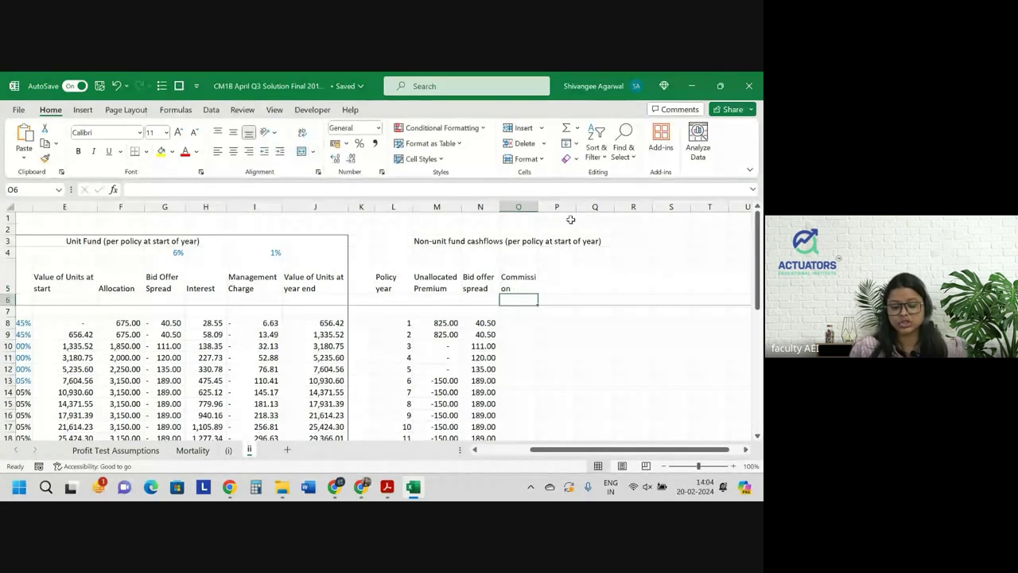
{"action": "left_click_drag", "start_coordinate": [538, 206], "coordinate": [544, 206]}
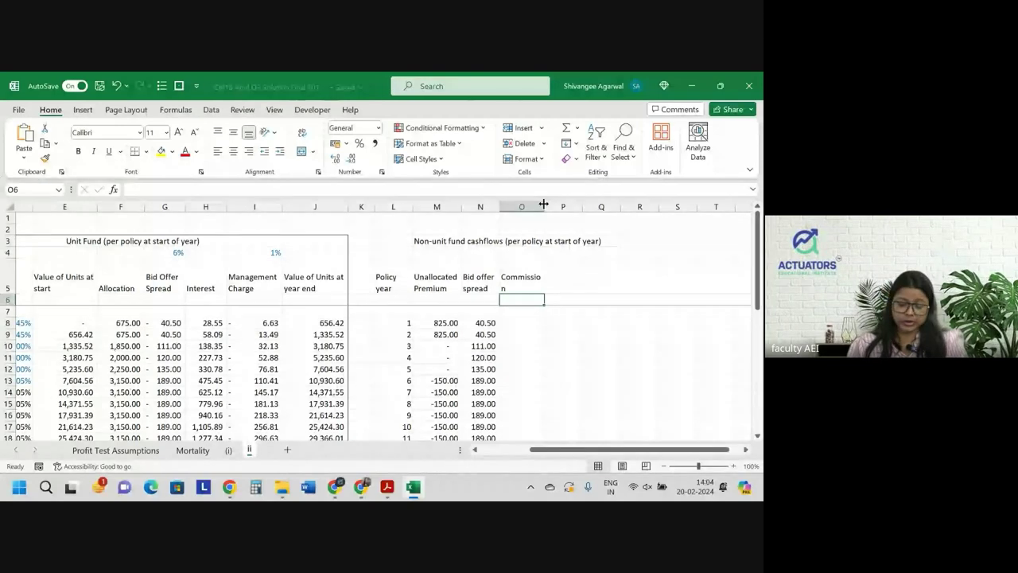
{"action": "key", "text": "Down"}
{"action": "key", "text": "Down"}
Enter =Initial_commission*ii!C8 in O8, giving 375 for year 1
{"action": "type", "text": "="}
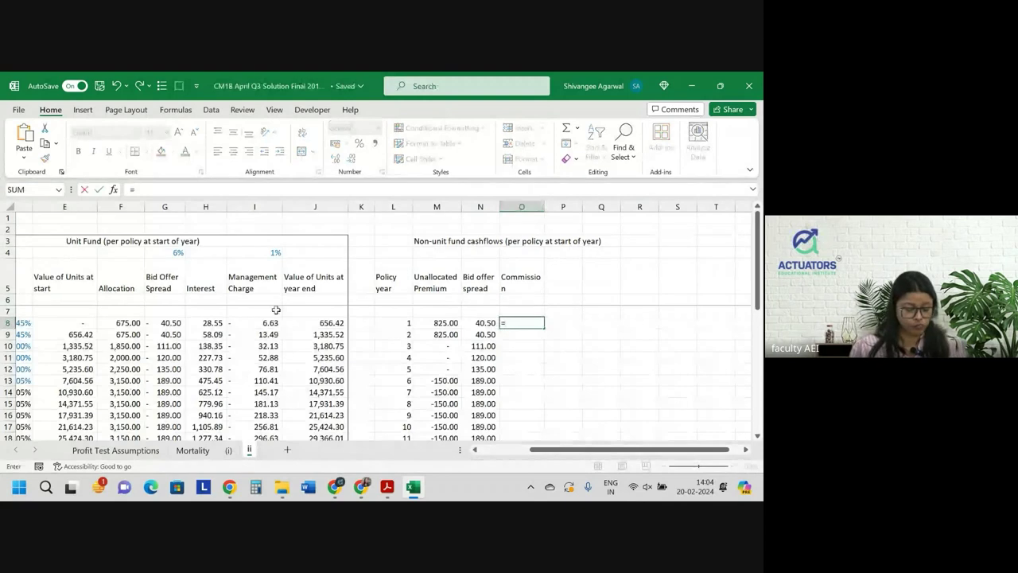
{"action": "left_click", "coordinate": [132, 452]}
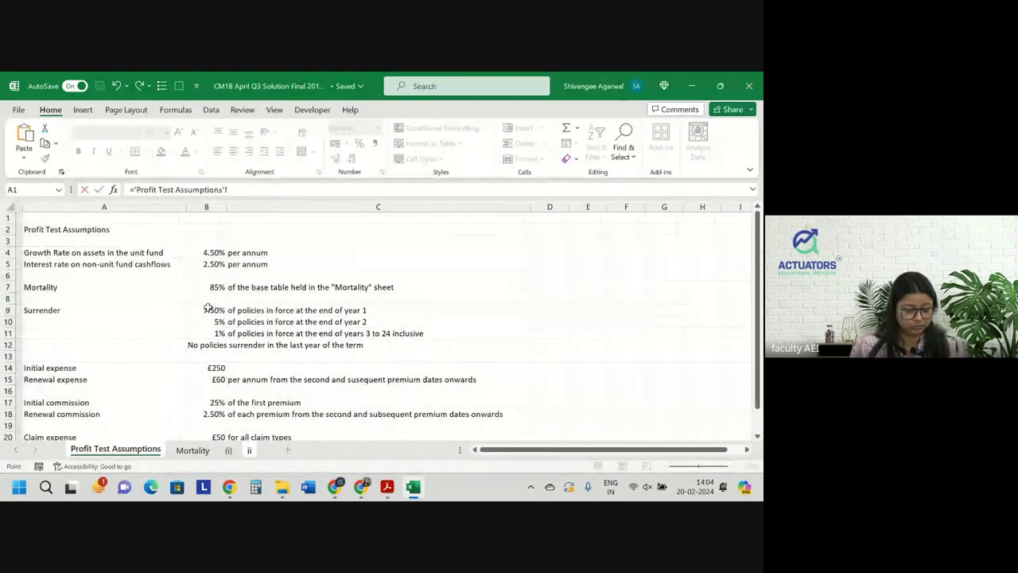
{"action": "scroll", "coordinate": [207, 306], "scroll_direction": "down", "scroll_amount": 2}
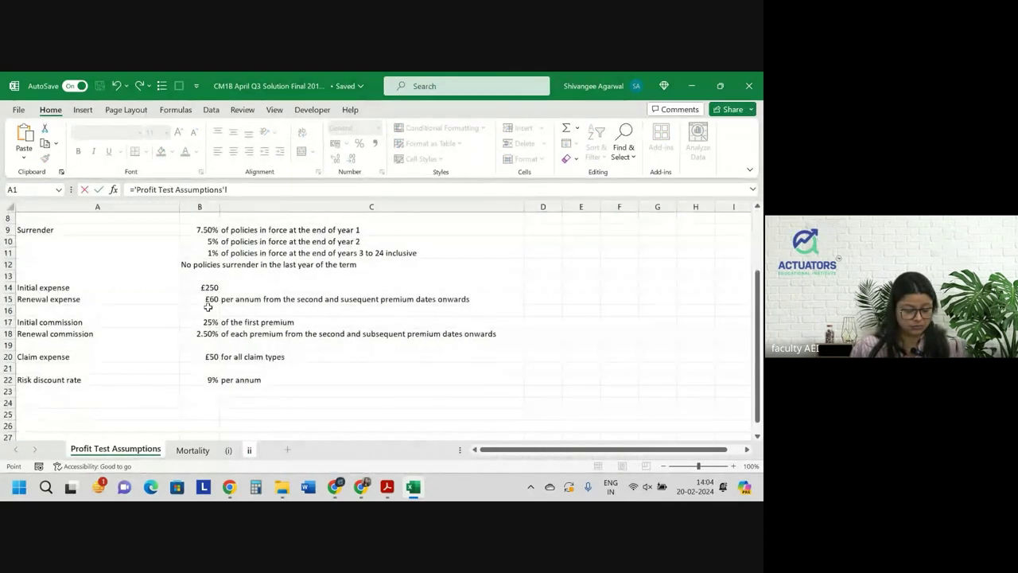
{"action": "left_click", "coordinate": [207, 322]}
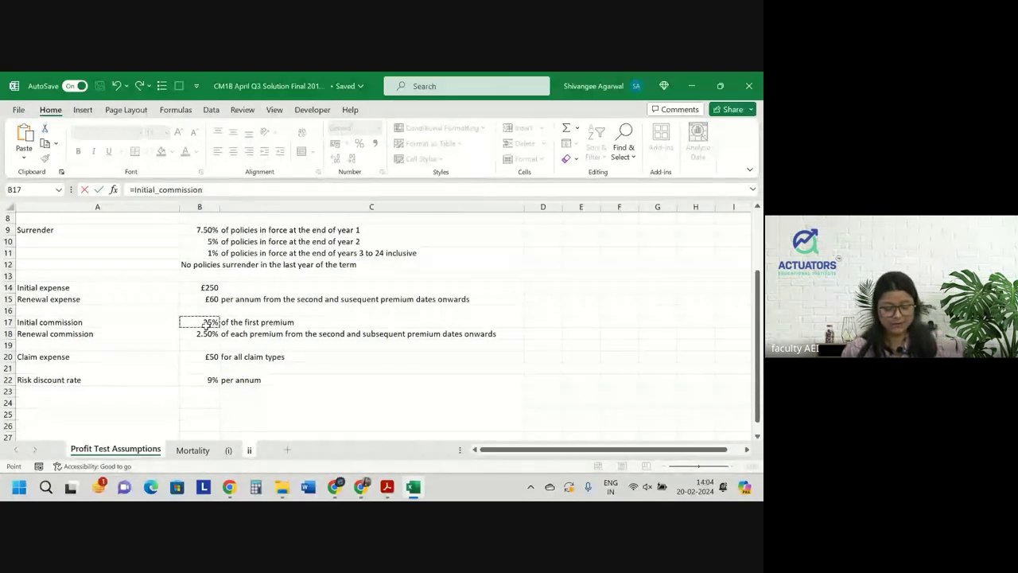
{"action": "type", "text": "*"}
{"action": "left_click", "coordinate": [251, 450]}
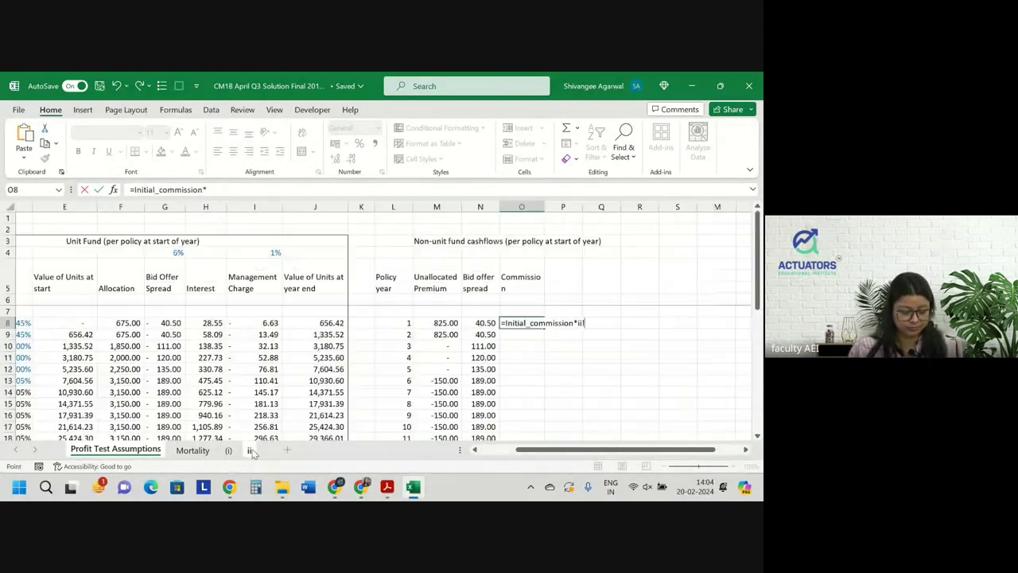
{"action": "scroll", "coordinate": [267, 348], "scroll_direction": "left", "scroll_amount": 3}
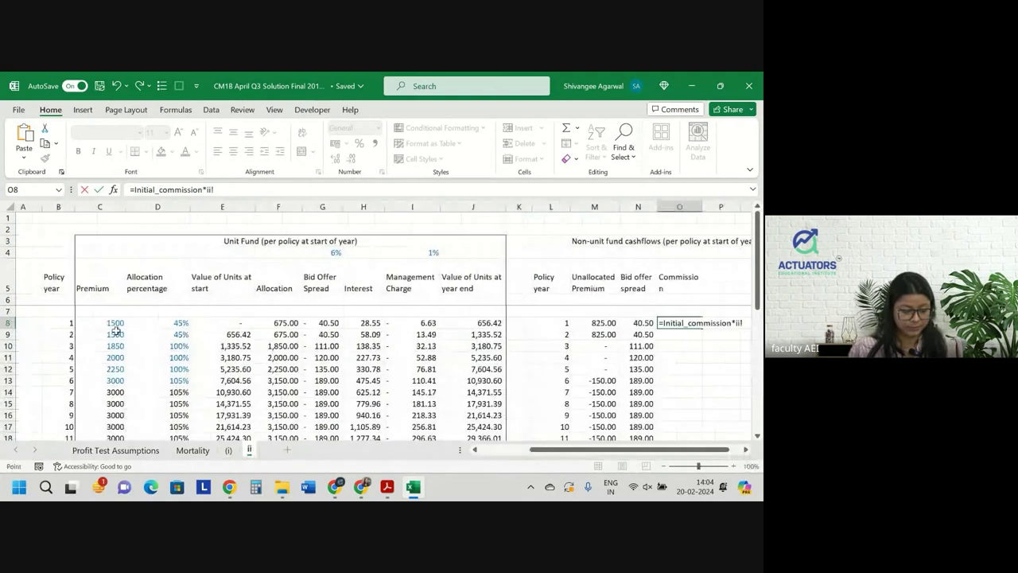
{"action": "left_click", "coordinate": [103, 322]}
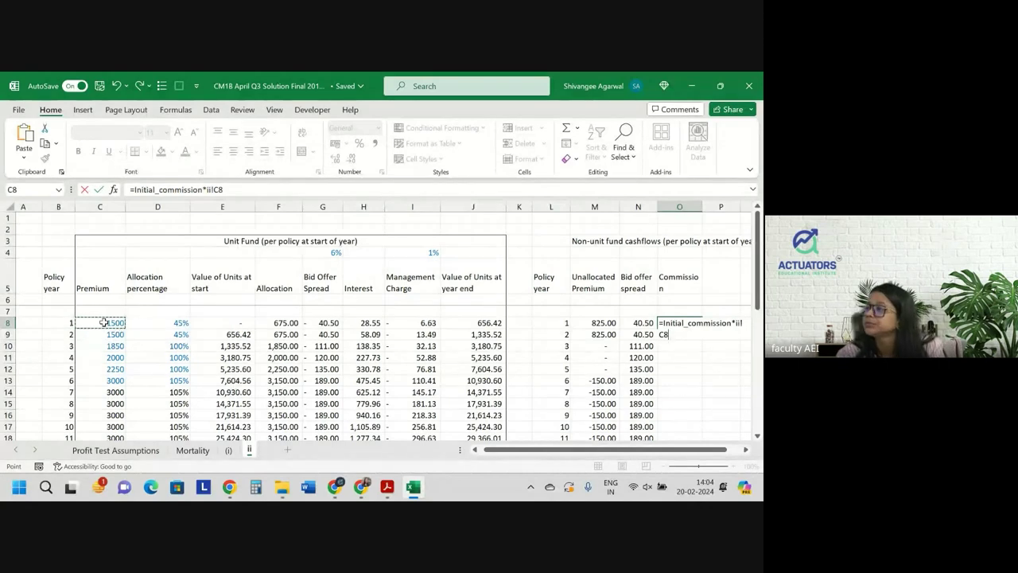
{"action": "key", "text": "Return"}
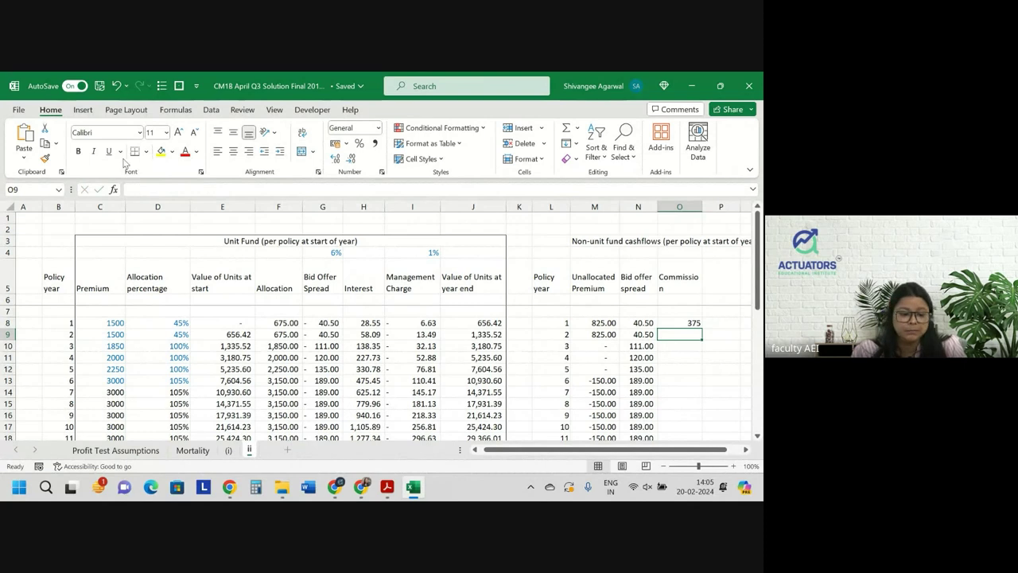
Fill O8 yellow and clear the stray yellow fill from O9
{"action": "left_click", "coordinate": [160, 151]}
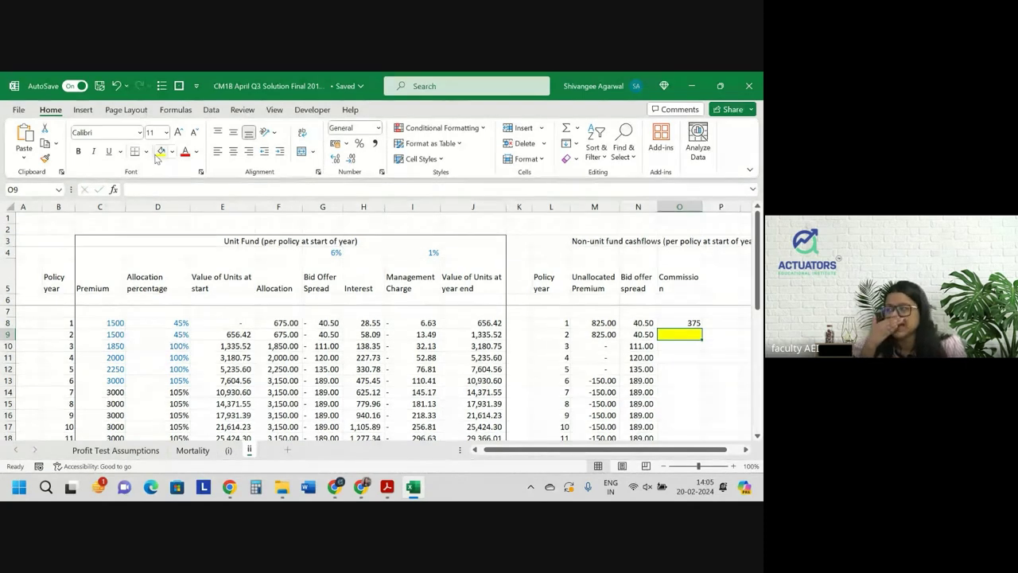
{"action": "key", "text": "Up"}
{"action": "left_click", "coordinate": [159, 151]}
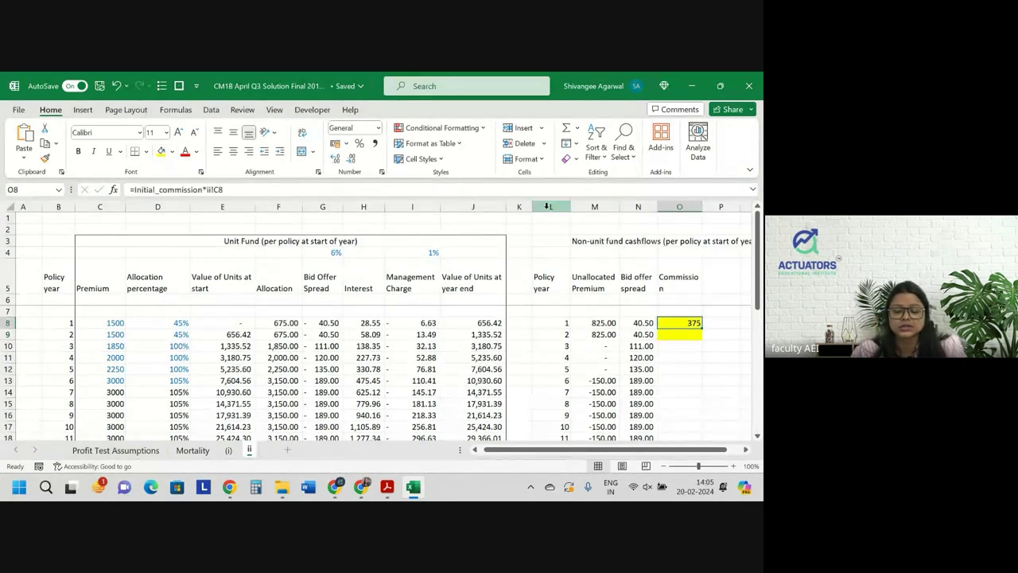
{"action": "key", "text": "Down"}
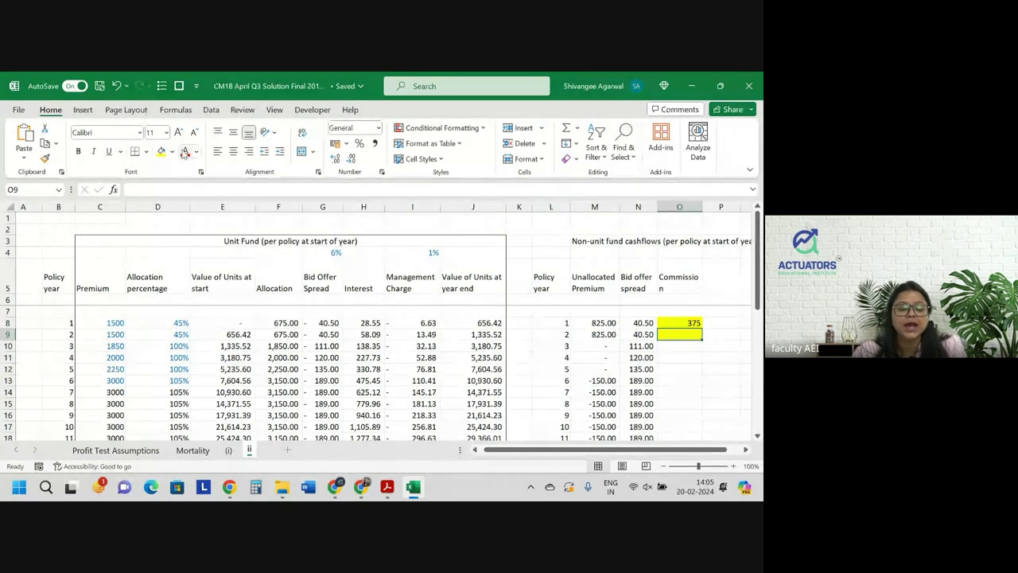
{"action": "left_click", "coordinate": [173, 156]}
{"action": "left_click", "coordinate": [189, 279]}
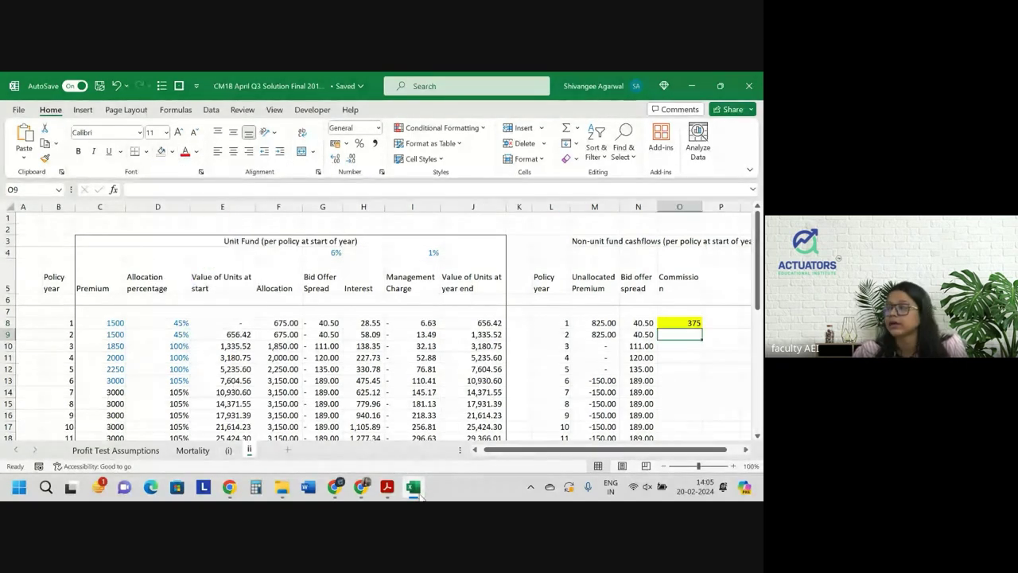
{"action": "mouse_move", "coordinate": [420, 495]}
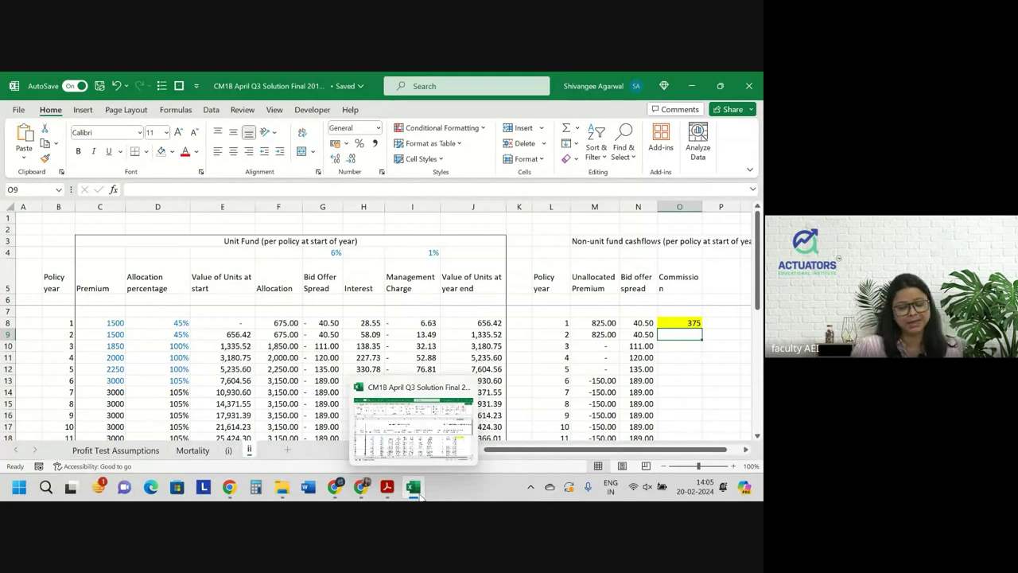
Type = in O9 to begin the year-2 commission formula
{"action": "type", "text": "="}
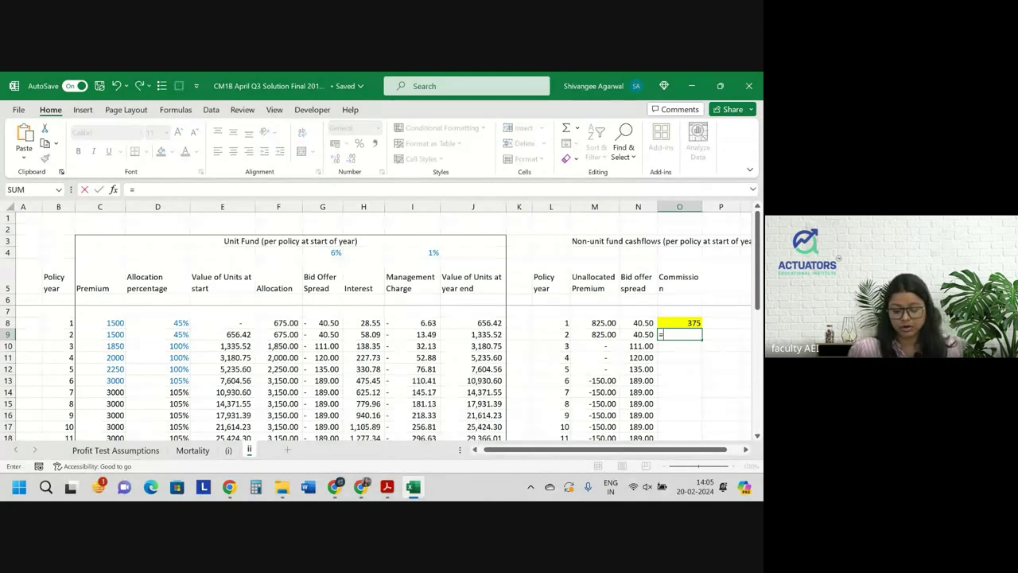
Complete O9 as C9 times the 2.50% Renewal_commission and copy it down to year 25
{"action": "left_click", "coordinate": [117, 334]}
{"action": "type", "text": "*"}
{"action": "left_click", "coordinate": [115, 449]}
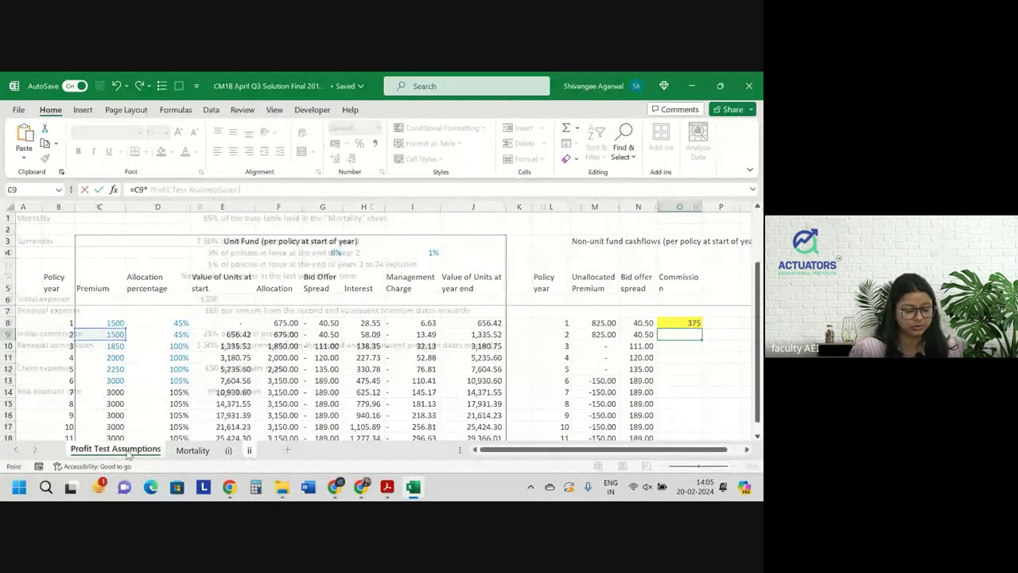
{"action": "left_click", "coordinate": [202, 347]}
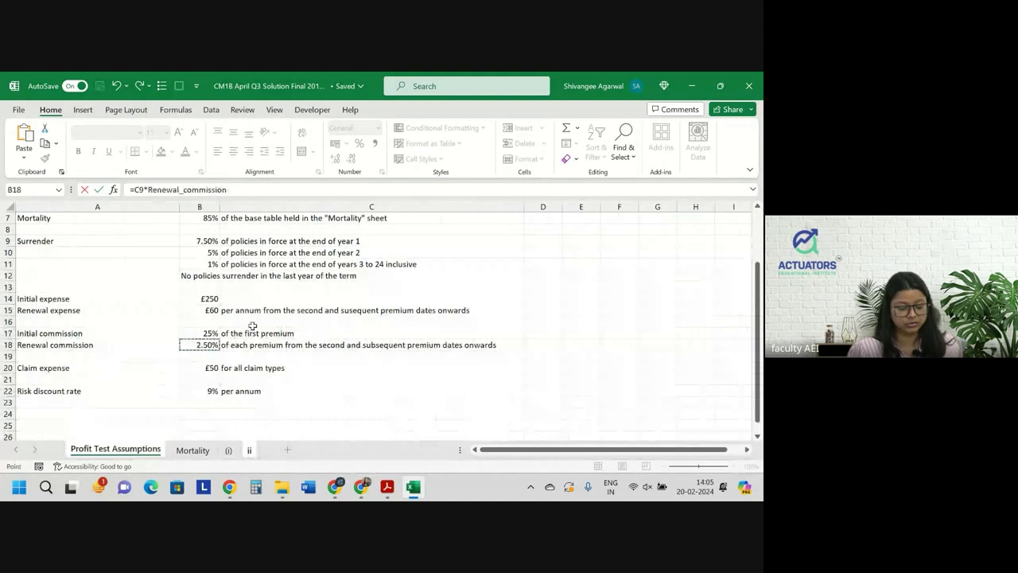
{"action": "key", "text": "Return"}
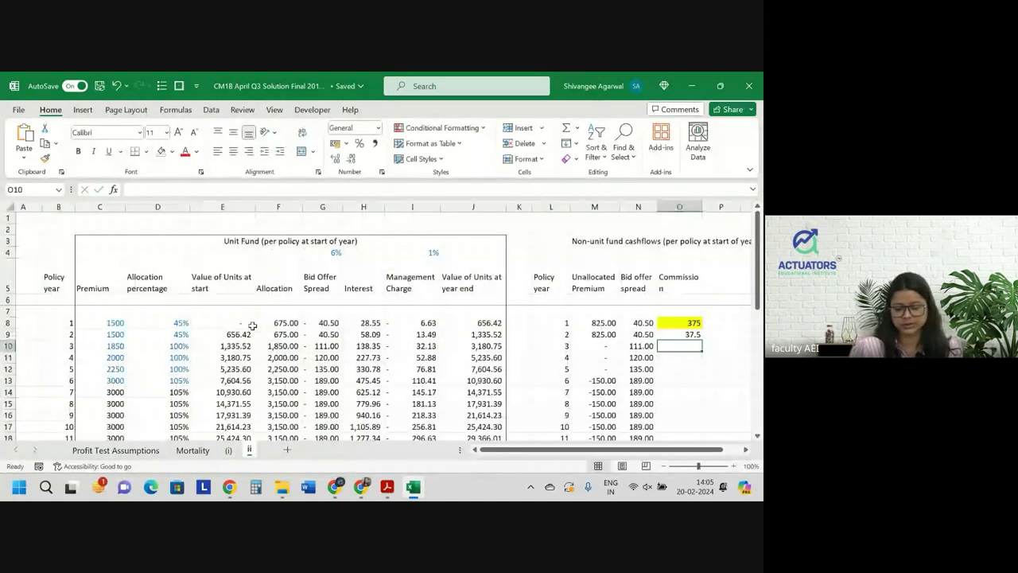
{"action": "left_click", "coordinate": [690, 334]}
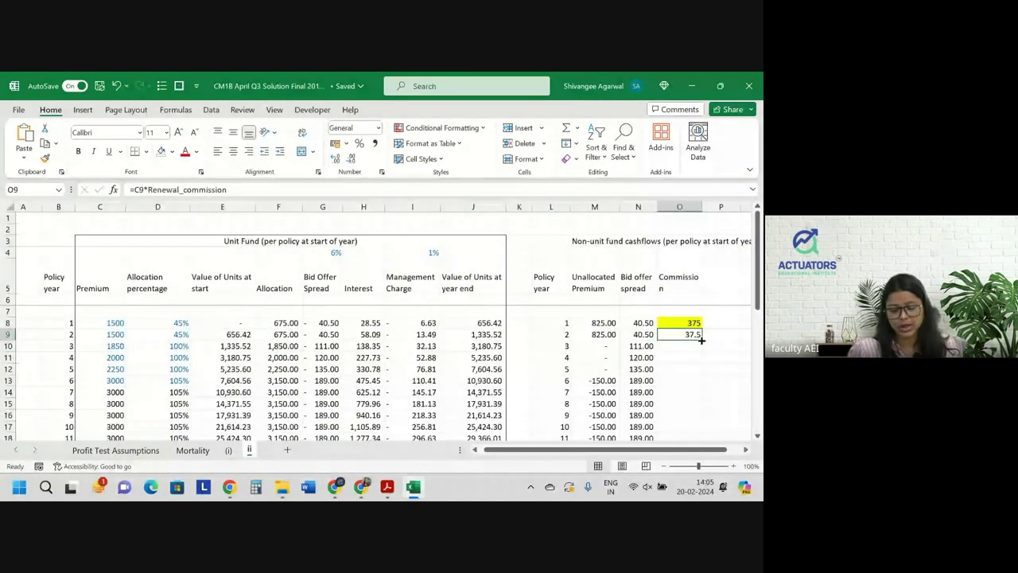
{"action": "double_click", "coordinate": [701, 340]}
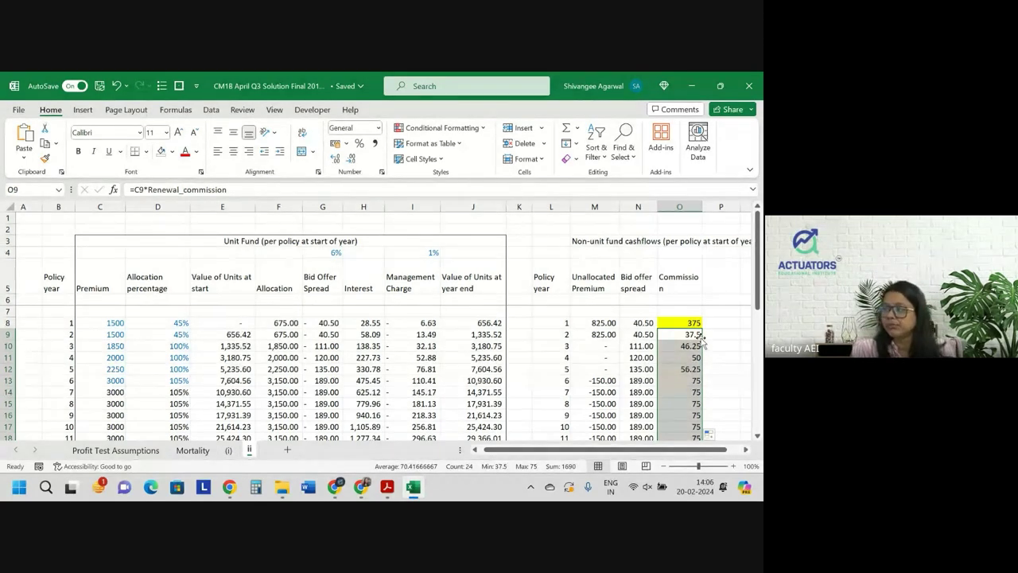
Show O8:O32 with two decimals and widen column O to fit the Commission heading
{"action": "key", "text": "ctrl+Up"}
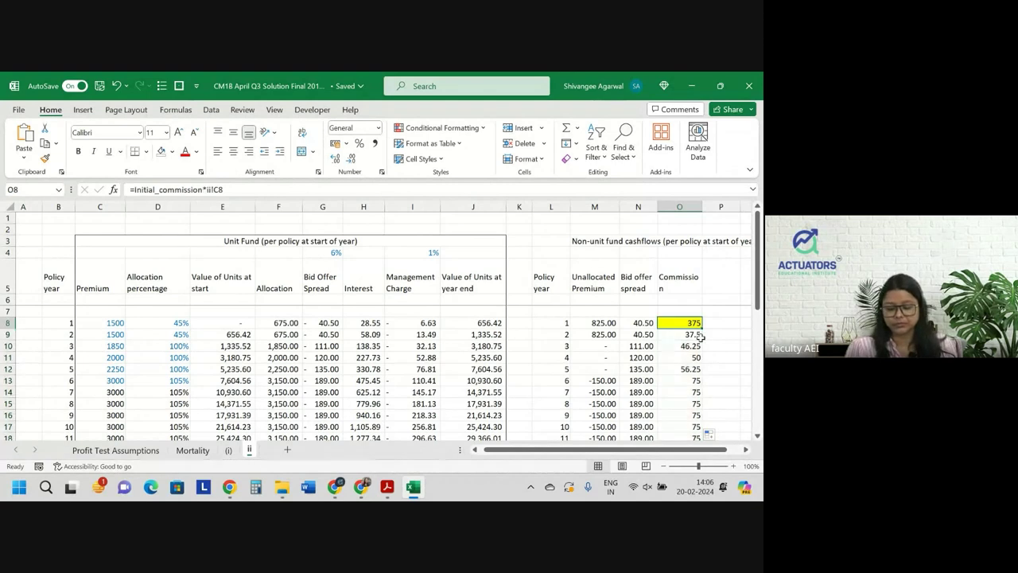
{"action": "key", "text": "ctrl+shift+Down"}
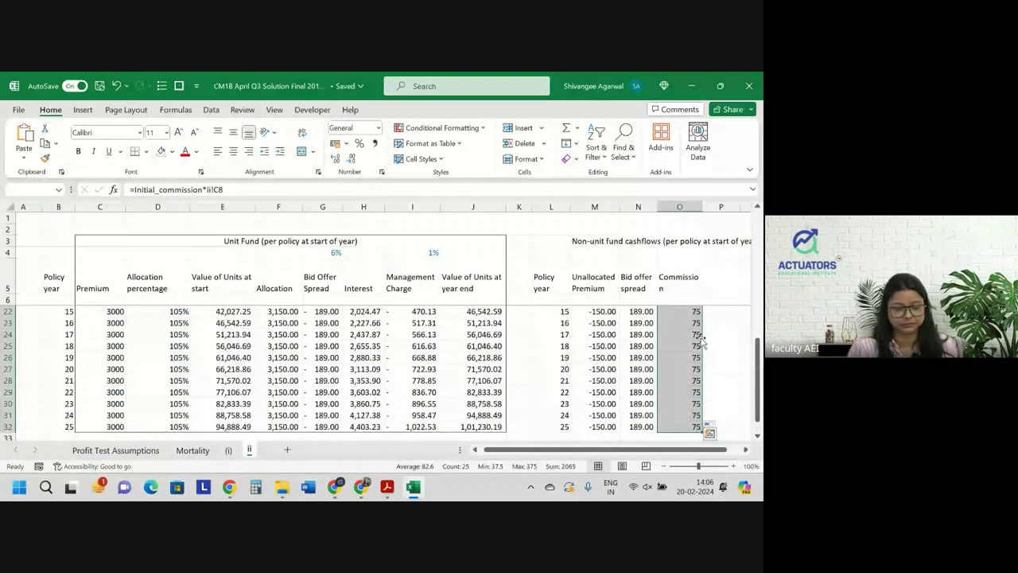
{"action": "left_click", "coordinate": [335, 159]}
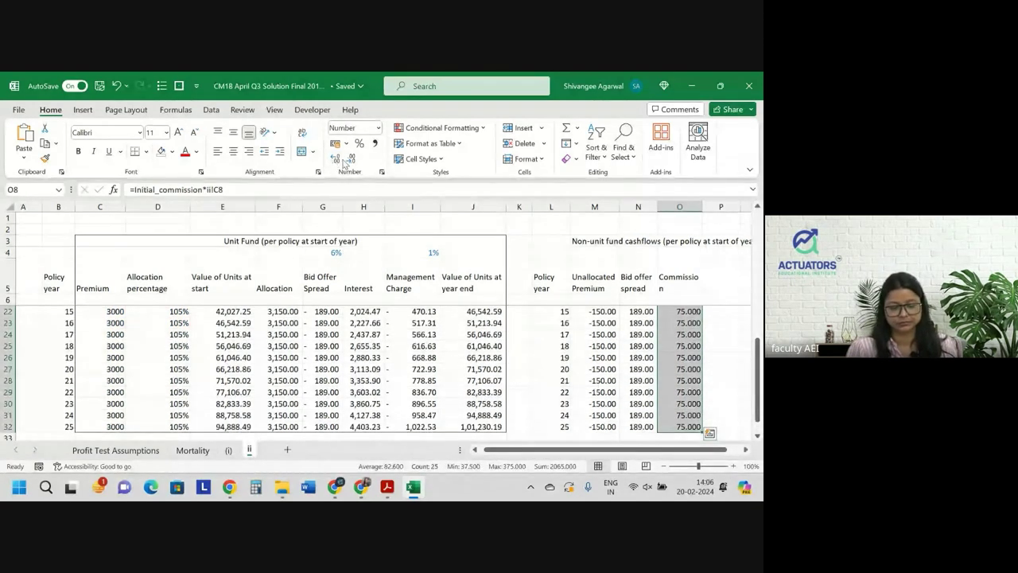
{"action": "left_click", "coordinate": [350, 158]}
{"action": "scroll", "coordinate": [659, 323], "scroll_direction": "up", "scroll_amount": 5}
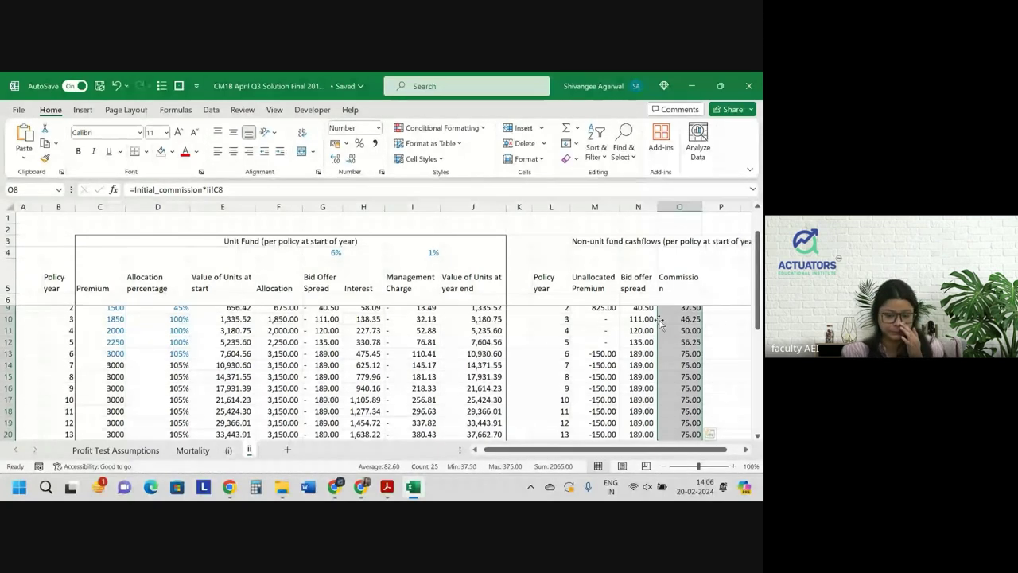
{"action": "left_click_drag", "start_coordinate": [703, 207], "coordinate": [709, 207]}
{"action": "scroll", "coordinate": [689, 356], "scroll_direction": "up", "scroll_amount": 2}
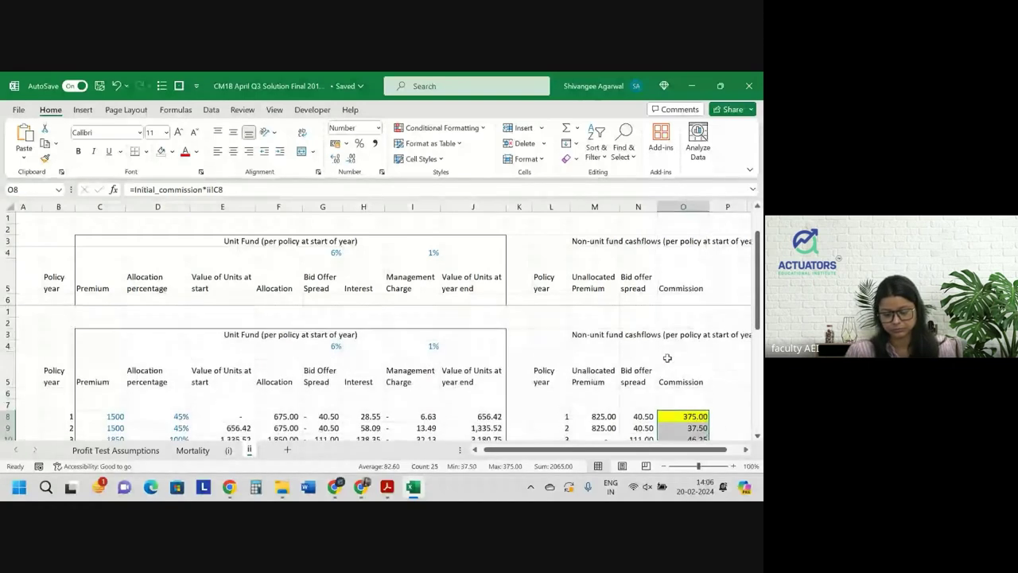
{"action": "left_click", "coordinate": [691, 358]}
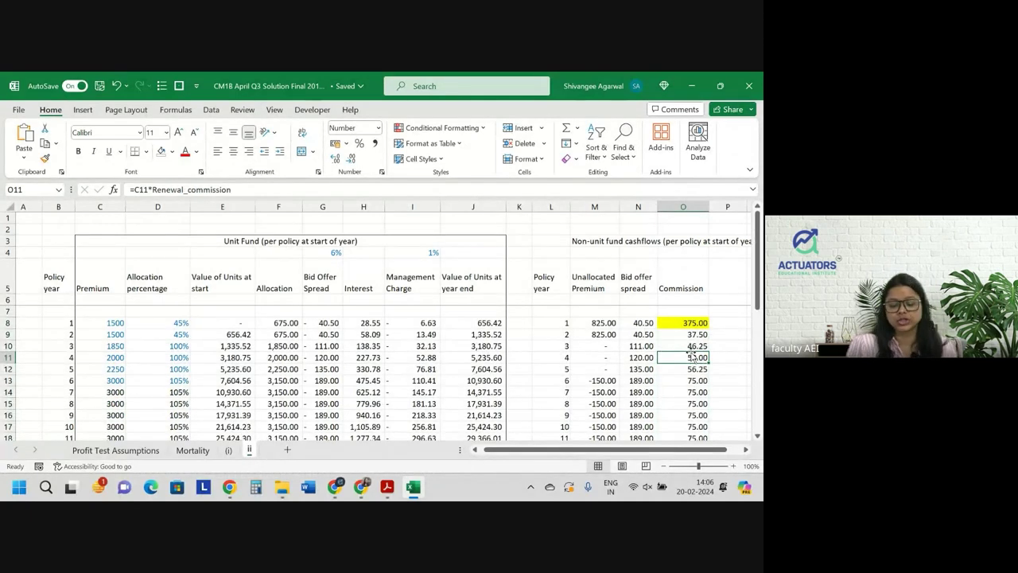
Add the 'Expense' heading in P5 and set P8 to =Initial_expense (250)
{"action": "left_click", "coordinate": [714, 276]}
{"action": "type", "text": "Ex"}
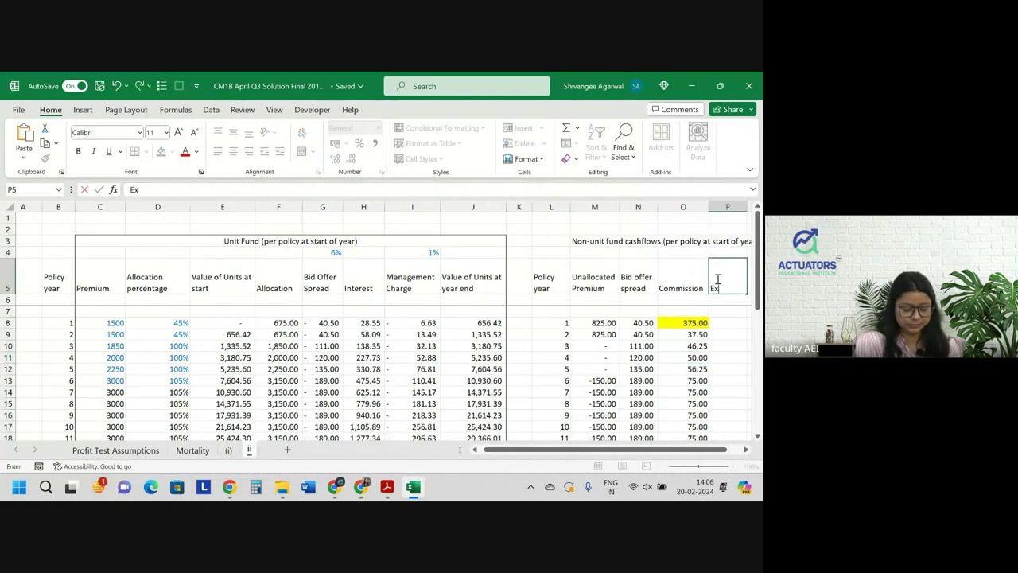
{"action": "type", "text": "pense"}
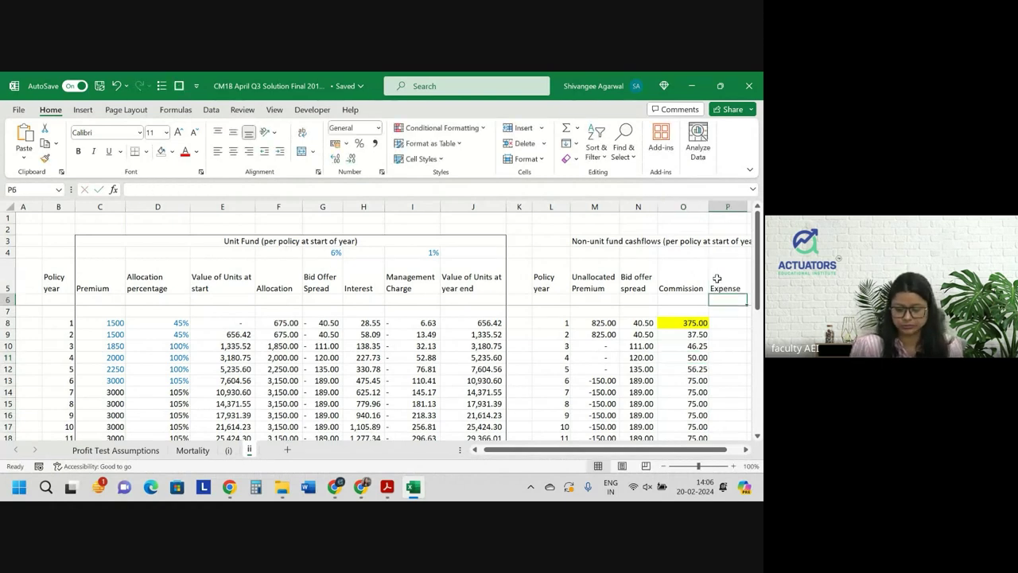
{"action": "key", "text": "Return"}
{"action": "key", "text": "Down"}
{"action": "key", "text": "Down"}
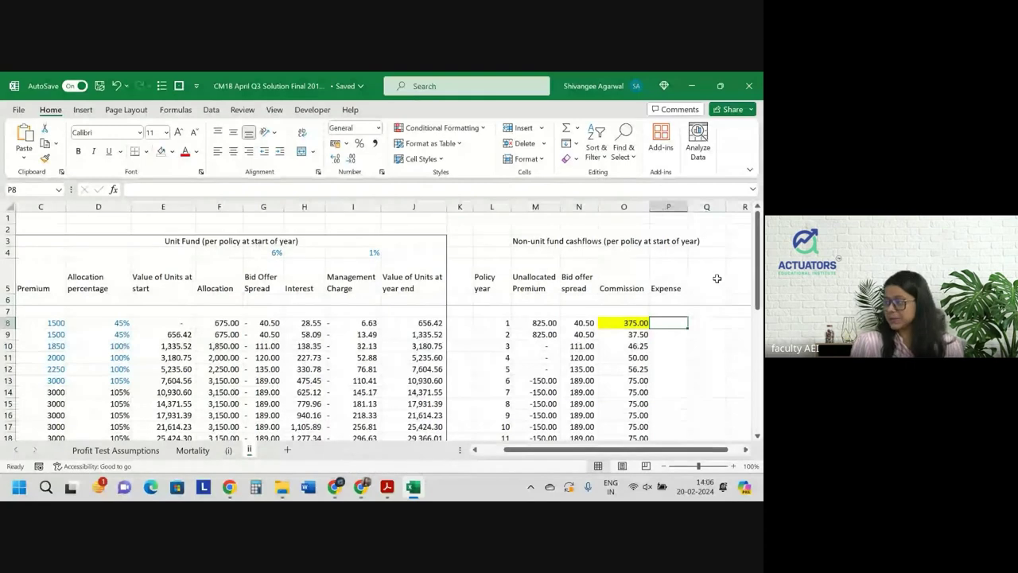
{"action": "type", "text": "="}
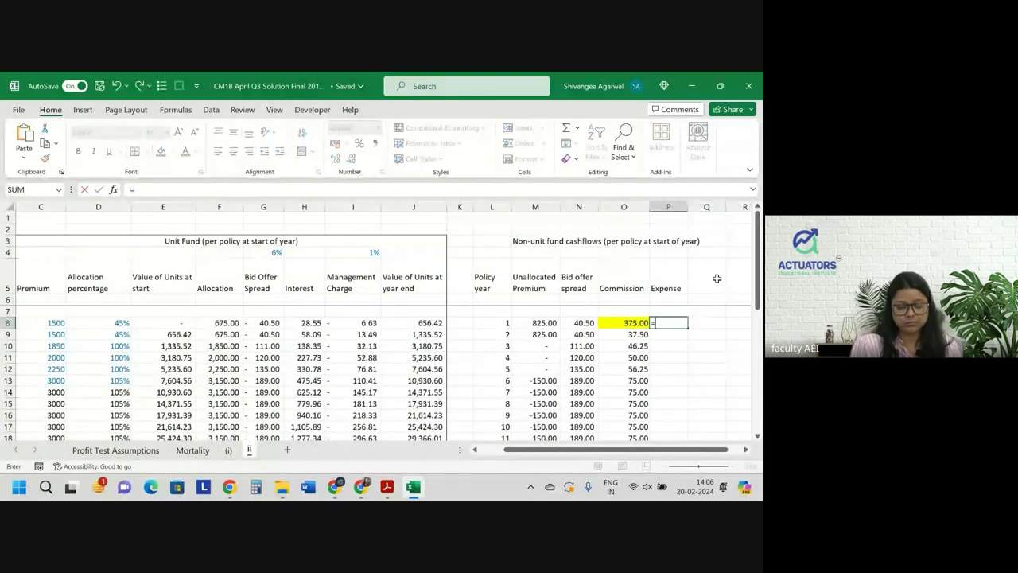
{"action": "key", "text": "ctrl+Page_Up"}
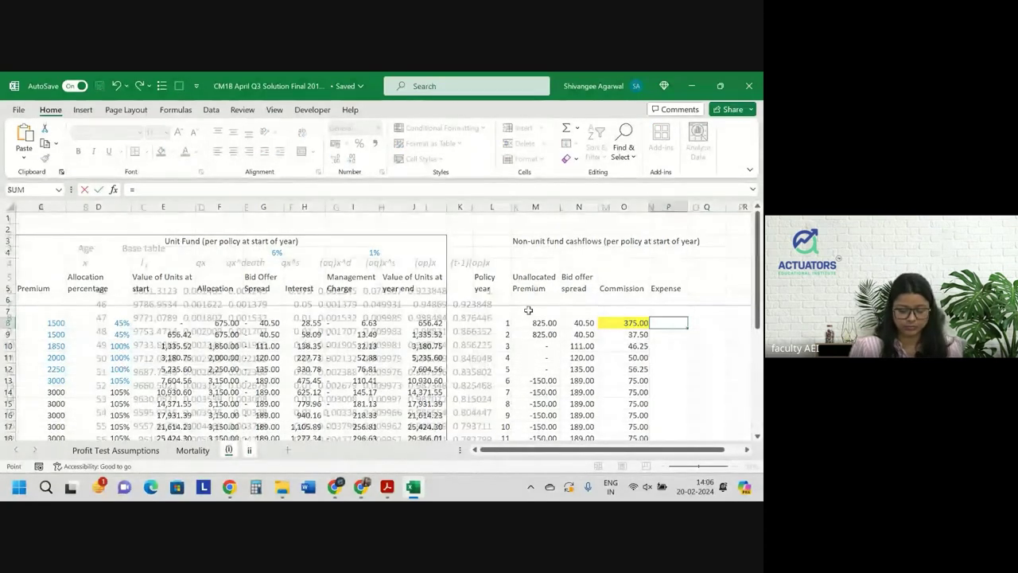
{"action": "key", "text": "ctrl+Page_Up"}
{"action": "key", "text": "ctrl+Page_Up"}
{"action": "key", "text": "Down"}
{"action": "key", "text": "Down"}
{"action": "key", "text": "Down"}
{"action": "key", "text": "Down"}
{"action": "key", "text": "Right"}
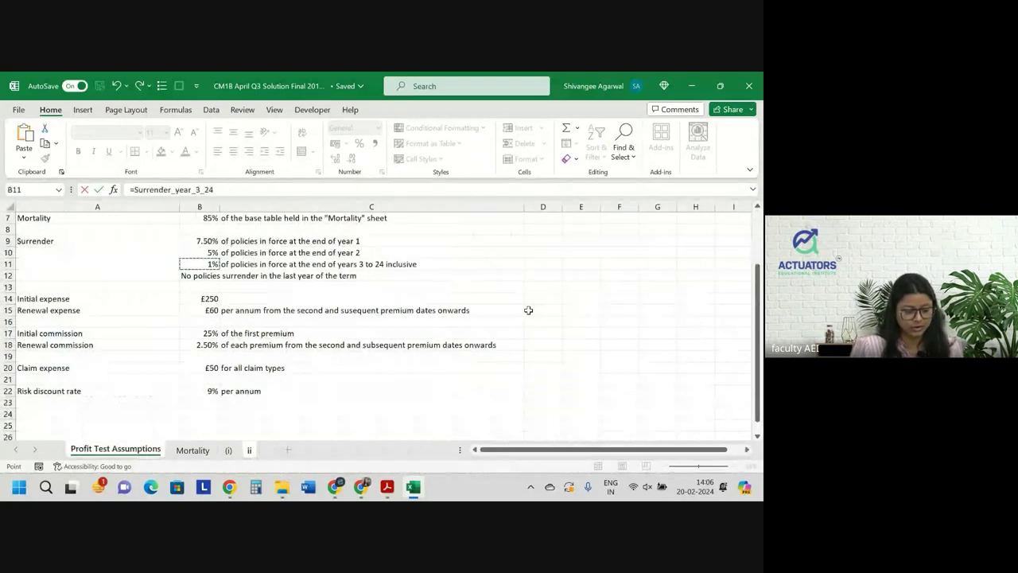
{"action": "key", "text": "Down"}
{"action": "key", "text": "Down"}
{"action": "key", "text": "Down"}
{"action": "key", "text": "Return"}
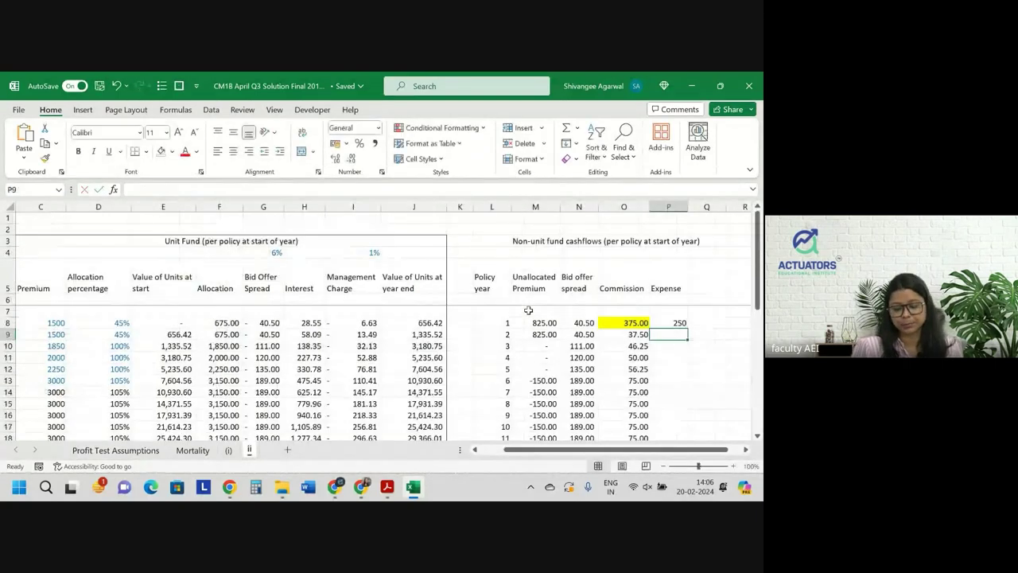
Set P9 to =Renewal_expense (60) and copy it down through year 25
{"action": "type", "text": "="}
{"action": "key", "text": "ctrl+Page_Up"}
{"action": "key", "text": "ctrl+Page_Up"}
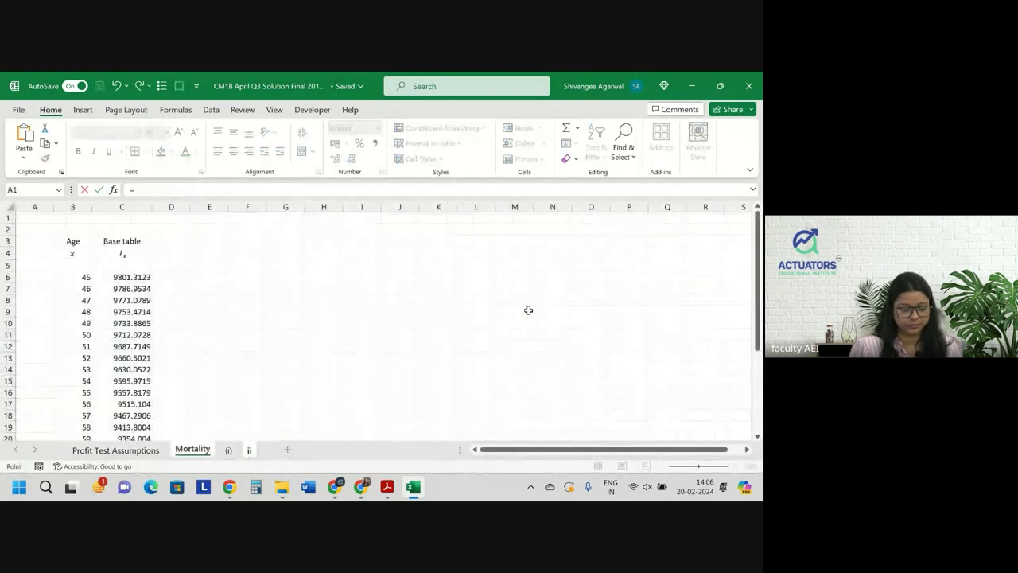
{"action": "key", "text": "ctrl+Page_Up"}
{"action": "key", "text": "Down"}
{"action": "key", "text": "Down"}
{"action": "key", "text": "Down"}
{"action": "key", "text": "Down"}
{"action": "key", "text": "Down"}
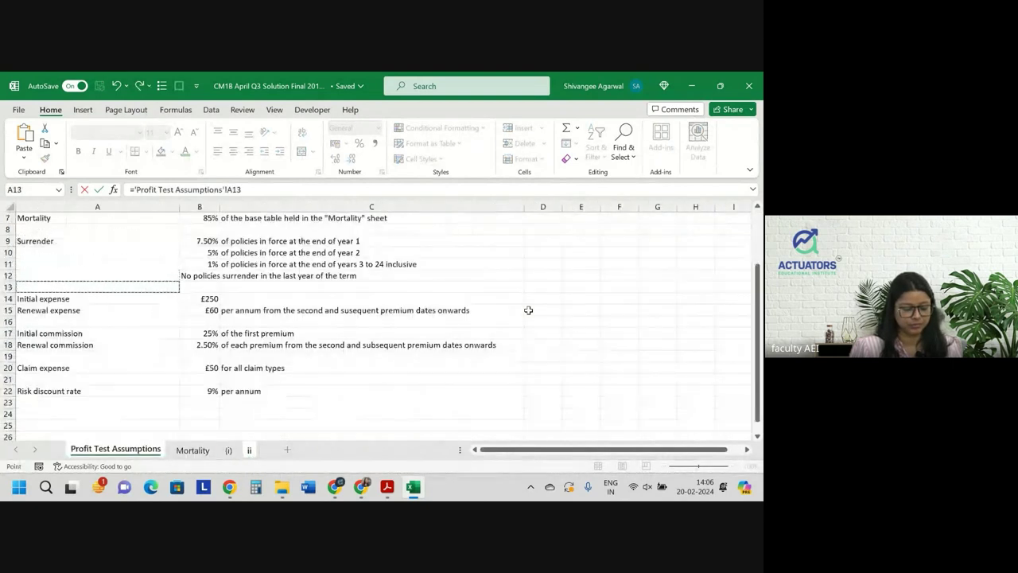
{"action": "key", "text": "Down"}
{"action": "key", "text": "Right"}
{"action": "key", "text": "Down"}
{"action": "key", "text": "Down"}
{"action": "key", "text": "Down"}
{"action": "key", "text": "Down"}
{"action": "key", "text": "Down"}
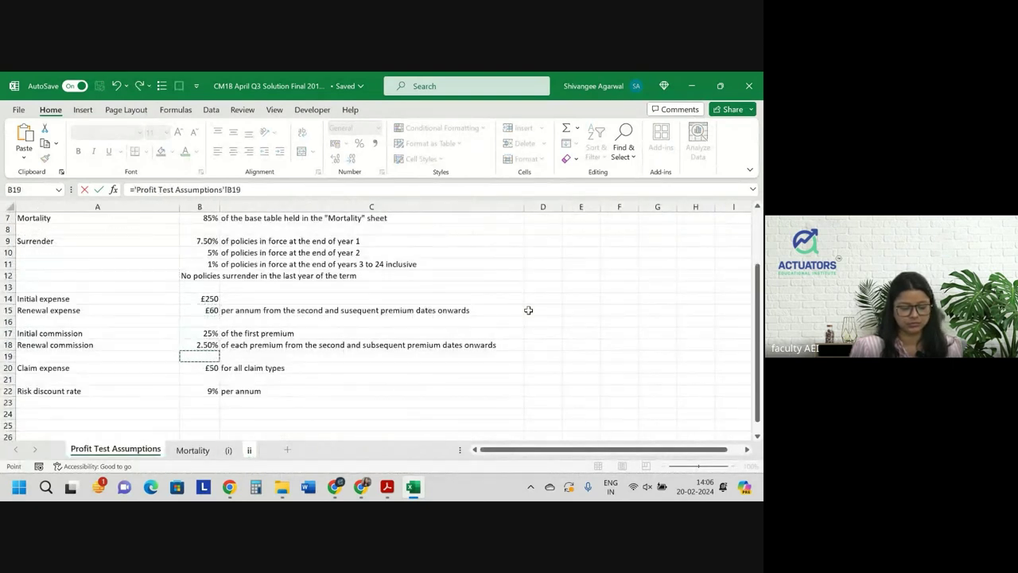
{"action": "key", "text": "Down"}
{"action": "key", "text": "Down"}
{"action": "key", "text": "Up"}
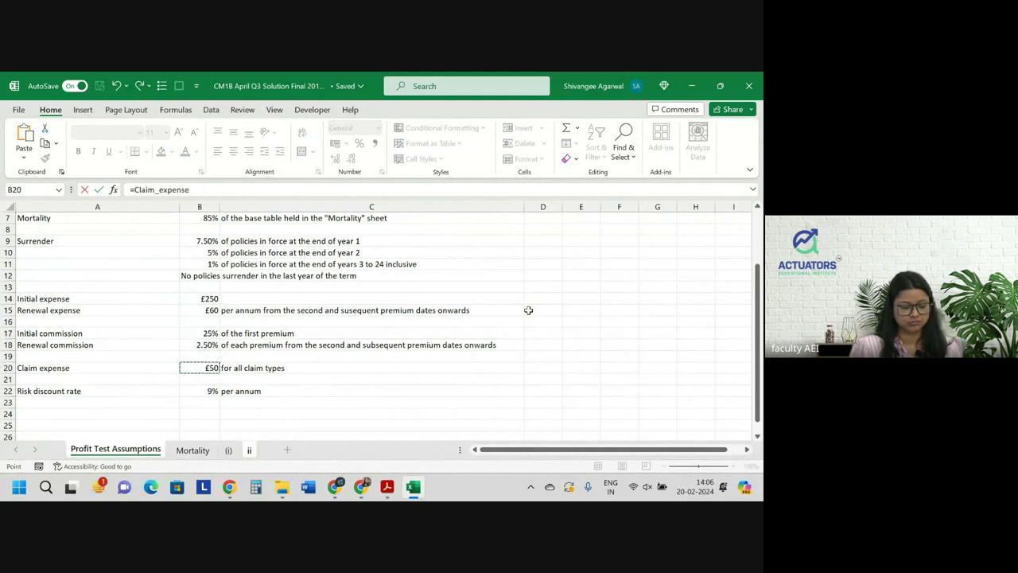
{"action": "key", "text": "Up"}
{"action": "key", "text": "Up"}
{"action": "key", "text": "Up"}
{"action": "key", "text": "Up"}
{"action": "key", "text": "Up"}
{"action": "key", "text": "Return"}
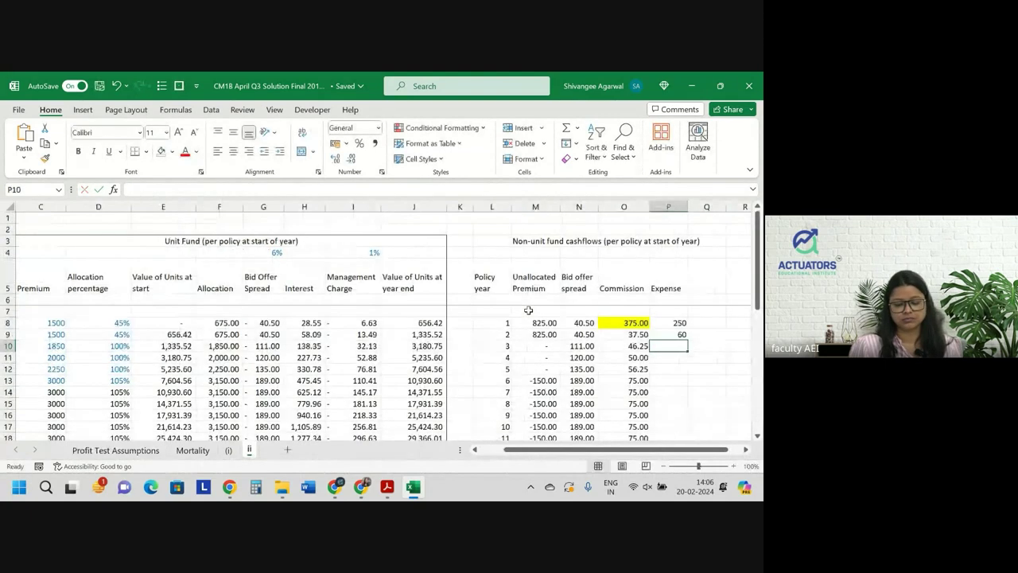
{"action": "double_click", "coordinate": [687, 340]}
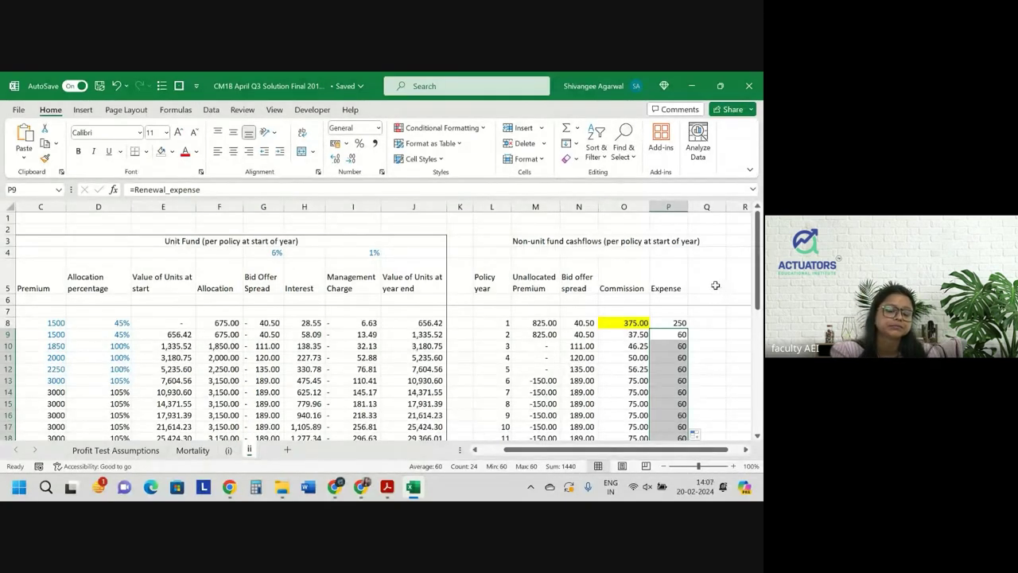
{"action": "left_click", "coordinate": [713, 283]}
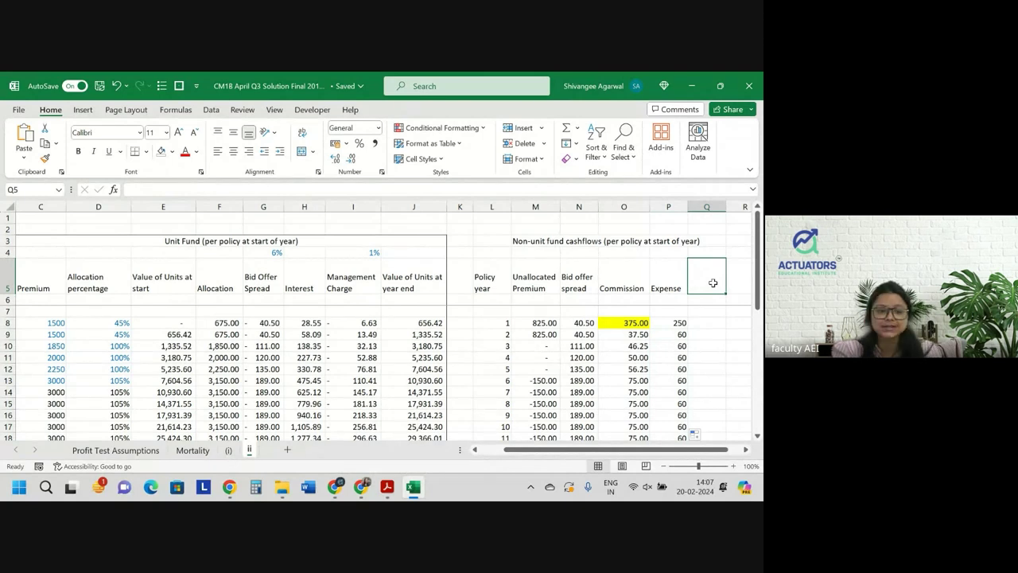
Add the 'Interest' heading and start Q8's formula as (M8+N8-O8-P8)
{"action": "type", "text": "Interest"}
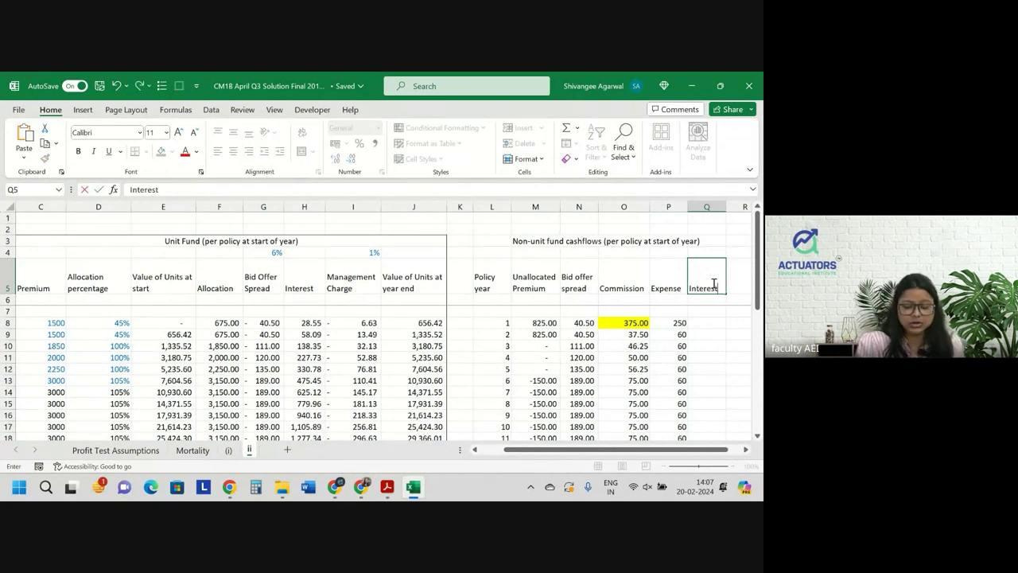
{"action": "key", "text": "Return"}
{"action": "key", "text": "Return"}
{"action": "type", "text": "="}
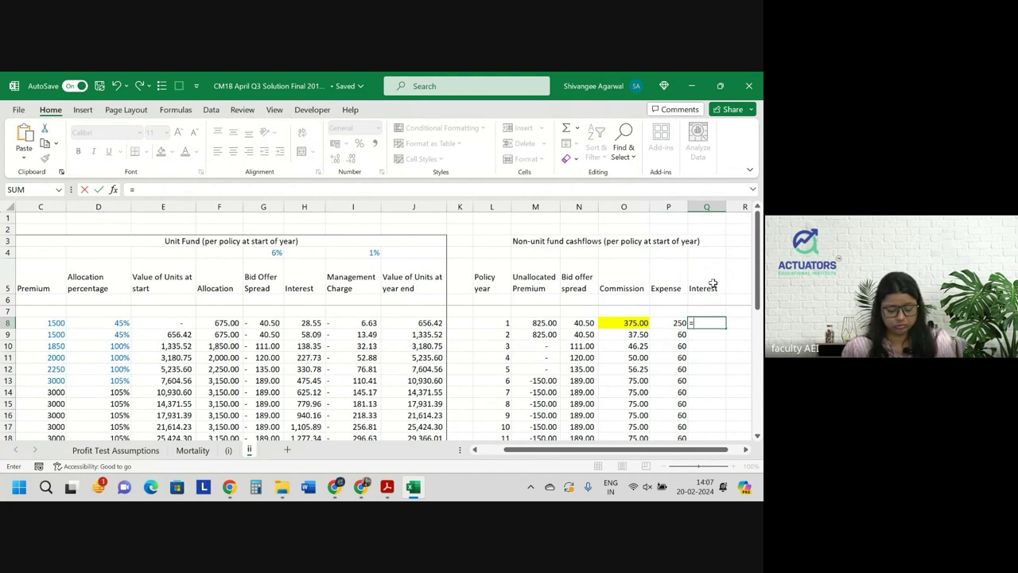
{"action": "type", "text": "("}
{"action": "key", "text": "Left"}
{"action": "key", "text": "Left"}
{"action": "key", "text": "Left"}
{"action": "key", "text": "Left"}
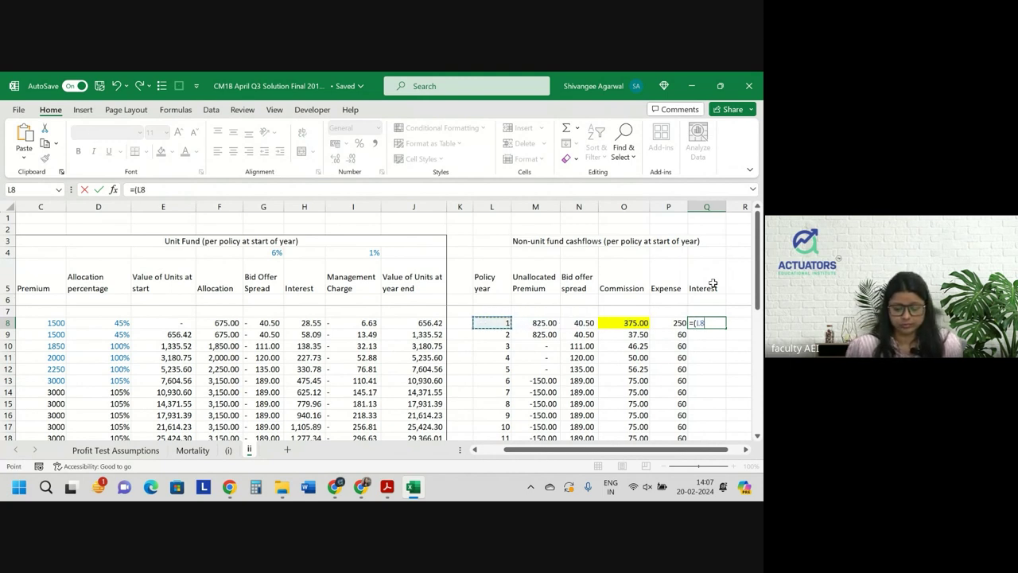
{"action": "key", "text": "Right"}
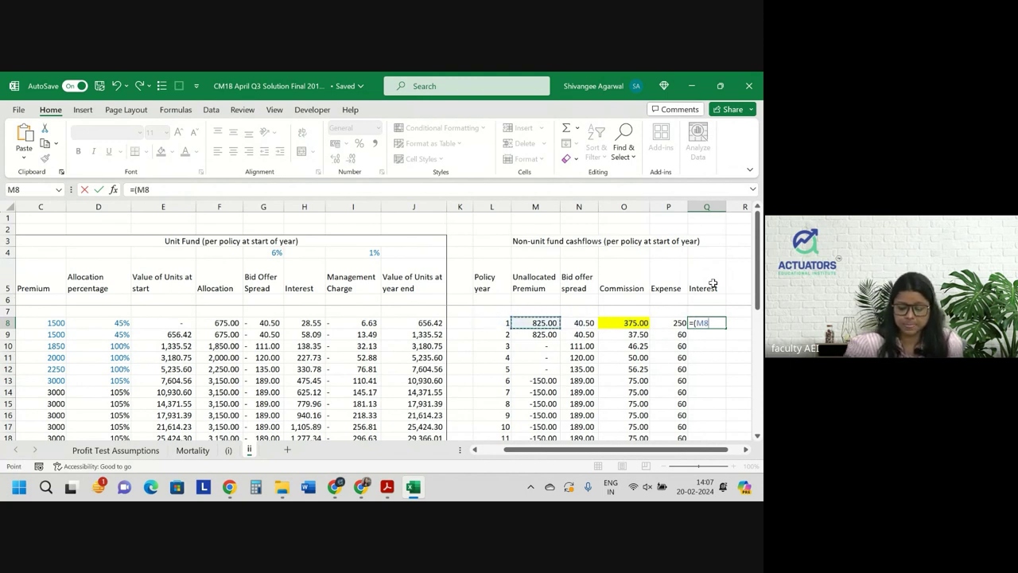
{"action": "type", "text": "-"}
{"action": "key", "text": "Left"}
{"action": "key", "text": "Left"}
{"action": "key", "text": "Left"}
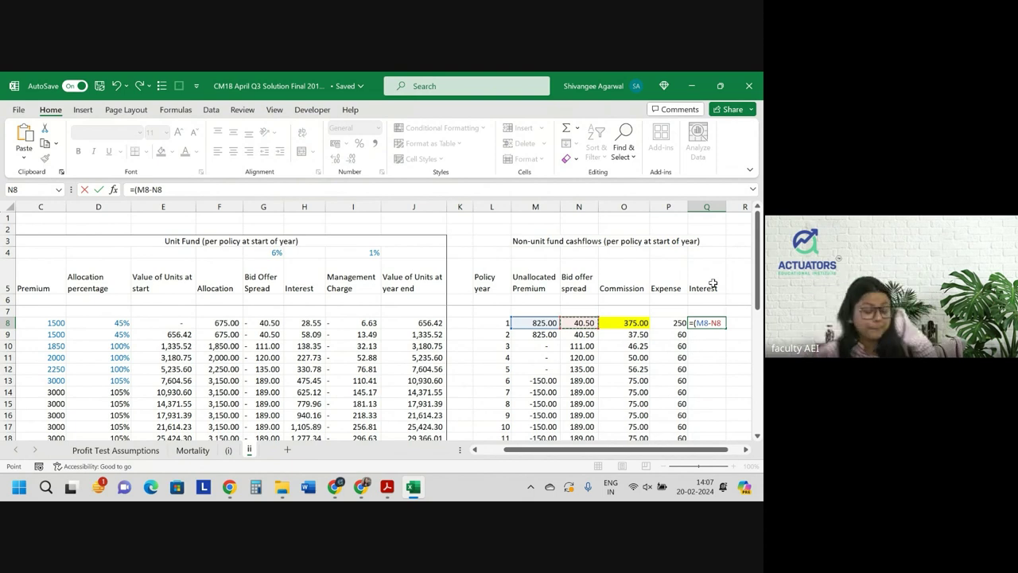
{"action": "key", "text": "BackSpace"}
{"action": "key", "text": "BackSpace"}
{"action": "key", "text": "BackSpace"}
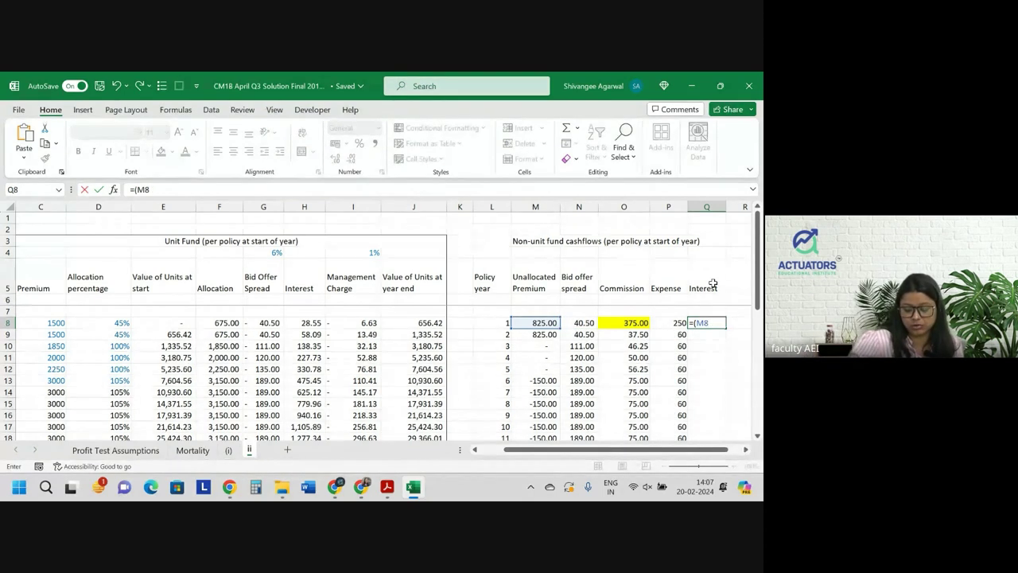
{"action": "type", "text": "+"}
{"action": "key", "text": "Left"}
{"action": "key", "text": "Left"}
{"action": "key", "text": "Left"}
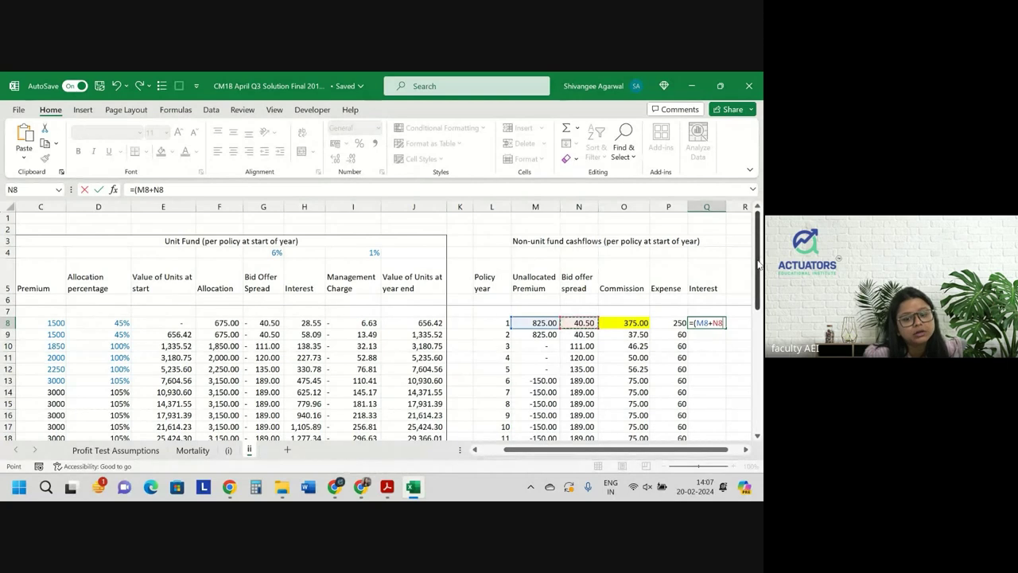
{"action": "type", "text": "-"}
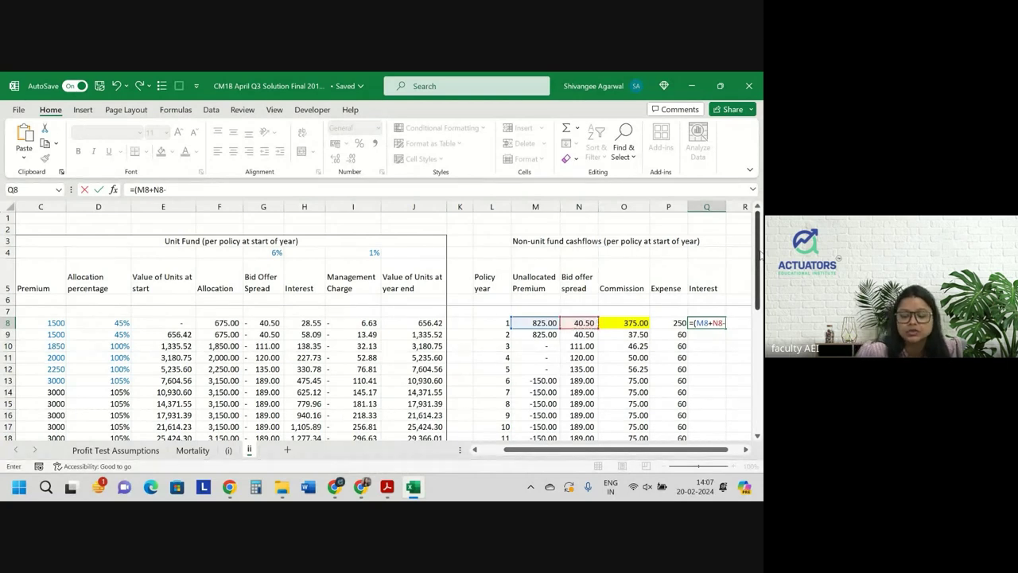
{"action": "key", "text": "Left"}
{"action": "key", "text": "Left"}
{"action": "key", "text": "Left"}
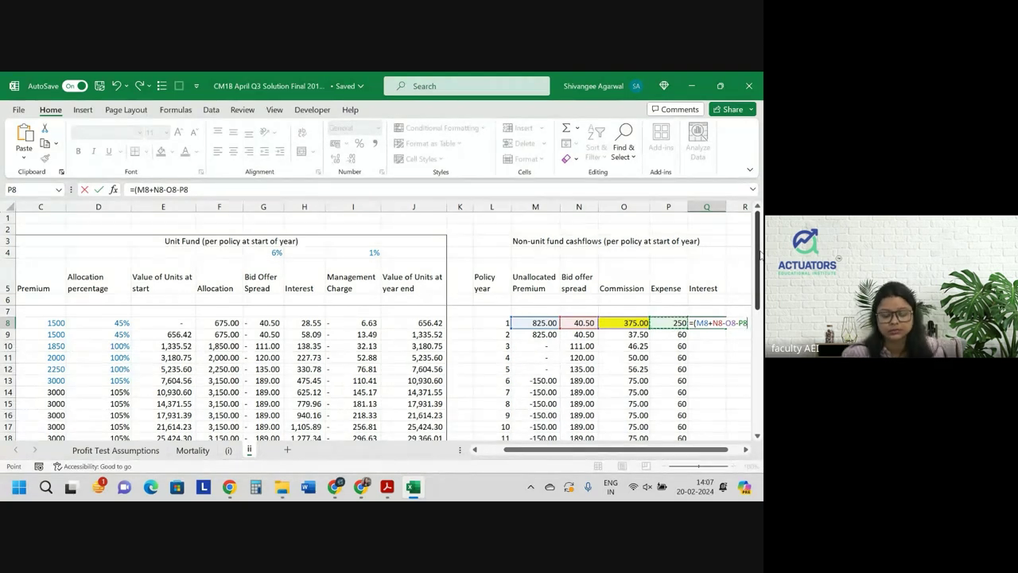
{"action": "type", "text": ")*"}
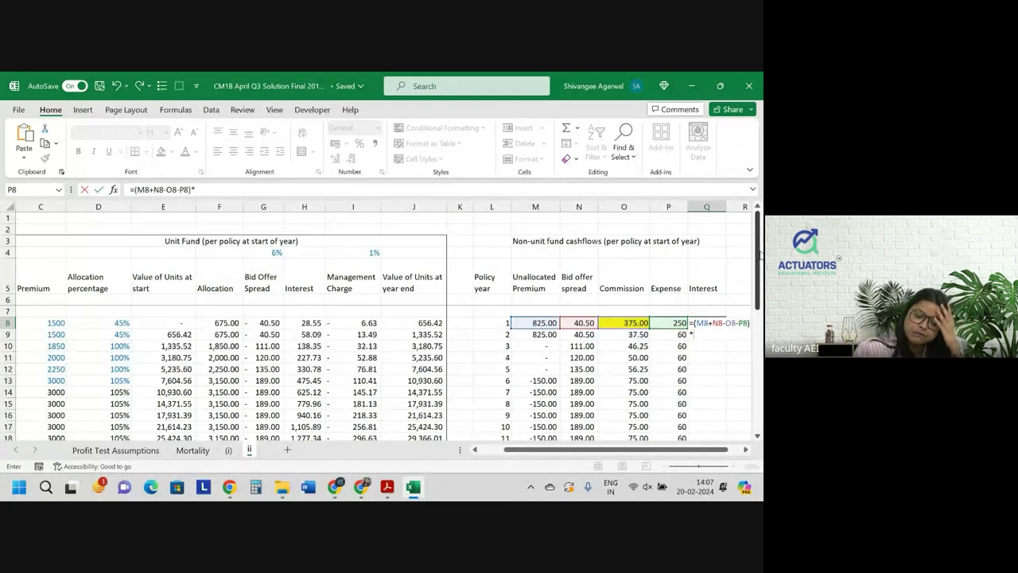
Multiply by NUF_Interest_rate and copy the interest down all years, giving 6.01 in year 1
{"action": "key", "text": "ctrl+Page_Up"}
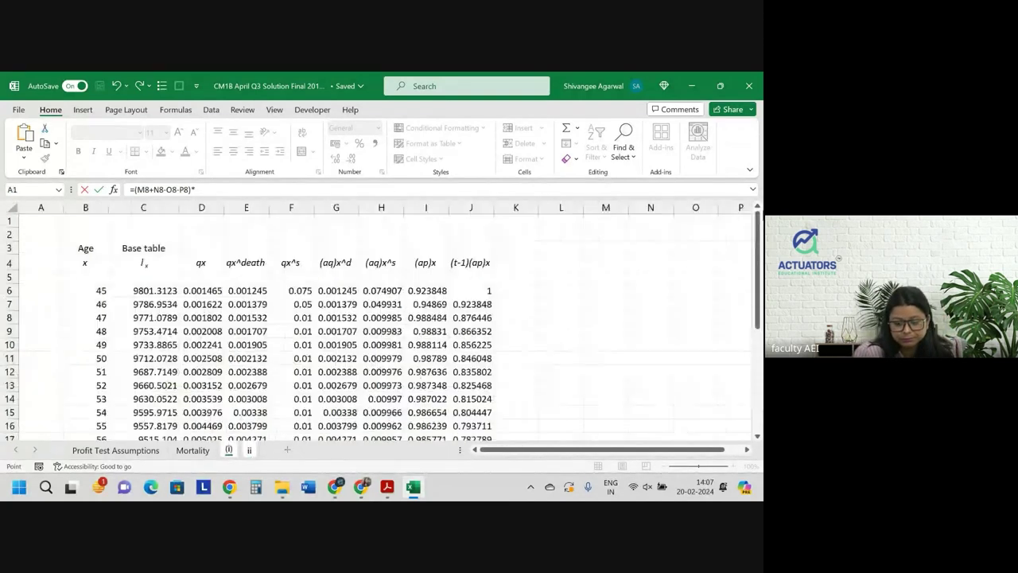
{"action": "key", "text": "ctrl+Page_Up"}
{"action": "key", "text": "ctrl+Page_Up"}
{"action": "key", "text": "Up"}
{"action": "key", "text": "Up"}
{"action": "key", "text": "Up"}
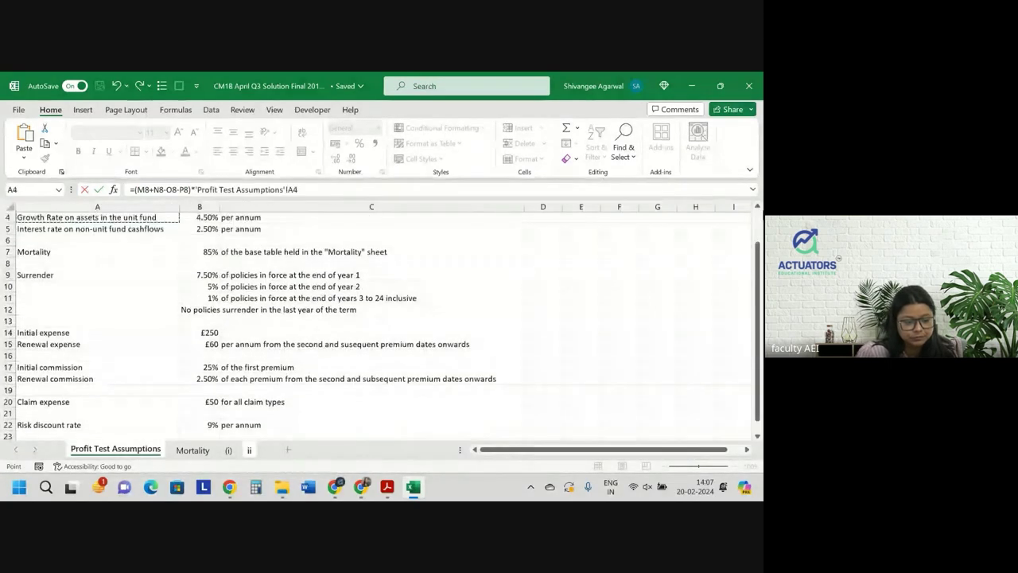
{"action": "key", "text": "Up"}
{"action": "key", "text": "Up"}
{"action": "left_click", "coordinate": [182, 252]}
{"action": "left_click", "coordinate": [182, 264]}
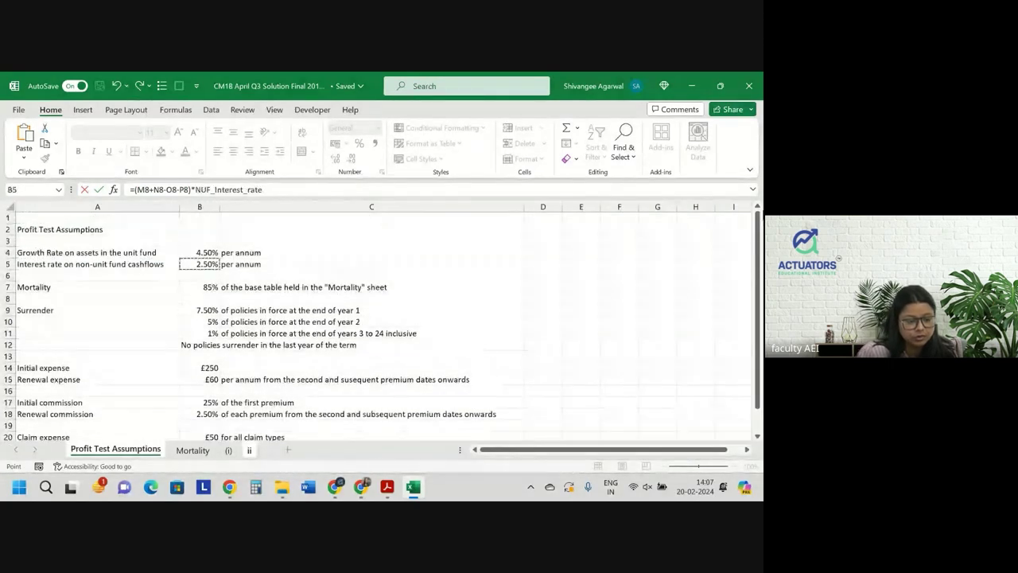
{"action": "key", "text": "Return"}
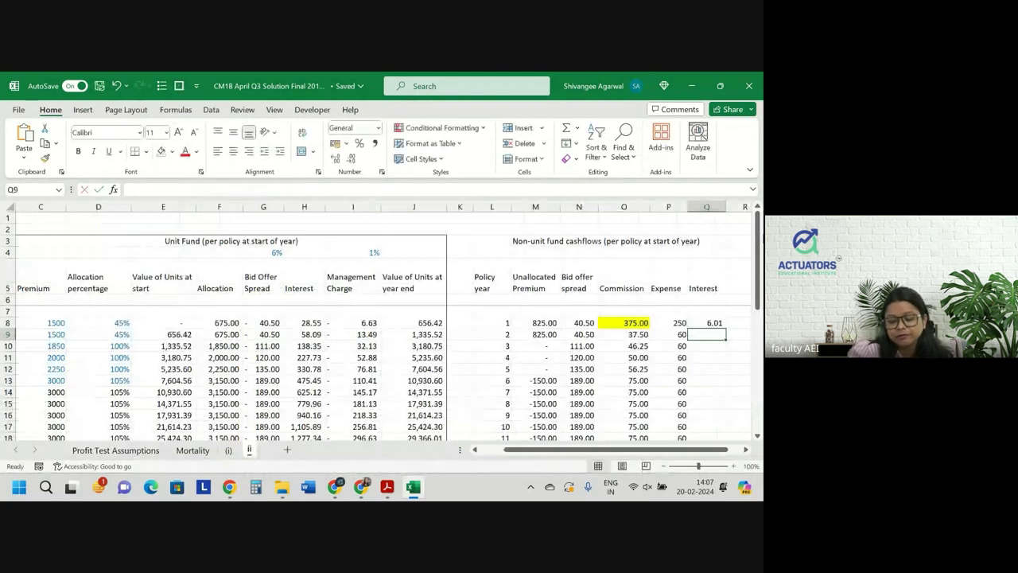
{"action": "left_click", "coordinate": [719, 322]}
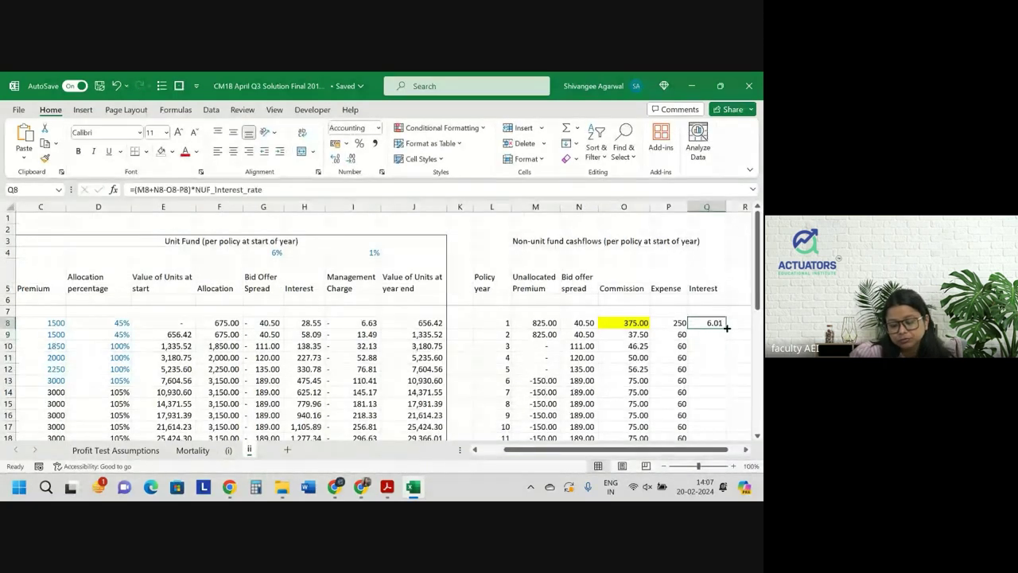
{"action": "double_click", "coordinate": [722, 325]}
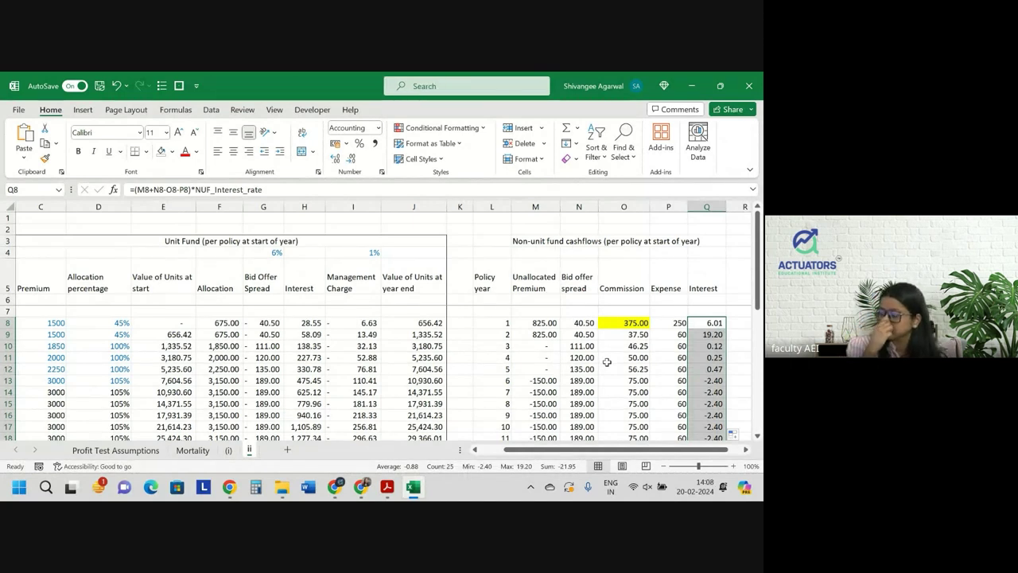
{"action": "scroll", "coordinate": [677, 273], "scroll_direction": "right", "scroll_amount": 3}
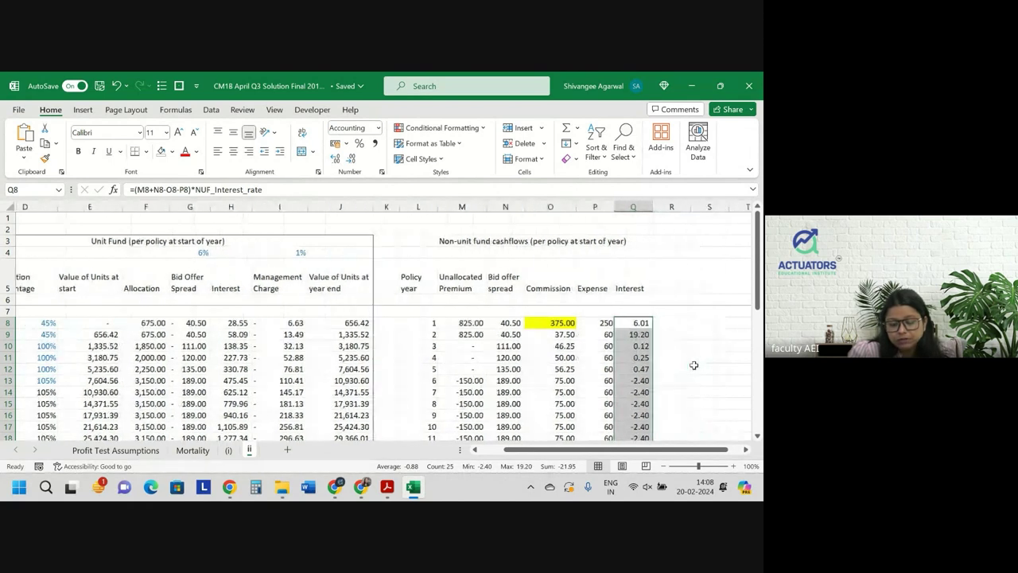
{"action": "left_click", "coordinate": [677, 273]}
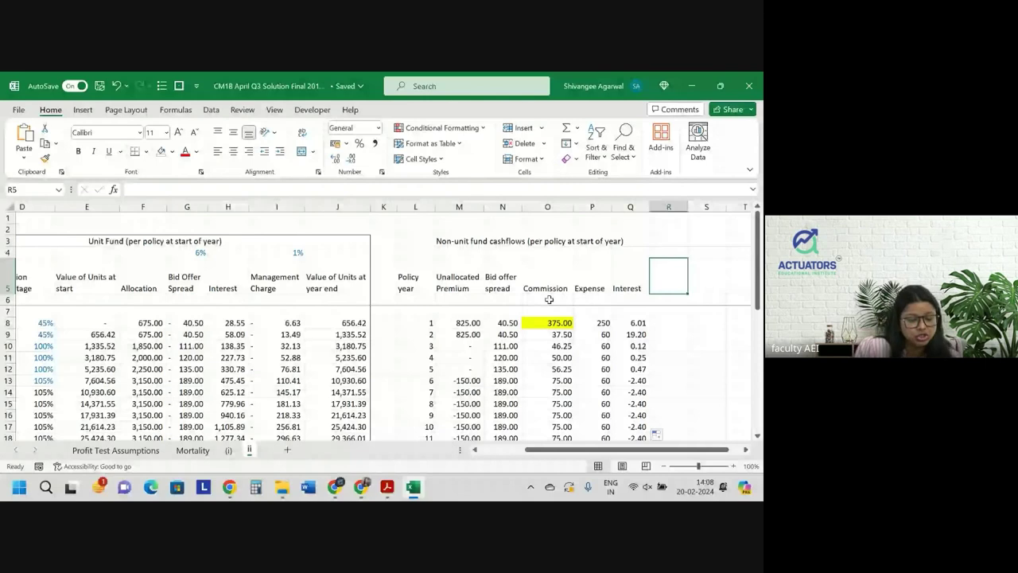
Copy the Management Charge heading from I5 into R5
{"action": "key", "text": "Left"}
{"action": "key", "text": "Left"}
{"action": "key", "text": "Left"}
{"action": "key", "text": "Left"}
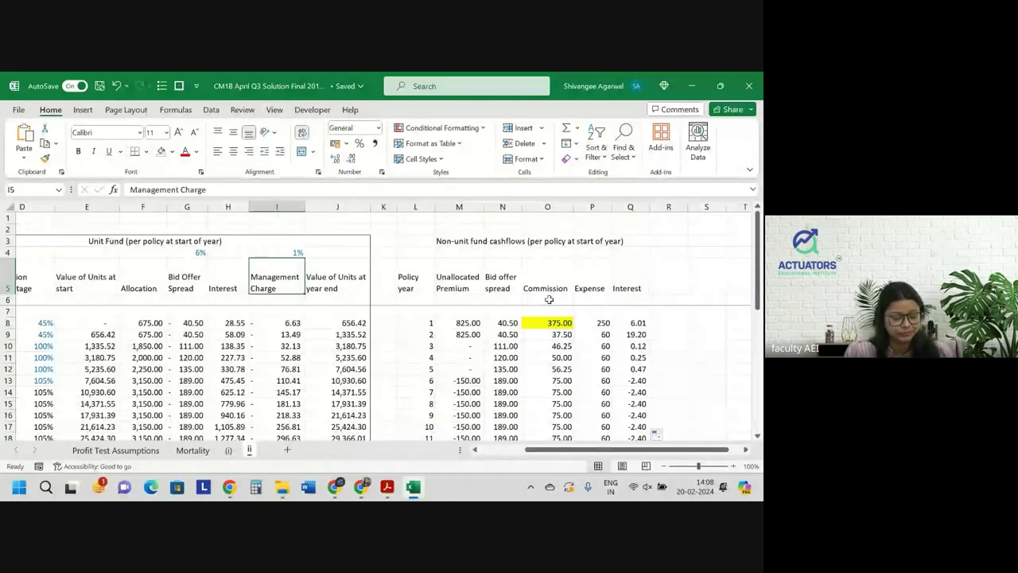
{"action": "key", "text": "ctrl+c"}
{"action": "key", "text": "Right"}
{"action": "key", "text": "Right"}
{"action": "key", "text": "Right"}
{"action": "key", "text": "Right"}
{"action": "key", "text": "Right"}
{"action": "key", "text": "Right"}
{"action": "key", "text": "Right"}
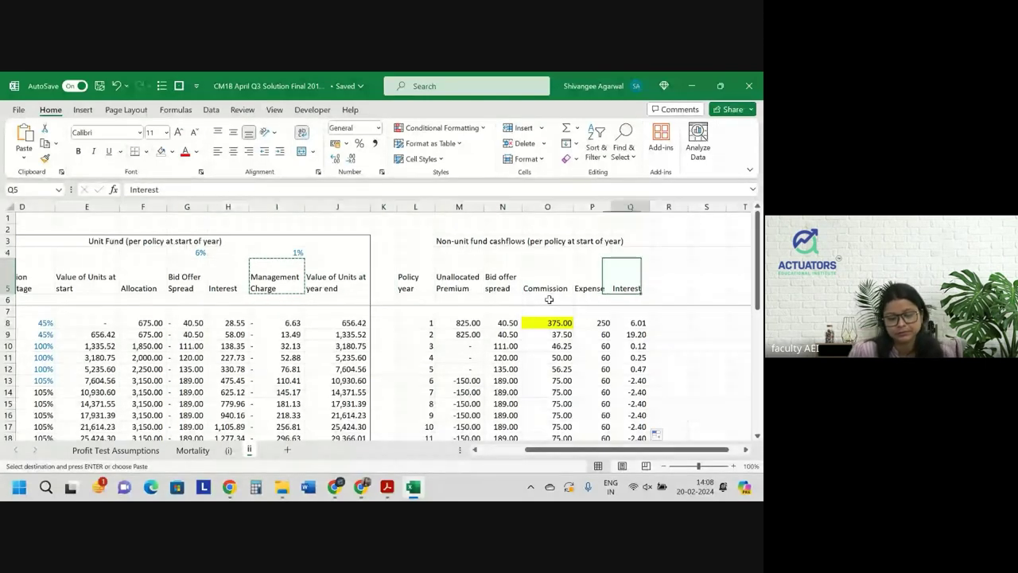
{"action": "key", "text": "Right"}
{"action": "key", "text": "Return"}
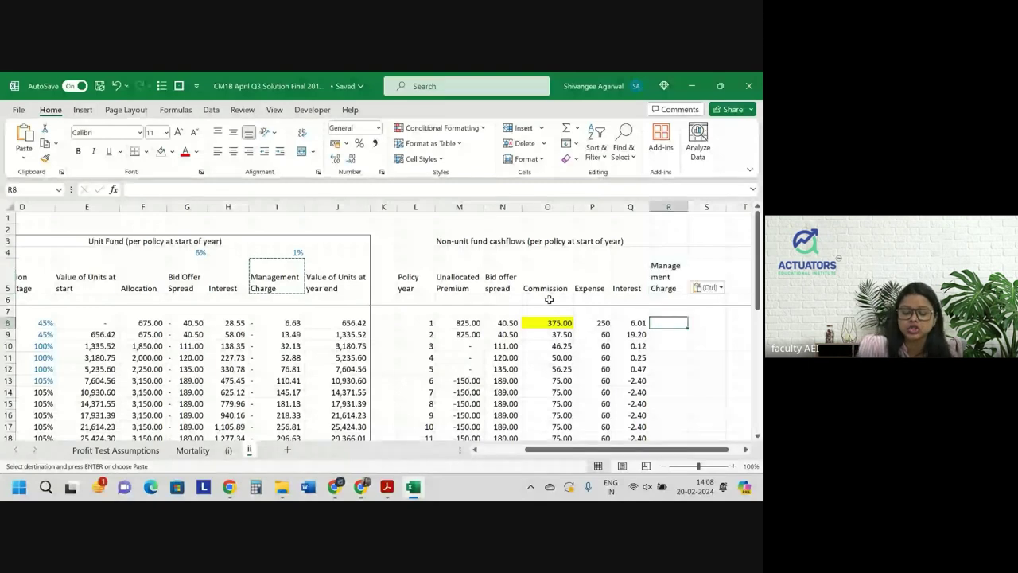
Enter =-I8 in R8 and fill it down all years (6.63, 13.49, … 296.63)
{"action": "key", "text": "Down"}
{"action": "key", "text": "Down"}
{"action": "key", "text": "Down"}
{"action": "type", "text": "="}
{"action": "key", "text": "Left"}
{"action": "key", "text": "Left"}
{"action": "key", "text": "Left"}
{"action": "key", "text": "Left"}
{"action": "key", "text": "Left"}
{"action": "key", "text": "Left"}
{"action": "key", "text": "Left"}
{"action": "key", "text": "Left"}
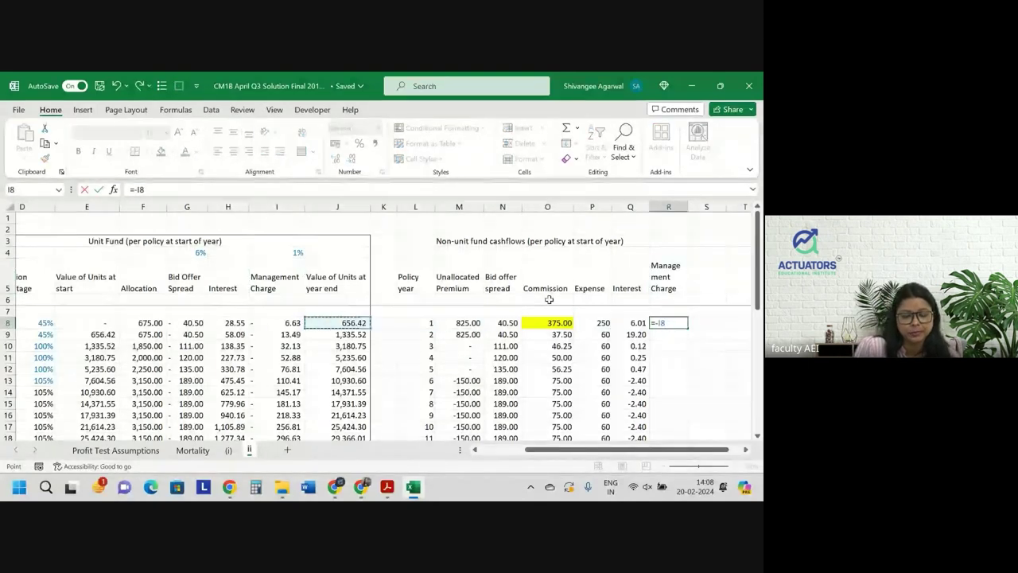
{"action": "key", "text": "Left"}
{"action": "key", "text": "Left"}
{"action": "key", "text": "Right"}
{"action": "key", "text": "Return"}
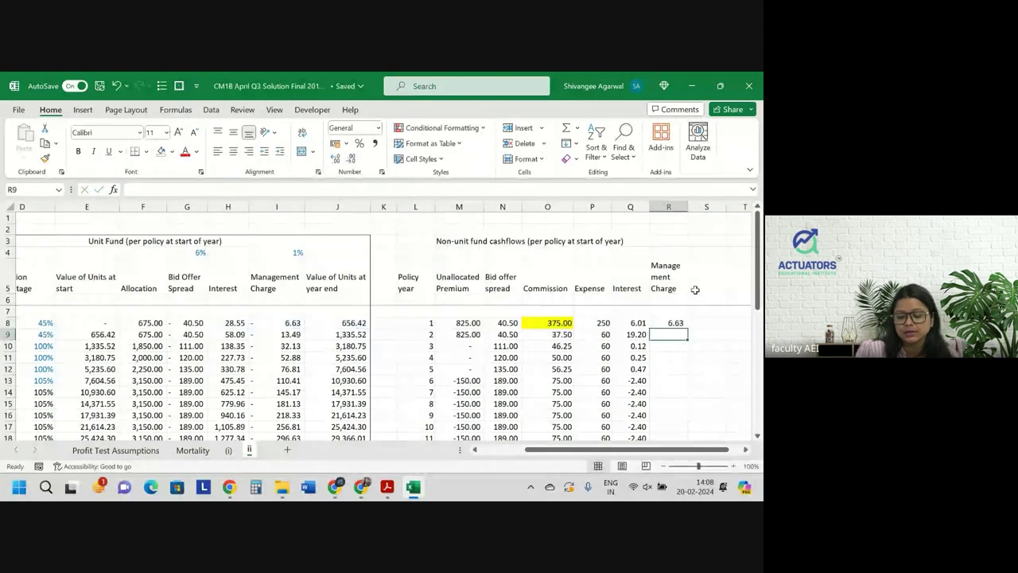
{"action": "left_click", "coordinate": [676, 322]}
{"action": "double_click", "coordinate": [686, 328]}
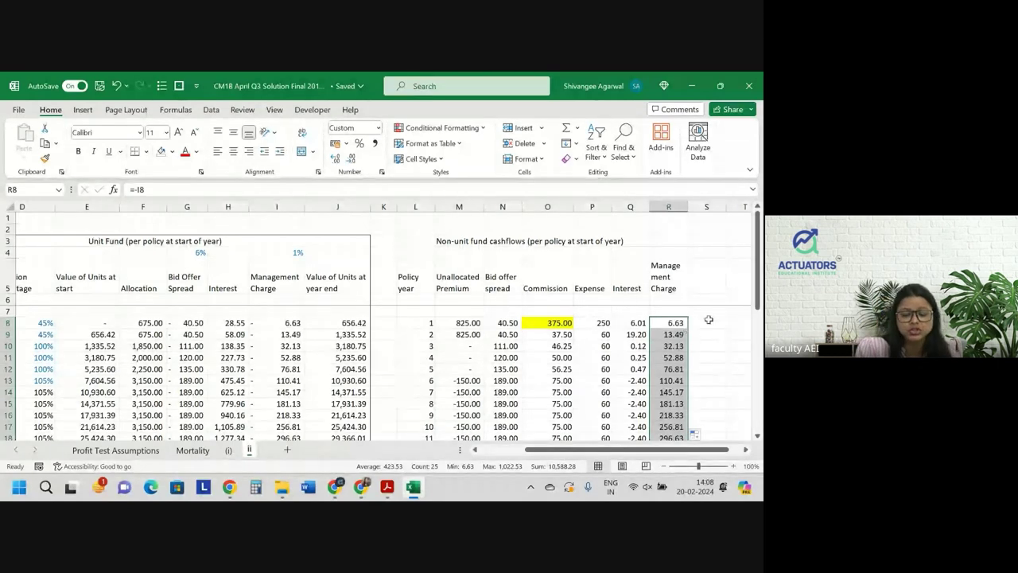
{"action": "scroll", "coordinate": [677, 295], "scroll_direction": "right", "scroll_amount": 4}
Enter the heading 'Extra Death Cost' in S5
{"action": "left_click", "coordinate": [582, 281]}
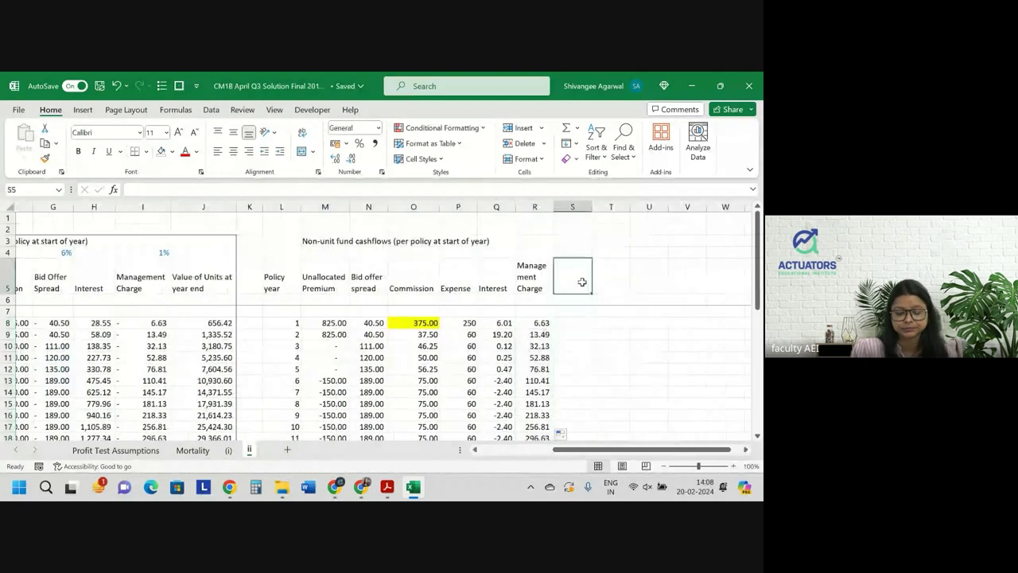
{"action": "type", "text": "Extra "}
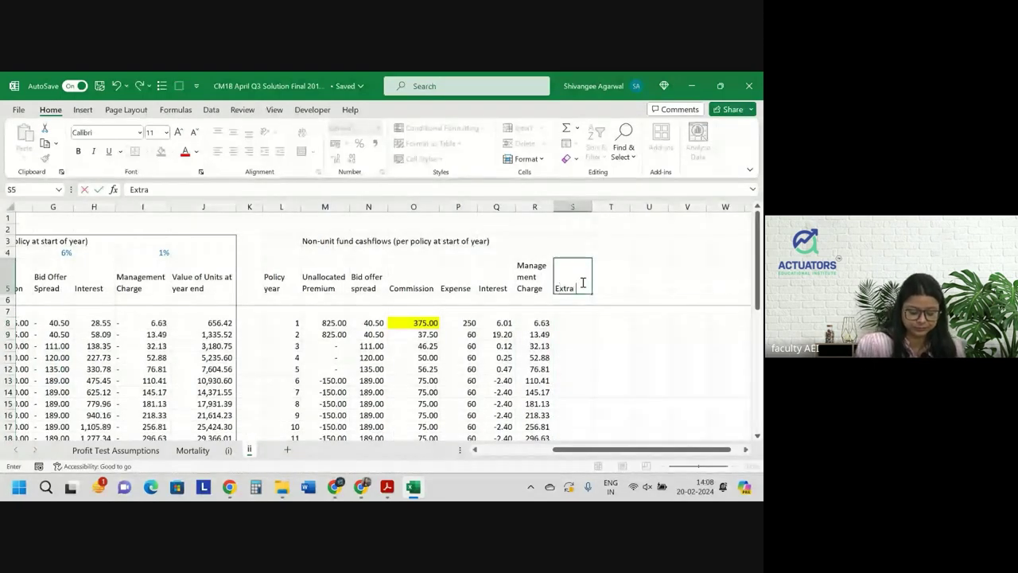
{"action": "type", "text": "Death"}
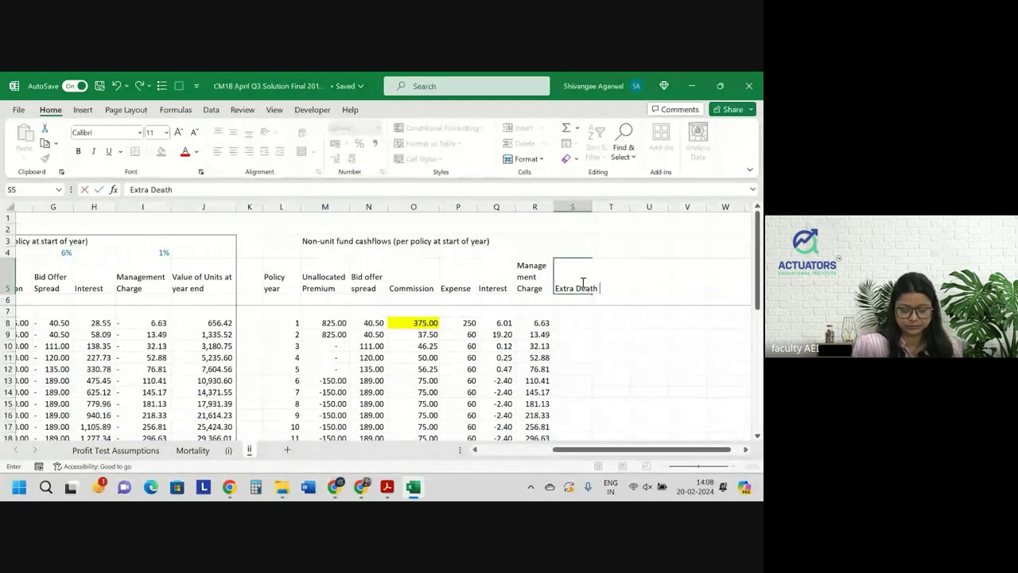
{"action": "type", "text": " Cost"}
{"action": "key", "text": "Return"}
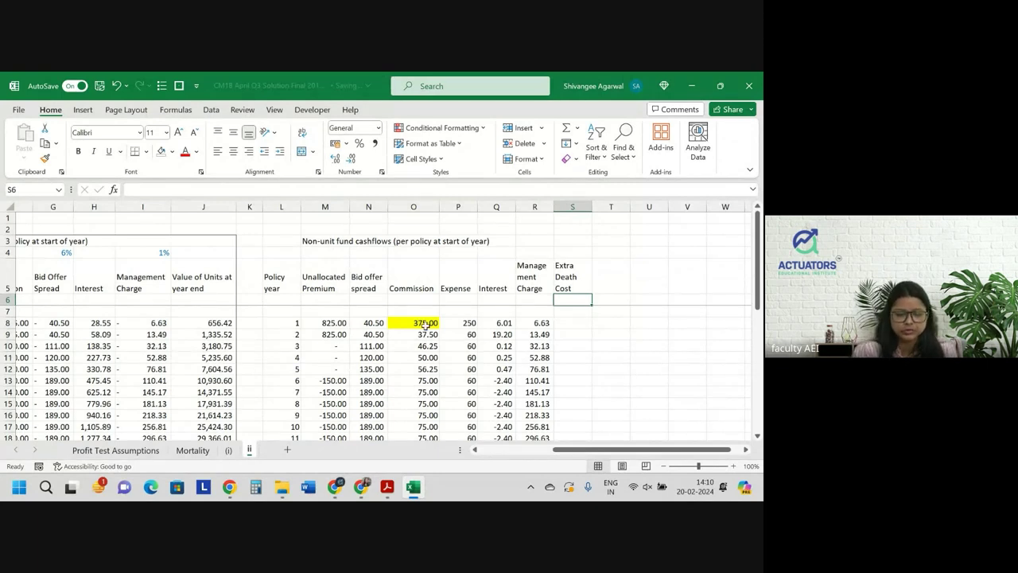
{"action": "key", "text": "ctrl+z"}
{"action": "key", "text": "F2"}
{"action": "scroll", "coordinate": [430, 360], "scroll_direction": "left", "scroll_amount": 3}
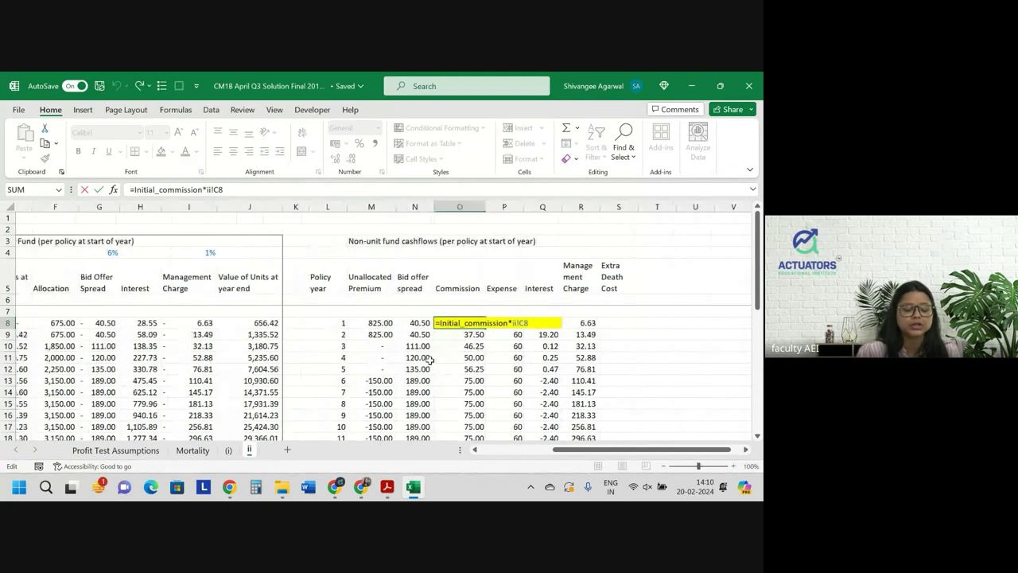
{"action": "scroll", "coordinate": [118, 328], "scroll_direction": "left", "scroll_amount": 5}
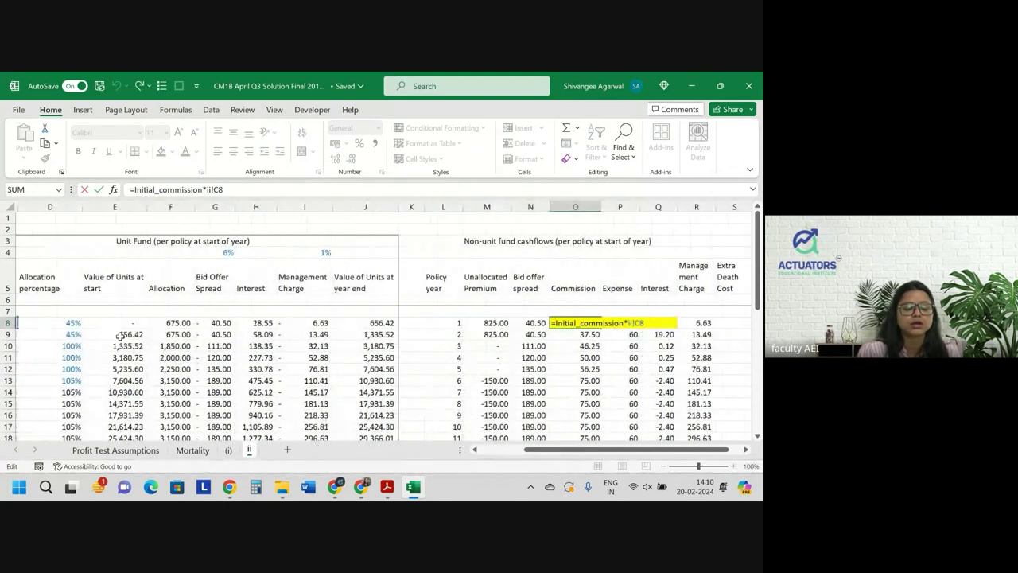
{"action": "scroll", "coordinate": [118, 328], "scroll_direction": "right", "scroll_amount": 2}
{"action": "scroll", "coordinate": [118, 326], "scroll_direction": "right", "scroll_amount": 3}
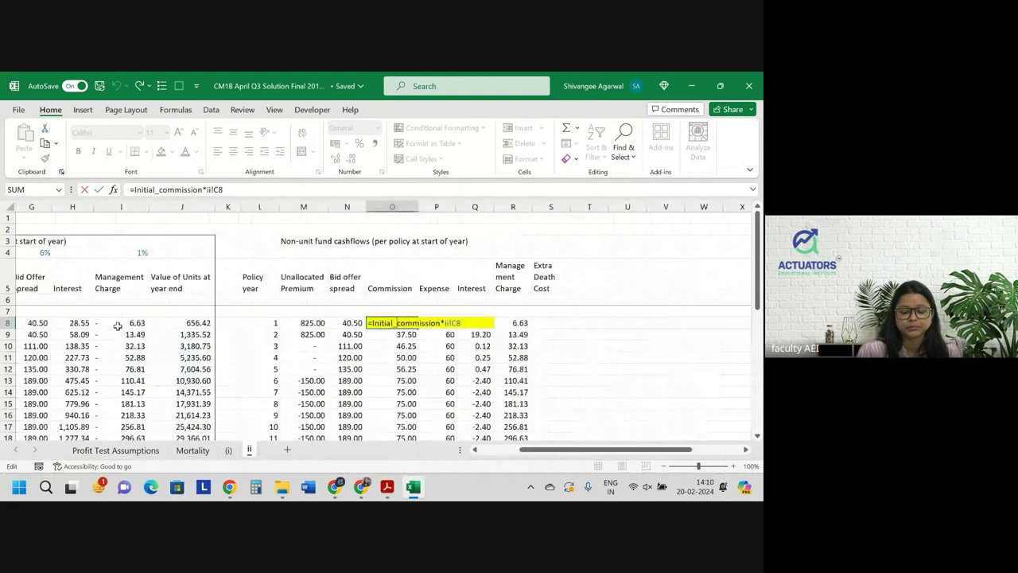
{"action": "key", "text": "Return"}
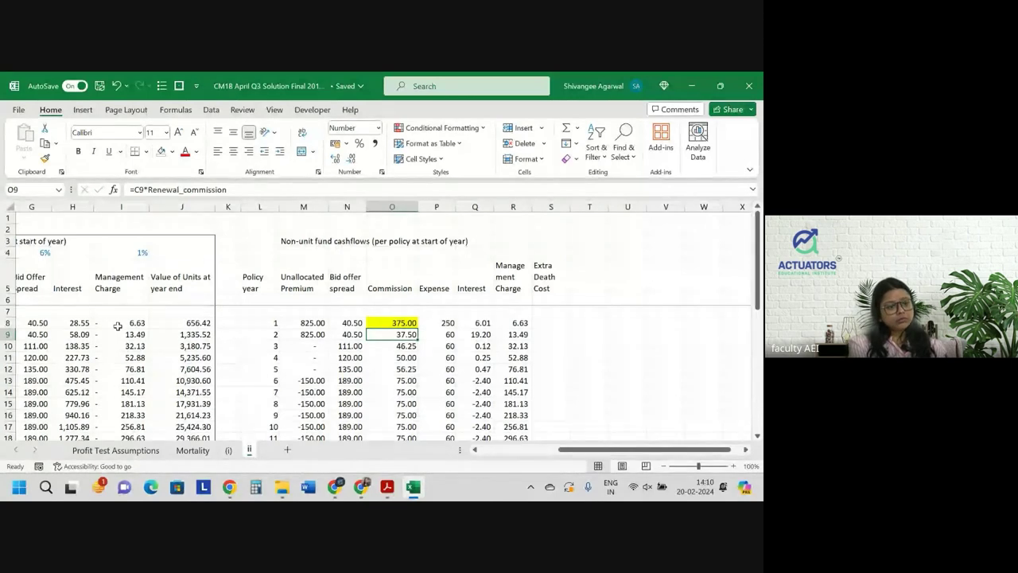
{"action": "left_click", "coordinate": [563, 322]}
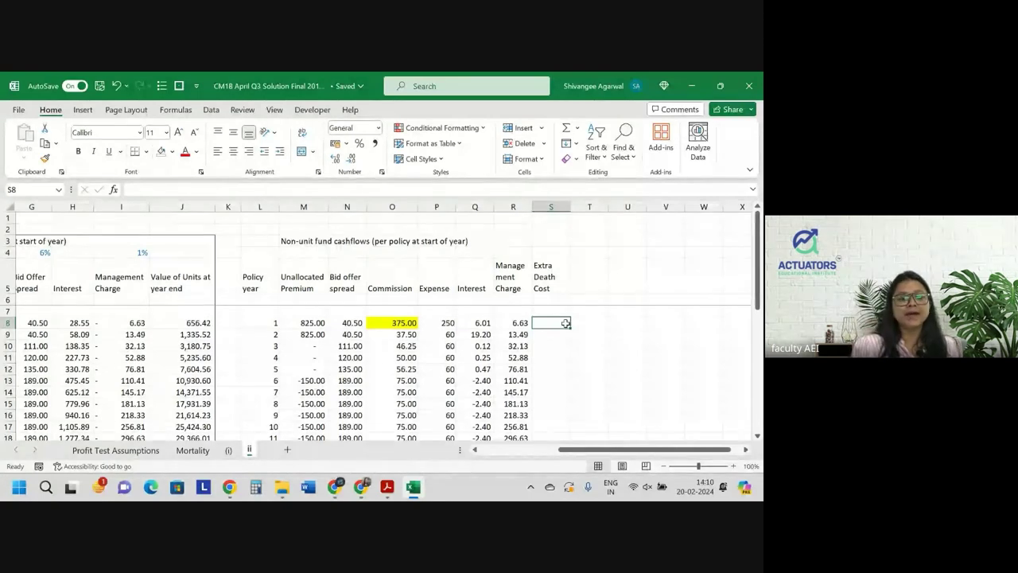
{"action": "scroll", "coordinate": [565, 322], "scroll_direction": "left", "scroll_amount": 1}
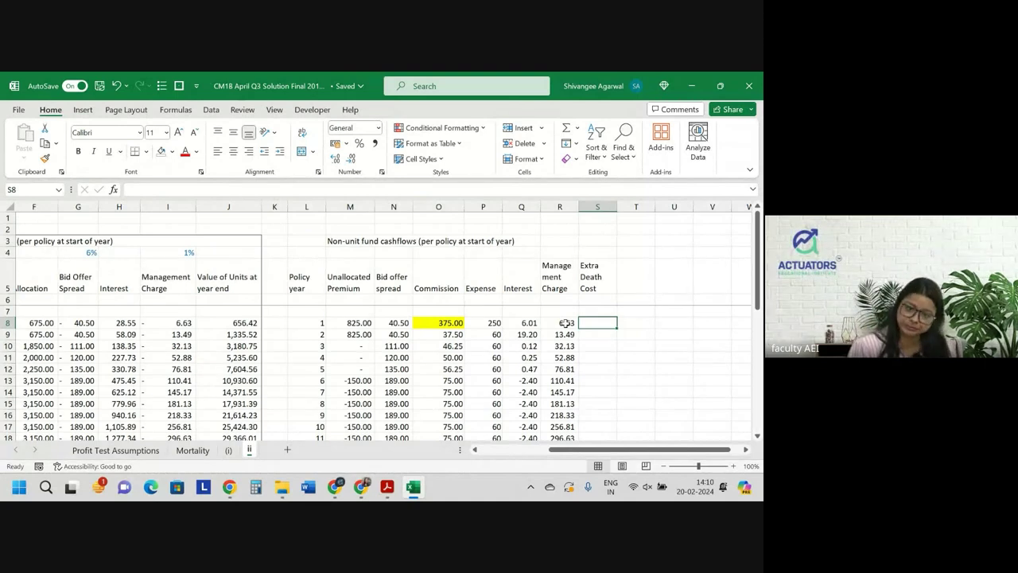
Start S8's formula as =MAX( with the year-1 end-of-year unit value and a minus sign
{"action": "type", "text": "="}
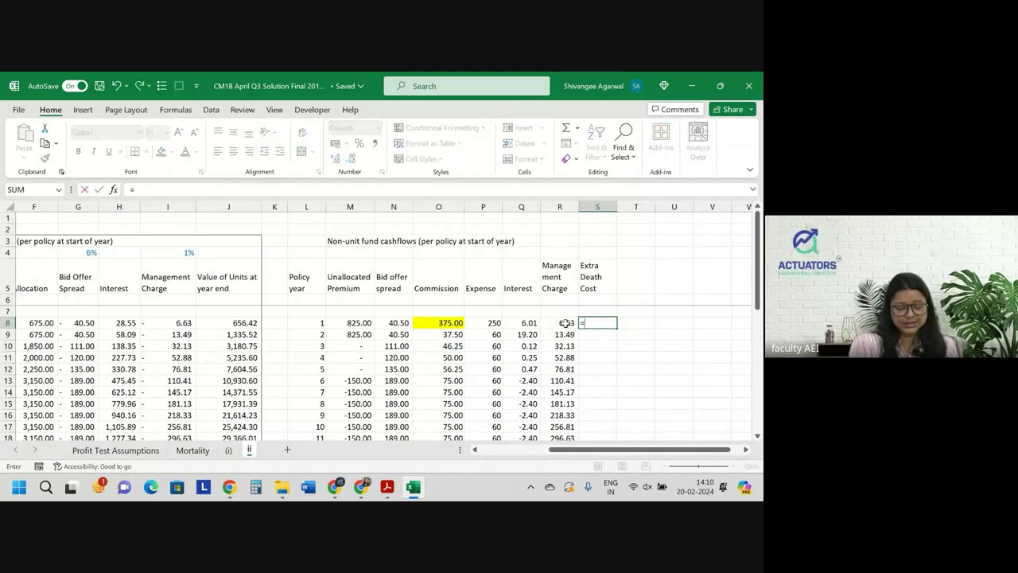
{"action": "type", "text": "max("}
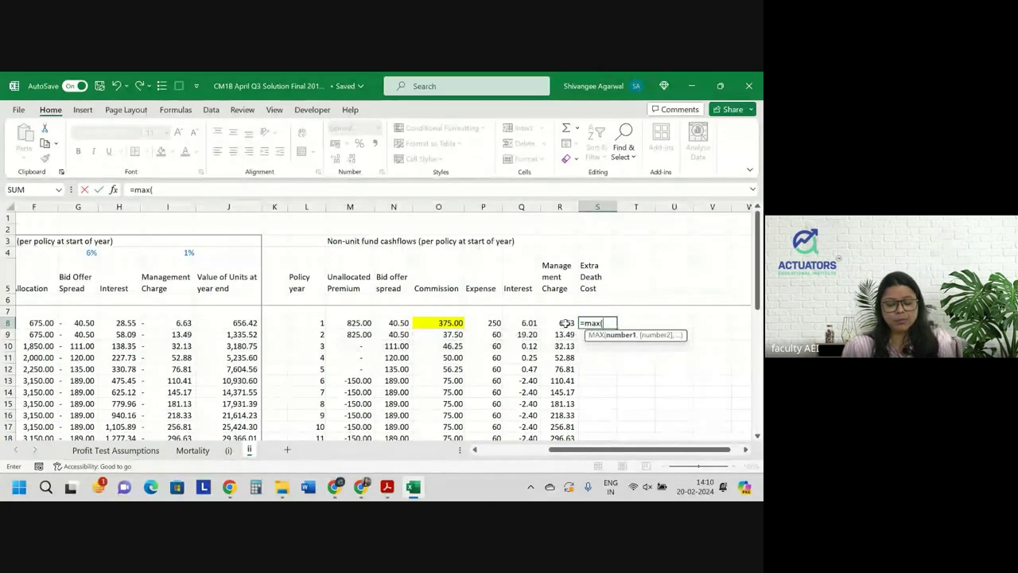
{"action": "scroll", "coordinate": [517, 326], "scroll_direction": "left", "scroll_amount": 3}
{"action": "scroll", "coordinate": [503, 326], "scroll_direction": "left", "scroll_amount": 2}
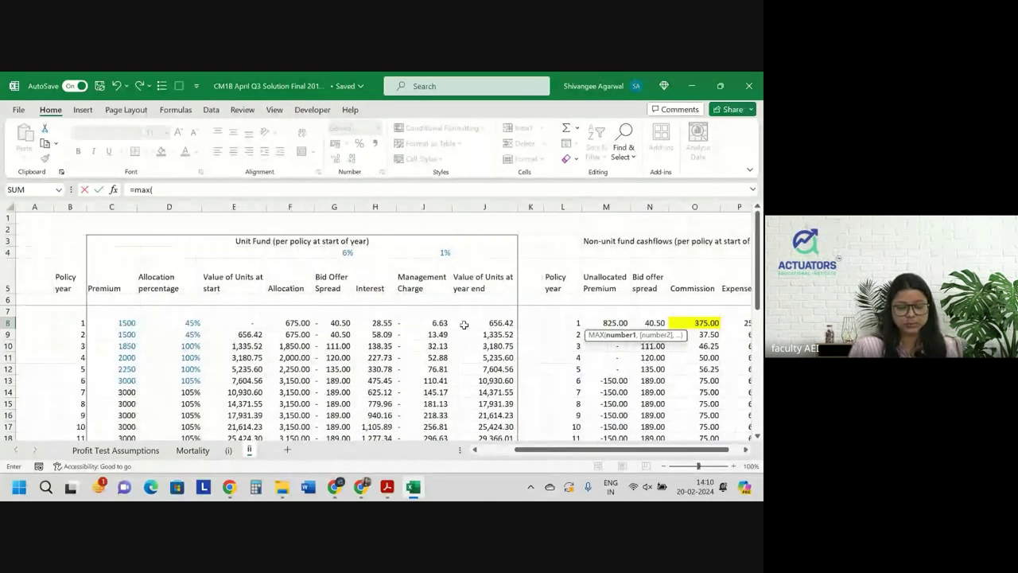
{"action": "left_click", "coordinate": [502, 327]}
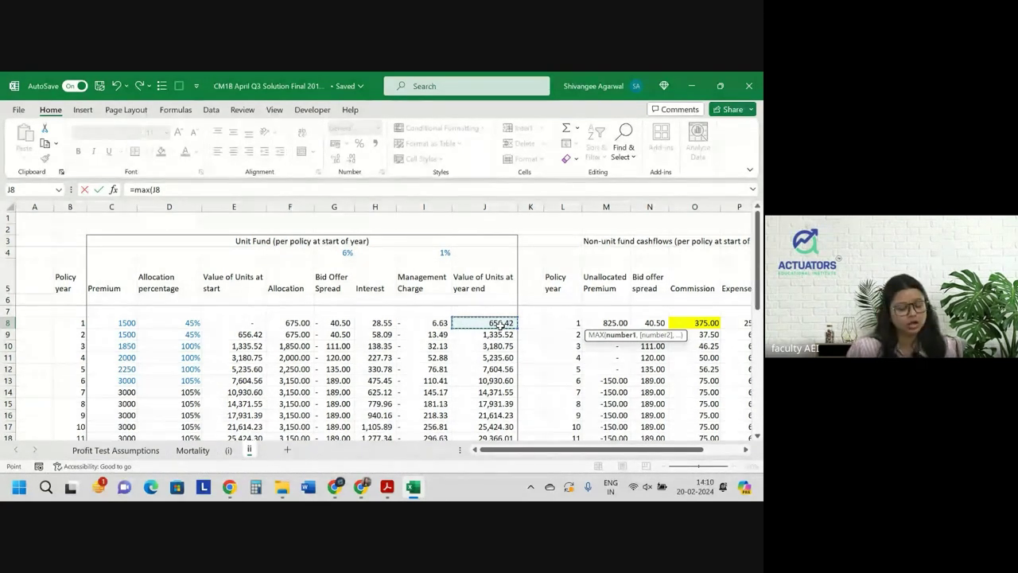
{"action": "scroll", "coordinate": [500, 325], "scroll_direction": "right", "scroll_amount": 2}
{"action": "scroll", "coordinate": [500, 325], "scroll_direction": "right", "scroll_amount": 5}
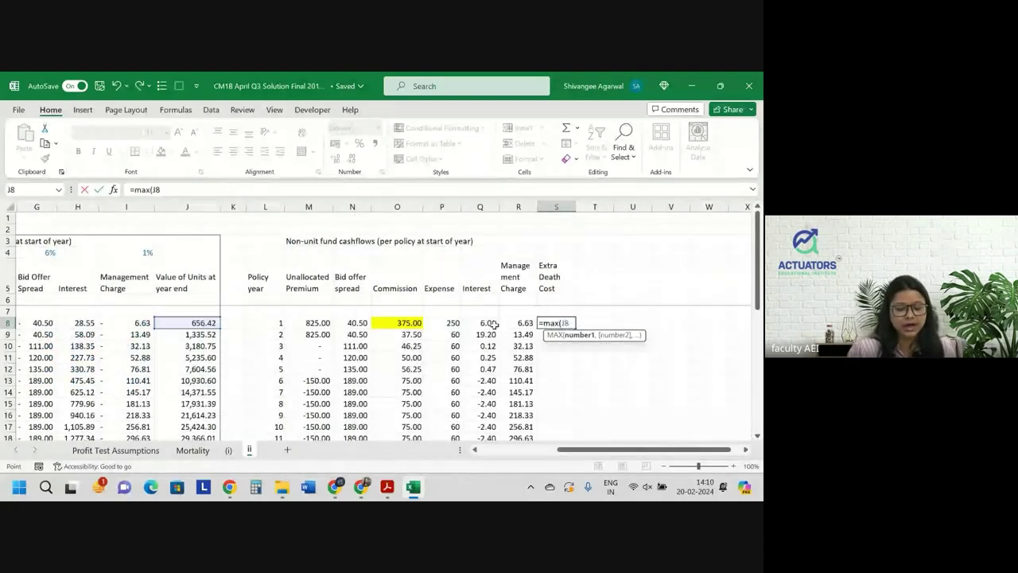
{"action": "left_click", "coordinate": [162, 191]}
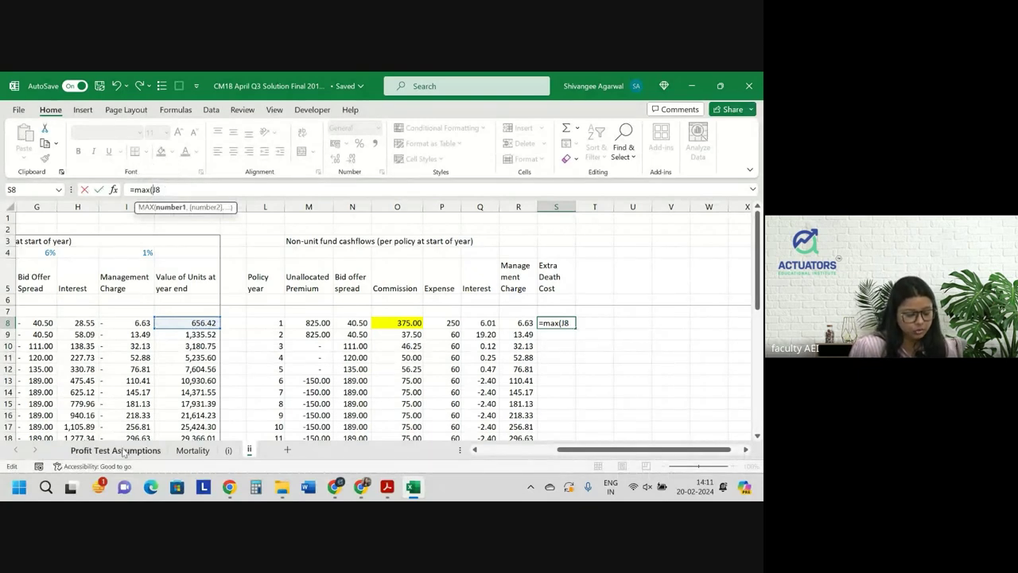
{"action": "type", "text": "-"}
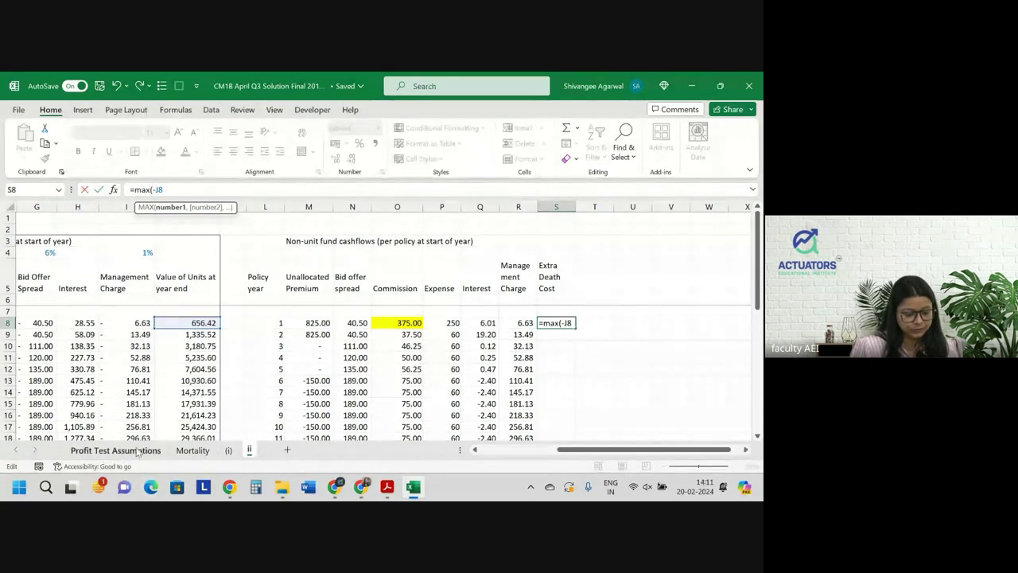
Check the Profit Test Assumptions sheet, then commit S8's MAX formula, which shows #NAME?
{"action": "left_click", "coordinate": [115, 451]}
{"action": "scroll", "coordinate": [249, 402], "scroll_direction": "down", "scroll_amount": 3}
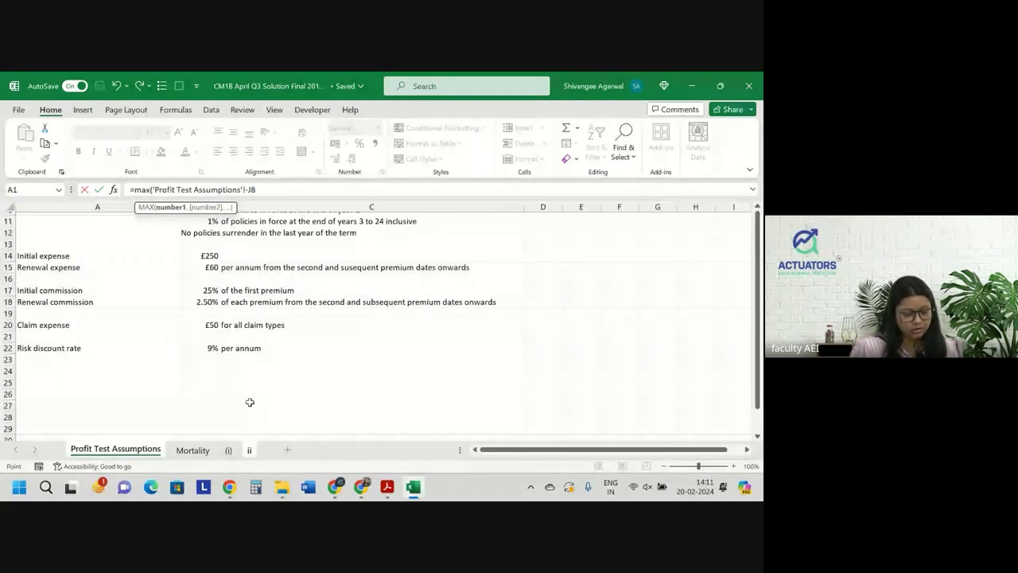
{"action": "scroll", "coordinate": [249, 402], "scroll_direction": "up", "scroll_amount": 3}
{"action": "left_click", "coordinate": [249, 450]}
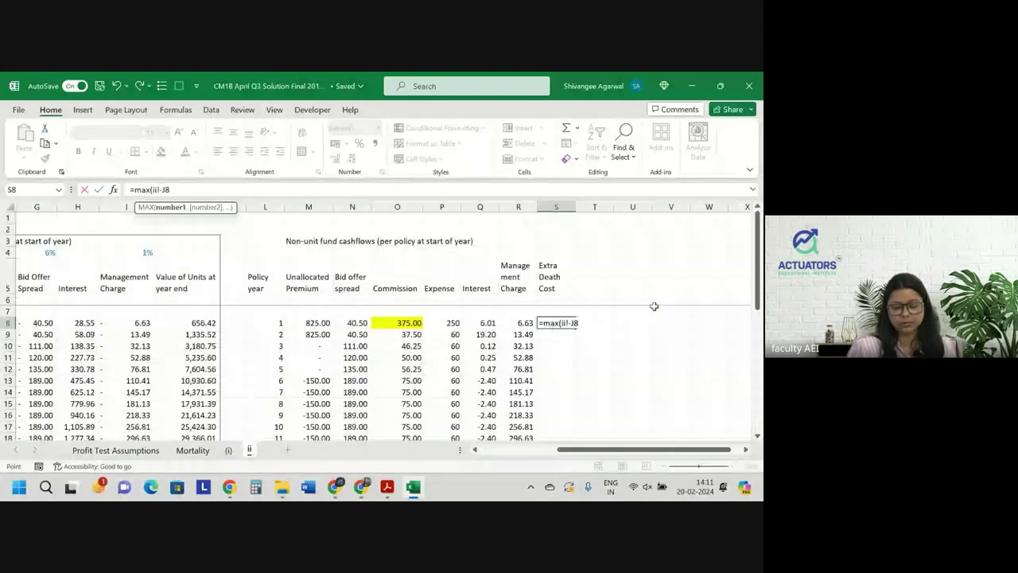
{"action": "key", "text": "BackSpace"}
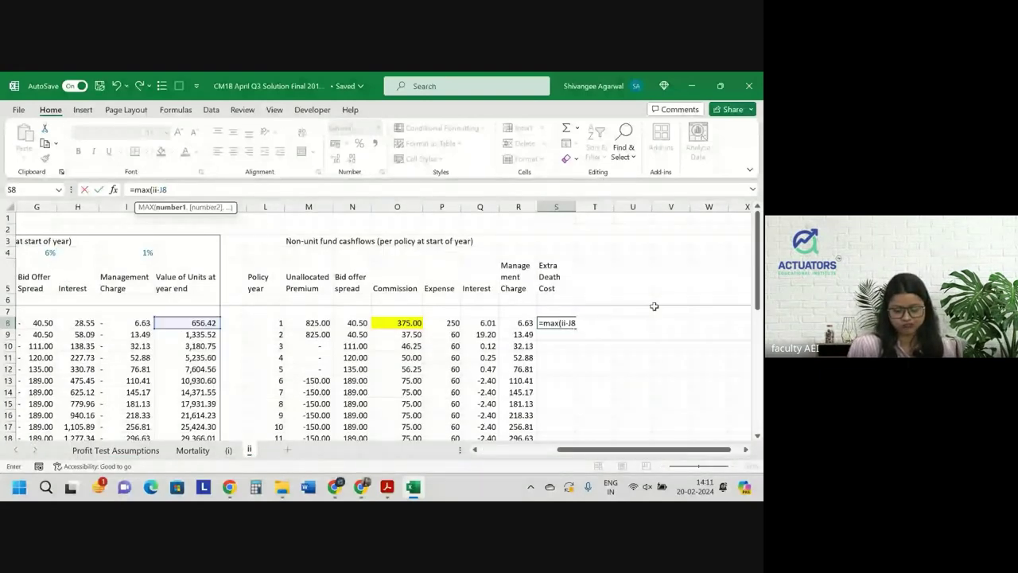
{"action": "key", "text": "ctrl+Return"}
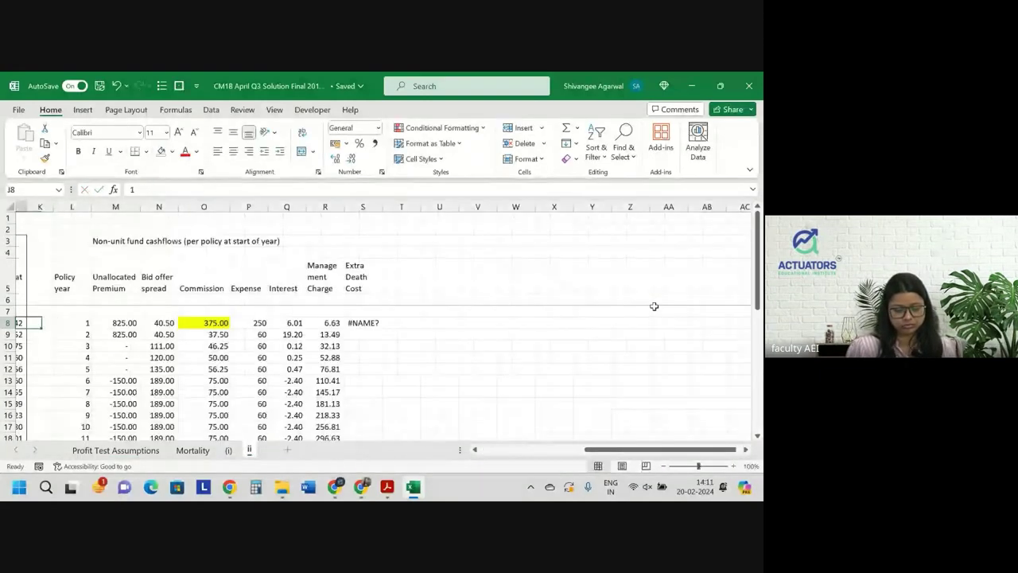
{"action": "key", "text": "ctrl+Left"}
{"action": "key", "text": "ctrl+Left"}
{"action": "key", "text": "ctrl+Left"}
{"action": "scroll", "coordinate": [653, 306], "scroll_direction": "right", "scroll_amount": 5}
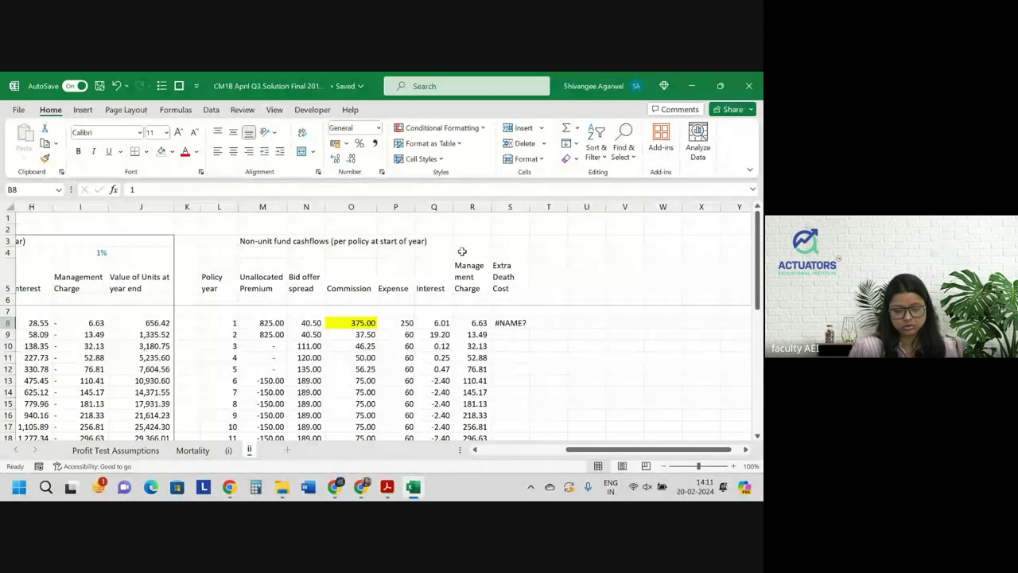
Type the label 'Minimum Amount' in Q4
{"action": "left_click", "coordinate": [462, 251]}
{"action": "type", "text": "M"}
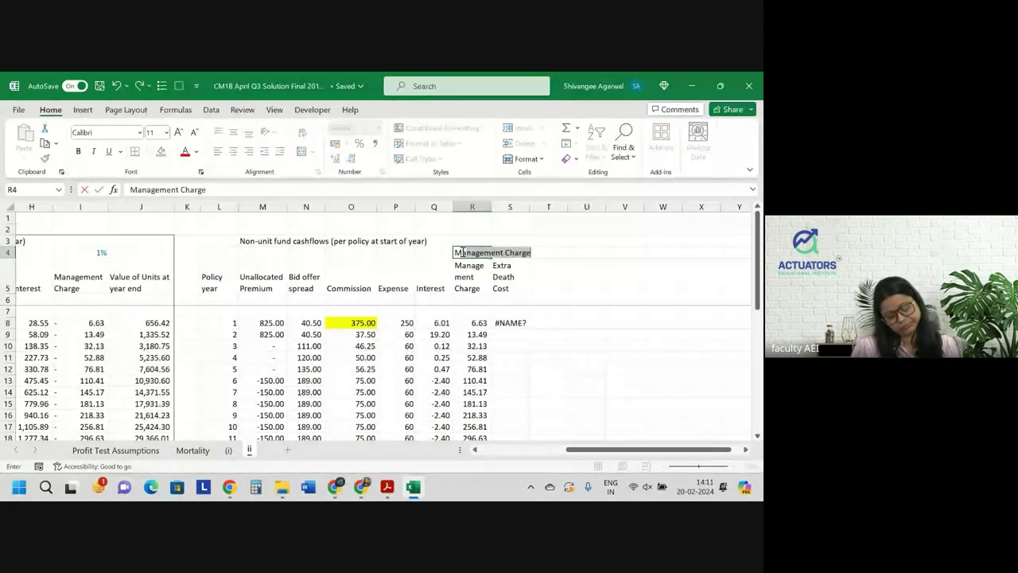
{"action": "key", "text": "BackSpace"}
{"action": "type", "text": "in"}
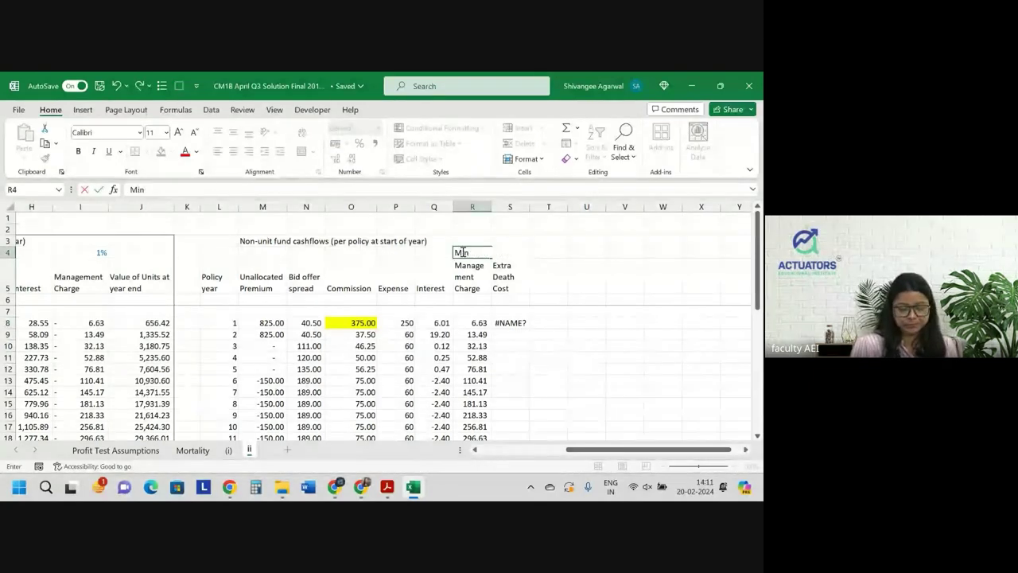
{"action": "type", "text": " amt"}
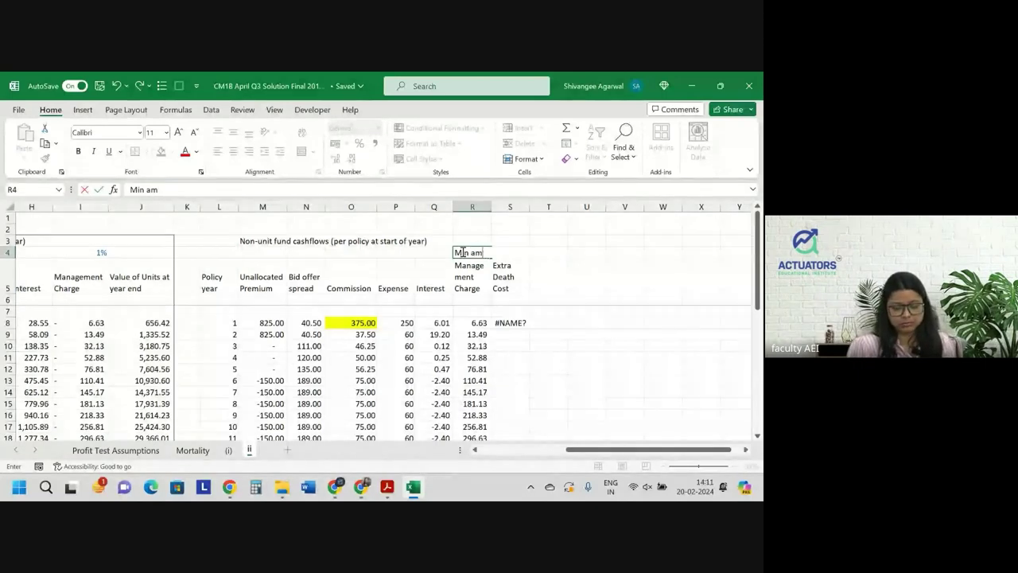
{"action": "key", "text": "BackSpace"}
{"action": "key", "text": "BackSpace"}
{"action": "key", "text": "BackSpace"}
{"action": "key", "text": "BackSpace"}
{"action": "key", "text": "BackSpace"}
{"action": "key", "text": "BackSpace"}
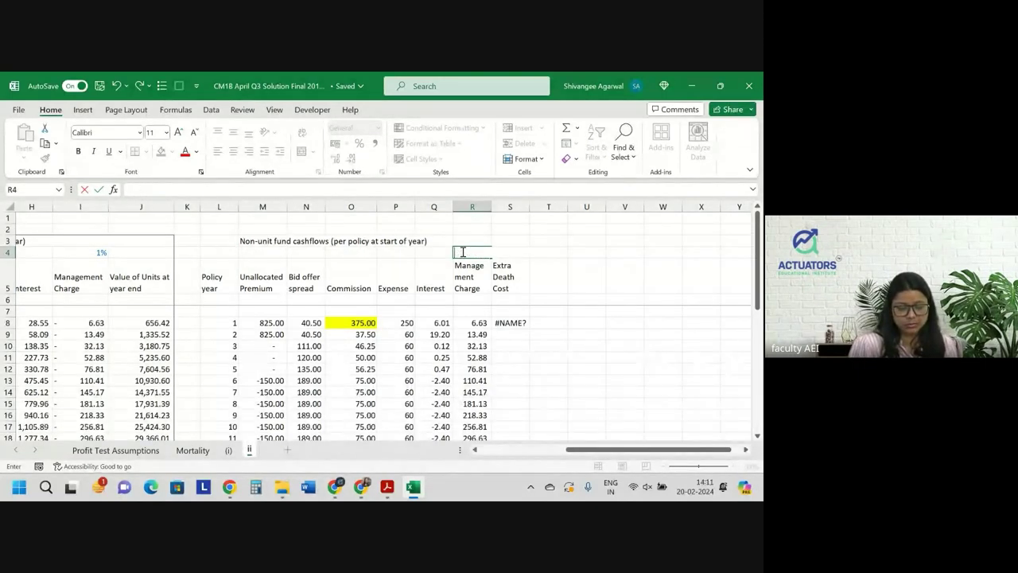
{"action": "key", "text": "Left"}
{"action": "type", "text": "Minim"}
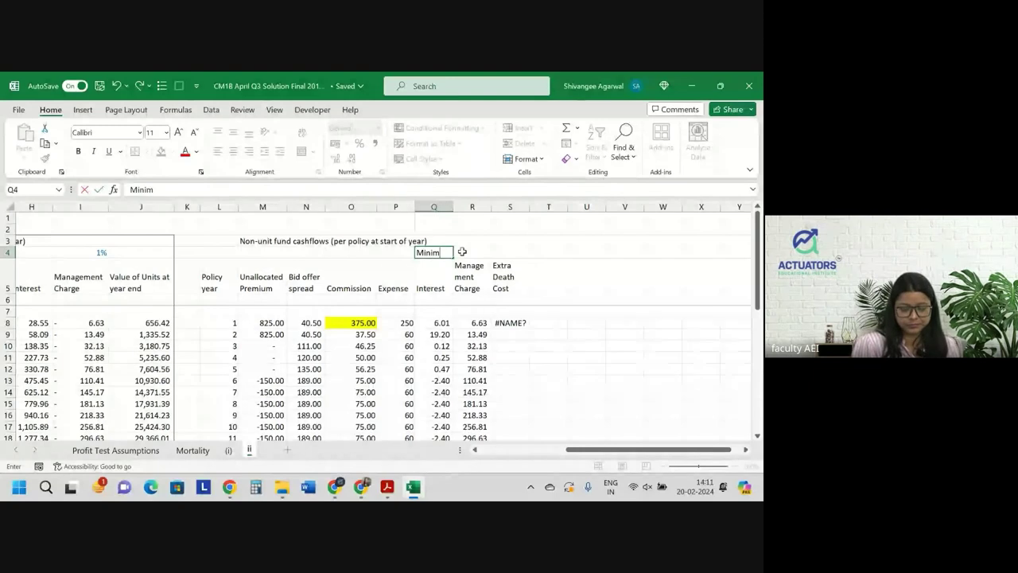
{"action": "type", "text": "um Amou"}
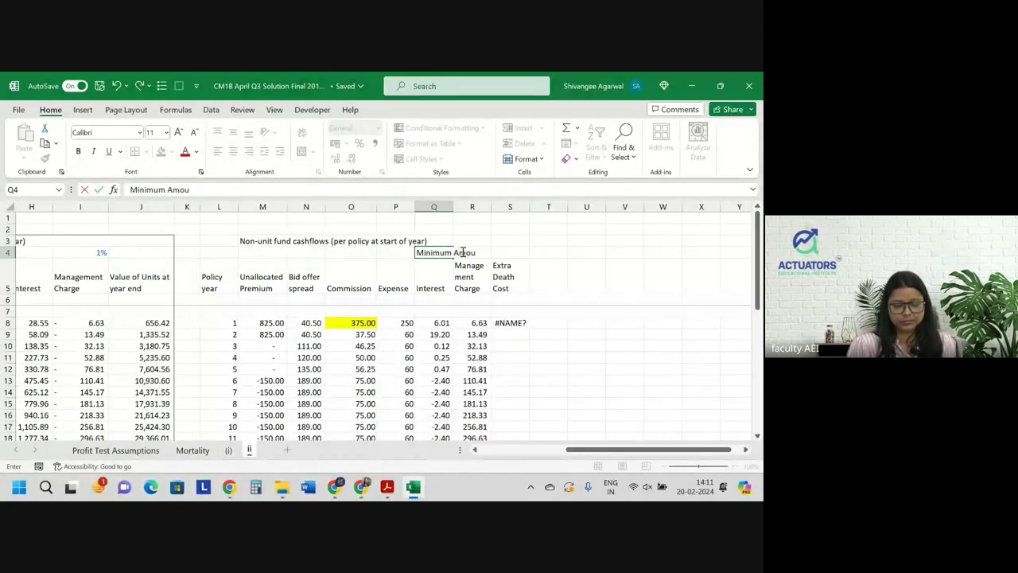
{"action": "type", "text": "nt"}
{"action": "key", "text": "Right"}
{"action": "key", "text": "Right"}
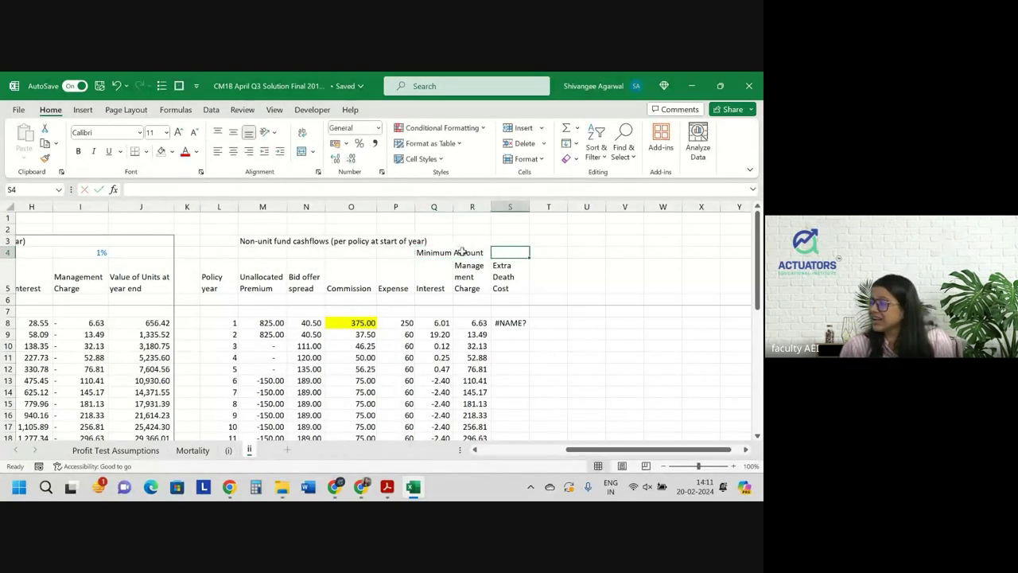
Enter 1,00,000 in S4 and shade that cell light blue
{"action": "type", "text": "1,00,000"}
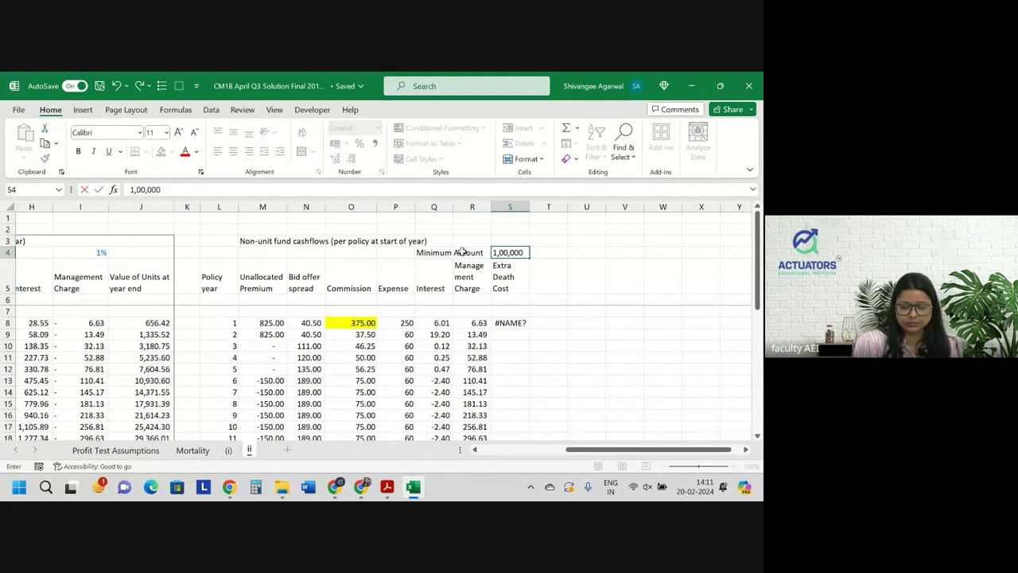
{"action": "key", "text": "Return"}
{"action": "key", "text": "Down"}
{"action": "key", "text": "Down"}
{"action": "key", "text": "Down"}
{"action": "key", "text": "Up"}
{"action": "key", "text": "Up"}
{"action": "key", "text": "Up"}
{"action": "key", "text": "Up"}
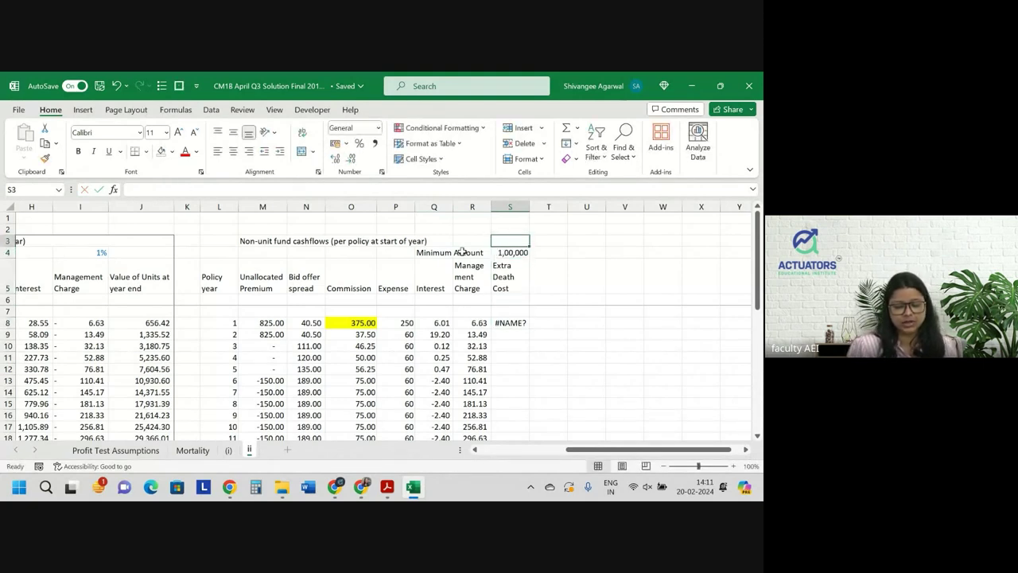
{"action": "left_click", "coordinate": [171, 151]}
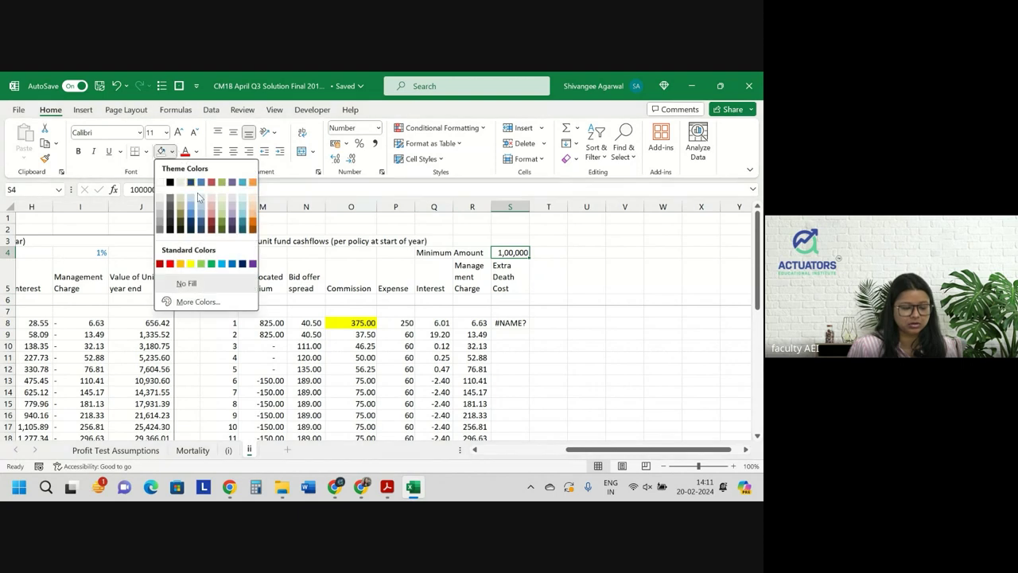
{"action": "left_click", "coordinate": [195, 208]}
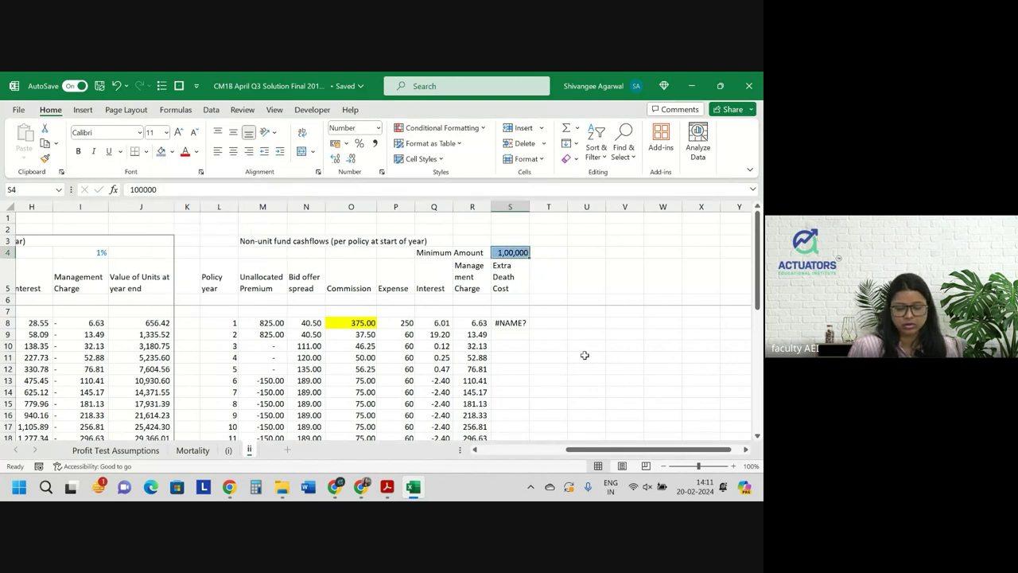
Enter =MAX($S$4-J8,0) in S8 and fill it down all policy years
{"action": "left_click", "coordinate": [519, 322]}
{"action": "type", "text": "=max"}
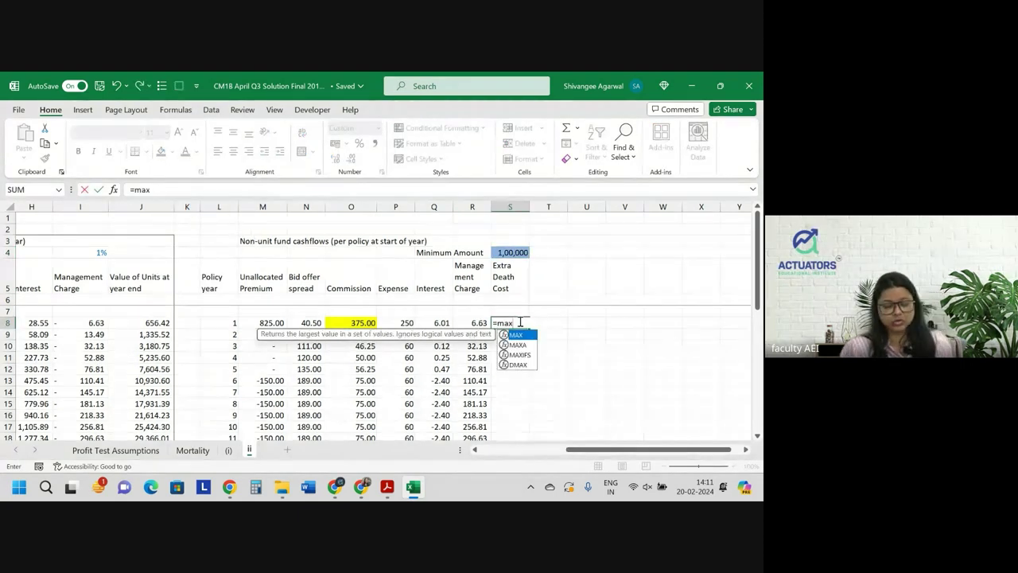
{"action": "type", "text": "("}
{"action": "key", "text": "Up"}
{"action": "key", "text": "Up"}
{"action": "key", "text": "Up"}
{"action": "key", "text": "Up"}
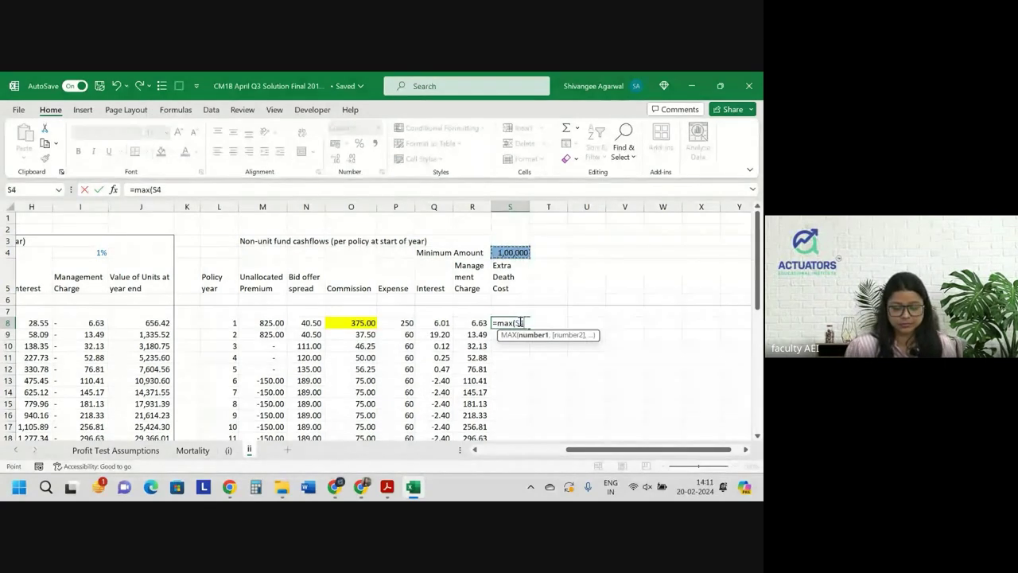
{"action": "type", "text": "-"}
{"action": "left_click", "coordinate": [157, 323]}
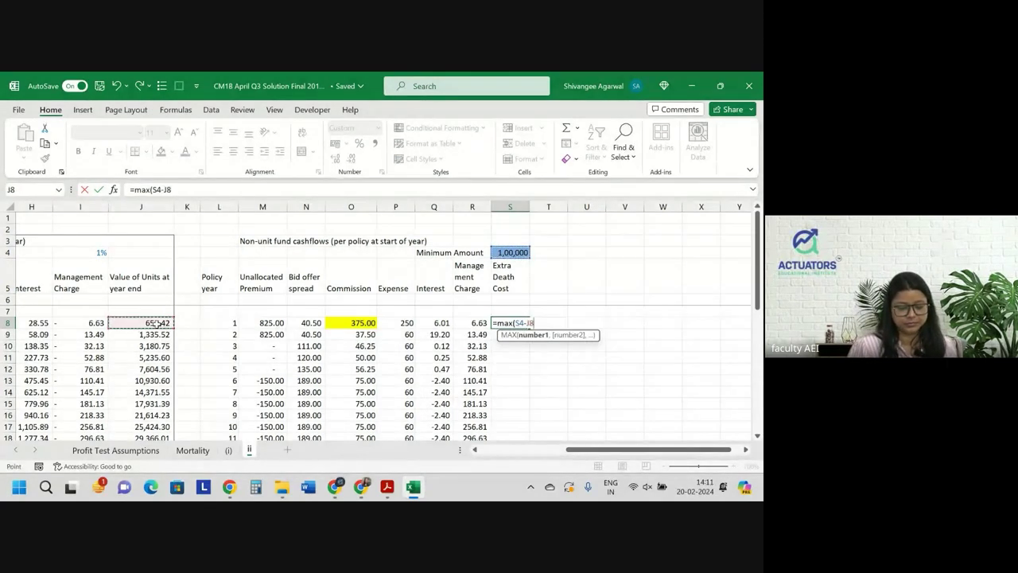
{"action": "type", "text": ","}
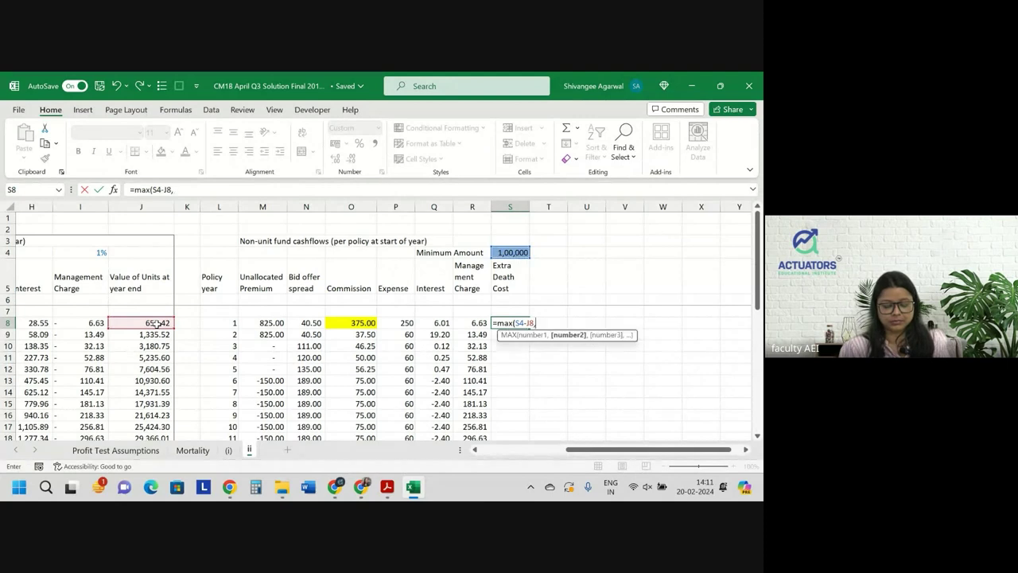
{"action": "type", "text": "0)"}
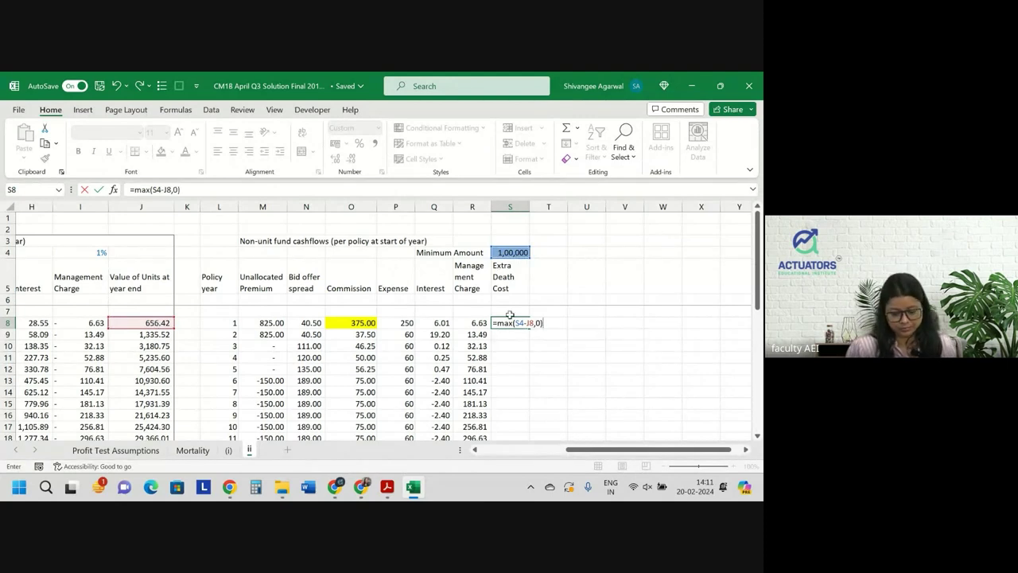
{"action": "left_click", "coordinate": [520, 323]}
{"action": "key", "text": "F4"}
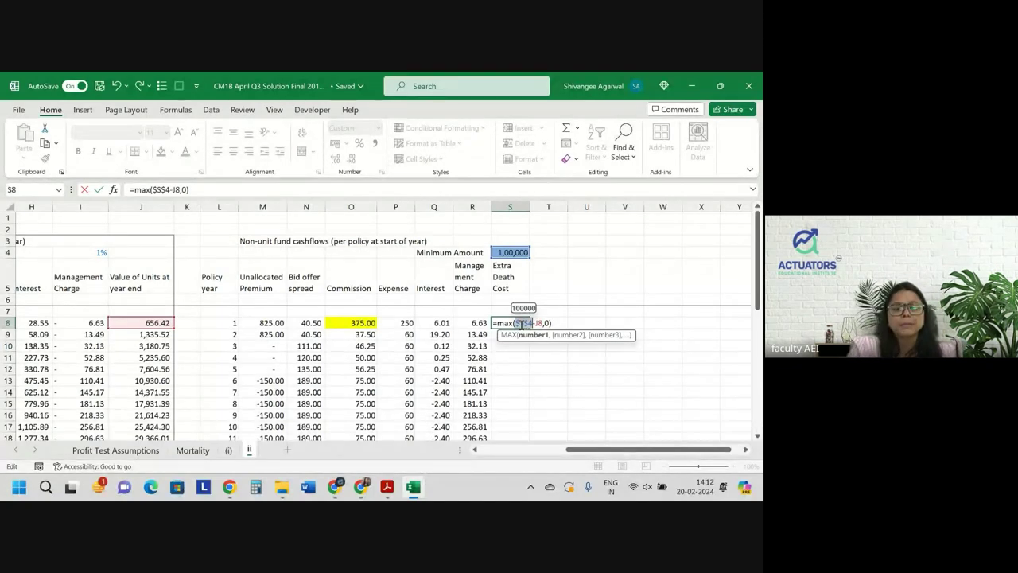
{"action": "key", "text": "Return"}
{"action": "left_click", "coordinate": [523, 323]}
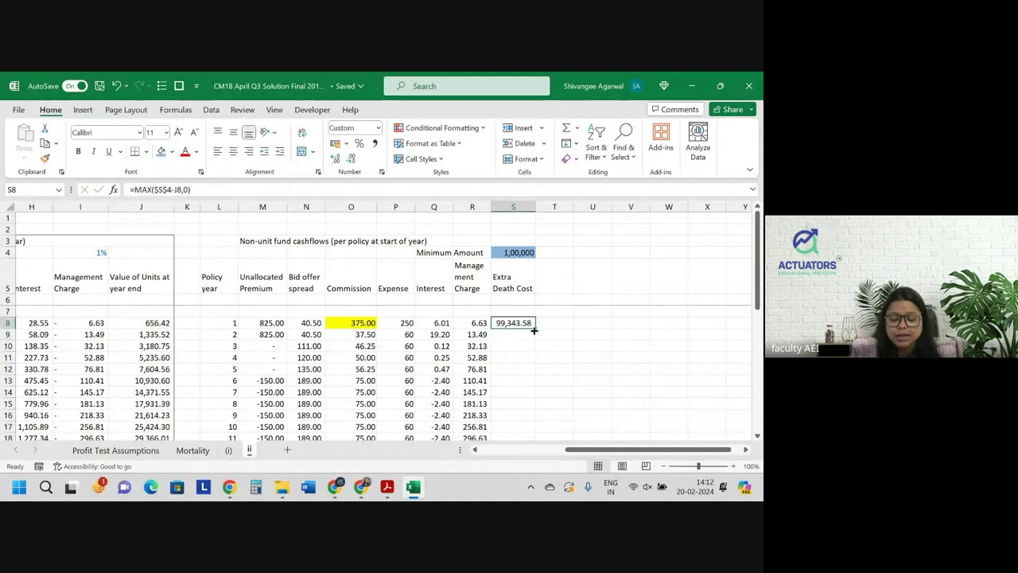
{"action": "double_click", "coordinate": [535, 328]}
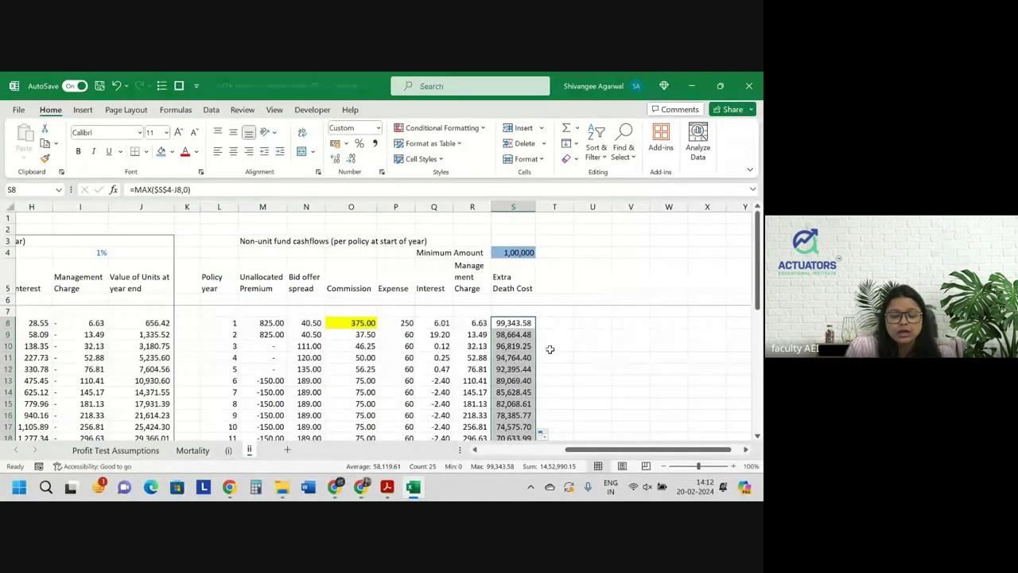
Rename the S5 header to 'Extra Exp Death Cost' and start appending a multiplication to S8
{"action": "left_click", "coordinate": [511, 278]}
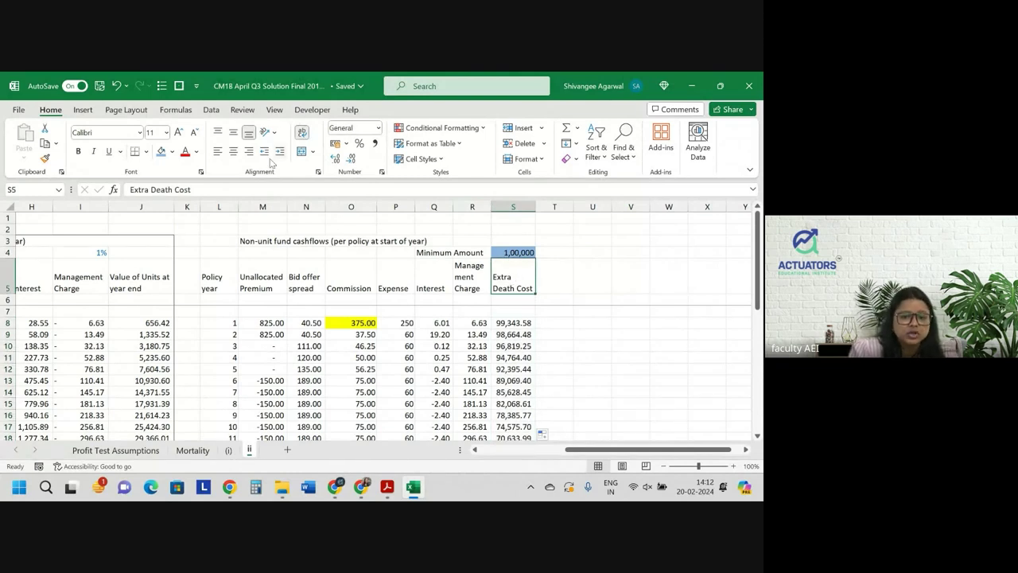
{"action": "left_click", "coordinate": [151, 189]}
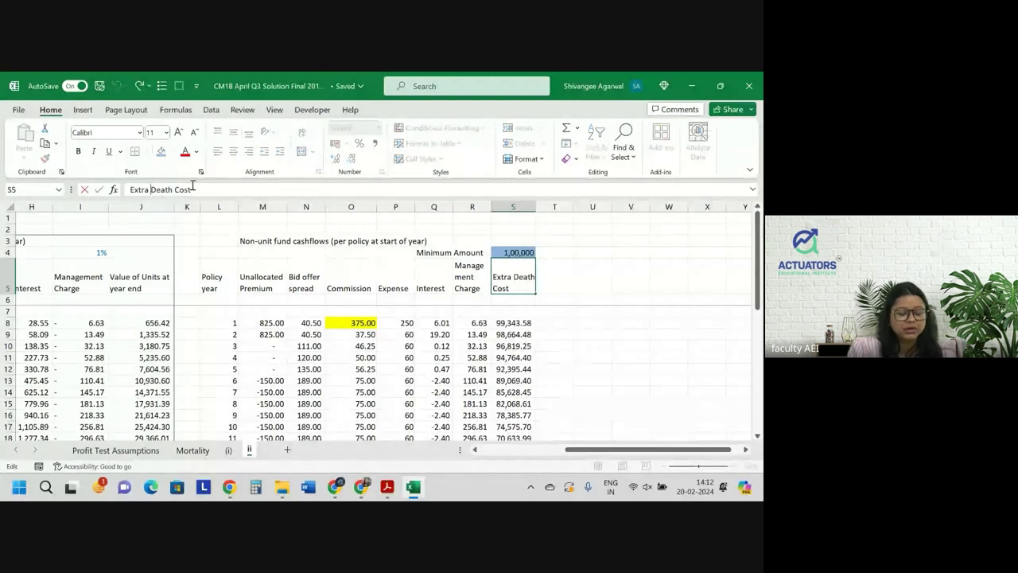
{"action": "type", "text": "Exp"}
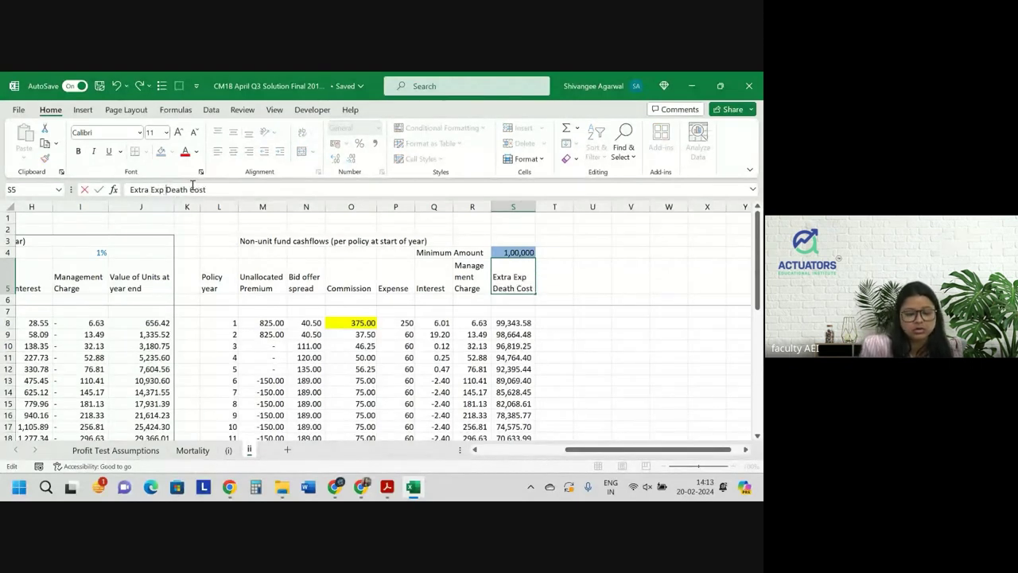
{"action": "key", "text": "Return"}
{"action": "key", "text": "Down"}
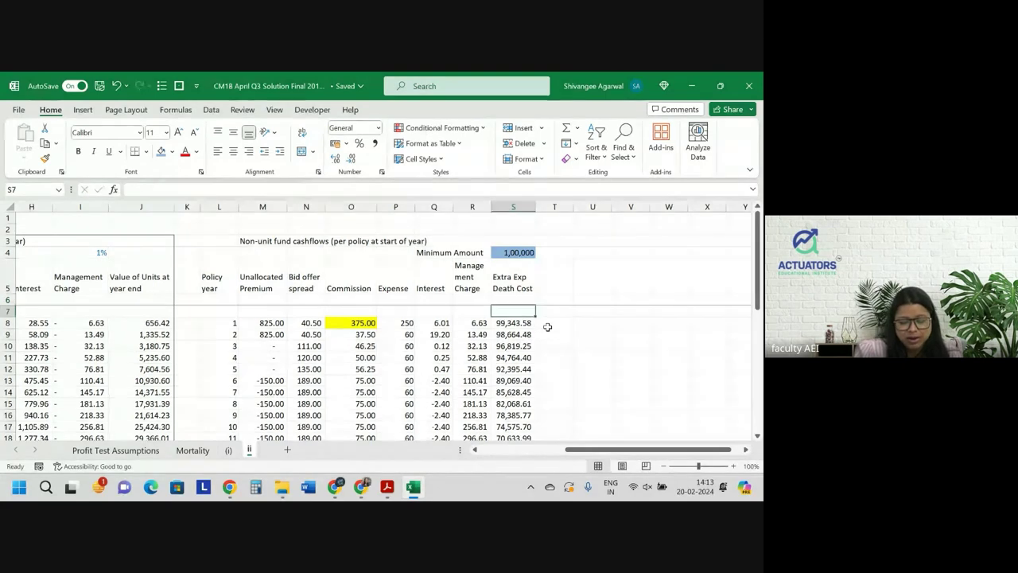
{"action": "key", "text": "Down"}
{"action": "key", "text": "Down"}
{"action": "key", "text": "Up"}
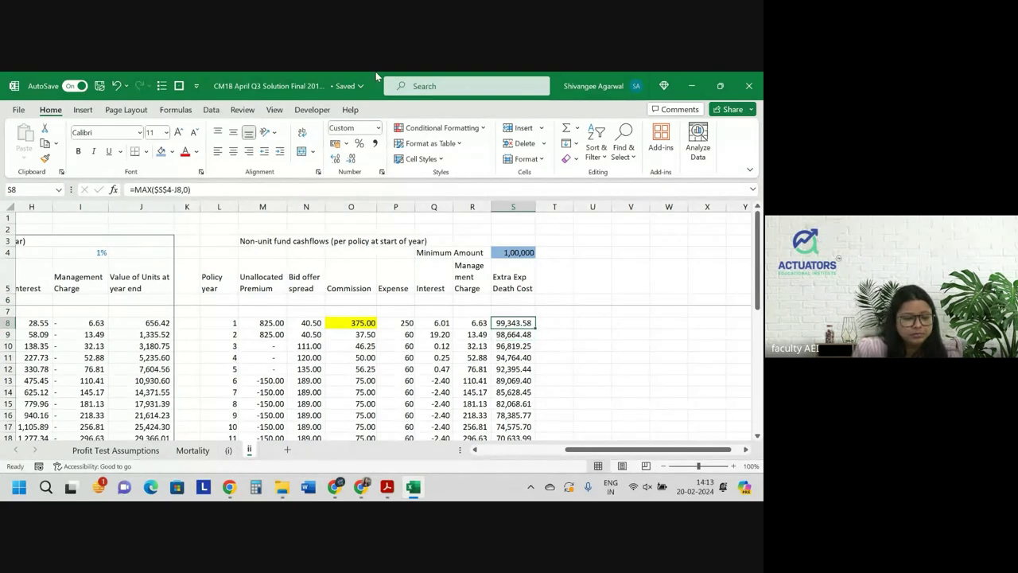
{"action": "left_click", "coordinate": [224, 191]}
{"action": "type", "text": "*"}
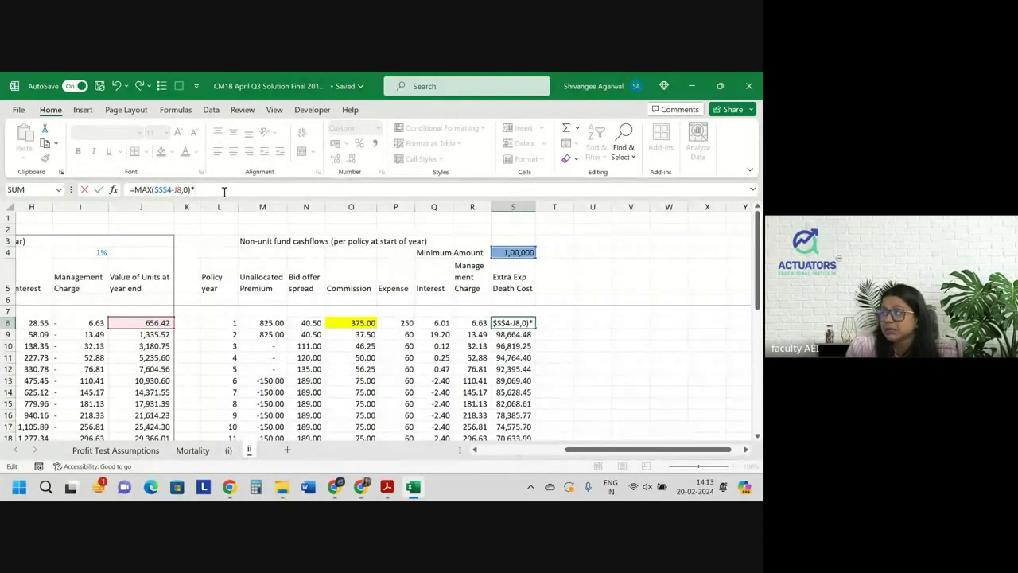
Multiply S8's formula by the age-45 (aq)x^d death rate from sheet (i)
{"action": "left_click", "coordinate": [193, 450]}
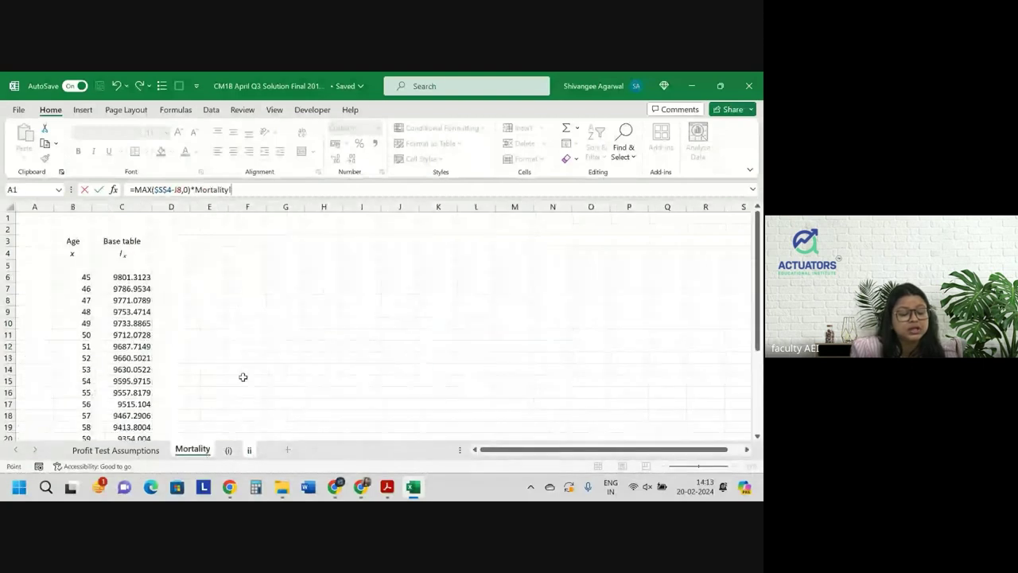
{"action": "left_click", "coordinate": [228, 450]}
{"action": "left_click", "coordinate": [347, 289]}
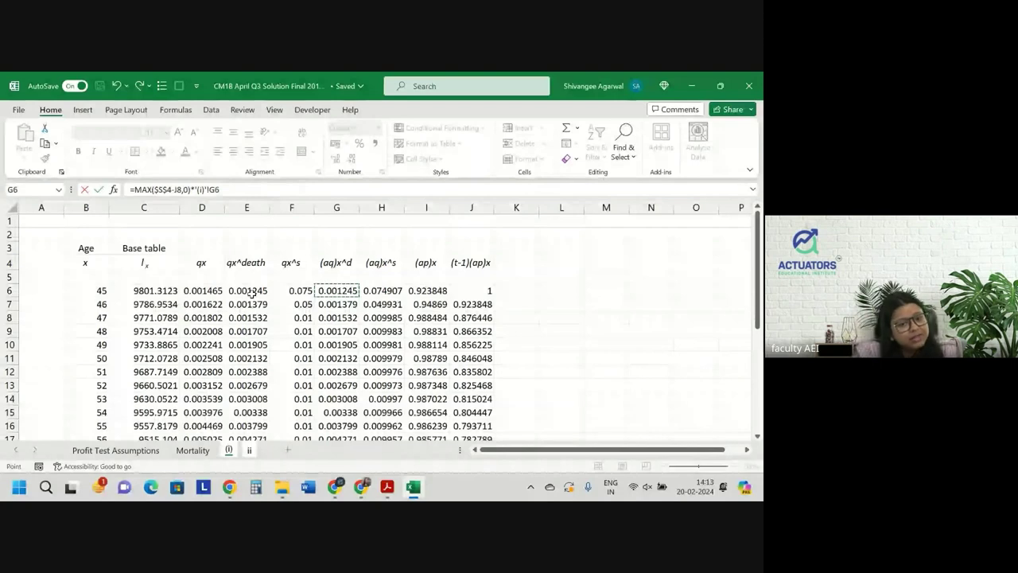
{"action": "key", "text": "ctrl+BackSpace"}
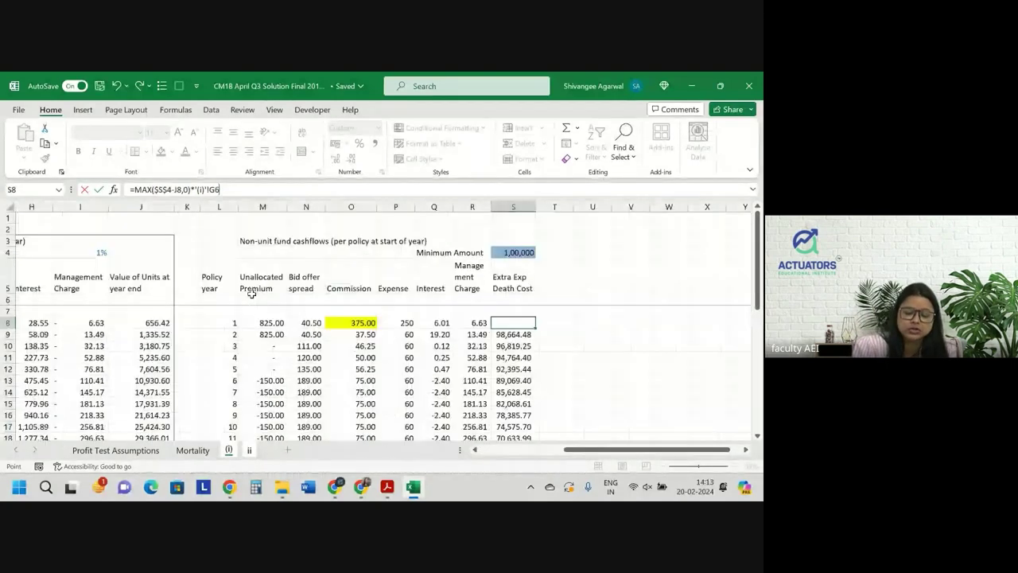
{"action": "key", "text": "Return"}
Fill the updated formula down to year 25 and autofit the Management Charge column
{"action": "left_click", "coordinate": [514, 322]}
{"action": "double_click", "coordinate": [536, 329]}
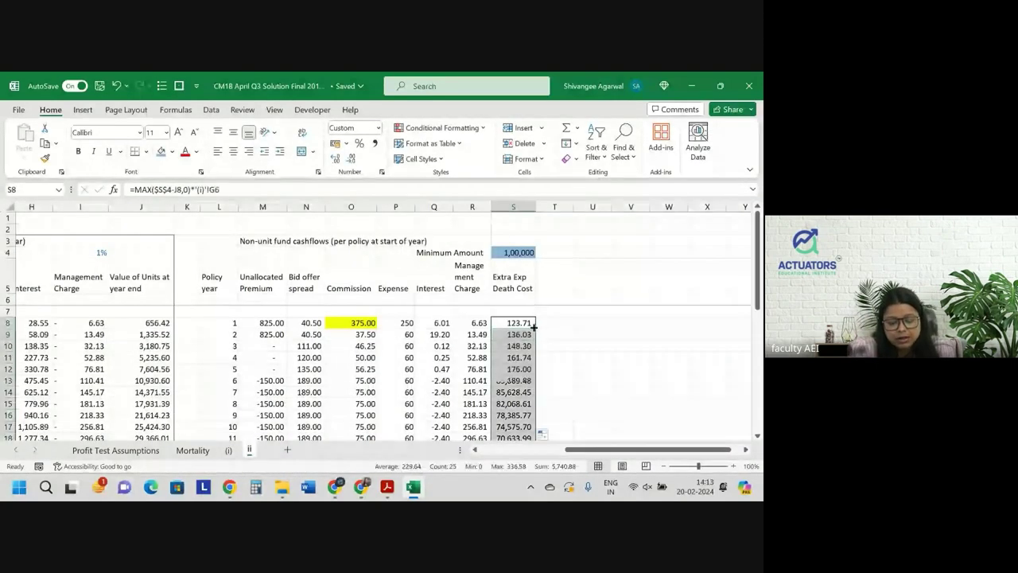
{"action": "scroll", "coordinate": [543, 345], "scroll_direction": "down", "scroll_amount": 3}
{"action": "scroll", "coordinate": [543, 345], "scroll_direction": "down", "scroll_amount": 2}
{"action": "scroll", "coordinate": [542, 345], "scroll_direction": "down", "scroll_amount": 1}
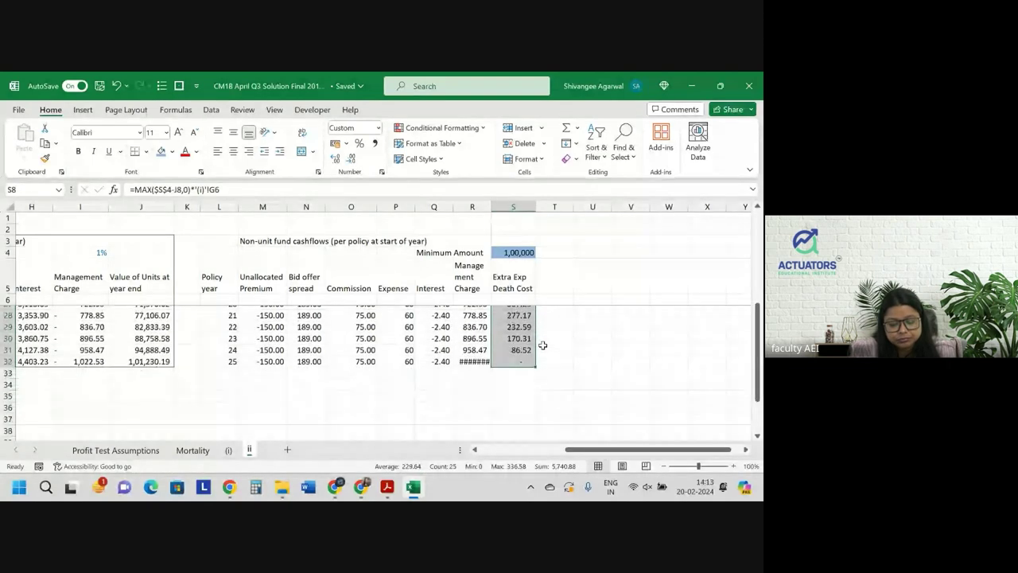
{"action": "scroll", "coordinate": [543, 345], "scroll_direction": "up", "scroll_amount": 1}
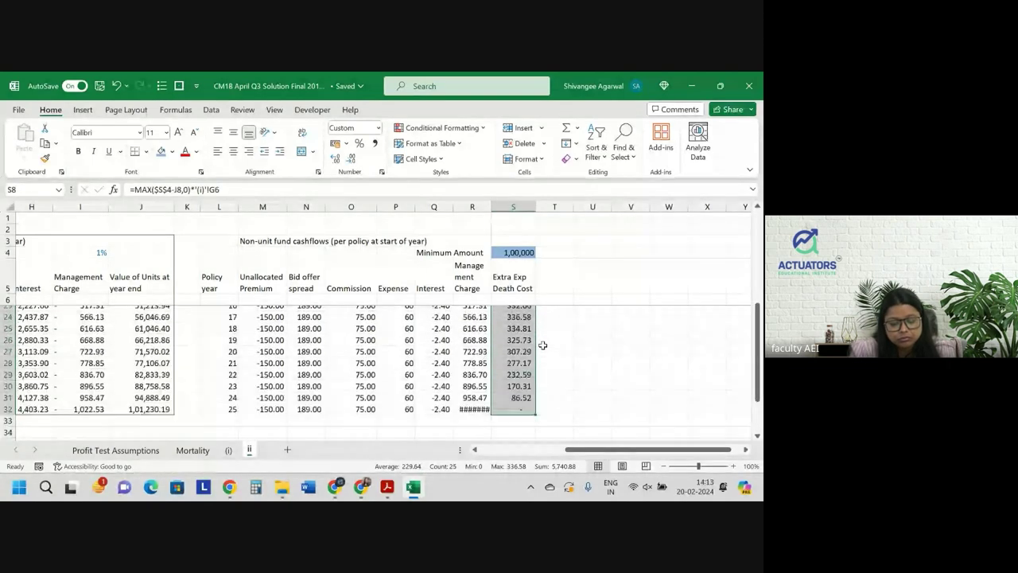
{"action": "double_click", "coordinate": [493, 206]}
{"action": "scroll", "coordinate": [533, 401], "scroll_direction": "up", "scroll_amount": 5}
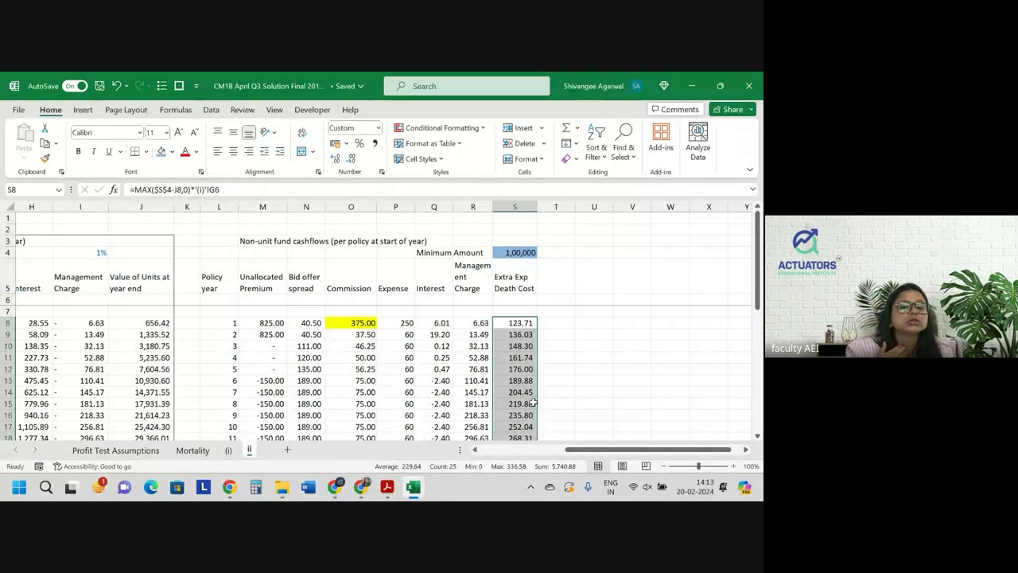
Review the Profit Test Assumptions sheet, then return to sheet ii
{"action": "left_click", "coordinate": [133, 452]}
{"action": "scroll", "coordinate": [241, 386], "scroll_direction": "down", "scroll_amount": 1}
{"action": "scroll", "coordinate": [241, 383], "scroll_direction": "up", "scroll_amount": 2}
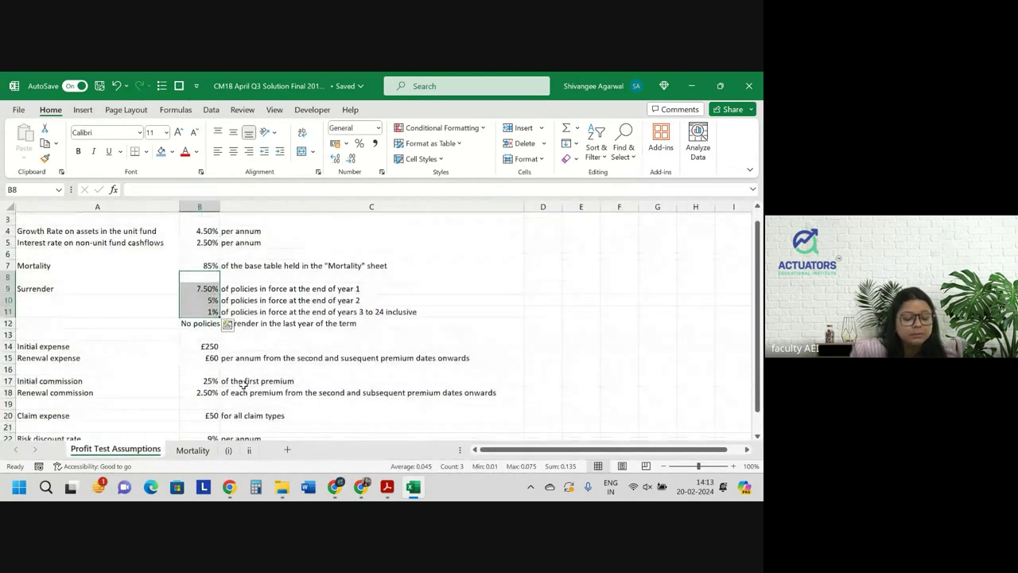
{"action": "left_click", "coordinate": [249, 450]}
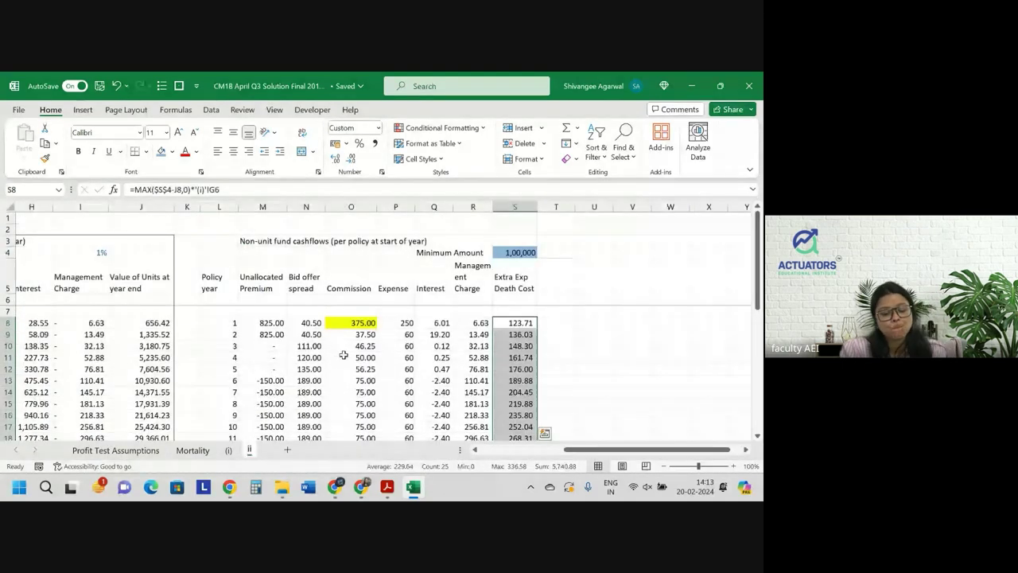
Switch to the question paper PDF and scroll to the survival/surrender passage
{"action": "key", "text": "alt+Tab"}
{"action": "scroll", "coordinate": [343, 358], "scroll_direction": "up", "scroll_amount": 5}
{"action": "scroll", "coordinate": [344, 358], "scroll_direction": "up", "scroll_amount": 2}
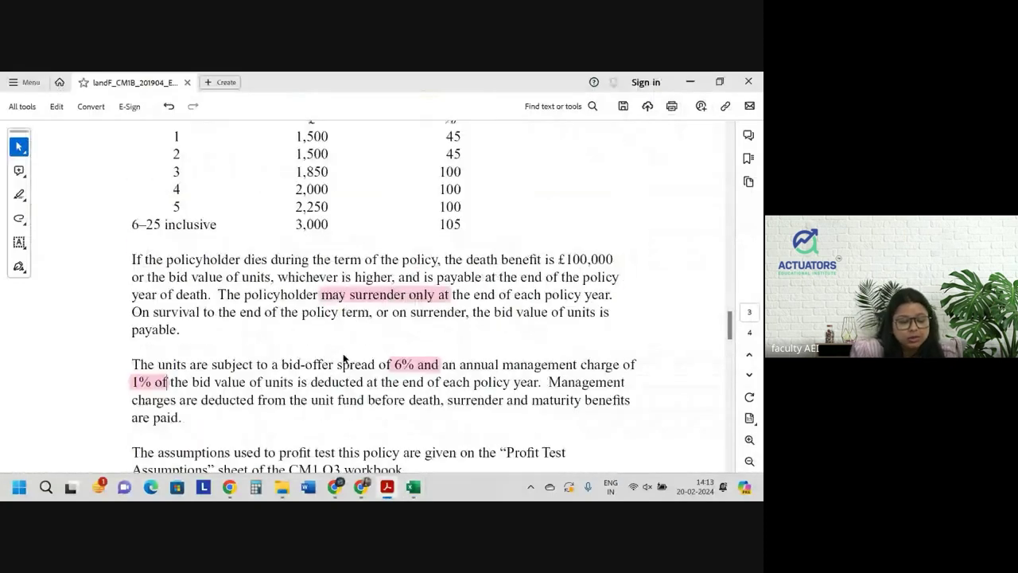
{"action": "scroll", "coordinate": [344, 358], "scroll_direction": "down", "scroll_amount": 1}
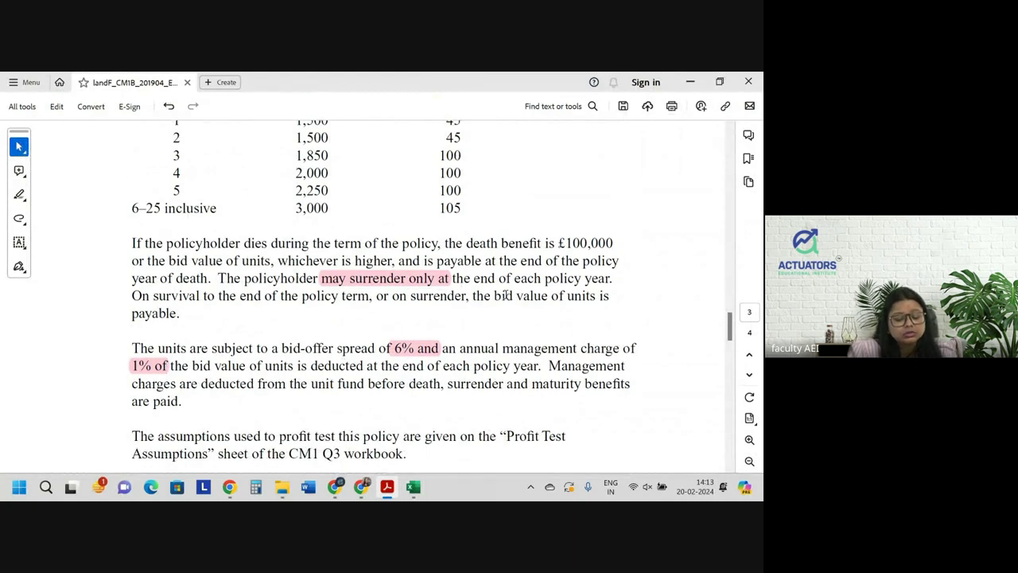
{"action": "scroll", "coordinate": [506, 296], "scroll_direction": "down", "scroll_amount": 5}
{"action": "scroll", "coordinate": [506, 295], "scroll_direction": "up", "scroll_amount": 1}
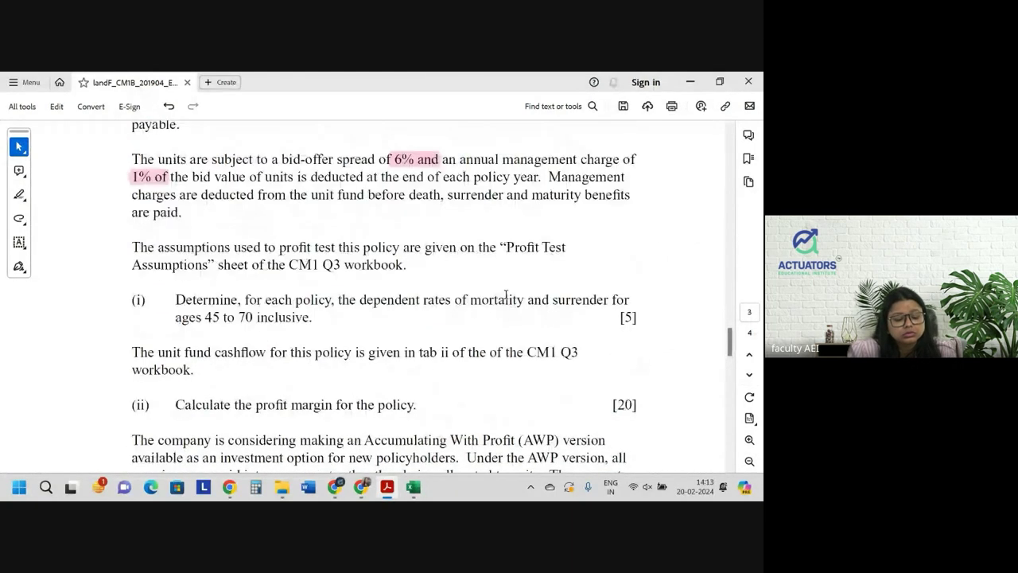
{"action": "scroll", "coordinate": [506, 295], "scroll_direction": "up", "scroll_amount": 3}
{"action": "scroll", "coordinate": [506, 295], "scroll_direction": "up", "scroll_amount": 4}
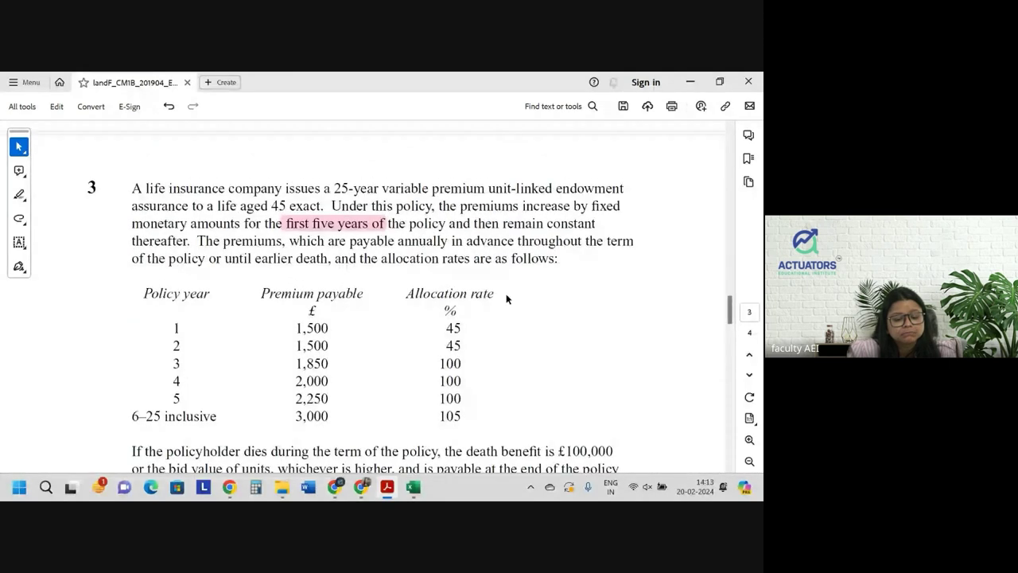
{"action": "scroll", "coordinate": [404, 341], "scroll_direction": "down", "scroll_amount": 3}
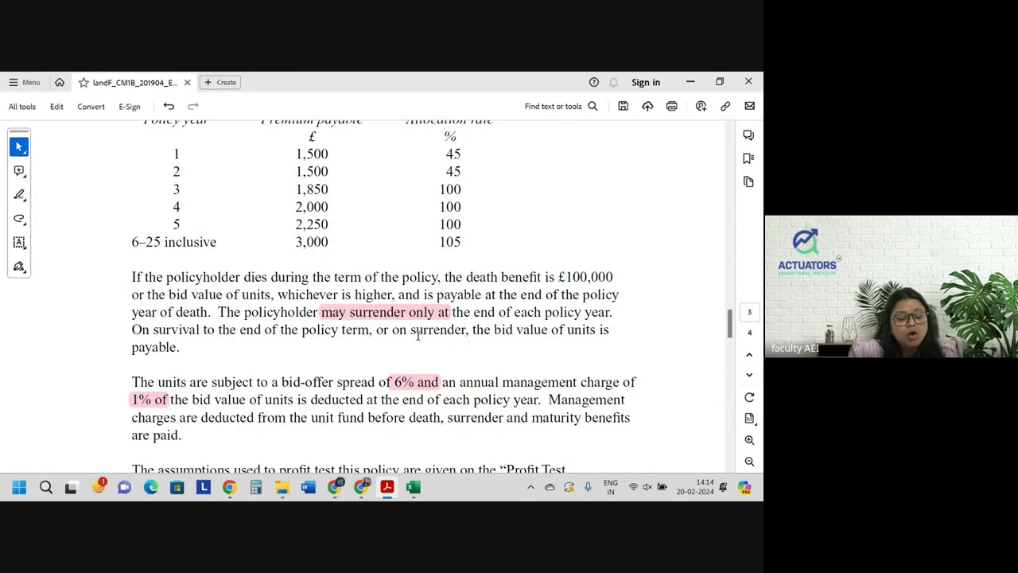
Highlight the sentence that survival to term or surrender pays the bid value of units
{"action": "left_click_drag", "start_coordinate": [491, 331], "coordinate": [237, 325]}
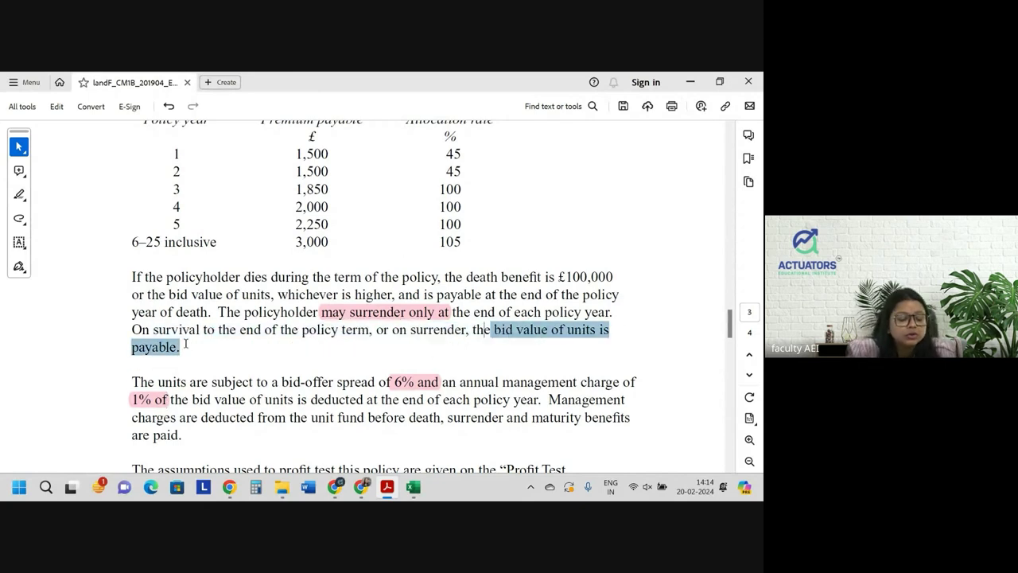
{"action": "left_click", "coordinate": [225, 308]}
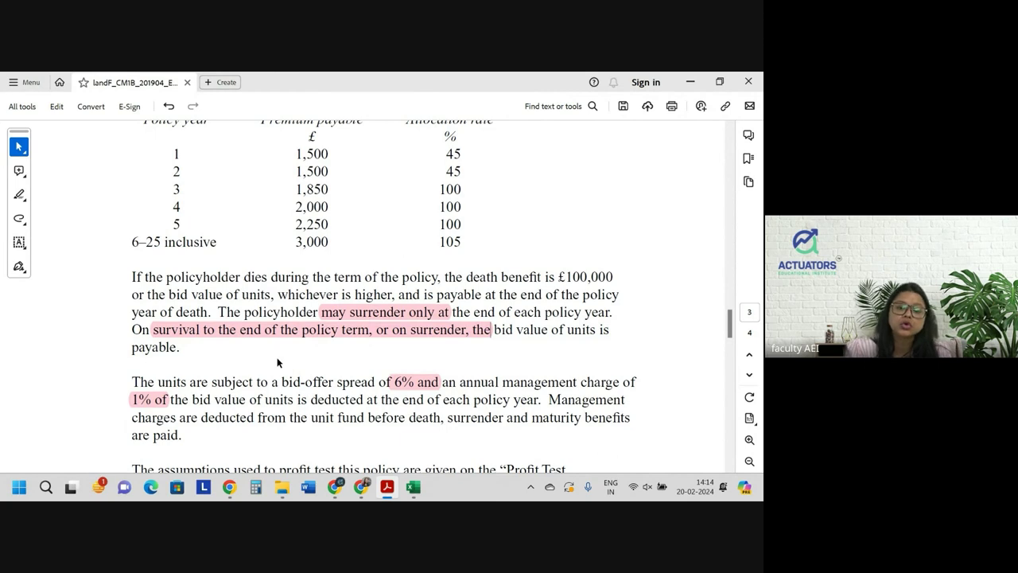
{"action": "key", "text": "alt+Tab"}
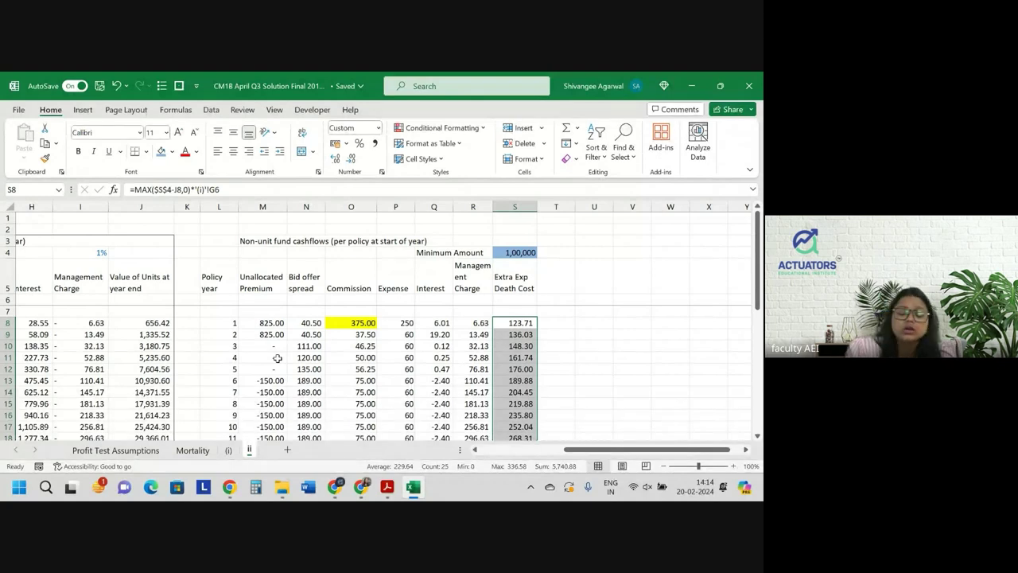
{"action": "left_click", "coordinate": [553, 275]}
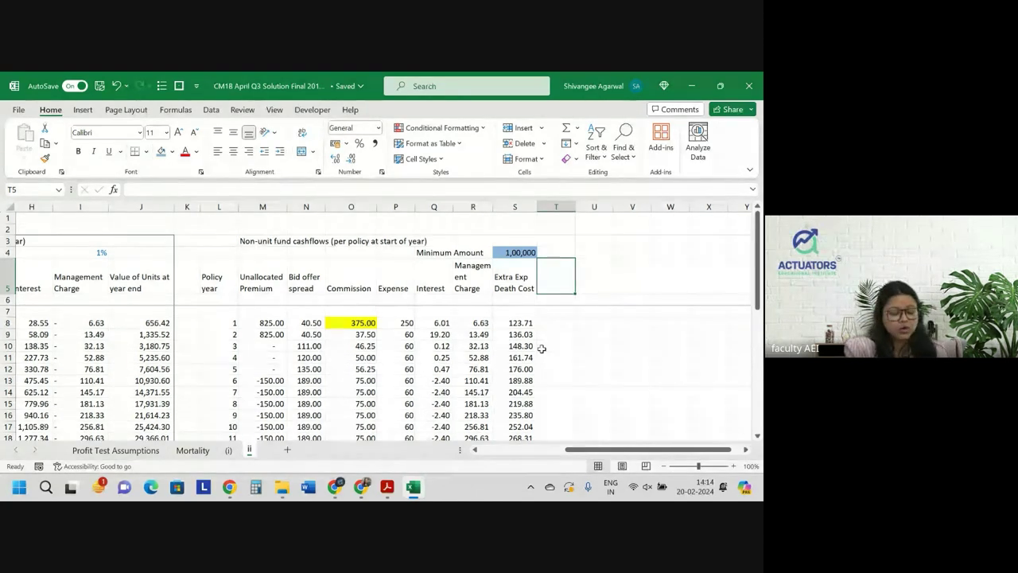
Head T5 'Claim Cost' and start T8's formula with the £50 claim expense
{"action": "type", "text": "Claim Co"}
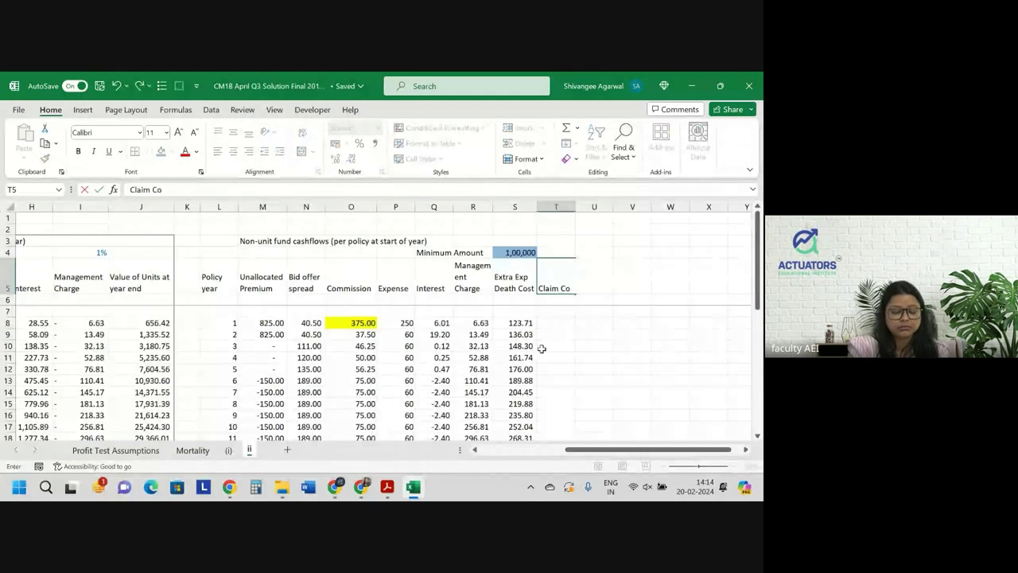
{"action": "key", "text": "Return"}
{"action": "key", "text": "Return"}
{"action": "key", "text": "Return"}
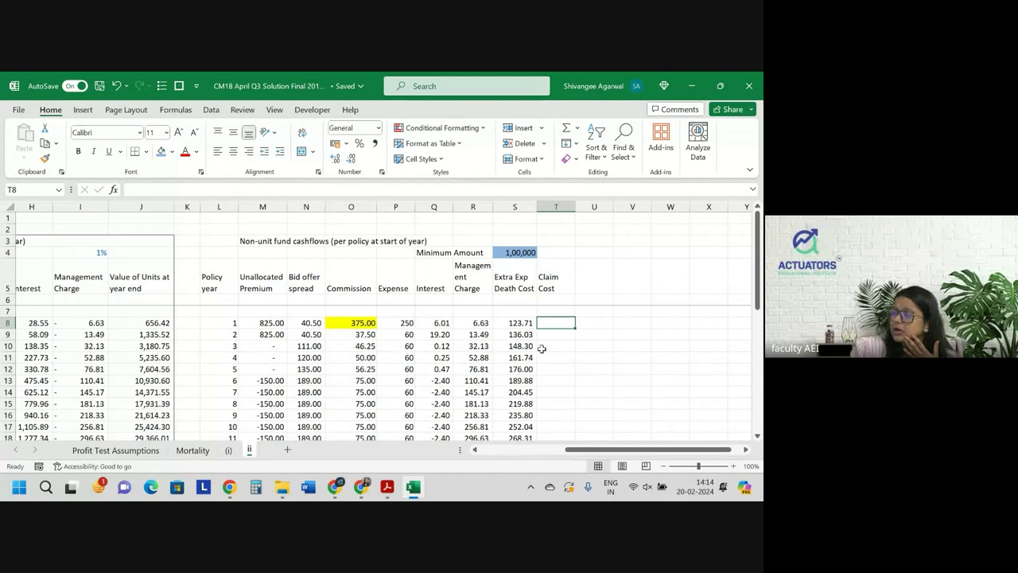
{"action": "type", "text": "="}
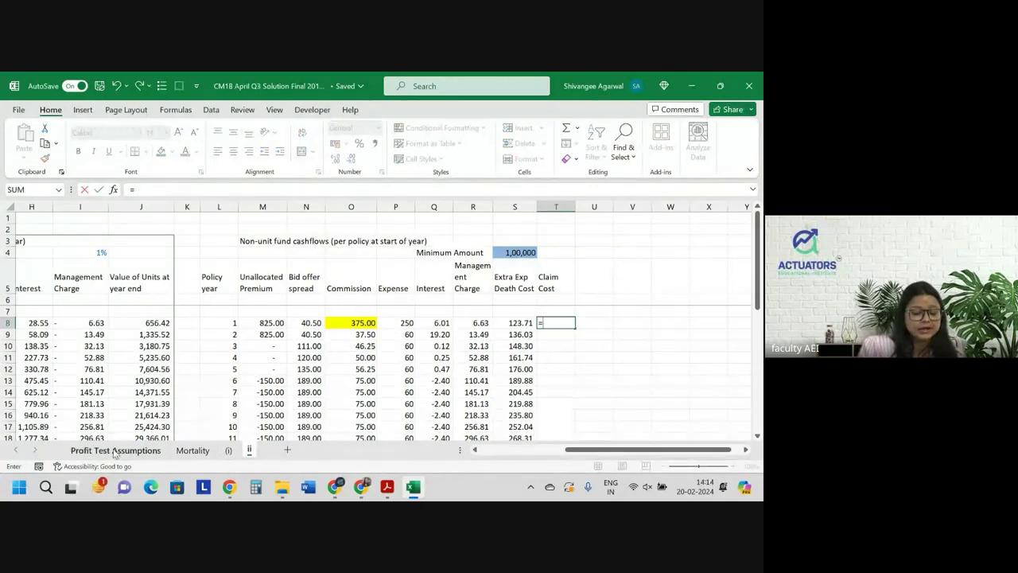
{"action": "left_click", "coordinate": [115, 450]}
{"action": "scroll", "coordinate": [213, 380], "scroll_direction": "down", "scroll_amount": 1}
{"action": "left_click", "coordinate": [213, 386]}
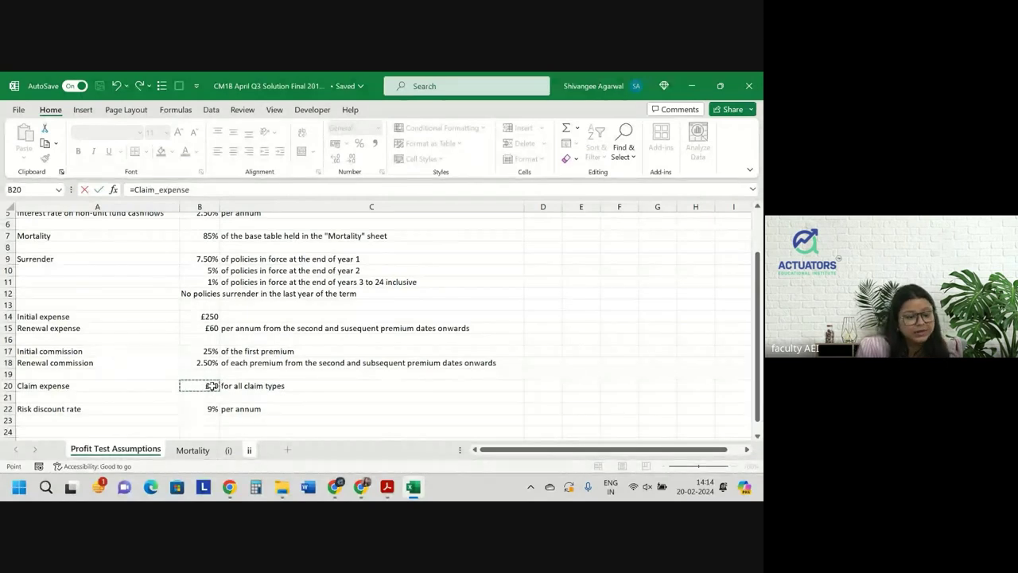
Complete T8 as =Claim_expense*(1-'(i)'!I6) using the age-45 (ap)x value
{"action": "type", "text": "*"}
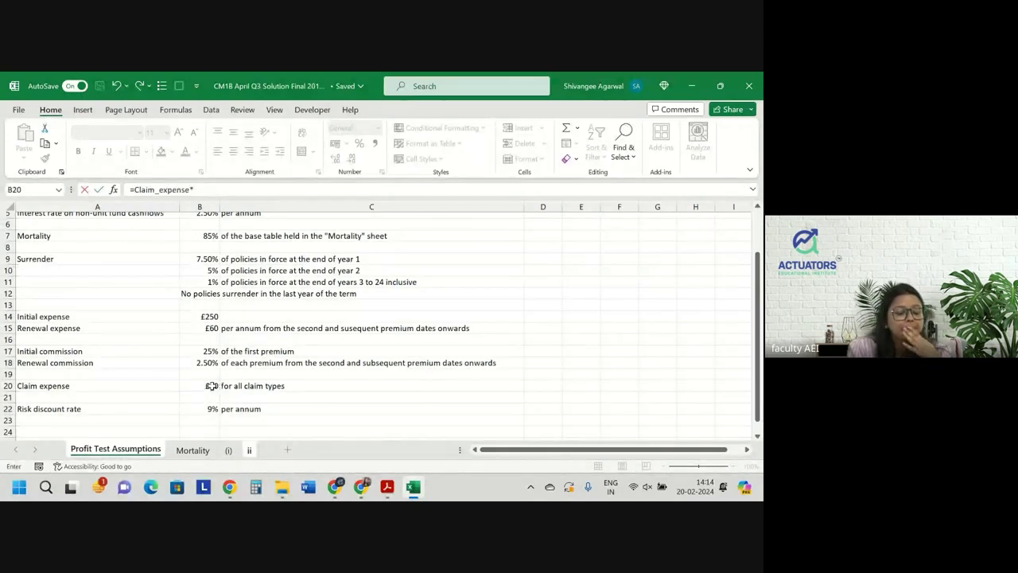
{"action": "left_click", "coordinate": [228, 450]}
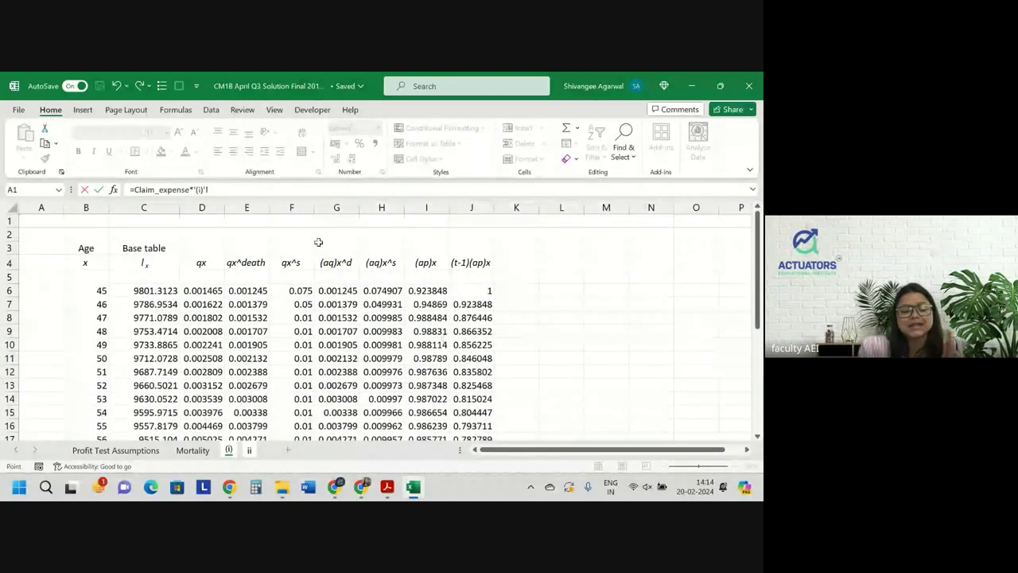
{"action": "key", "text": "BackSpace"}
{"action": "key", "text": "BackSpace"}
{"action": "key", "text": "BackSpace"}
{"action": "key", "text": "BackSpace"}
{"action": "key", "text": "BackSpace"}
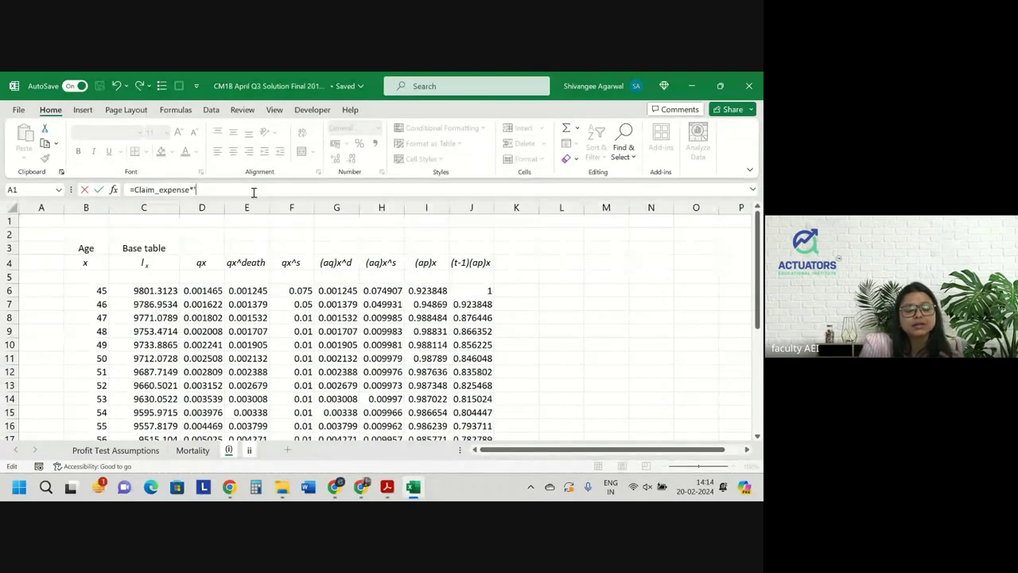
{"action": "type", "text": "(1-"}
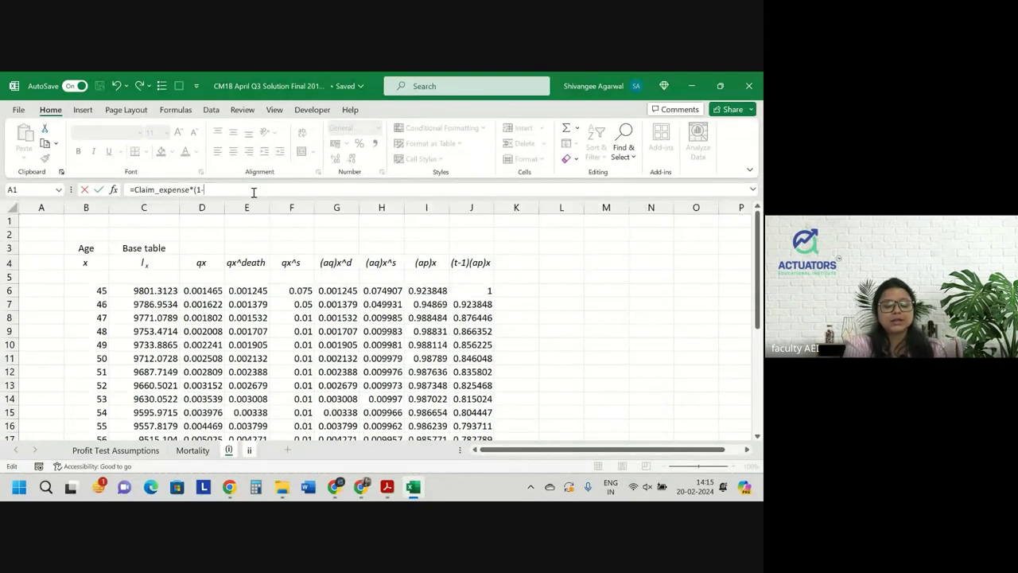
{"action": "left_click", "coordinate": [439, 291]}
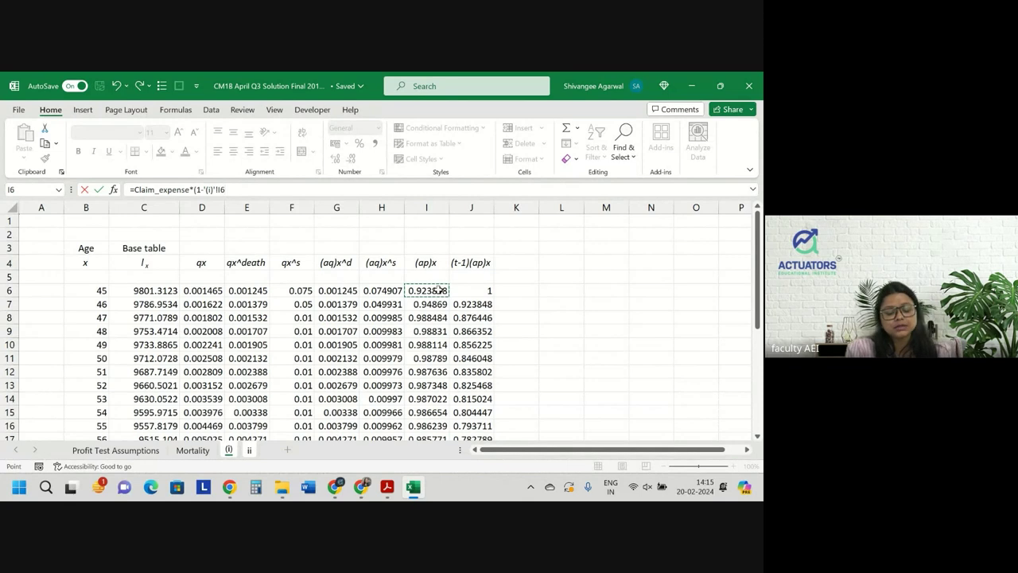
{"action": "type", "text": ")"}
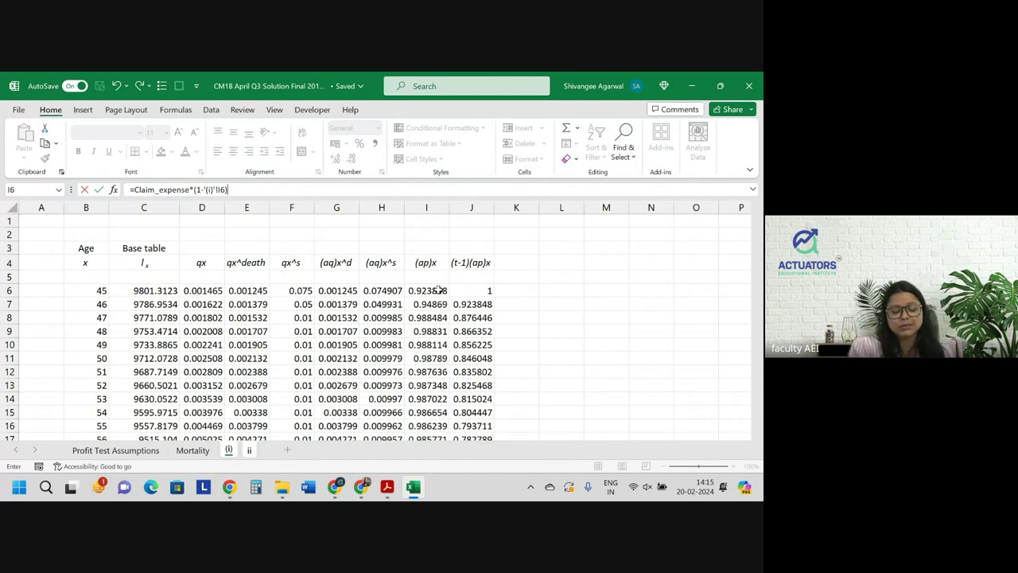
{"action": "key", "text": "Return"}
Rename the heading to 'Expected Claim Cost' and fill the formula down all 25 years
{"action": "left_click", "coordinate": [555, 276]}
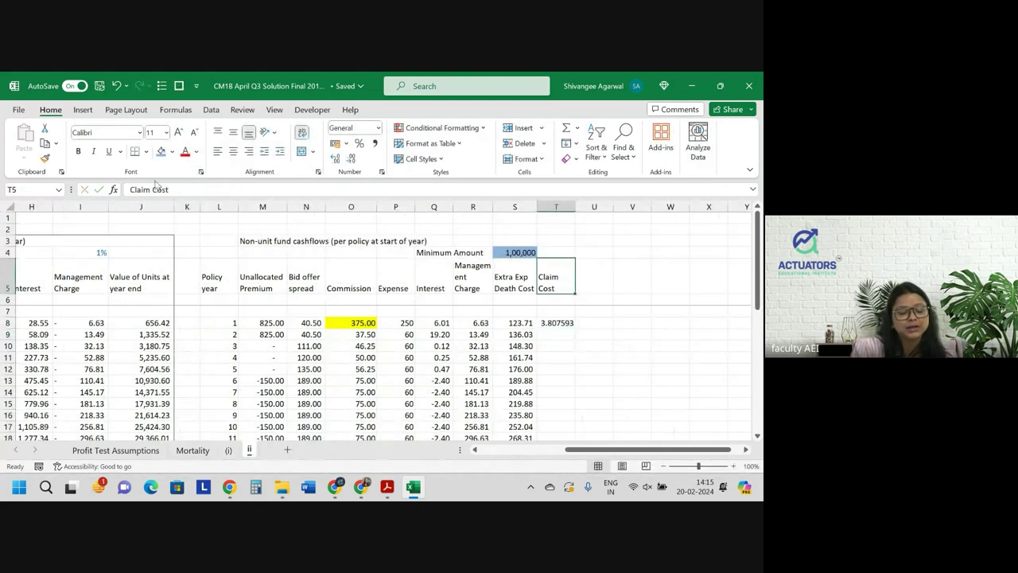
{"action": "left_click", "coordinate": [132, 189]}
{"action": "type", "text": "Expected"}
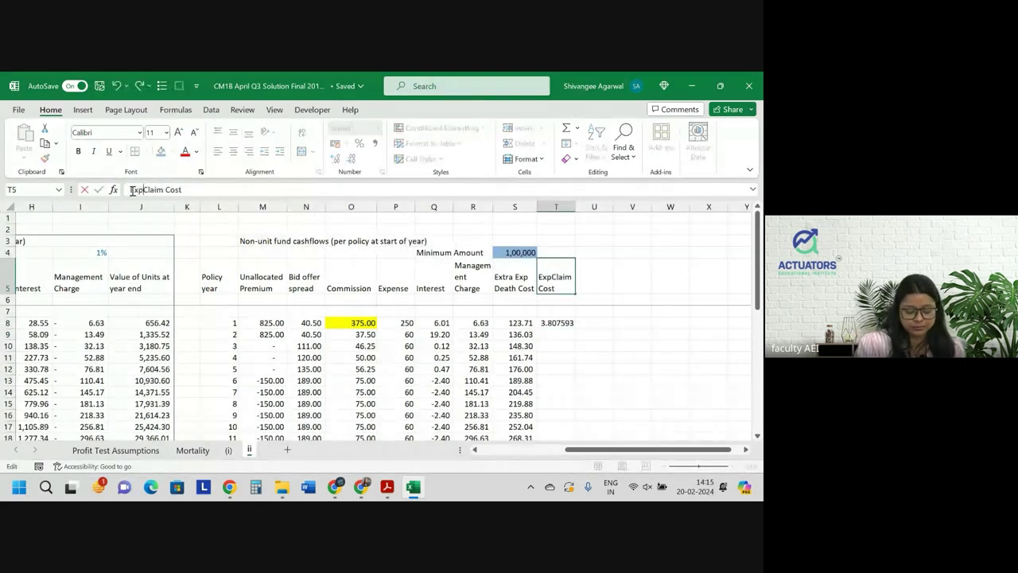
{"action": "key", "text": "Return"}
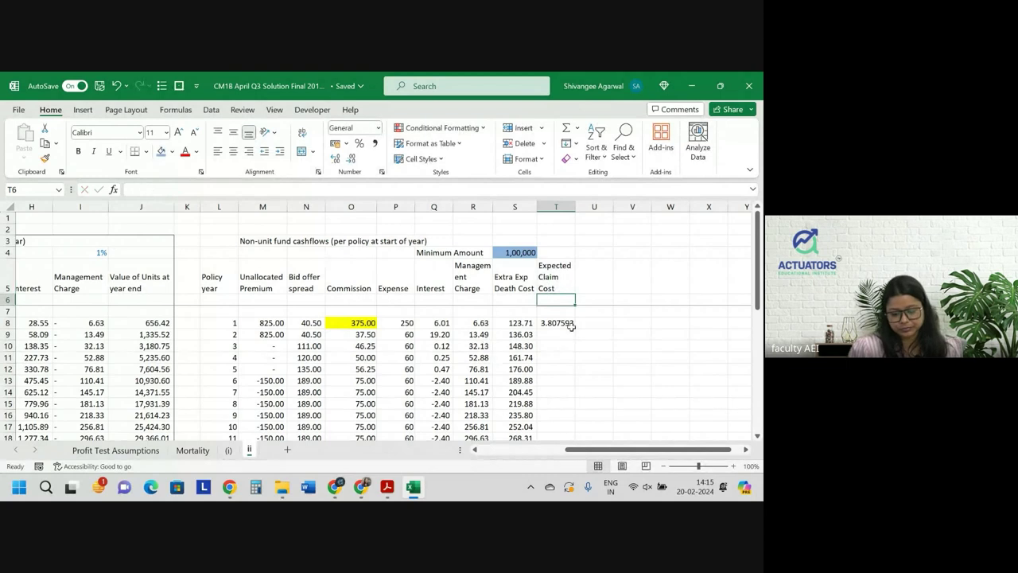
{"action": "left_click", "coordinate": [567, 323]}
{"action": "double_click", "coordinate": [575, 328]}
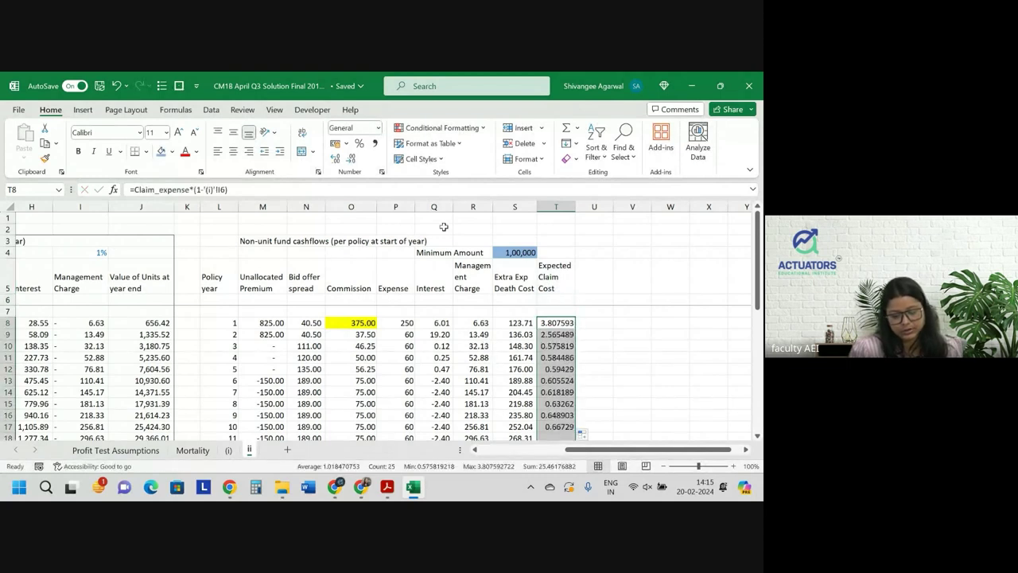
Reduce the Expected Claim Cost values to two decimal places
{"action": "left_click", "coordinate": [351, 159]}
{"action": "left_click", "coordinate": [351, 159]}
{"action": "left_click", "coordinate": [351, 160]}
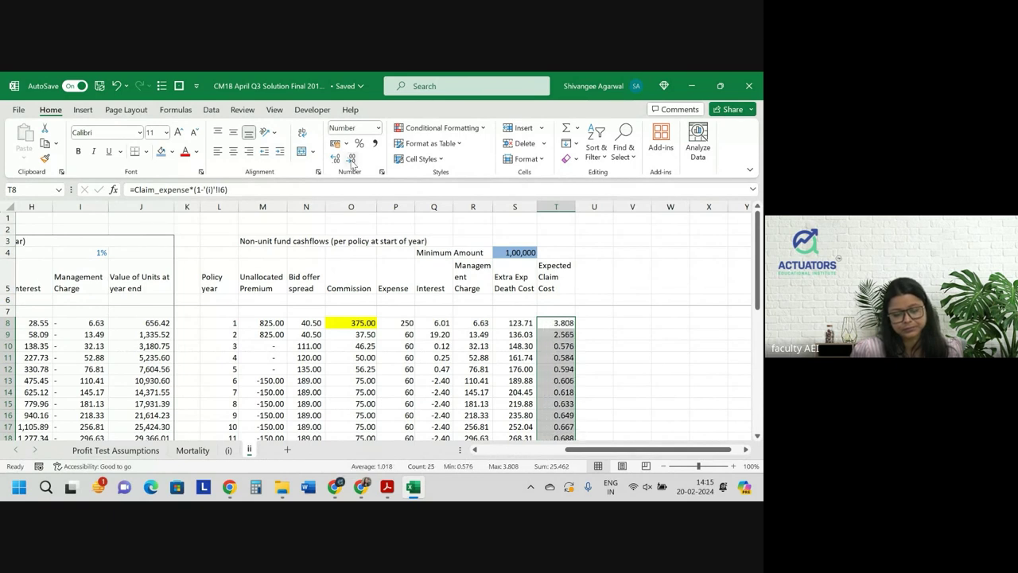
{"action": "left_click", "coordinate": [351, 159]}
{"action": "left_click", "coordinate": [600, 284]}
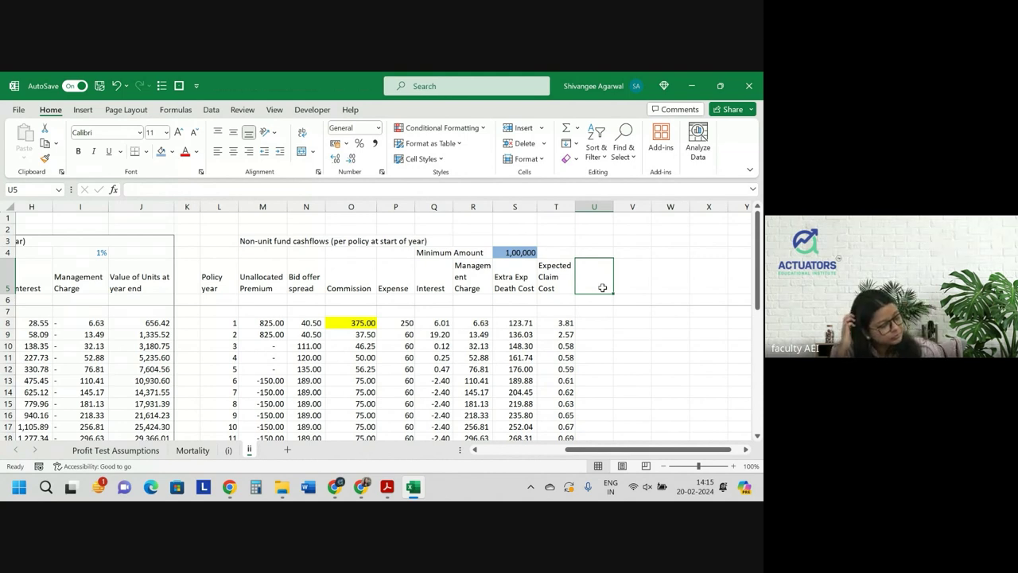
Enter the column heading 'Profit vector' in U5
{"action": "type", "text": "P"}
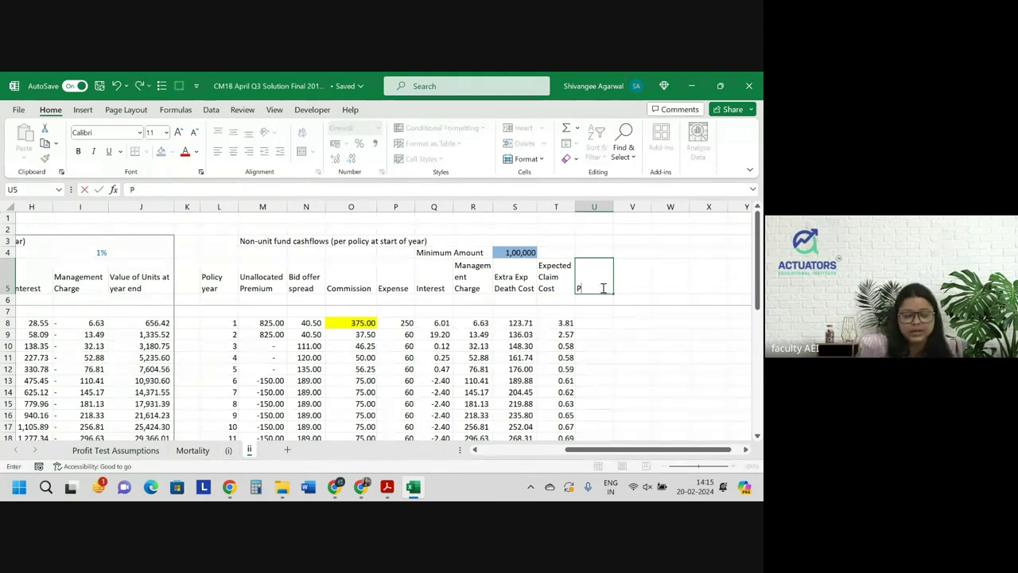
{"action": "type", "text": "rofit"}
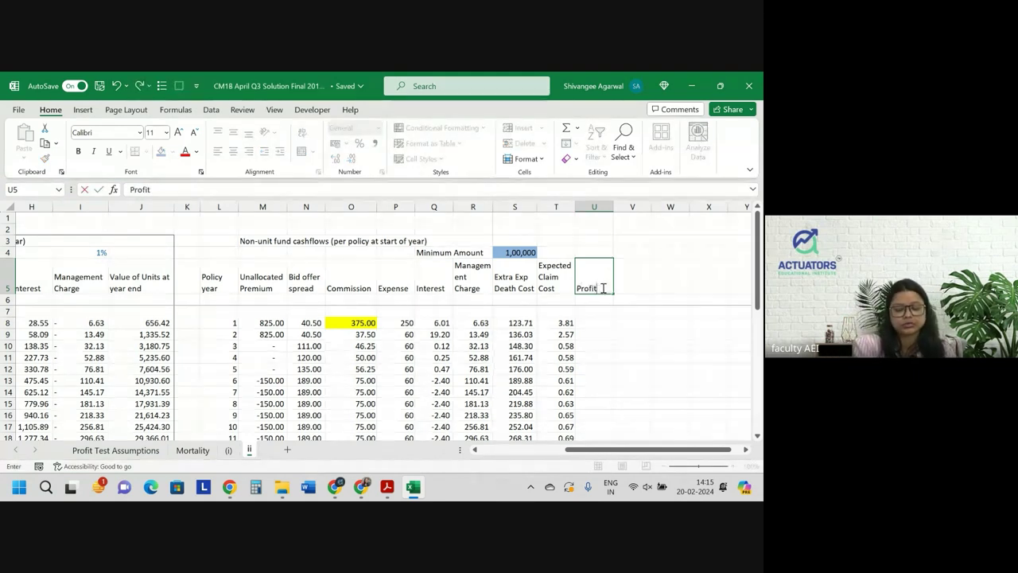
{"action": "type", "text": " vet"}
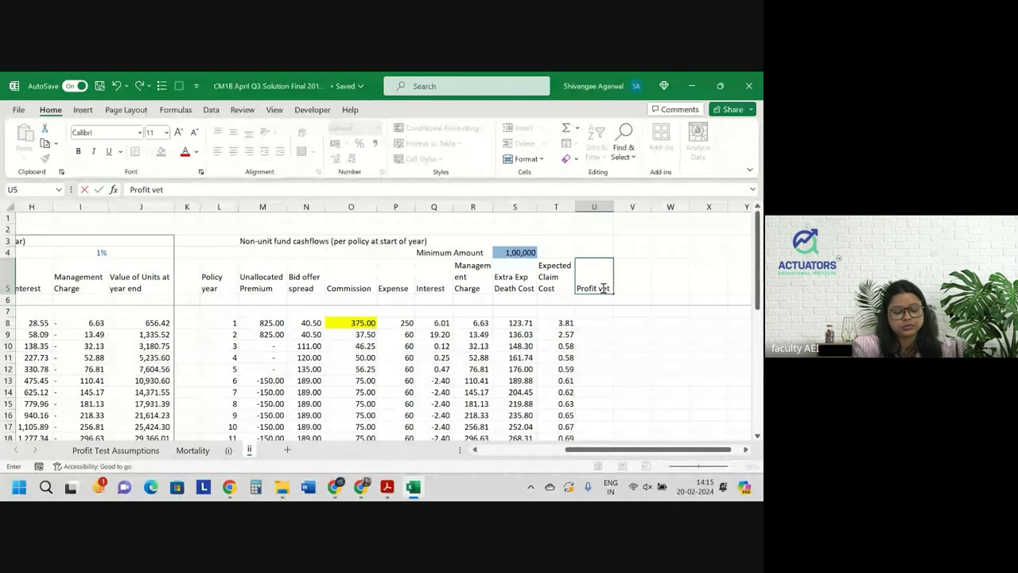
{"action": "key", "text": "BackSpace"}
{"action": "type", "text": "ctor"}
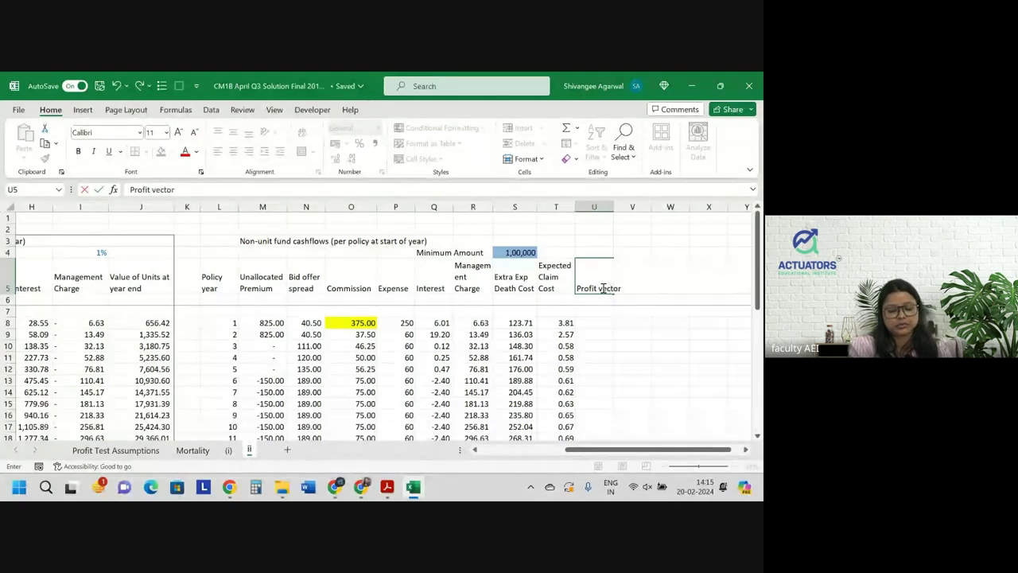
{"action": "key", "text": "Return"}
{"action": "key", "text": "Down"}
{"action": "key", "text": "Down"}
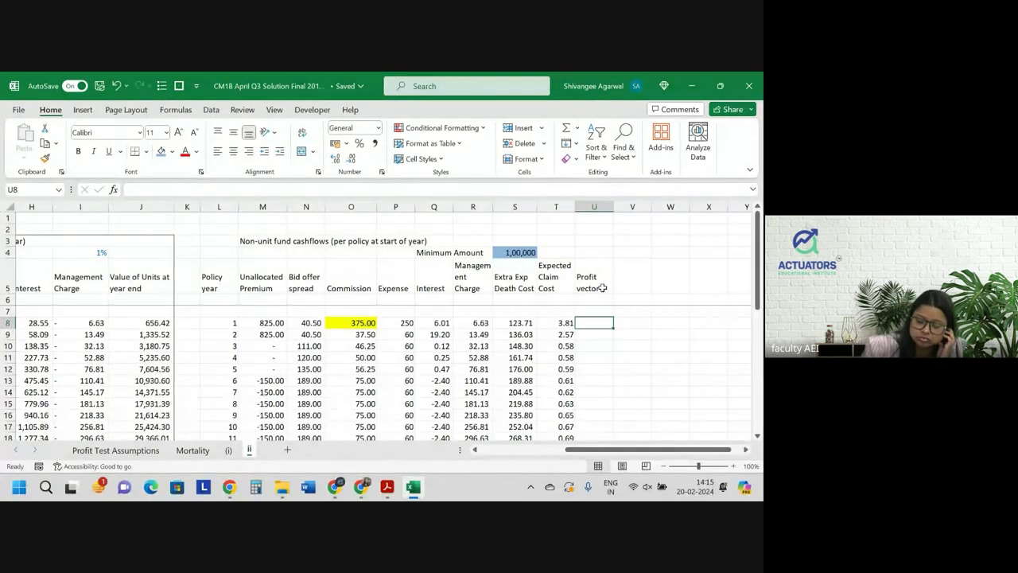
Enter the year-1 profit formula =M8+N8-O8-P8+Q8+R8-S8-T8 in U8
{"action": "type", "text": "="}
{"action": "key", "text": "Left"}
{"action": "key", "text": "Left"}
{"action": "key", "text": "Left"}
{"action": "key", "text": "Left"}
{"action": "key", "text": "Left"}
{"action": "key", "text": "Left"}
{"action": "key", "text": "Left"}
{"action": "key", "text": "Left"}
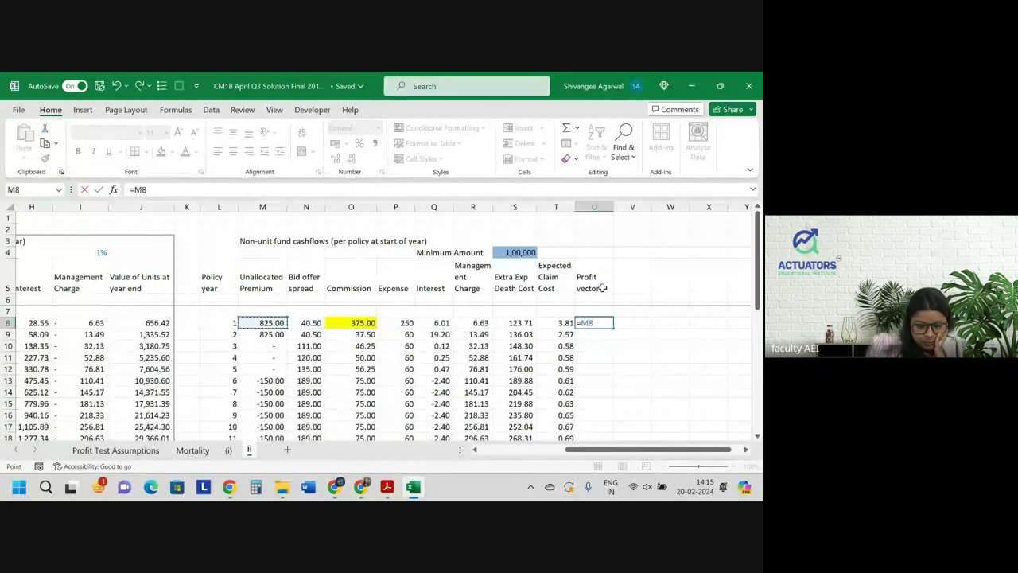
{"action": "type", "text": "+"}
{"action": "key", "text": "Left"}
{"action": "key", "text": "Left"}
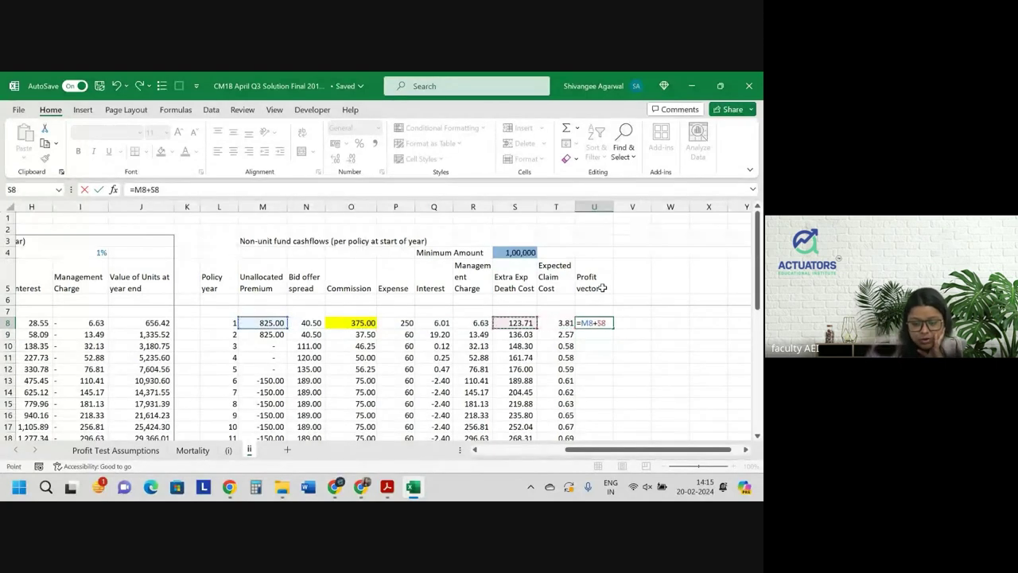
{"action": "key", "text": "Left"}
{"action": "key", "text": "Left"}
{"action": "key", "text": "Left"}
{"action": "key", "text": "Left"}
{"action": "type", "text": "-"}
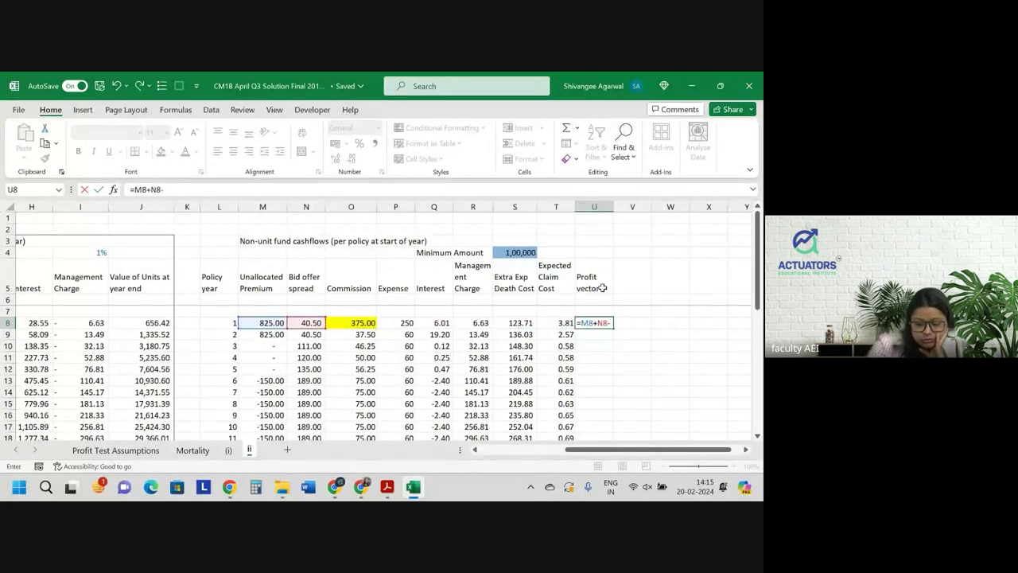
{"action": "key", "text": "Left"}
{"action": "key", "text": "Left"}
{"action": "key", "text": "Left"}
{"action": "key", "text": "Left"}
{"action": "key", "text": "Left"}
{"action": "type", "text": "-"}
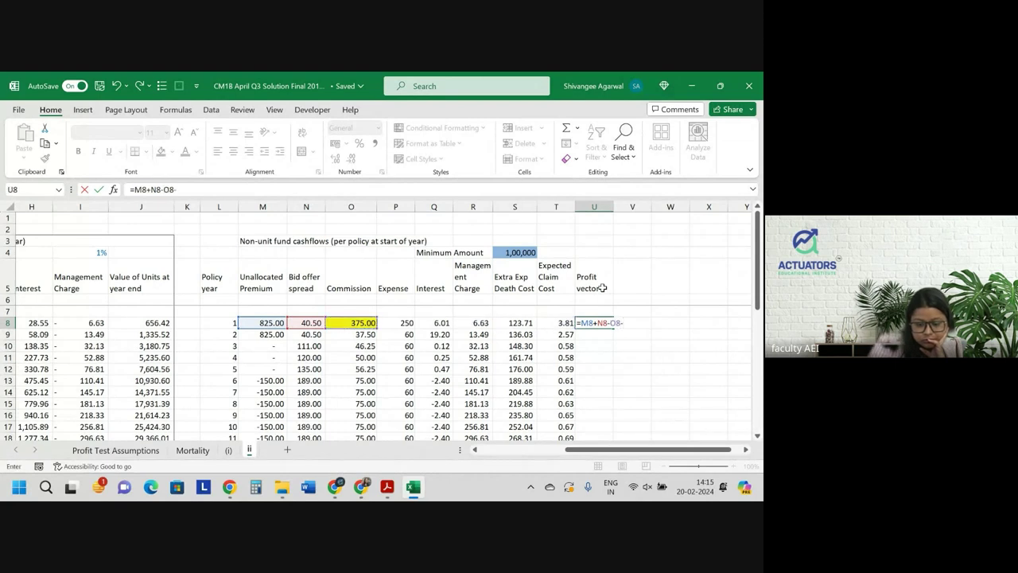
{"action": "key", "text": "Left"}
{"action": "key", "text": "Left"}
{"action": "key", "text": "Left"}
{"action": "key", "text": "Left"}
{"action": "key", "text": "Left"}
{"action": "key", "text": "Right"}
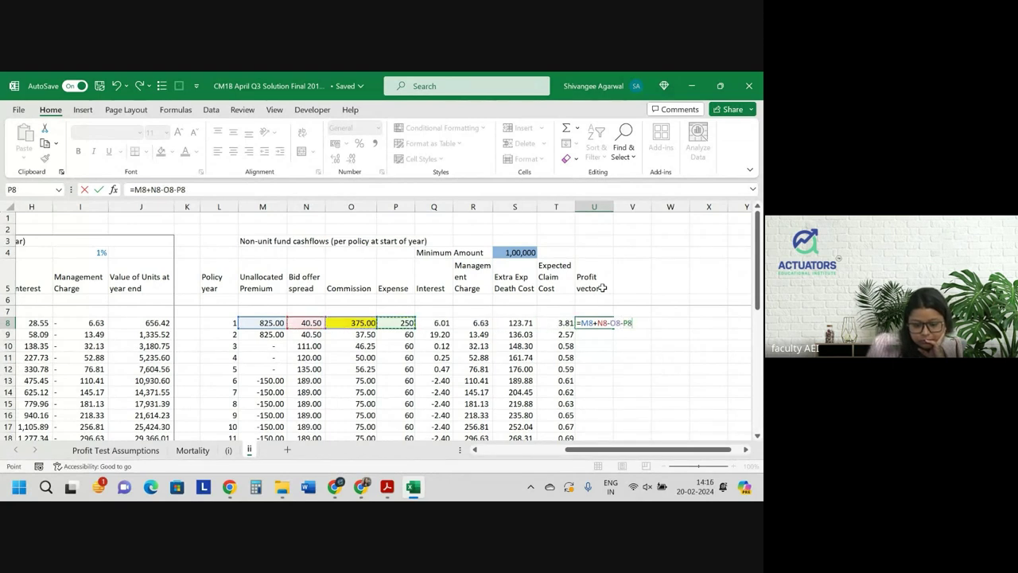
{"action": "key", "text": "Left"}
{"action": "key", "text": "Left"}
{"action": "key", "text": "Left"}
{"action": "key", "text": "Left"}
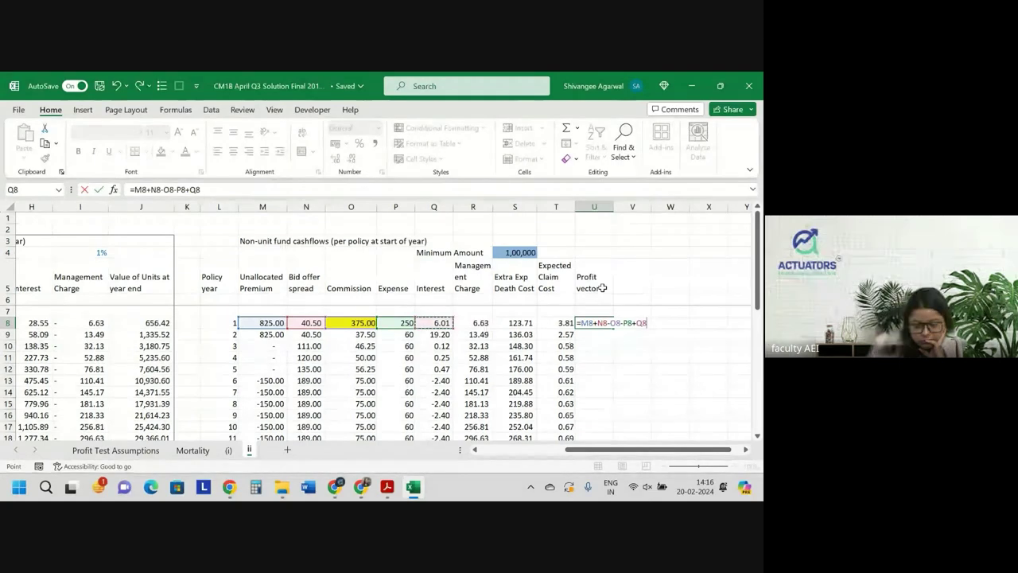
{"action": "type", "text": "+"}
{"action": "key", "text": "Left"}
{"action": "key", "text": "Left"}
{"action": "key", "text": "Left"}
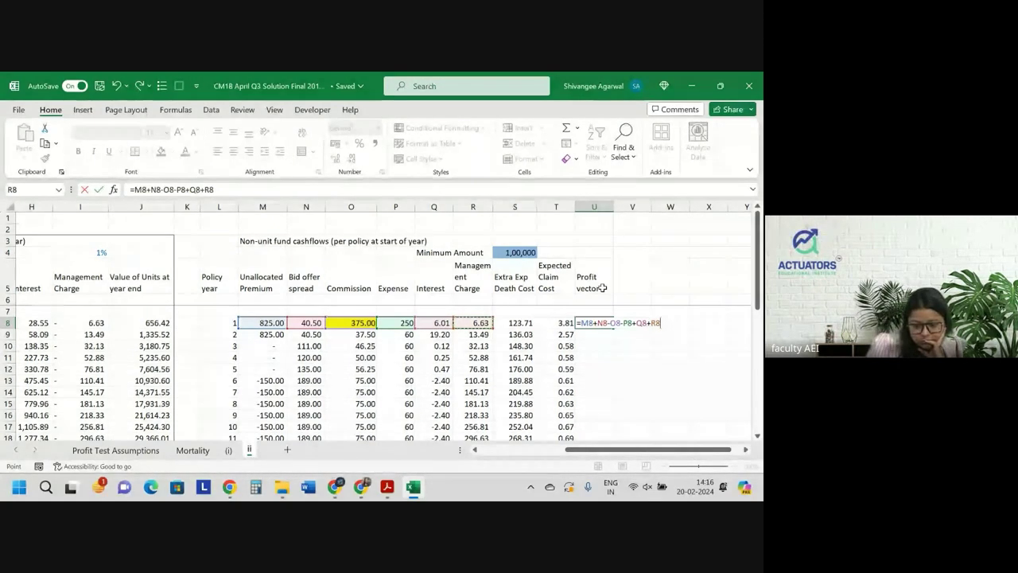
{"action": "type", "text": "-"}
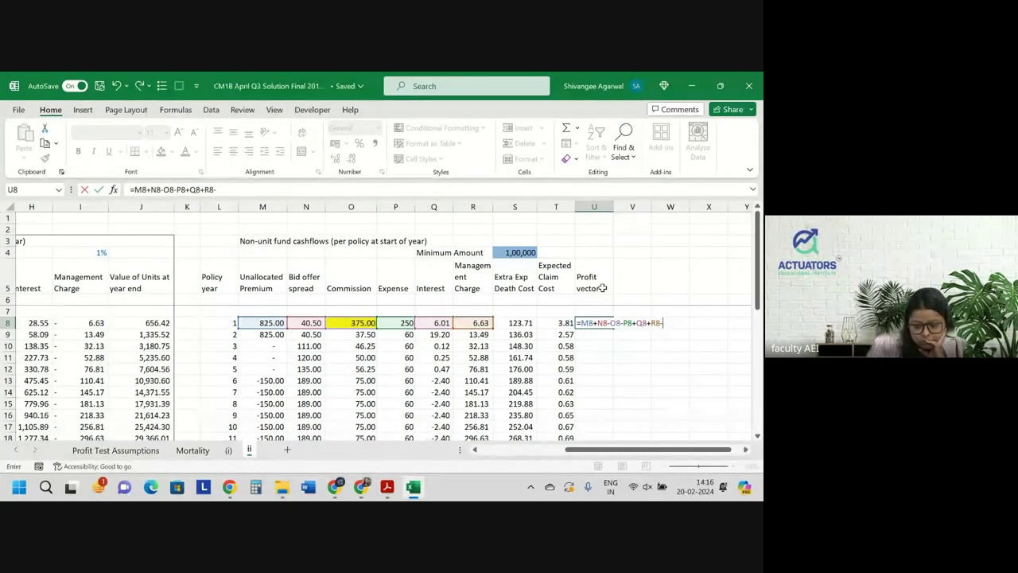
{"action": "key", "text": "Left"}
{"action": "key", "text": "Left"}
{"action": "type", "text": "-"}
{"action": "key", "text": "Left"}
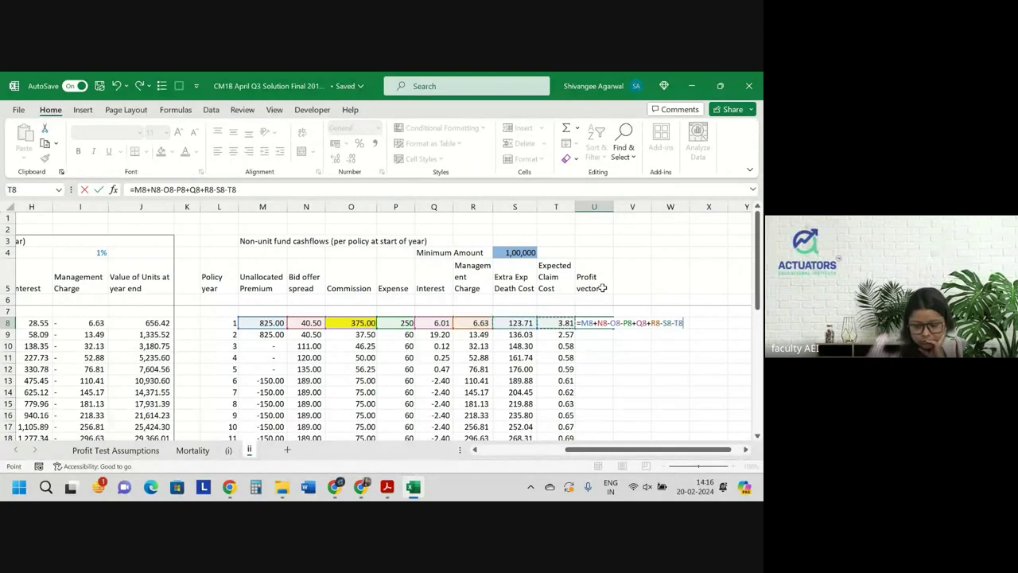
{"action": "key", "text": "ctrl+Return"}
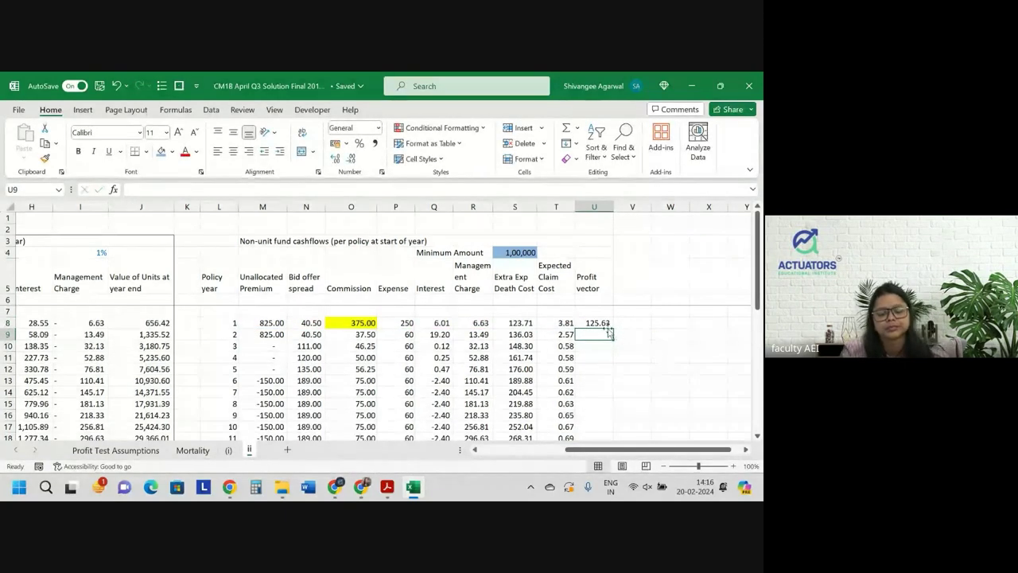
Copy the profit formula down to U32 for all 25 policy years
{"action": "double_click", "coordinate": [614, 328]}
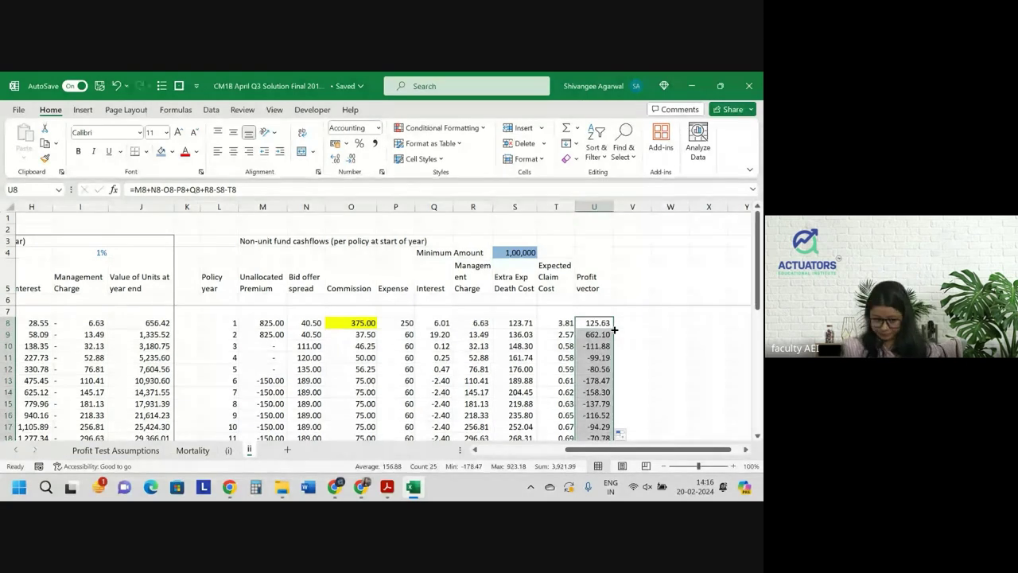
{"action": "scroll", "coordinate": [613, 328], "scroll_direction": "down", "scroll_amount": 2}
{"action": "scroll", "coordinate": [613, 330], "scroll_direction": "down", "scroll_amount": 2}
{"action": "scroll", "coordinate": [613, 332], "scroll_direction": "down", "scroll_amount": 1}
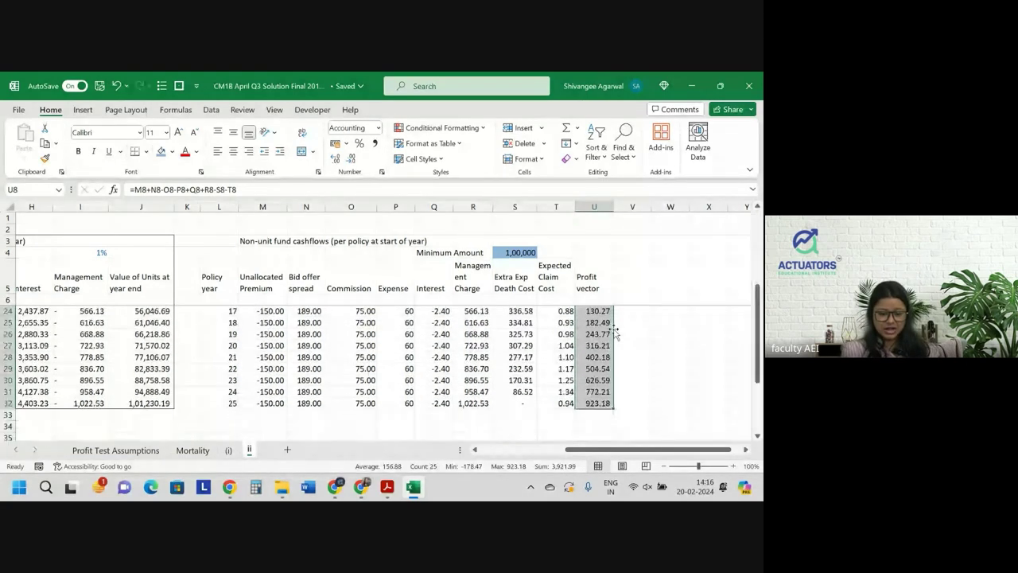
{"action": "left_click", "coordinate": [564, 398]}
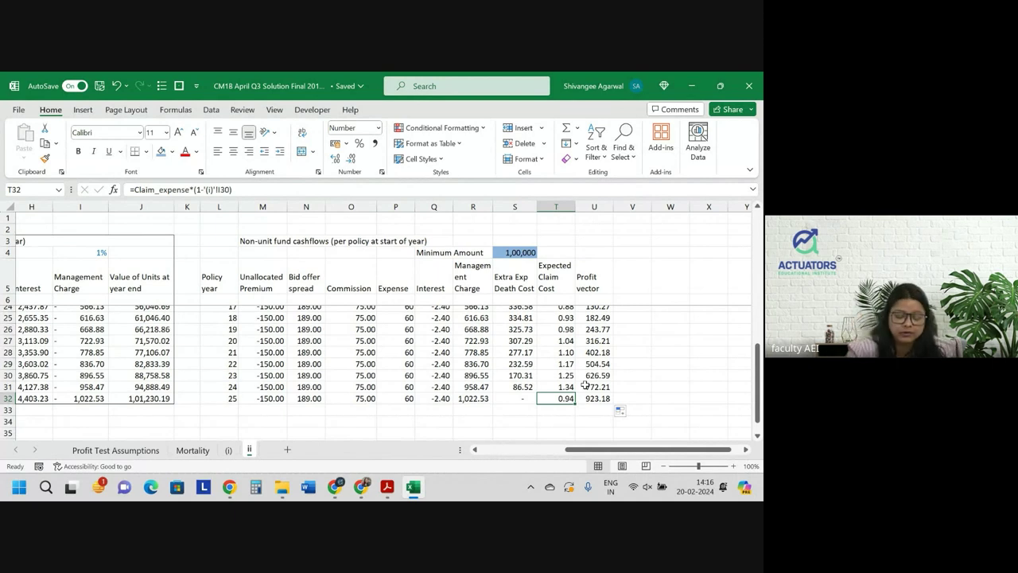
Set T32 to =Claim_expense from Profit Test Assumptions and fill it yellow
{"action": "type", "text": "="}
{"action": "left_click", "coordinate": [115, 451]}
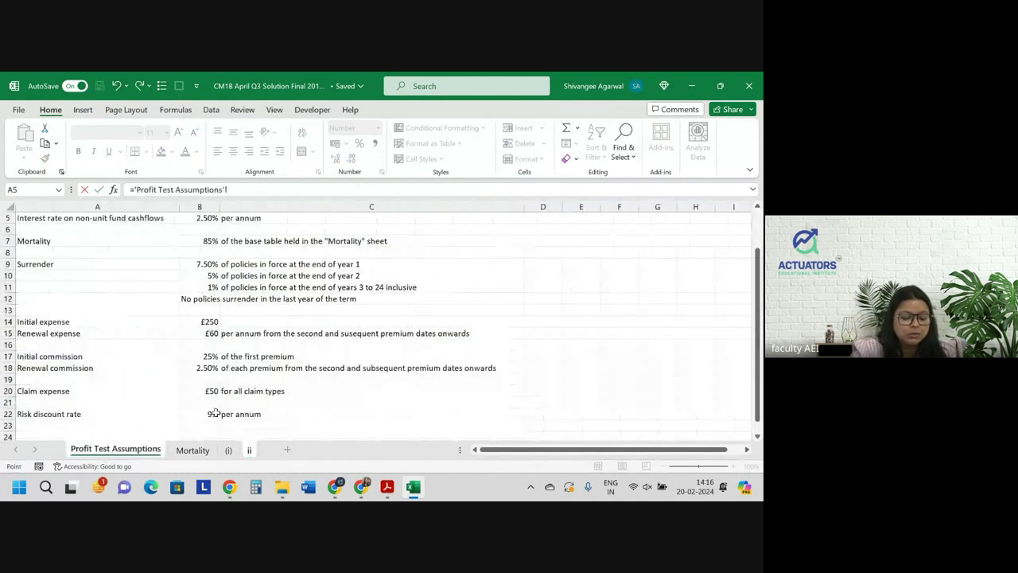
{"action": "left_click", "coordinate": [211, 381]}
{"action": "key", "text": "Return"}
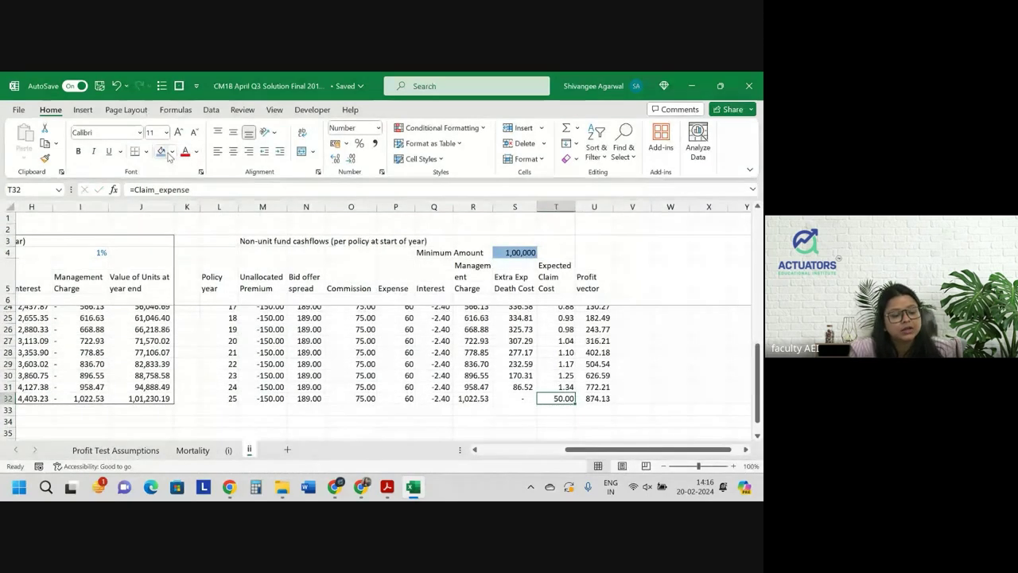
{"action": "left_click", "coordinate": [170, 152]}
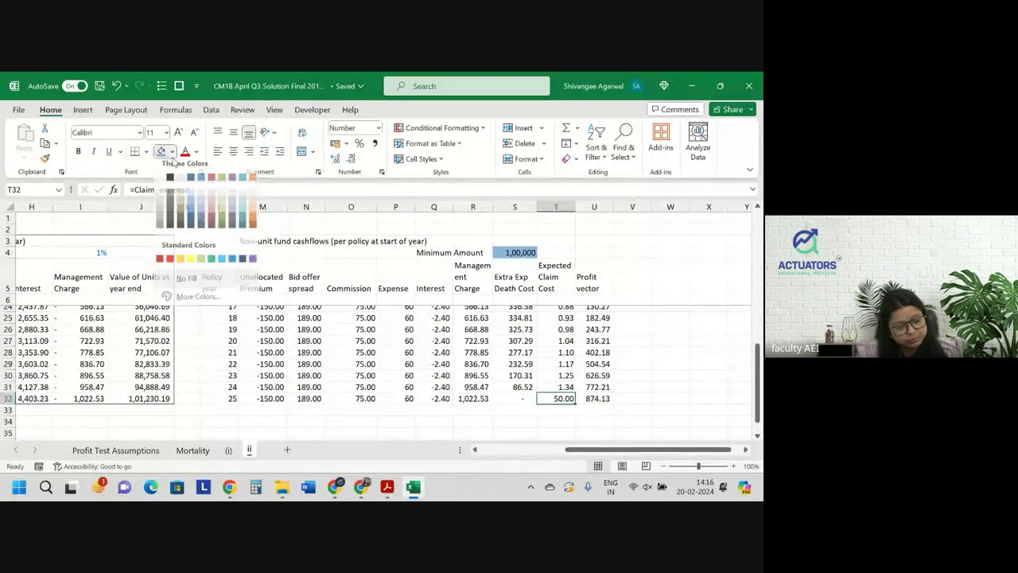
{"action": "left_click", "coordinate": [194, 264]}
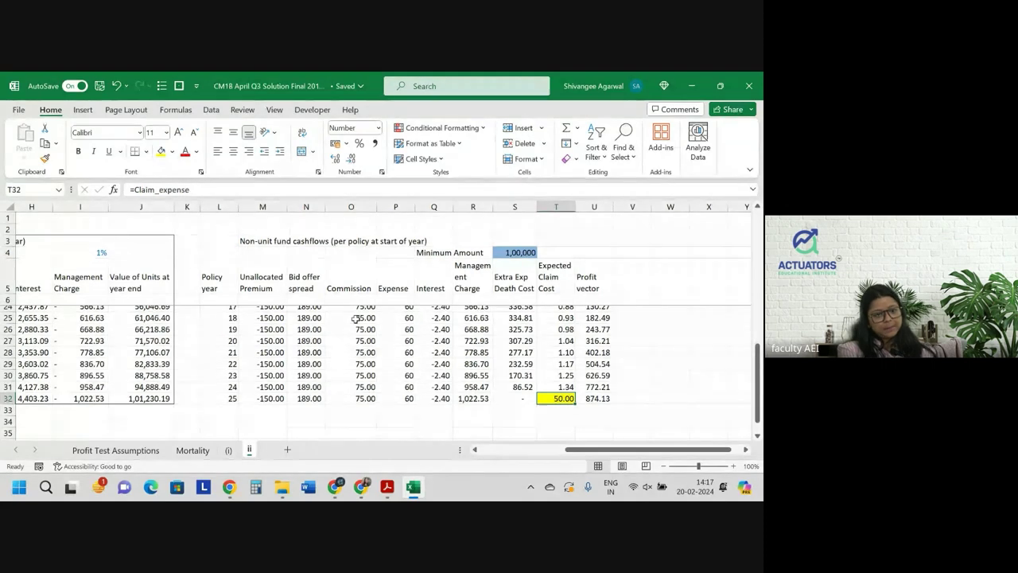
Review the year-1 profit vector formula in U8
{"action": "scroll", "coordinate": [356, 318], "scroll_direction": "up", "scroll_amount": 2}
{"action": "scroll", "coordinate": [356, 319], "scroll_direction": "up", "scroll_amount": 2}
{"action": "scroll", "coordinate": [356, 318], "scroll_direction": "up", "scroll_amount": 1}
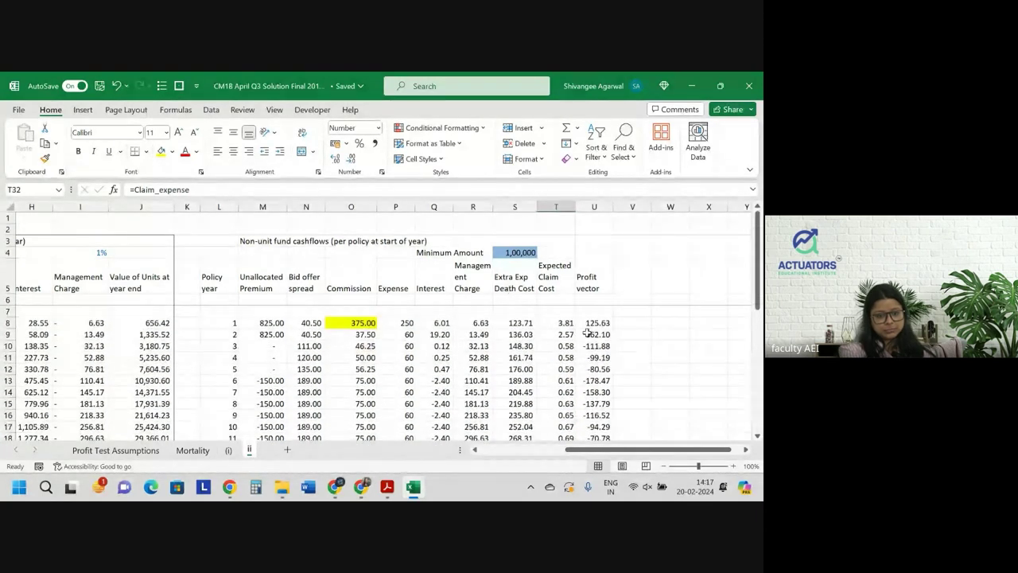
{"action": "double_click", "coordinate": [602, 323]}
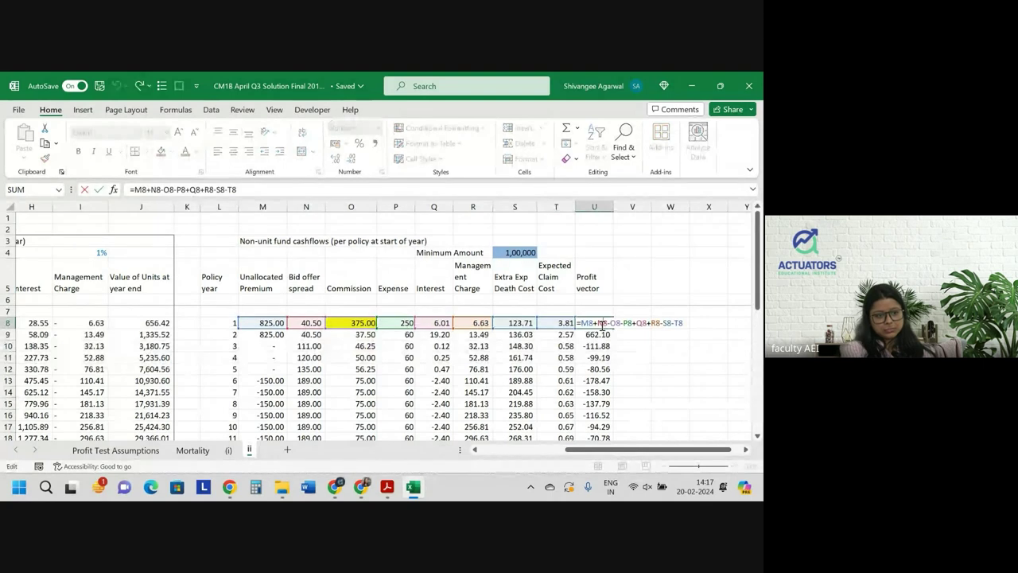
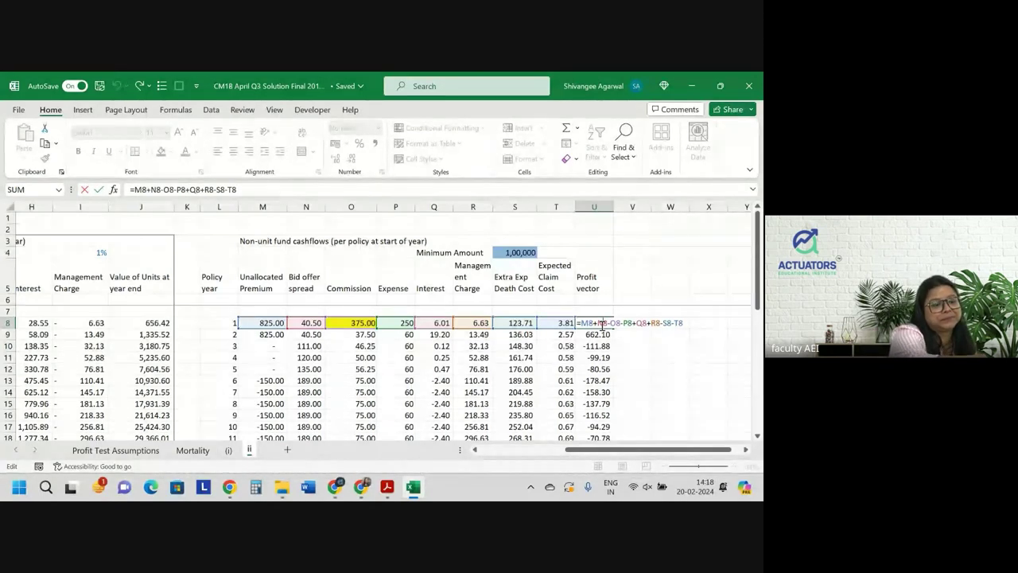
Commit =M8+N8-O8-P8+Q8+R8-S8-T8 in U8 (125.63), then check the year 25 claim cost in T32
{"action": "key", "text": "Return"}
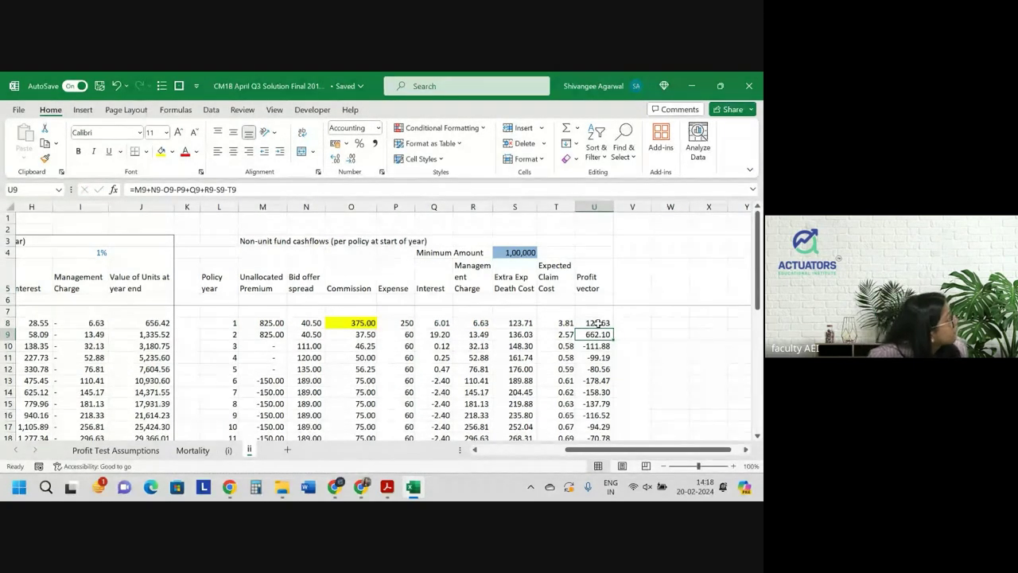
{"action": "scroll", "coordinate": [640, 420], "scroll_direction": "down", "scroll_amount": 1}
{"action": "scroll", "coordinate": [640, 420], "scroll_direction": "down", "scroll_amount": 3}
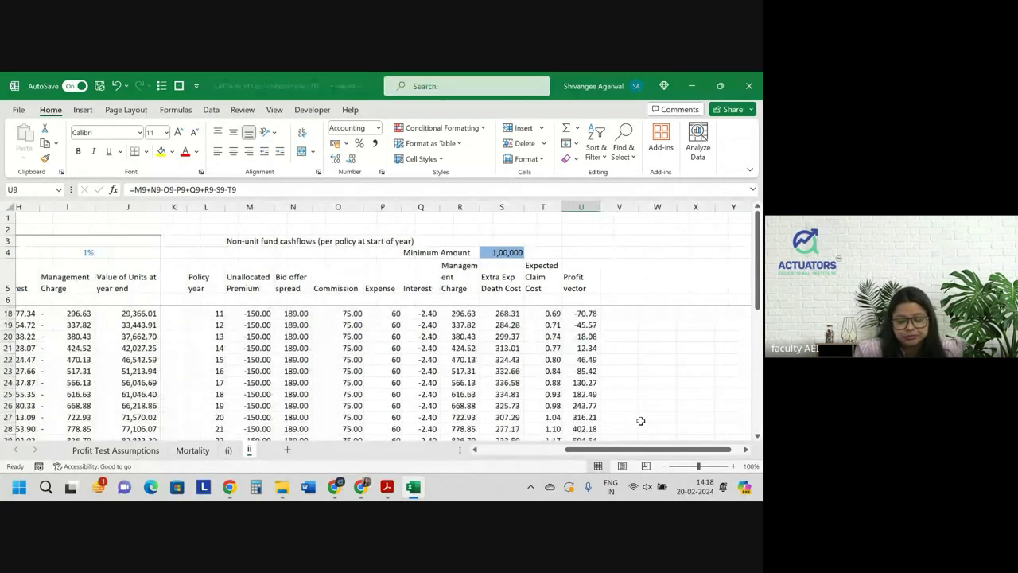
{"action": "scroll", "coordinate": [640, 420], "scroll_direction": "down", "scroll_amount": 4}
{"action": "scroll", "coordinate": [640, 420], "scroll_direction": "up", "scroll_amount": 2}
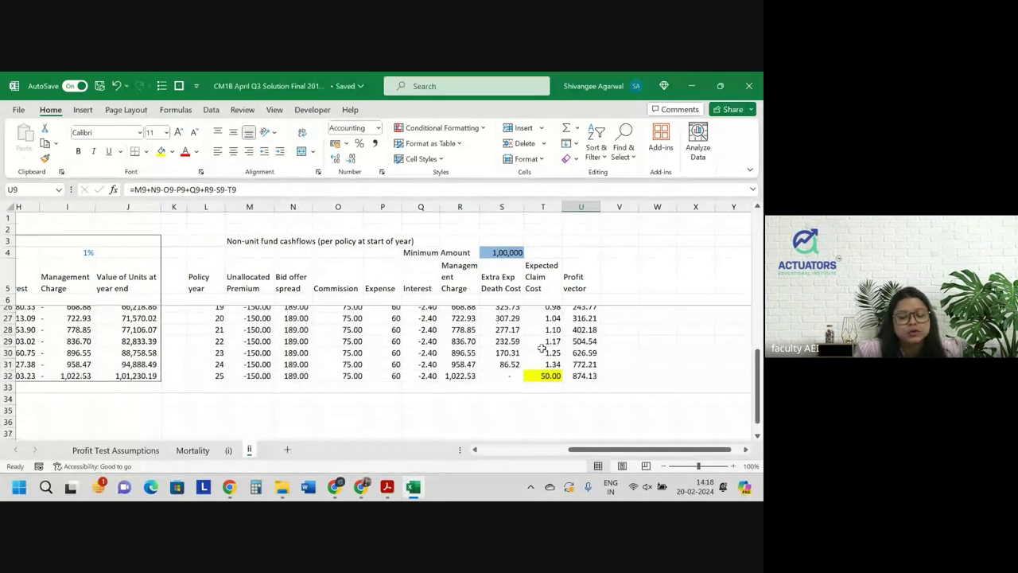
{"action": "left_click", "coordinate": [548, 375]}
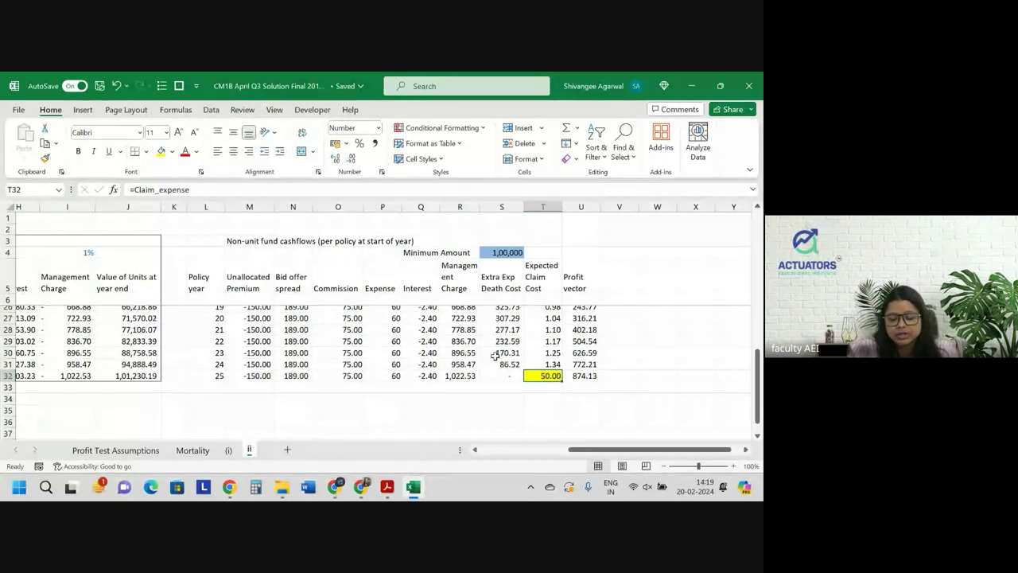
Add the column heading 'Profit Signature' in V5
{"action": "left_click", "coordinate": [619, 278]}
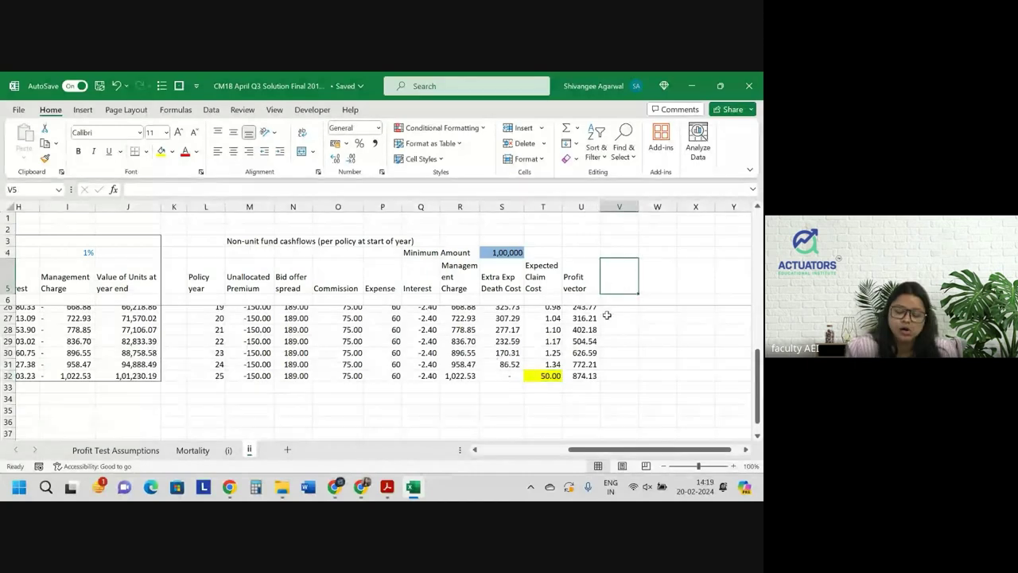
{"action": "type", "text": "P"}
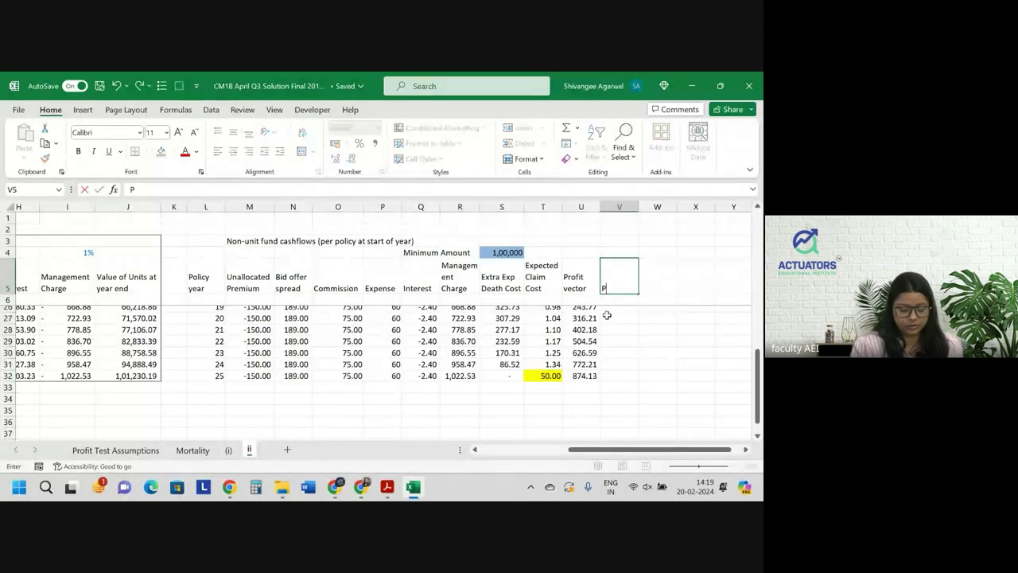
{"action": "type", "text": "rofit"}
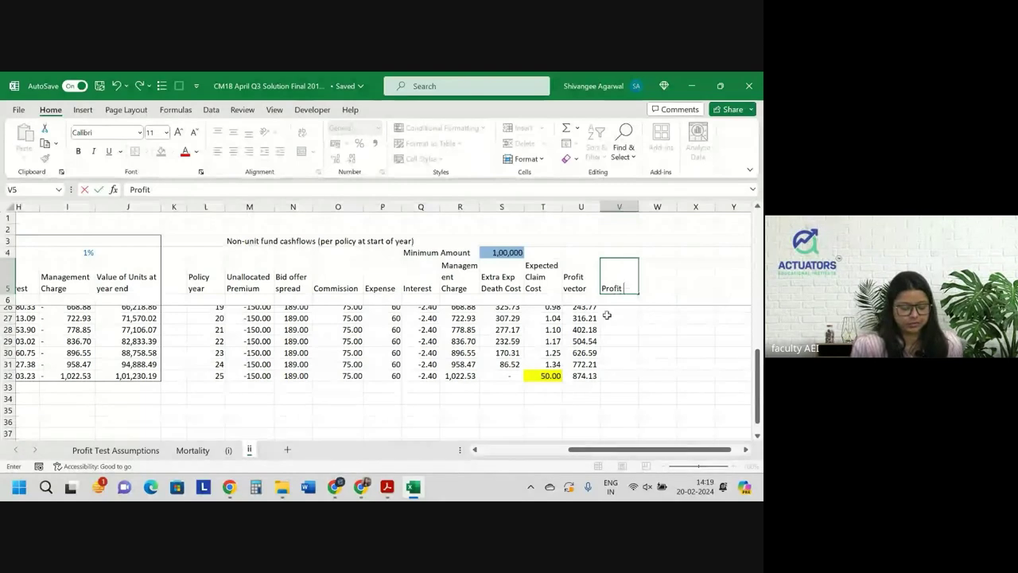
{"action": "type", "text": " Signature"}
{"action": "key", "text": "Return"}
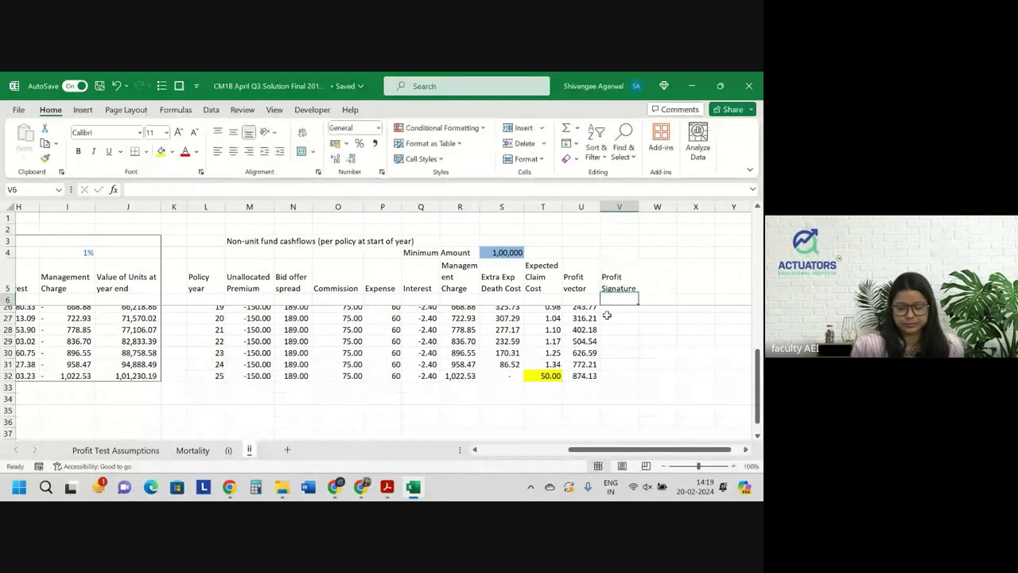
{"action": "scroll", "coordinate": [607, 316], "scroll_direction": "up", "scroll_amount": 6}
Enter =U8*'(i)'!J6 in V8 and fill it down to year 25
{"action": "left_click", "coordinate": [606, 320]}
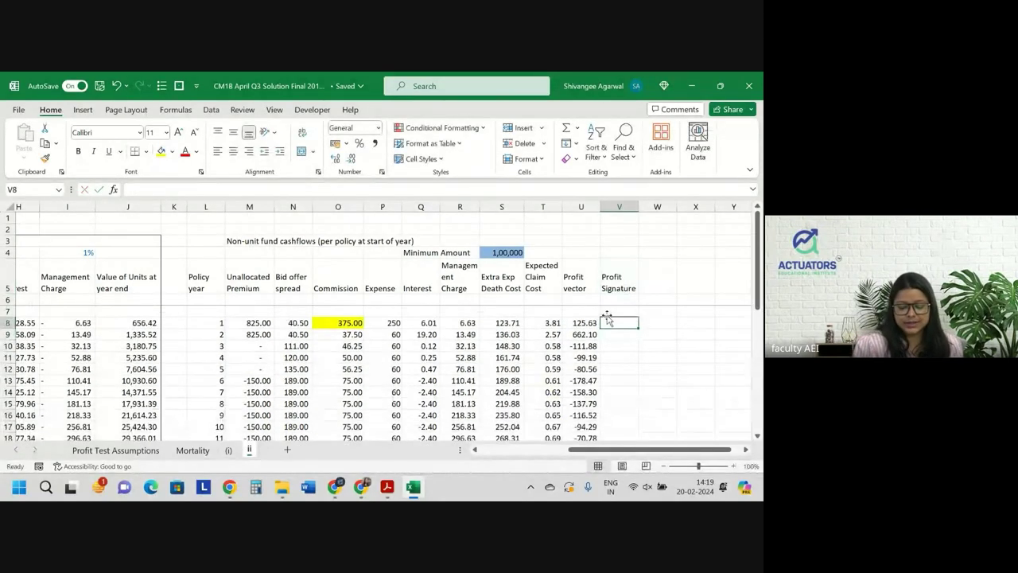
{"action": "type", "text": "="}
{"action": "key", "text": "Left"}
{"action": "type", "text": "*"}
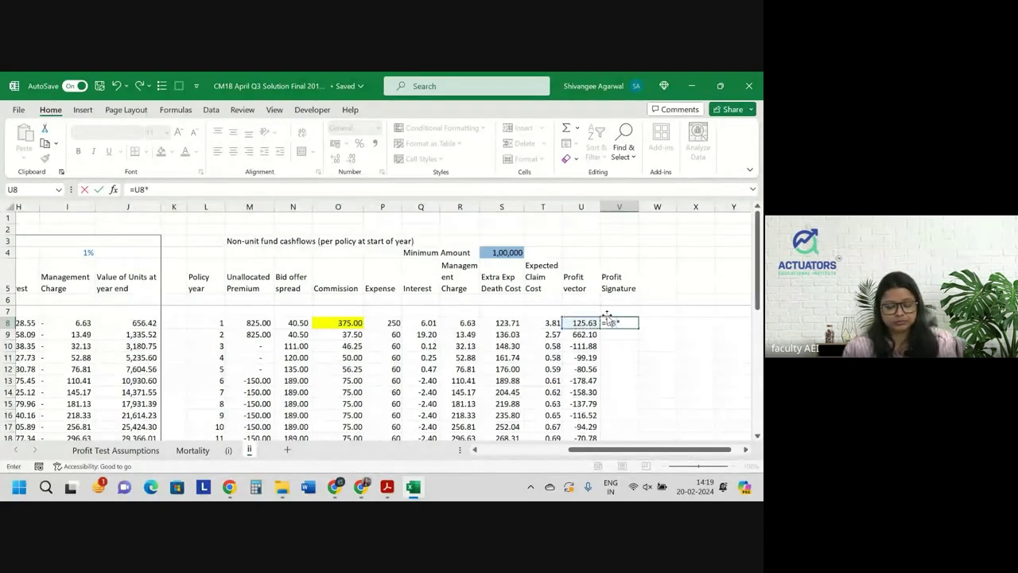
{"action": "left_click", "coordinate": [201, 452]}
{"action": "left_click", "coordinate": [229, 450]}
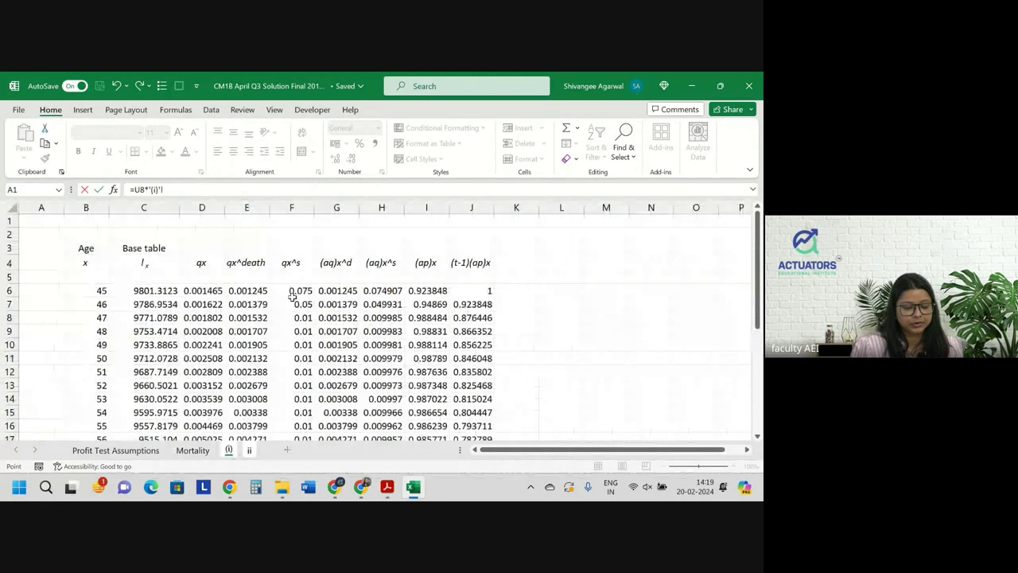
{"action": "left_click", "coordinate": [489, 291]}
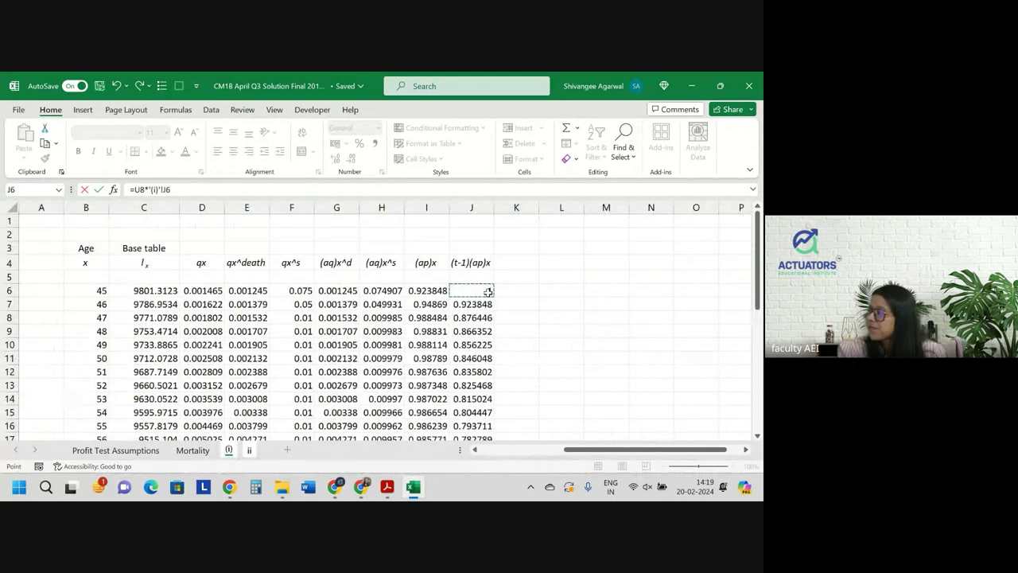
{"action": "key", "text": "Return"}
{"action": "left_click", "coordinate": [632, 322]}
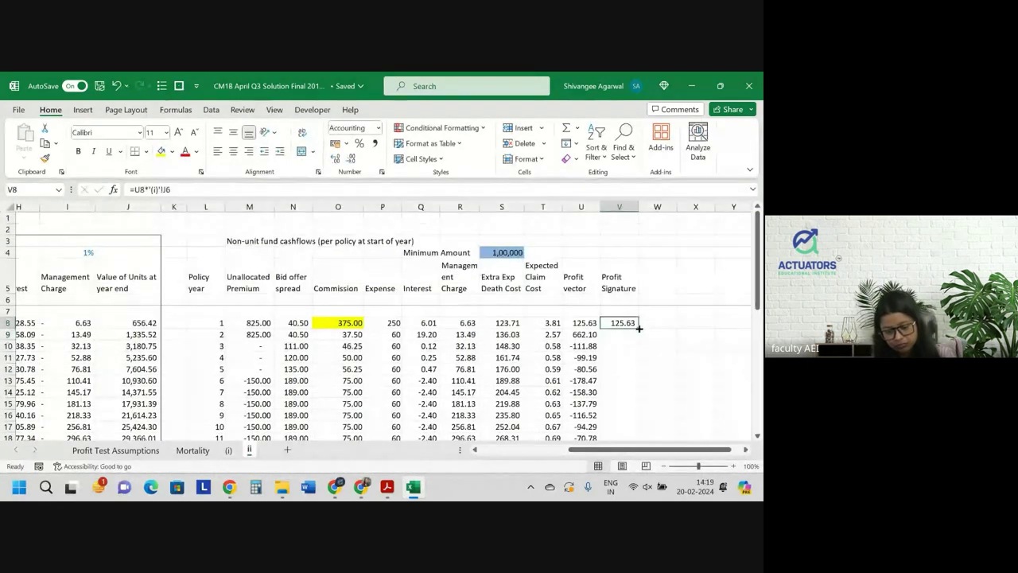
{"action": "double_click", "coordinate": [638, 328]}
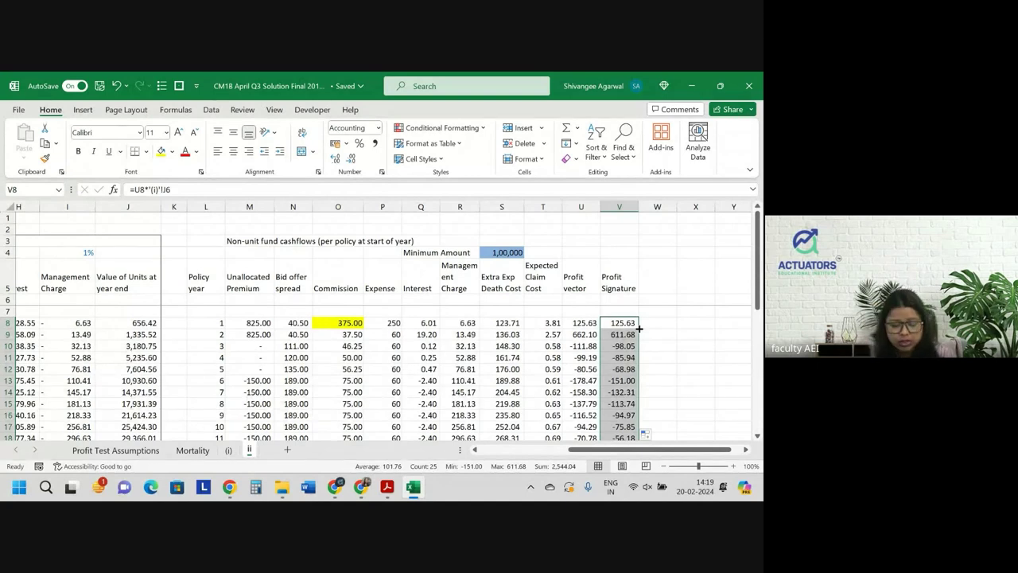
{"action": "left_click", "coordinate": [622, 356]}
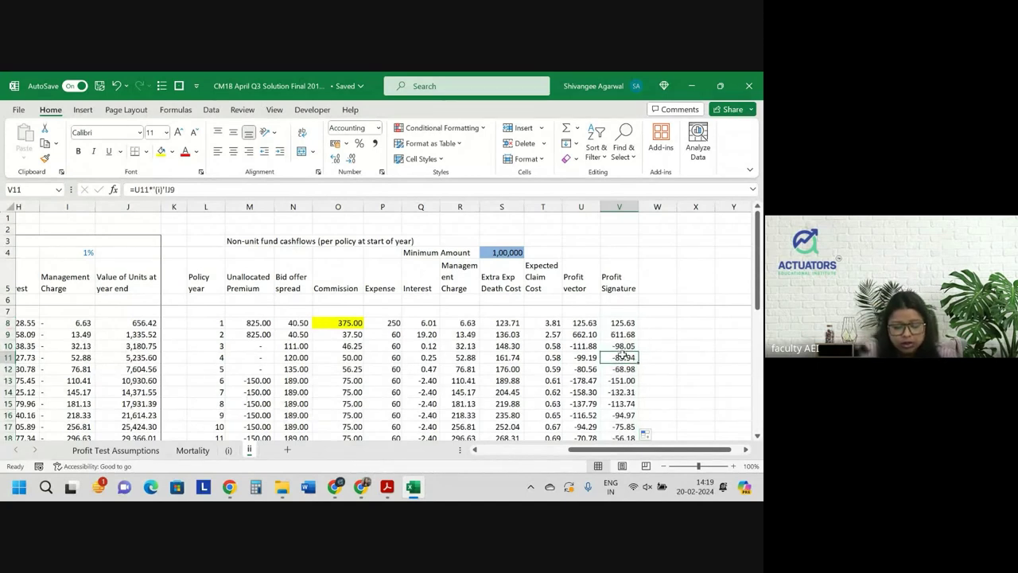
Add the column heading 'Discount Factor' in W5
{"action": "left_click", "coordinate": [673, 277]}
{"action": "type", "text": "D"}
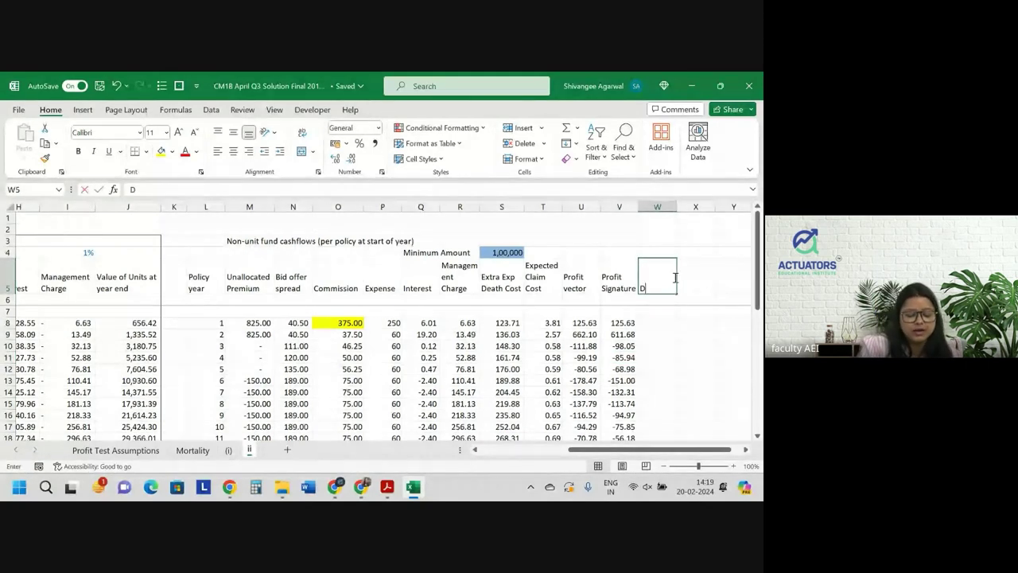
{"action": "type", "text": "iscount"}
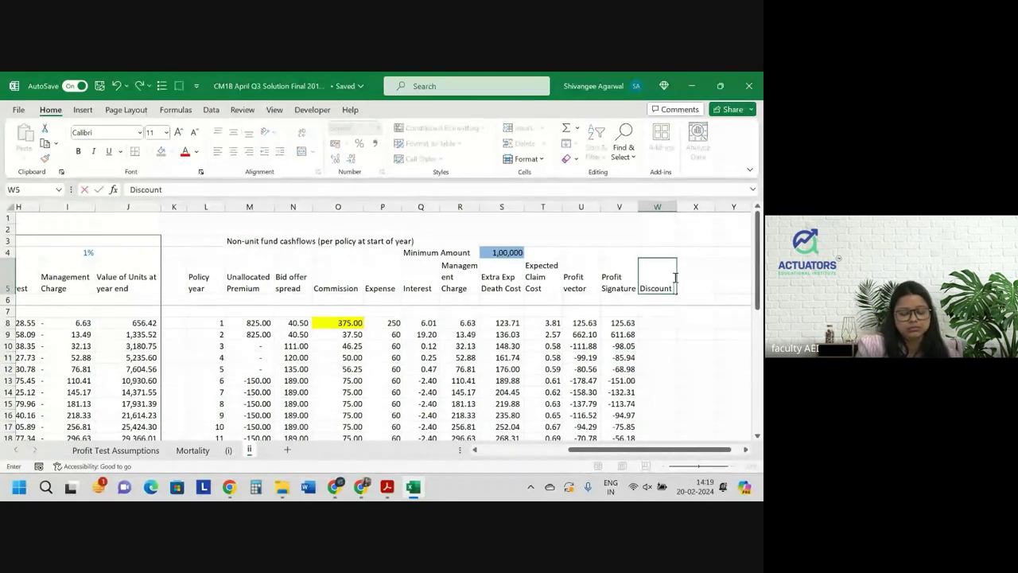
{"action": "type", "text": " F"}
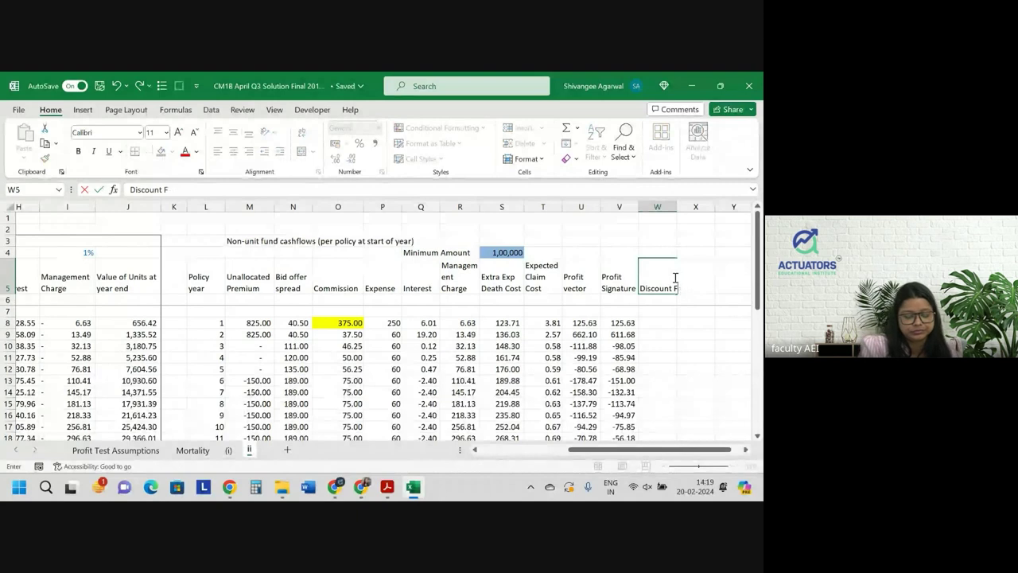
{"action": "type", "text": "caor"}
{"action": "key", "text": "Return"}
{"action": "key", "text": "Return"}
{"action": "key", "text": "Return"}
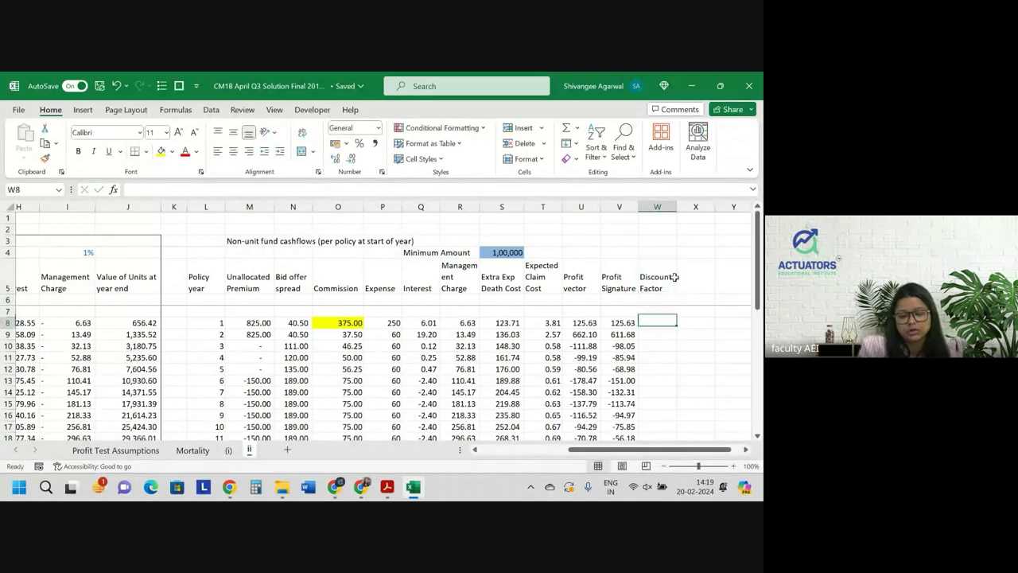
Enter =(1+Risk_discount_rate)^-ii!L8 in W8 as the year-1 discount factor
{"action": "type", "text": "=(1+"}
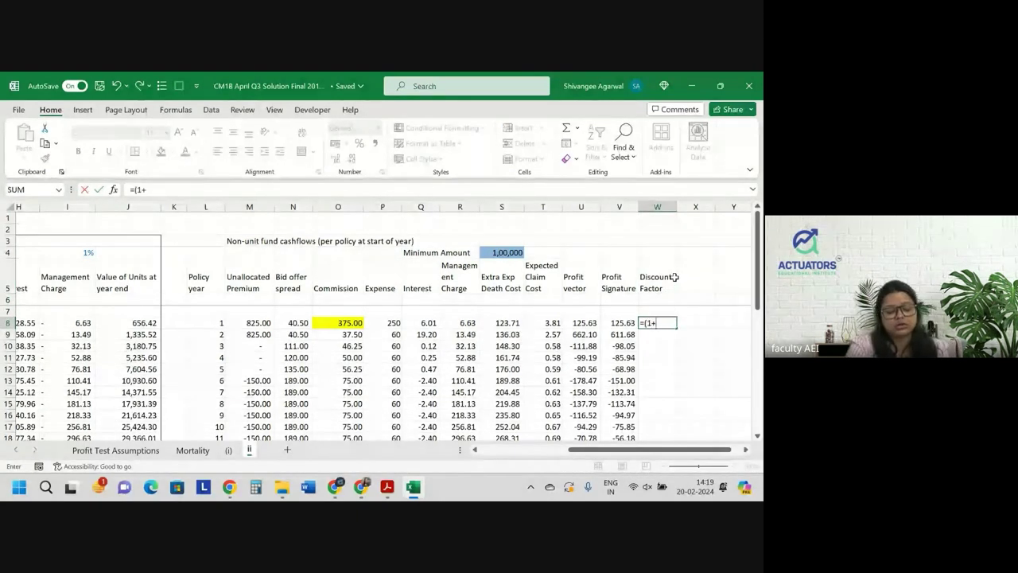
{"action": "key", "text": "ctrl+Page_Up"}
{"action": "key", "text": "ctrl+Page_Up"}
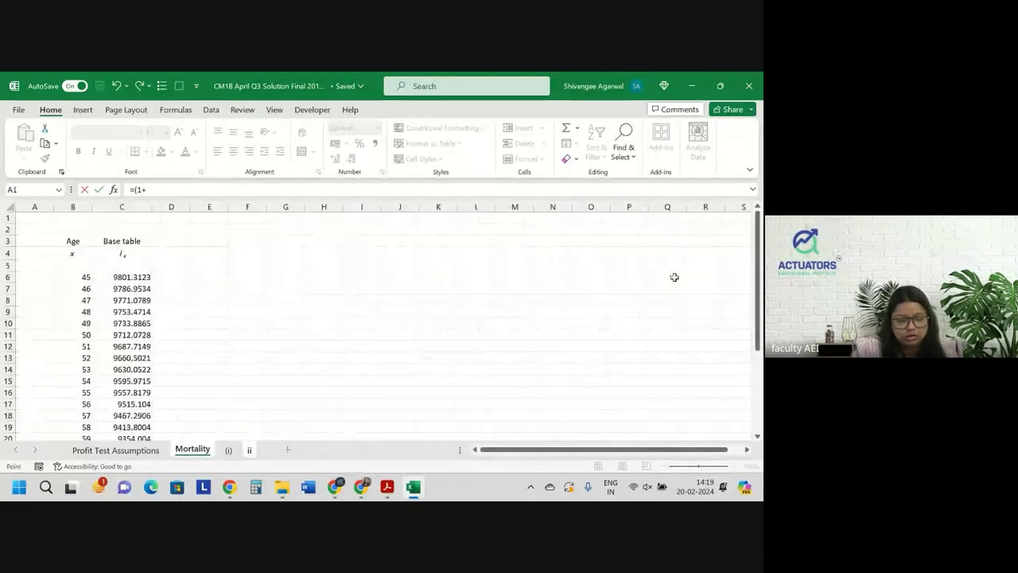
{"action": "key", "text": "ctrl+Page_Up"}
{"action": "key", "text": "Up"}
{"action": "key", "text": "Up"}
{"action": "key", "text": "Up"}
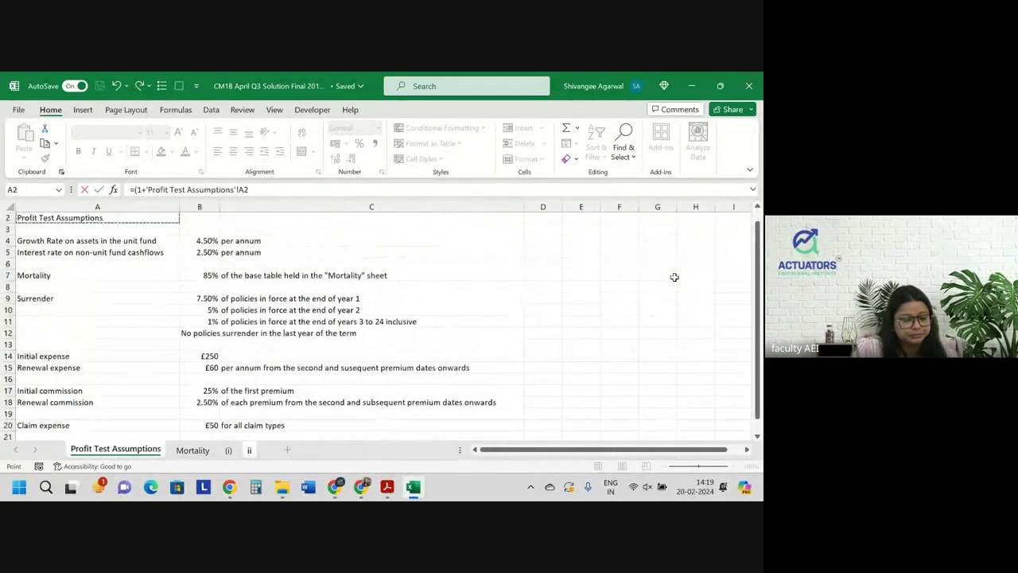
{"action": "key", "text": "Down"}
{"action": "key", "text": "Down"}
{"action": "key", "text": "Right"}
{"action": "key", "text": "Down"}
{"action": "key", "text": "Down"}
{"action": "key", "text": "Down"}
{"action": "key", "text": "Down"}
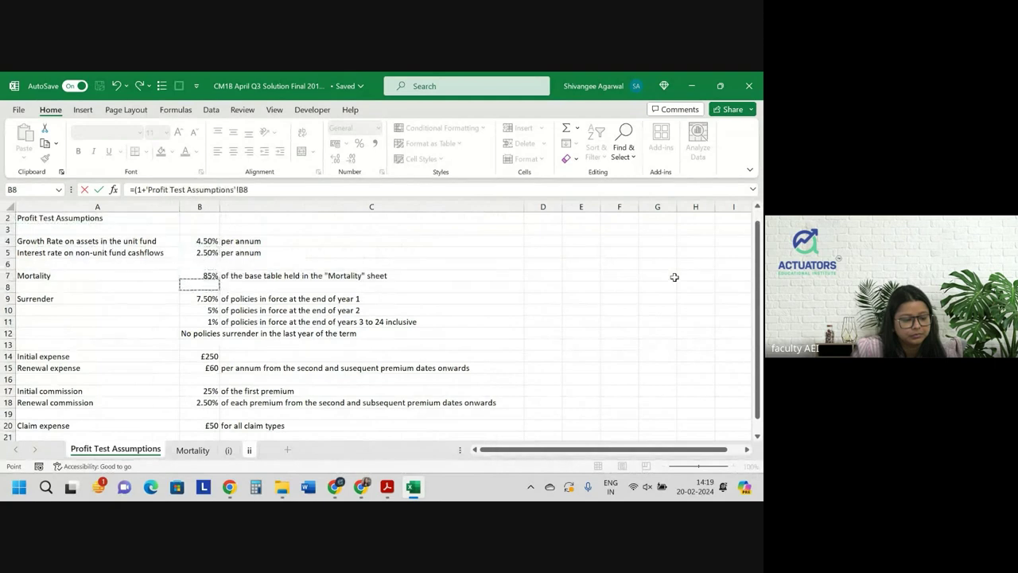
{"action": "key", "text": "Down"}
{"action": "key", "text": "Down"}
{"action": "key", "text": "Down"}
{"action": "key", "text": "Down"}
{"action": "key", "text": "Down"}
{"action": "key", "text": "Down"}
{"action": "key", "text": "Up"}
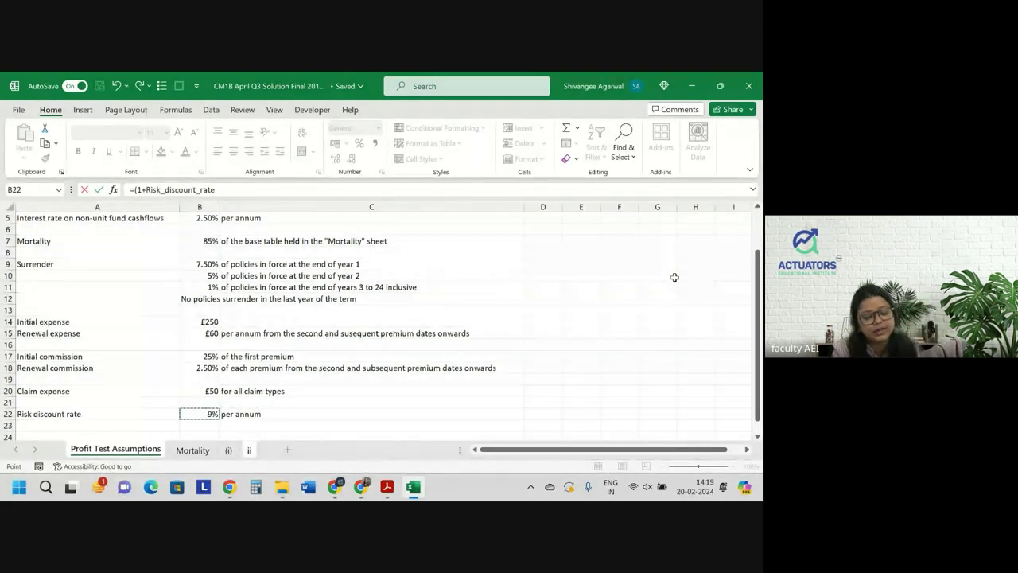
{"action": "type", "text": ")^"}
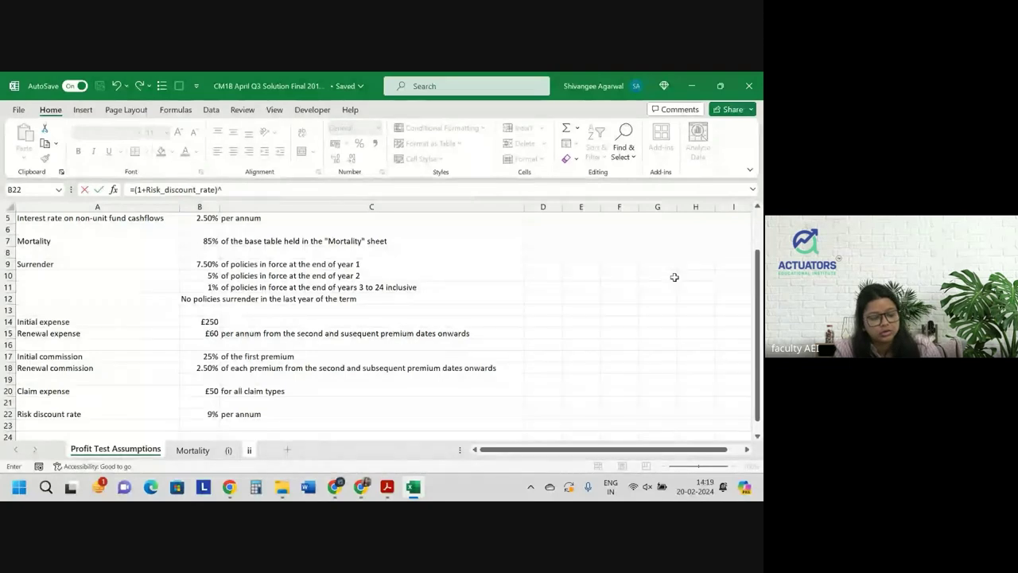
{"action": "type", "text": "-"}
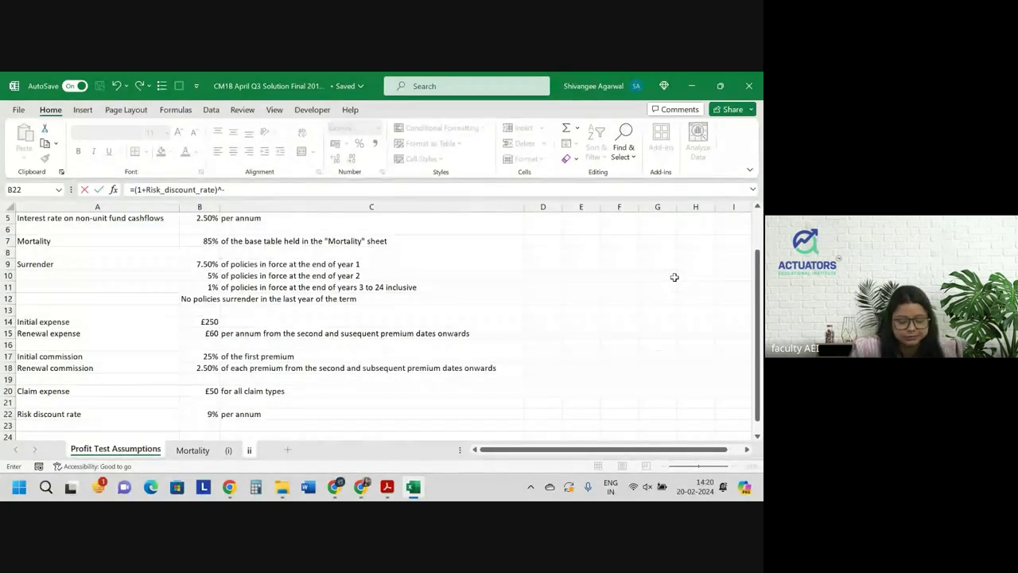
{"action": "key", "text": "ctrl+Page_Down"}
{"action": "key", "text": "ctrl+Page_Down"}
{"action": "key", "text": "ctrl+Page_Down"}
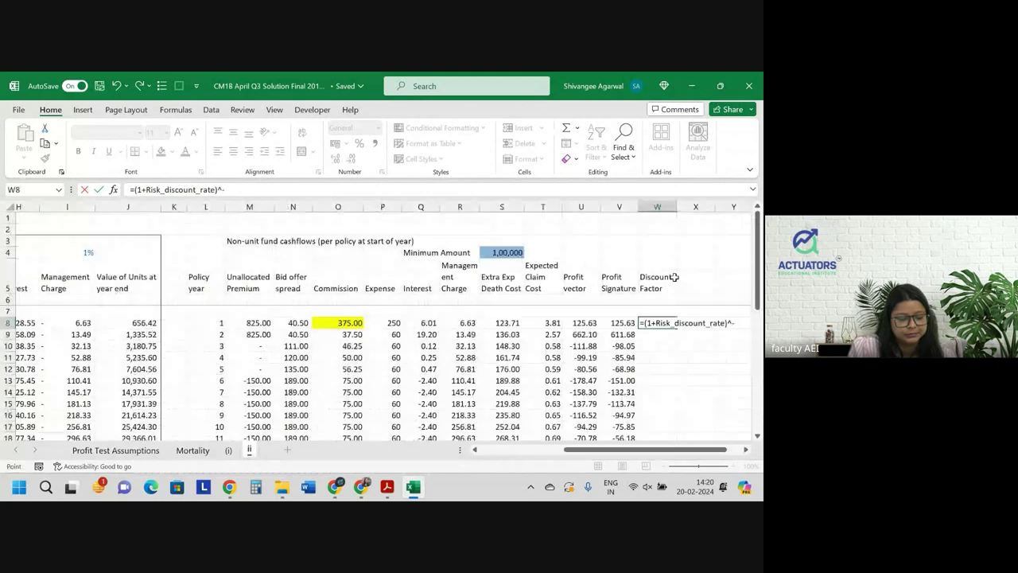
{"action": "key", "text": "ctrl+Left"}
{"action": "key", "text": "ctrl+Left"}
{"action": "key", "text": "ctrl+Left"}
{"action": "key", "text": "ctrl+Left"}
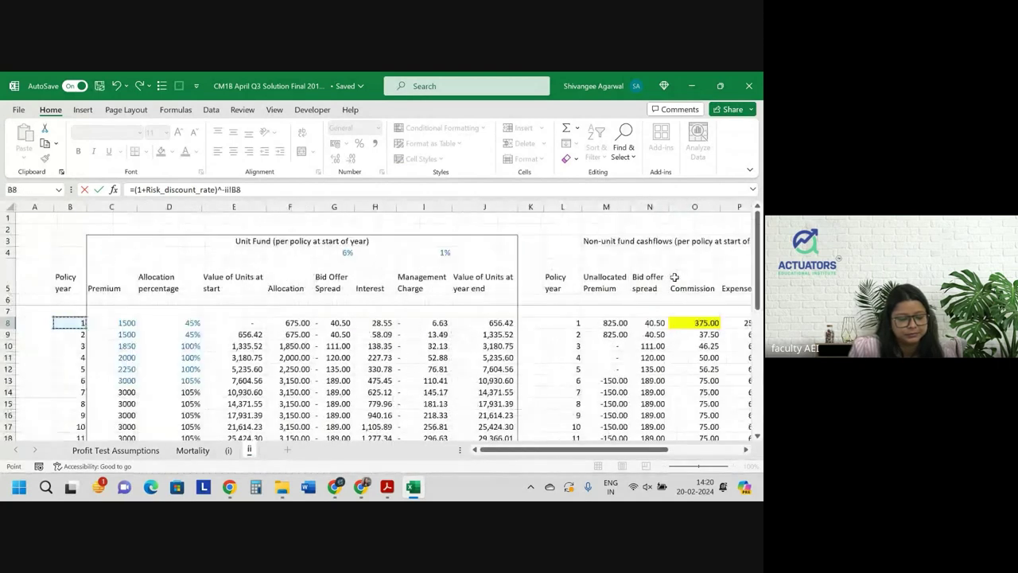
{"action": "key", "text": "ctrl+Right"}
{"action": "key", "text": "ctrl+Right"}
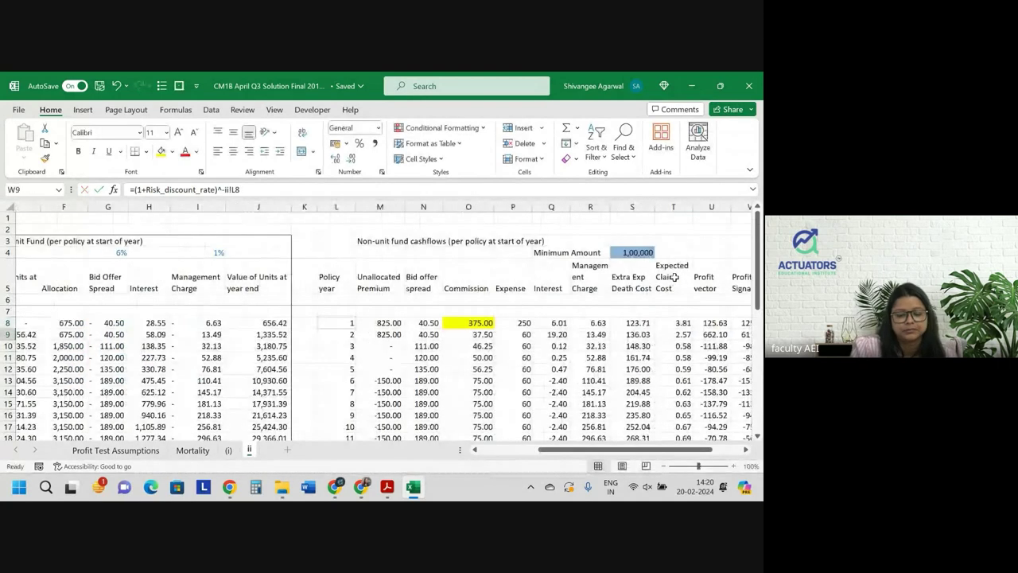
{"action": "key", "text": "Return"}
Copy the discount factor formula down column W for all policy years
{"action": "left_click", "coordinate": [733, 322]}
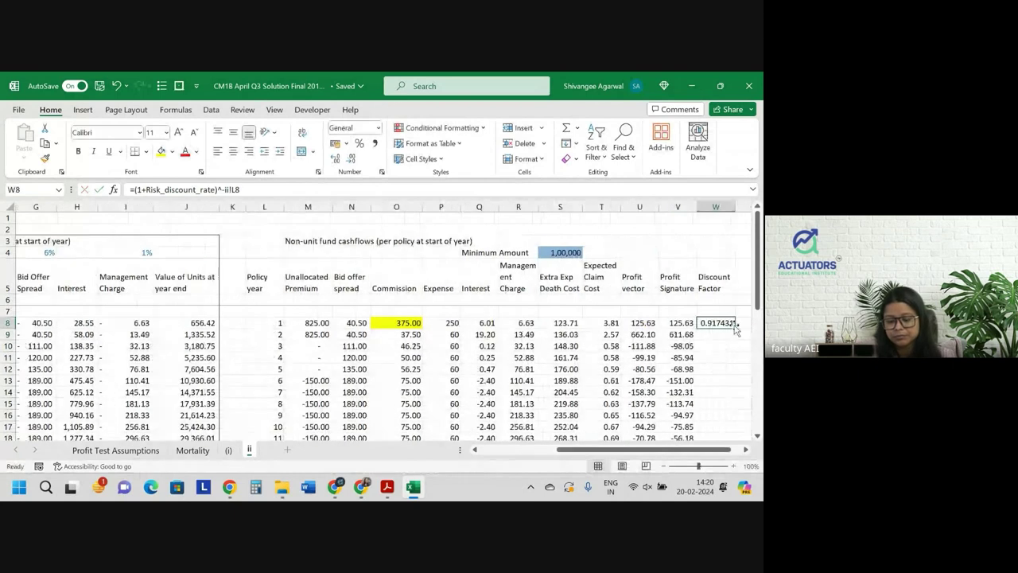
{"action": "double_click", "coordinate": [733, 323]}
{"action": "scroll", "coordinate": [736, 331], "scroll_direction": "right", "scroll_amount": 2}
Add the column heading 'Present value' in X5
{"action": "left_click", "coordinate": [591, 275]}
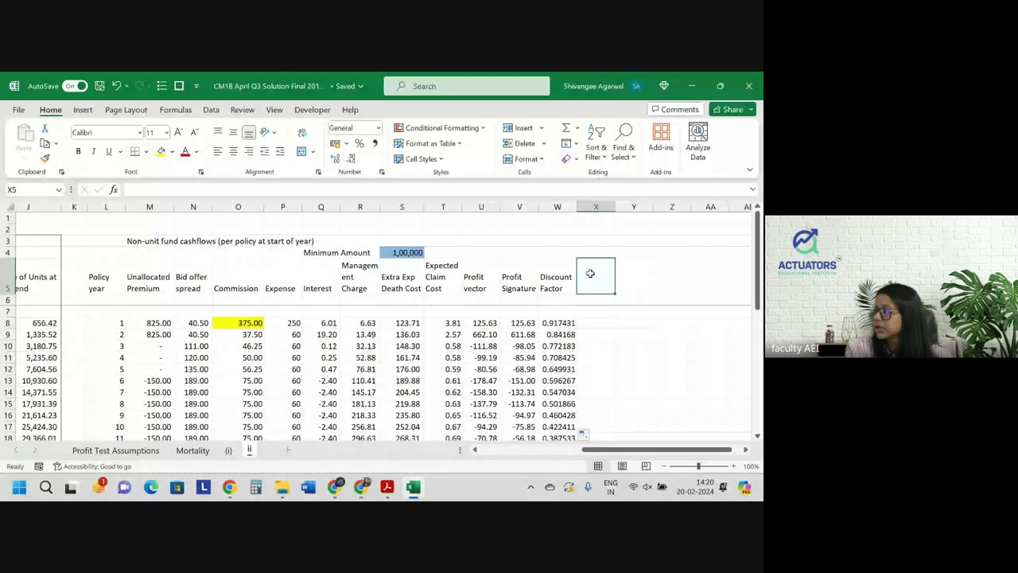
{"action": "type", "text": "Present"}
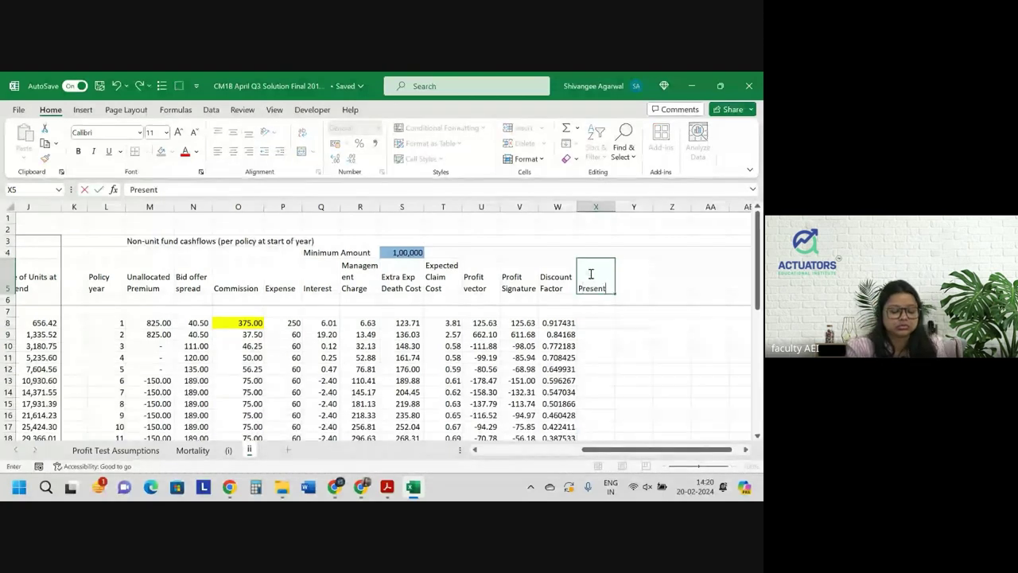
{"action": "type", "text": " v"}
{"action": "key", "text": "Return"}
Enter =V8*W8 in X8 and fill it down column X
{"action": "key", "text": "Down"}
{"action": "key", "text": "Down"}
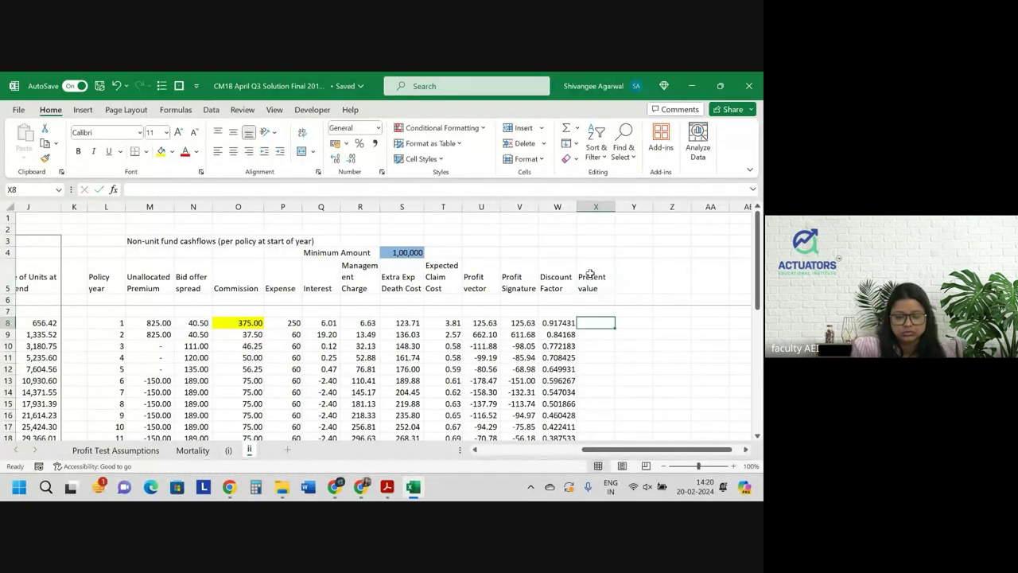
{"action": "type", "text": "="}
{"action": "key", "text": "Left"}
{"action": "key", "text": "Left"}
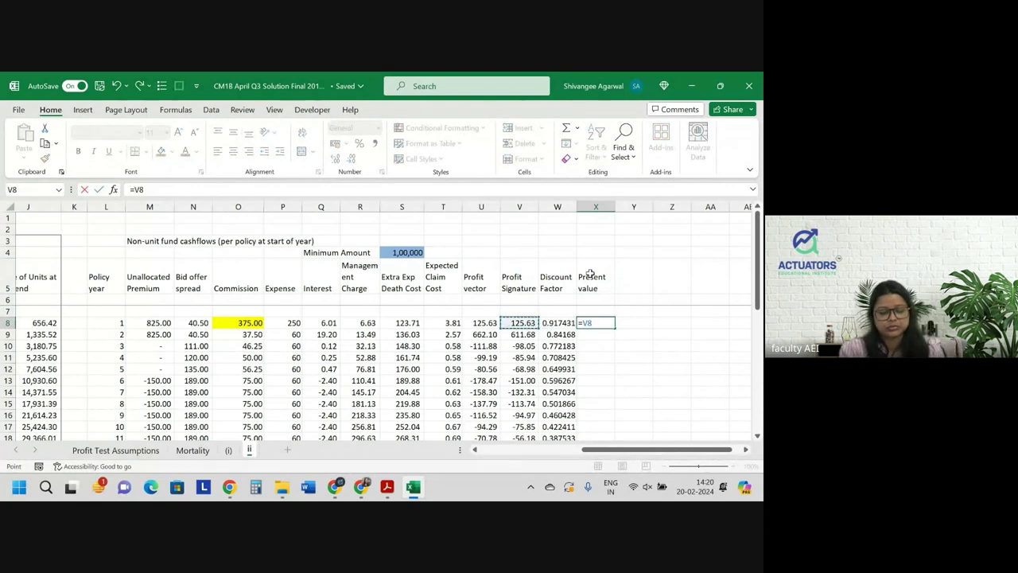
{"action": "type", "text": "*"}
{"action": "key", "text": "Left"}
{"action": "key", "text": "Return"}
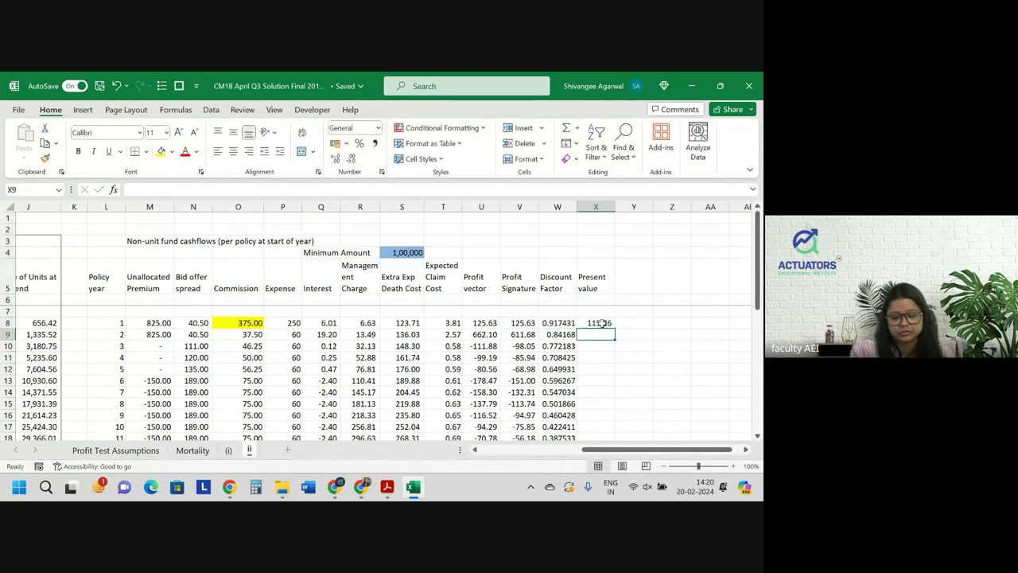
{"action": "left_click", "coordinate": [602, 322]}
{"action": "double_click", "coordinate": [615, 329]}
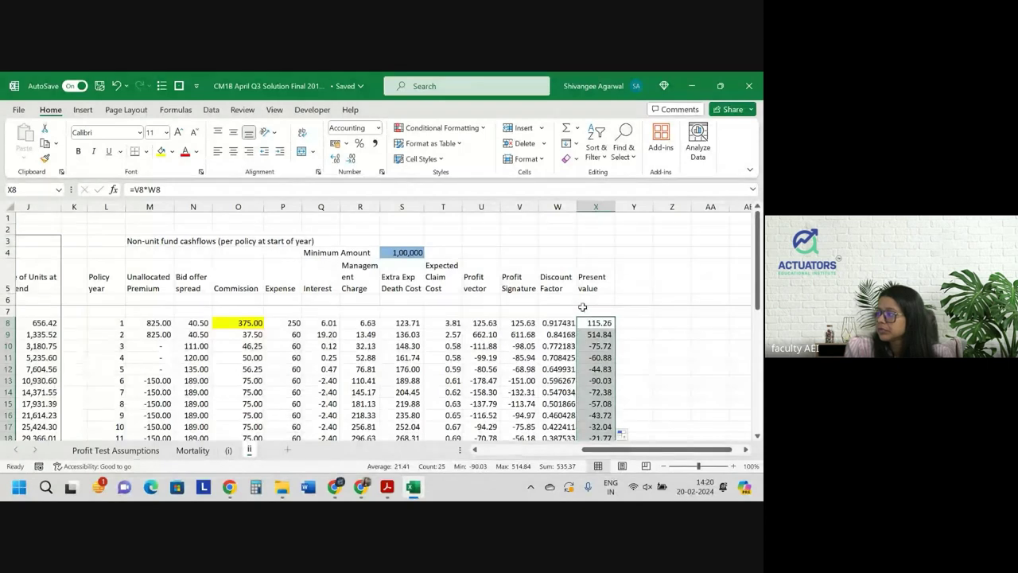
Put the heading 'EPV of Premium' in Y5, correcting the mistyped 'Premium Signature'
{"action": "left_click", "coordinate": [650, 278]}
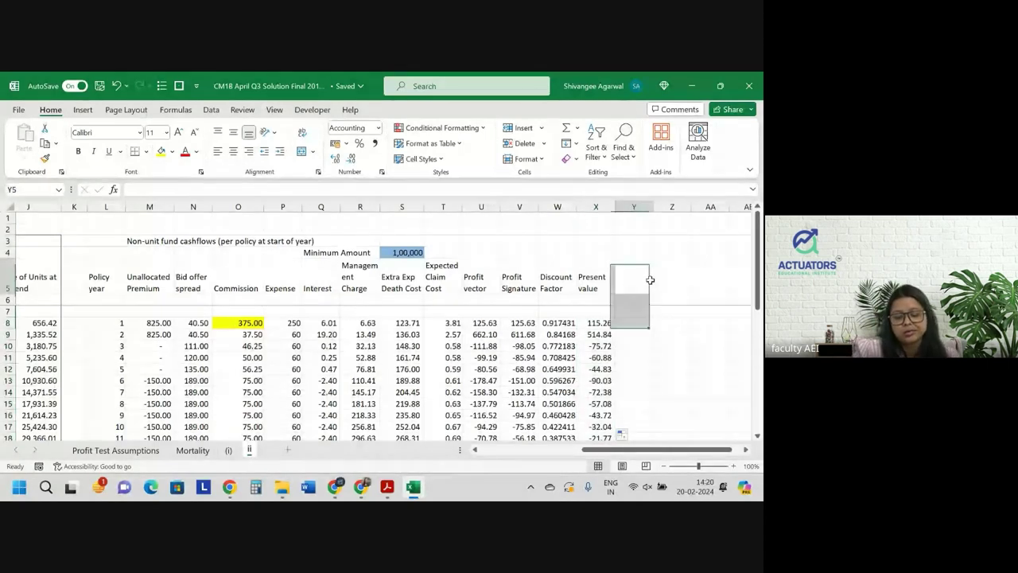
{"action": "type", "text": "Premium"}
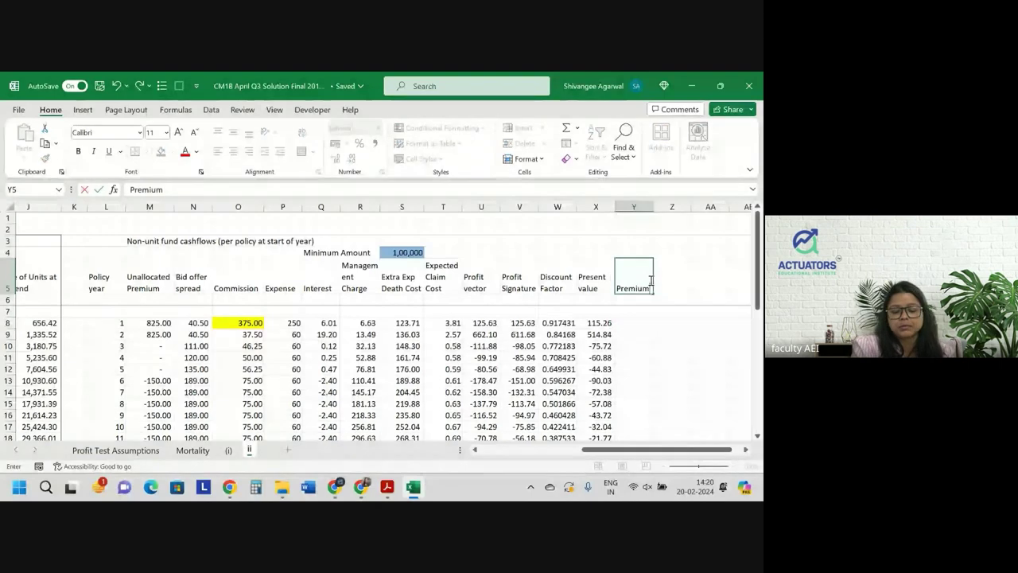
{"action": "type", "text": " Signatu"}
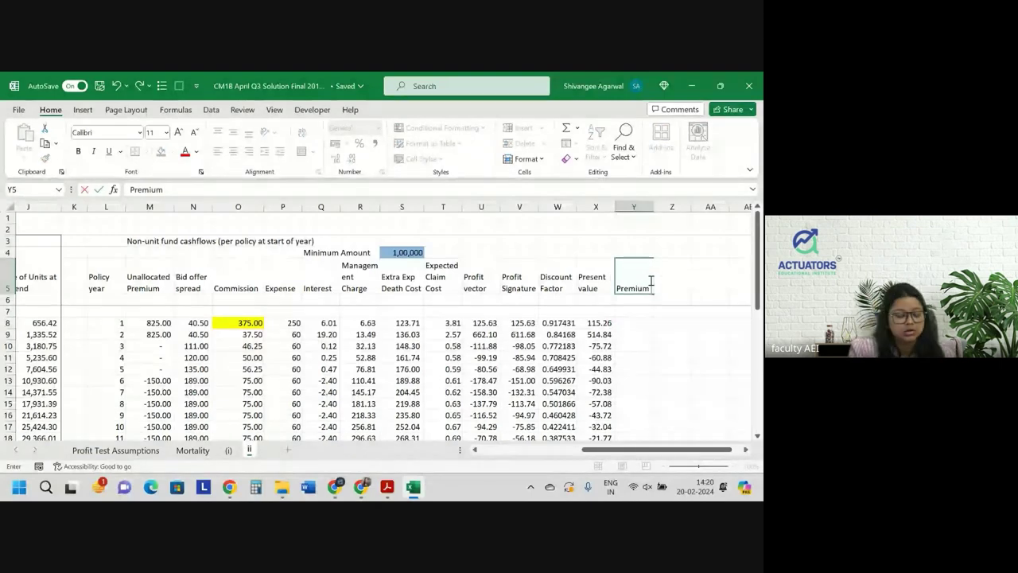
{"action": "type", "text": "re"}
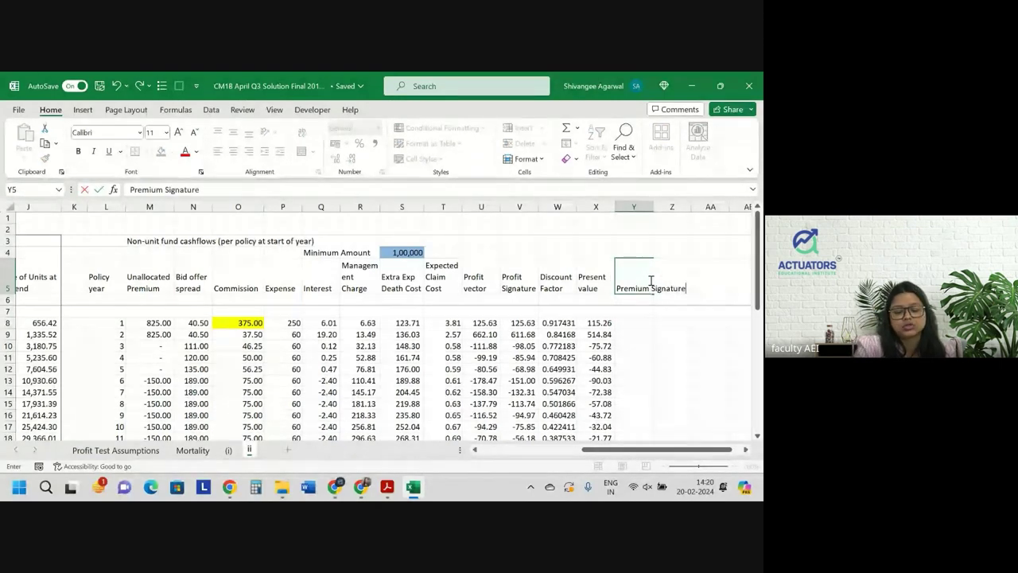
{"action": "key", "text": "BackSpace"}
{"action": "key", "text": "BackSpace"}
{"action": "key", "text": "BackSpace"}
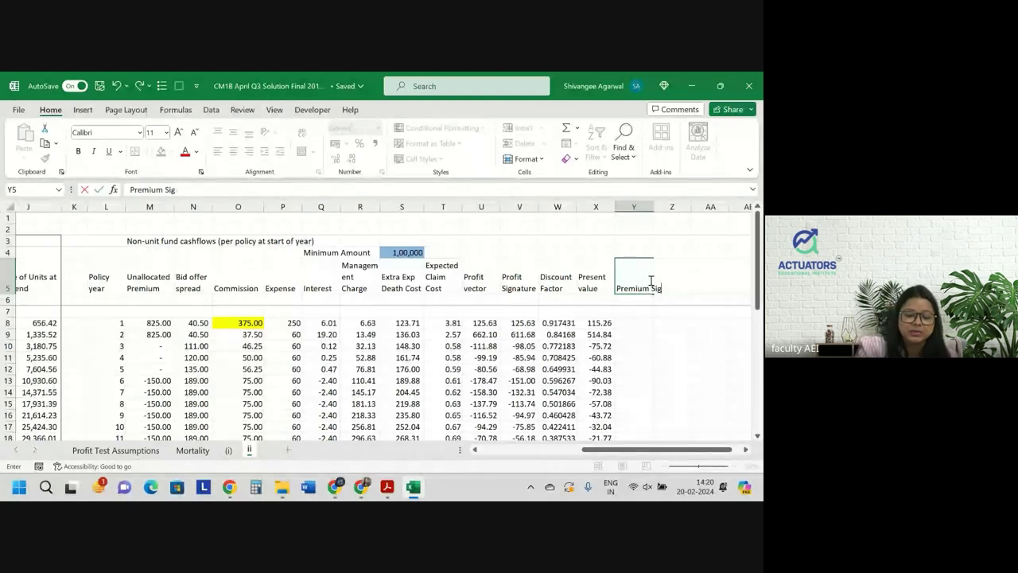
{"action": "key", "text": "BackSpace"}
{"action": "key", "text": "BackSpace"}
{"action": "key", "text": "BackSpace"}
{"action": "type", "text": "EPV of"}
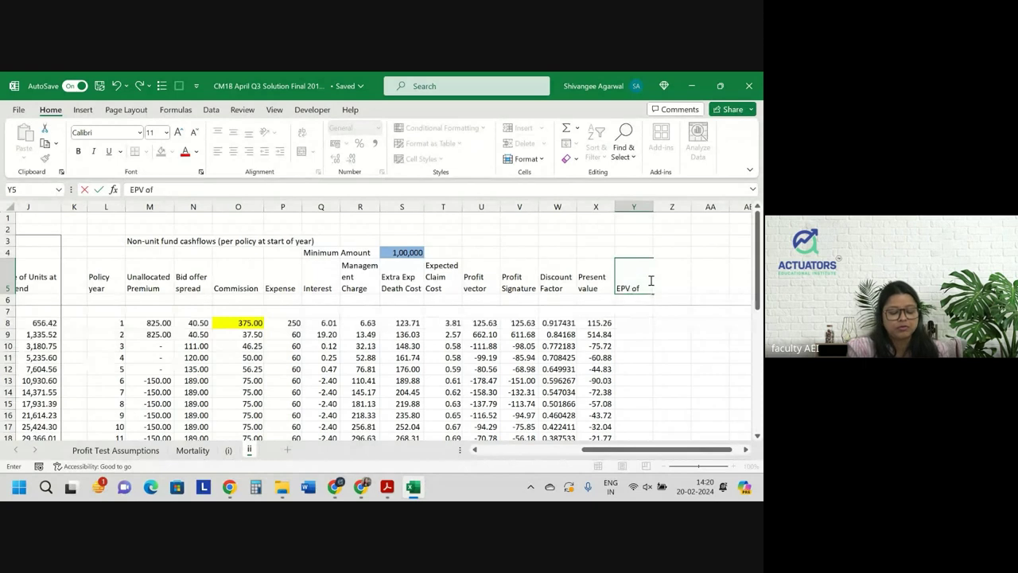
{"action": "type", "text": "m"}
{"action": "key", "text": "Return"}
Enter =C8*1 in Y8 so the year-1 EPV of Premium shows 1500
{"action": "key", "text": "Down"}
{"action": "key", "text": "Down"}
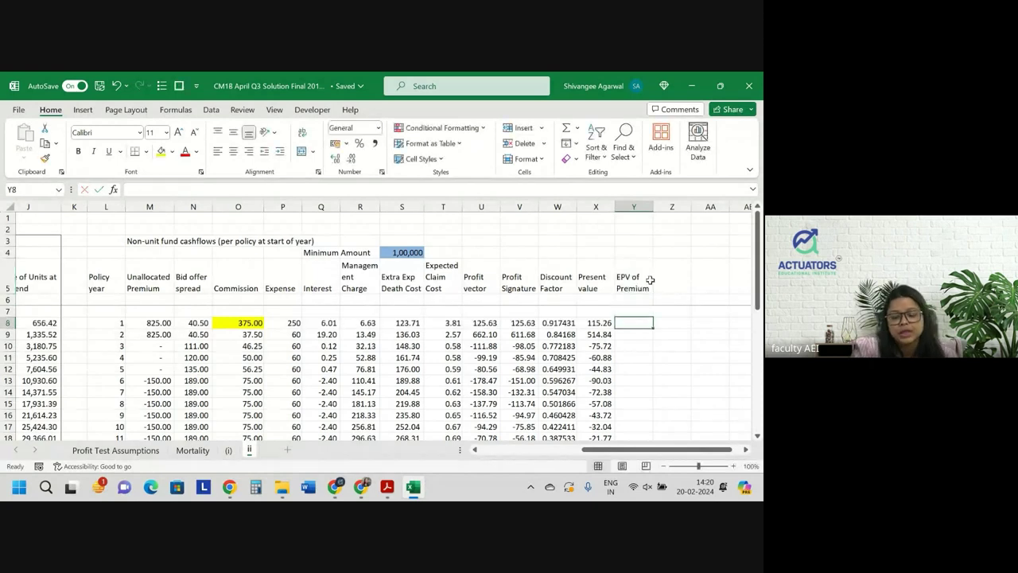
{"action": "type", "text": "="}
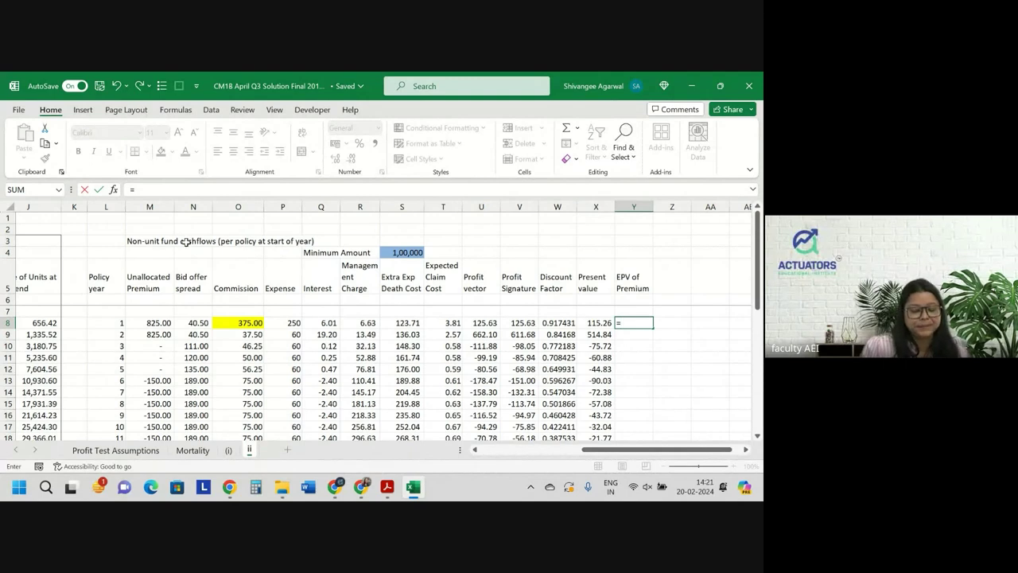
{"action": "scroll", "coordinate": [167, 278], "scroll_direction": "left", "scroll_amount": 10}
{"action": "scroll", "coordinate": [137, 322], "scroll_direction": "left", "scroll_amount": 2}
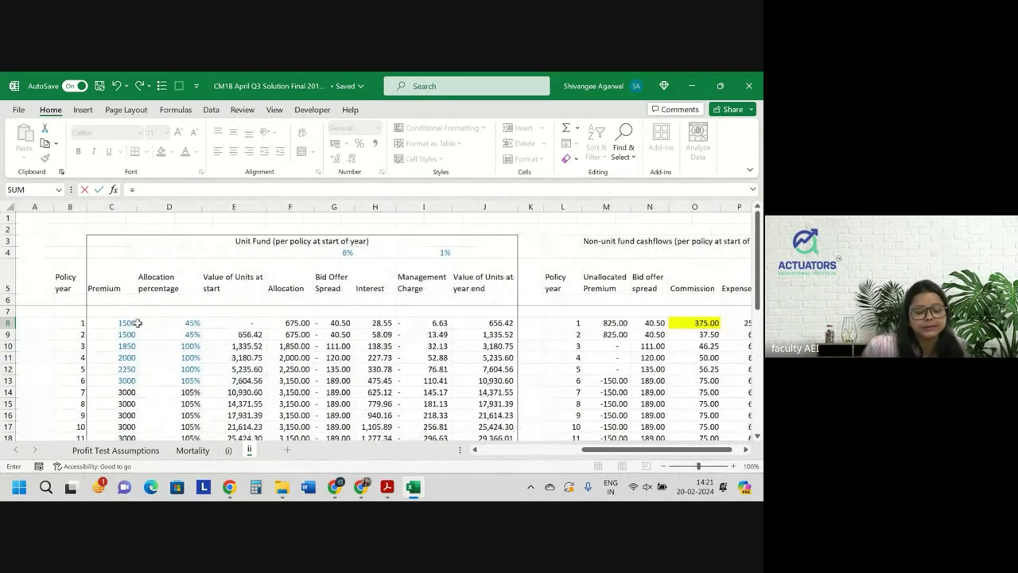
{"action": "left_click", "coordinate": [120, 322]}
{"action": "type", "text": "*"}
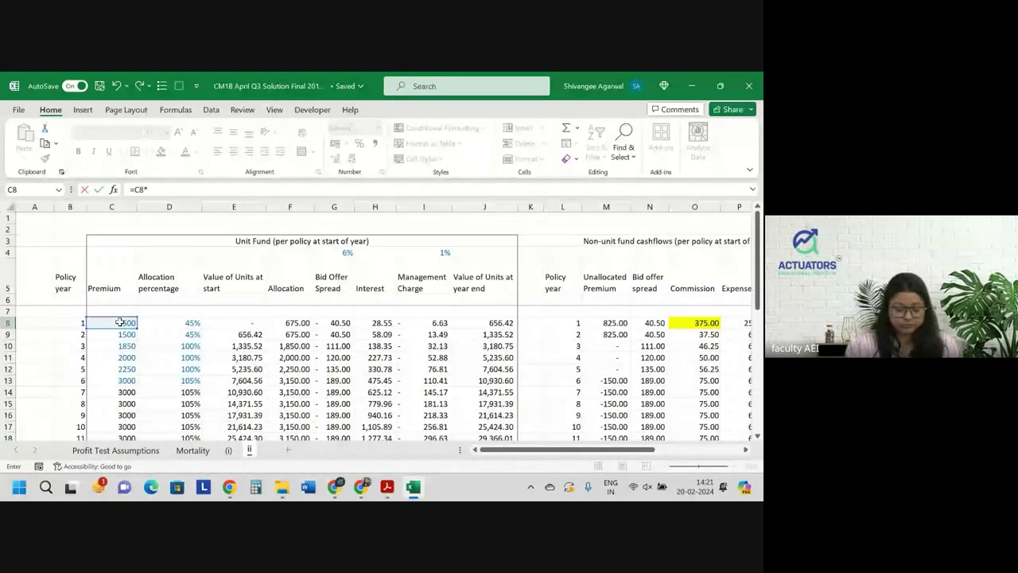
{"action": "scroll", "coordinate": [405, 362], "scroll_direction": "right", "scroll_amount": 1}
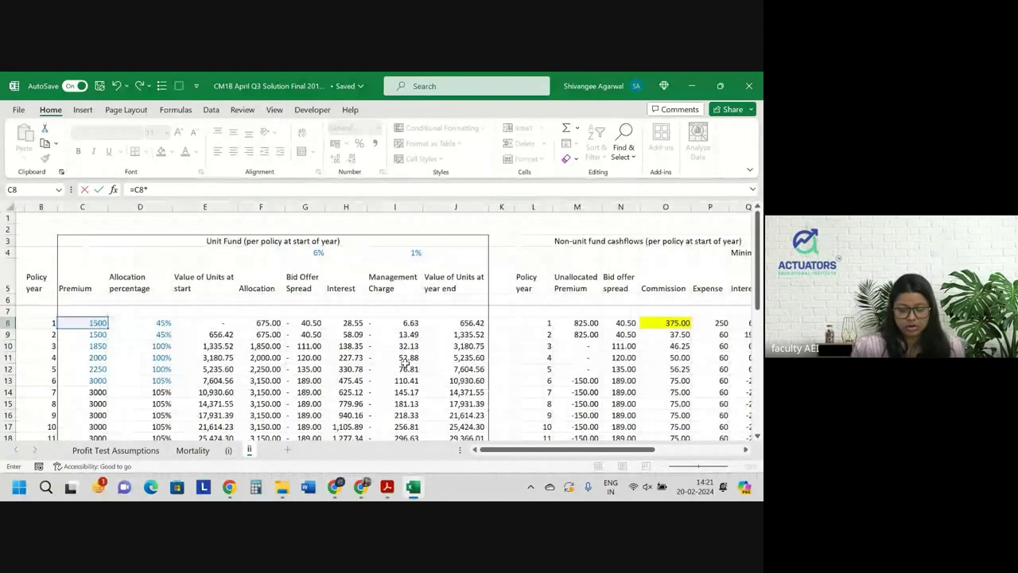
{"action": "scroll", "coordinate": [406, 362], "scroll_direction": "right", "scroll_amount": 8}
{"action": "scroll", "coordinate": [405, 362], "scroll_direction": "right", "scroll_amount": 1}
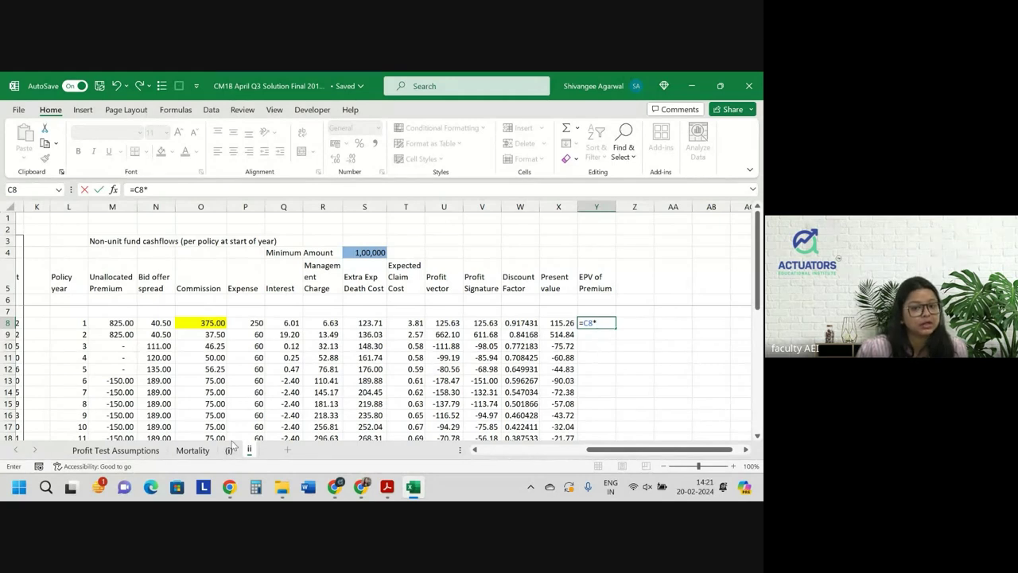
{"action": "type", "text": "1"}
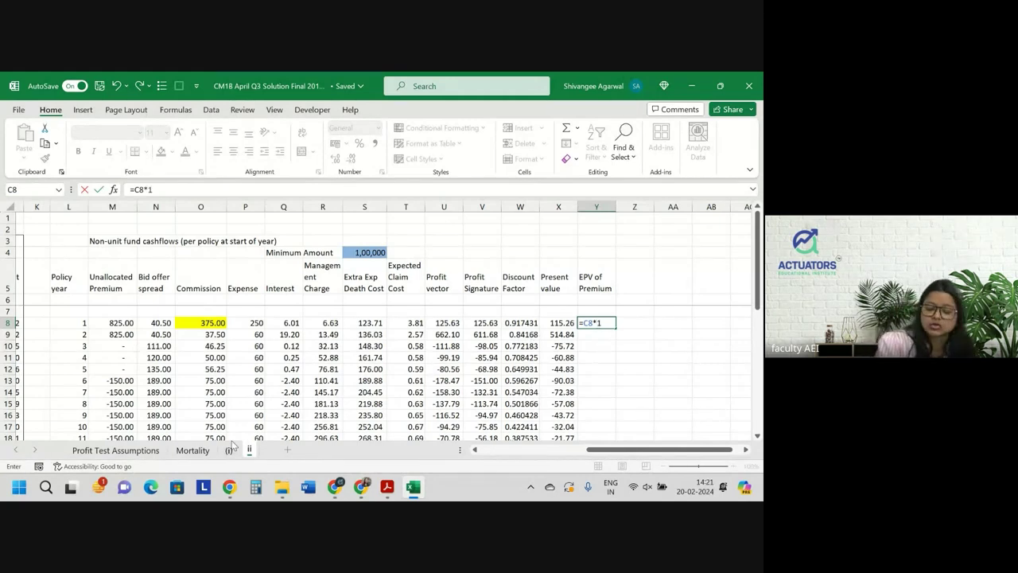
{"action": "key", "text": "Return"}
Enter =C9*W8*'(i)'!J7 in Y9 and fill it down the EPV of Premium column
{"action": "type", "text": "="}
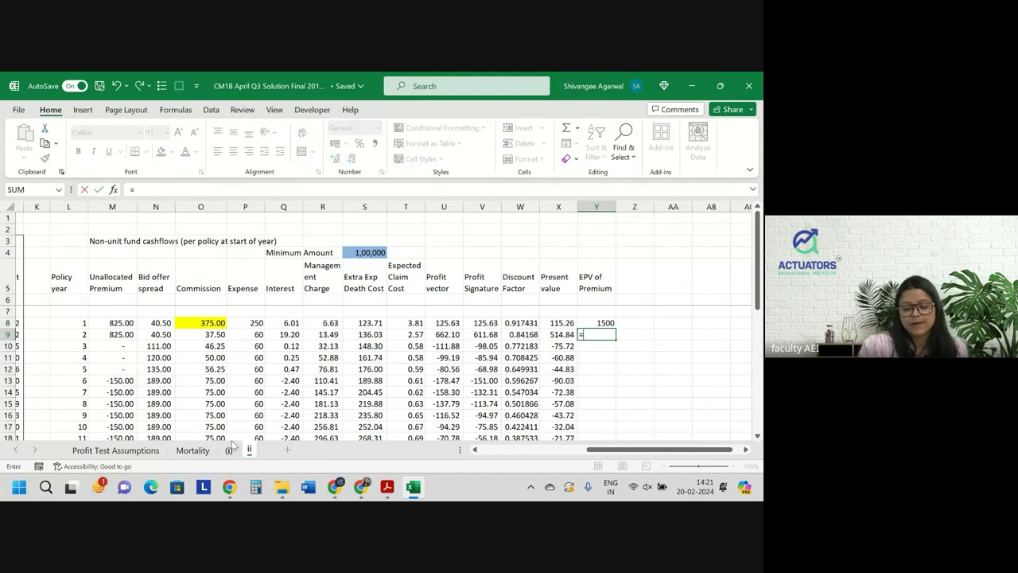
{"action": "key", "text": "Left"}
{"action": "key", "text": "Left"}
{"action": "key", "text": "Left"}
{"action": "key", "text": "Left"}
{"action": "key", "text": "Left"}
{"action": "key", "text": "Left"}
{"action": "key", "text": "Left"}
{"action": "key", "text": "Left"}
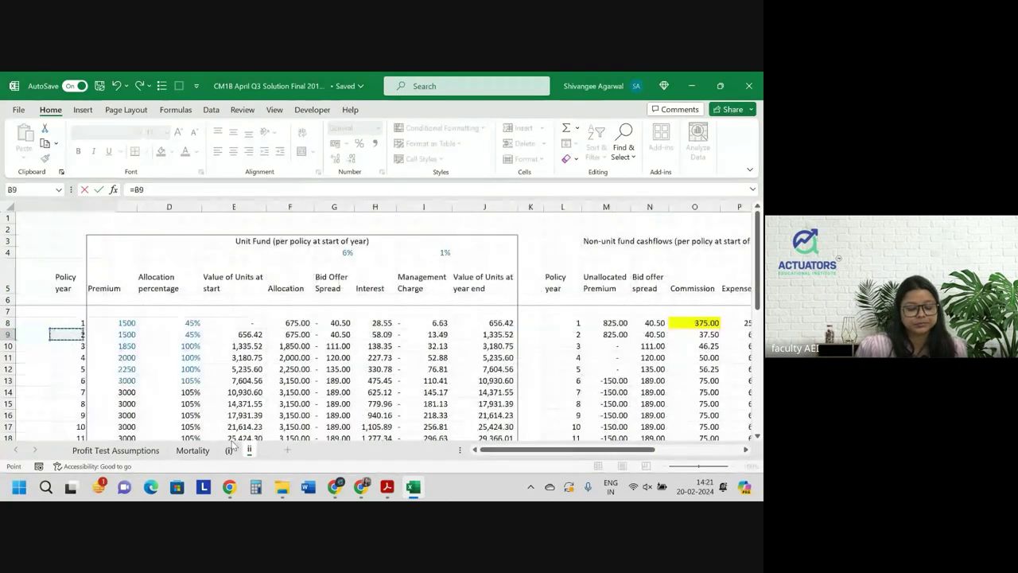
{"action": "key", "text": "Left"}
{"action": "type", "text": "*"}
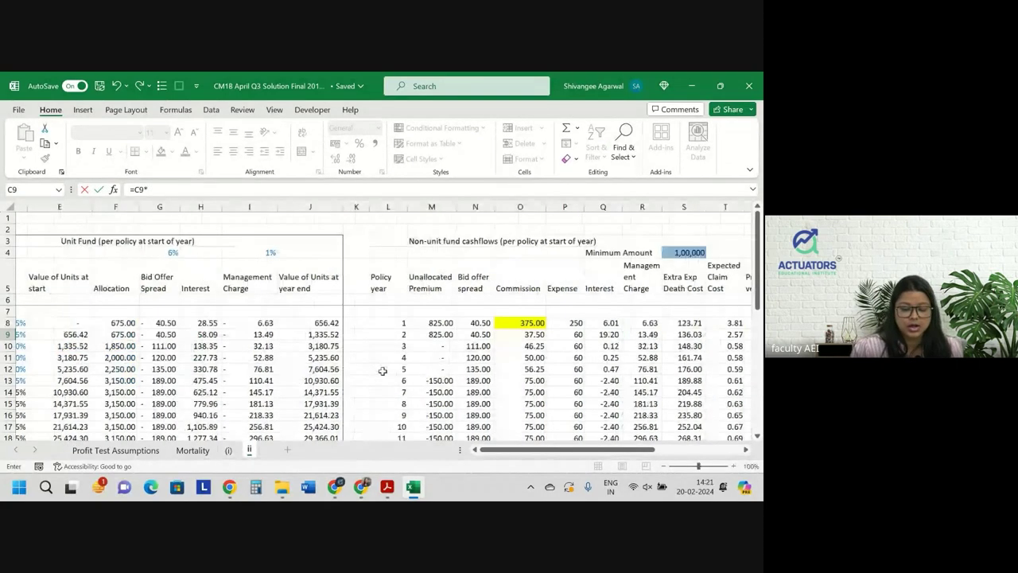
{"action": "scroll", "coordinate": [383, 371], "scroll_direction": "right", "scroll_amount": 10}
{"action": "left_click", "coordinate": [501, 323]}
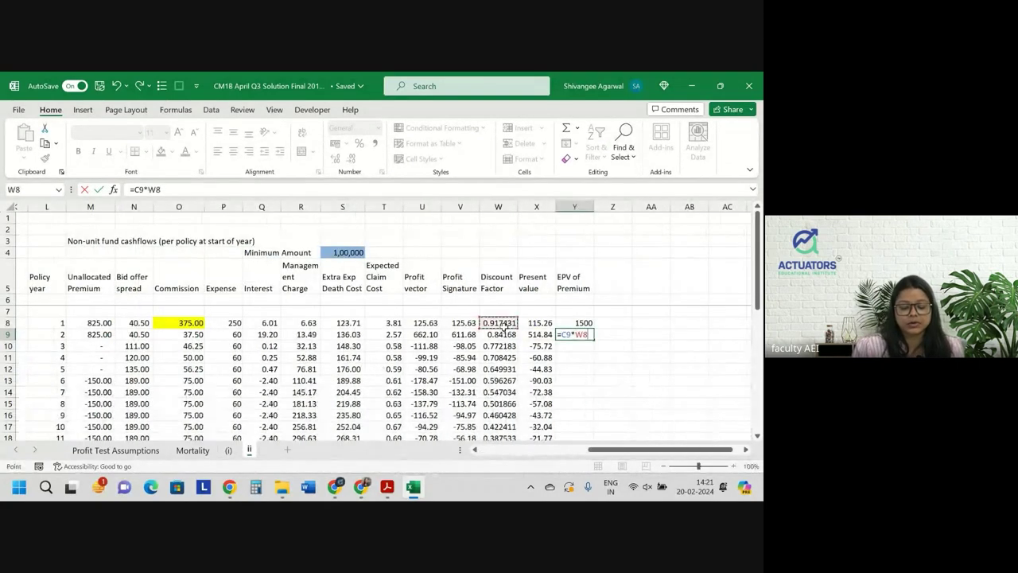
{"action": "type", "text": "*"}
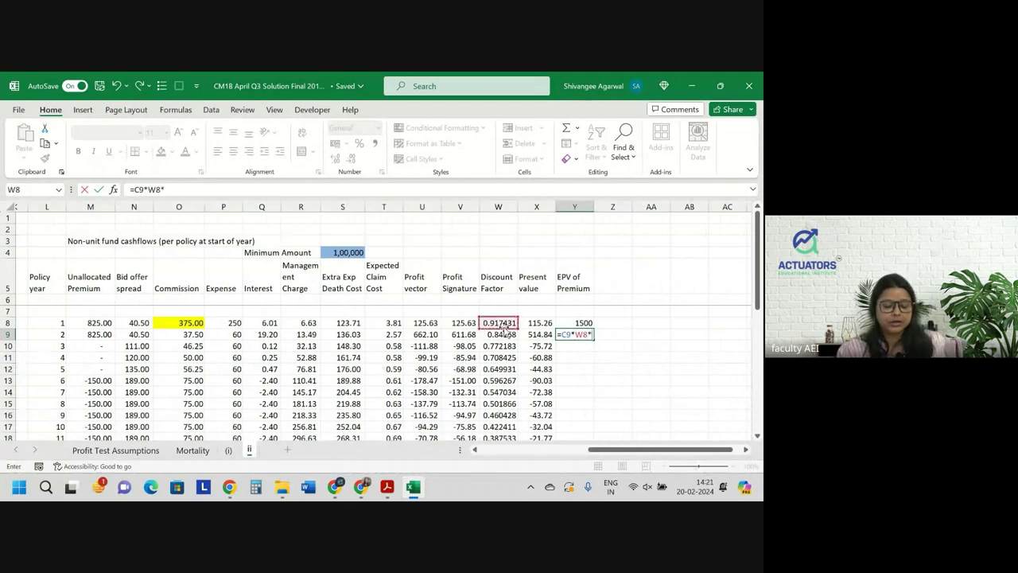
{"action": "left_click", "coordinate": [229, 450]}
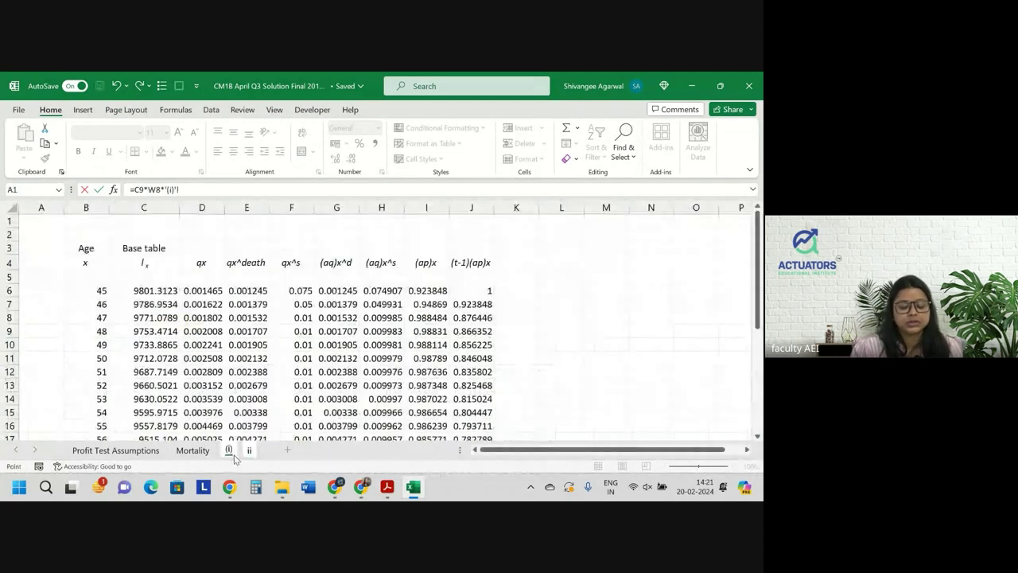
{"action": "left_click", "coordinate": [476, 303]}
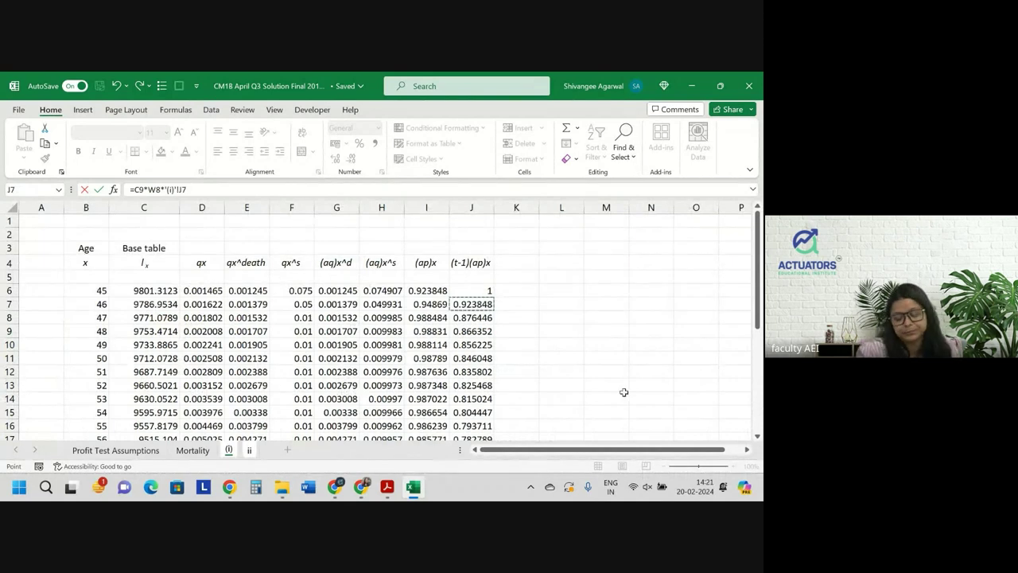
{"action": "key", "text": "Return"}
{"action": "left_click", "coordinate": [587, 337]}
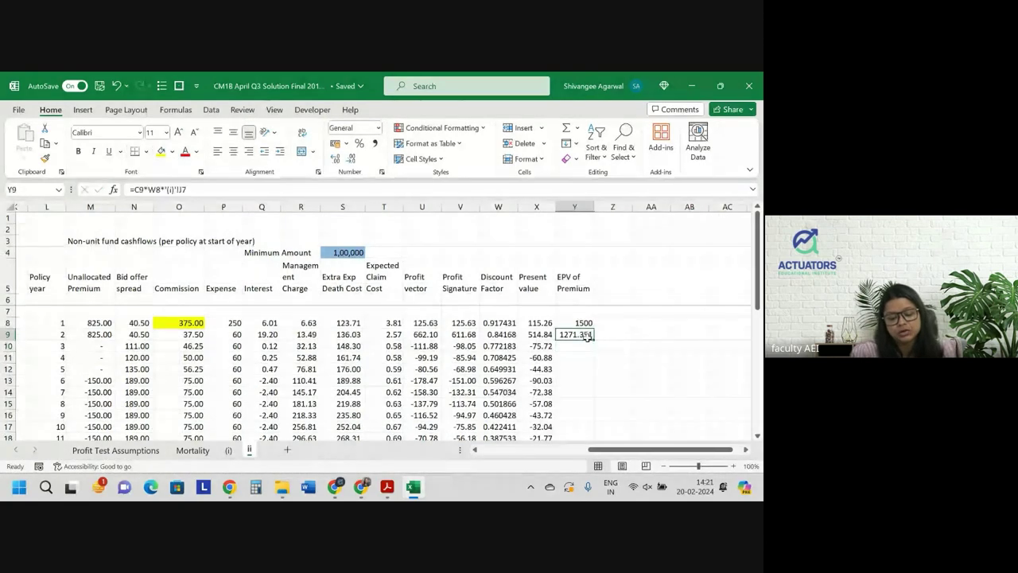
{"action": "double_click", "coordinate": [594, 339]}
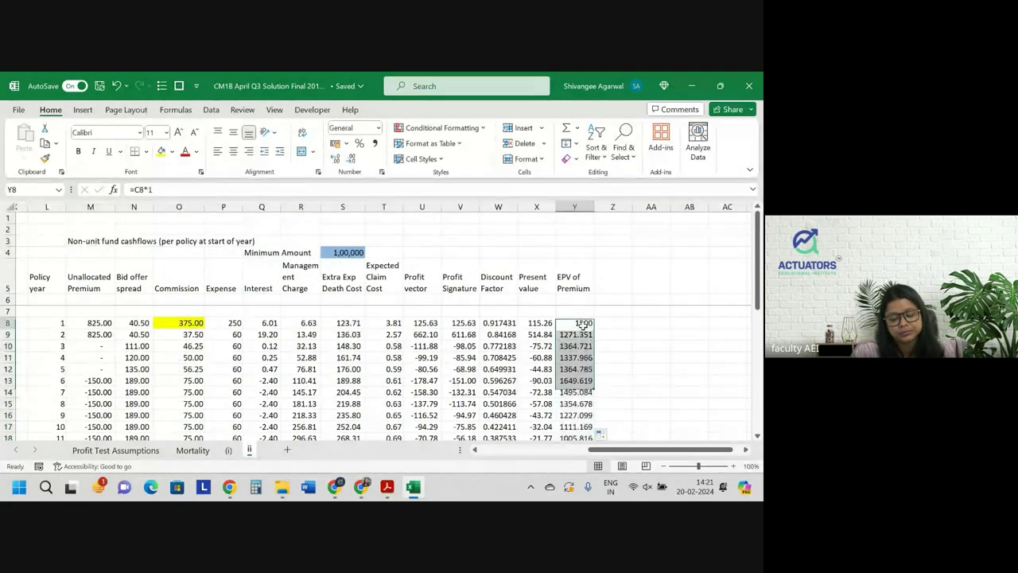
Format Y8 as a number with fewer decimals and adjust the EPV of Premium column width
{"action": "left_click", "coordinate": [583, 324]}
{"action": "left_click", "coordinate": [336, 159]}
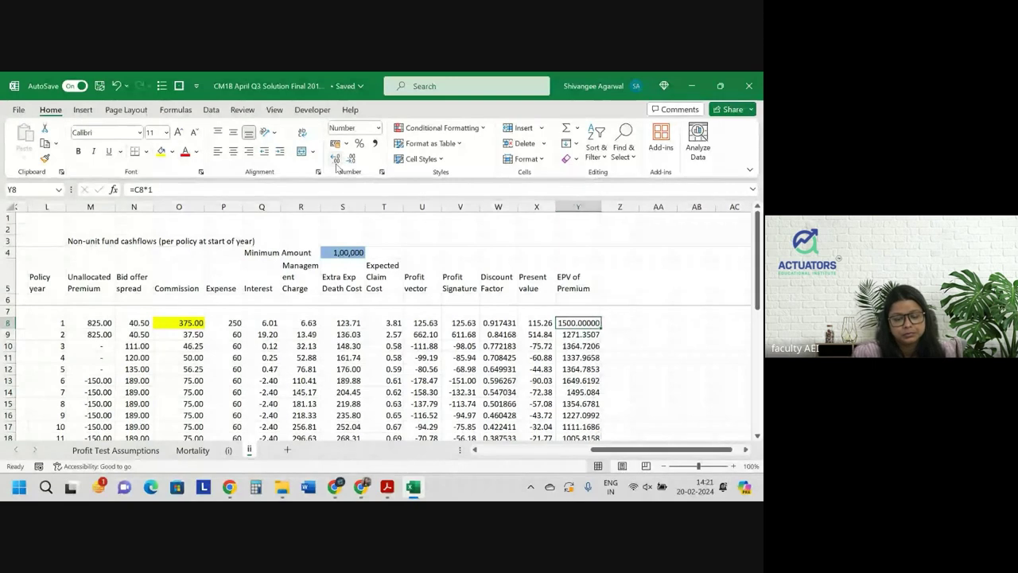
{"action": "left_click", "coordinate": [351, 159]}
{"action": "left_click", "coordinate": [351, 159]}
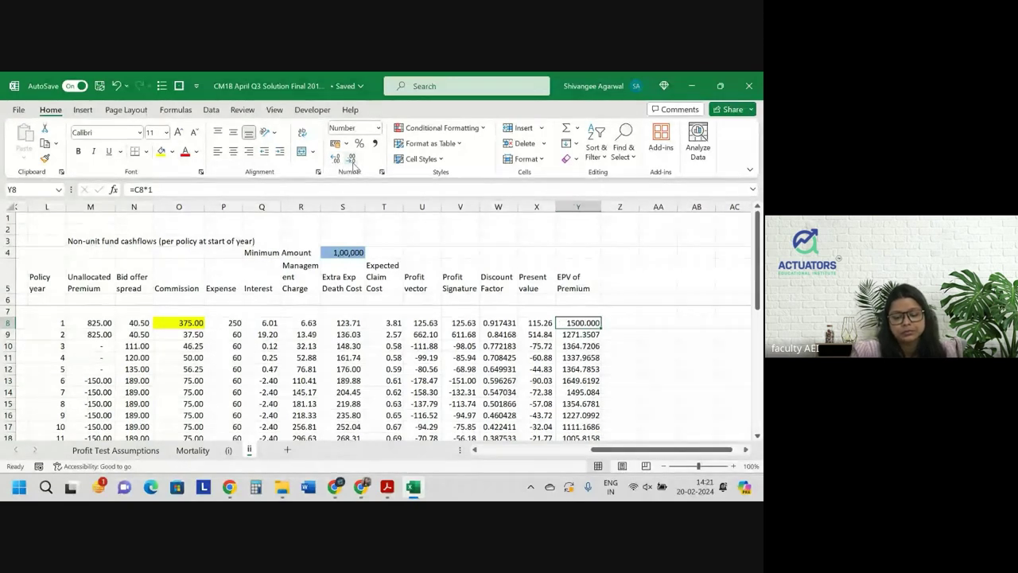
{"action": "left_click", "coordinate": [617, 207]}
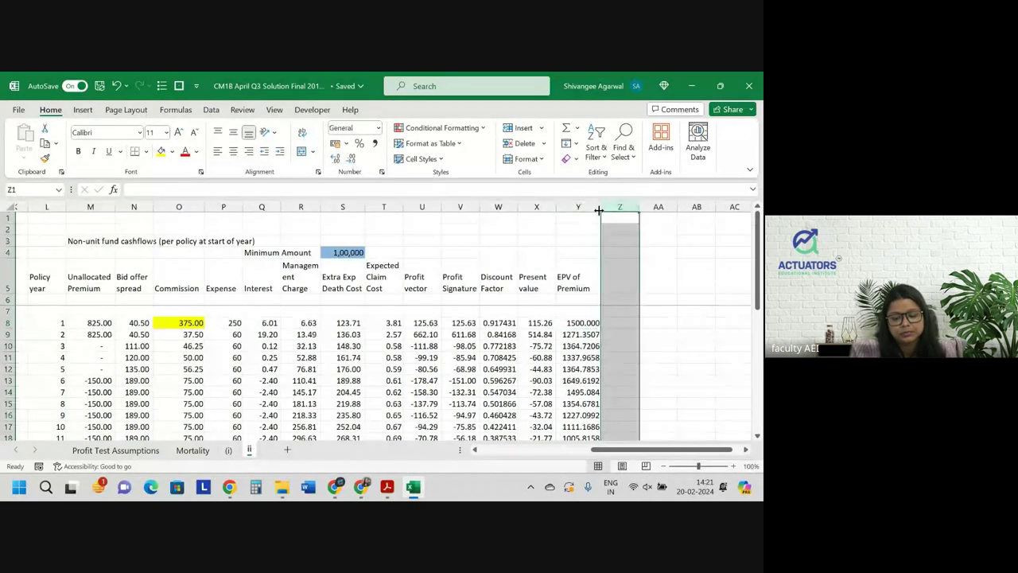
{"action": "double_click", "coordinate": [601, 209]}
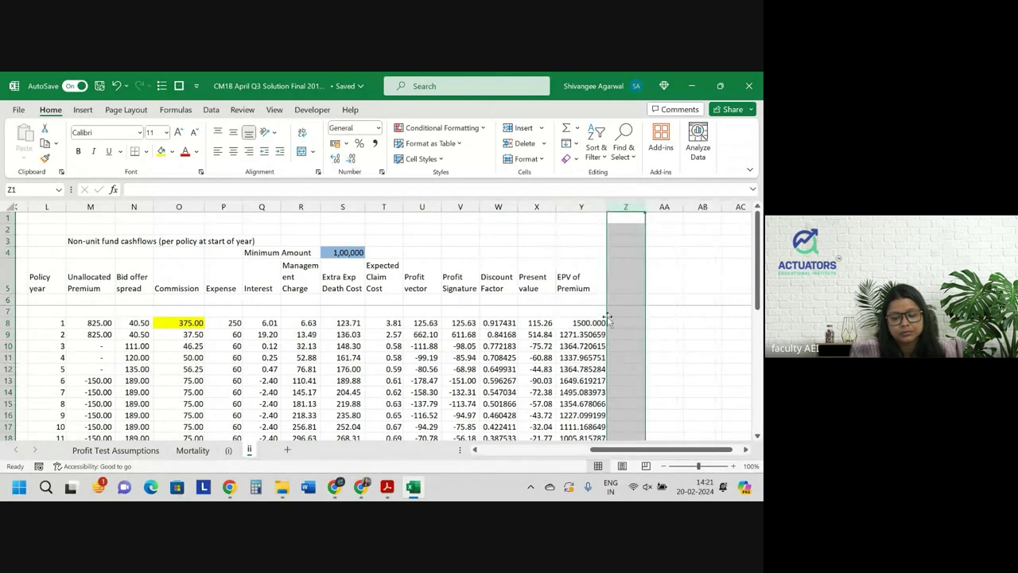
{"action": "left_click_drag", "start_coordinate": [604, 207], "coordinate": [599, 206]}
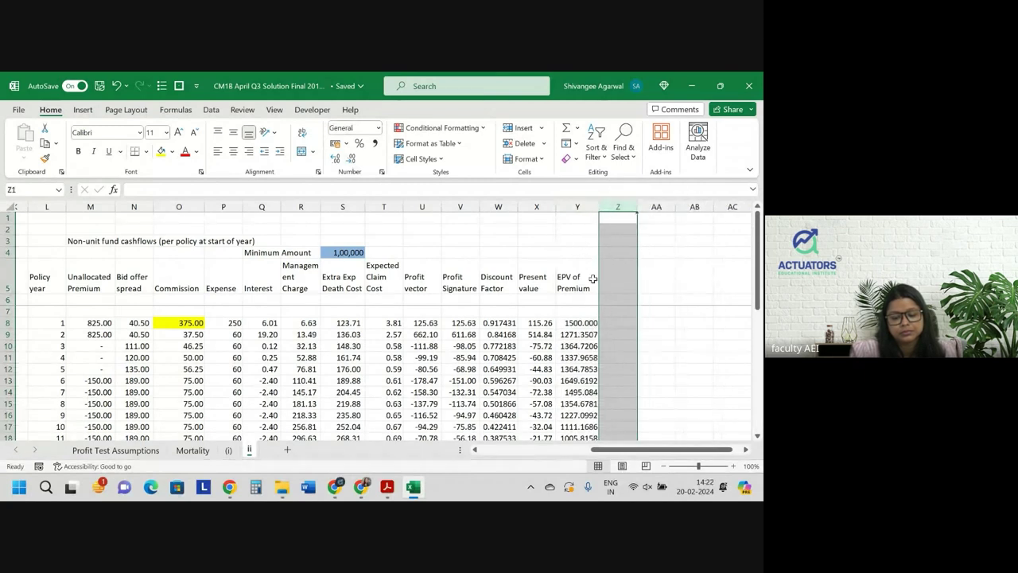
{"action": "left_click", "coordinate": [575, 205]}
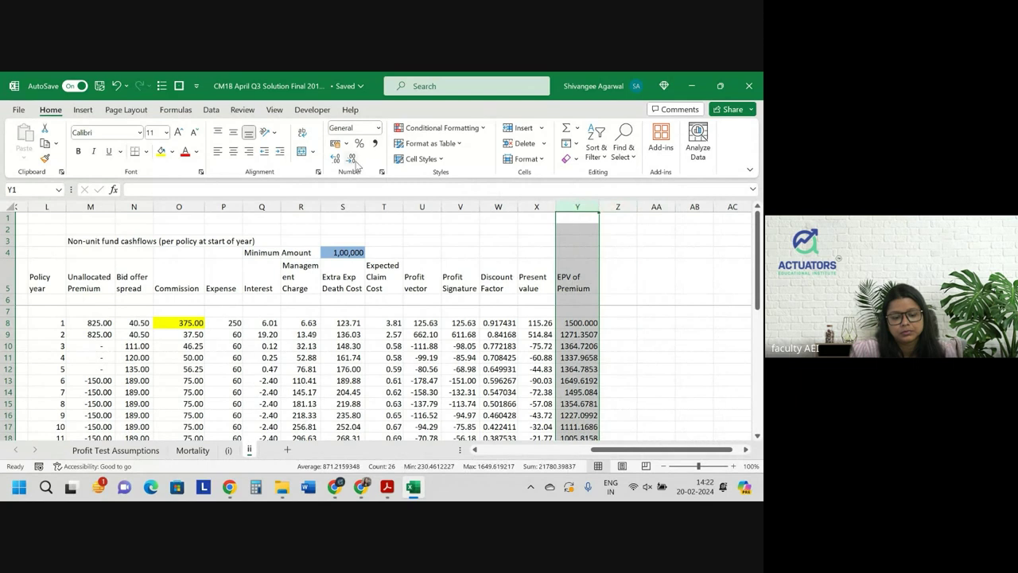
Show the EPV of Premium values in Y8:Y32 with two decimals
{"action": "left_click_drag", "start_coordinate": [579, 323], "coordinate": [594, 381]}
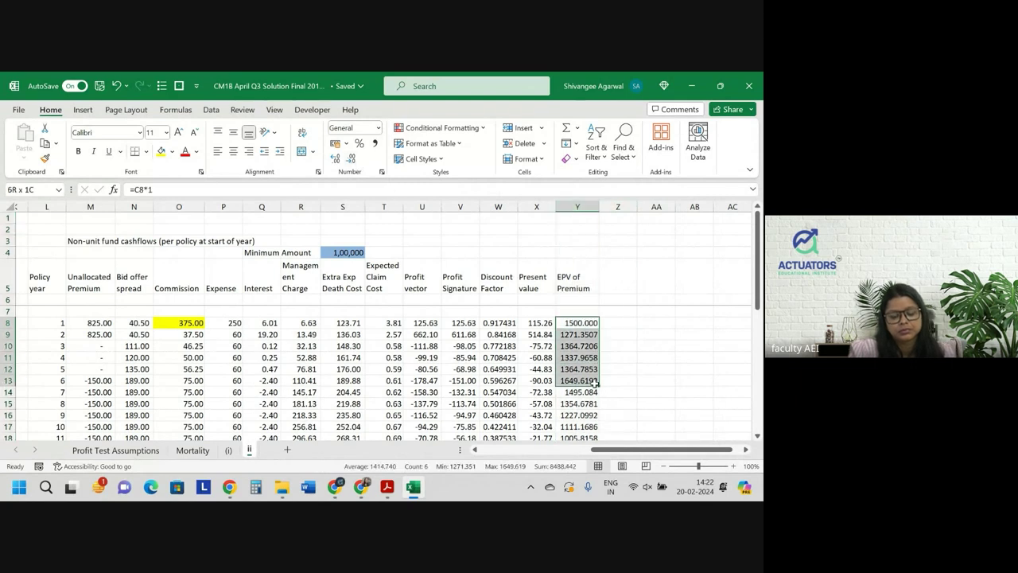
{"action": "key", "text": "ctrl+shift+Down"}
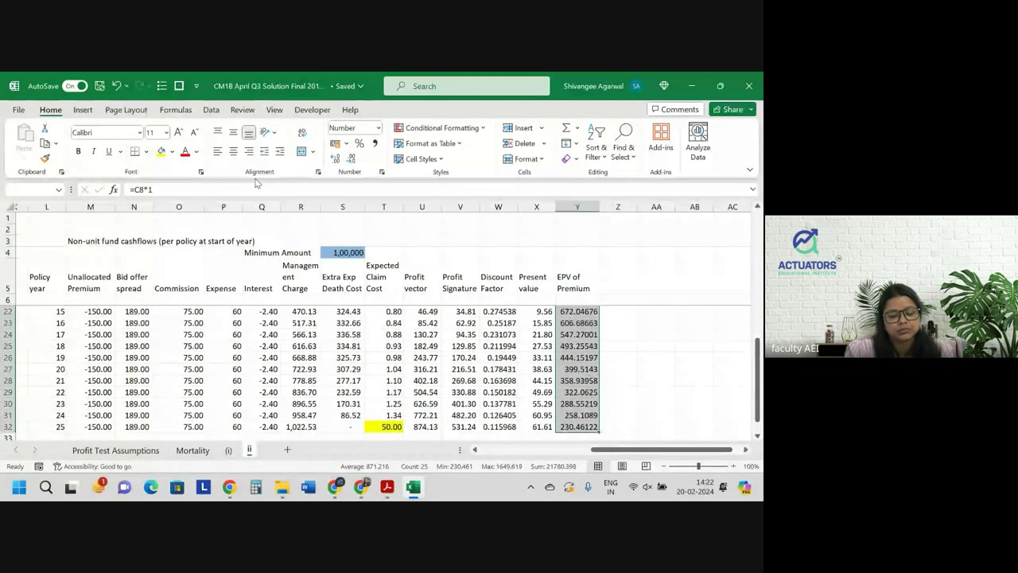
{"action": "left_click", "coordinate": [350, 159]}
{"action": "left_click", "coordinate": [350, 159]}
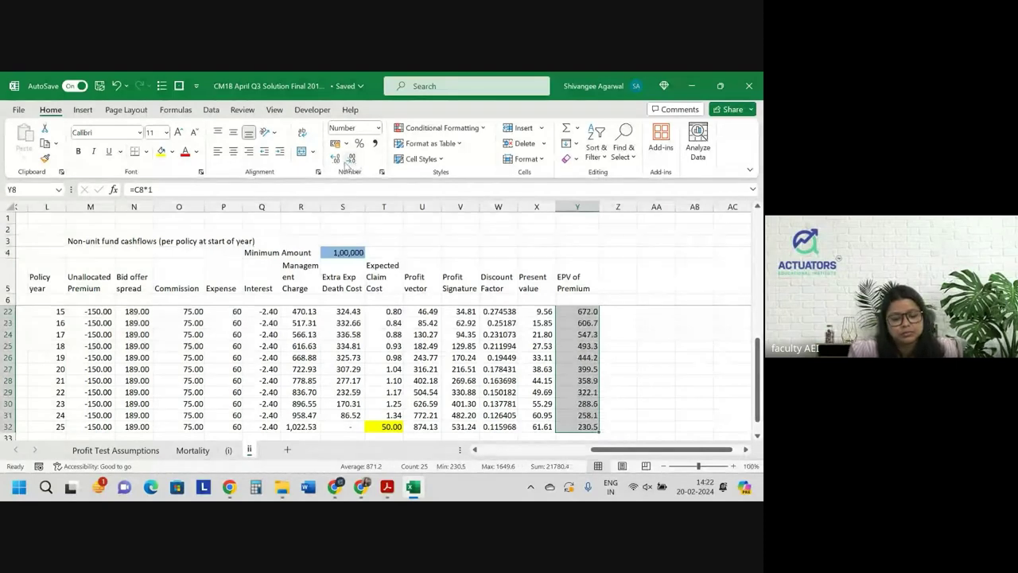
{"action": "left_click", "coordinate": [337, 160]}
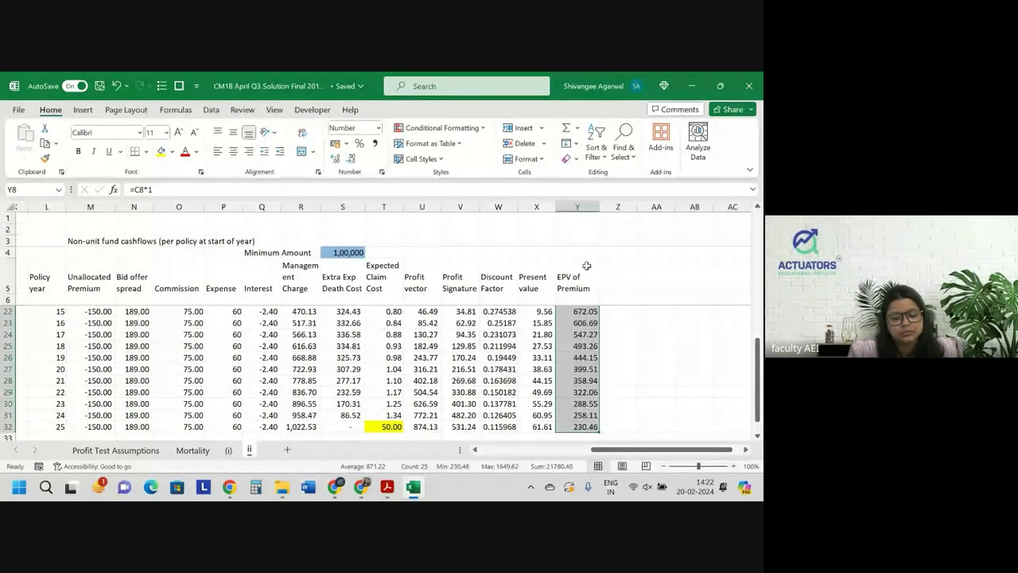
Shade the year-1 EPV of Premium cell Y8 yellow and review the column's formulas
{"action": "scroll", "coordinate": [604, 246], "scroll_direction": "up", "scroll_amount": 4}
{"action": "scroll", "coordinate": [604, 246], "scroll_direction": "up", "scroll_amount": 1}
{"action": "left_click", "coordinate": [583, 322]}
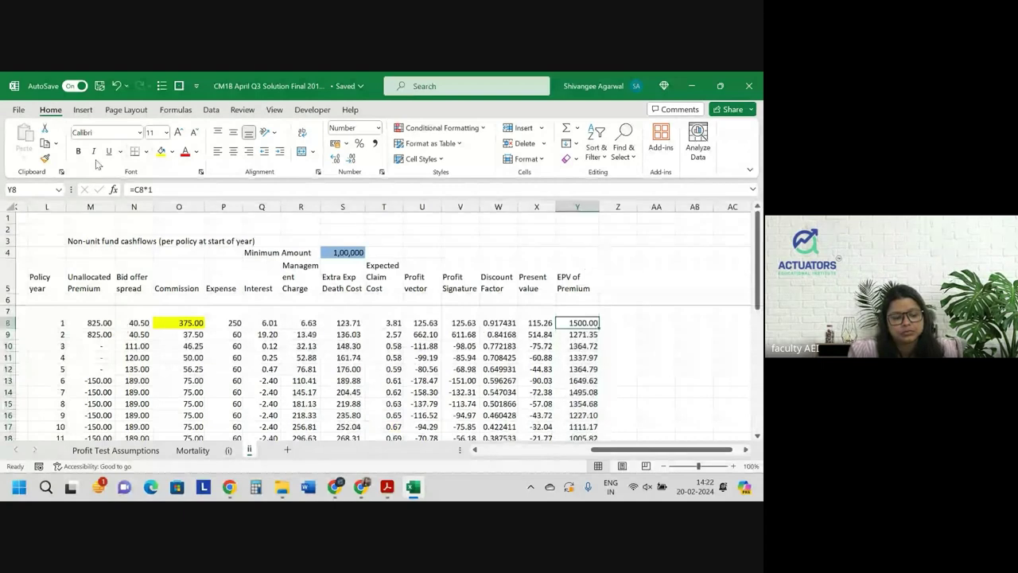
{"action": "left_click", "coordinate": [161, 152]}
{"action": "left_click", "coordinate": [567, 334]}
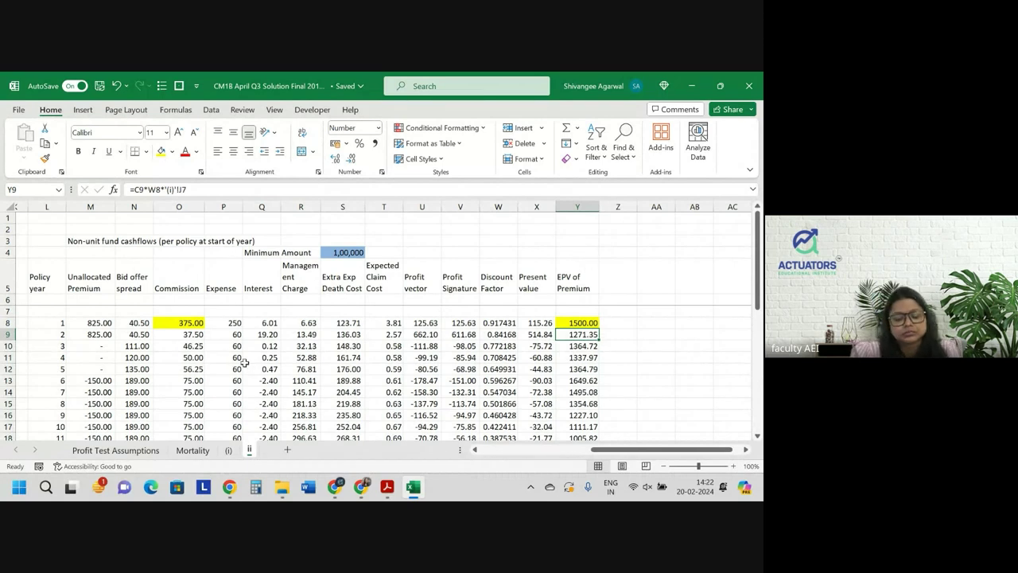
{"action": "scroll", "coordinate": [487, 316], "scroll_direction": "down", "scroll_amount": 3}
{"action": "scroll", "coordinate": [487, 316], "scroll_direction": "down", "scroll_amount": 3}
{"action": "scroll", "coordinate": [485, 317], "scroll_direction": "up", "scroll_amount": 6}
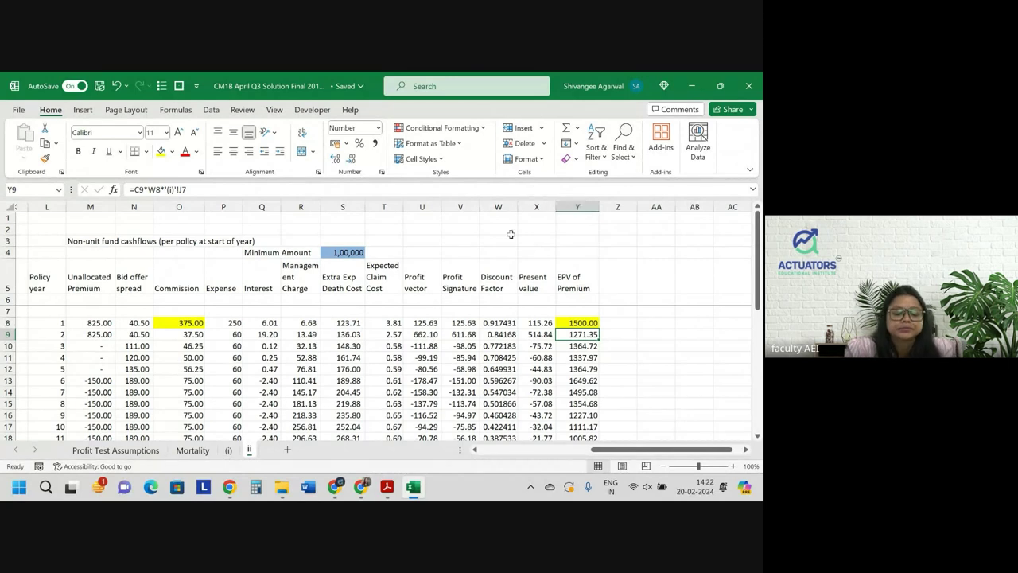
{"action": "scroll", "coordinate": [569, 263], "scroll_direction": "left", "scroll_amount": 1}
{"action": "scroll", "coordinate": [602, 341], "scroll_direction": "right", "scroll_amount": 3}
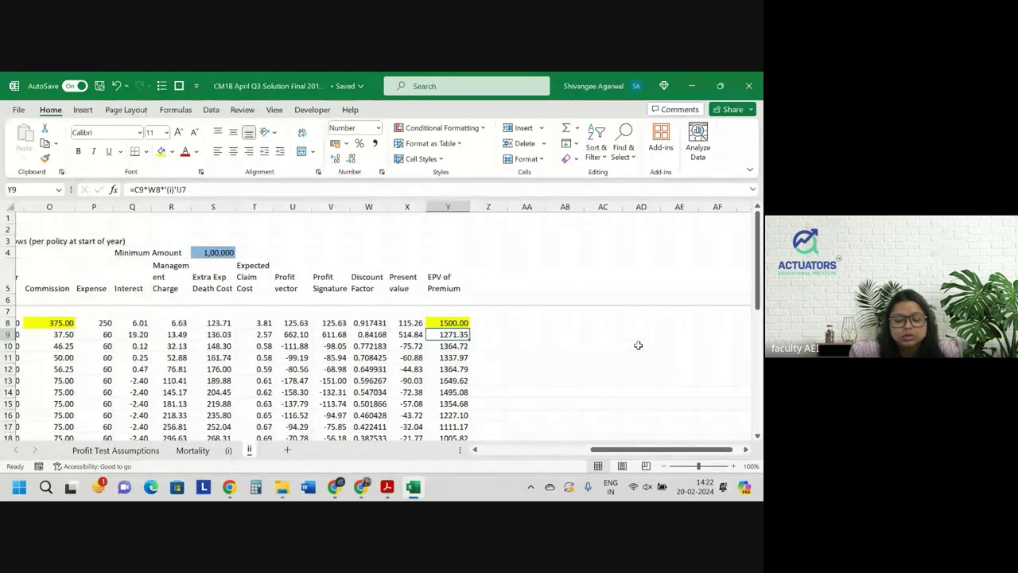
{"action": "scroll", "coordinate": [515, 312], "scroll_direction": "right", "scroll_amount": 1}
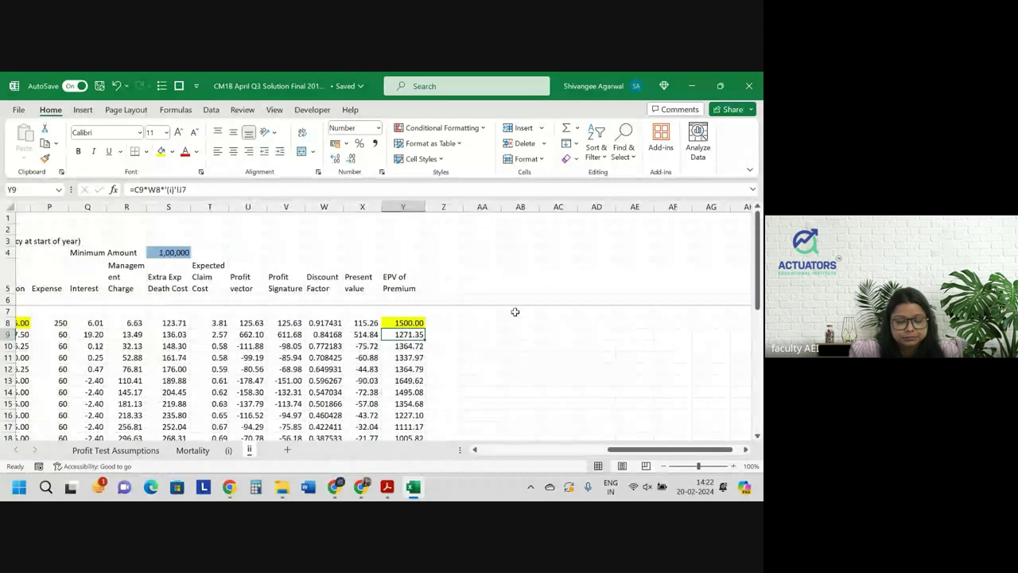
Enter the label 'Total' in W3 above the table
{"action": "left_click", "coordinate": [367, 240]}
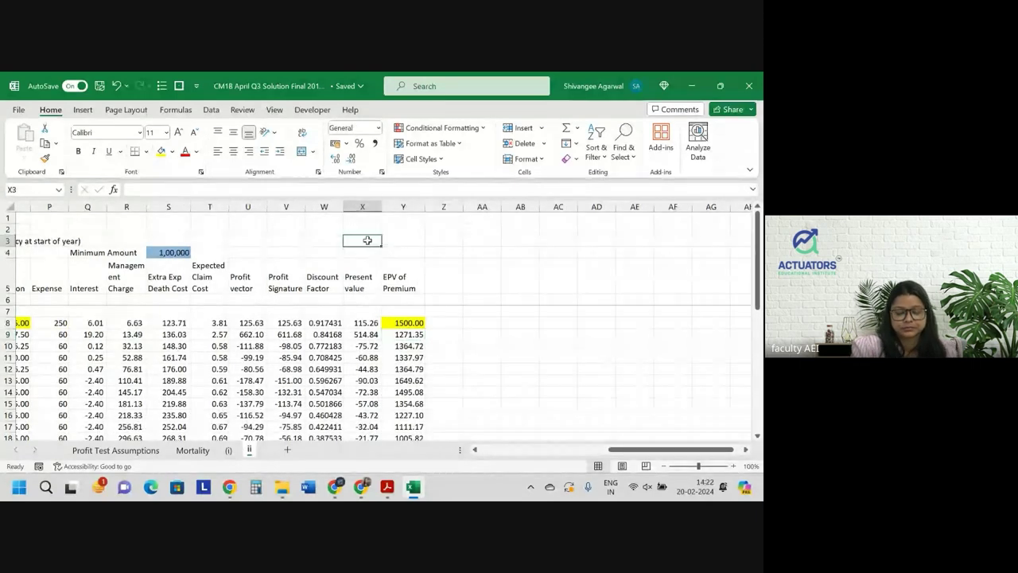
{"action": "key", "text": "Left"}
{"action": "type", "text": "T"}
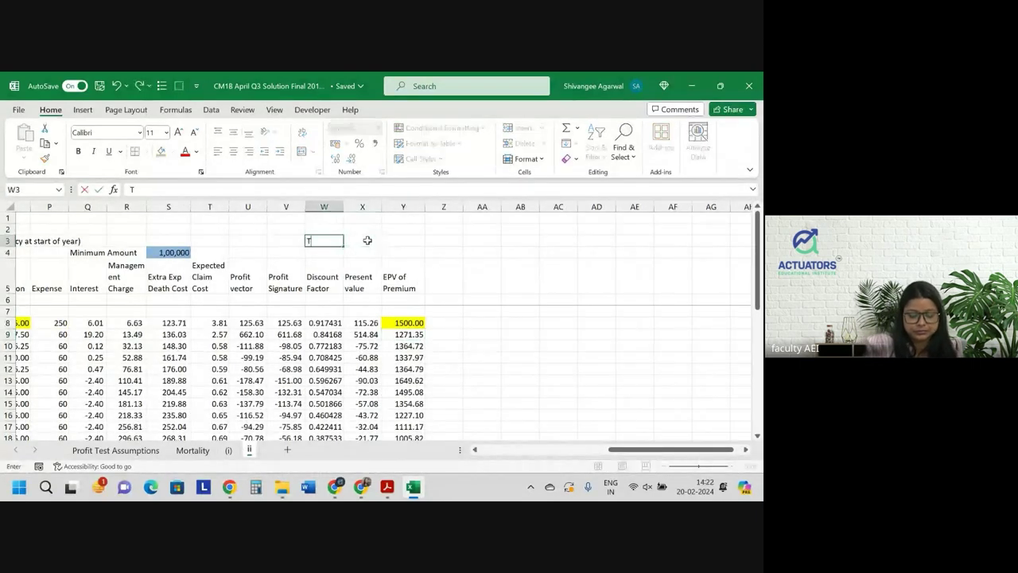
{"action": "key", "text": "Tab"}
{"action": "key", "text": "Tab"}
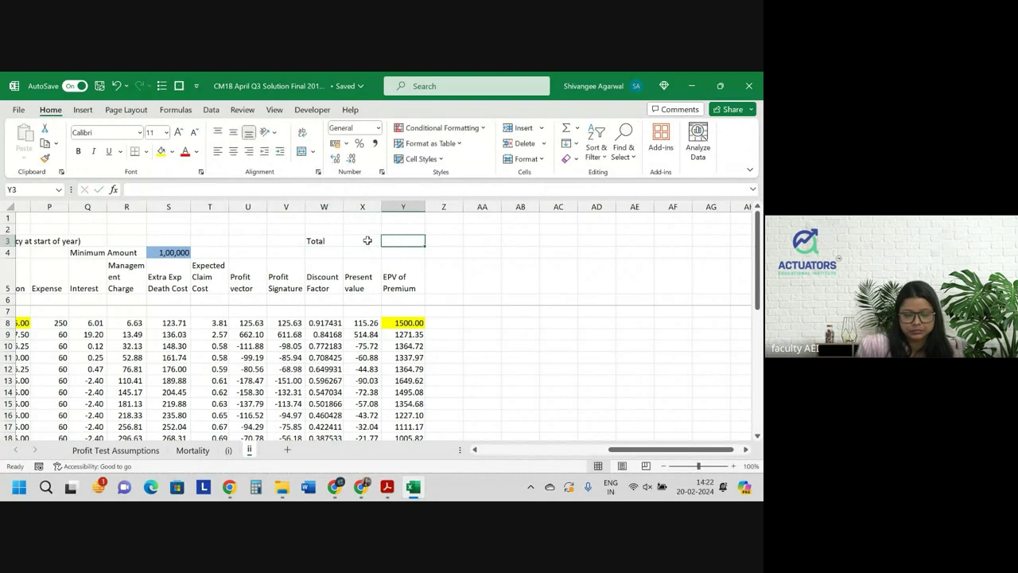
Enter =SUM(X8:X32) in X3 and fill it right to Y3
{"action": "left_click", "coordinate": [367, 240]}
{"action": "type", "text": "=sum("}
{"action": "key", "text": "Down"}
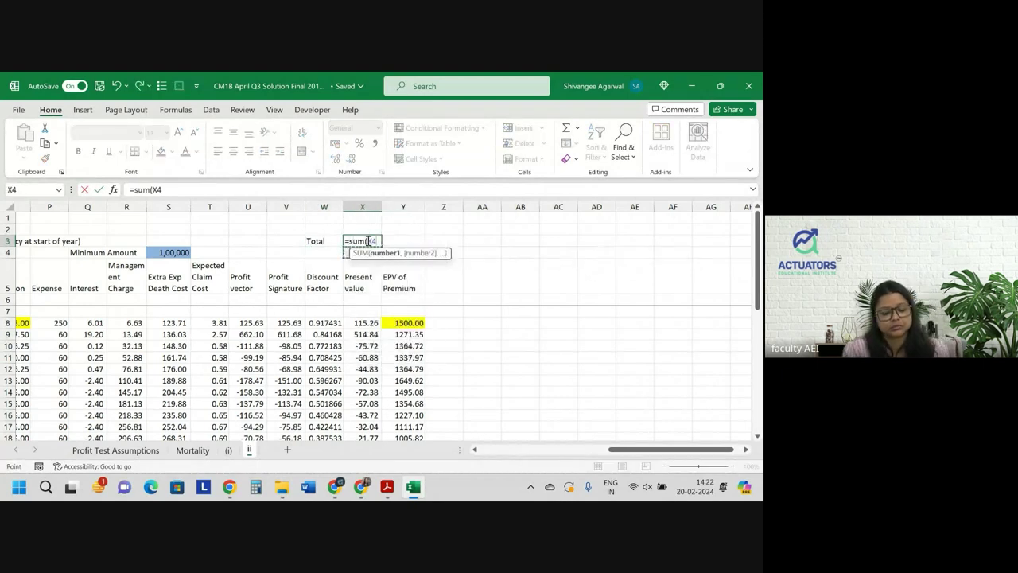
{"action": "key", "text": "Down"}
{"action": "key", "text": "Down"}
{"action": "key", "text": "Down"}
{"action": "key", "text": "Down"}
{"action": "key", "text": "ctrl+shift+Down"}
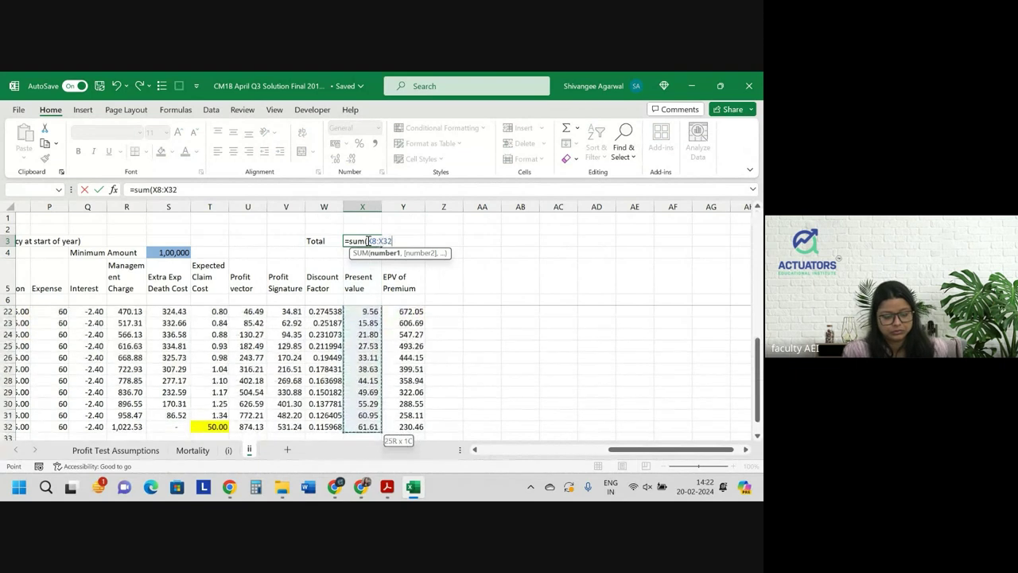
{"action": "type", "text": ")"}
{"action": "key", "text": "Return"}
{"action": "key", "text": "Up"}
{"action": "key", "text": "Up"}
{"action": "key", "text": "Up"}
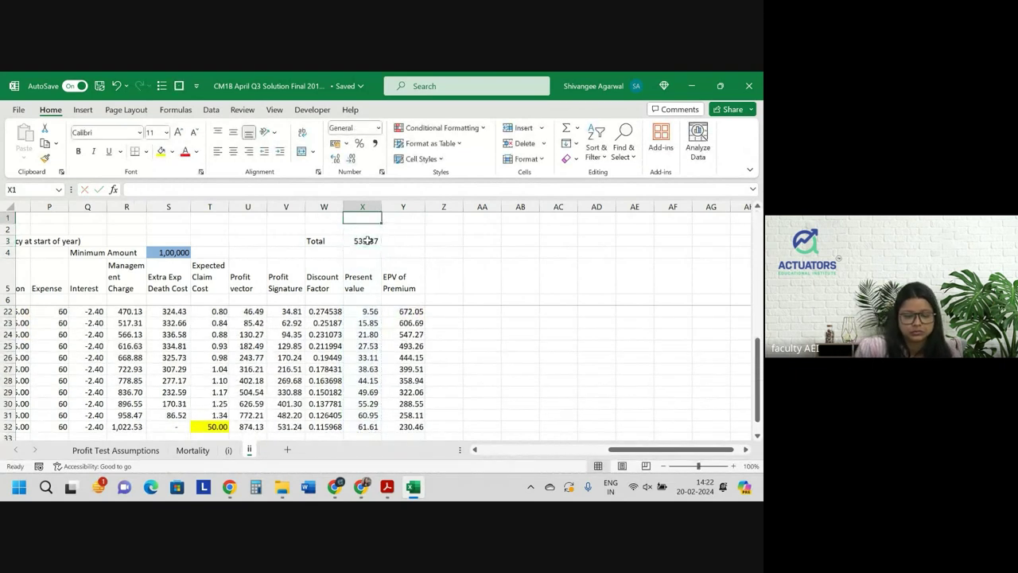
{"action": "left_click", "coordinate": [367, 241]}
{"action": "left_click_drag", "start_coordinate": [381, 245], "coordinate": [410, 240]}
{"action": "left_click", "coordinate": [451, 241]}
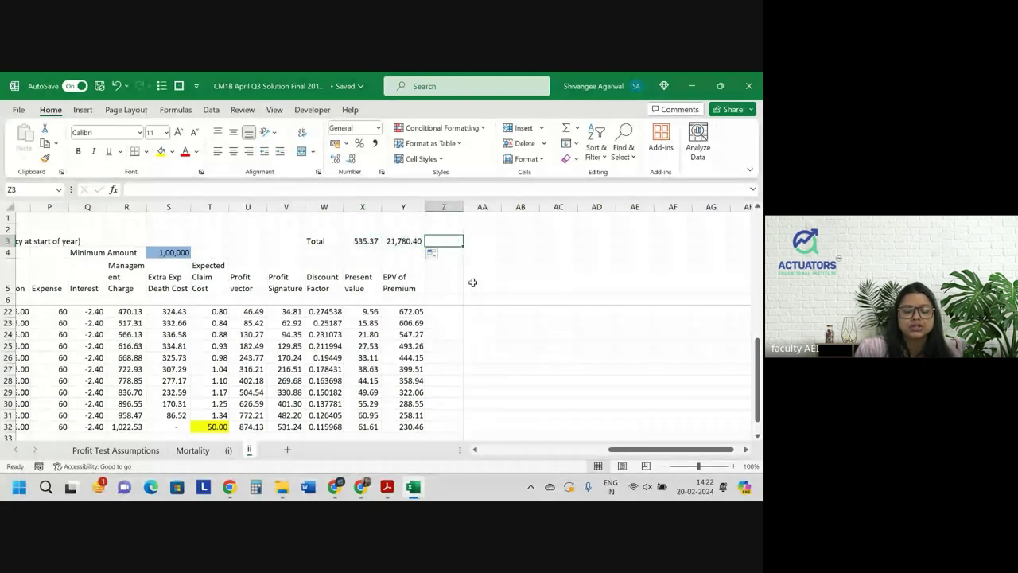
Move the Total row W3:Y3 up to row 2 and start a 'Profit Margin' label below it
{"action": "scroll", "coordinate": [473, 282], "scroll_direction": "left", "scroll_amount": 3}
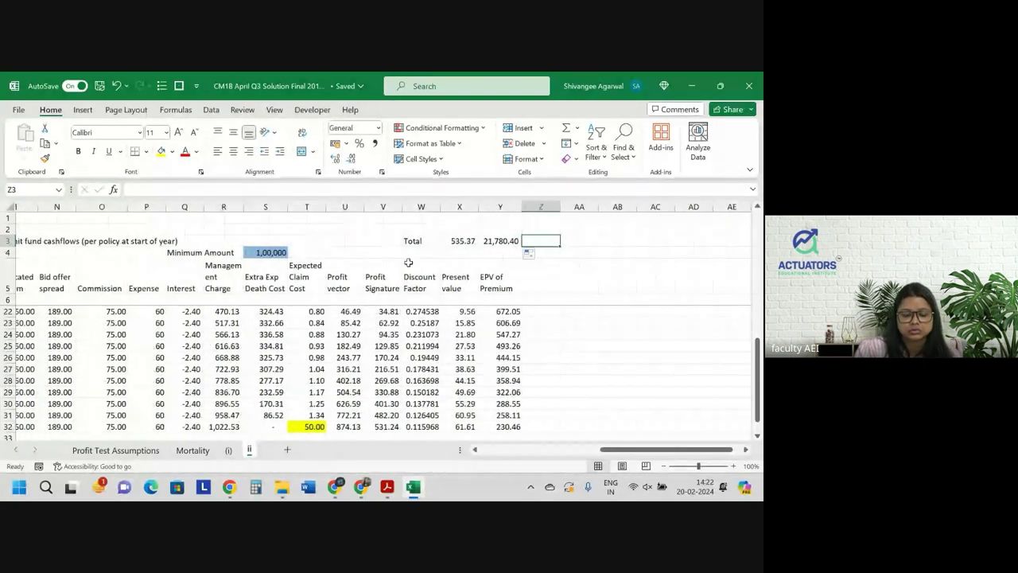
{"action": "left_click", "coordinate": [414, 240]}
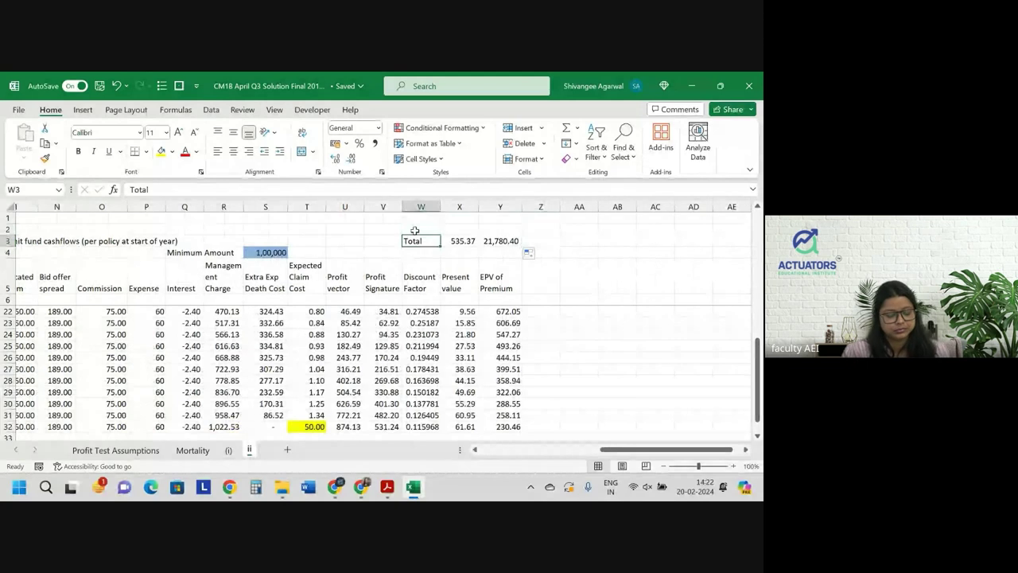
{"action": "key", "text": "shift+Right"}
{"action": "key", "text": "shift+Right"}
{"action": "key", "text": "ctrl+c"}
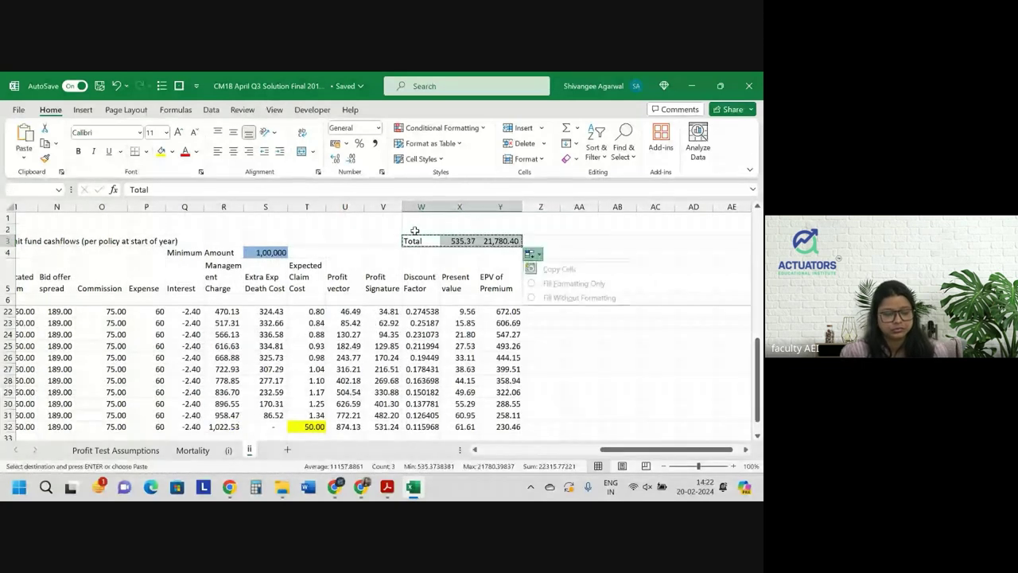
{"action": "left_click_drag", "start_coordinate": [414, 236], "coordinate": [417, 229]}
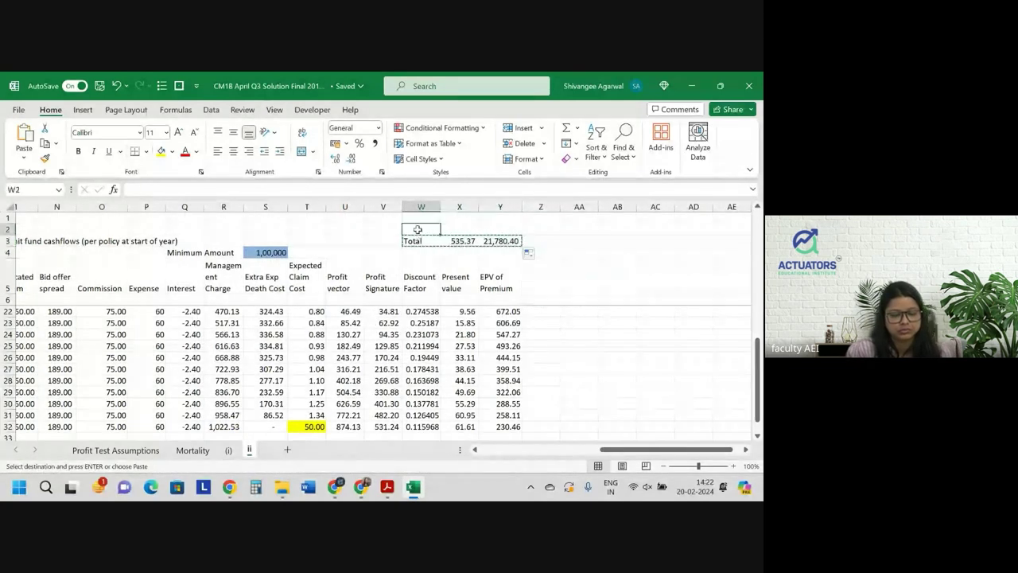
{"action": "key", "text": "Down"}
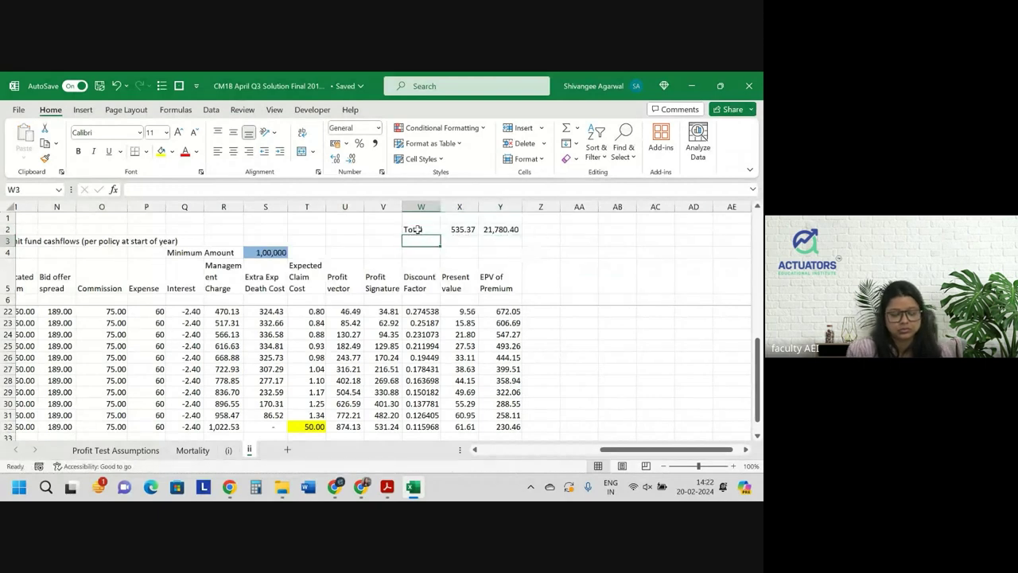
{"action": "type", "text": "Profit M"}
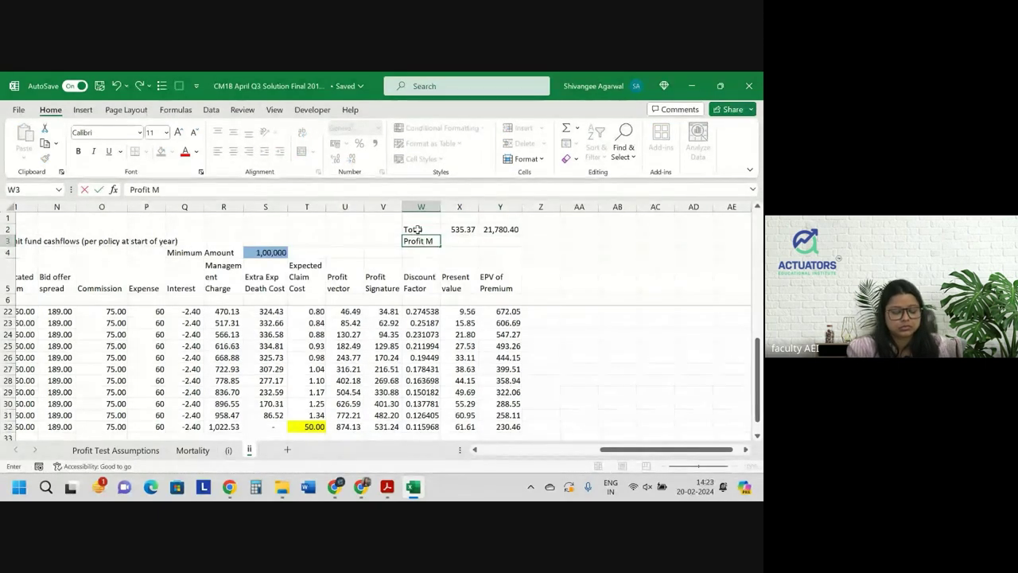
{"action": "type", "text": "arh"}
Finish the 'Profit Margin' label and enter =X2/Y2 in Y3
{"action": "key", "text": "BackSpace"}
{"action": "type", "text": "gin"}
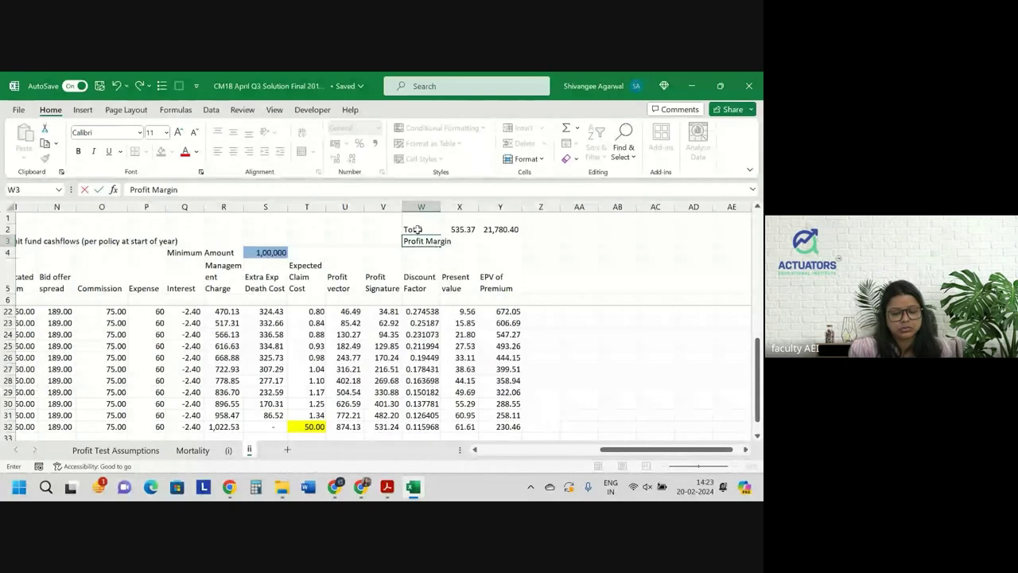
{"action": "key", "text": "Tab"}
{"action": "key", "text": "Tab"}
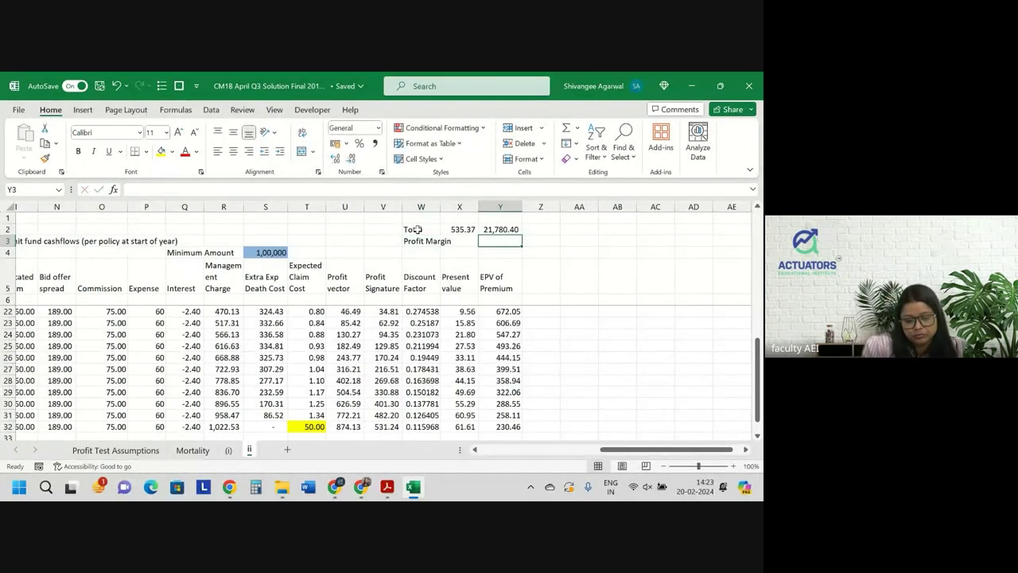
{"action": "type", "text": "="}
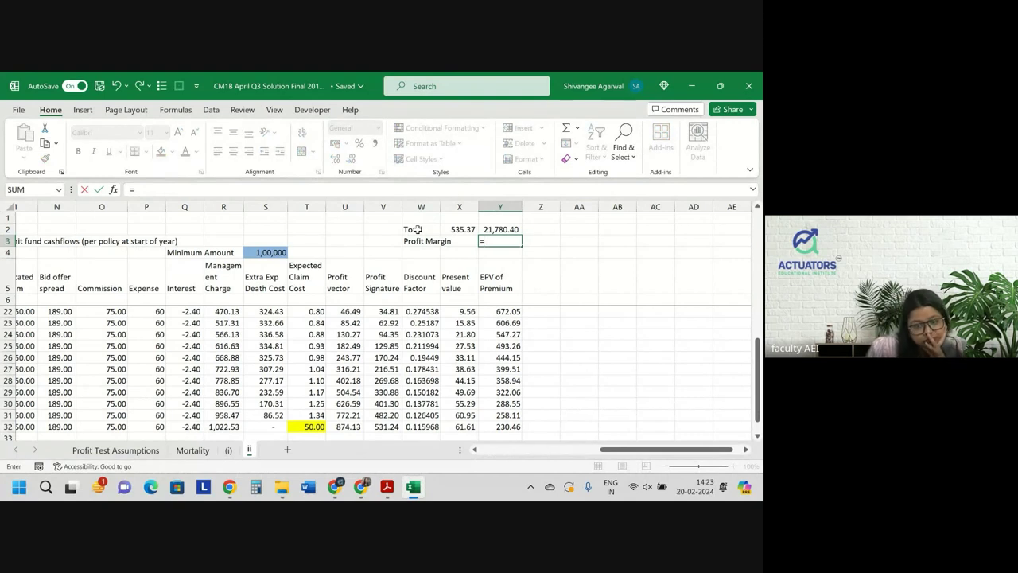
{"action": "key", "text": "Up"}
{"action": "key", "text": "Left"}
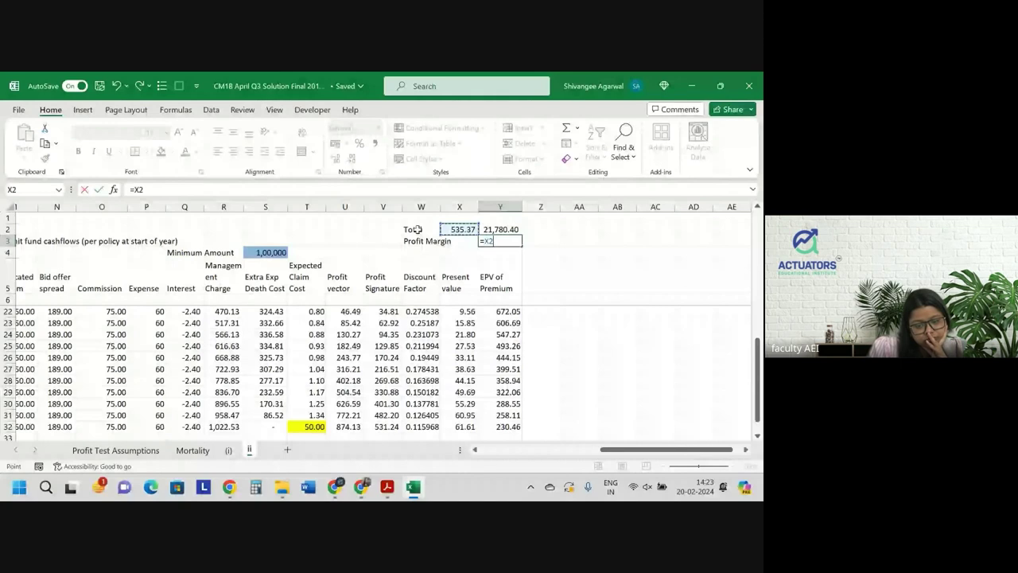
{"action": "key", "text": "Return"}
{"action": "key", "text": "Up"}
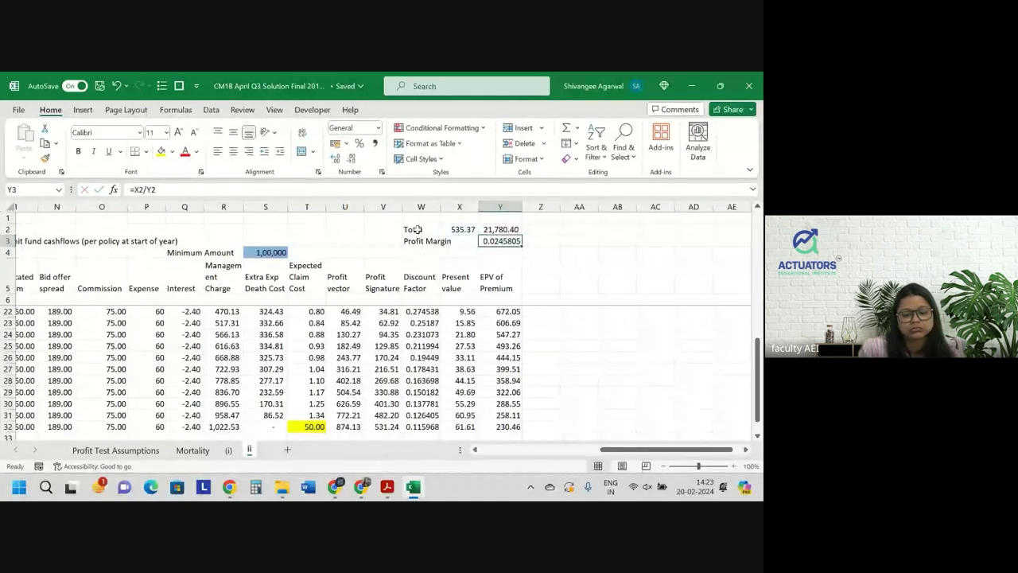
Format the profit margin as a percentage with two decimals (2.46%)
{"action": "left_click", "coordinate": [359, 143]}
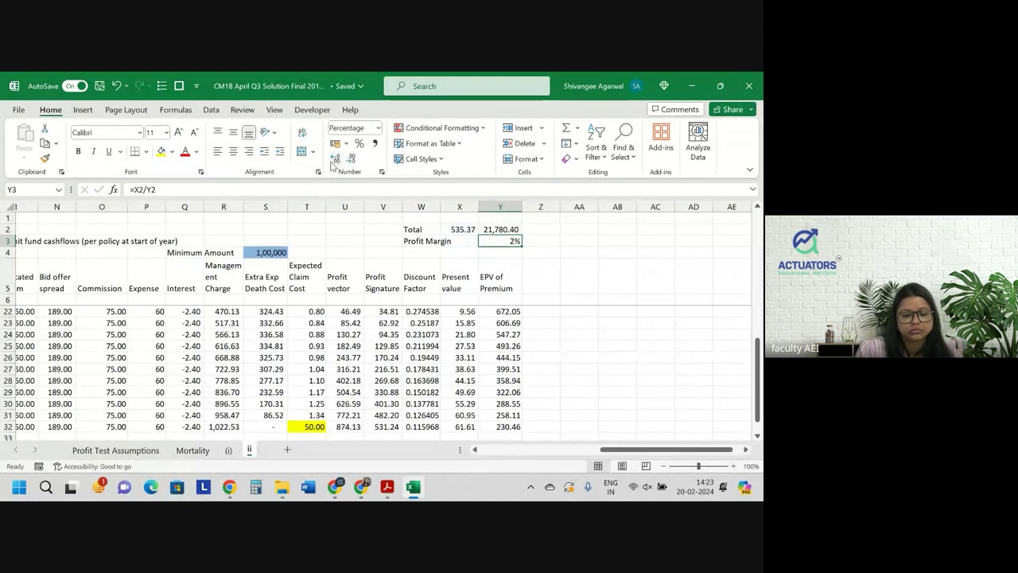
{"action": "left_click", "coordinate": [335, 158]}
{"action": "left_click", "coordinate": [335, 158]}
{"action": "left_click", "coordinate": [335, 159]}
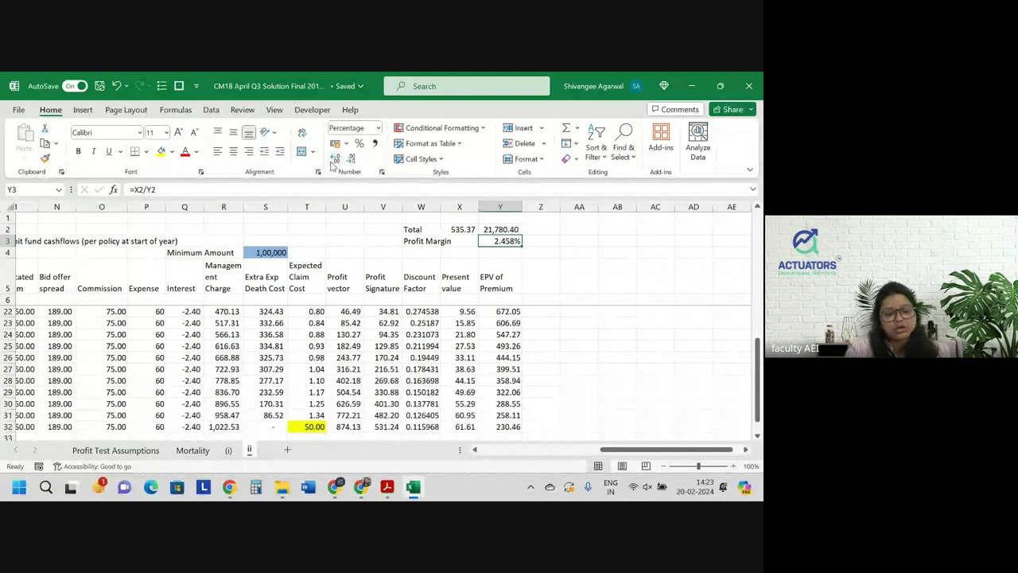
{"action": "left_click", "coordinate": [351, 158]}
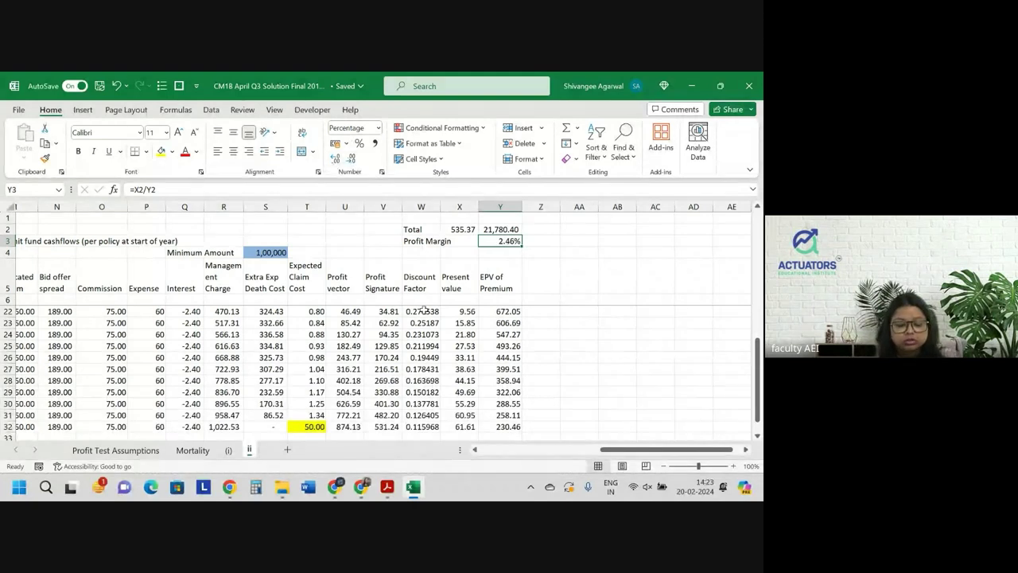
{"action": "scroll", "coordinate": [424, 309], "scroll_direction": "down", "scroll_amount": 4}
{"action": "scroll", "coordinate": [424, 309], "scroll_direction": "up", "scroll_amount": 5}
{"action": "scroll", "coordinate": [424, 310], "scroll_direction": "up", "scroll_amount": 6}
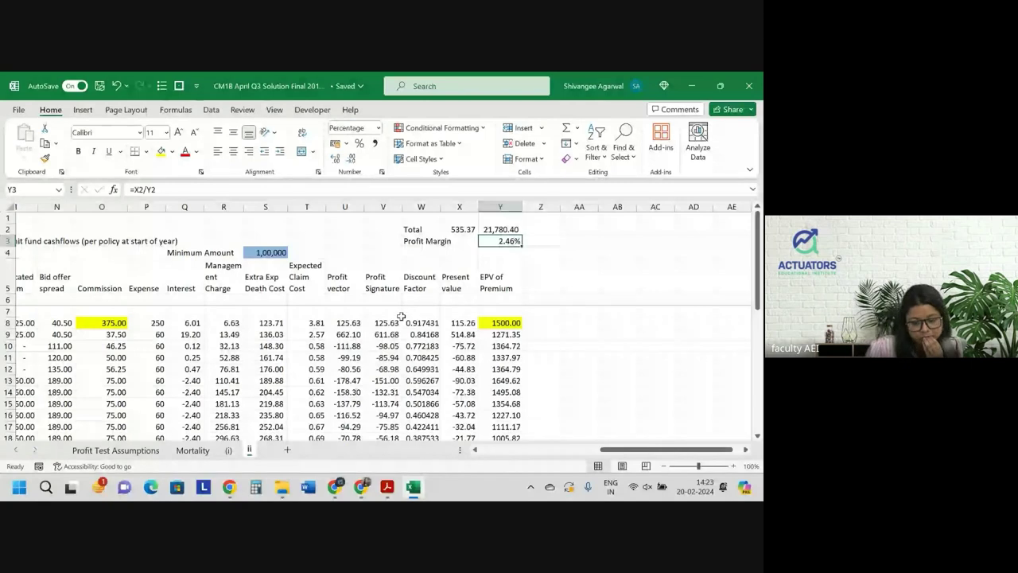
{"action": "left_click", "coordinate": [310, 323]}
{"action": "key", "text": "ctrl+Down"}
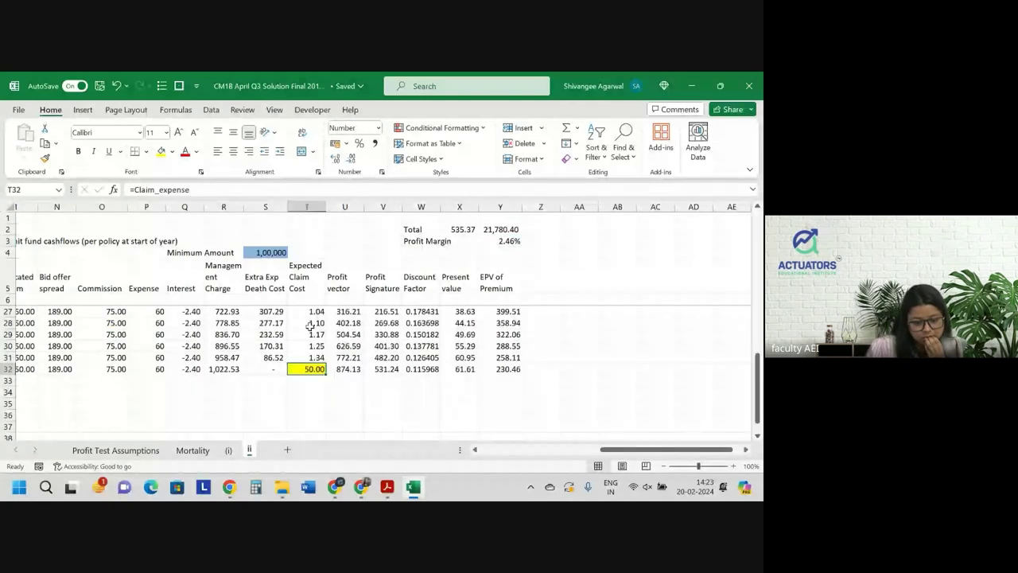
{"action": "key", "text": "ctrl+Up"}
{"action": "scroll", "coordinate": [312, 332], "scroll_direction": "up", "scroll_amount": 2}
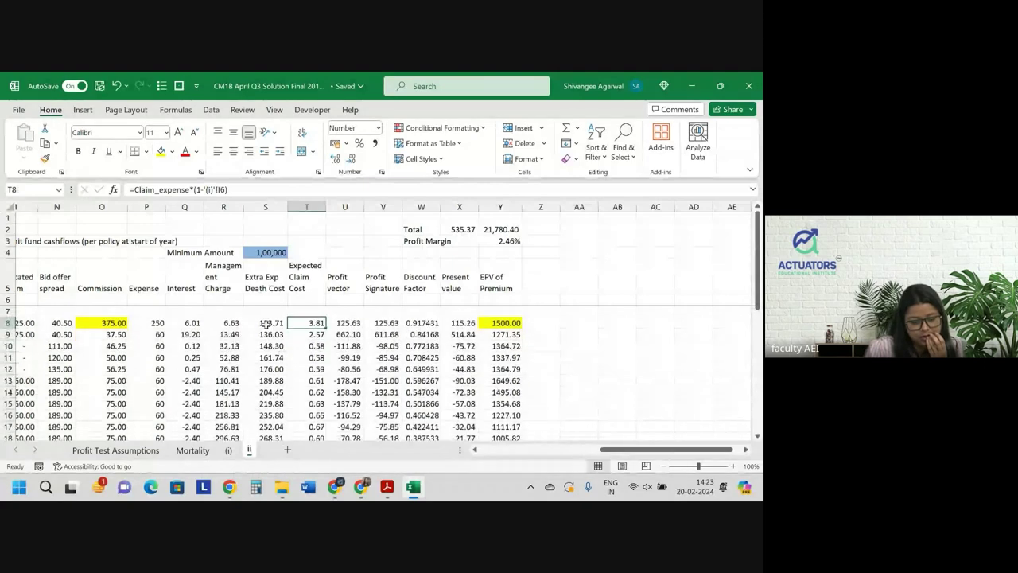
Open S8's Extra Exp Death Cost formula =MAX($S$4-J8,0)*'(i)'!G6 for in-cell editing
{"action": "double_click", "coordinate": [265, 323]}
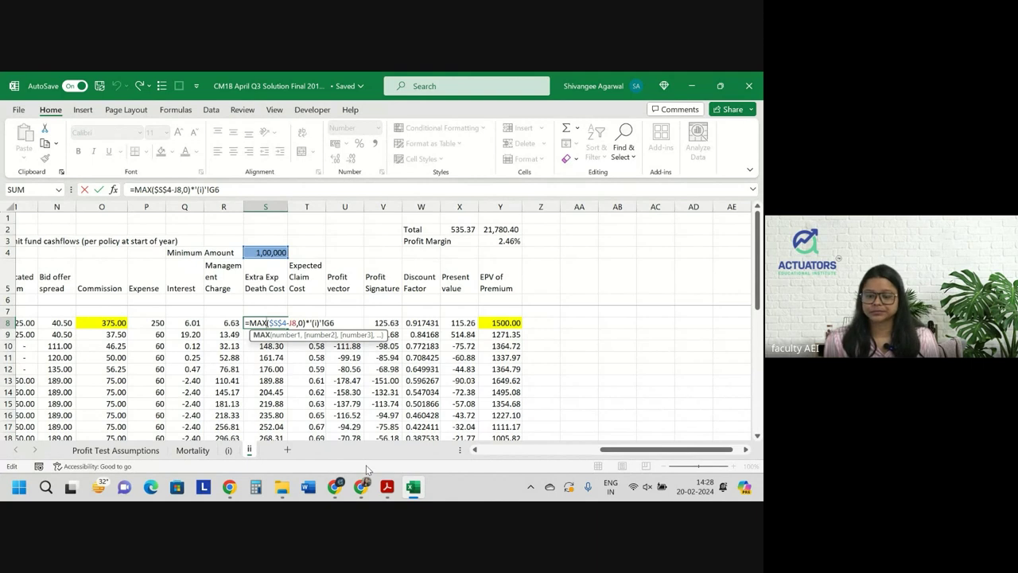
{"action": "left_click", "coordinate": [387, 487]}
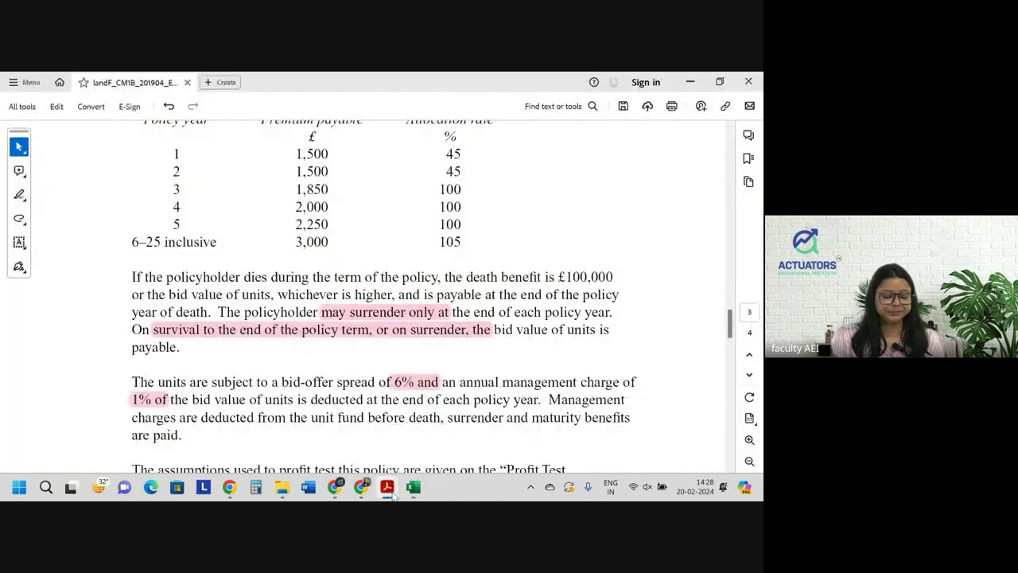
{"action": "scroll", "coordinate": [381, 401], "scroll_direction": "down", "scroll_amount": 3}
{"action": "scroll", "coordinate": [381, 401], "scroll_direction": "down", "scroll_amount": 3}
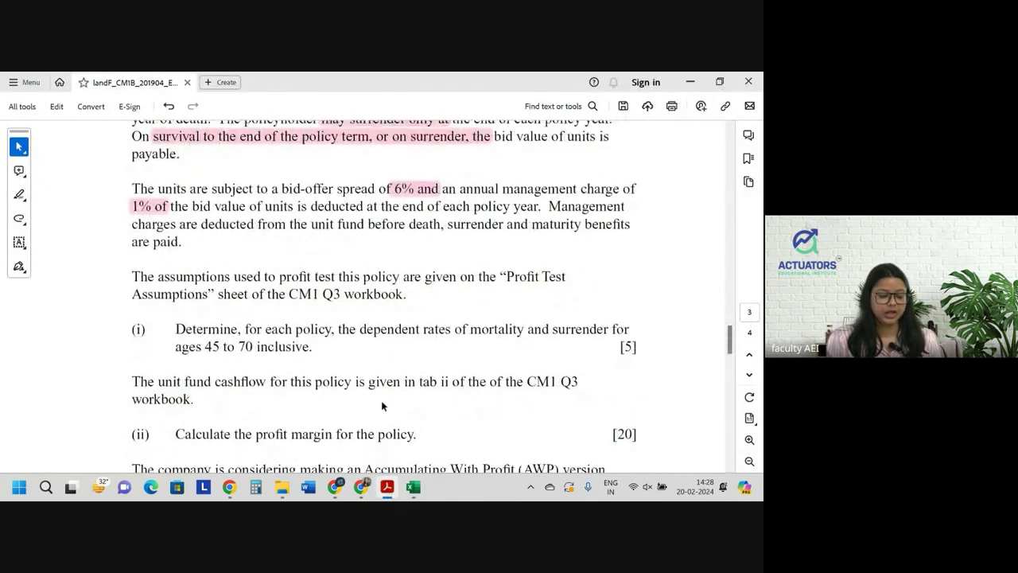
{"action": "scroll", "coordinate": [381, 401], "scroll_direction": "up", "scroll_amount": 3}
{"action": "scroll", "coordinate": [381, 401], "scroll_direction": "down", "scroll_amount": 10}
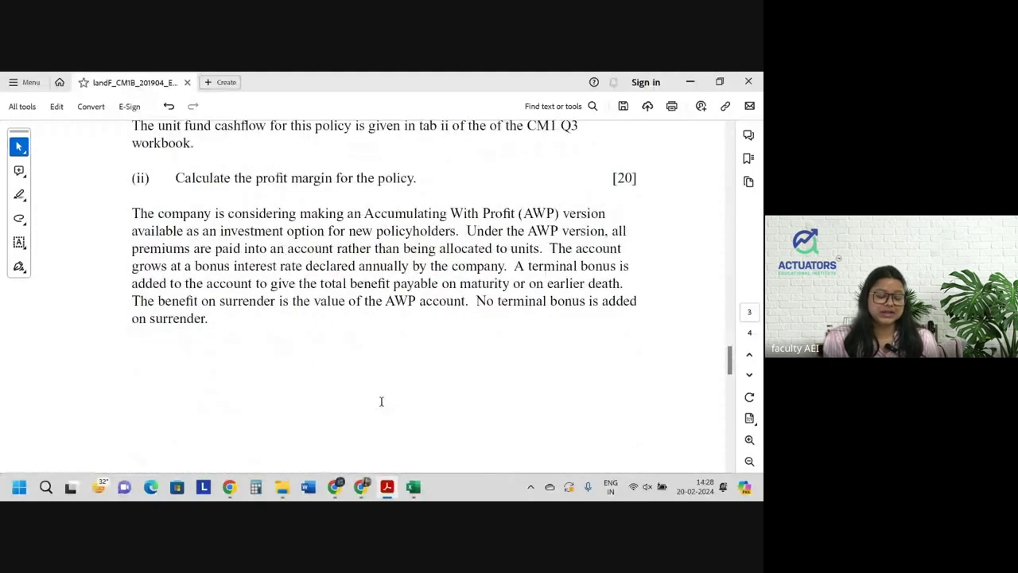
{"action": "scroll", "coordinate": [381, 401], "scroll_direction": "down", "scroll_amount": 5}
{"action": "scroll", "coordinate": [381, 401], "scroll_direction": "up", "scroll_amount": 1}
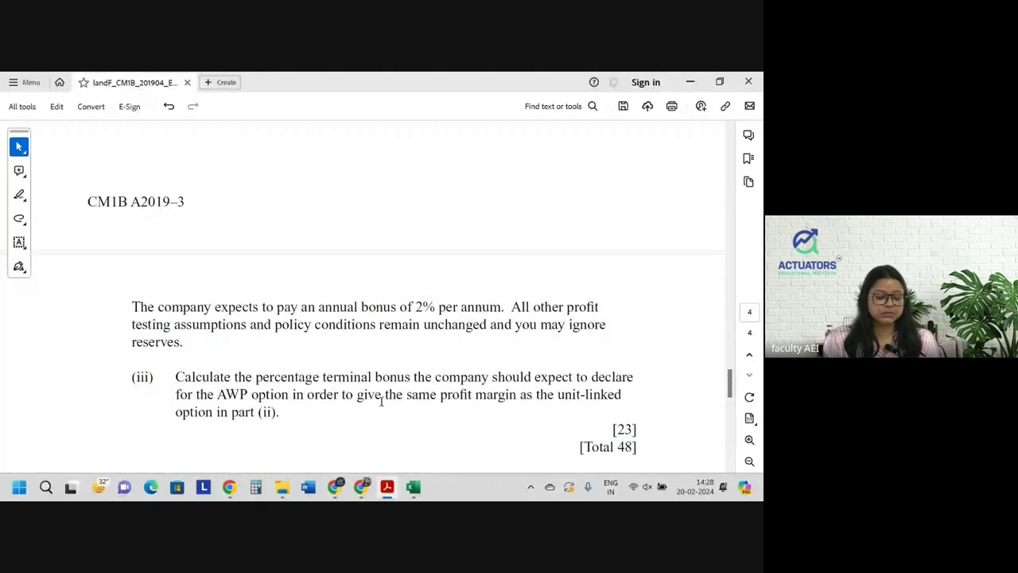
{"action": "scroll", "coordinate": [381, 401], "scroll_direction": "up", "scroll_amount": 5}
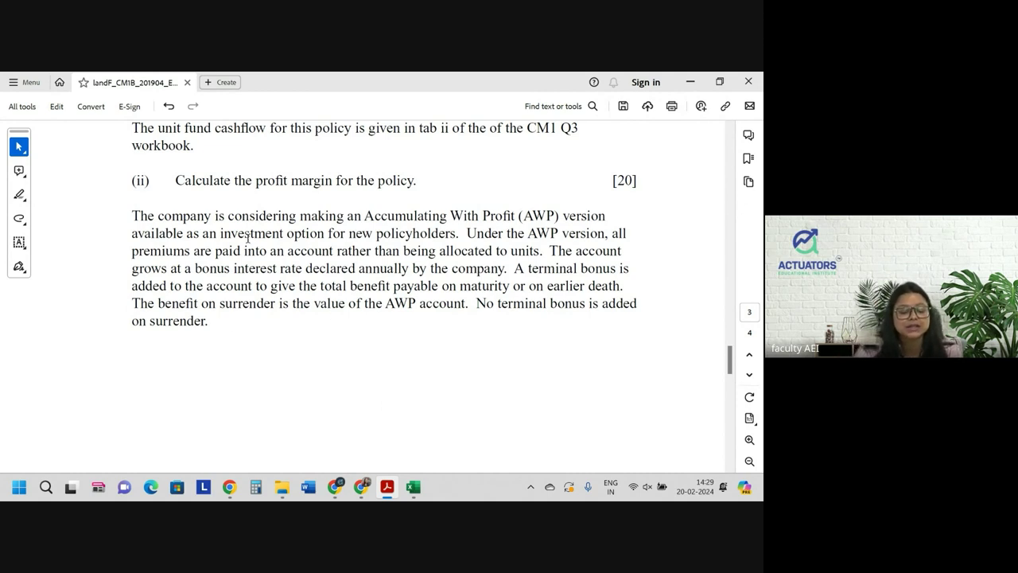
{"action": "left_click_drag", "start_coordinate": [247, 239], "coordinate": [415, 236]}
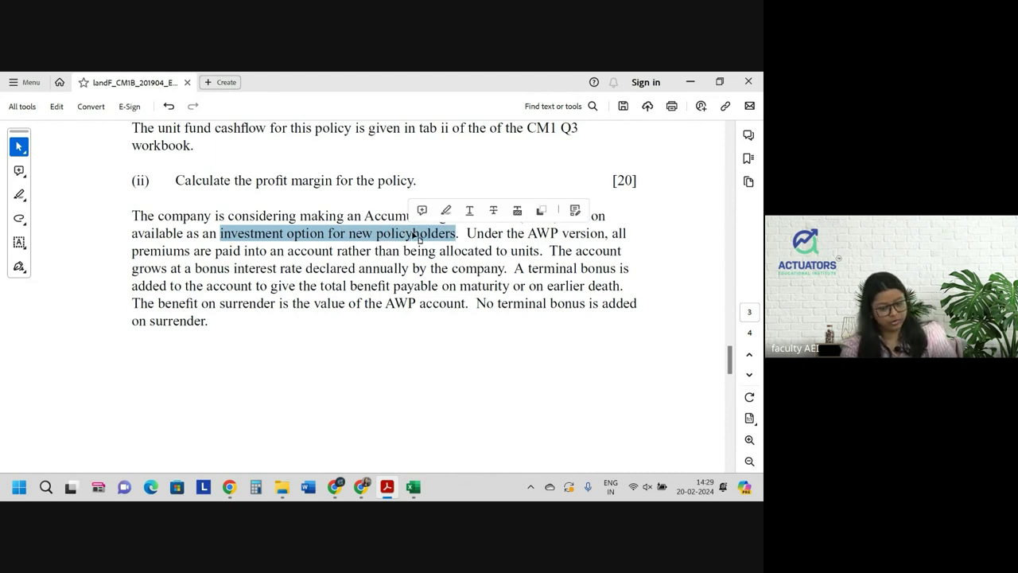
{"action": "double_click", "coordinate": [583, 233]}
{"action": "left_click", "coordinate": [185, 249]}
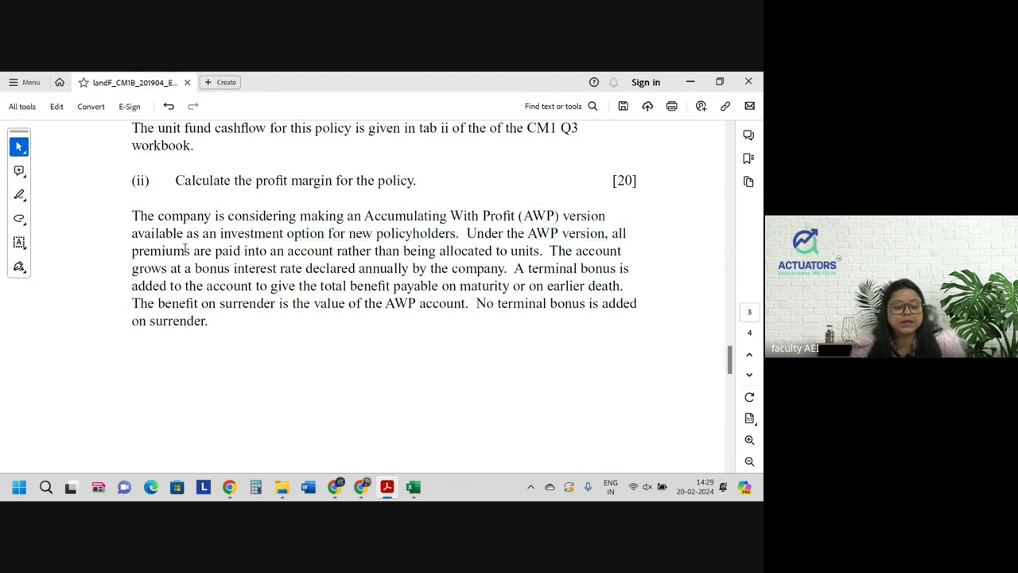
{"action": "left_click_drag", "start_coordinate": [184, 249], "coordinate": [339, 251]}
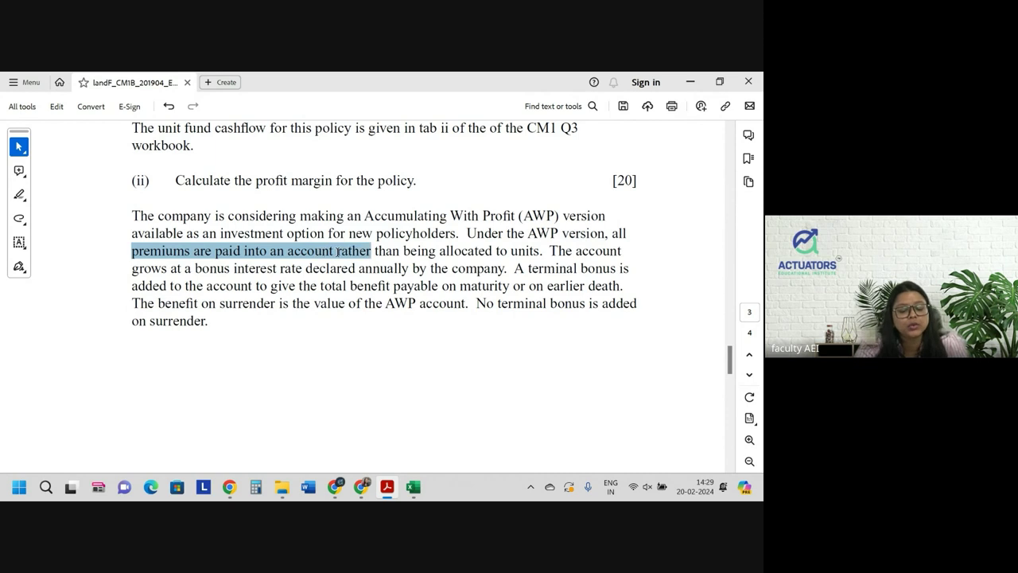
{"action": "left_click_drag", "start_coordinate": [403, 251], "coordinate": [539, 252]}
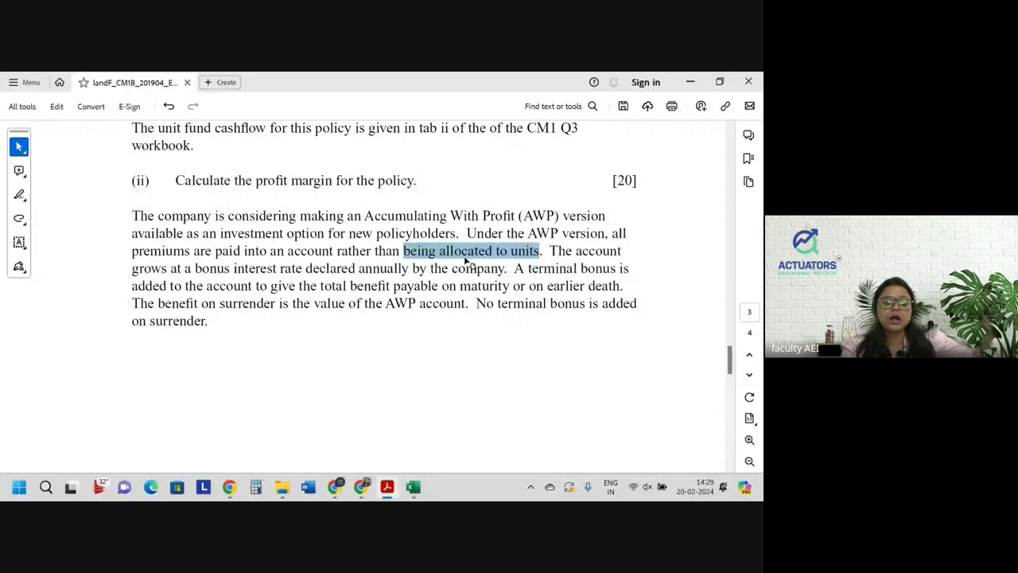
{"action": "left_click_drag", "start_coordinate": [183, 268], "coordinate": [506, 269]}
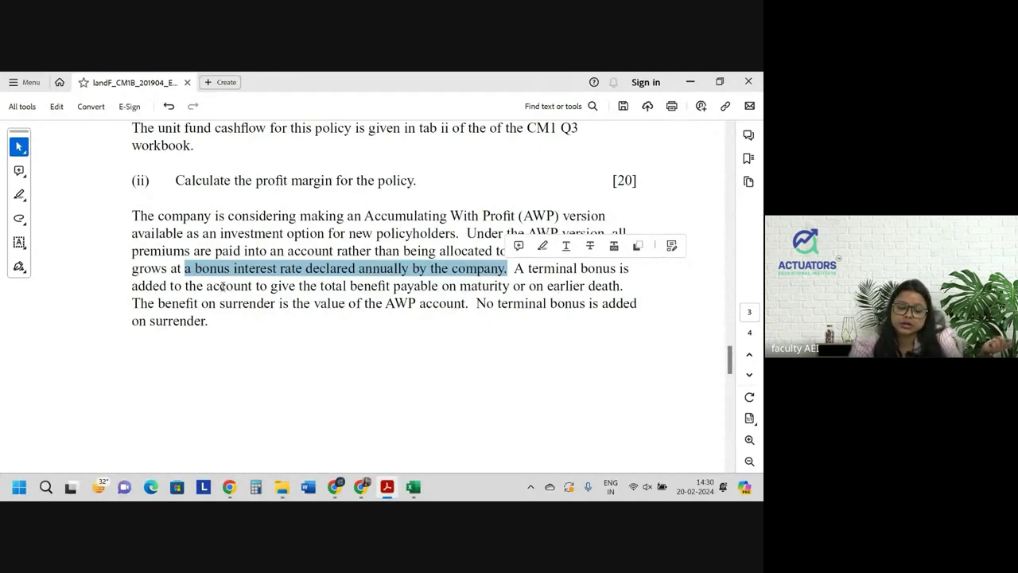
{"action": "left_click_drag", "start_coordinate": [225, 285], "coordinate": [592, 295]}
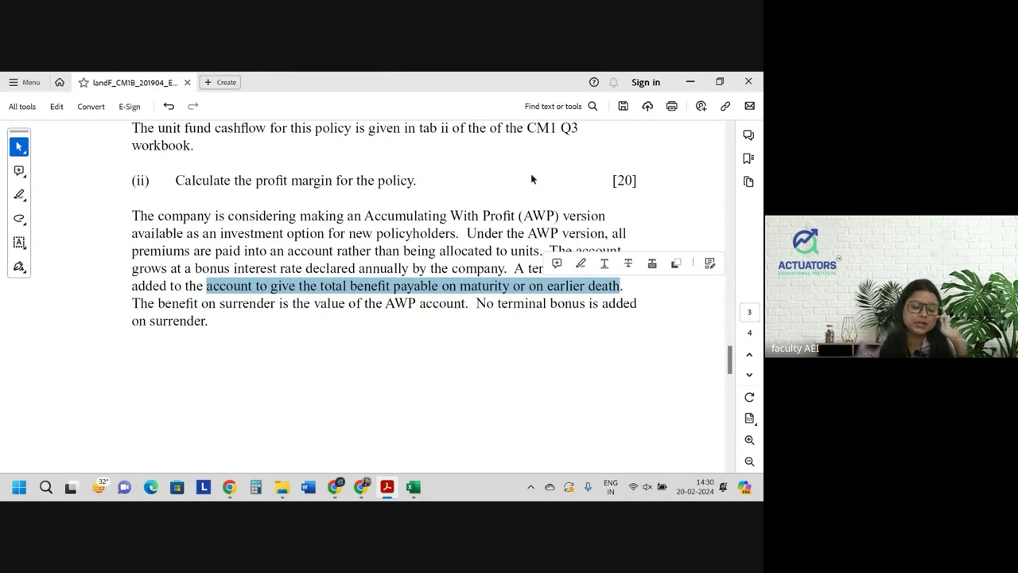
{"action": "left_click_drag", "start_coordinate": [384, 303], "coordinate": [465, 303]}
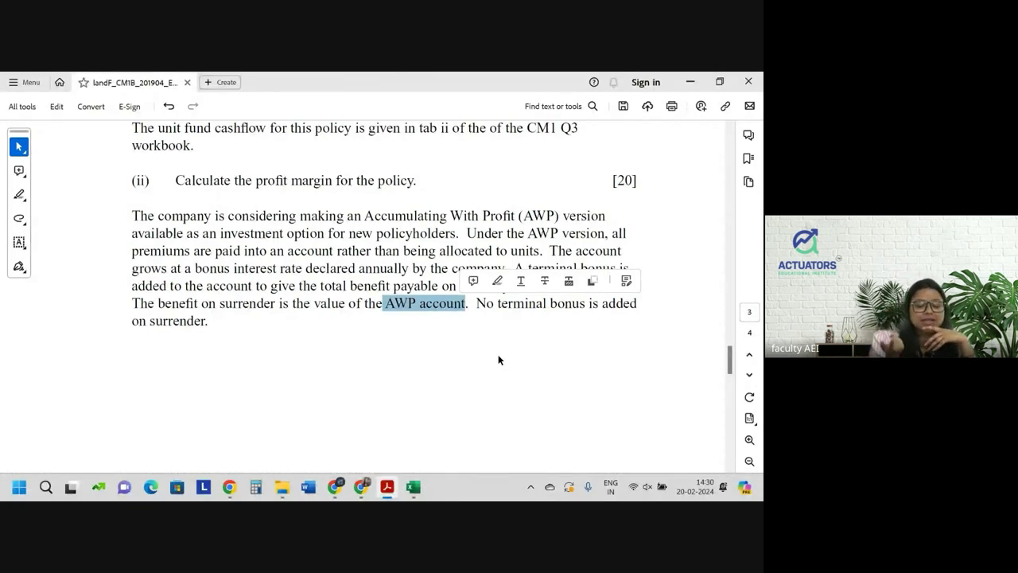
{"action": "left_click", "coordinate": [350, 400]}
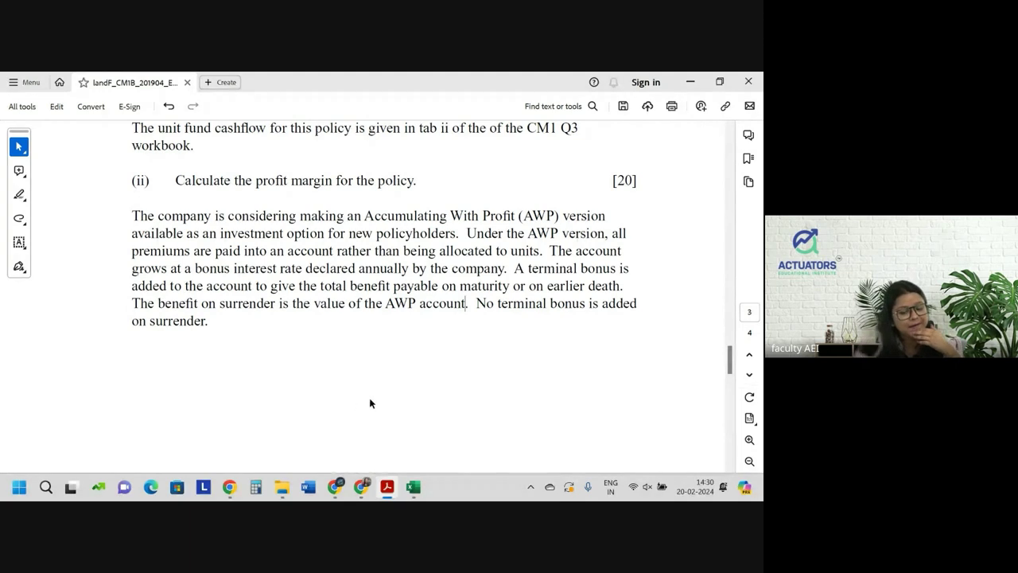
{"action": "left_click_drag", "start_coordinate": [556, 269], "coordinate": [618, 268]}
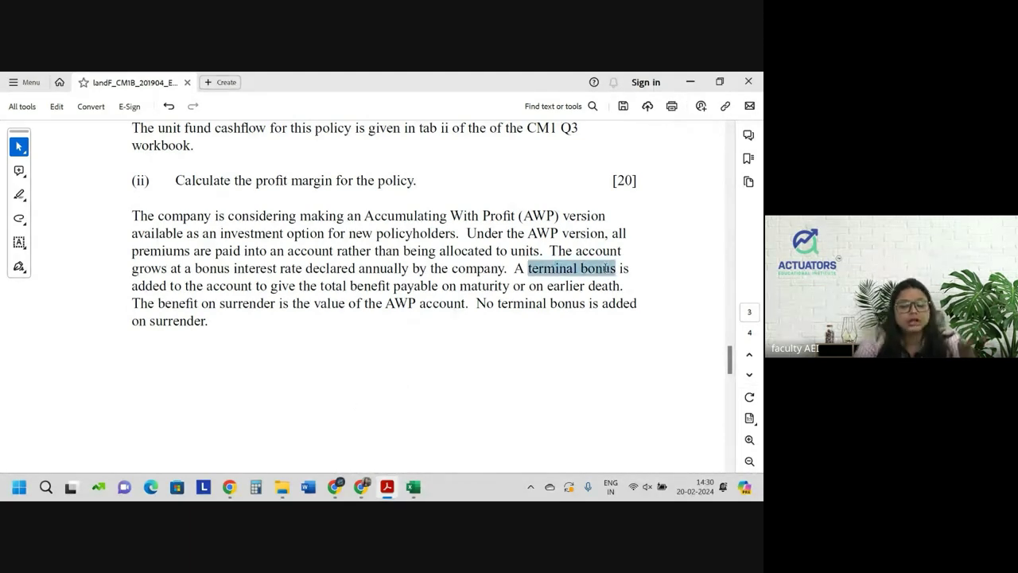
{"action": "left_click_drag", "start_coordinate": [184, 286], "coordinate": [597, 292]}
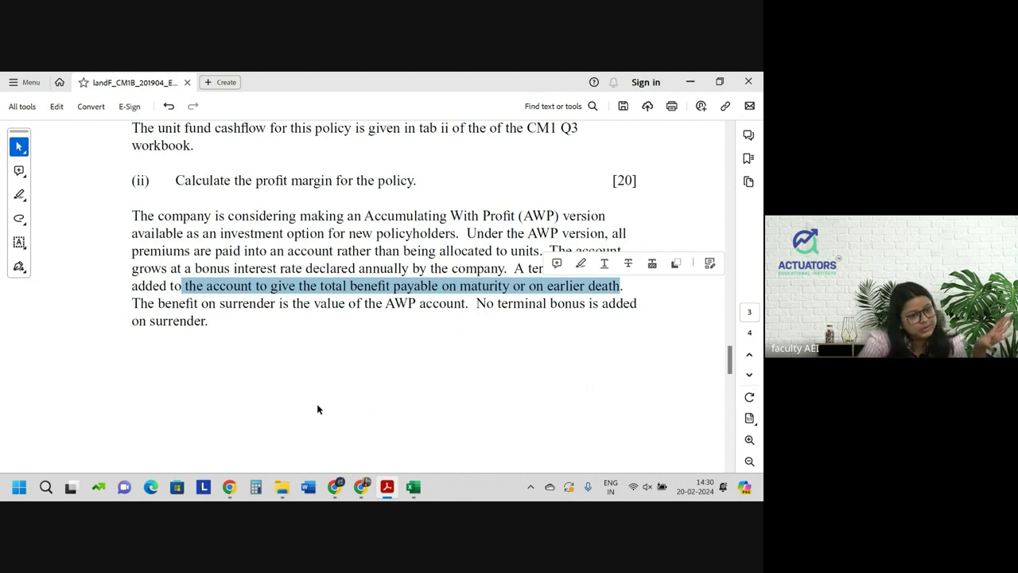
Scroll to part (iii) and highlight the 2% annual bonus and percentage terminal bonus wording
{"action": "scroll", "coordinate": [340, 393], "scroll_direction": "down", "scroll_amount": 2}
{"action": "scroll", "coordinate": [363, 321], "scroll_direction": "down", "scroll_amount": 4}
{"action": "scroll", "coordinate": [368, 305], "scroll_direction": "down", "scroll_amount": 1}
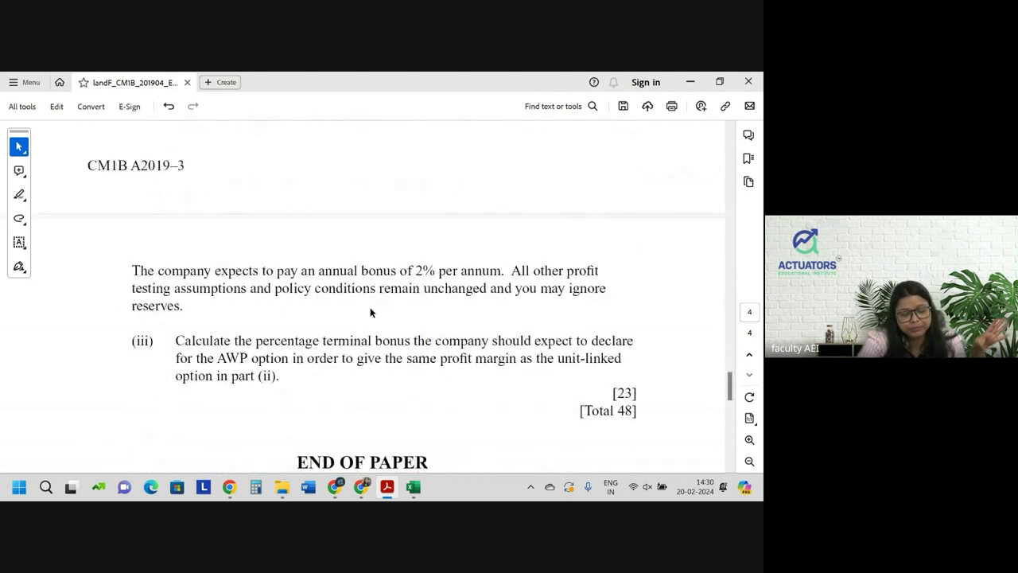
{"action": "left_click_drag", "start_coordinate": [362, 271], "coordinate": [495, 271]}
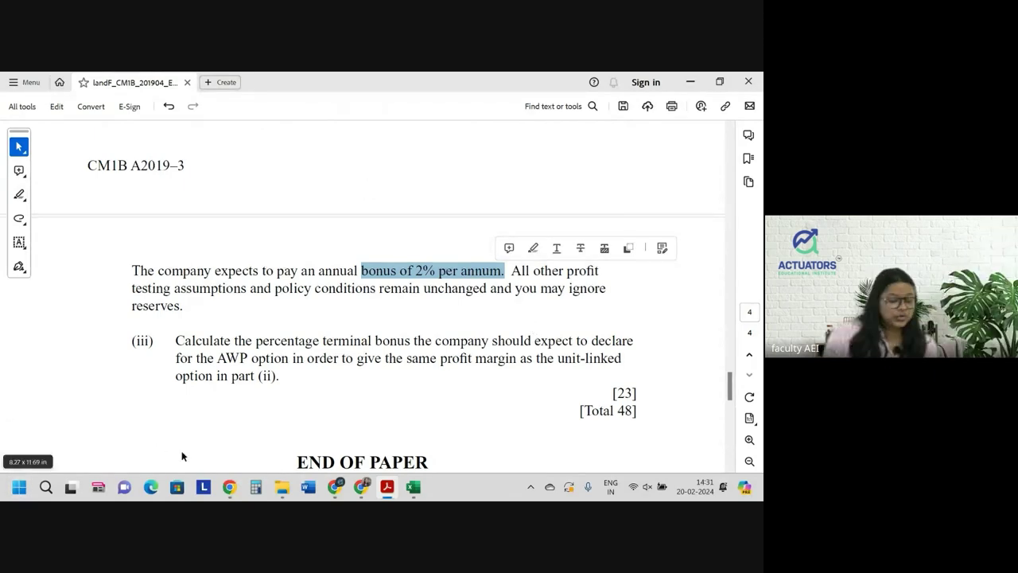
{"action": "left_click_drag", "start_coordinate": [256, 340], "coordinate": [335, 350]}
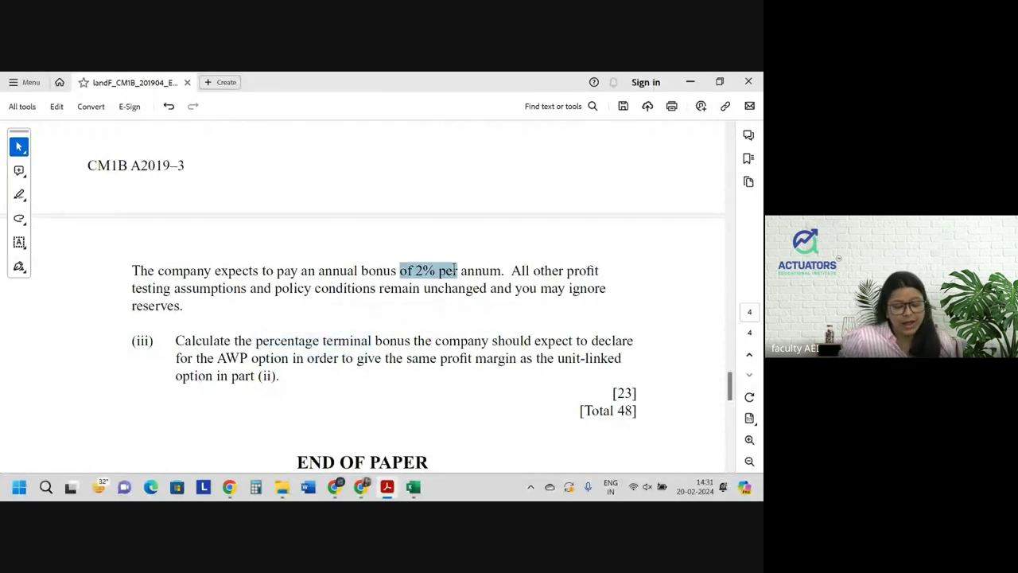
{"action": "left_click_drag", "start_coordinate": [400, 270], "coordinate": [503, 271]}
{"action": "scroll", "coordinate": [346, 326], "scroll_direction": "down", "scroll_amount": 3}
{"action": "scroll", "coordinate": [346, 326], "scroll_direction": "up", "scroll_amount": 1}
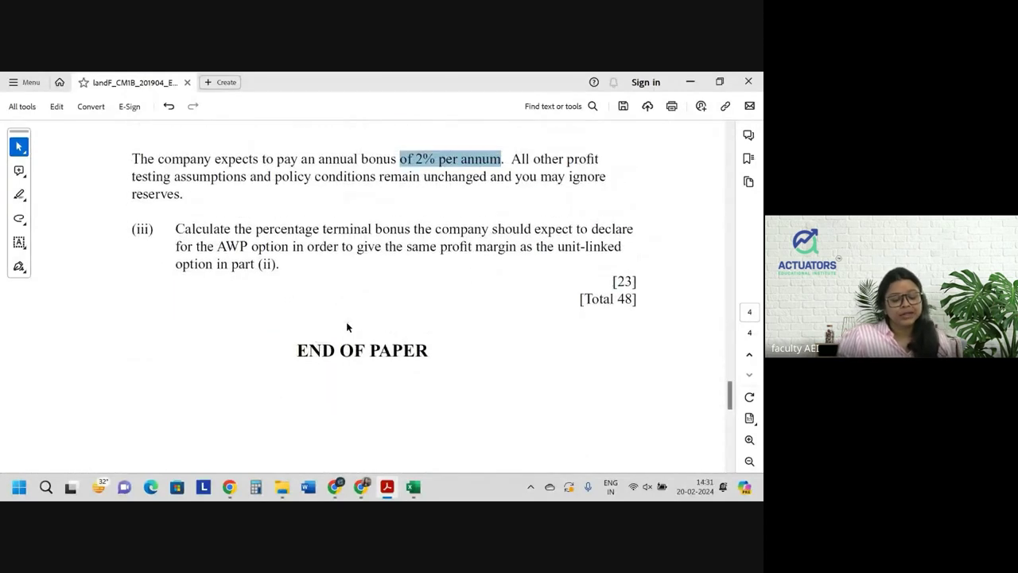
{"action": "left_click_drag", "start_coordinate": [256, 229], "coordinate": [407, 228]}
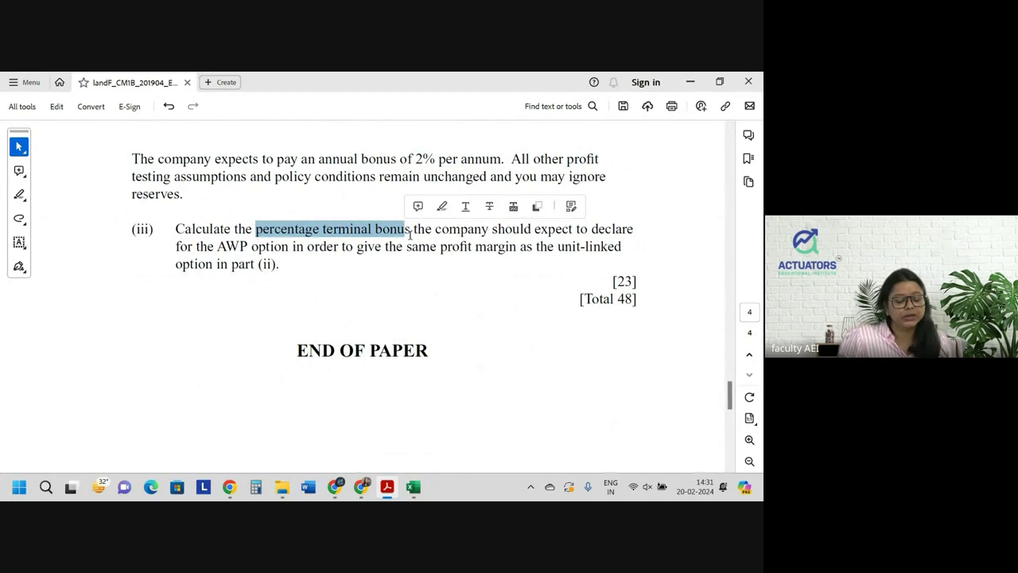
{"action": "left_click", "coordinate": [410, 230]}
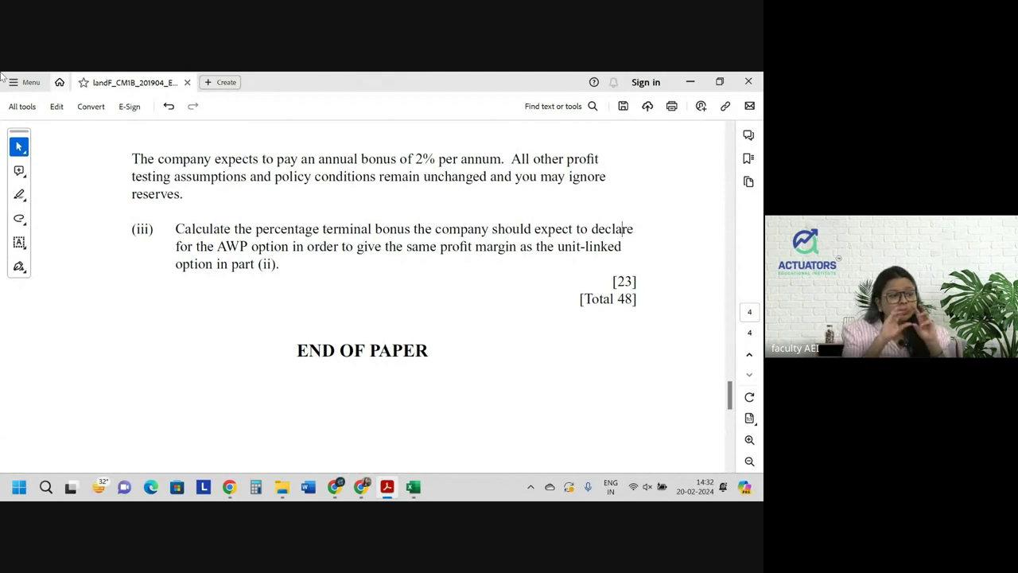
Back in the Excel workbook, add a new worksheet named (iii)
{"action": "key", "text": "alt+Tab"}
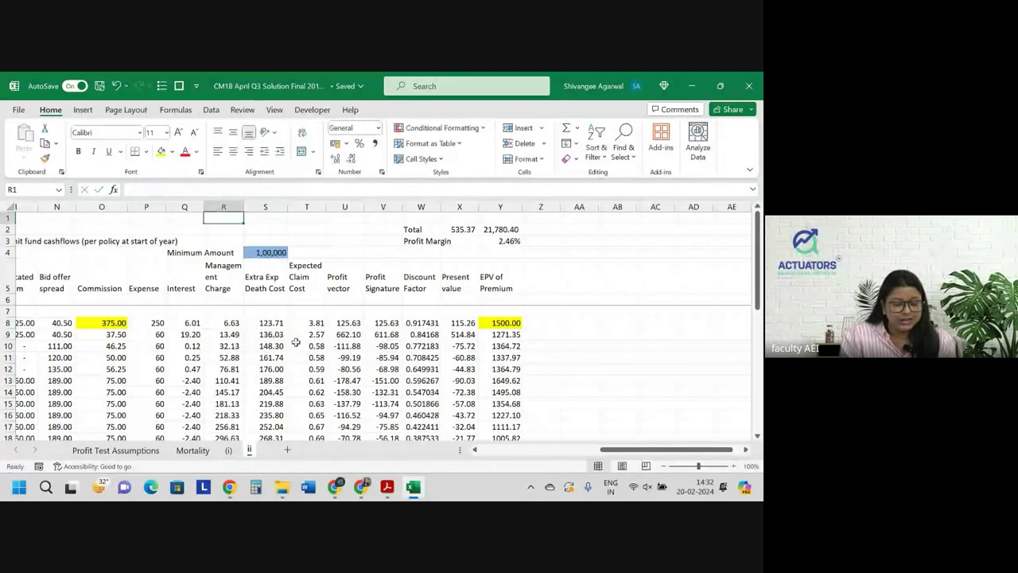
{"action": "left_click", "coordinate": [287, 450]}
{"action": "double_click", "coordinate": [285, 450]}
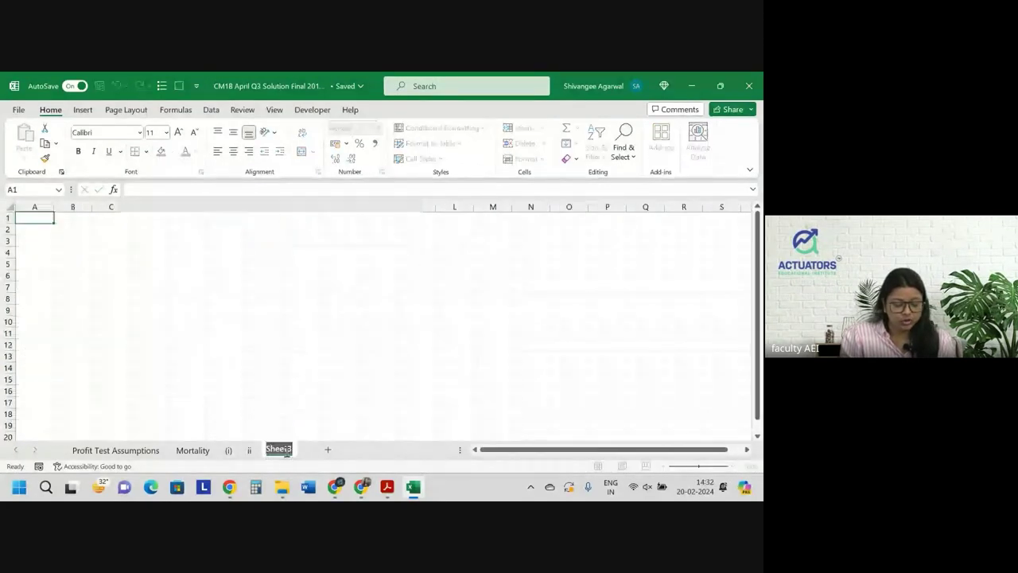
{"action": "type", "text": "(iii"}
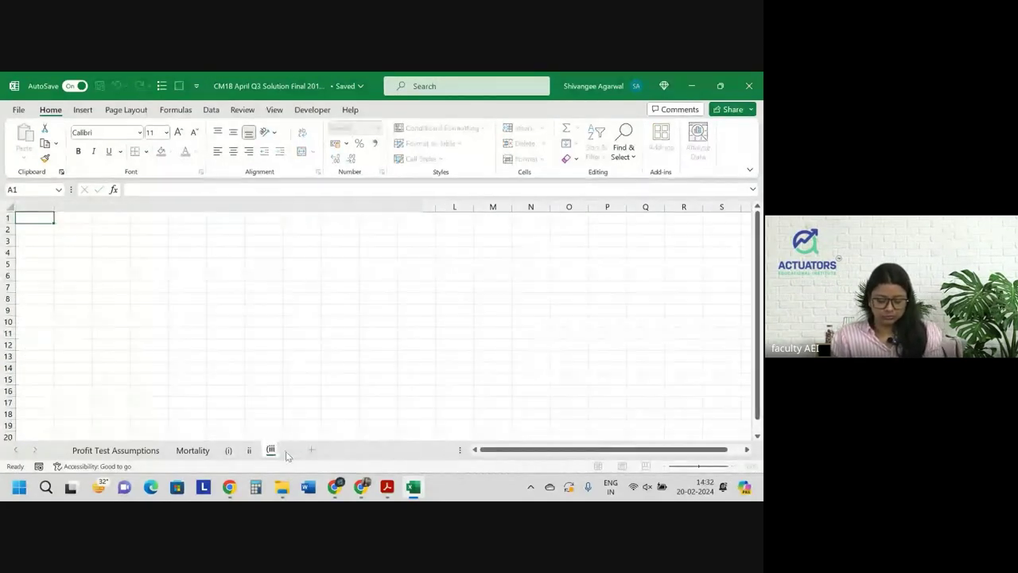
{"action": "type", "text": ")"}
{"action": "key", "text": "Return"}
{"action": "scroll", "coordinate": [112, 311], "scroll_direction": "up", "scroll_amount": 1, "text": "ctrl"}
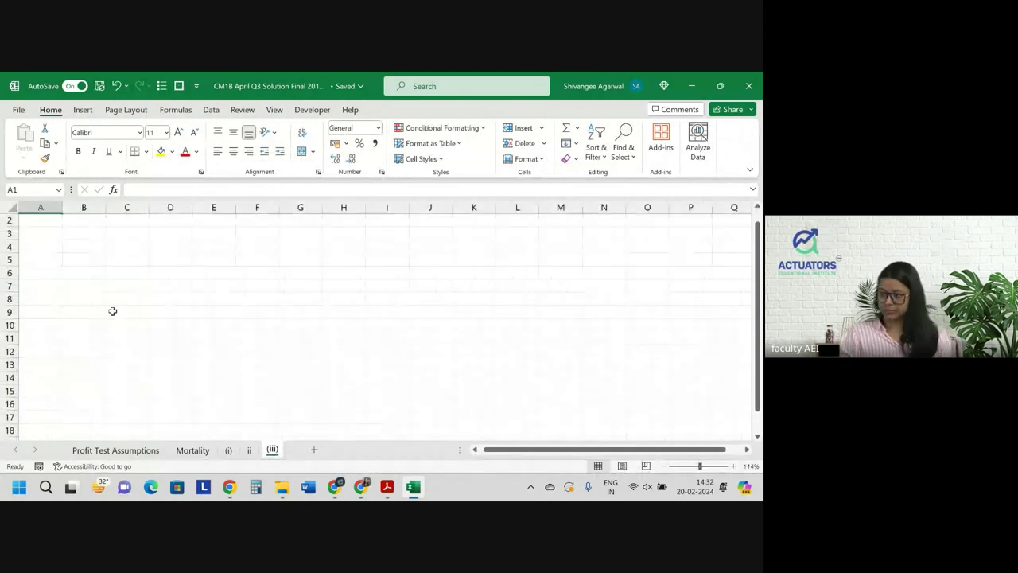
{"action": "scroll", "coordinate": [112, 311], "scroll_direction": "down", "scroll_amount": 1, "text": "ctrl"}
Copy sheet ii's Policy year column and paste it into B4 of sheet (iii)
{"action": "left_click", "coordinate": [249, 450]}
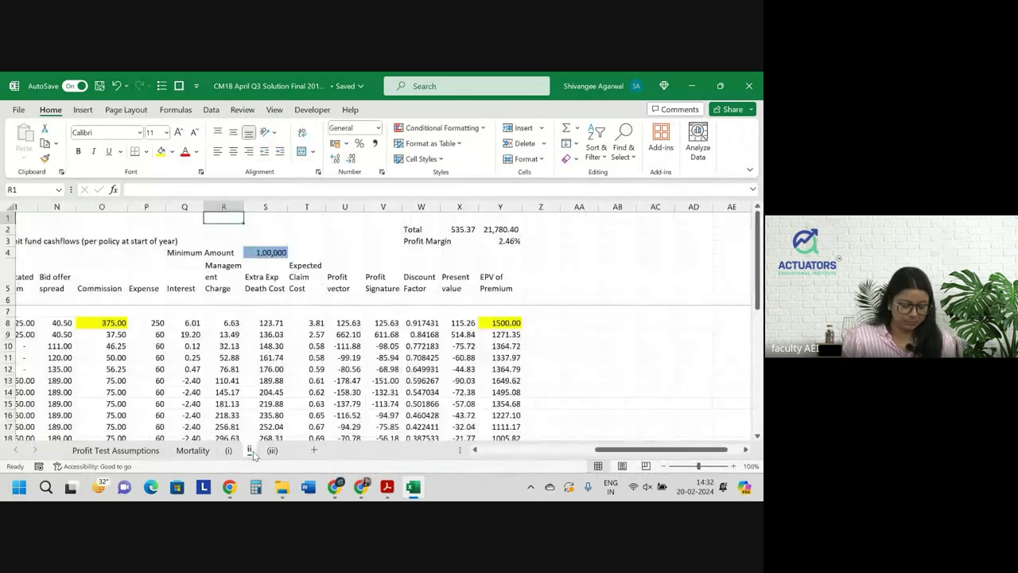
{"action": "scroll", "coordinate": [265, 353], "scroll_direction": "left", "scroll_amount": 2}
{"action": "scroll", "coordinate": [222, 302], "scroll_direction": "left", "scroll_amount": 2}
{"action": "scroll", "coordinate": [201, 283], "scroll_direction": "left", "scroll_amount": 2}
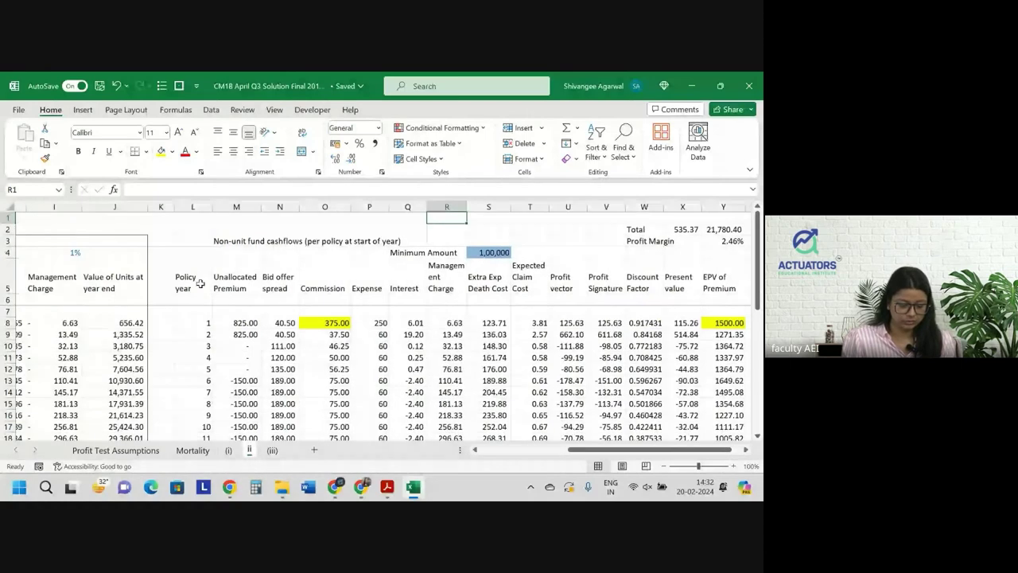
{"action": "left_click", "coordinate": [194, 283]}
{"action": "key", "text": "ctrl+shift+Down"}
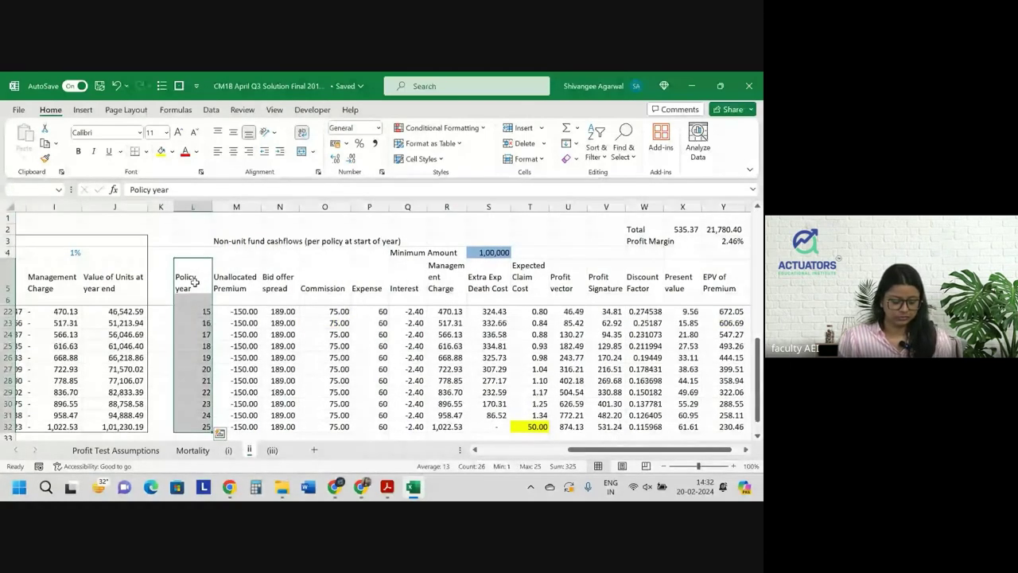
{"action": "key", "text": "ctrl+c"}
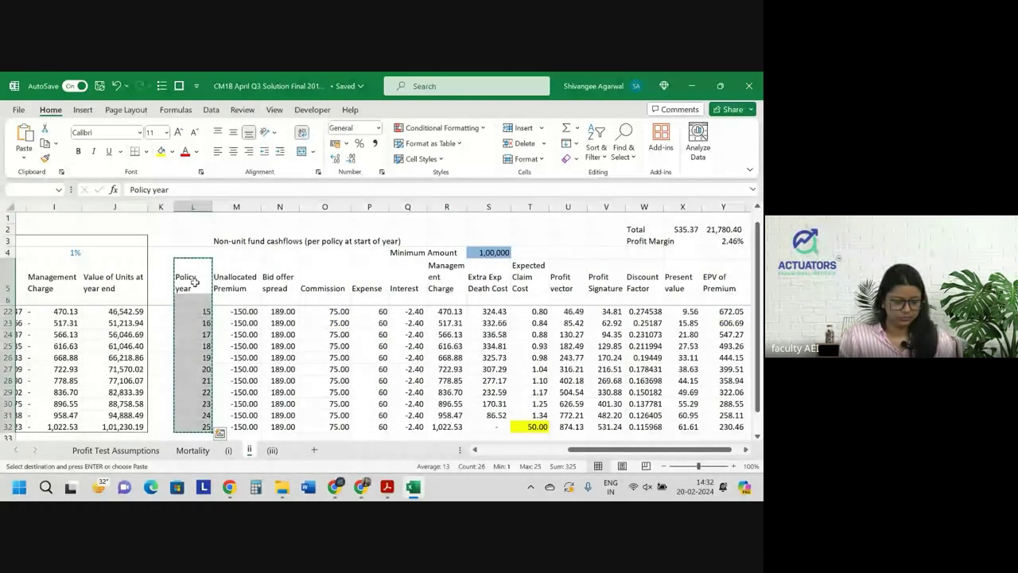
{"action": "key", "text": "ctrl+Page_Down"}
{"action": "key", "text": "Down"}
{"action": "key", "text": "ctrl+v"}
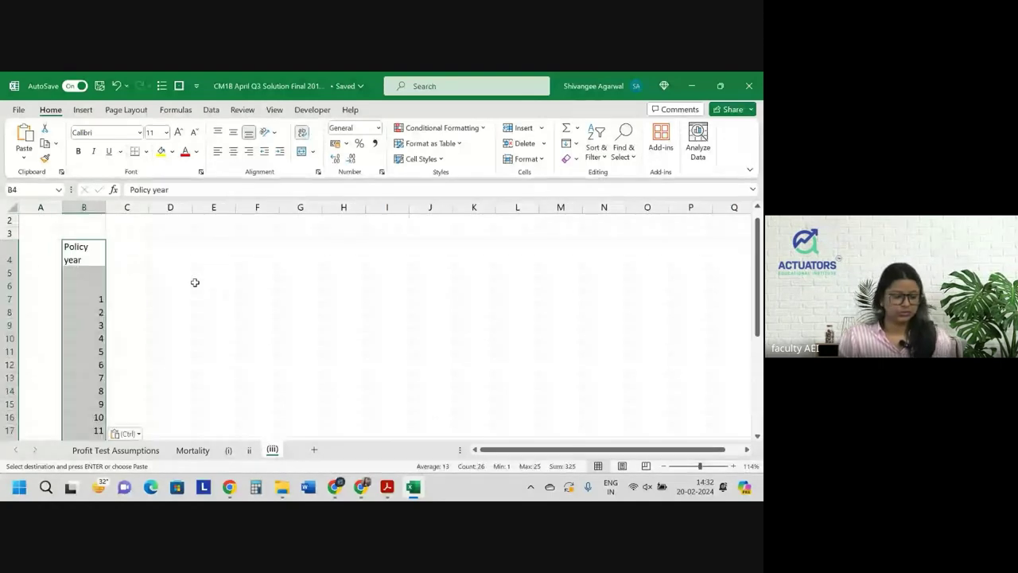
{"action": "key", "text": "Right"}
{"action": "key", "text": "Down"}
{"action": "key", "text": "Down"}
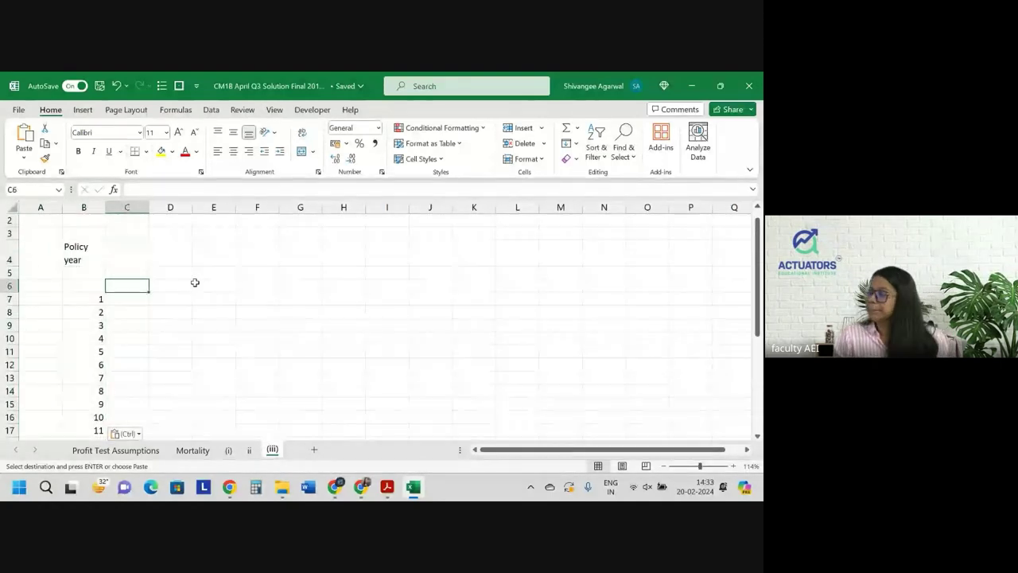
Enter the heading 'Value of Account at the start' in C4, correcting its wording and spacing
{"action": "key", "text": "Up"}
{"action": "key", "text": "Up"}
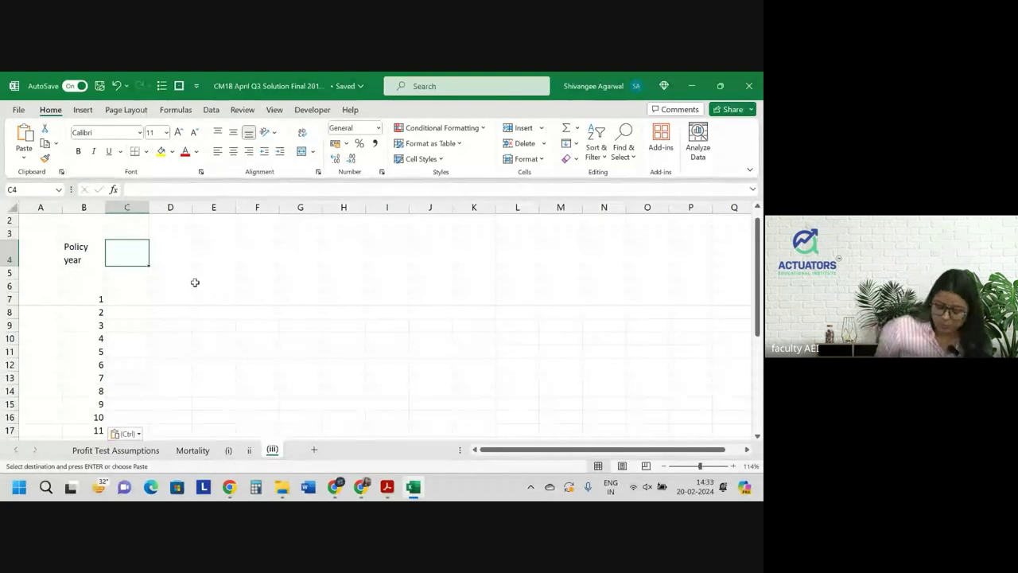
{"action": "type", "text": "Value a"}
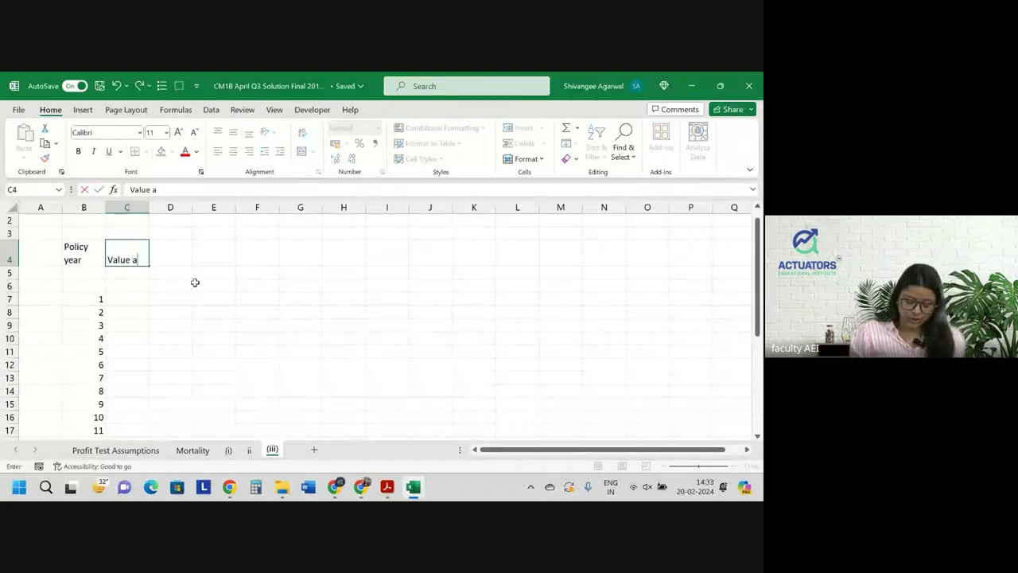
{"action": "type", "text": "t the start"}
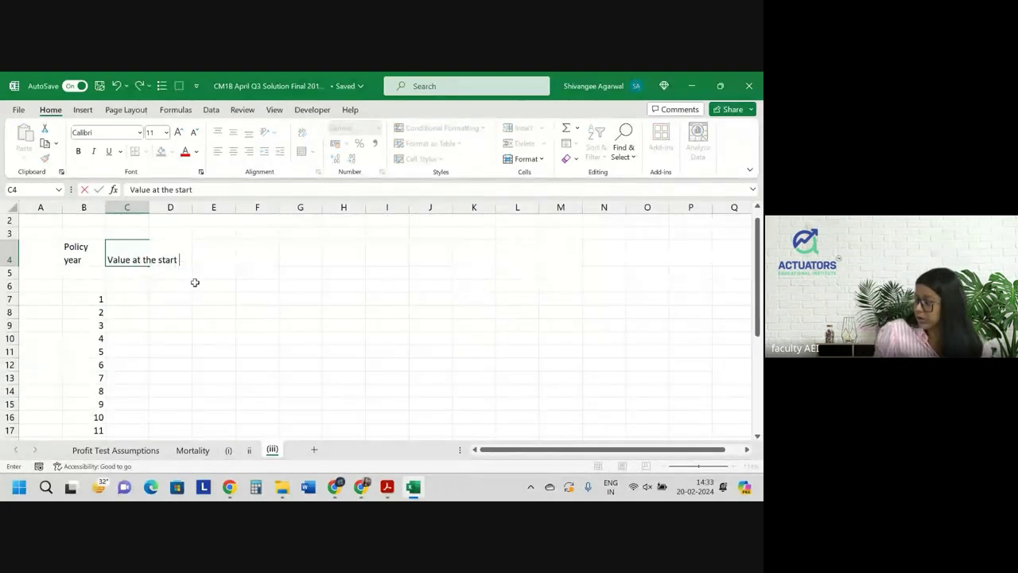
{"action": "left_click", "coordinate": [153, 189]}
{"action": "type", "text": "o"}
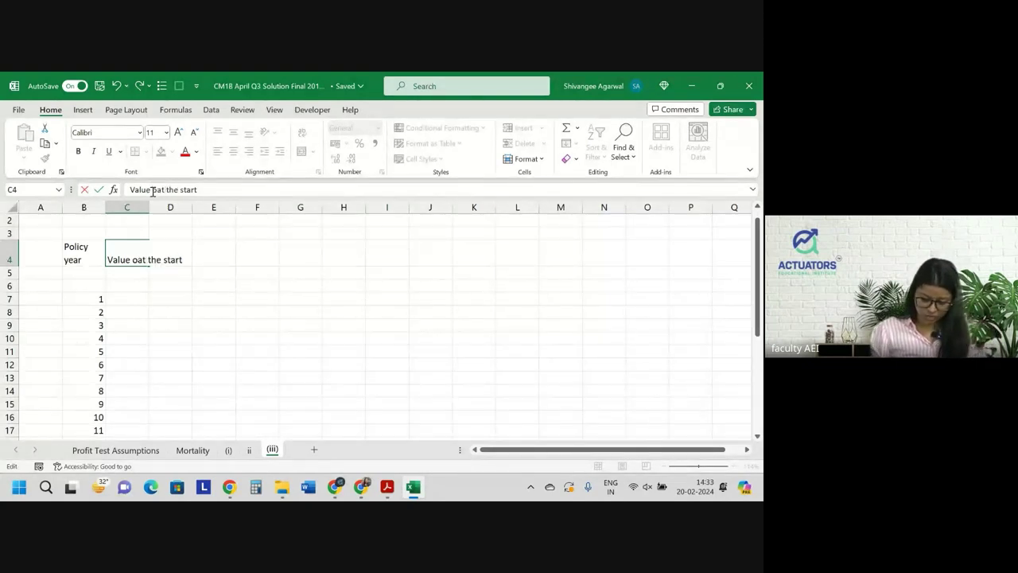
{"action": "type", "text": "f Account"}
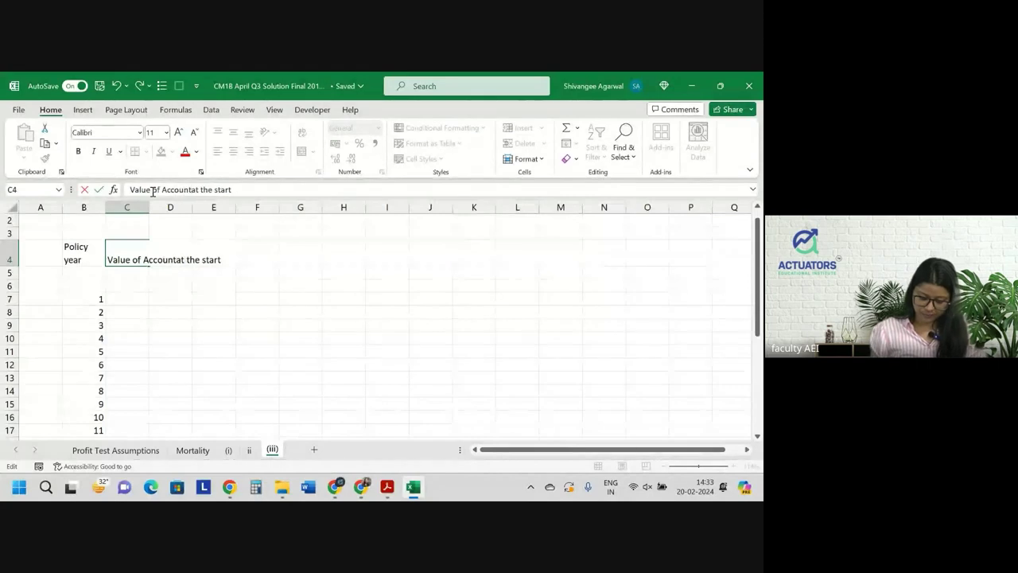
{"action": "key", "text": "Return"}
{"action": "left_click", "coordinate": [136, 242]}
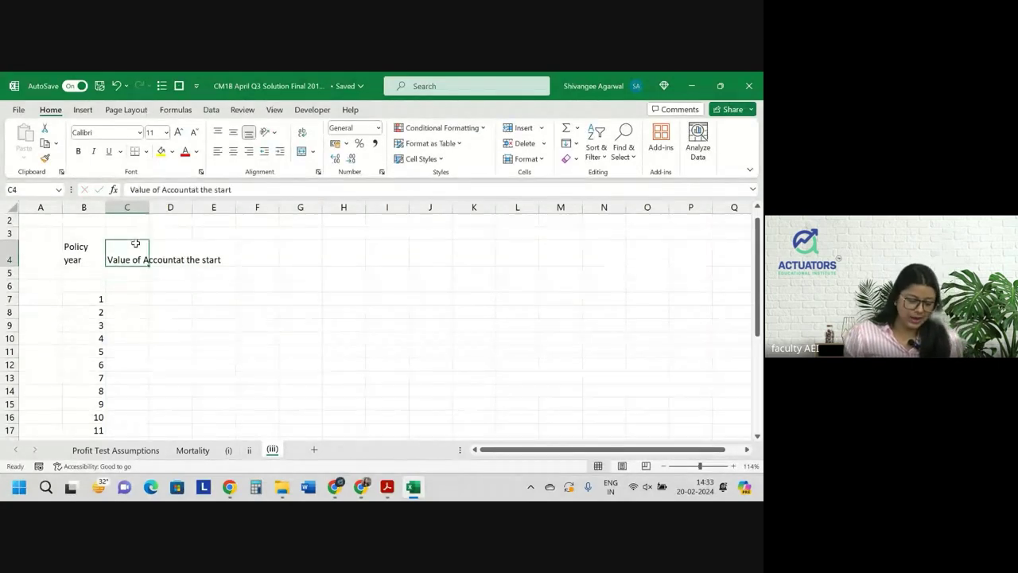
{"action": "left_click", "coordinate": [192, 189]}
{"action": "key", "text": "Return"}
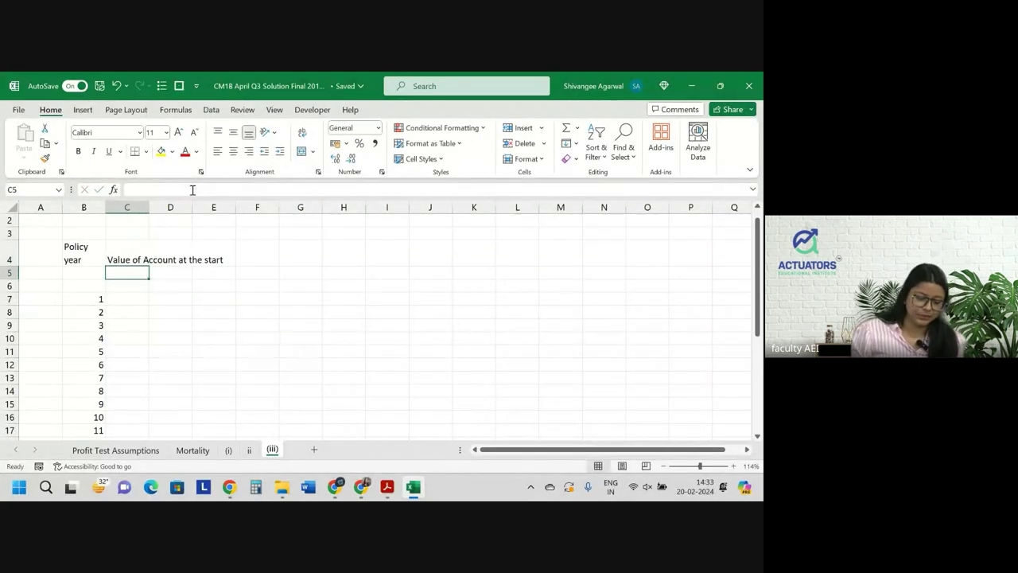
{"action": "key", "text": "Up"}
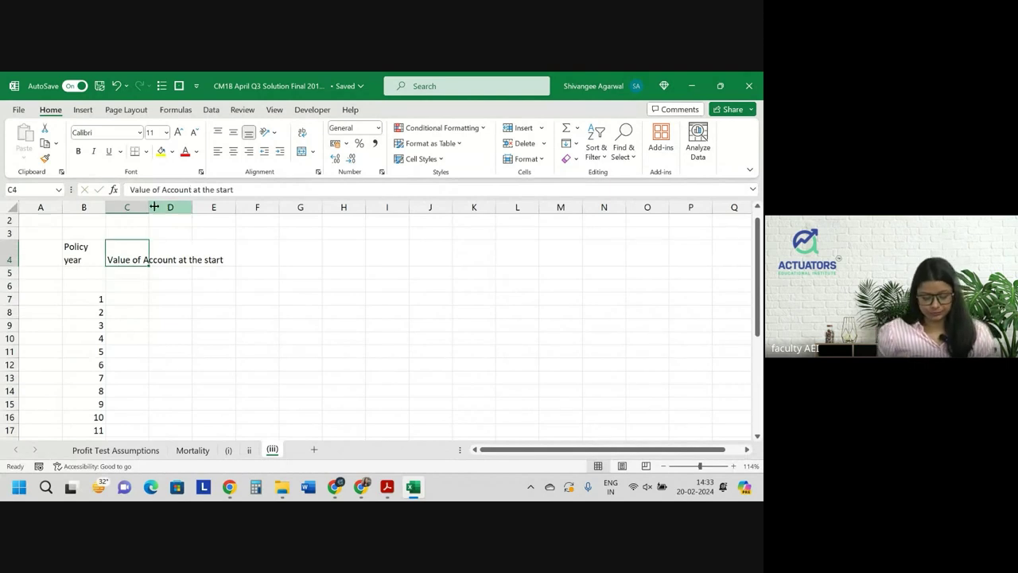
Widen column C and wrap the row 4 headings onto several lines
{"action": "left_click_drag", "start_coordinate": [154, 207], "coordinate": [165, 207]}
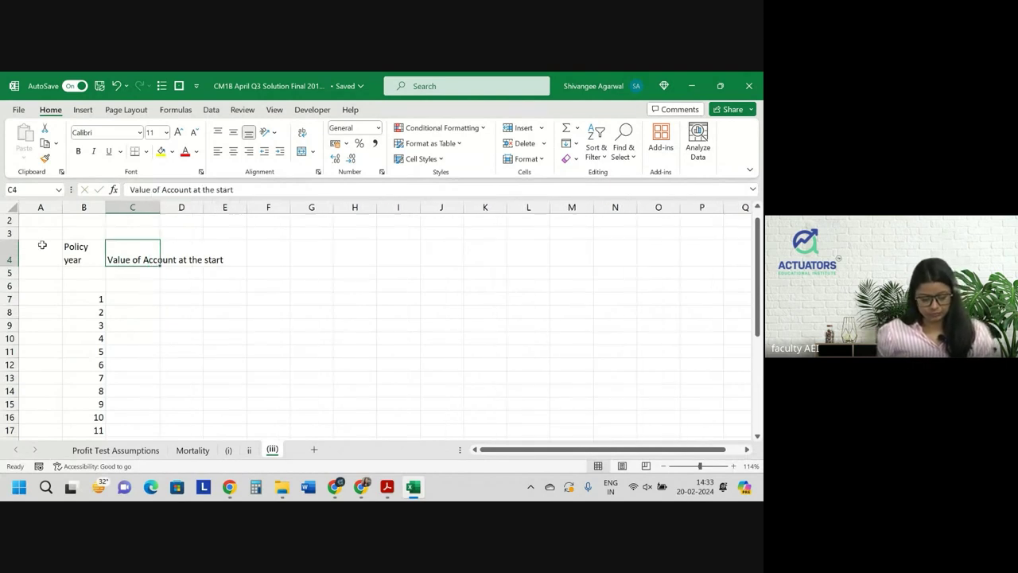
{"action": "left_click", "coordinate": [9, 253]}
{"action": "left_click", "coordinate": [303, 132]}
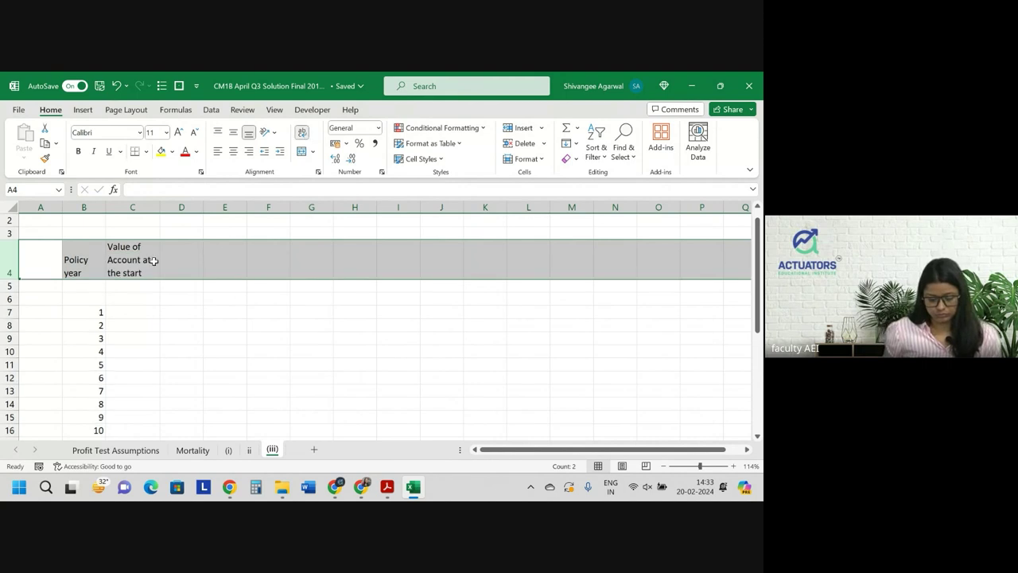
{"action": "left_click", "coordinate": [141, 287]}
{"action": "left_click", "coordinate": [139, 311]}
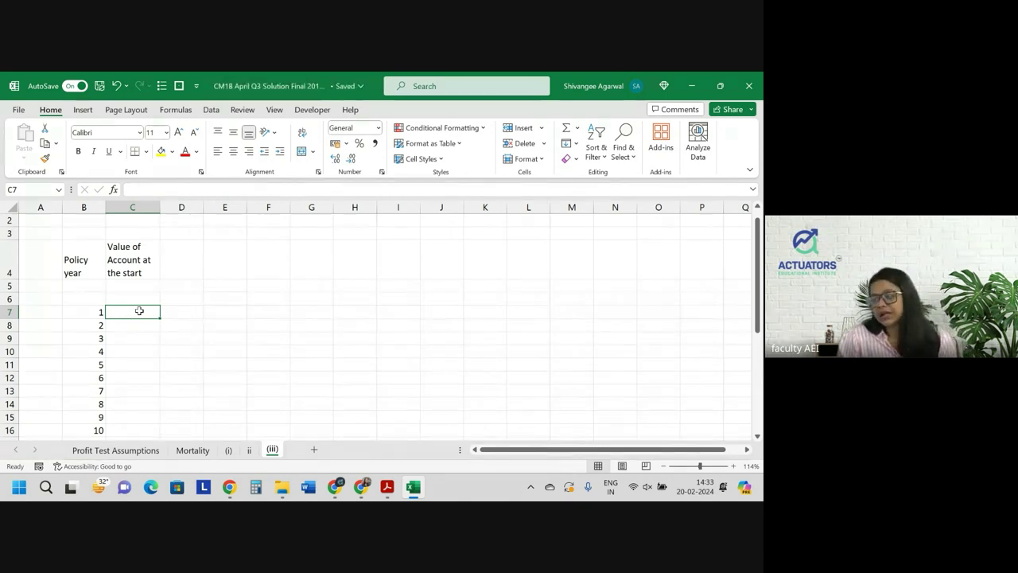
Enter the heading Premium in D4
{"action": "key", "text": "Right"}
{"action": "key", "text": "Up"}
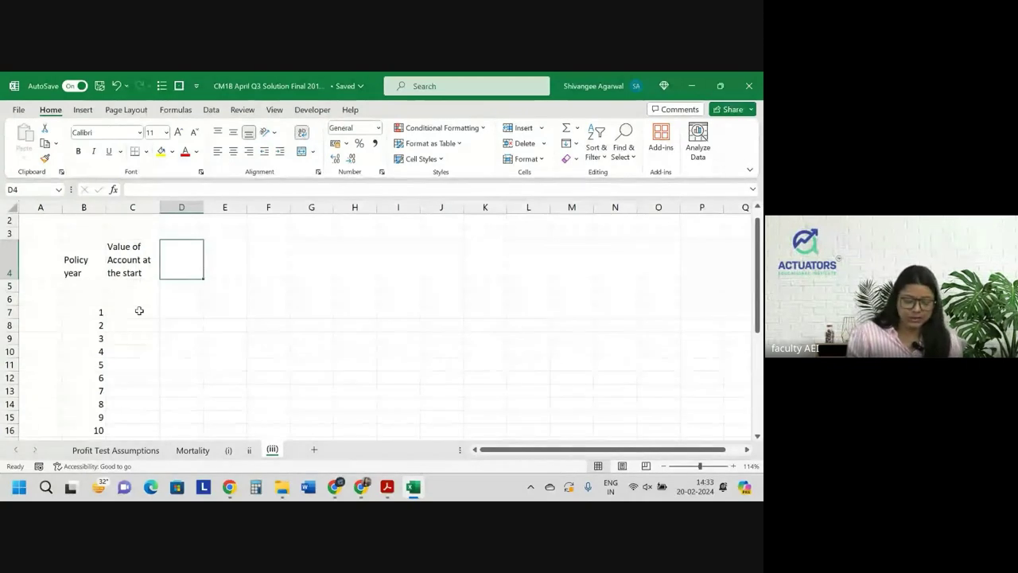
{"action": "type", "text": "Premium"}
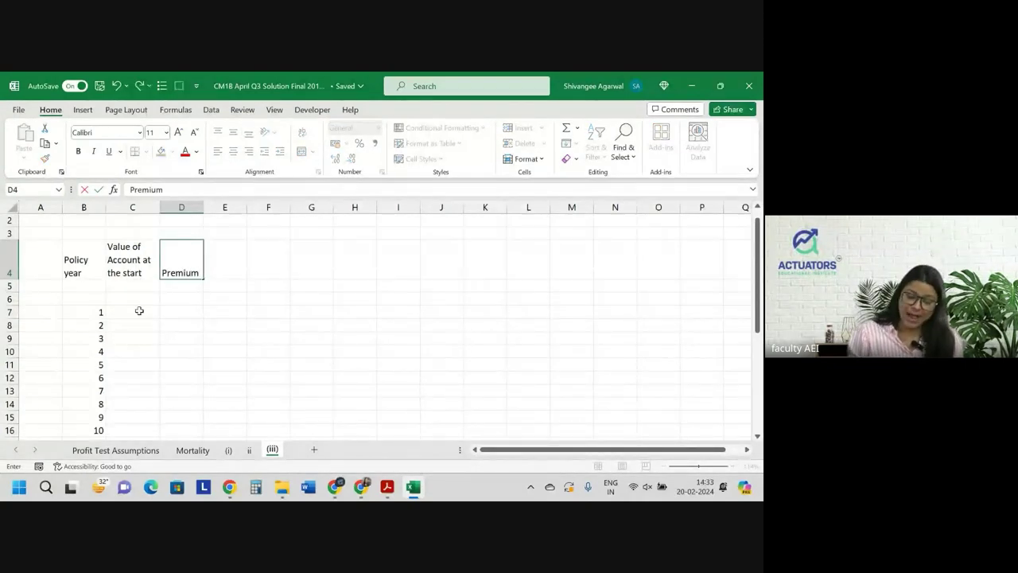
{"action": "key", "text": "Return"}
Link D7 to the year-1 premium in sheet ii's C8
{"action": "key", "text": "Down"}
{"action": "key", "text": "Down"}
{"action": "type", "text": "="}
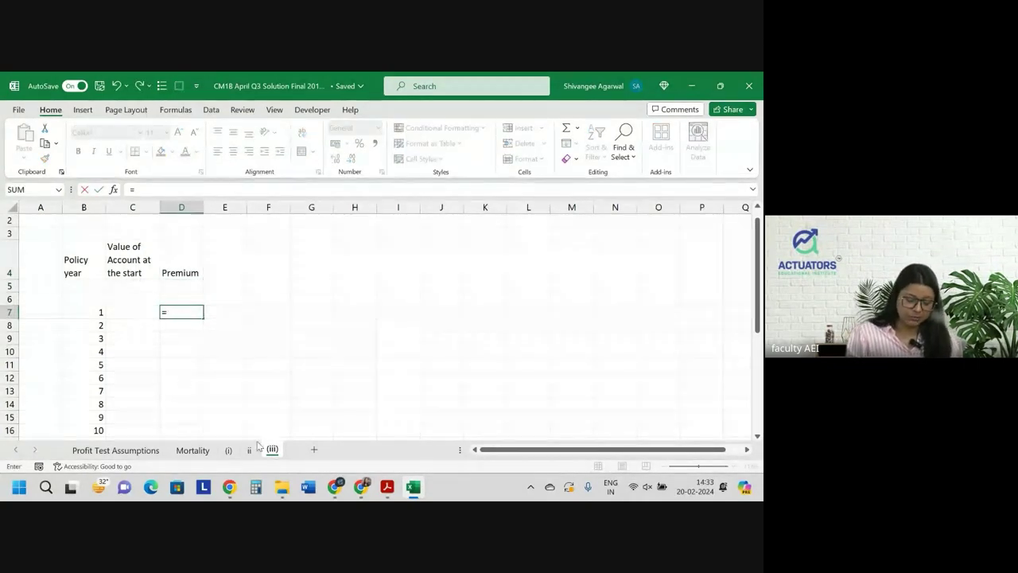
{"action": "left_click", "coordinate": [229, 450]}
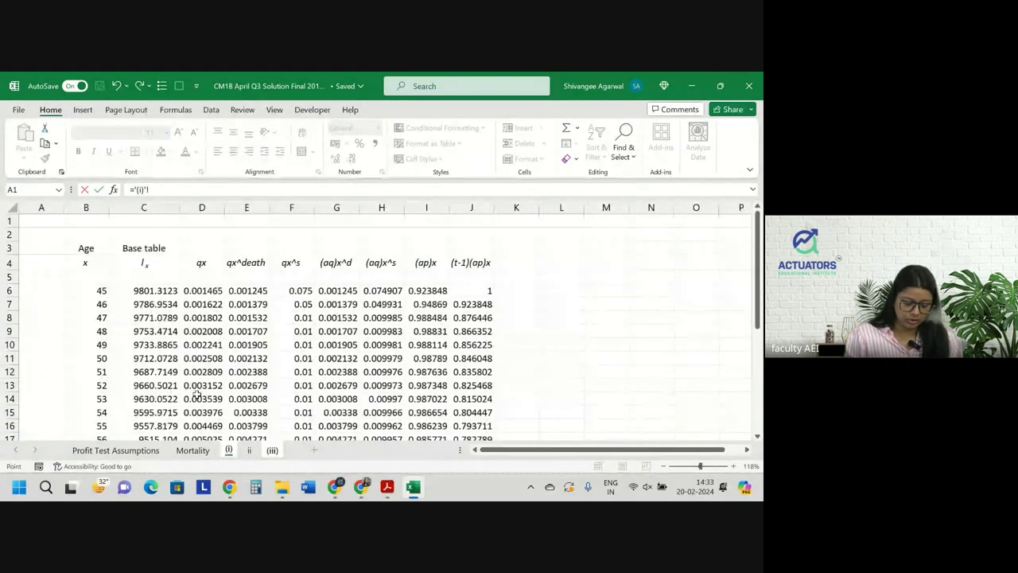
{"action": "left_click", "coordinate": [250, 451]}
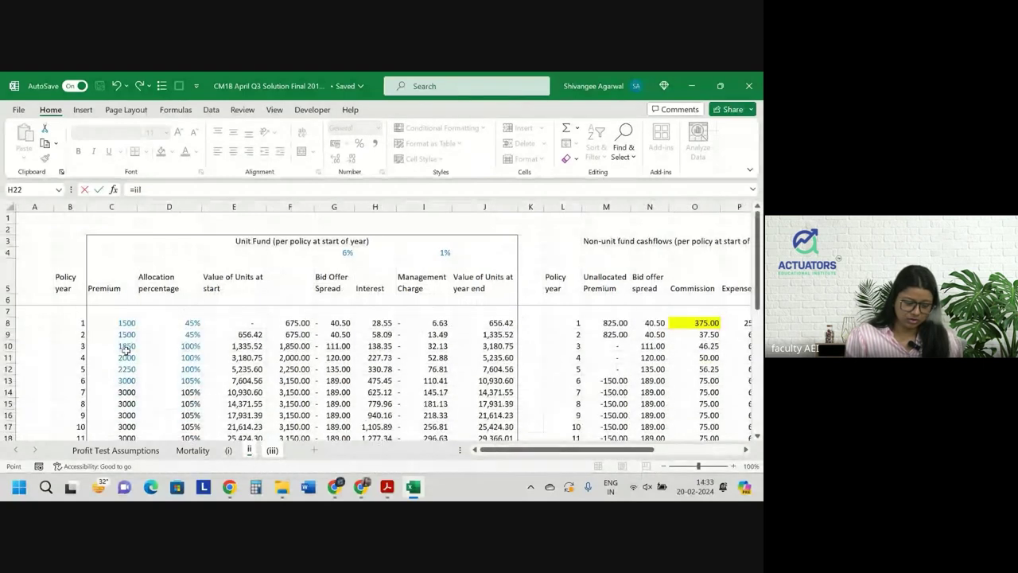
{"action": "left_click", "coordinate": [120, 322]}
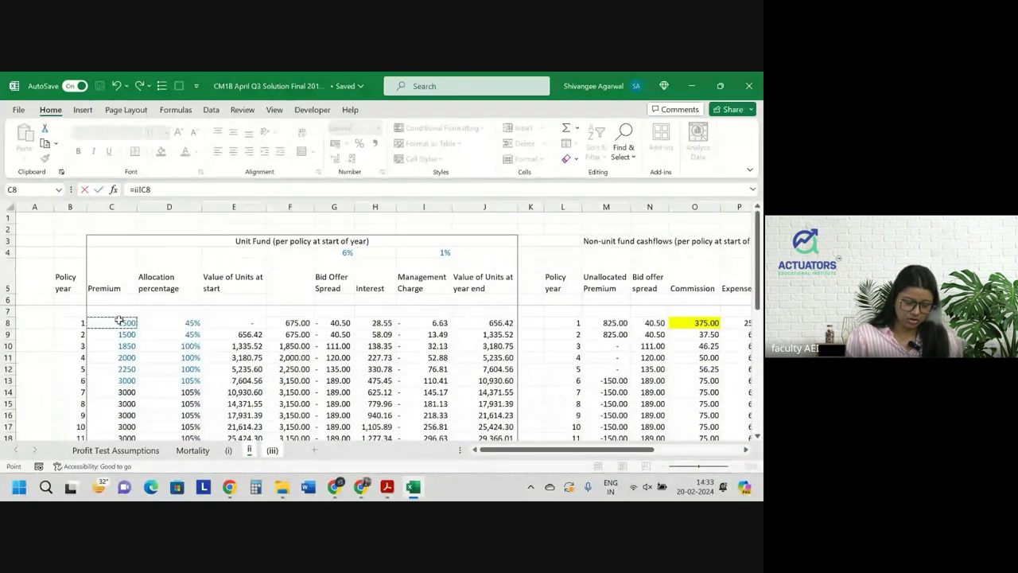
{"action": "left_click", "coordinate": [115, 450]}
{"action": "scroll", "coordinate": [252, 343], "scroll_direction": "up", "scroll_amount": 2}
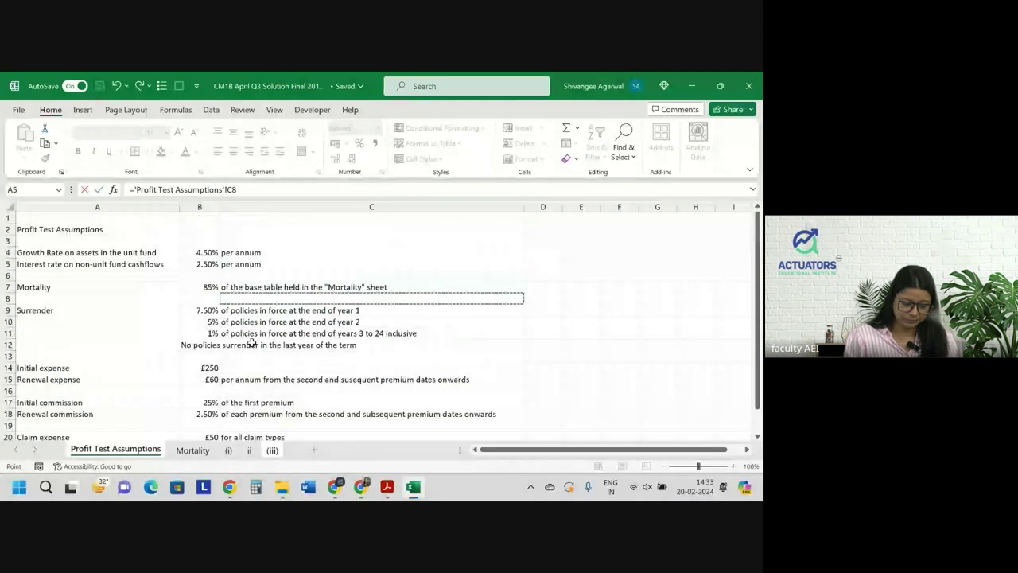
{"action": "scroll", "coordinate": [251, 341], "scroll_direction": "down", "scroll_amount": 3}
{"action": "scroll", "coordinate": [251, 341], "scroll_direction": "up", "scroll_amount": 3}
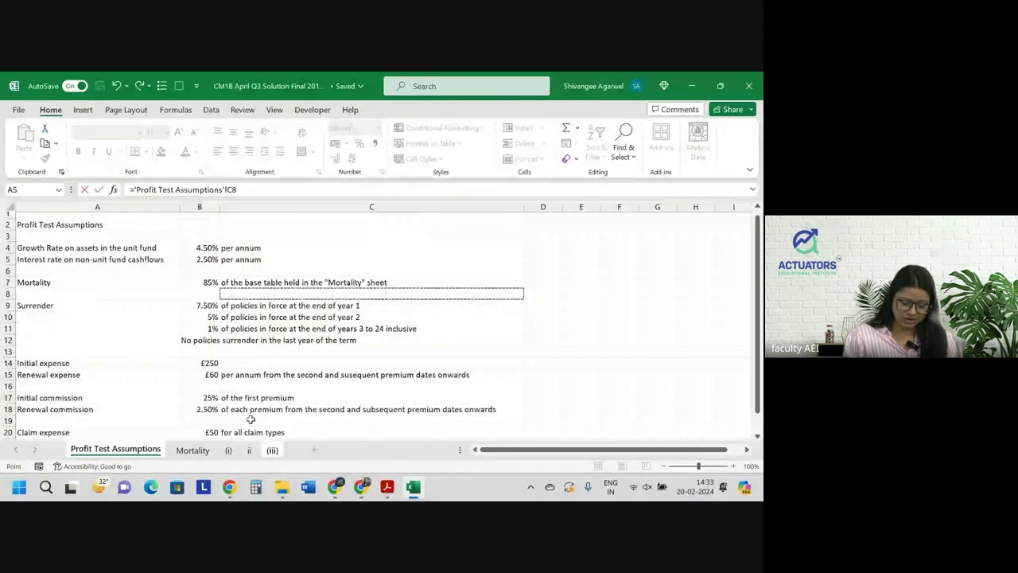
{"action": "left_click", "coordinate": [249, 450]}
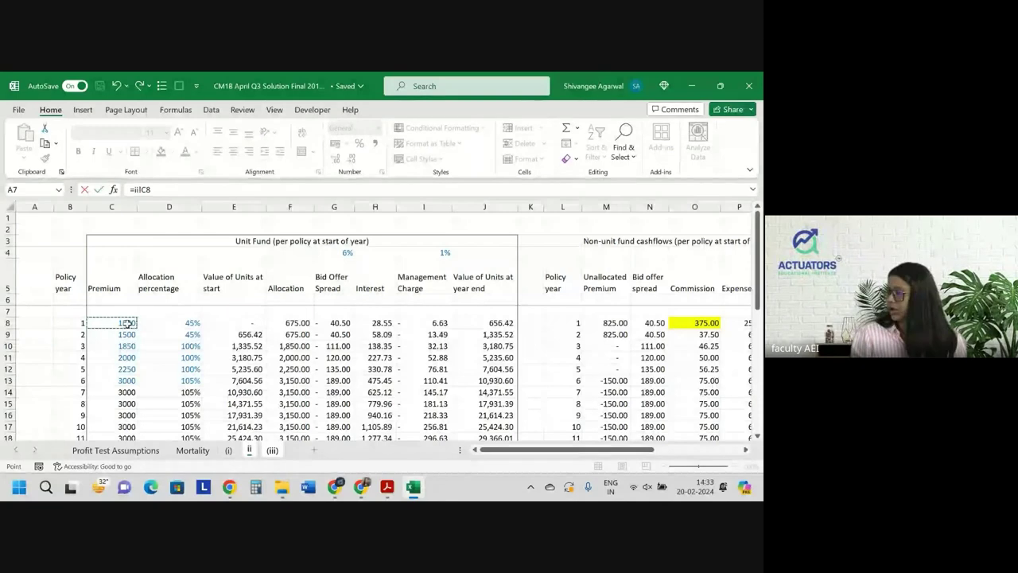
{"action": "key", "text": "Return"}
Fill the premium formula down column D to policy year 25
{"action": "left_click", "coordinate": [203, 314]}
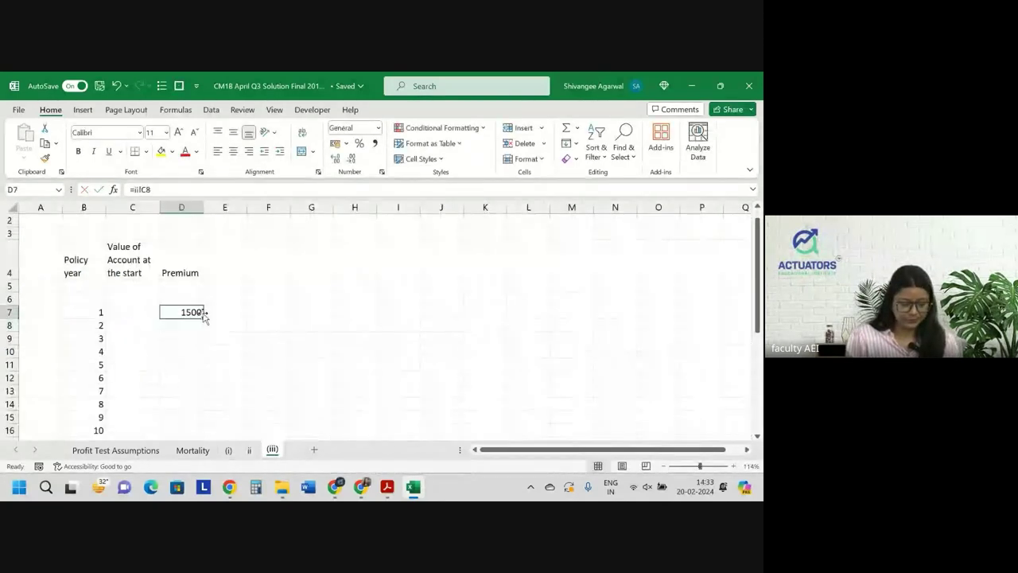
{"action": "left_click_drag", "start_coordinate": [205, 319], "coordinate": [204, 458]}
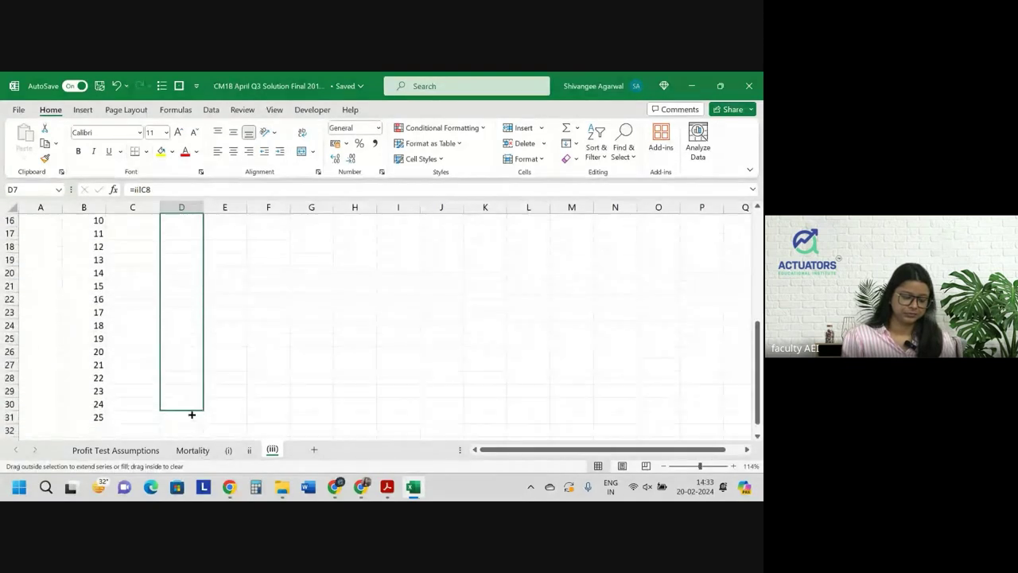
{"action": "left_click_drag", "start_coordinate": [205, 458], "coordinate": [195, 421]}
{"action": "scroll", "coordinate": [198, 319], "scroll_direction": "up", "scroll_amount": 5}
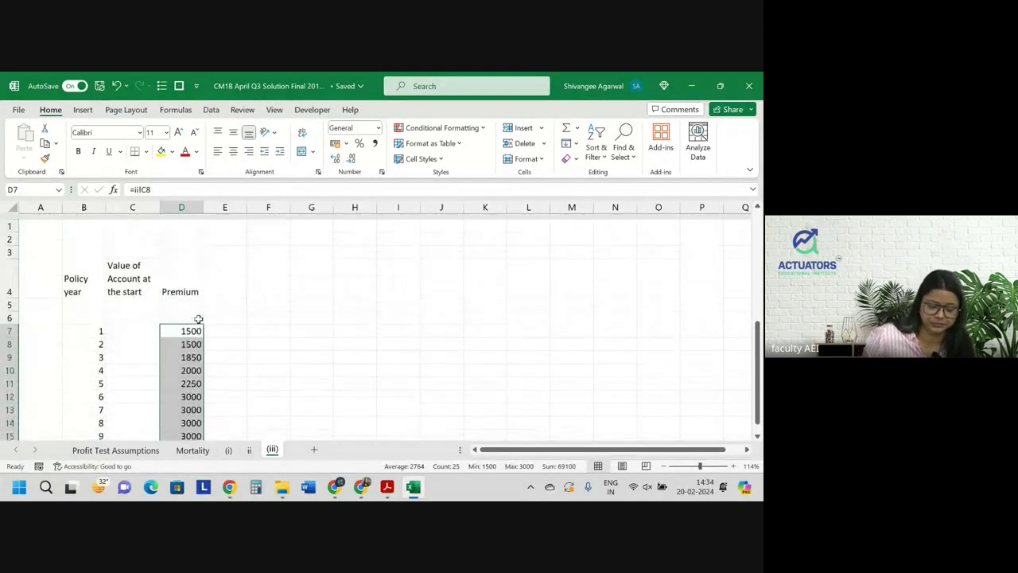
{"action": "left_click", "coordinate": [195, 338]}
Colour the first six premiums, D7:D12, light blue
{"action": "left_click_drag", "start_coordinate": [190, 326], "coordinate": [191, 391]}
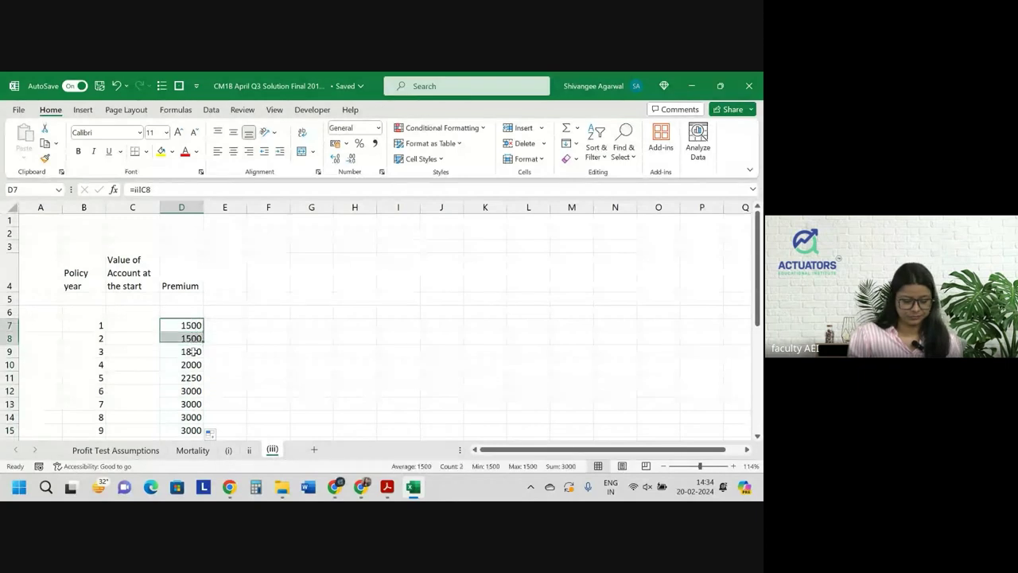
{"action": "left_click", "coordinate": [195, 151]}
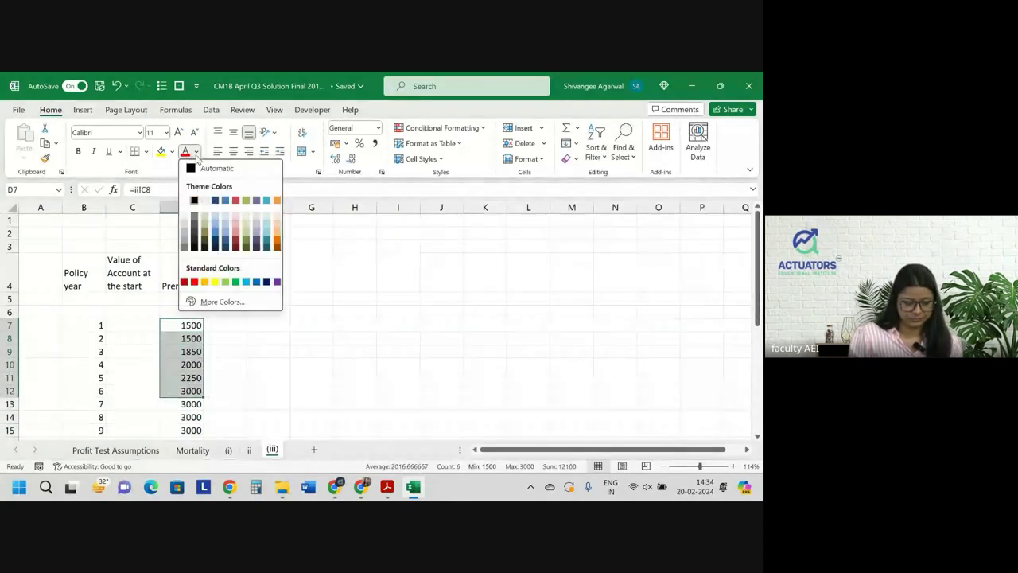
{"action": "left_click", "coordinate": [215, 229]}
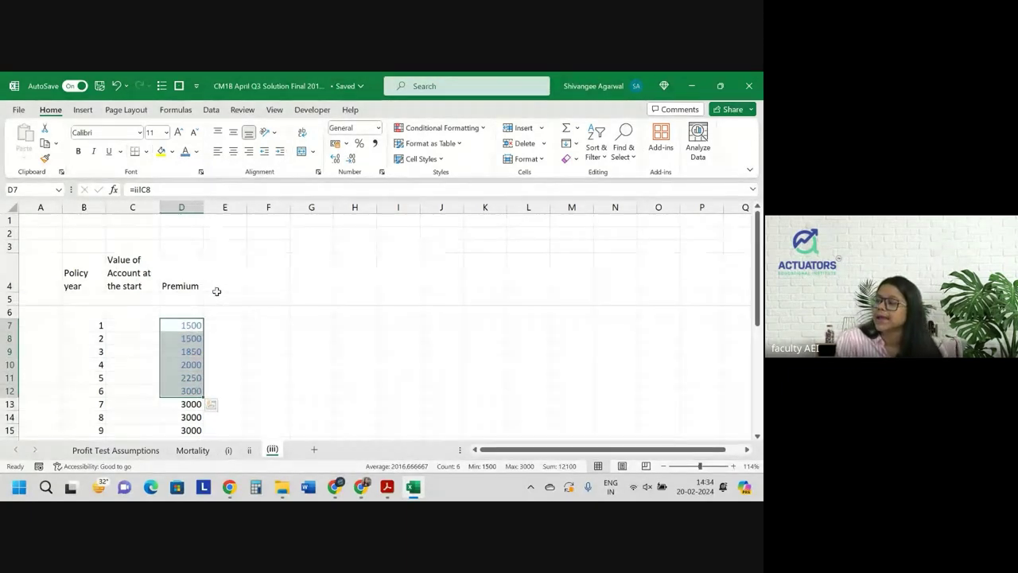
{"action": "left_click", "coordinate": [217, 291]}
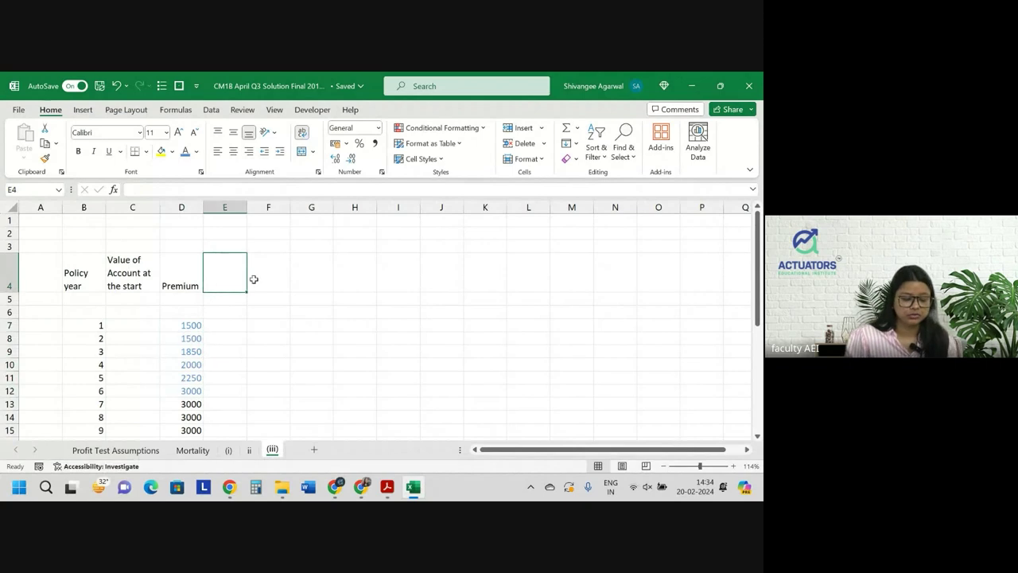
Enter the heading Interest in E4
{"action": "type", "text": "Iny"}
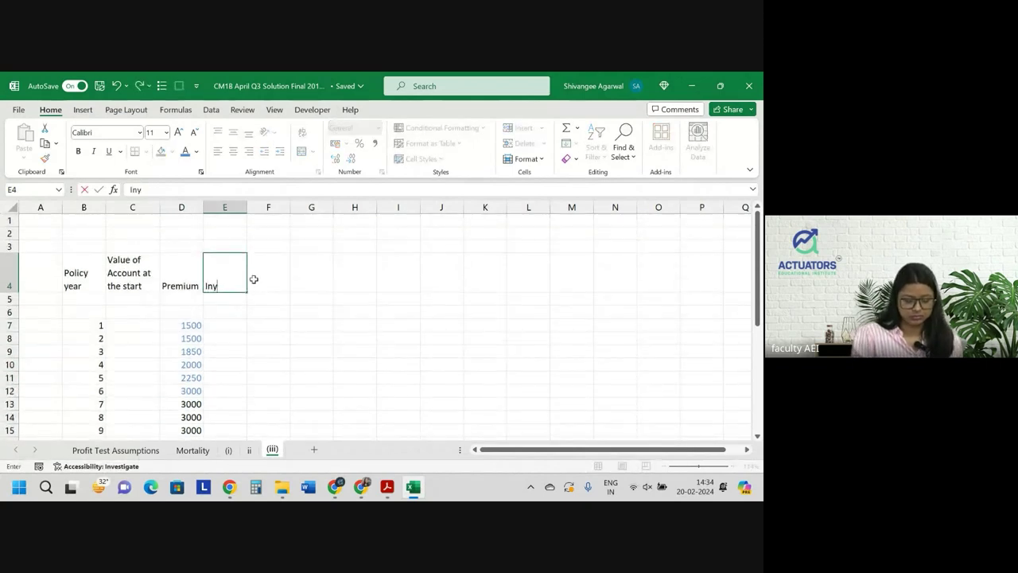
{"action": "key", "text": "BackSpace"}
{"action": "type", "text": "tere"}
{"action": "key", "text": "Return"}
{"action": "key", "text": "Return"}
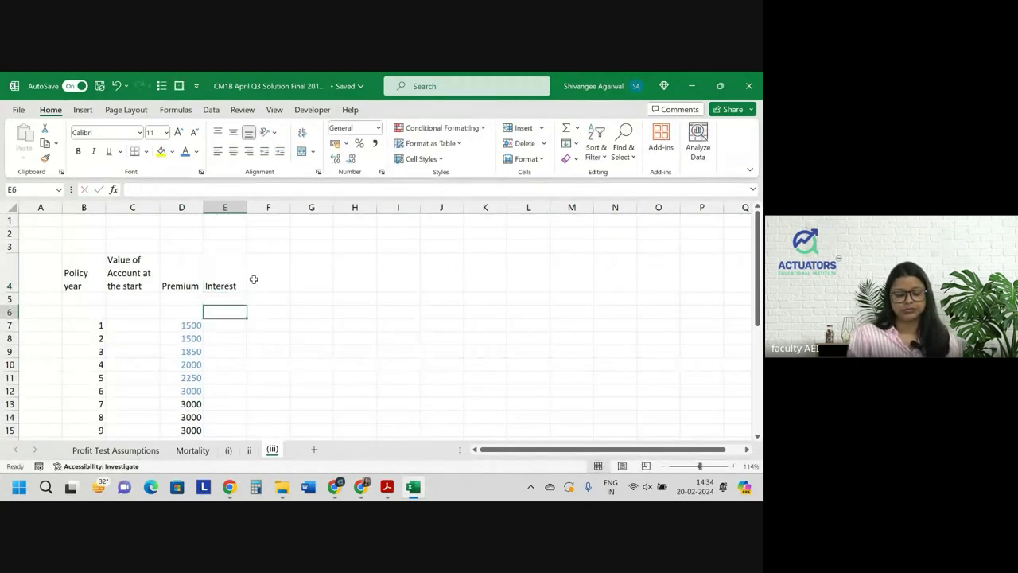
{"action": "key", "text": "Return"}
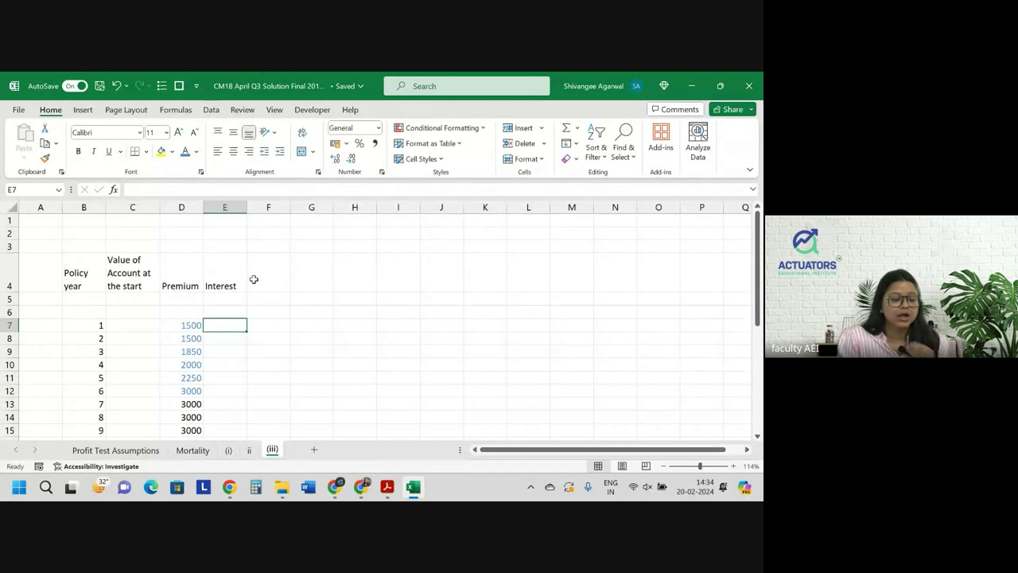
Label D3 'Rate' and put a yellow-highlighted 2% rate in E3
{"action": "left_click", "coordinate": [188, 245]}
{"action": "type", "text": "Rate"}
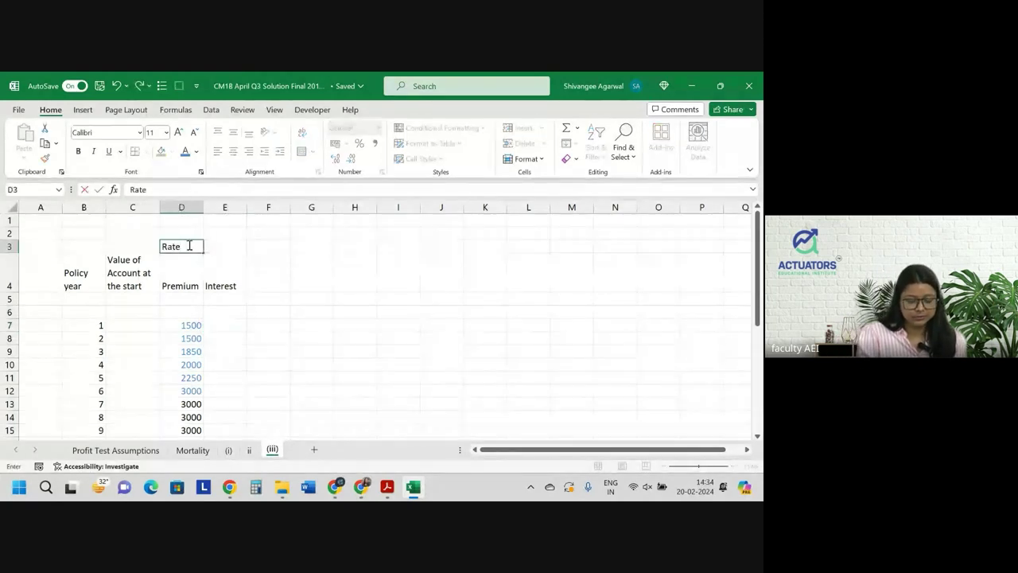
{"action": "key", "text": "Tab"}
{"action": "type", "text": "2%"}
{"action": "key", "text": "Return"}
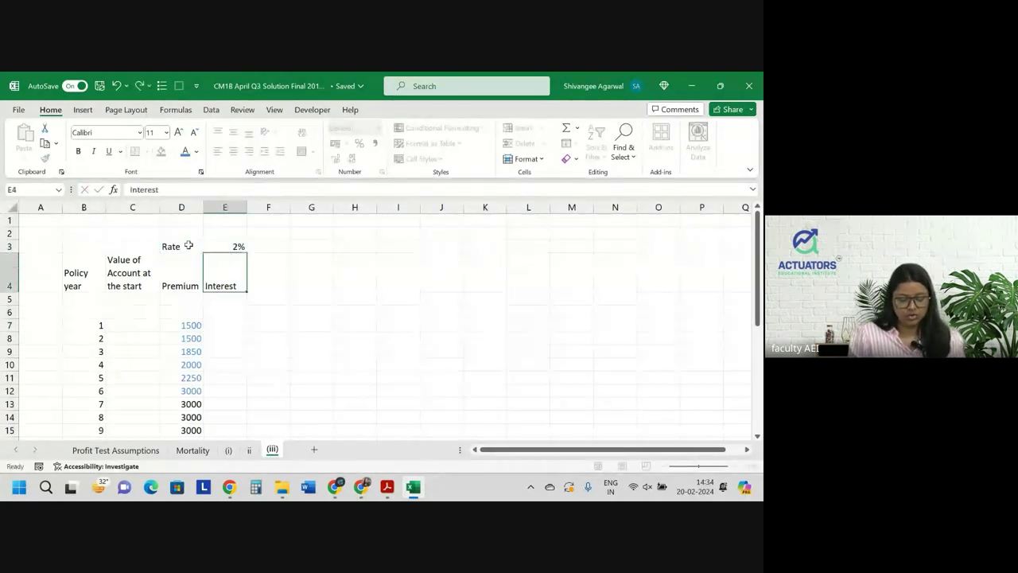
{"action": "key", "text": "Up"}
{"action": "left_click", "coordinate": [160, 151]}
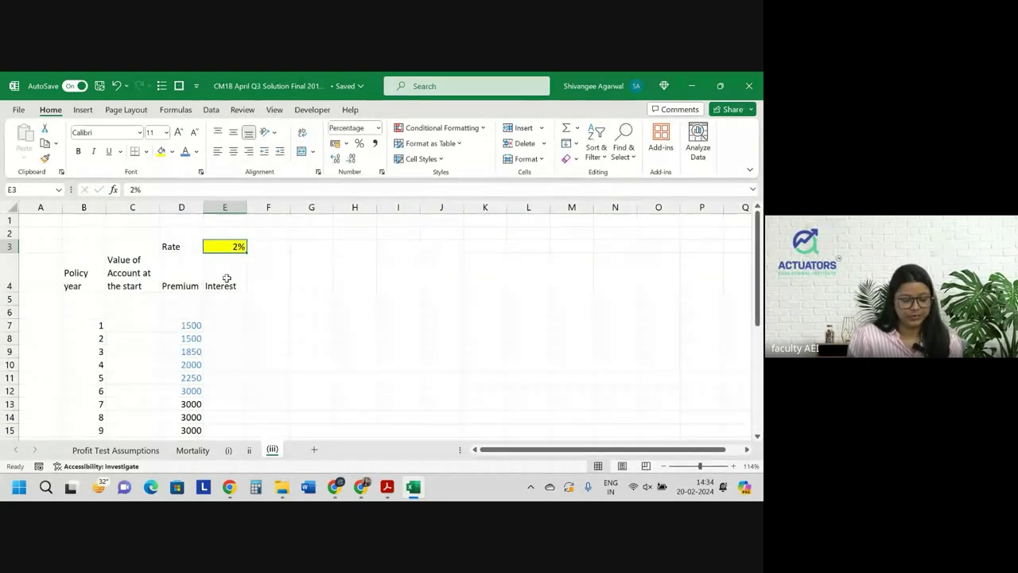
{"action": "left_click", "coordinate": [235, 328]}
{"action": "type", "text": "="}
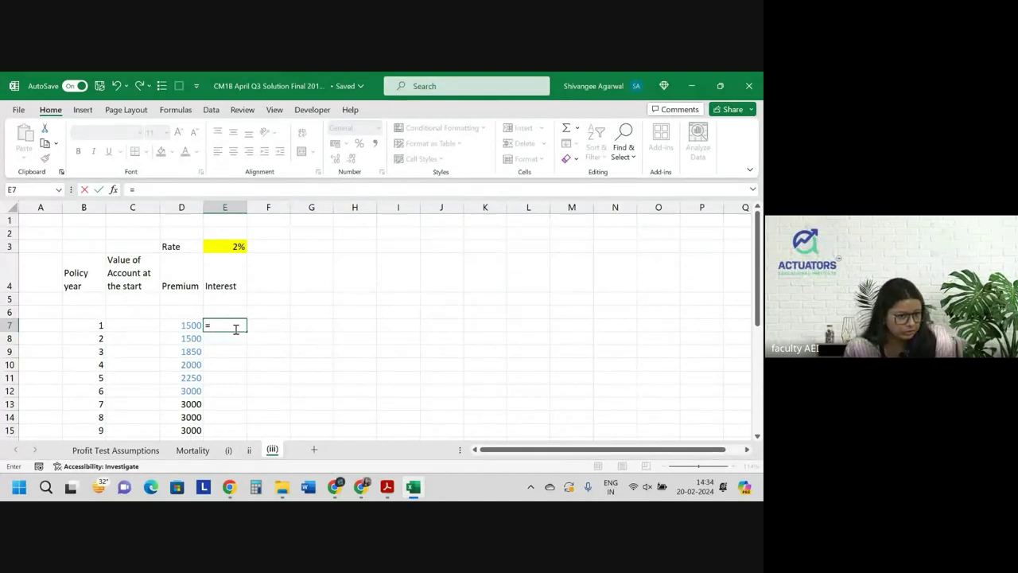
Enter =SUM(C7:D7)*$E$3 in E7 for year-1 interest of 30
{"action": "left_click", "coordinate": [192, 322]}
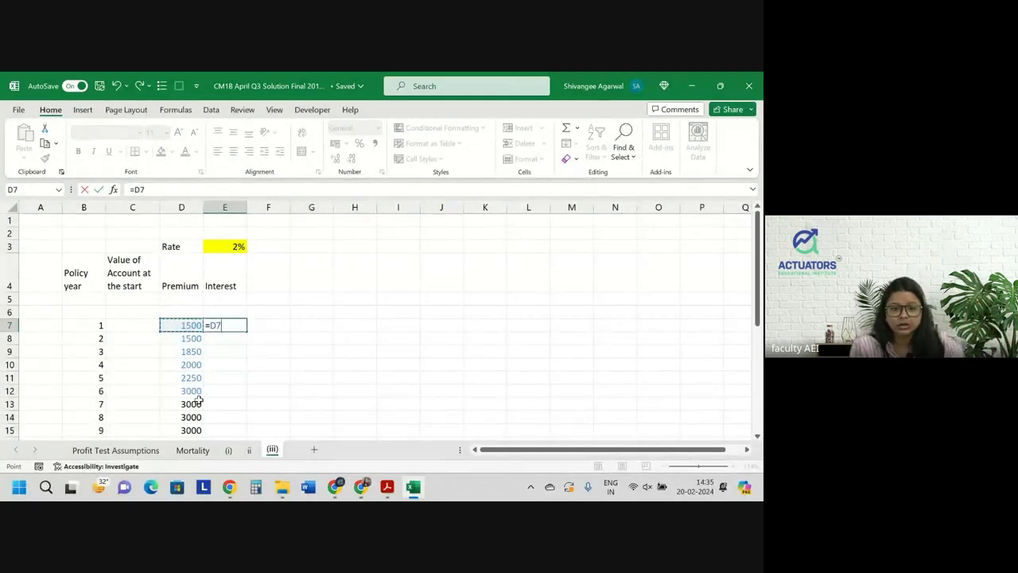
{"action": "key", "text": "BackSpace"}
{"action": "key", "text": "BackSpace"}
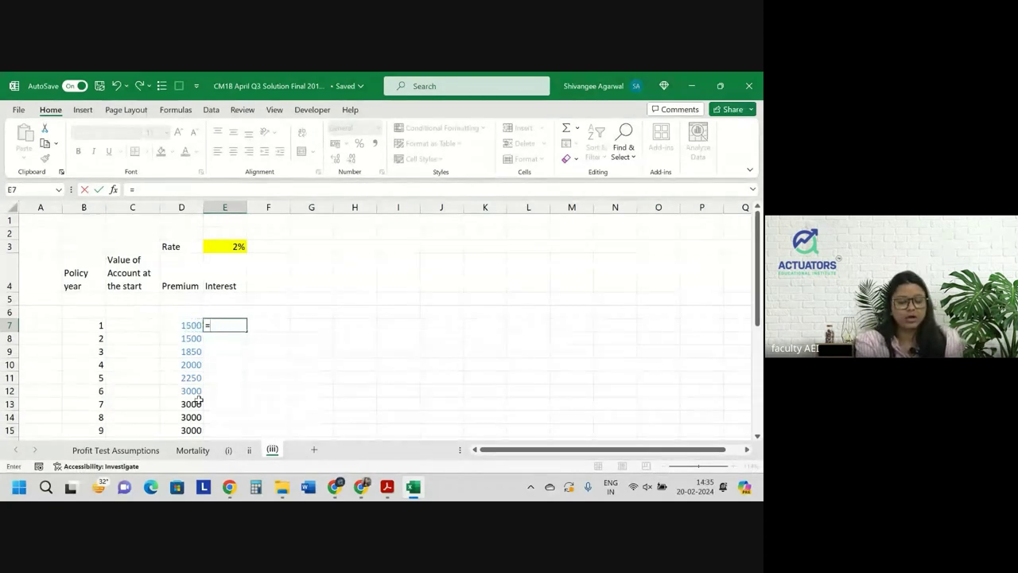
{"action": "type", "text": "sum("}
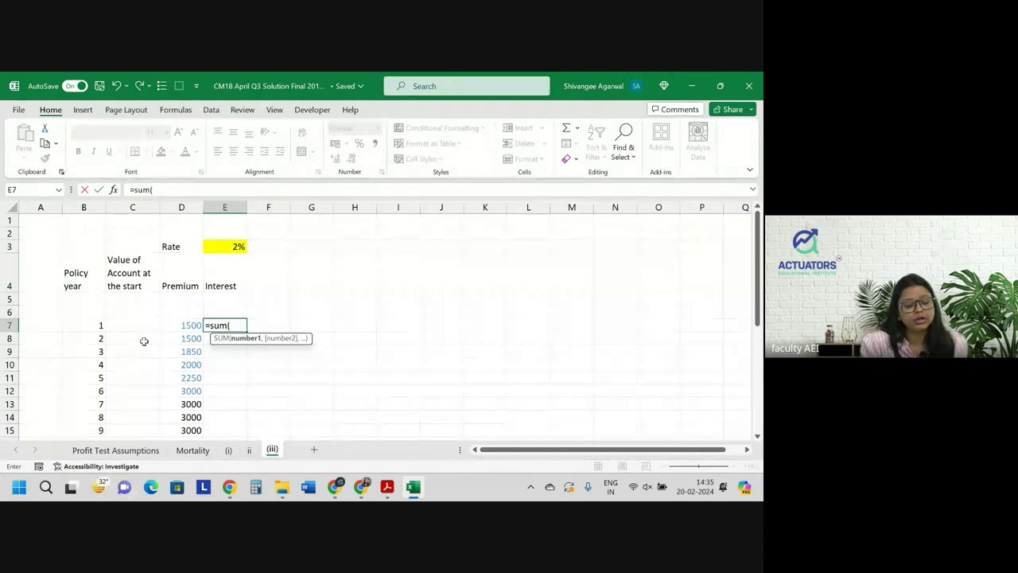
{"action": "left_click_drag", "start_coordinate": [143, 325], "coordinate": [171, 323]}
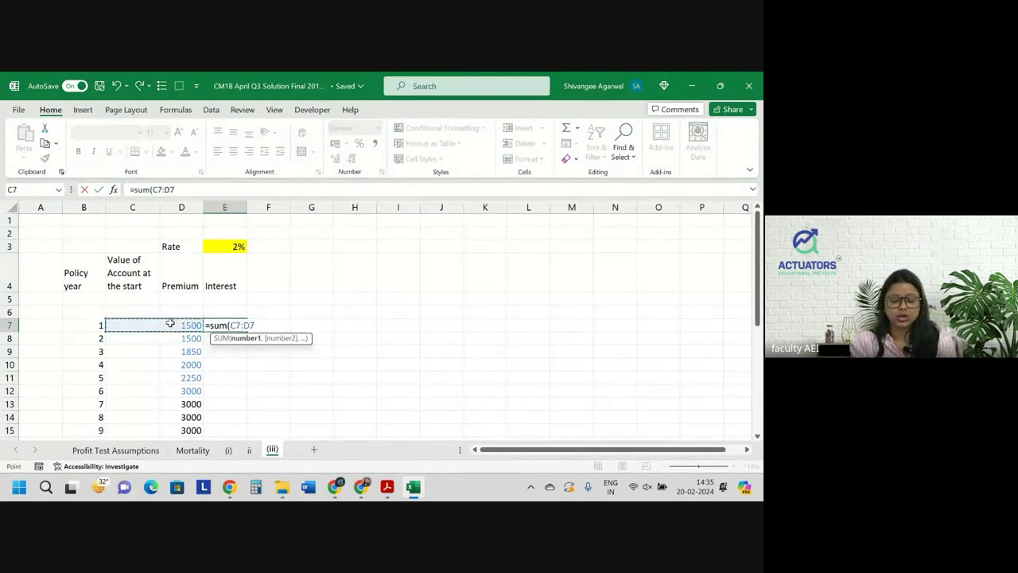
{"action": "type", "text": ")*"}
{"action": "left_click", "coordinate": [238, 246]}
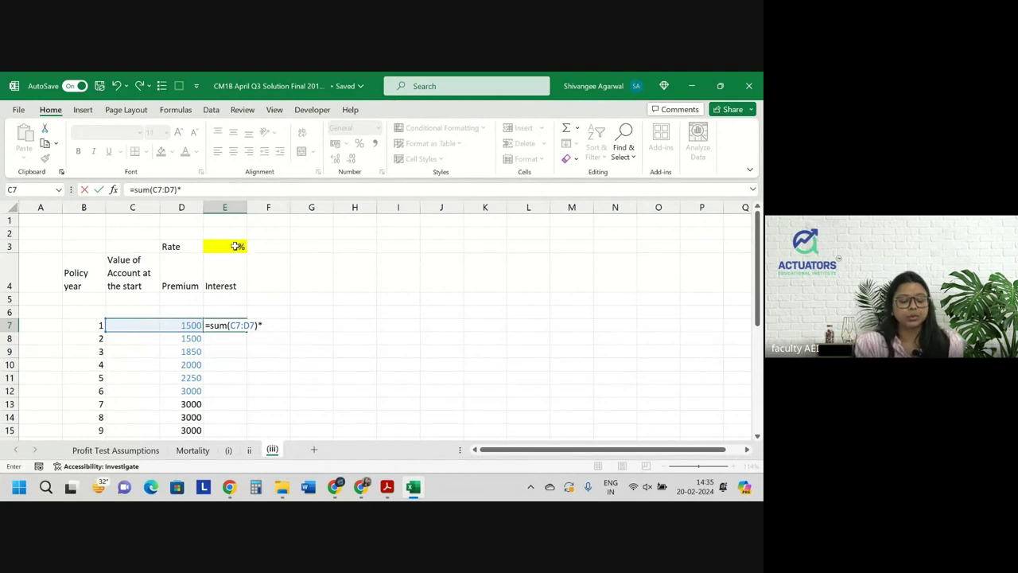
{"action": "key", "text": "F4"}
{"action": "key", "text": "Return"}
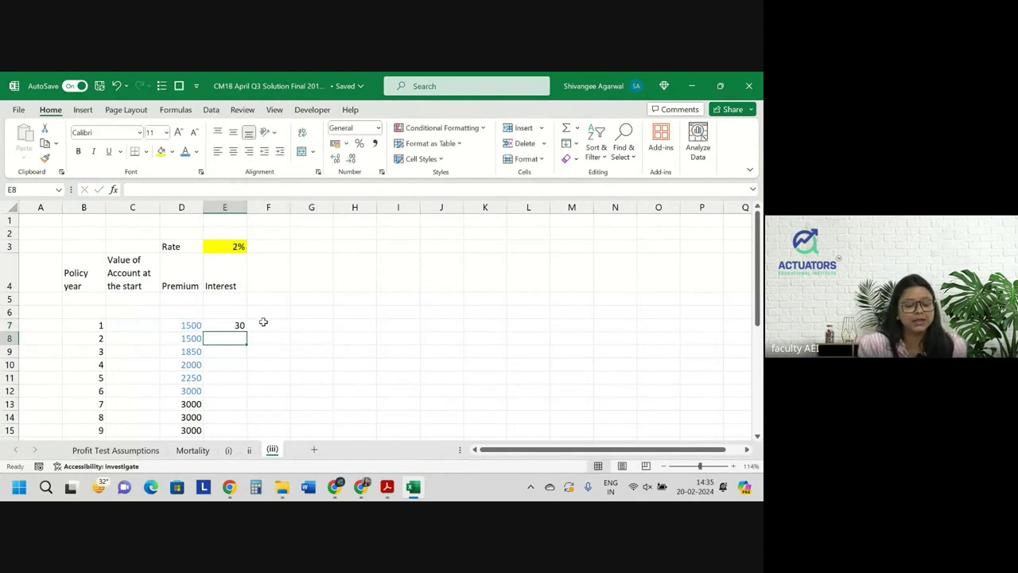
Copy the 'Value of Account at the start' heading from C4 into F4
{"action": "left_click", "coordinate": [147, 269]}
{"action": "key", "text": "ctrl+c"}
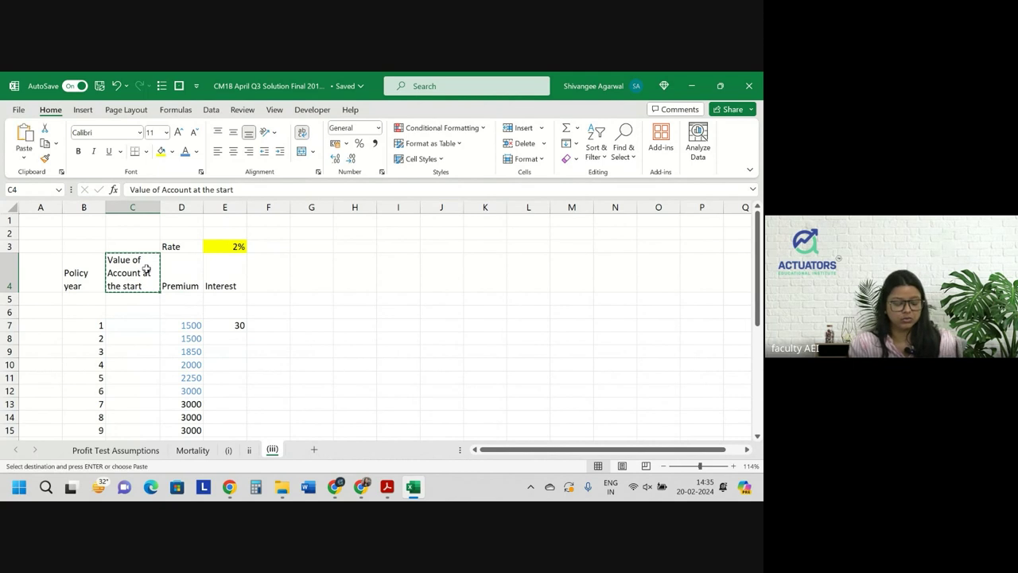
{"action": "key", "text": "Right"}
{"action": "key", "text": "Right"}
{"action": "key", "text": "Right"}
{"action": "key", "text": "ctrl+v"}
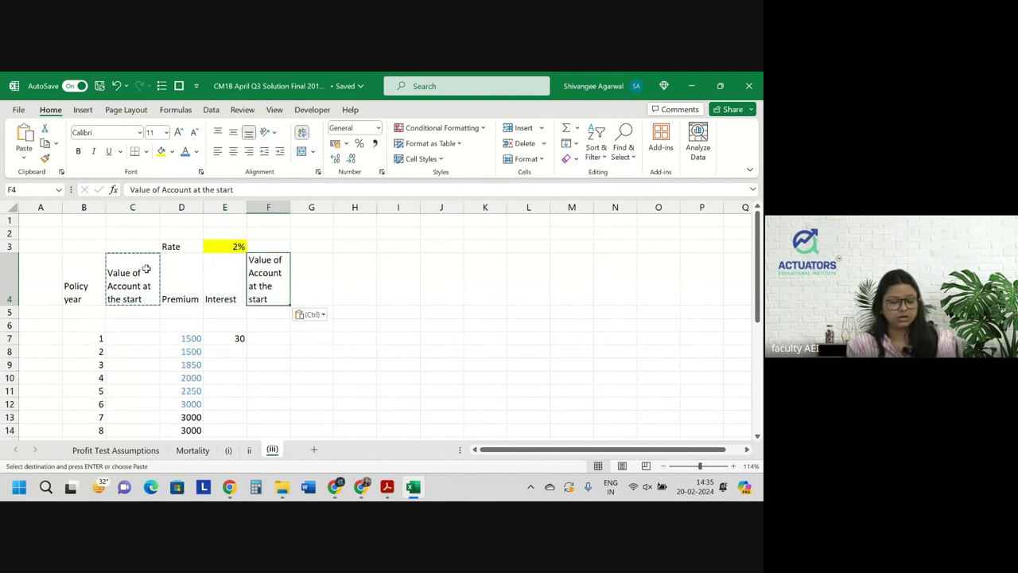
{"action": "key", "text": "F3"}
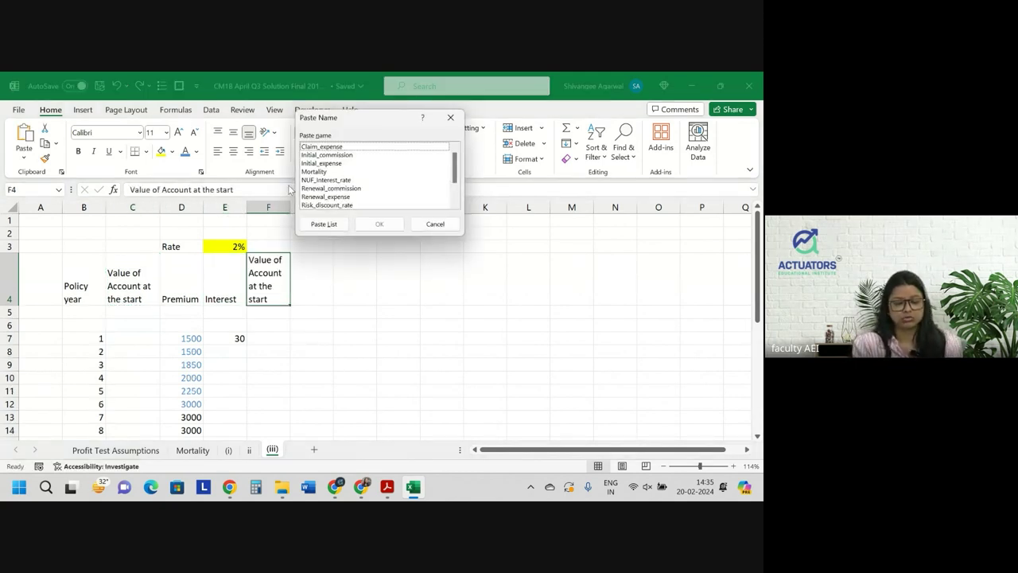
Change the F4 heading to 'Value of Account at the end' and widen column F slightly
{"action": "left_click", "coordinate": [445, 223]}
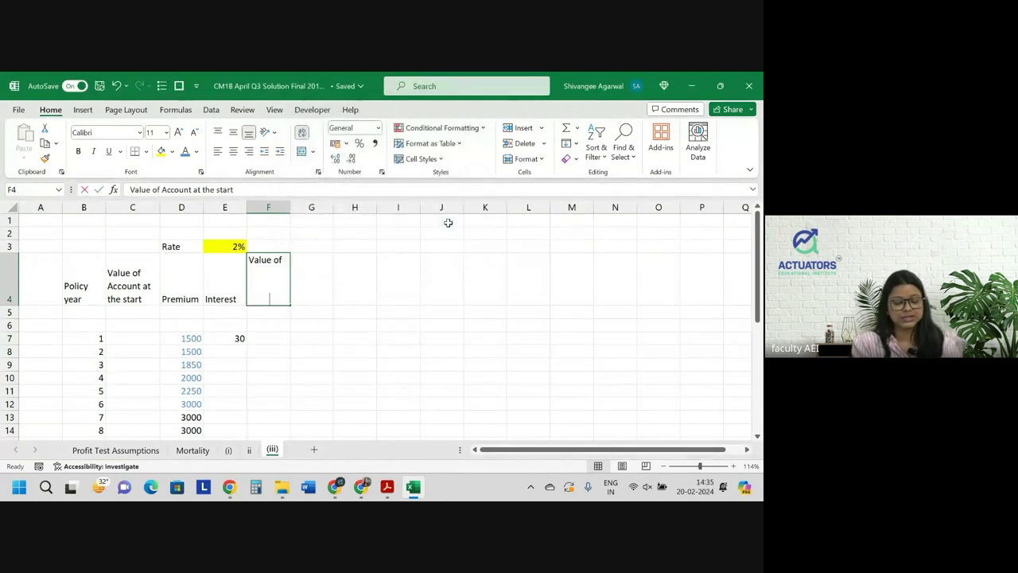
{"action": "key", "text": "BackSpace"}
{"action": "key", "text": "BackSpace"}
{"action": "key", "text": "BackSpace"}
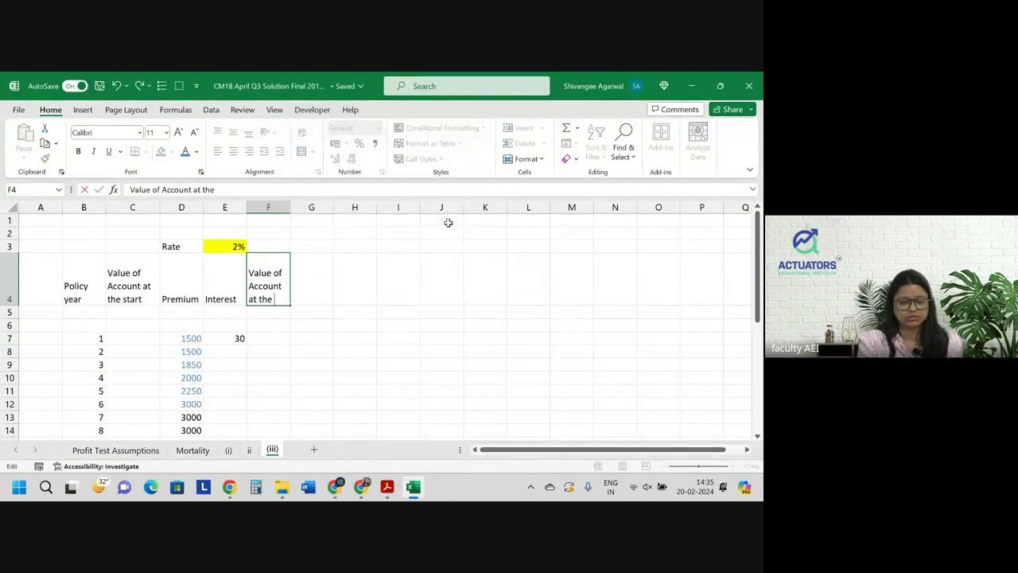
{"action": "type", "text": "end"}
{"action": "key", "text": "Return"}
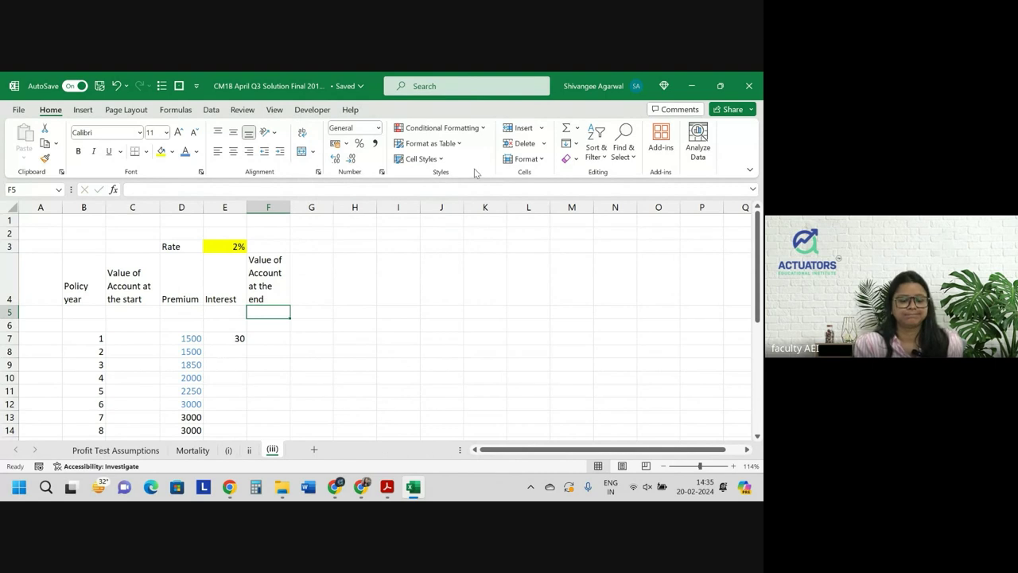
{"action": "left_click_drag", "start_coordinate": [290, 205], "coordinate": [299, 206]}
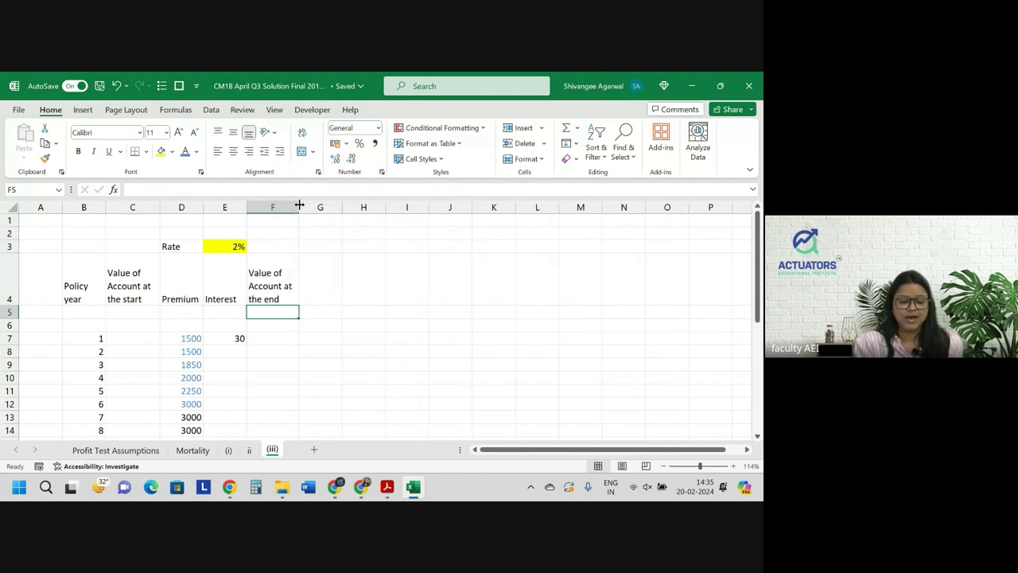
{"action": "key", "text": "Down"}
{"action": "key", "text": "Down"}
{"action": "type", "text": "="}
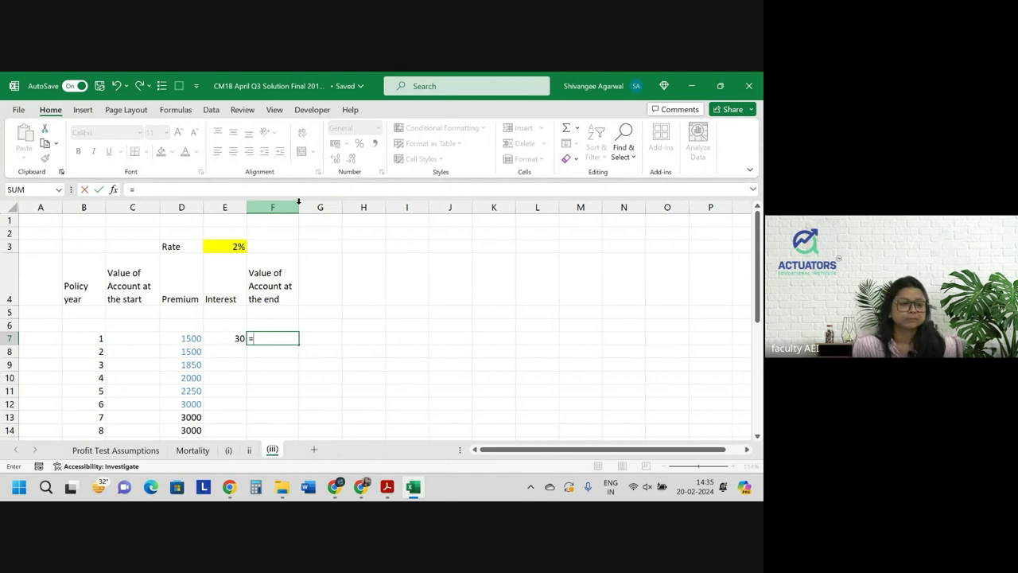
Enter =SUM(C7:E7) in F7 for the year-1 end value of 1530
{"action": "type", "text": "sum"}
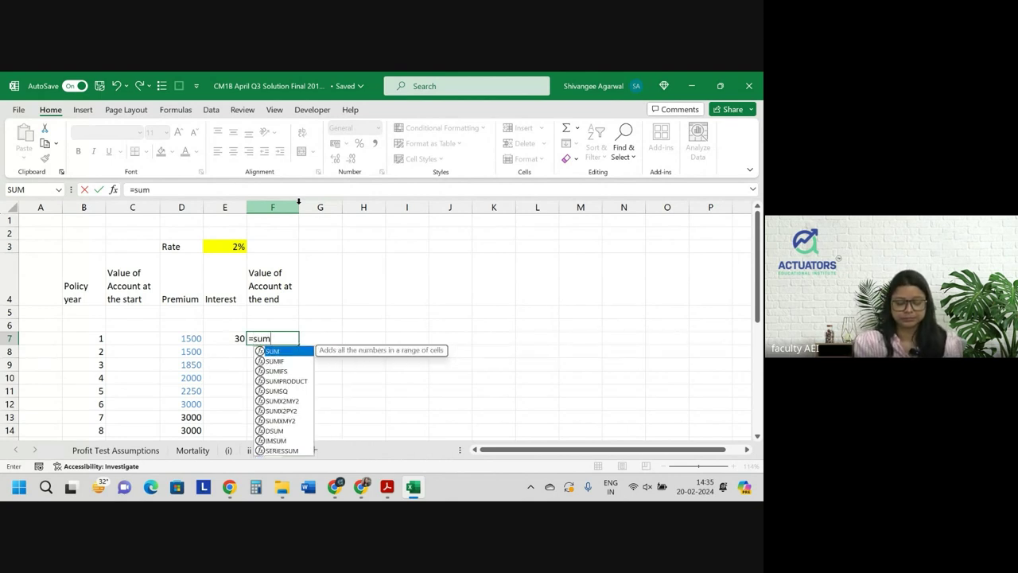
{"action": "type", "text": "("}
{"action": "key", "text": "Left"}
{"action": "key", "text": "Left"}
{"action": "key", "text": "Left"}
{"action": "key", "text": "shift+Right"}
{"action": "key", "text": "shift+Right"}
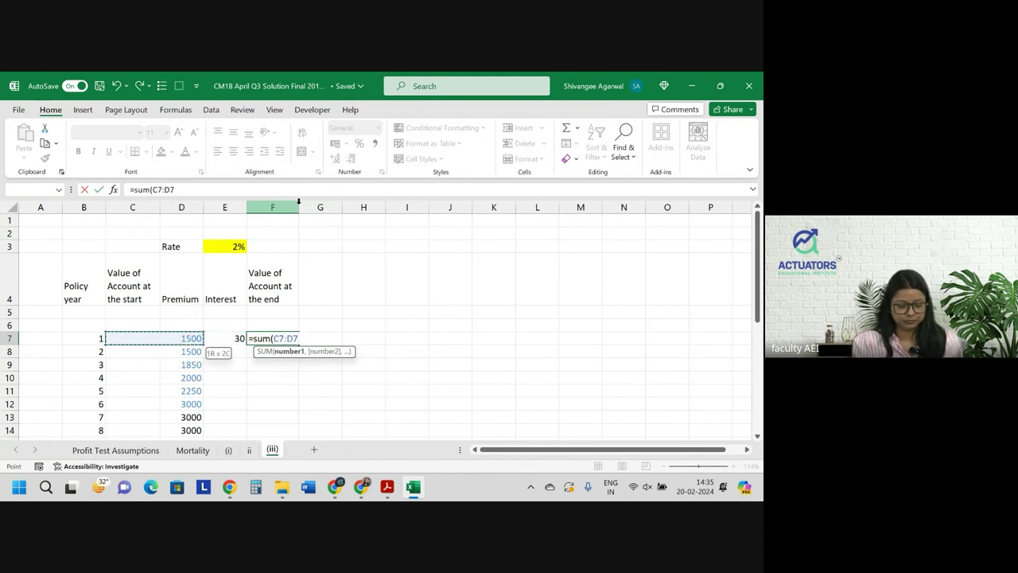
{"action": "key", "text": "shift+Right"}
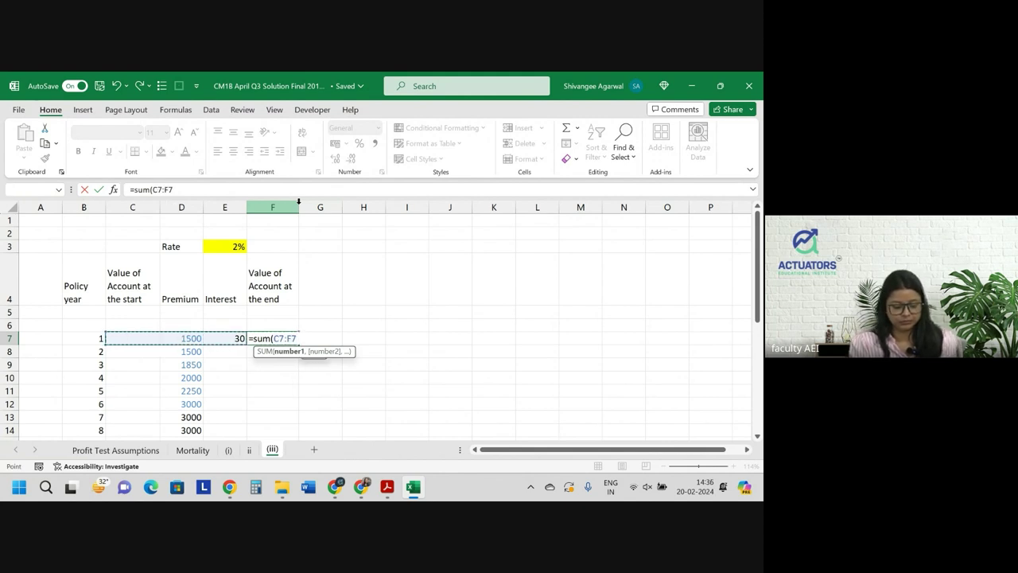
{"action": "key", "text": "shift+Left"}
{"action": "type", "text": ")"}
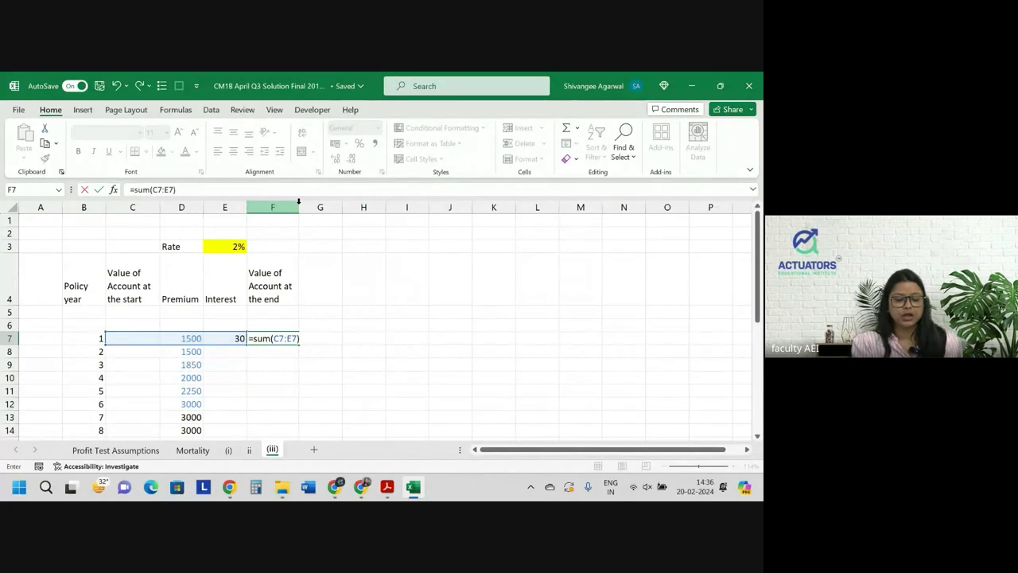
{"action": "key", "text": "Return"}
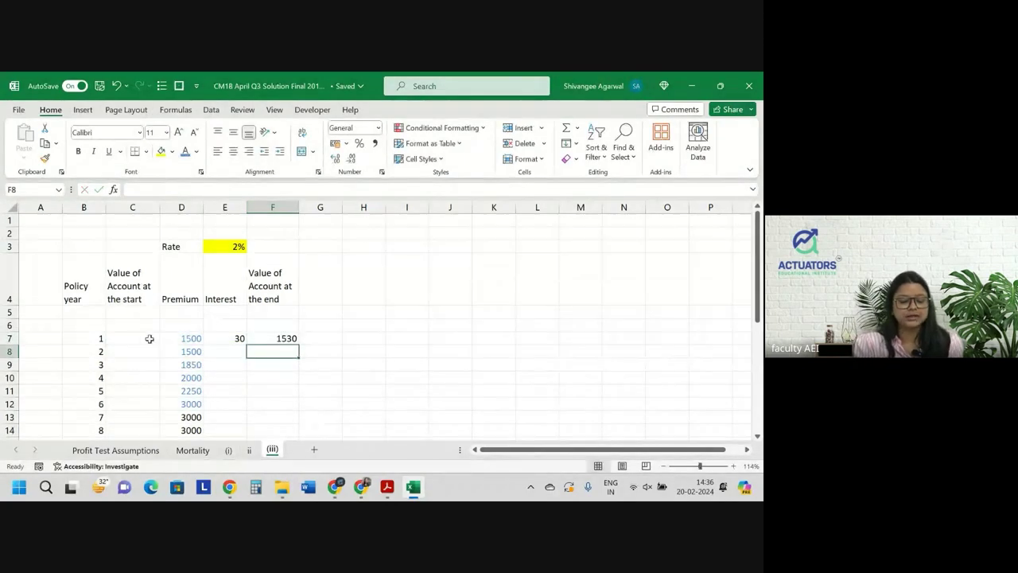
Check the year-1 values and redo E7's interest formula as =D7*E3
{"action": "left_click_drag", "start_coordinate": [148, 338], "coordinate": [277, 338]}
{"action": "left_click", "coordinate": [277, 338]}
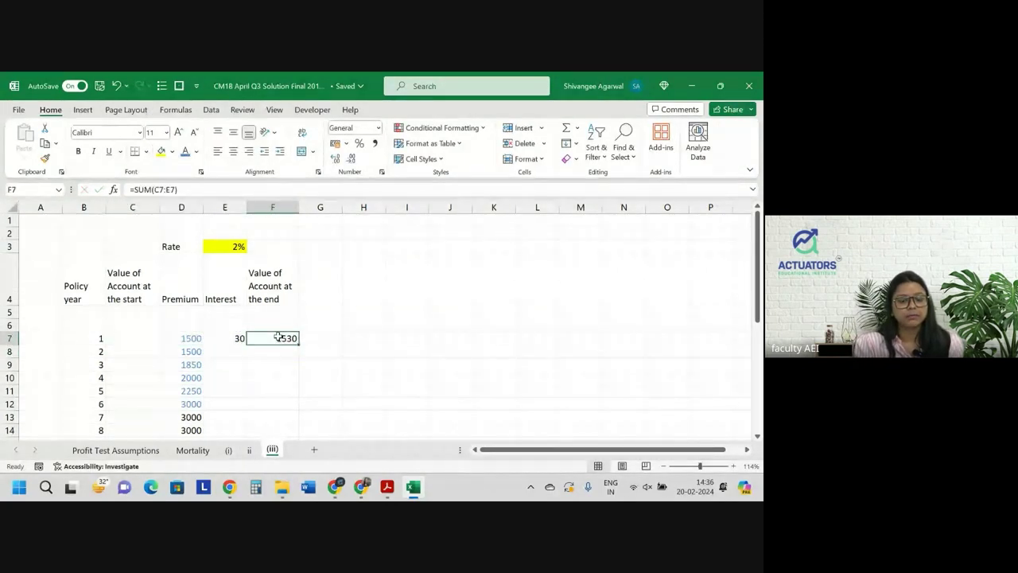
{"action": "left_click", "coordinate": [188, 338]}
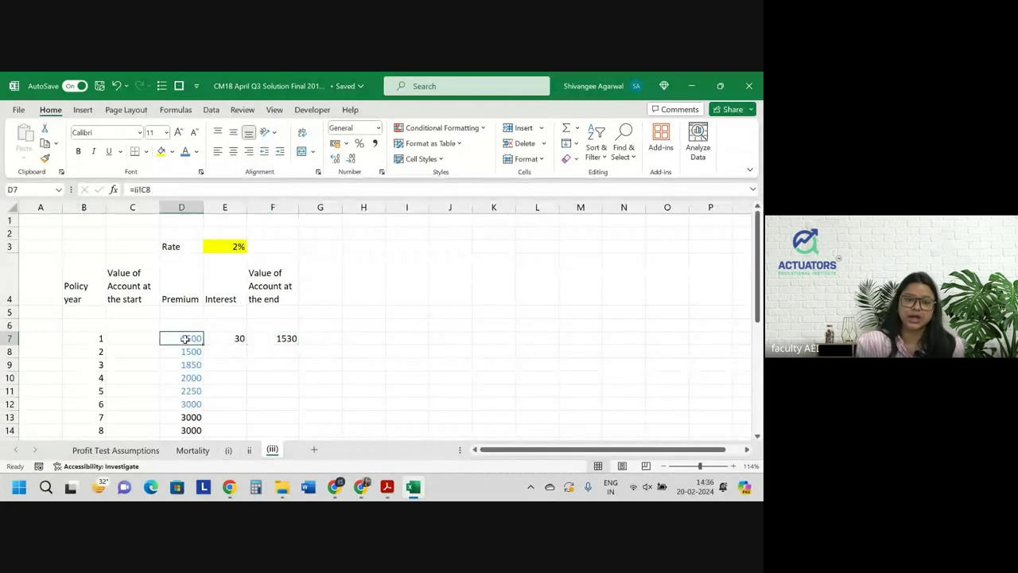
{"action": "left_click", "coordinate": [271, 338]}
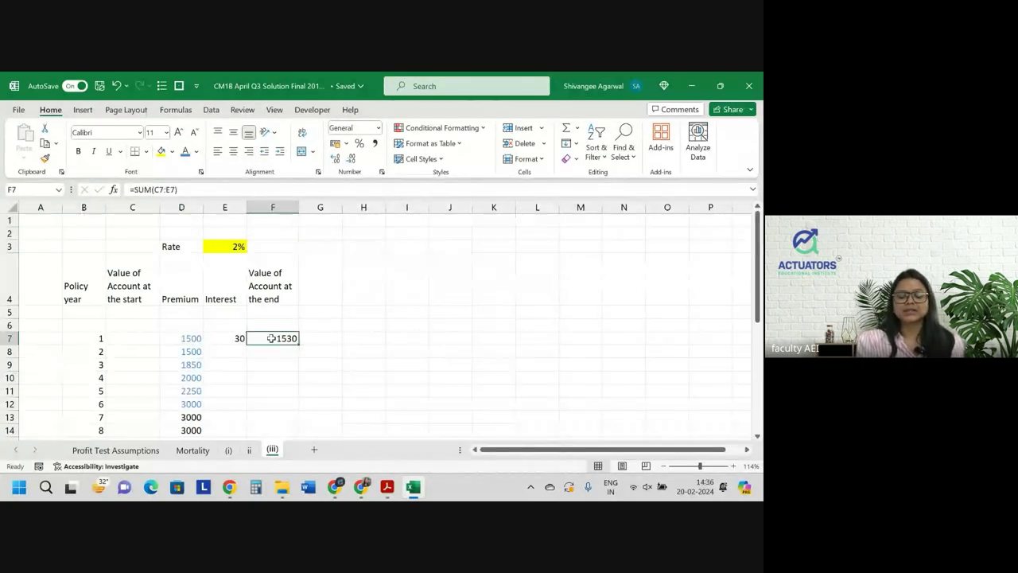
{"action": "left_click", "coordinate": [234, 338]}
{"action": "key", "text": "ctrl+z"}
{"action": "key", "text": "ctrl+z"}
{"action": "type", "text": "="}
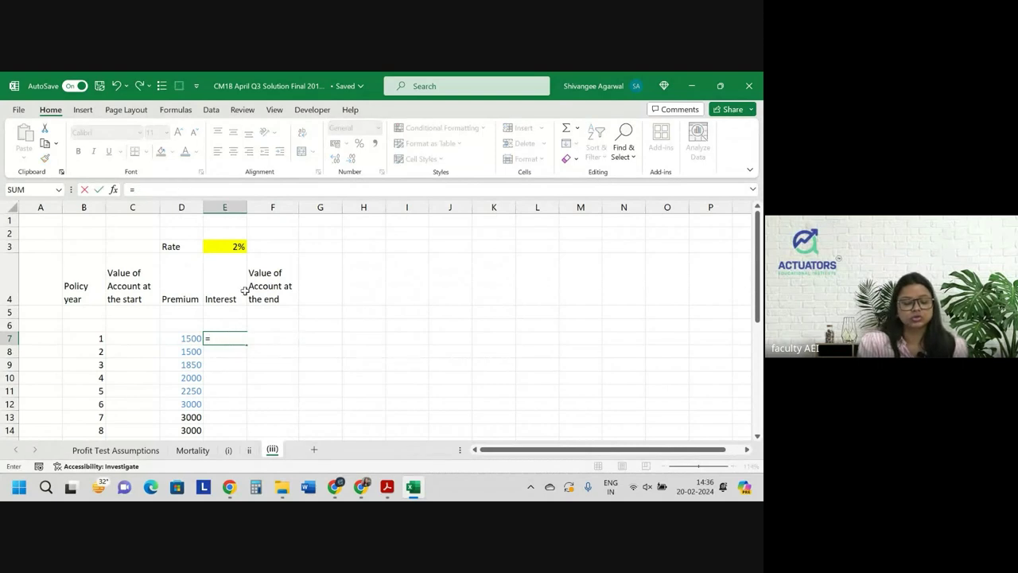
{"action": "left_click", "coordinate": [170, 339]}
{"action": "type", "text": "*"}
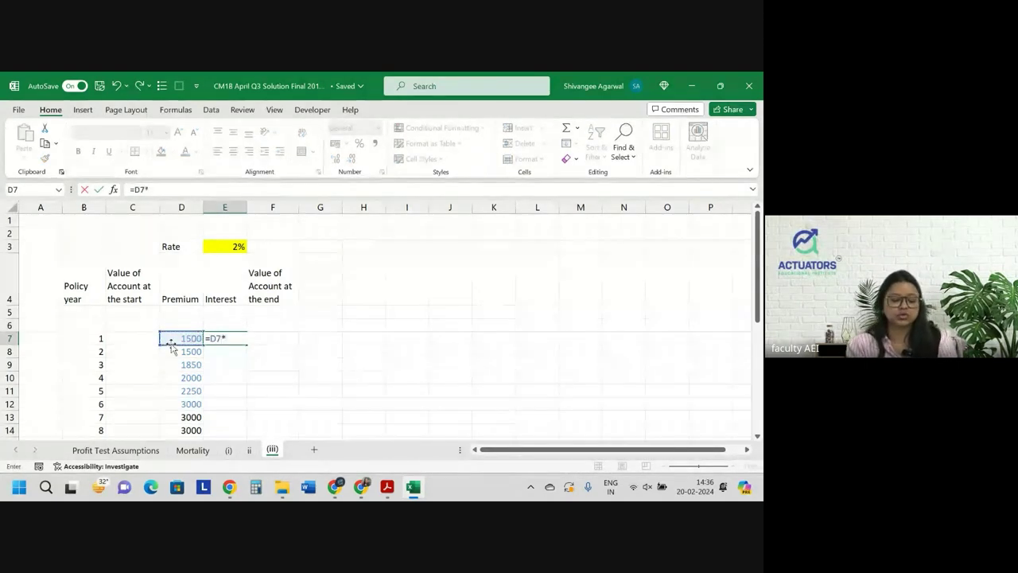
{"action": "left_click", "coordinate": [227, 247]}
{"action": "key", "text": "Return"}
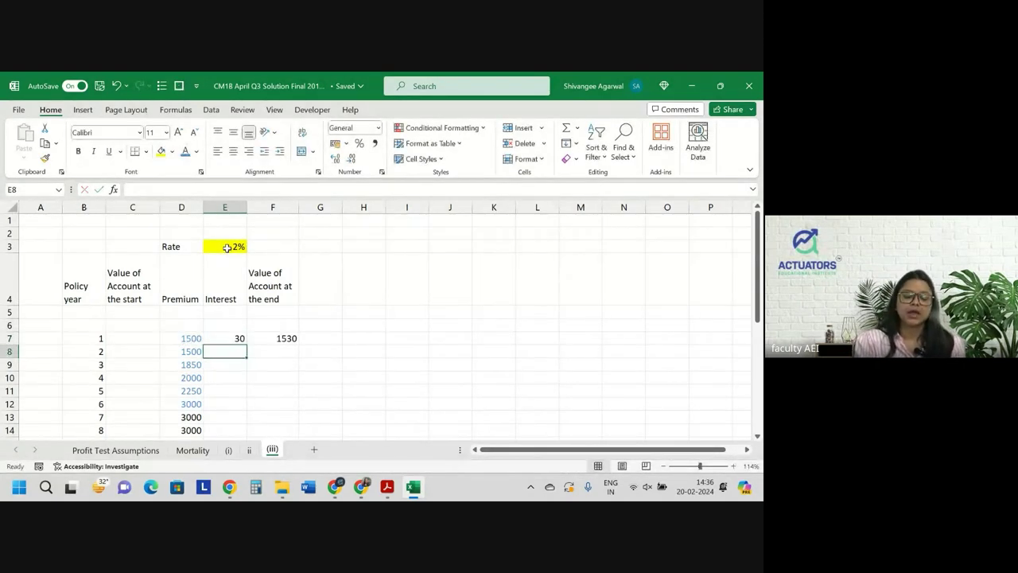
{"action": "left_click", "coordinate": [283, 340]}
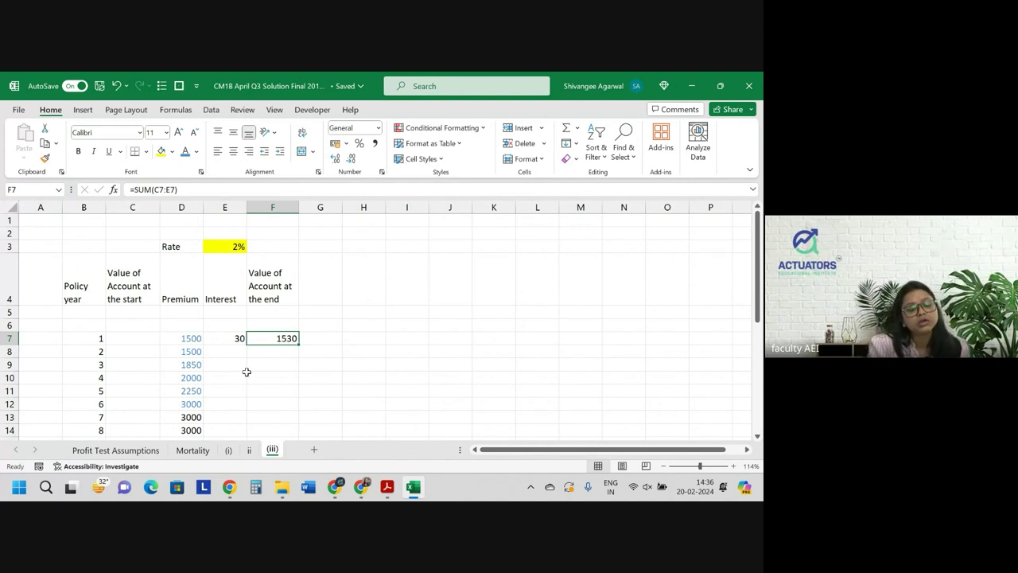
{"action": "left_click", "coordinate": [165, 350]}
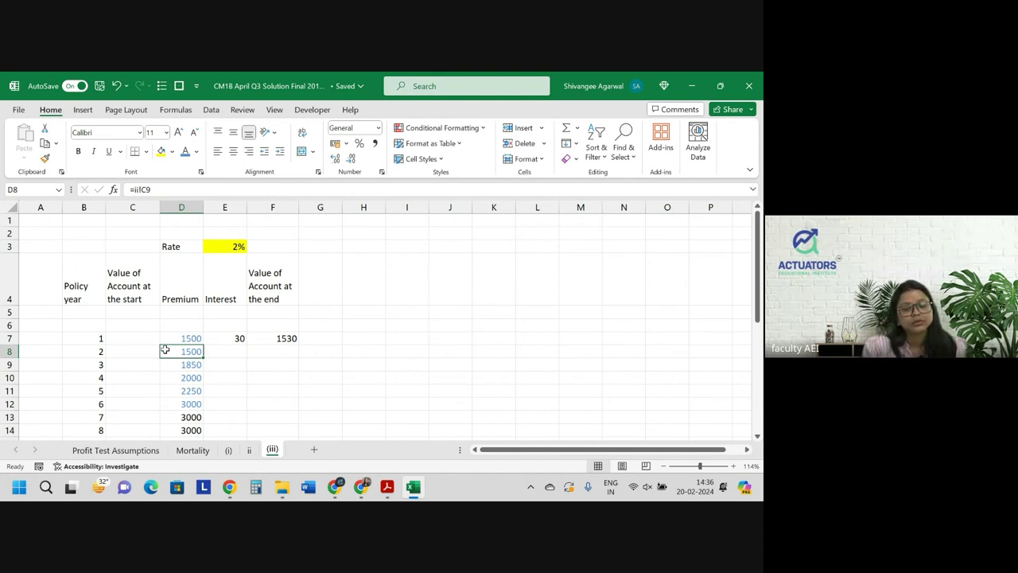
Set year 2's start value in C8 to =F7, carrying over 1530
{"action": "left_click", "coordinate": [136, 353]}
{"action": "type", "text": "="}
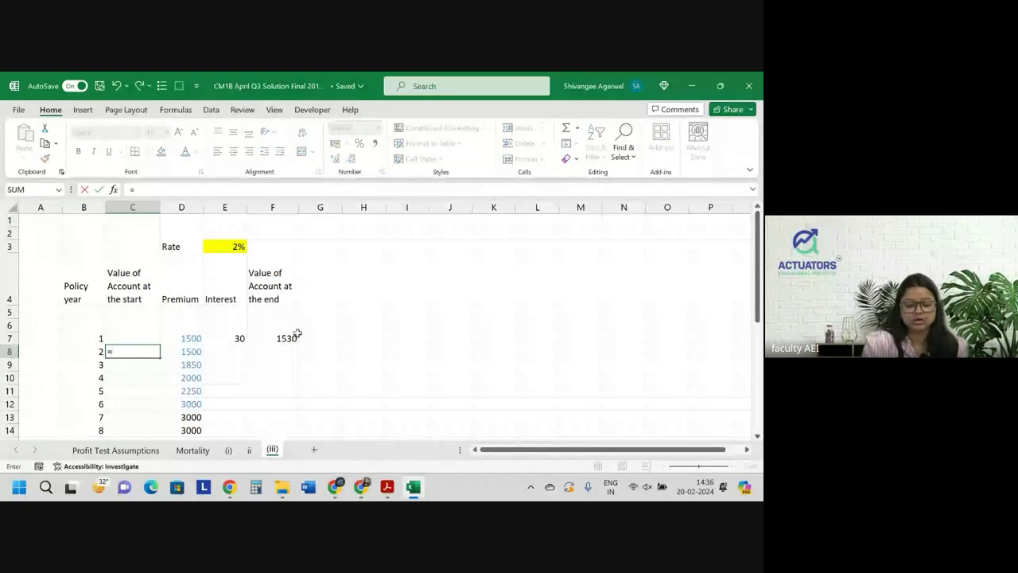
{"action": "left_click", "coordinate": [274, 338]}
{"action": "key", "text": "Return"}
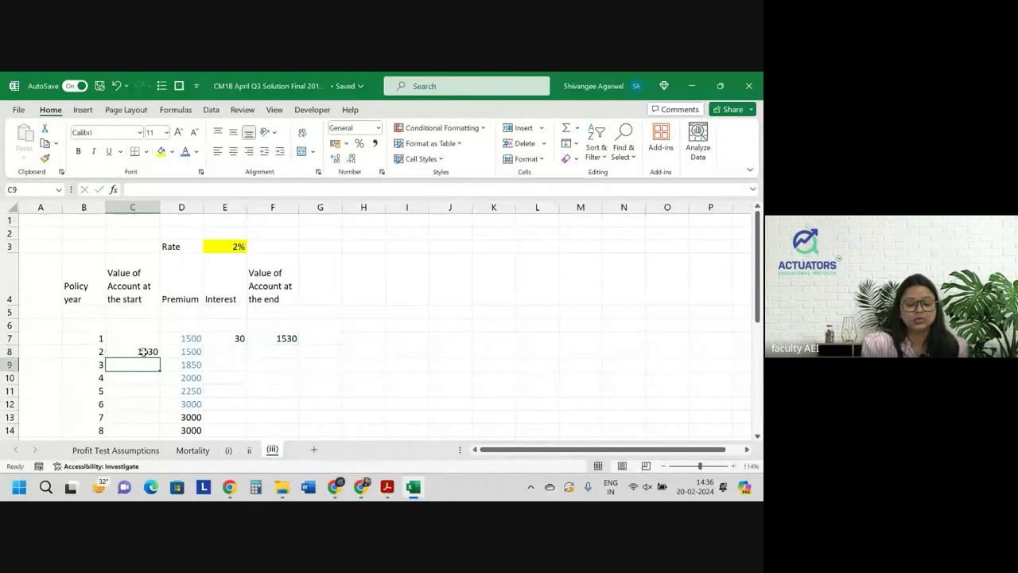
Enter =SUM(C8:D8)*$E$3 in E8 for year-2 interest of 60.6
{"action": "left_click_drag", "start_coordinate": [143, 352], "coordinate": [180, 351]}
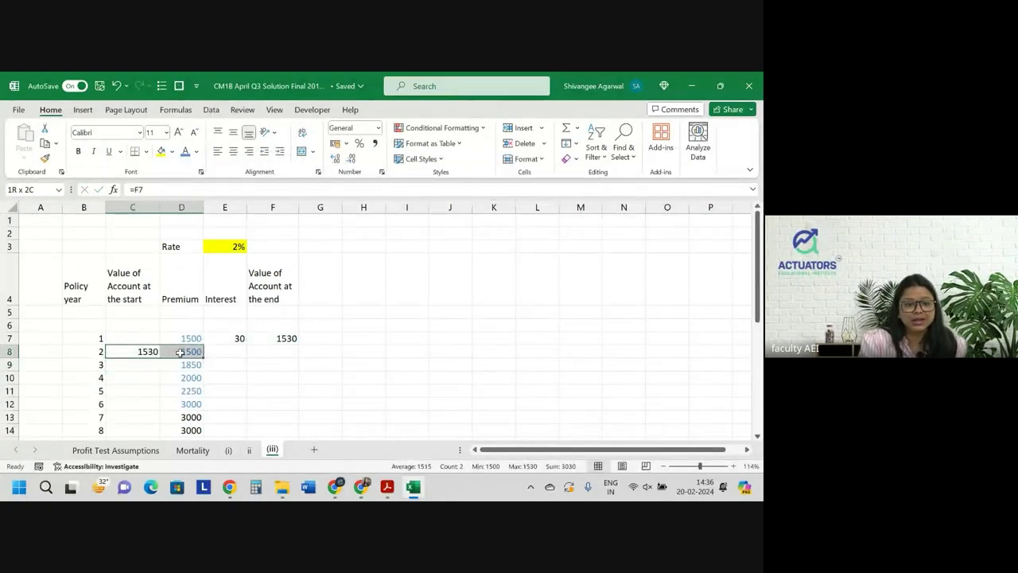
{"action": "left_click", "coordinate": [221, 353]}
{"action": "type", "text": "="}
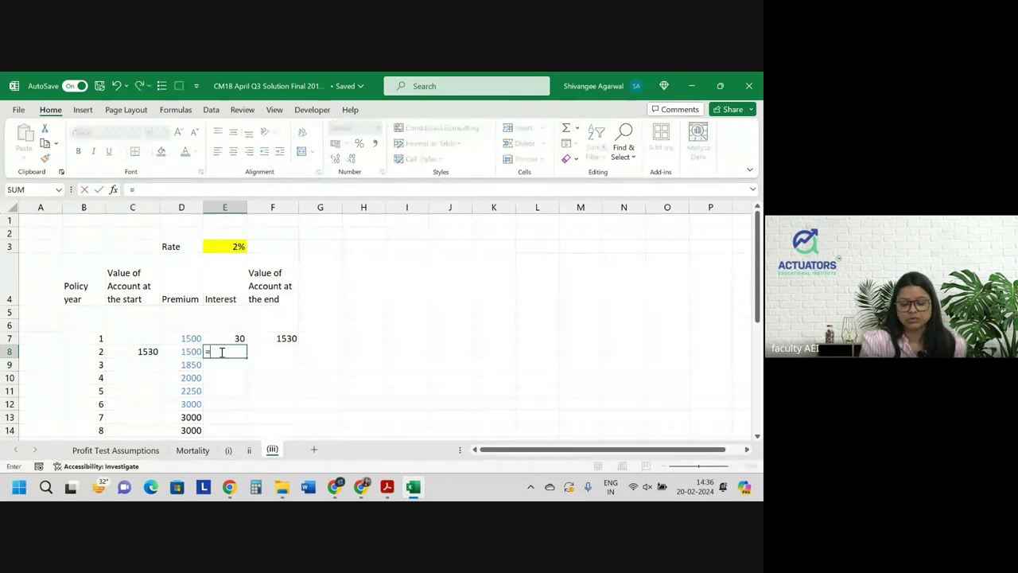
{"action": "type", "text": "sum("}
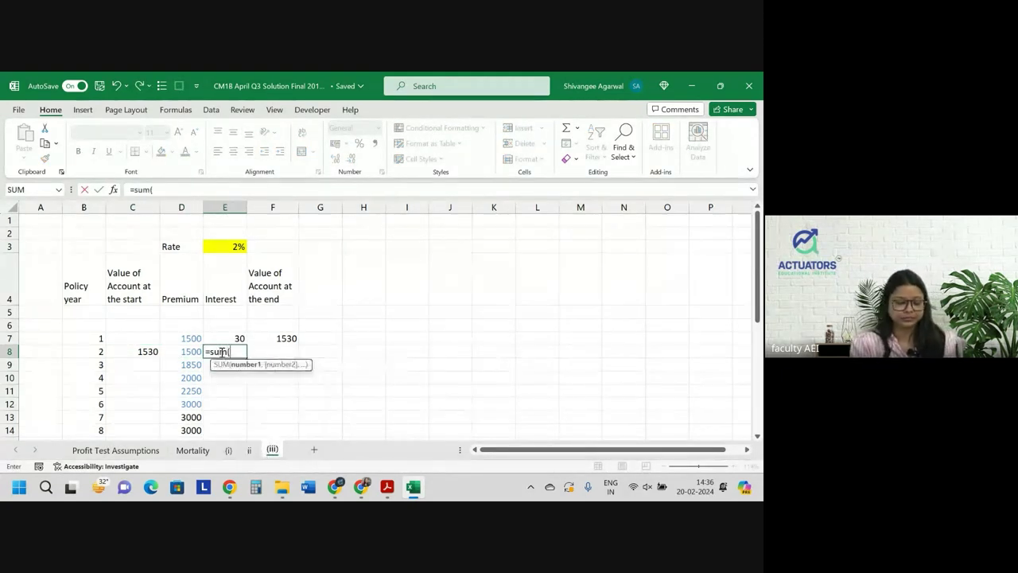
{"action": "key", "text": "Left"}
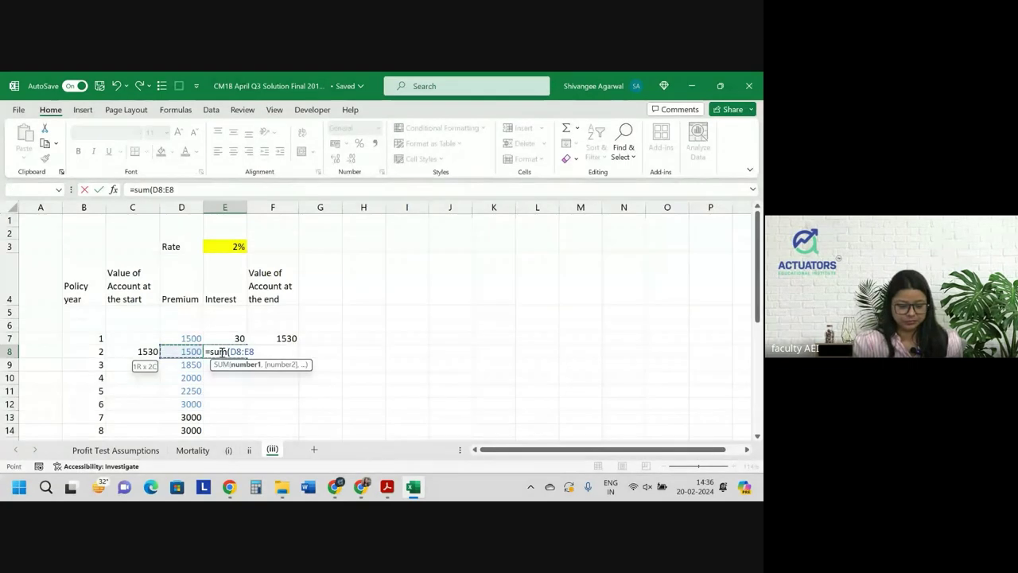
{"action": "key", "text": "shift+Left"}
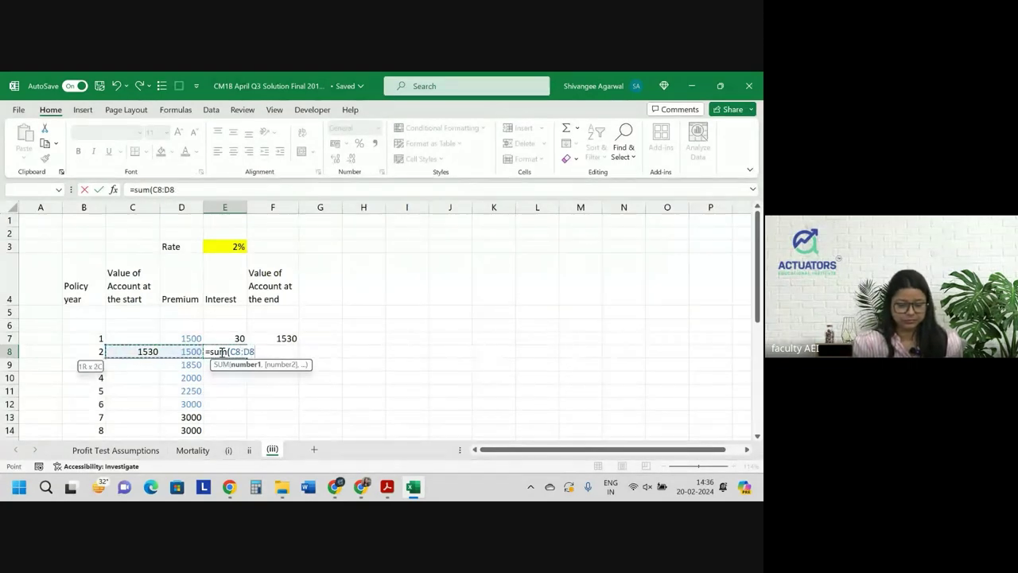
{"action": "type", "text": ")*"}
{"action": "key", "text": "Up"}
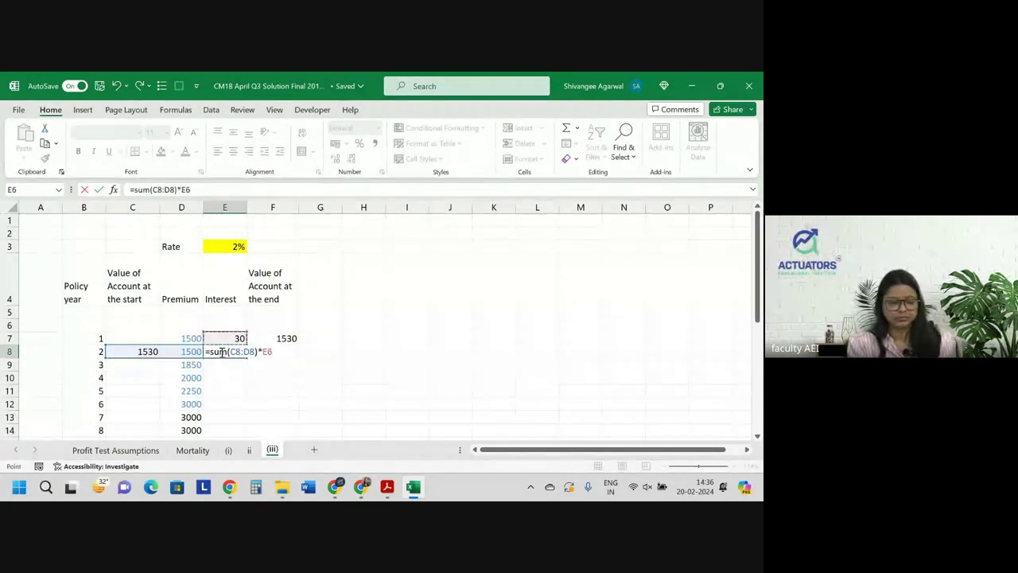
{"action": "key", "text": "Up"}
{"action": "key", "text": "Up"}
{"action": "key", "text": "Up"}
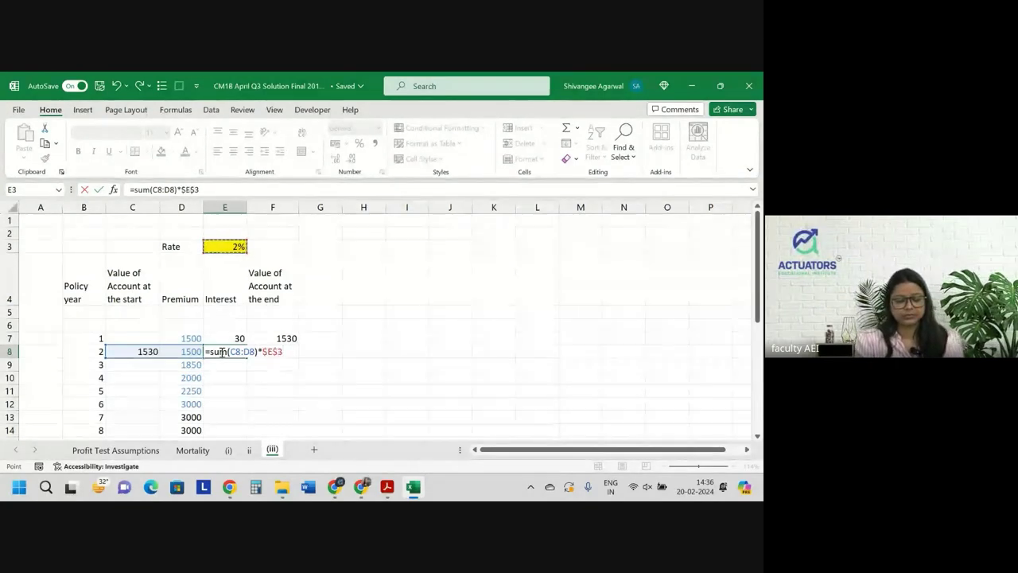
{"action": "key", "text": "Return"}
{"action": "left_click", "coordinate": [221, 351]}
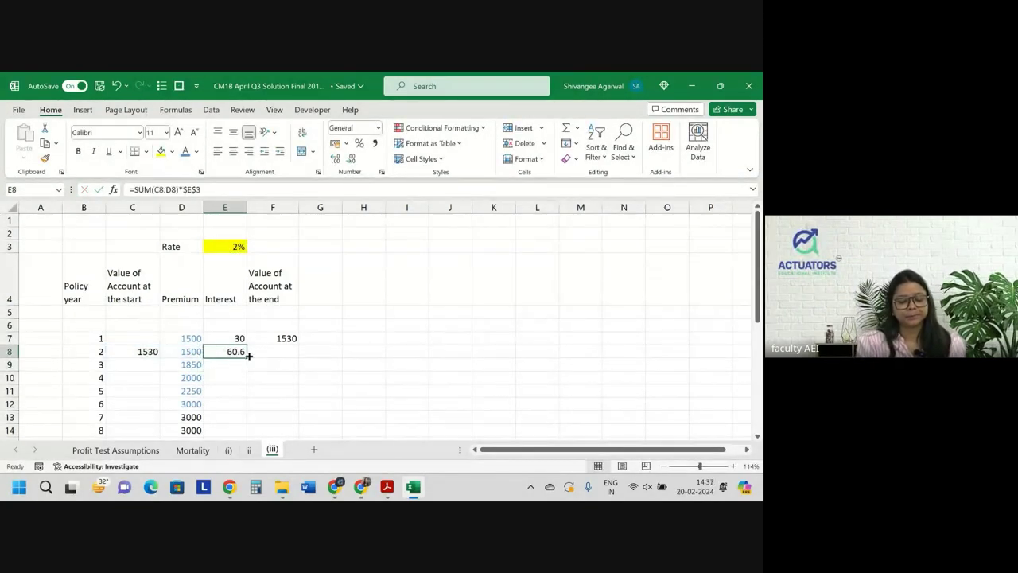
Fill the interest, end-of-year value and start-of-year link formulas down to policy year 25
{"action": "double_click", "coordinate": [248, 359]}
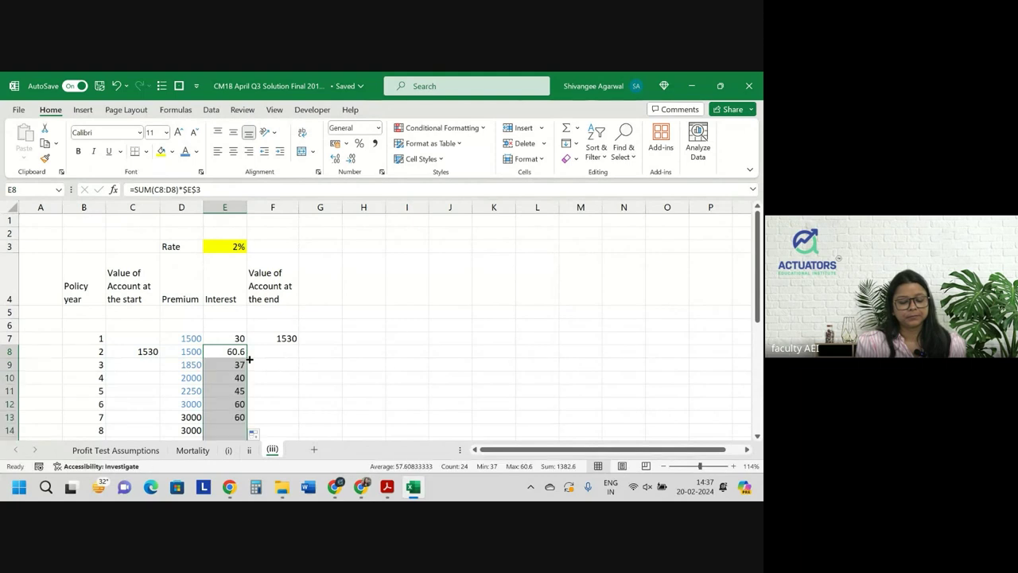
{"action": "left_click", "coordinate": [286, 338]}
{"action": "double_click", "coordinate": [299, 343]}
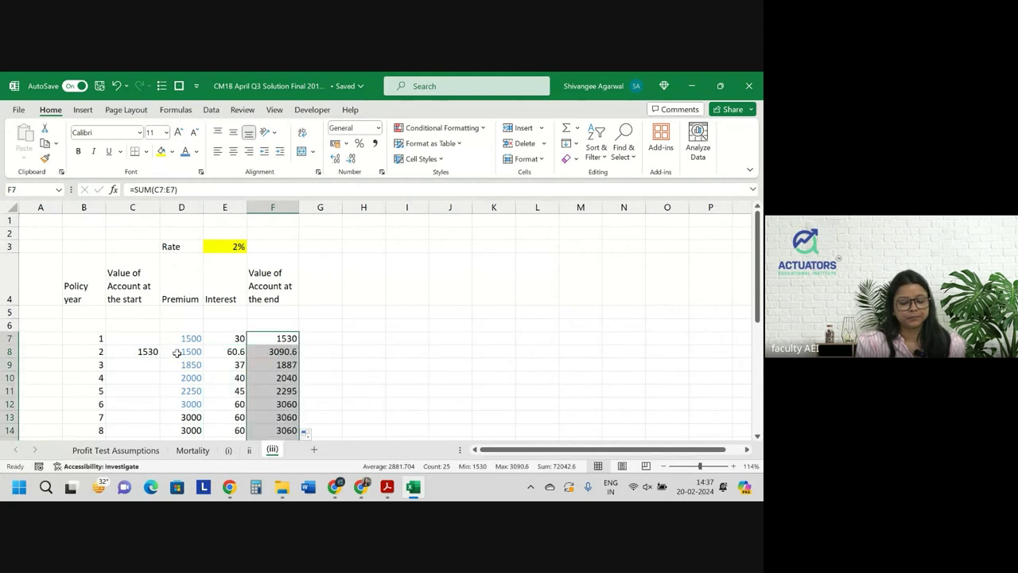
{"action": "left_click", "coordinate": [151, 352]}
{"action": "double_click", "coordinate": [160, 358]}
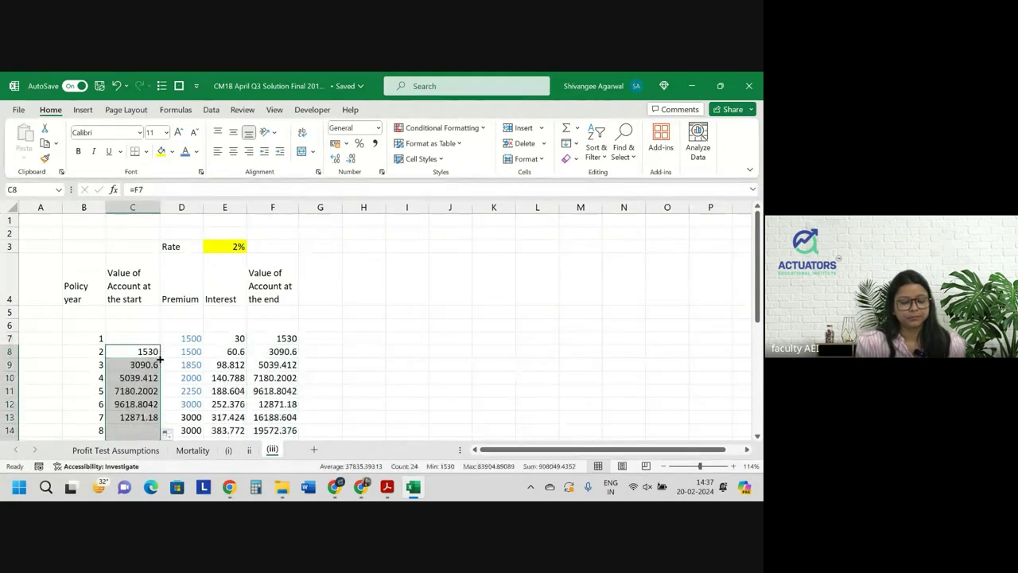
{"action": "left_click", "coordinate": [225, 365]}
Format the account table values for all 25 years with two decimal places
{"action": "mouse_move", "coordinate": [140, 338]}
{"action": "left_mouse_down"}
{"action": "mouse_move", "coordinate": [231, 338]}
{"action": "mouse_move", "coordinate": [275, 351]}
{"action": "left_mouse_up"}
{"action": "key", "text": "ctrl+shift+Down"}
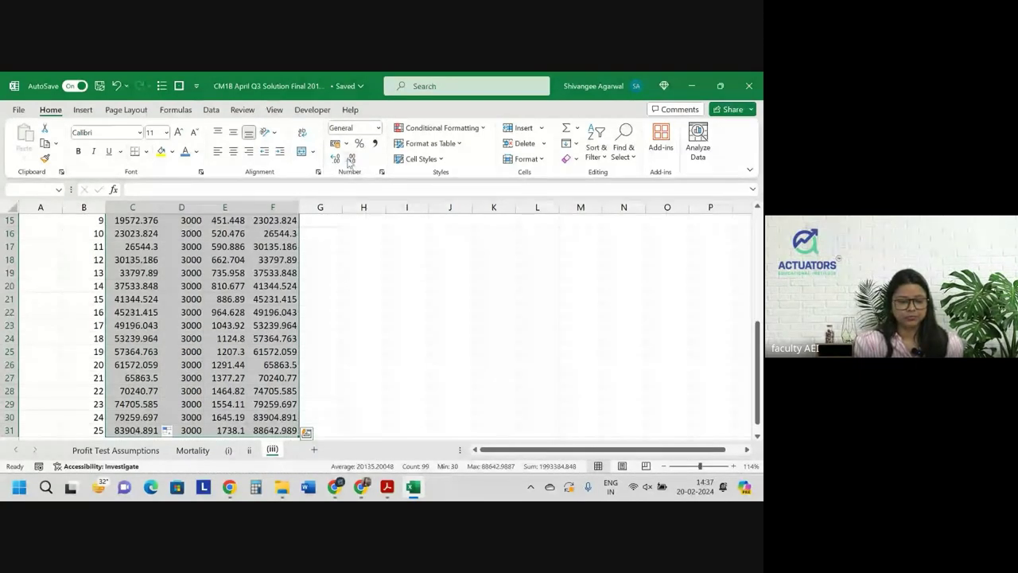
{"action": "scroll", "coordinate": [279, 268], "scroll_direction": "up", "scroll_amount": 5}
{"action": "left_click", "coordinate": [171, 338]}
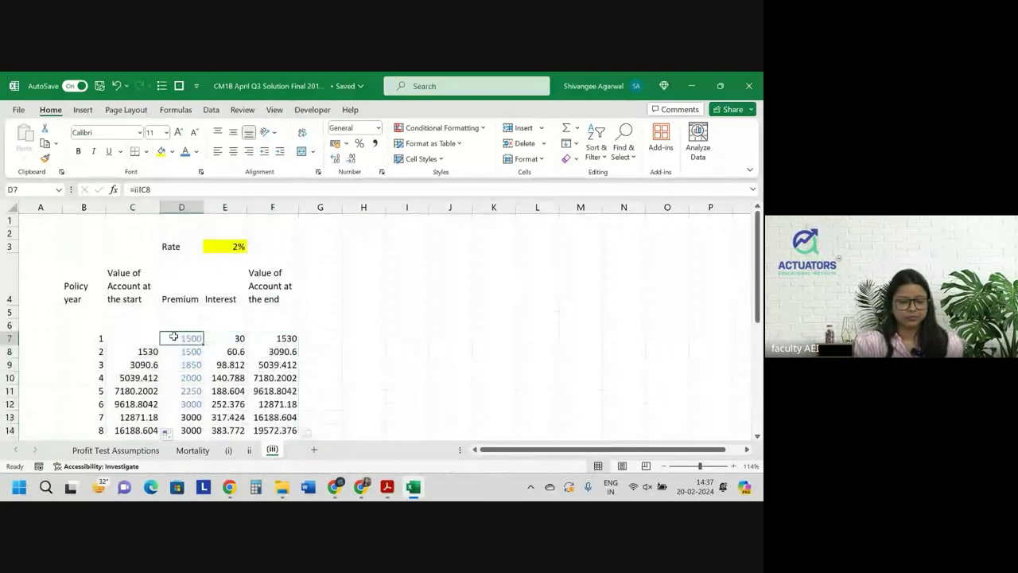
{"action": "left_click_drag", "start_coordinate": [147, 351], "coordinate": [261, 351]}
{"action": "key", "text": "ctrl+shift+Down"}
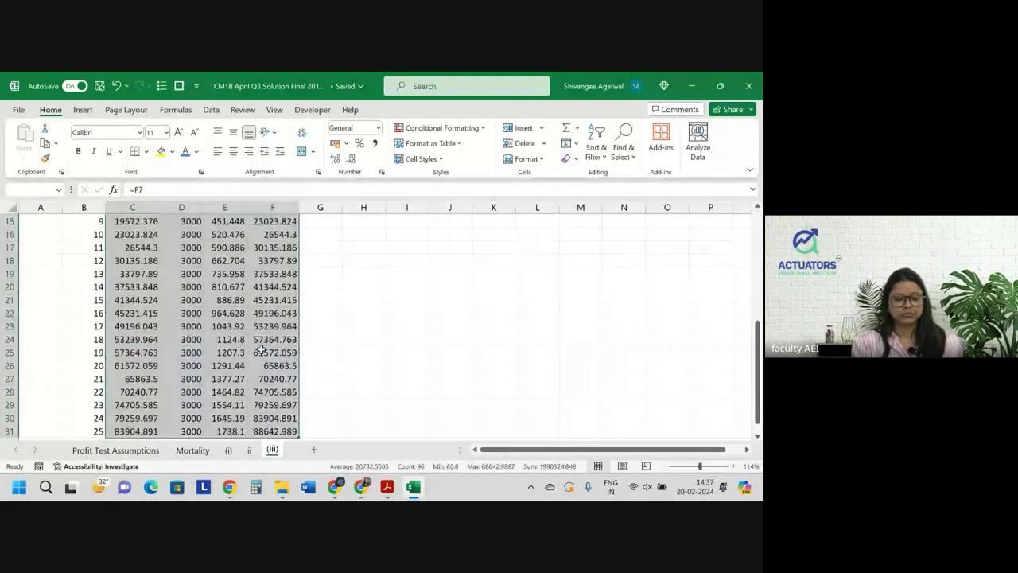
{"action": "left_click", "coordinate": [350, 162]}
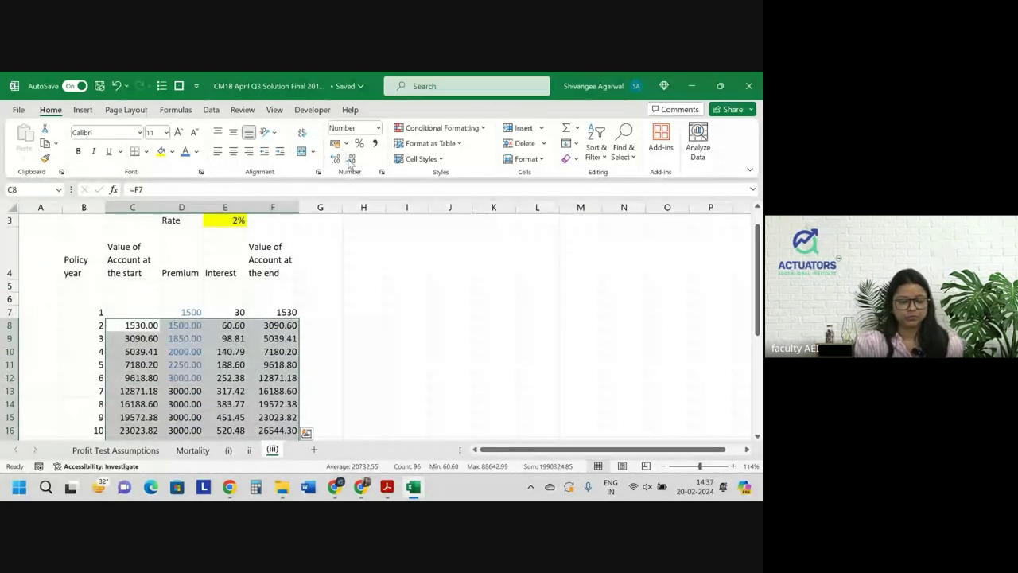
{"action": "left_click", "coordinate": [257, 345]}
Enter 0 as year 1's starting account value in C7
{"action": "scroll", "coordinate": [257, 346], "scroll_direction": "down", "scroll_amount": 7}
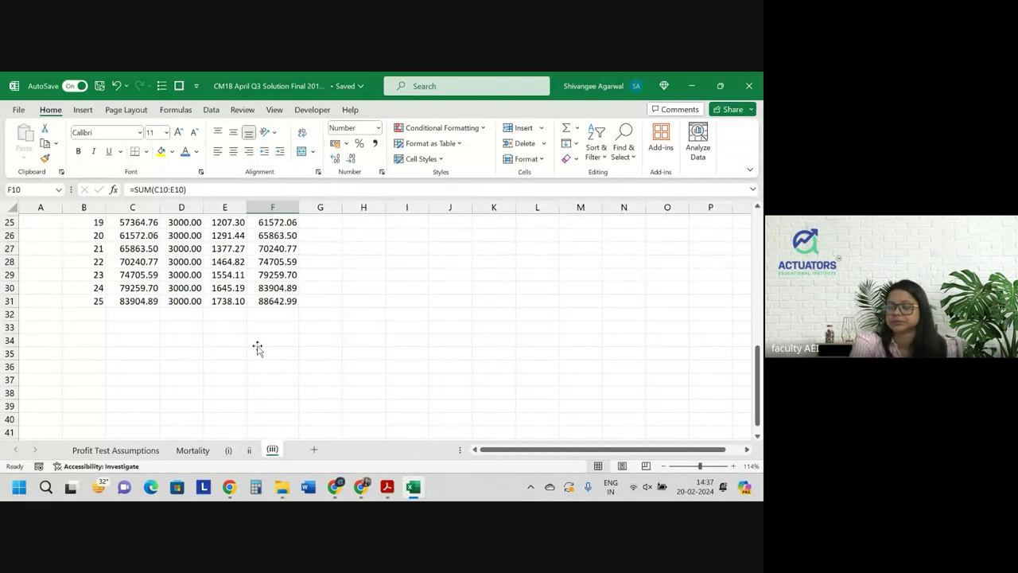
{"action": "scroll", "coordinate": [257, 347], "scroll_direction": "up", "scroll_amount": 8}
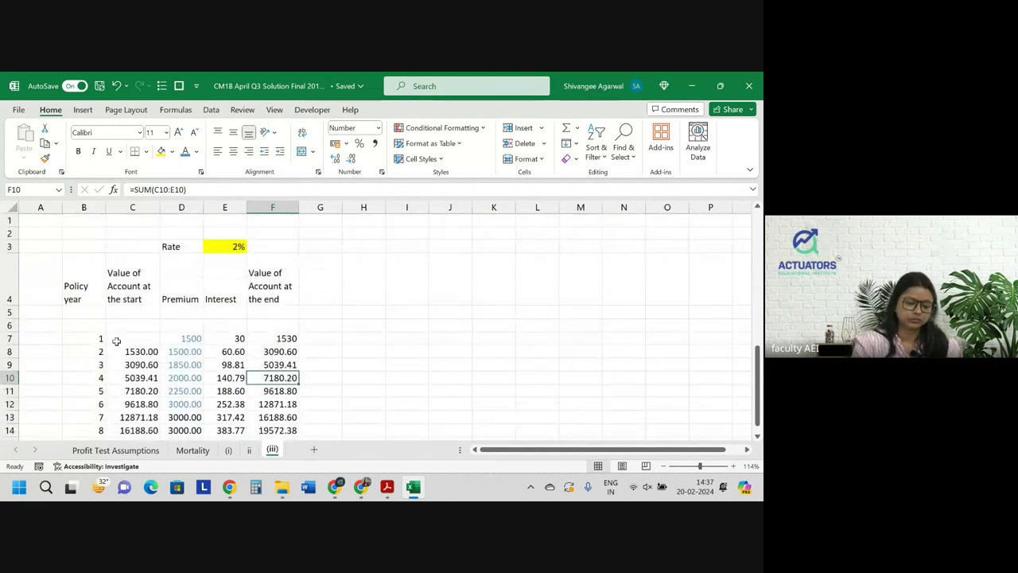
{"action": "left_click", "coordinate": [132, 339]}
{"action": "type", "text": "0"}
{"action": "key", "text": "Return"}
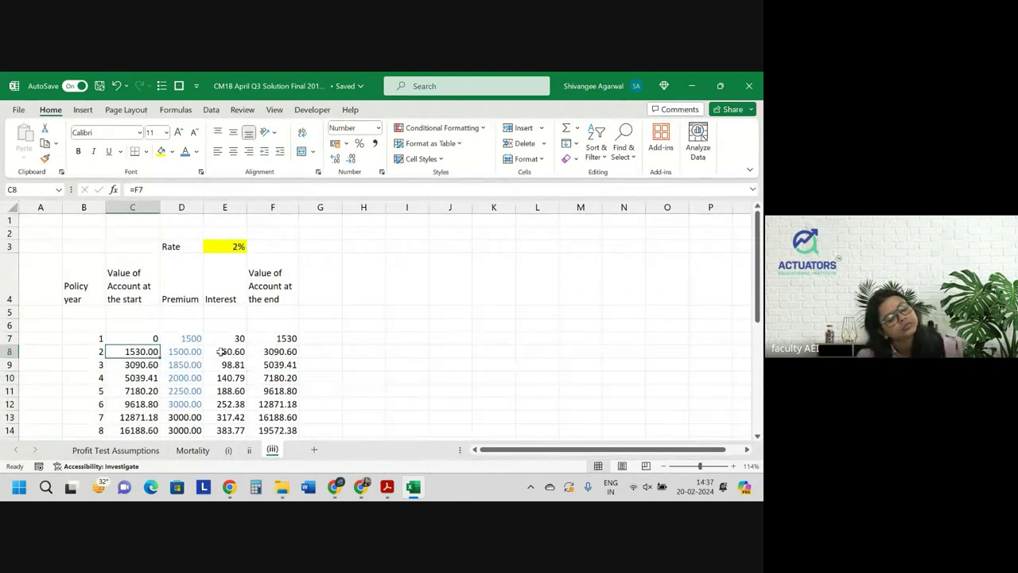
Scroll through the account table to year 25 and back, then select the end-of-year value column F
{"action": "scroll", "coordinate": [220, 352], "scroll_direction": "down", "scroll_amount": 8}
{"action": "scroll", "coordinate": [220, 352], "scroll_direction": "up", "scroll_amount": 1}
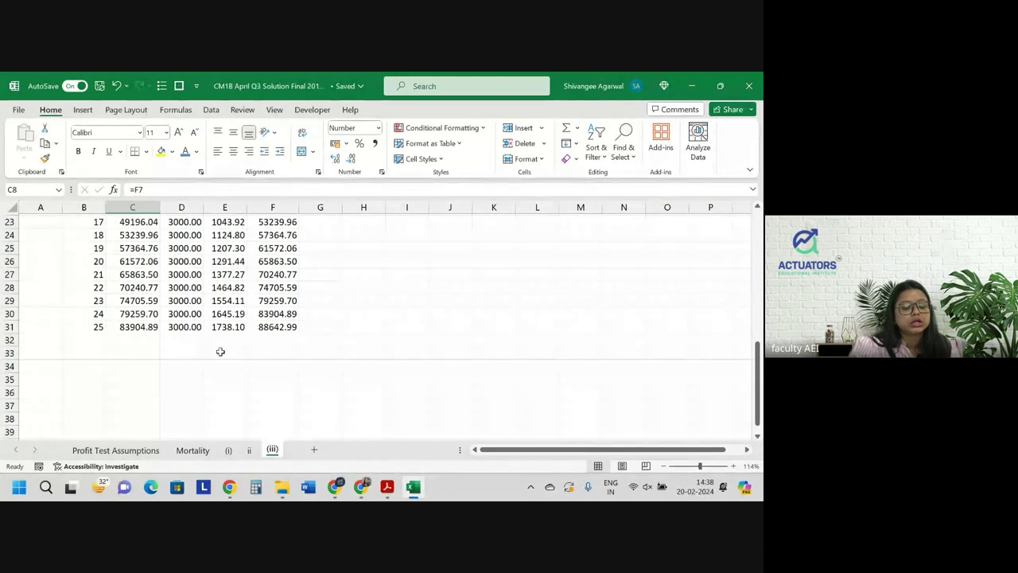
{"action": "scroll", "coordinate": [220, 351], "scroll_direction": "up", "scroll_amount": 7}
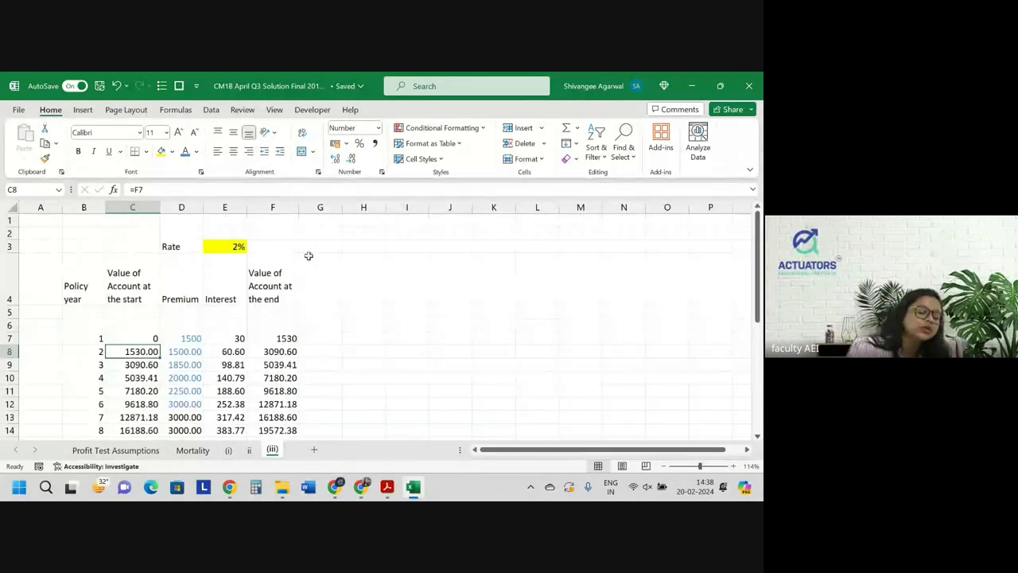
{"action": "left_click", "coordinate": [266, 209]}
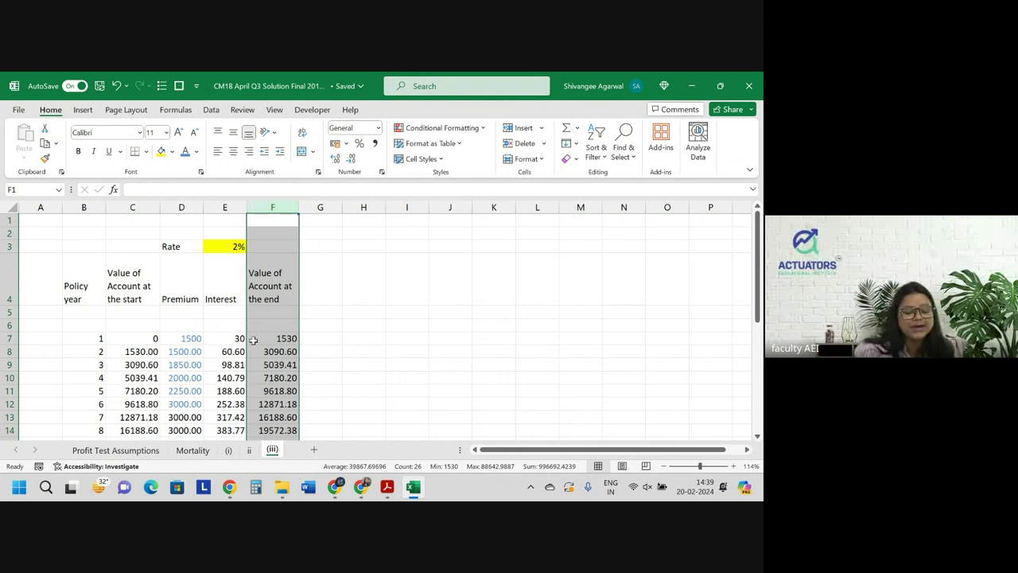
Select and copy L2:Y32 on sheet ii, then return to sheet (iii)
{"action": "left_click", "coordinate": [249, 450]}
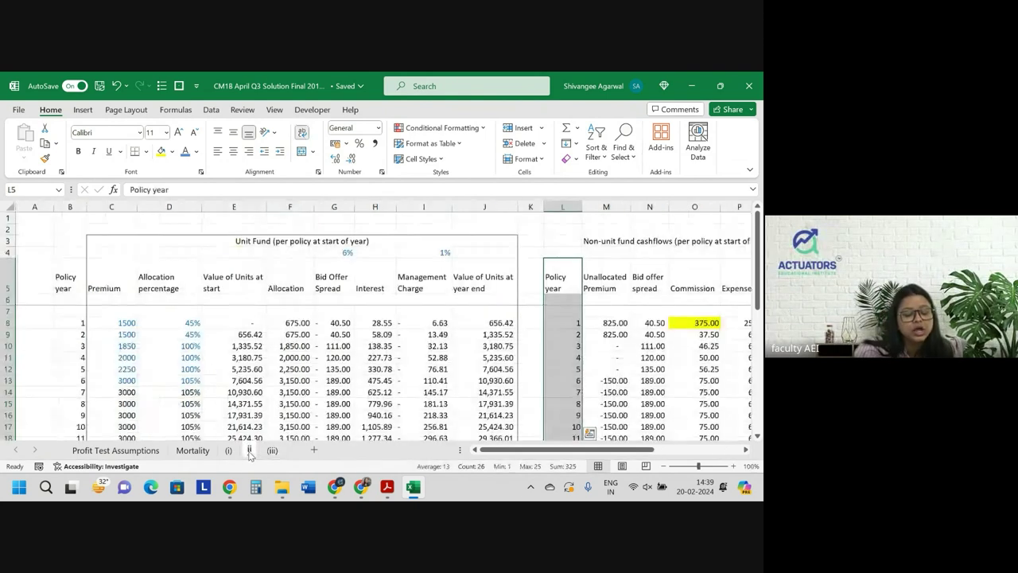
{"action": "scroll", "coordinate": [470, 293], "scroll_direction": "right", "scroll_amount": 2}
{"action": "scroll", "coordinate": [470, 293], "scroll_direction": "right", "scroll_amount": 3}
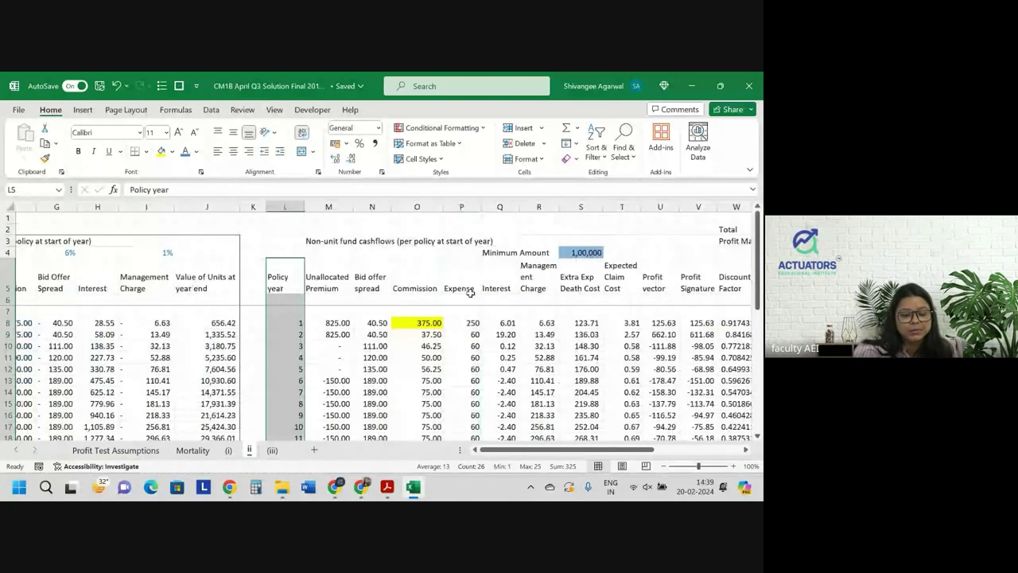
{"action": "left_click", "coordinate": [298, 241]}
{"action": "left_click_drag", "start_coordinate": [298, 241], "coordinate": [698, 241]}
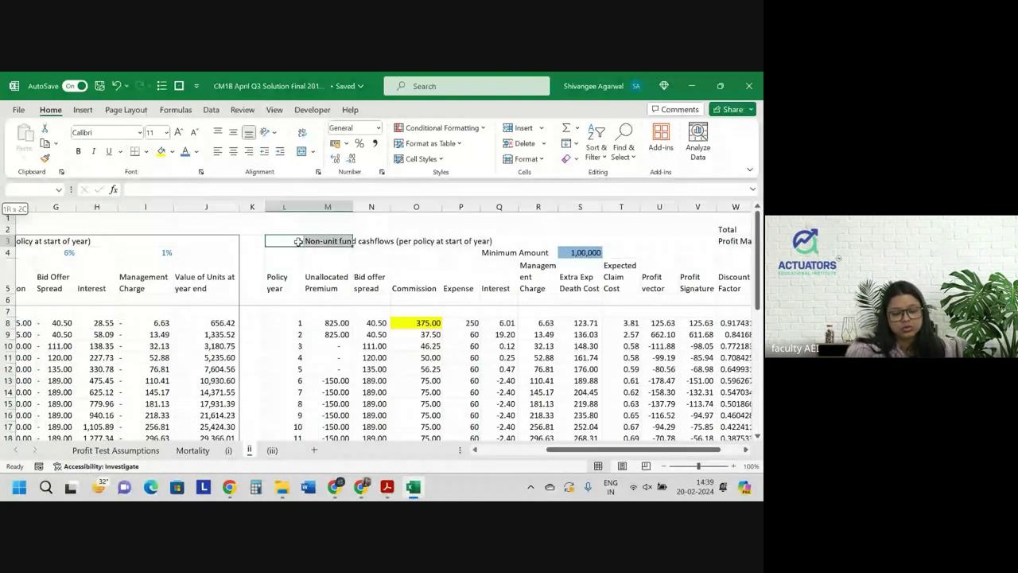
{"action": "left_click_drag", "start_coordinate": [297, 241], "coordinate": [299, 241]}
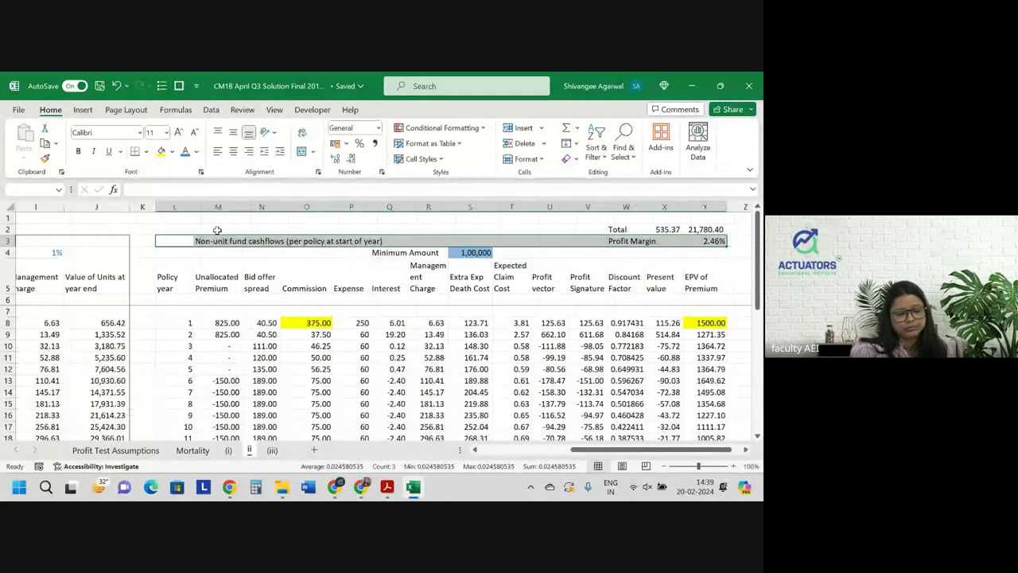
{"action": "left_click_drag", "start_coordinate": [457, 230], "coordinate": [169, 228]}
{"action": "key", "text": "ctrl+shift+Down"}
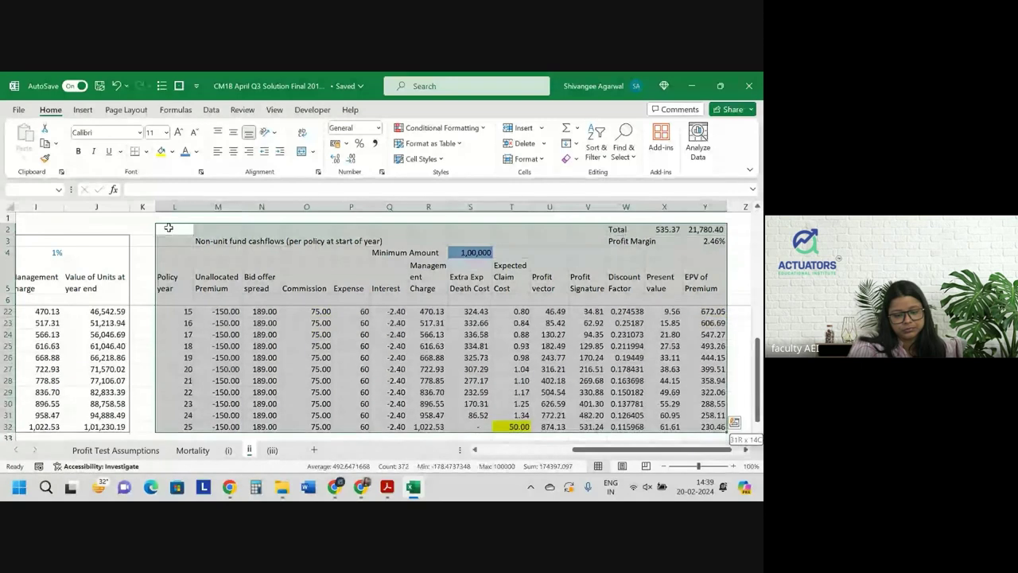
{"action": "key", "text": "ctrl+c"}
{"action": "key", "text": "ctrl+Page_Down"}
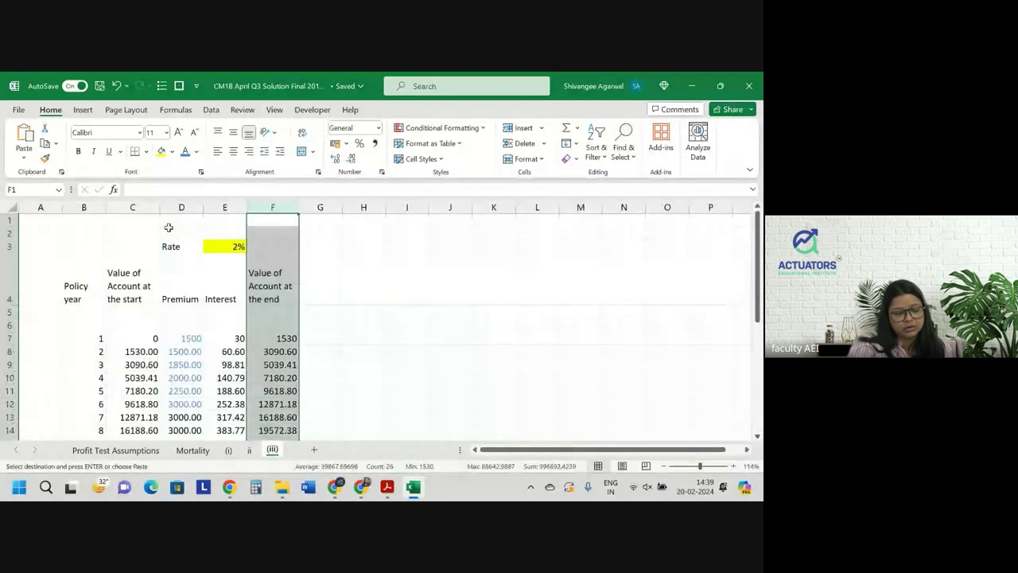
Undo a paste at H3 and paste the cashflow table at H1 instead
{"action": "key", "text": "Right"}
{"action": "key", "text": "Right"}
{"action": "key", "text": "Down"}
{"action": "key", "text": "Down"}
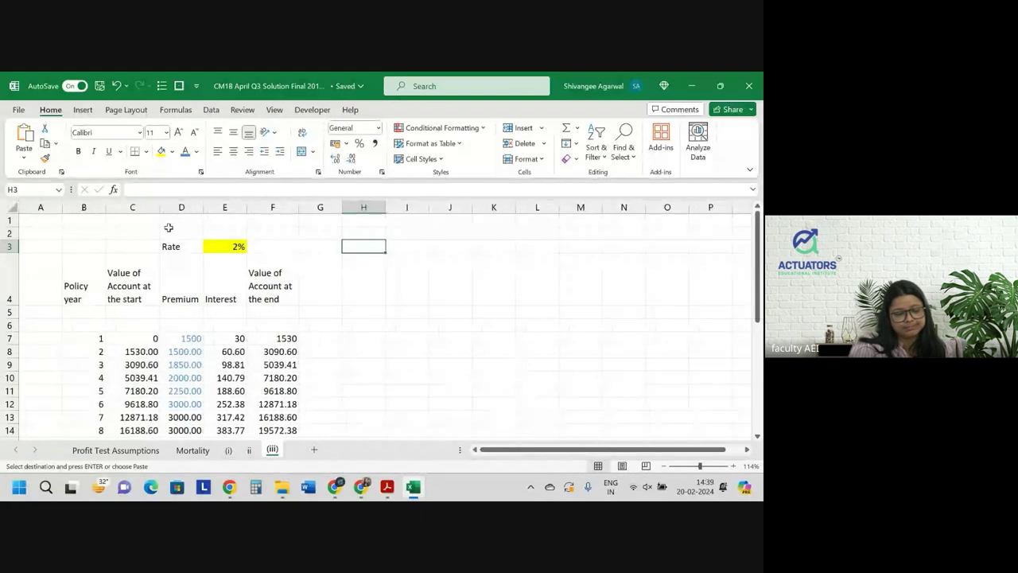
{"action": "key", "text": "ctrl+v"}
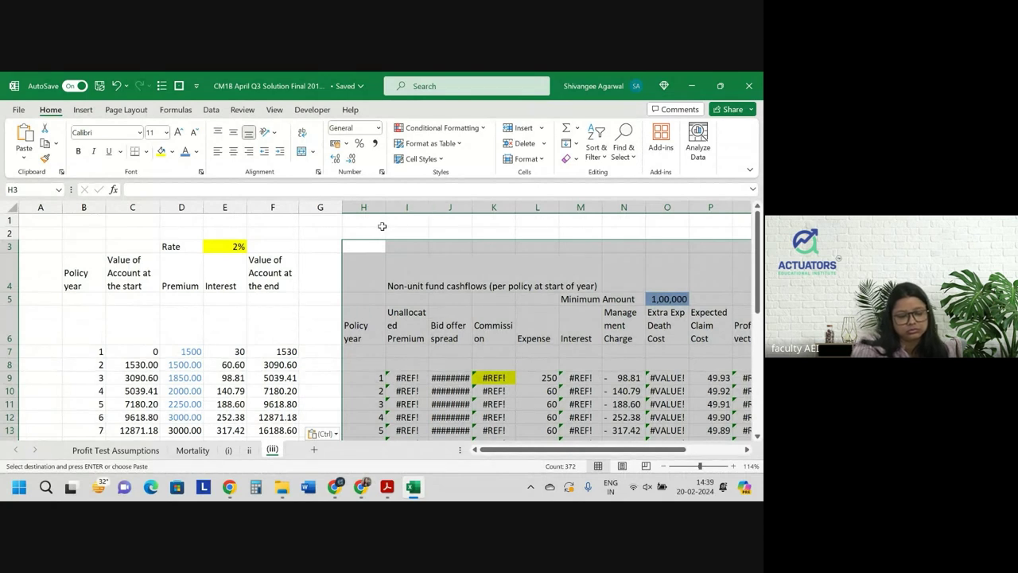
{"action": "key", "text": "ctrl+z"}
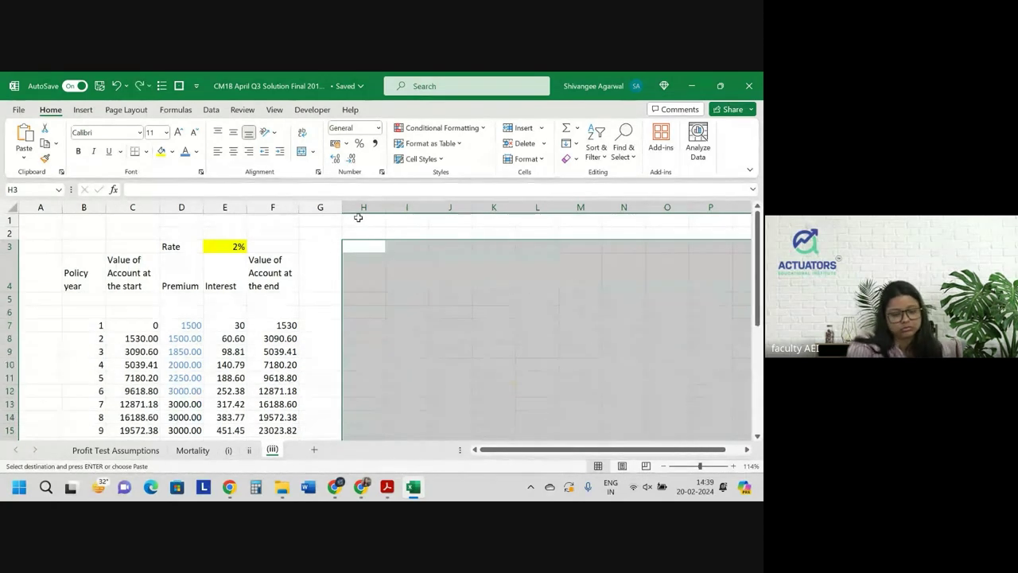
{"action": "left_click", "coordinate": [360, 219]}
{"action": "key", "text": "ctrl+v"}
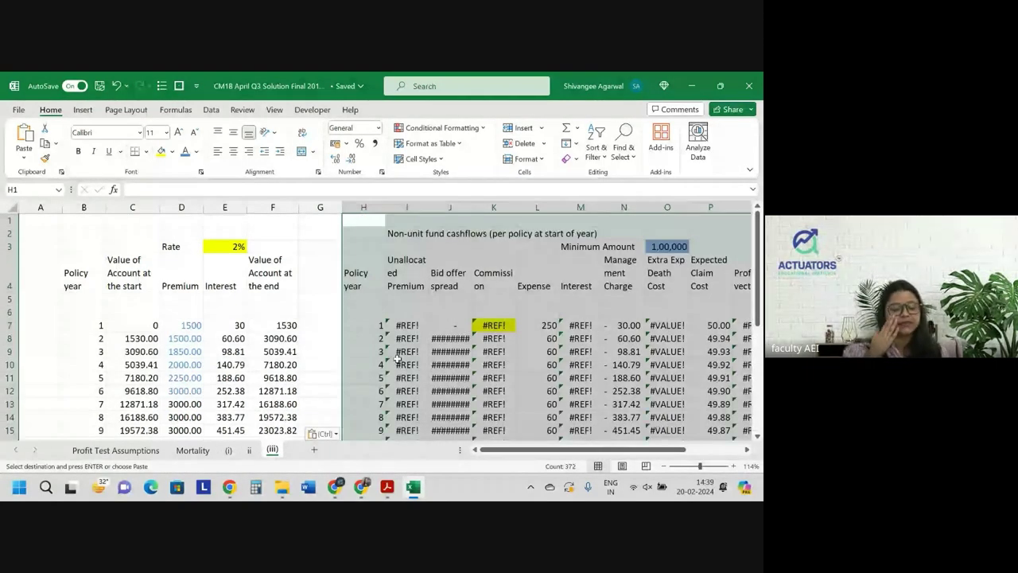
{"action": "left_click_drag", "start_coordinate": [396, 360], "coordinate": [397, 355]}
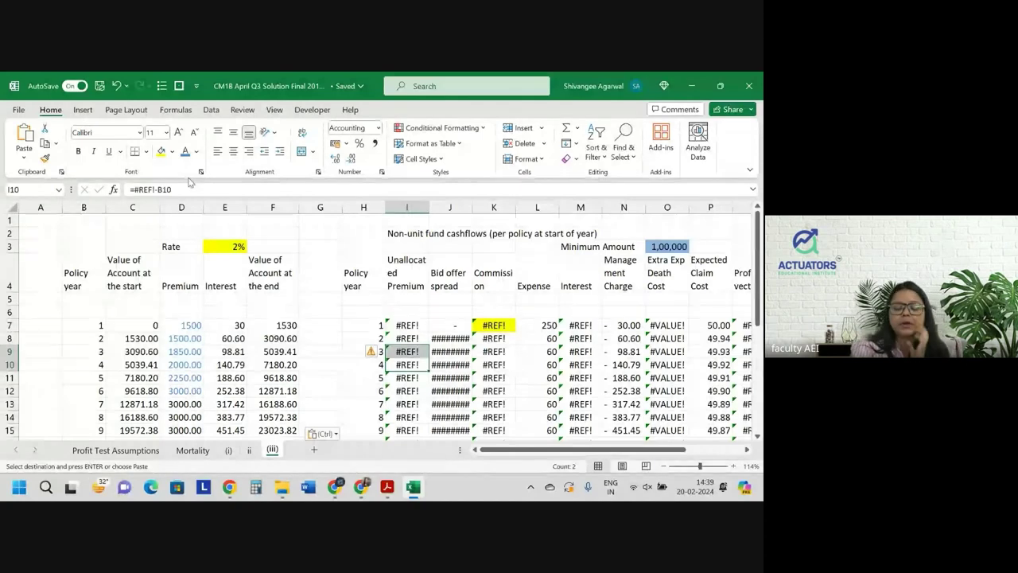
Link I7 to the premium =D7, fill it down all 25 years, and resize column I
{"action": "key", "text": "Up"}
{"action": "key", "text": "Up"}
{"action": "key", "text": "Up"}
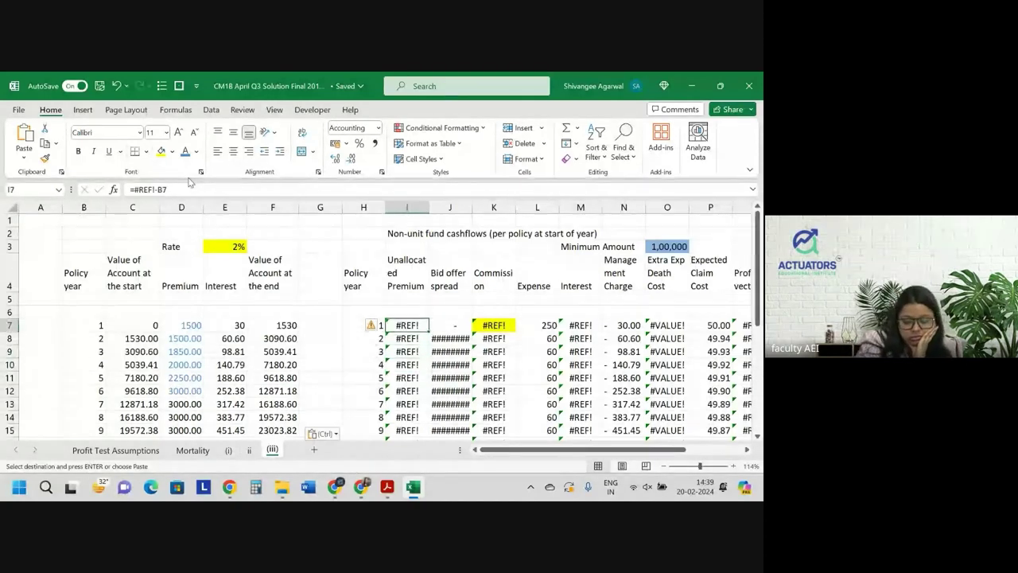
{"action": "type", "text": "="}
{"action": "key", "text": "Left"}
{"action": "key", "text": "Left"}
{"action": "key", "text": "Left"}
{"action": "key", "text": "Left"}
{"action": "key", "text": "Left"}
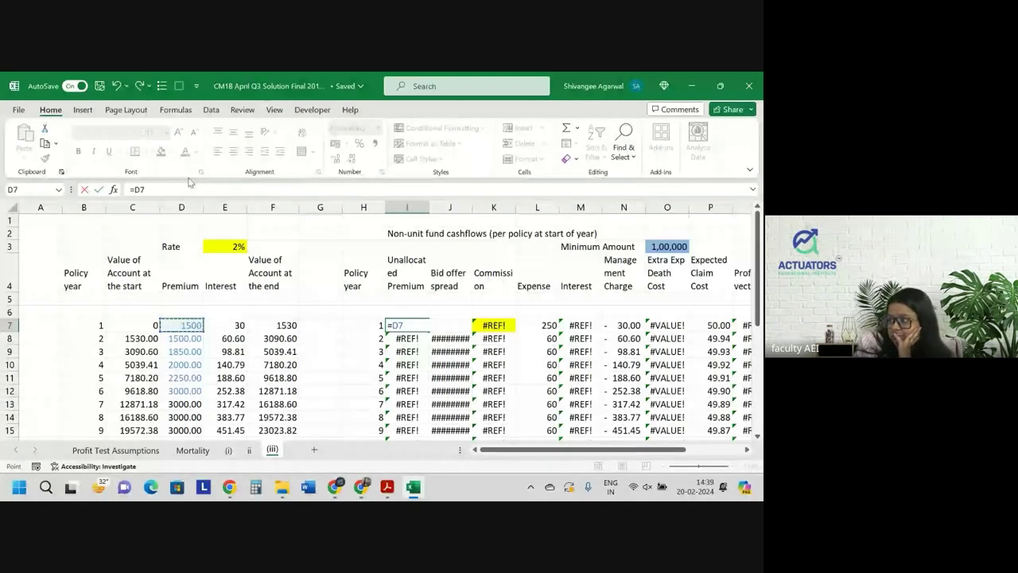
{"action": "key", "text": "Return"}
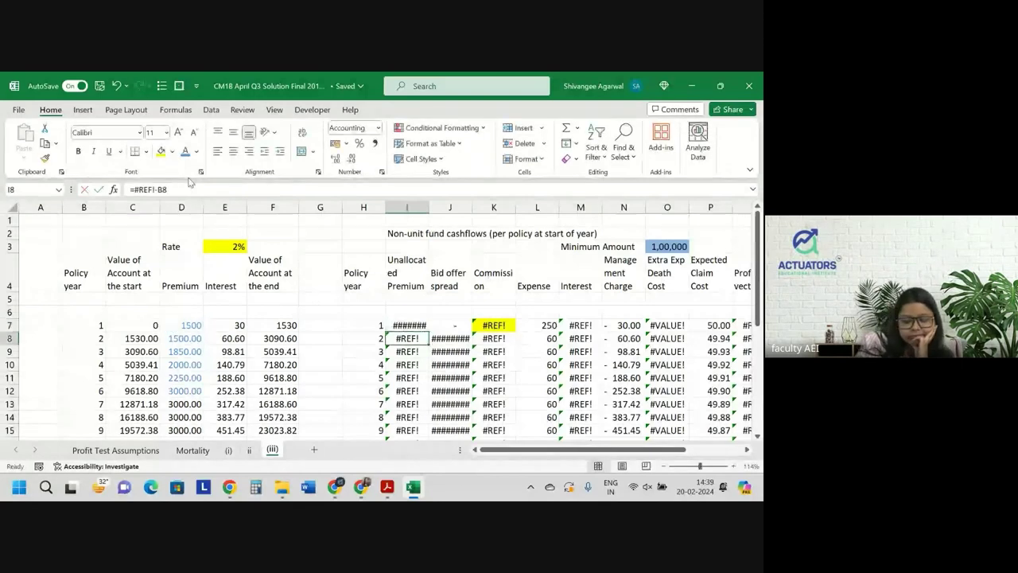
{"action": "left_click", "coordinate": [415, 326]}
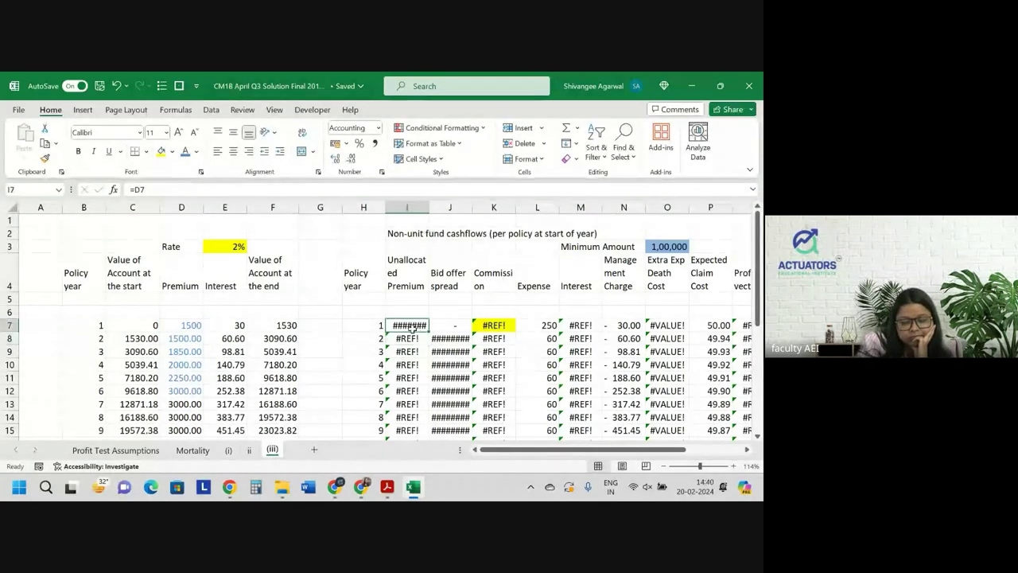
{"action": "double_click", "coordinate": [428, 333]}
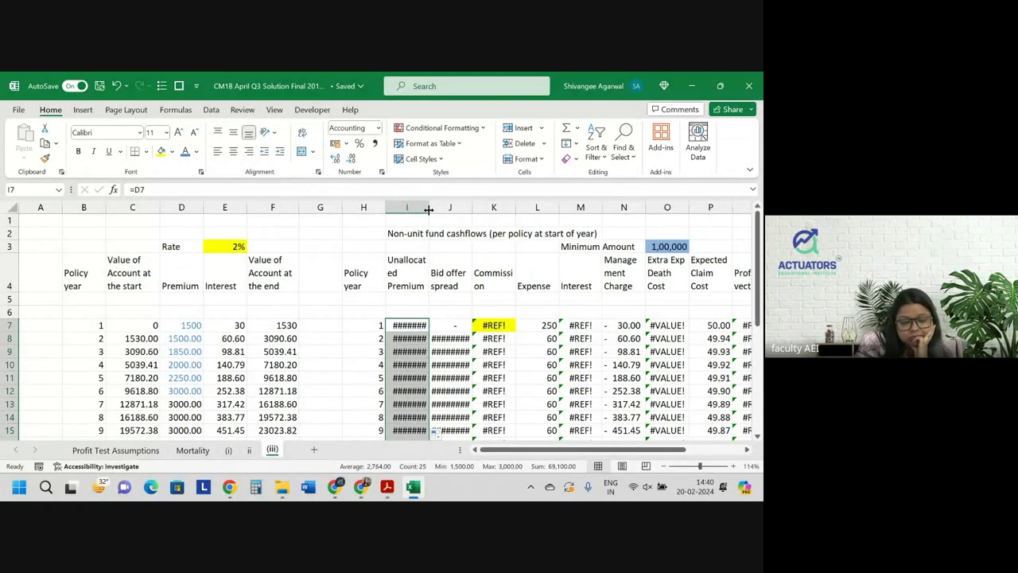
{"action": "double_click", "coordinate": [428, 209]}
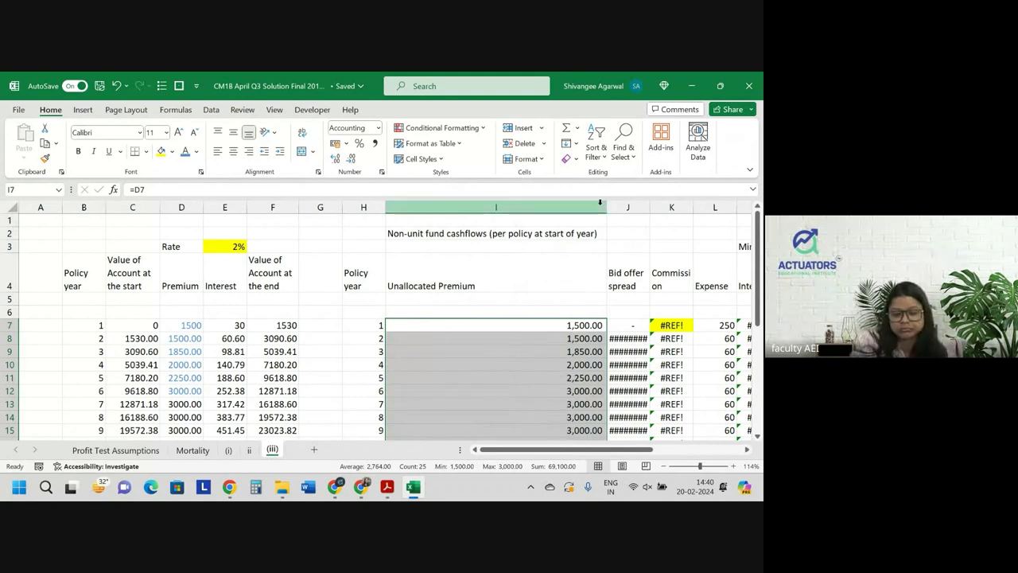
{"action": "left_click_drag", "start_coordinate": [607, 209], "coordinate": [439, 220]}
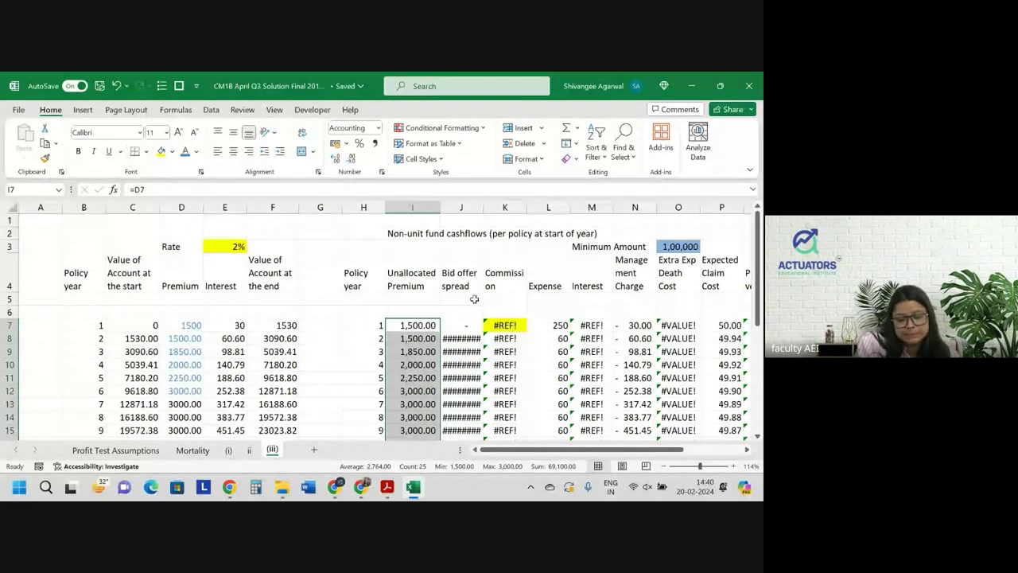
Delete the Bid offer spread column and rename the Unallocated Premium heading to 'Premium'
{"action": "left_click", "coordinate": [469, 208]}
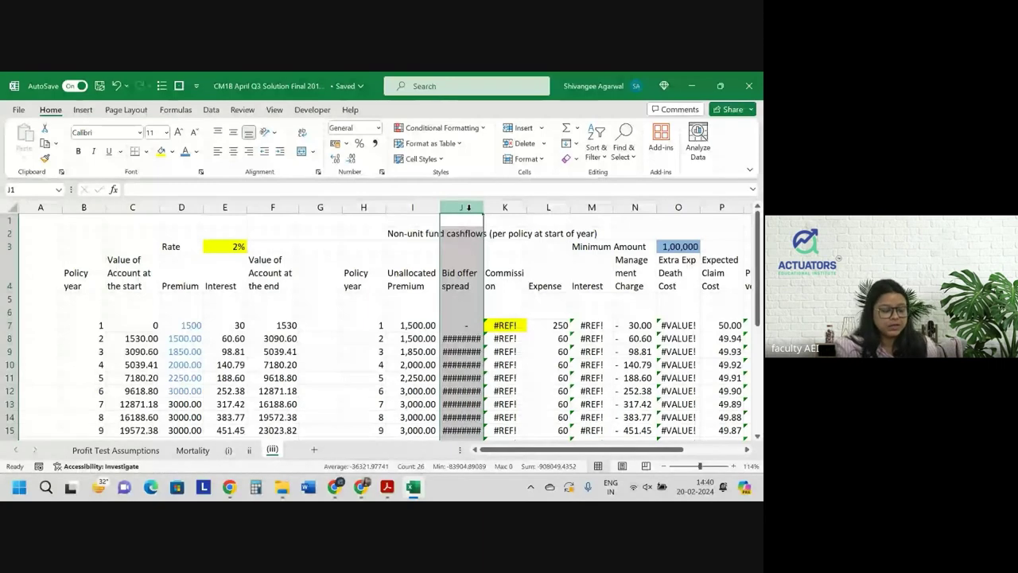
{"action": "key", "text": "ctrl+minus"}
{"action": "left_click", "coordinate": [421, 278]}
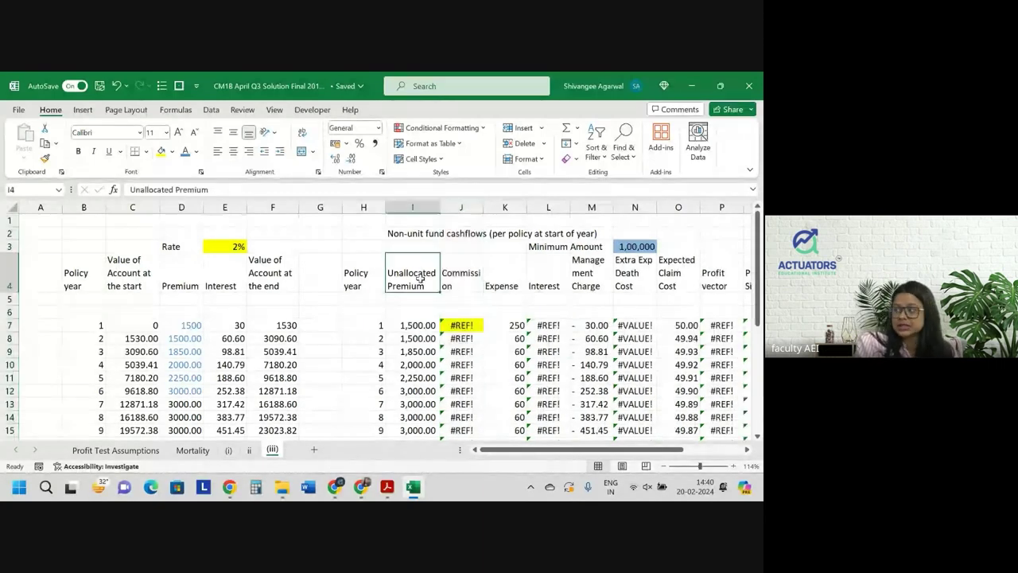
{"action": "type", "text": "Premium"}
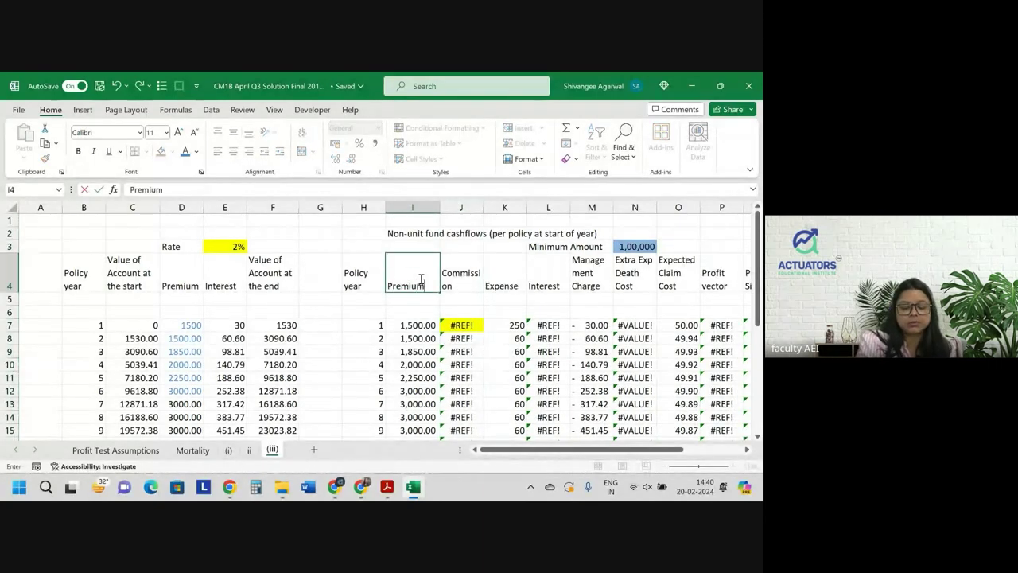
{"action": "key", "text": "Return"}
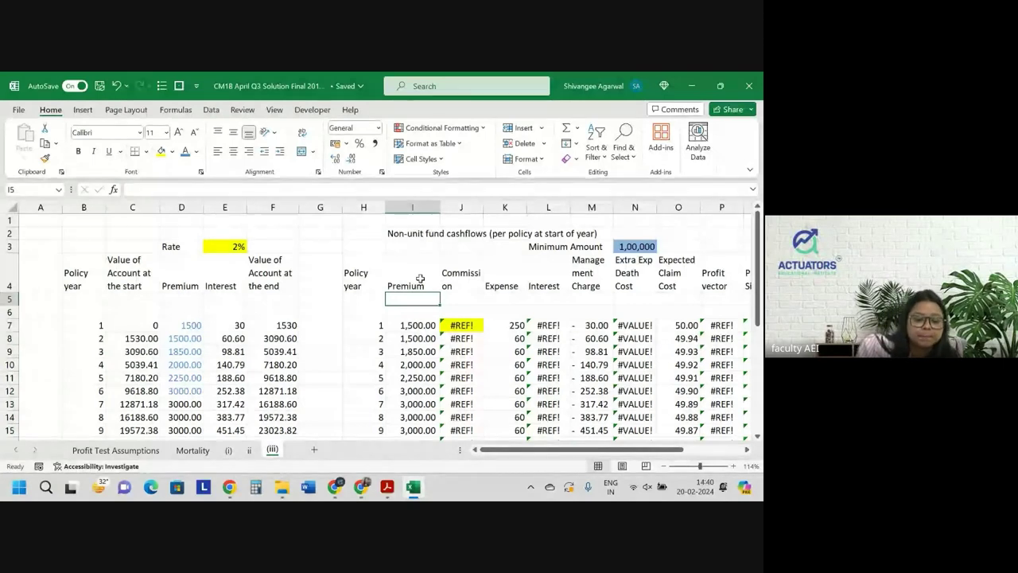
{"action": "left_click_drag", "start_coordinate": [288, 326], "coordinate": [286, 415]}
{"action": "left_click", "coordinate": [413, 322]}
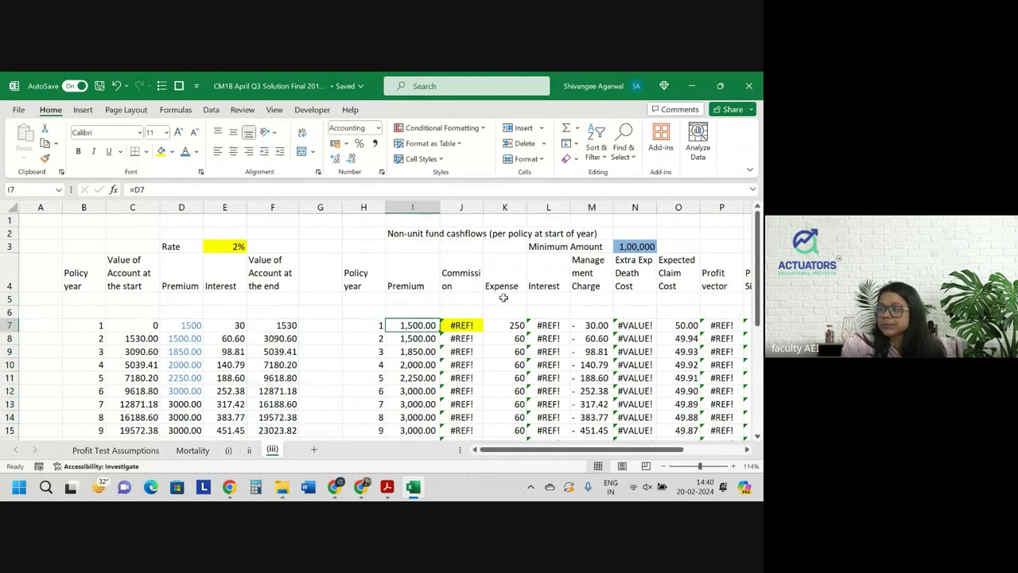
Repair the year-1 commission formula in J7 to reference premium D7, giving 375.00
{"action": "left_click", "coordinate": [467, 324]}
{"action": "double_click", "coordinate": [467, 324]}
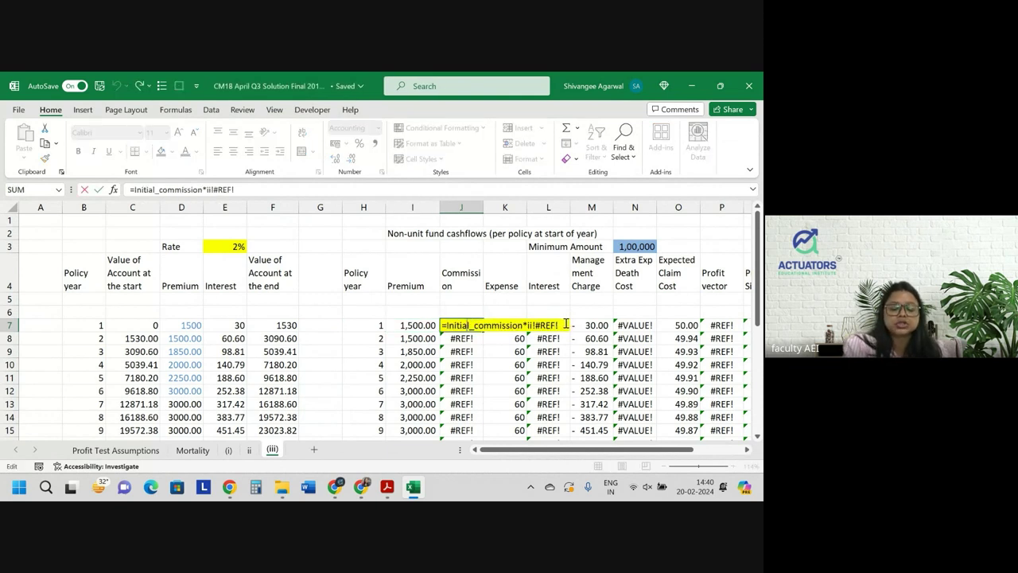
{"action": "key", "text": "BackSpace"}
{"action": "key", "text": "BackSpace"}
{"action": "key", "text": "BackSpace"}
{"action": "key", "text": "BackSpace"}
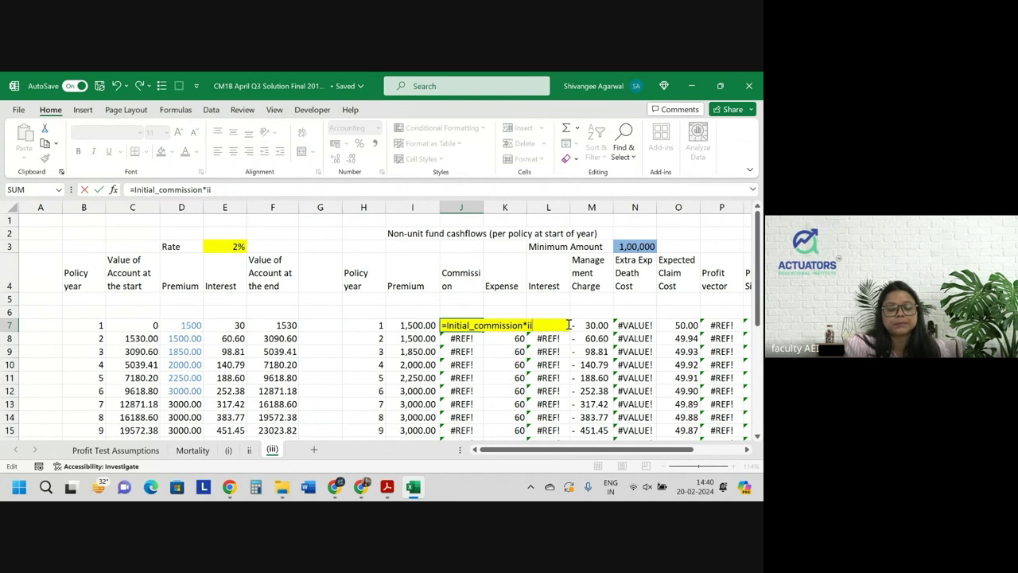
{"action": "key", "text": "BackSpace"}
{"action": "key", "text": "BackSpace"}
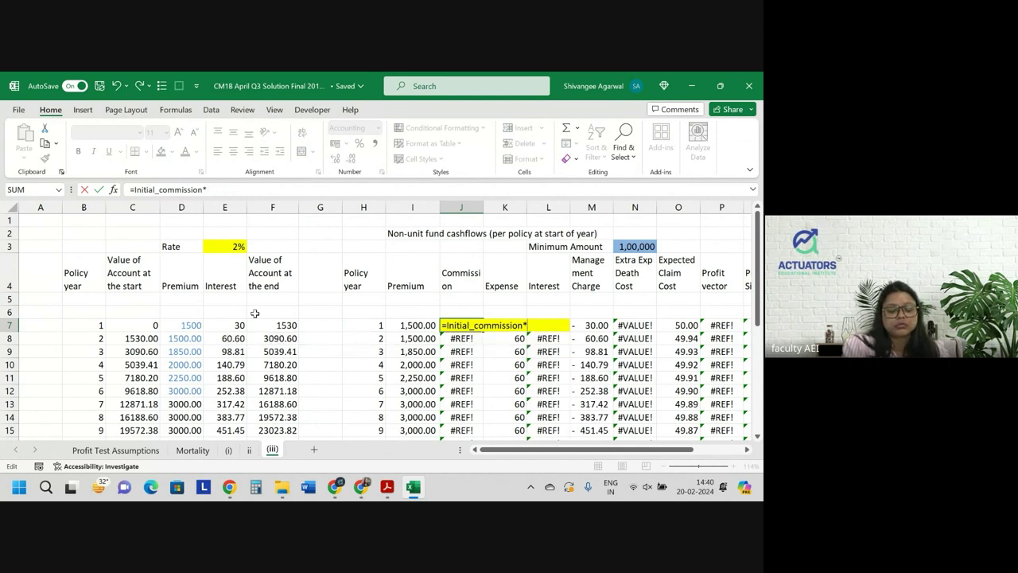
{"action": "left_click", "coordinate": [185, 325]}
{"action": "key", "text": "Return"}
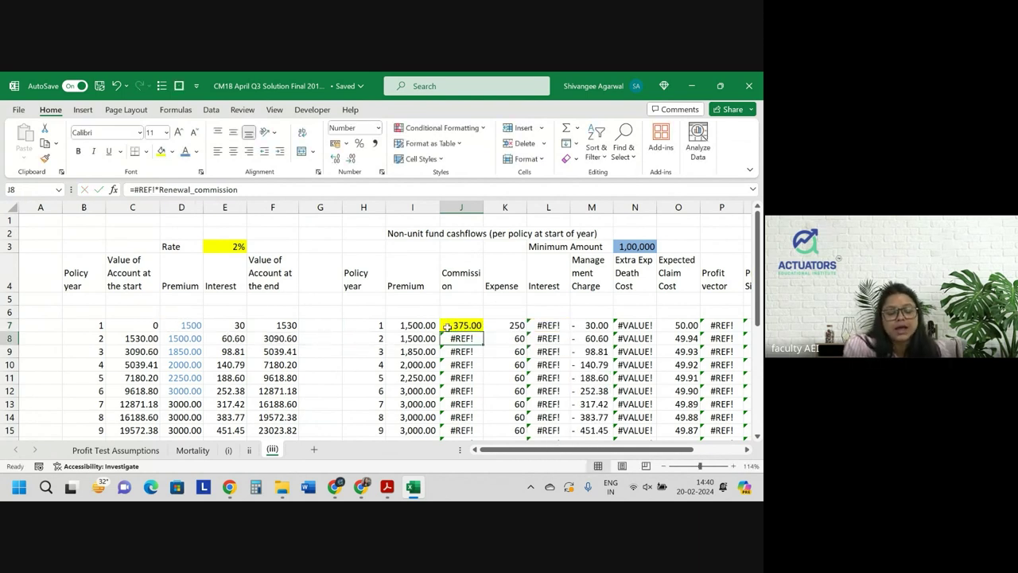
{"action": "left_click", "coordinate": [467, 325]}
Make J8 =D8*Renewal_commission and fill it down the Commission column
{"action": "left_click", "coordinate": [474, 339]}
{"action": "double_click", "coordinate": [473, 340]}
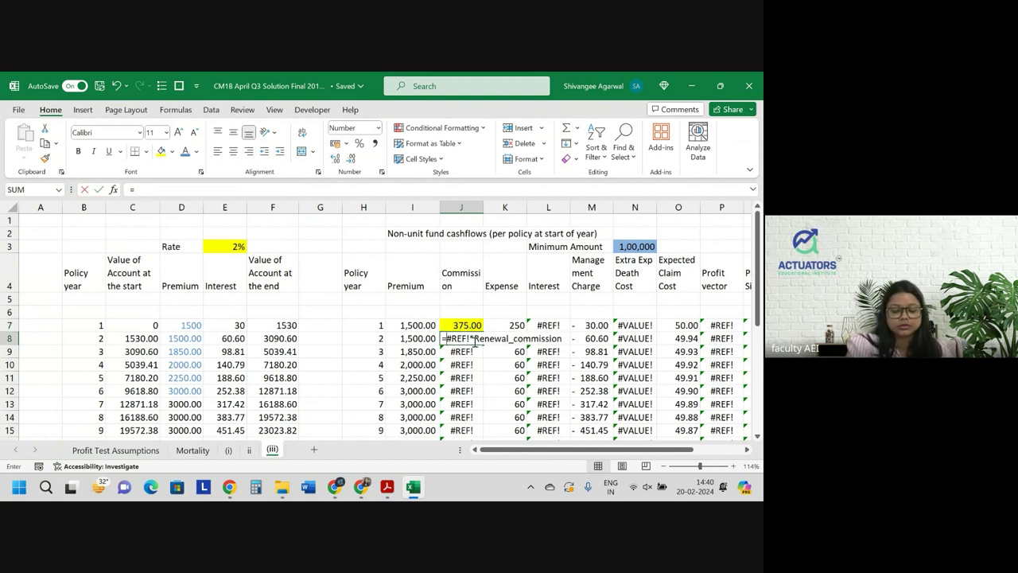
{"action": "type", "text": "="}
{"action": "key", "text": "Return"}
{"action": "left_click", "coordinate": [473, 339]}
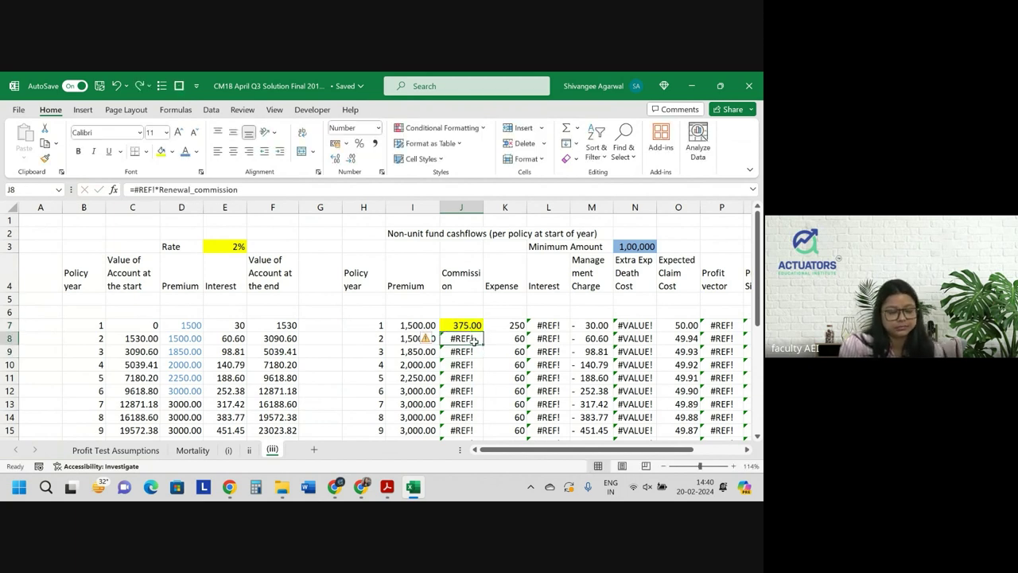
{"action": "double_click", "coordinate": [473, 340]}
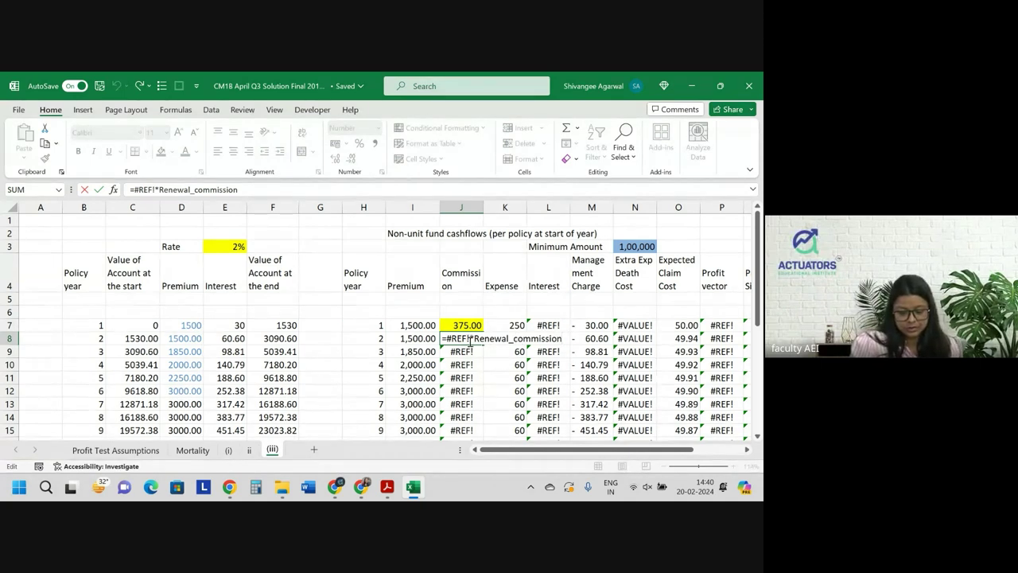
{"action": "double_click", "coordinate": [462, 338]}
{"action": "key", "text": "BackSpace"}
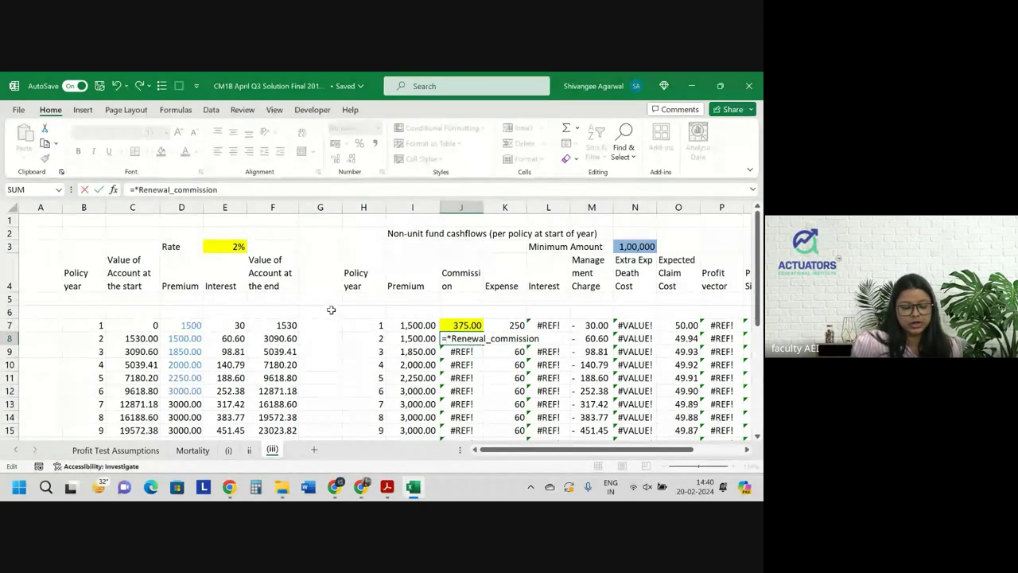
{"action": "left_click", "coordinate": [190, 340]}
{"action": "key", "text": "Return"}
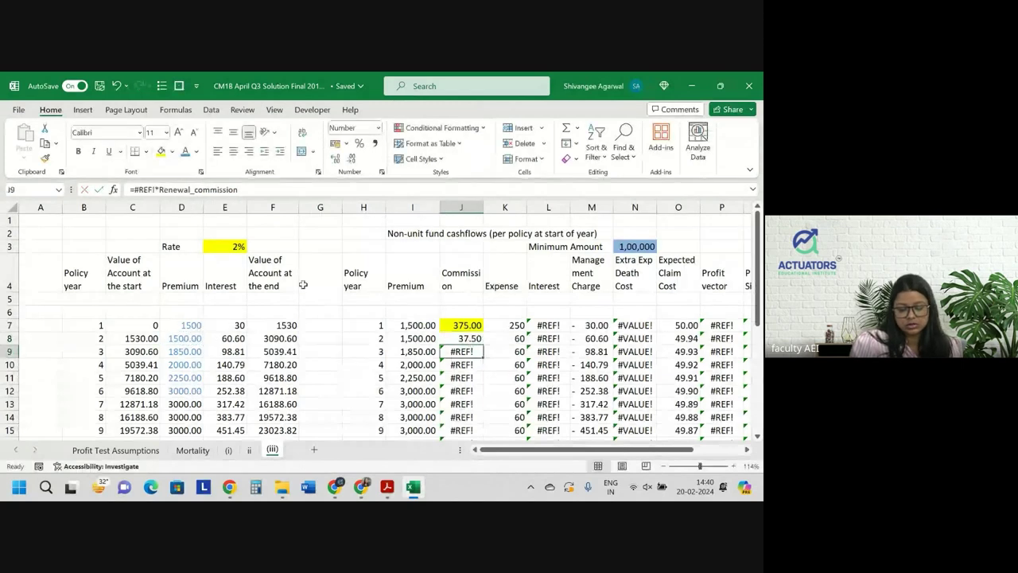
{"action": "left_click", "coordinate": [469, 338]}
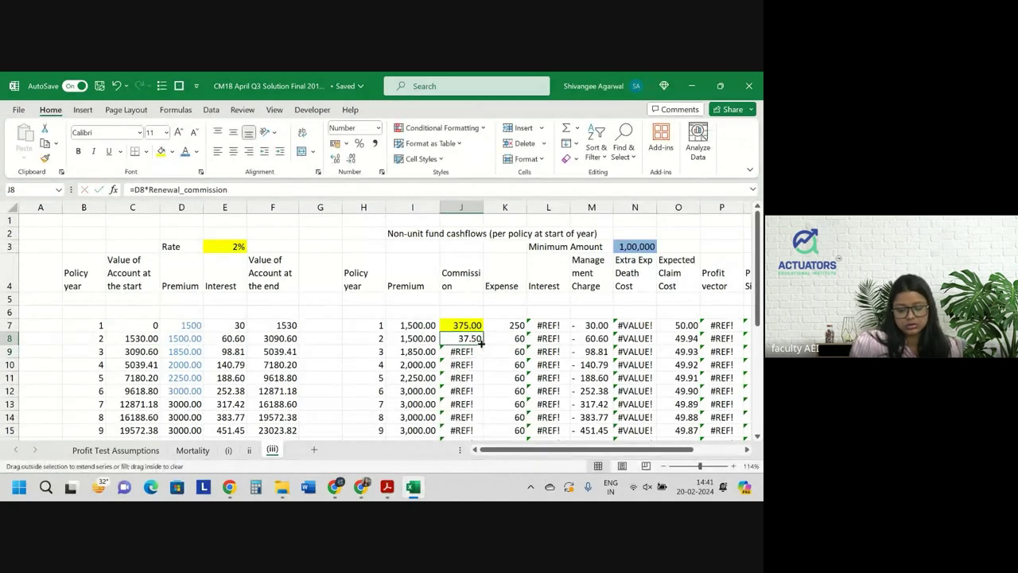
{"action": "double_click", "coordinate": [481, 343]}
Enter =Renewal_expense in K8 for the year-2 expense
{"action": "left_click", "coordinate": [509, 340]}
{"action": "type", "text": "=Renewal_expense"}
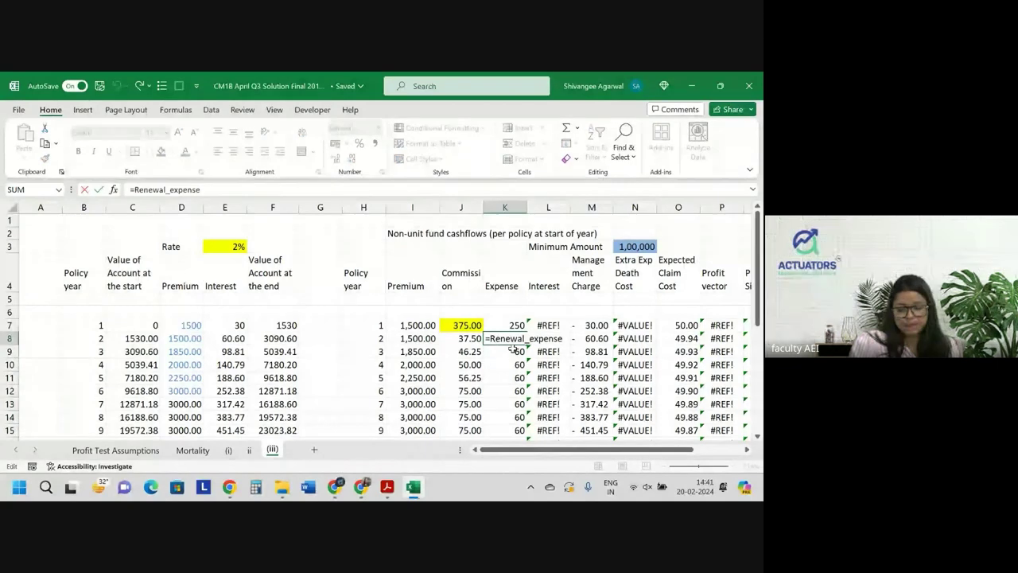
{"action": "key", "text": "Return"}
{"action": "double_click", "coordinate": [551, 325]}
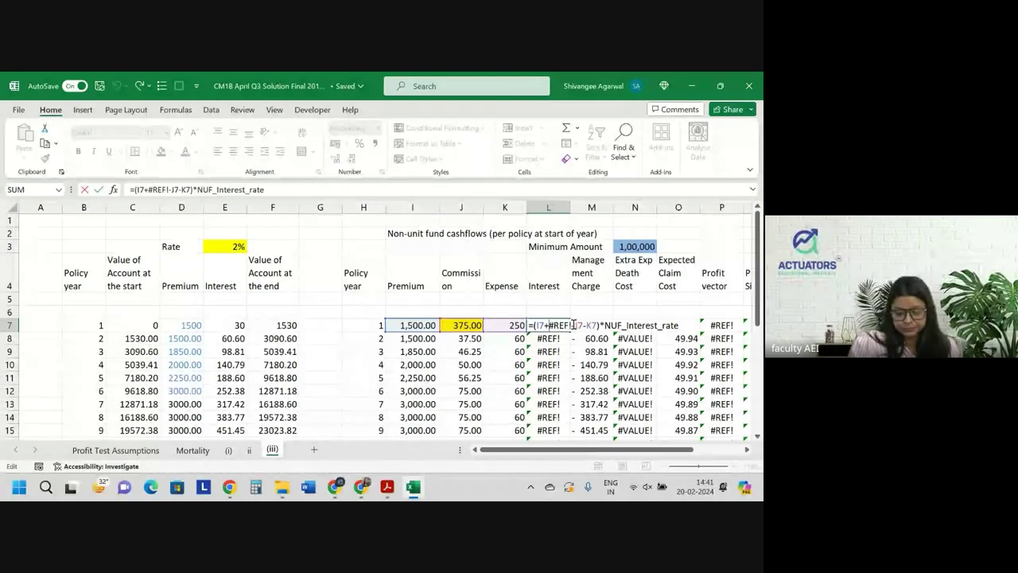
Fix L7 to =(I7-J7-K7)*NUF_Interest_rate and fill it down the Interest column
{"action": "key", "text": "BackSpace"}
{"action": "key", "text": "BackSpace"}
{"action": "key", "text": "BackSpace"}
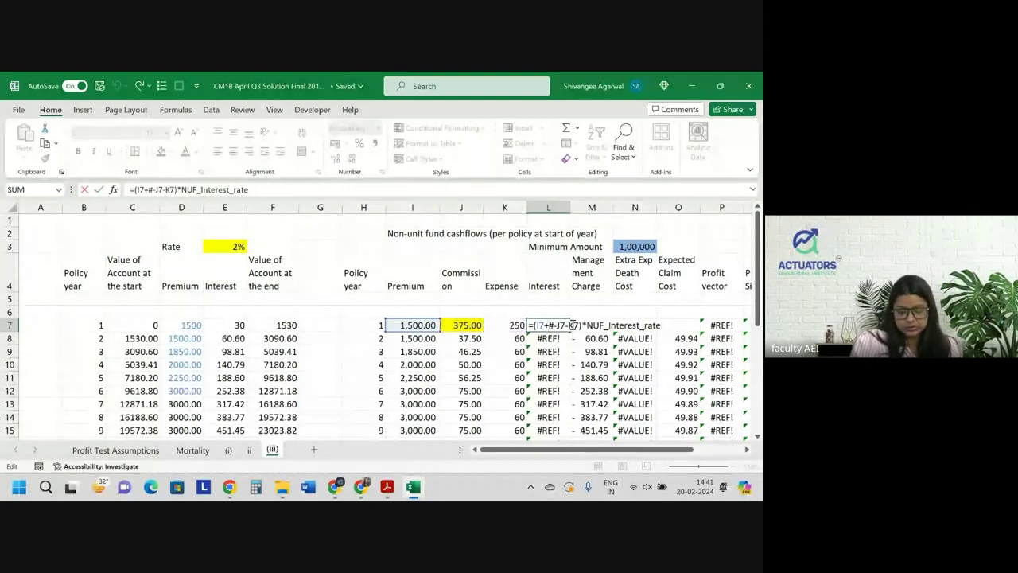
{"action": "key", "text": "BackSpace"}
{"action": "key", "text": "BackSpace"}
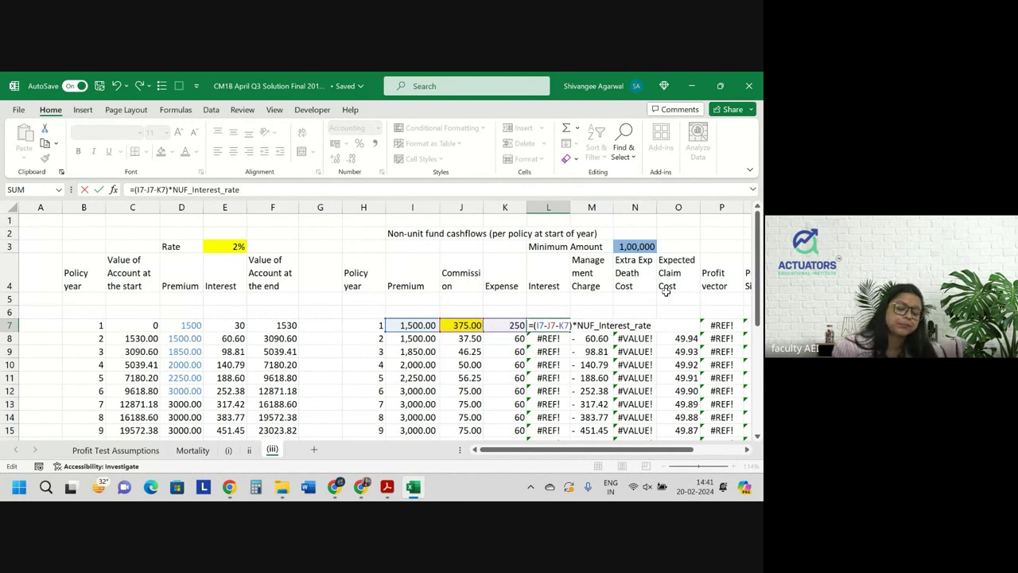
{"action": "key", "text": "Return"}
{"action": "left_click", "coordinate": [560, 328]}
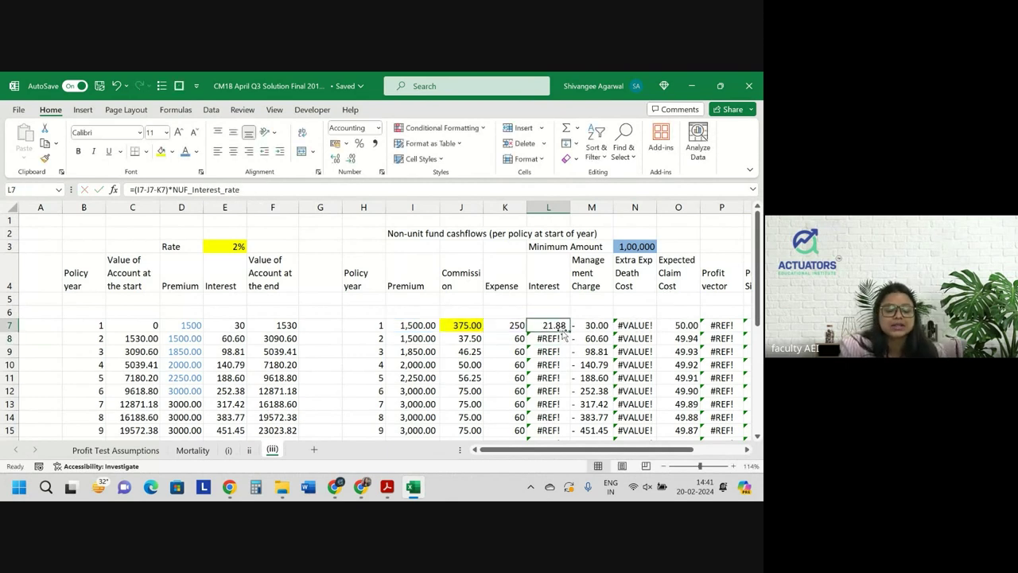
{"action": "double_click", "coordinate": [569, 331]}
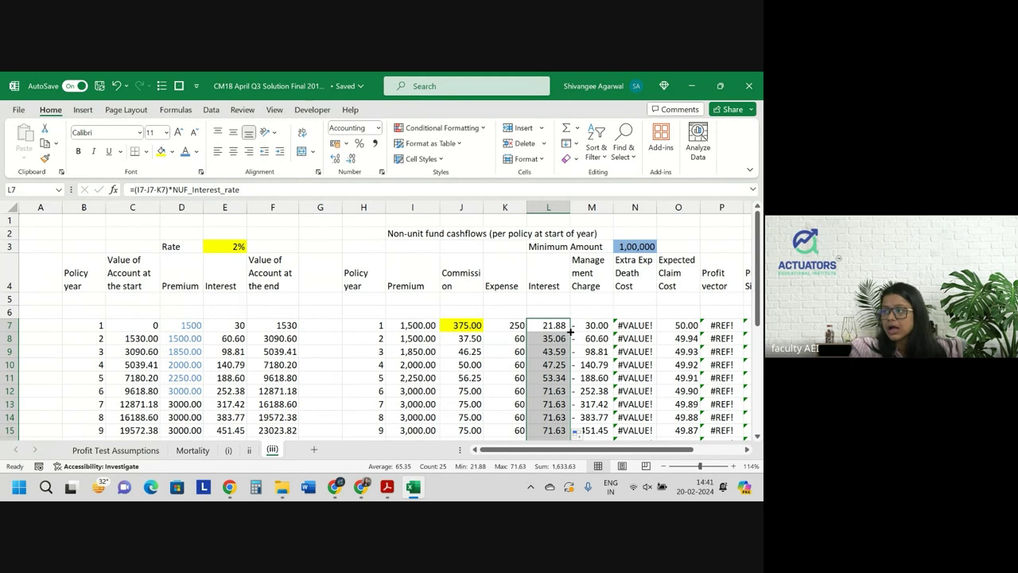
Type 'AWP Fund' in C2 and merge and centre it across C2:F2
{"action": "left_click", "coordinate": [119, 228]}
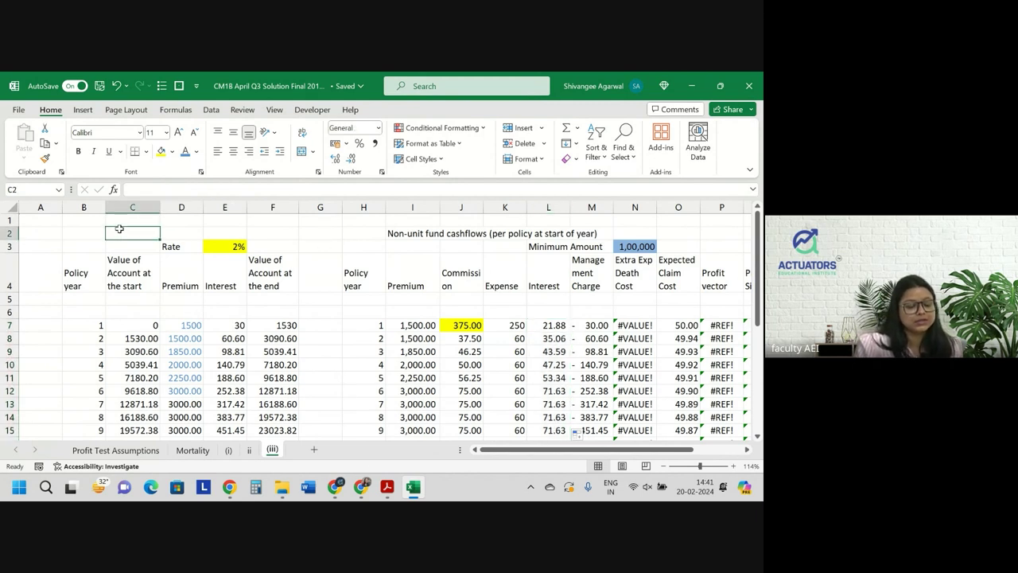
{"action": "type", "text": "AWP "}
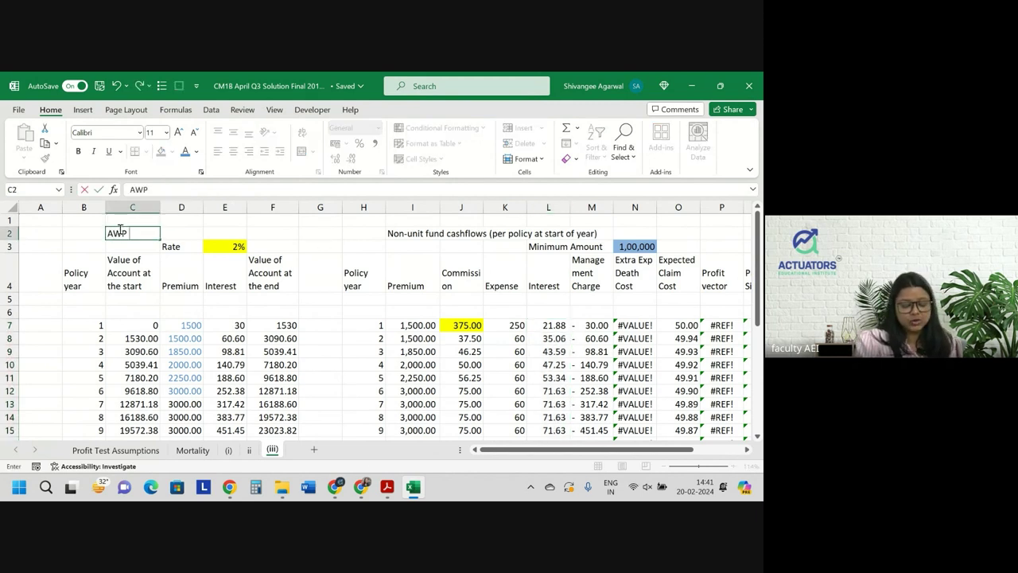
{"action": "type", "text": "Fund"}
{"action": "key", "text": "Return"}
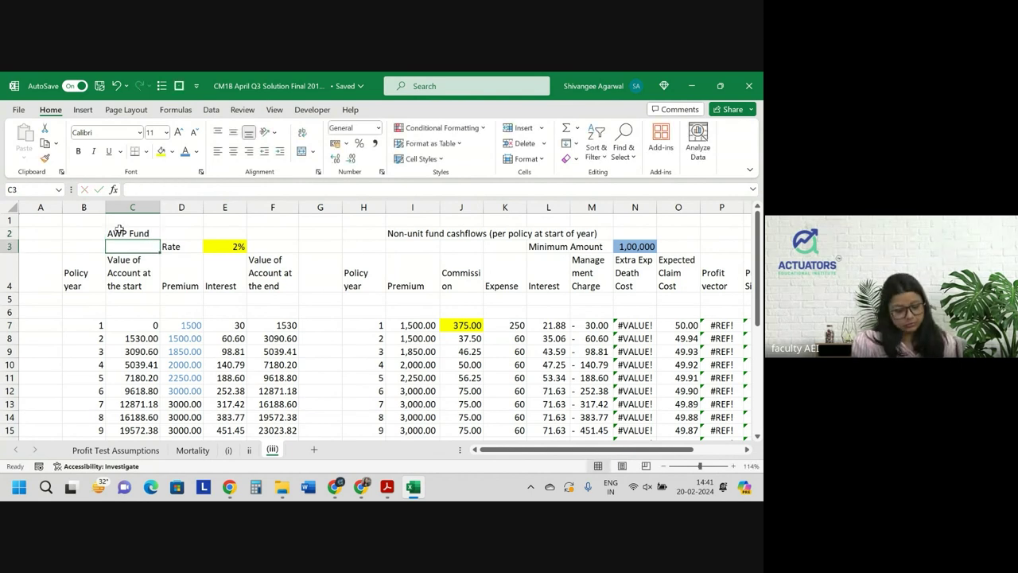
{"action": "left_click_drag", "start_coordinate": [120, 229], "coordinate": [279, 233]}
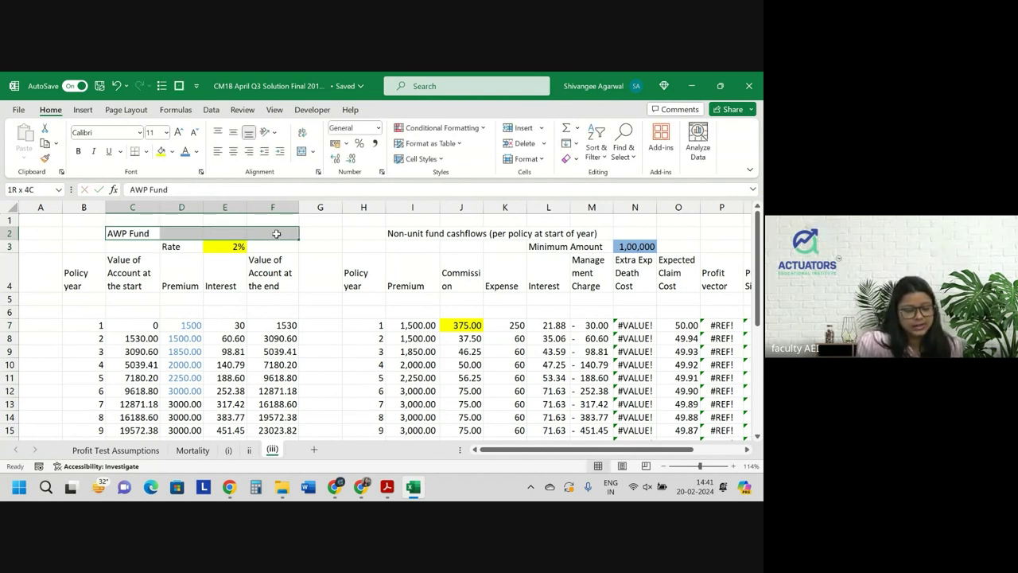
{"action": "left_click", "coordinate": [300, 151]}
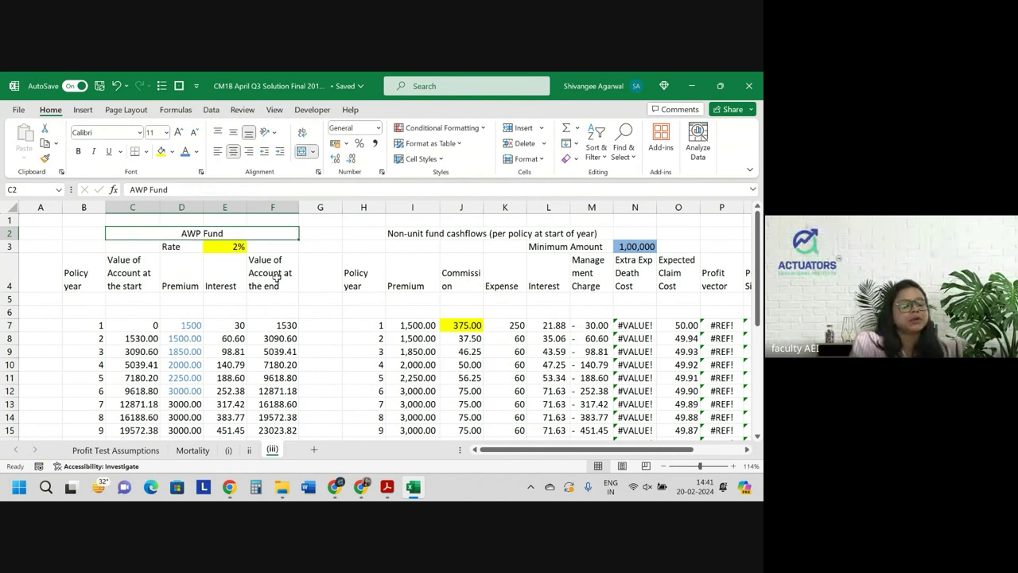
{"action": "left_click", "coordinate": [461, 278]}
Delete the Management Charge column M from the pasted table
{"action": "scroll", "coordinate": [358, 271], "scroll_direction": "right", "scroll_amount": 4}
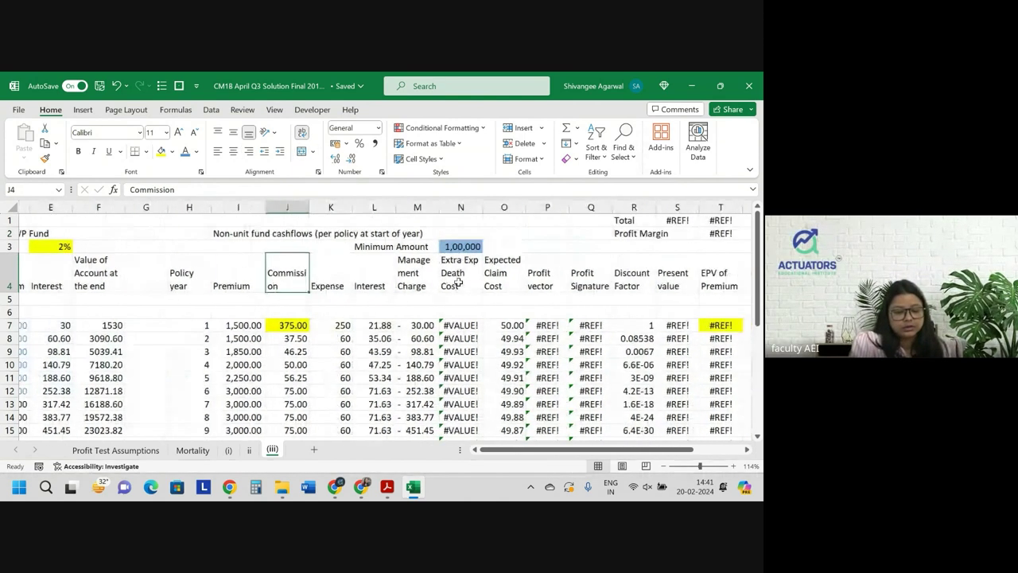
{"action": "scroll", "coordinate": [382, 327], "scroll_direction": "left", "scroll_amount": 1}
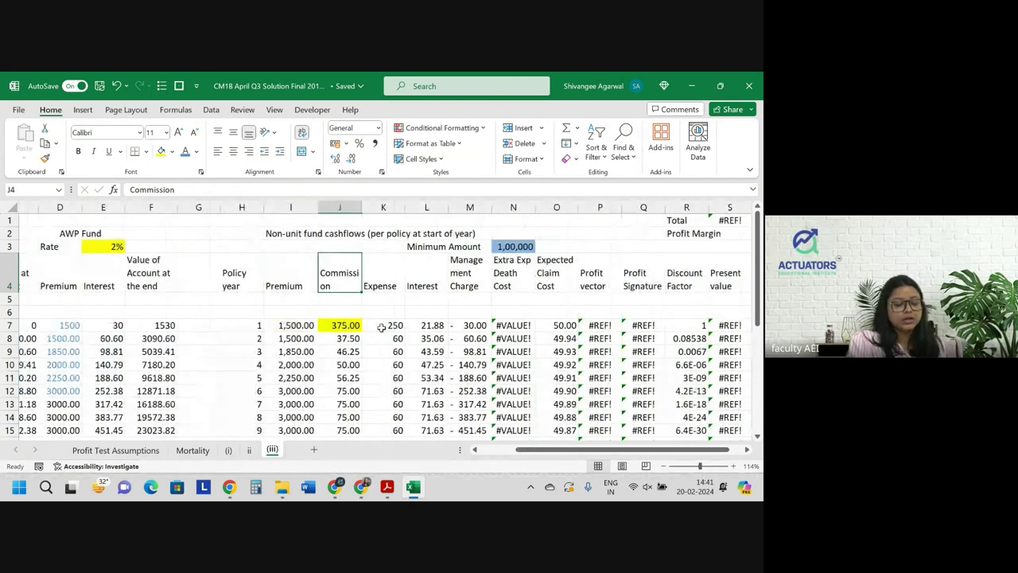
{"action": "left_click", "coordinate": [440, 325]}
{"action": "scroll", "coordinate": [441, 326], "scroll_direction": "left", "scroll_amount": 1}
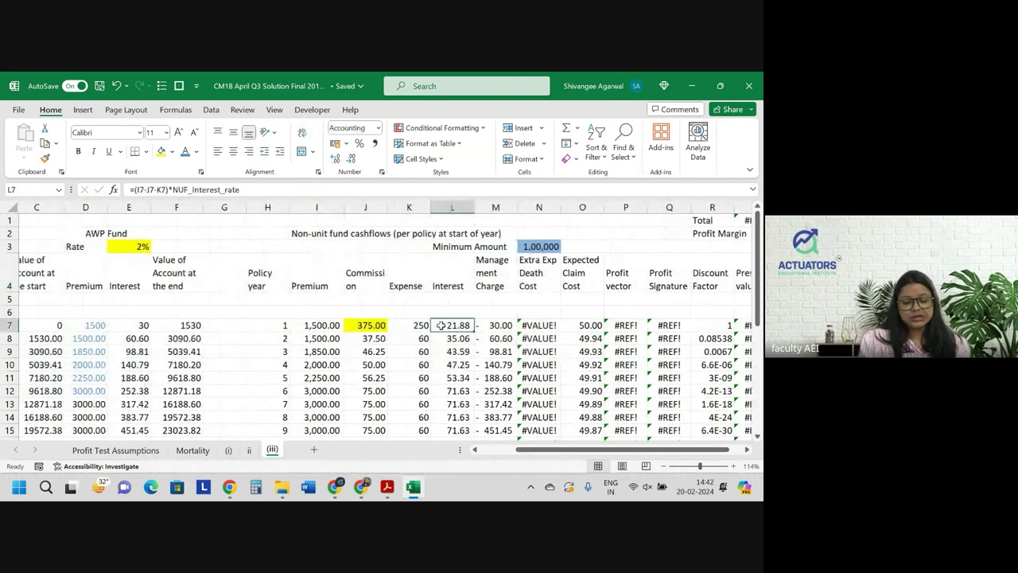
{"action": "scroll", "coordinate": [440, 324], "scroll_direction": "left", "scroll_amount": 1}
{"action": "scroll", "coordinate": [440, 325], "scroll_direction": "left", "scroll_amount": 1}
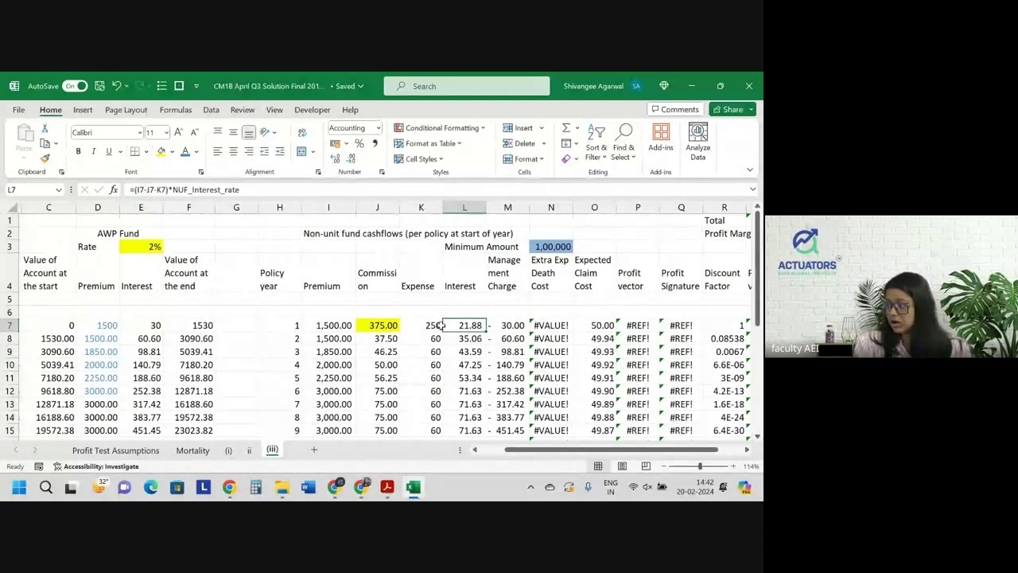
{"action": "left_click", "coordinate": [518, 206]}
{"action": "key", "text": "ctrl+minus"}
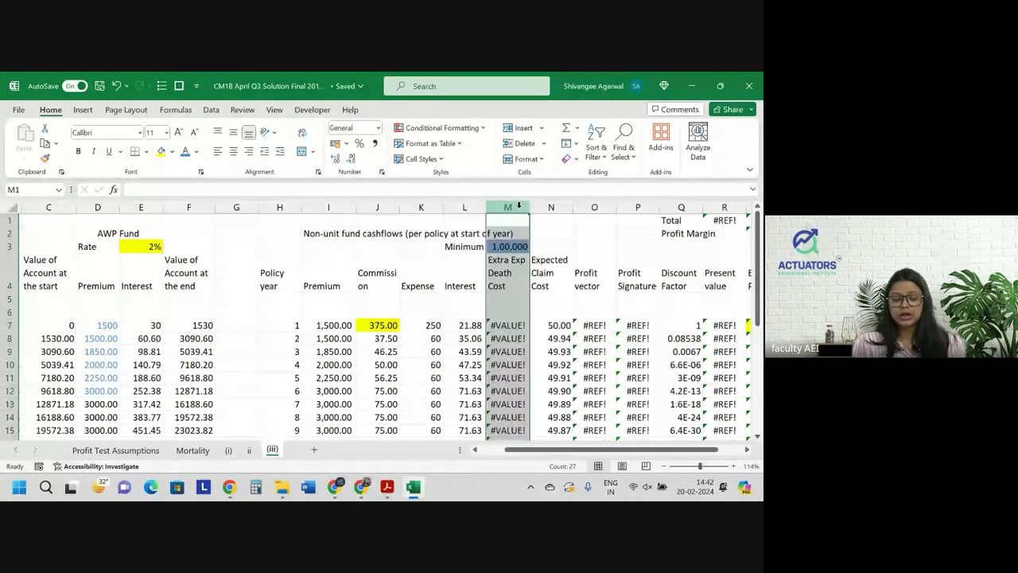
Rename heading M4 from Extra Exp Death Cost to 'Death Cost'
{"action": "left_click", "coordinate": [507, 326]}
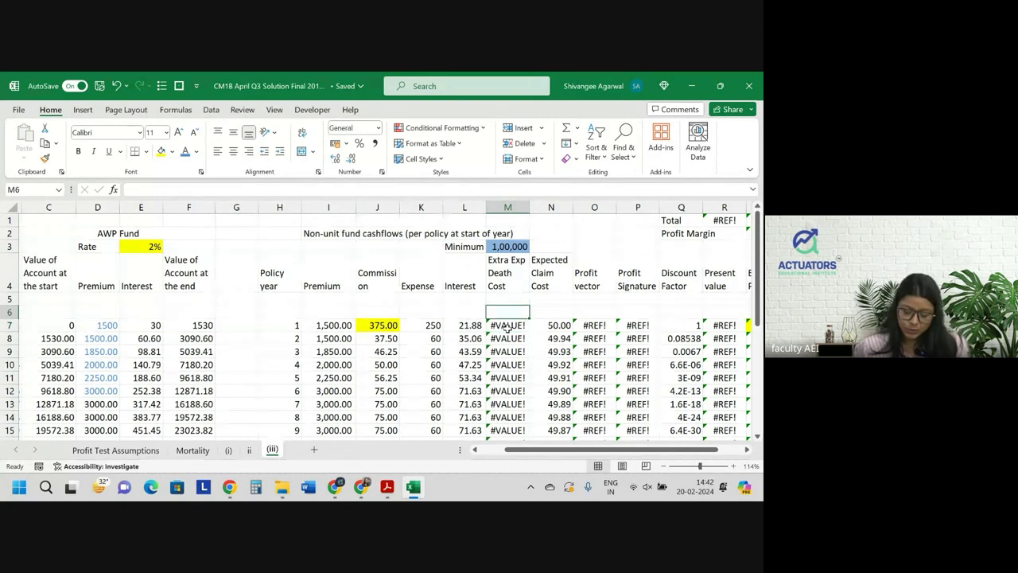
{"action": "key", "text": "Up"}
{"action": "key", "text": "Up"}
{"action": "key", "text": "Up"}
{"action": "type", "text": "Death"}
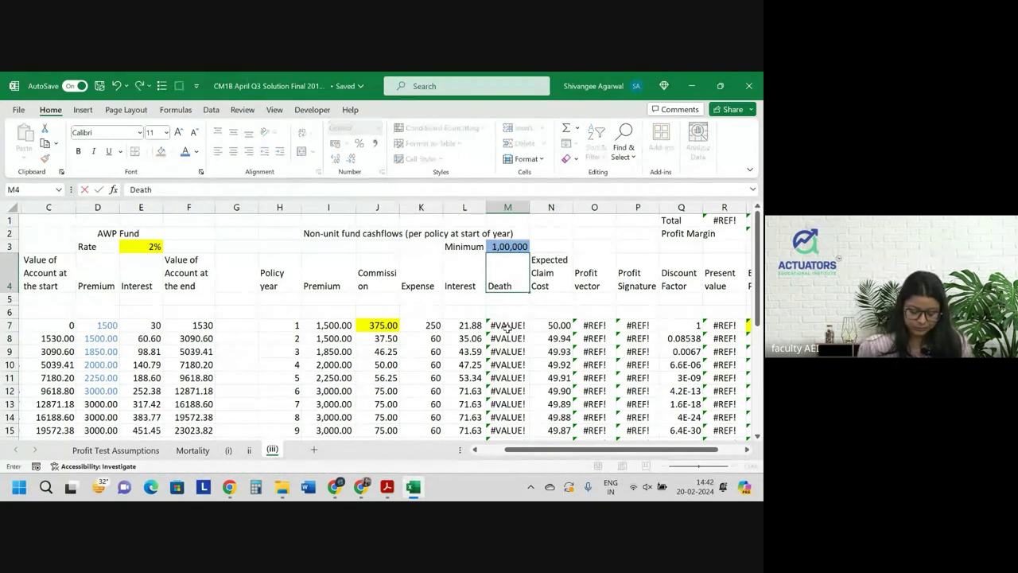
{"action": "type", "text": " Cost"}
{"action": "key", "text": "Return"}
{"action": "left_click", "coordinate": [506, 327]}
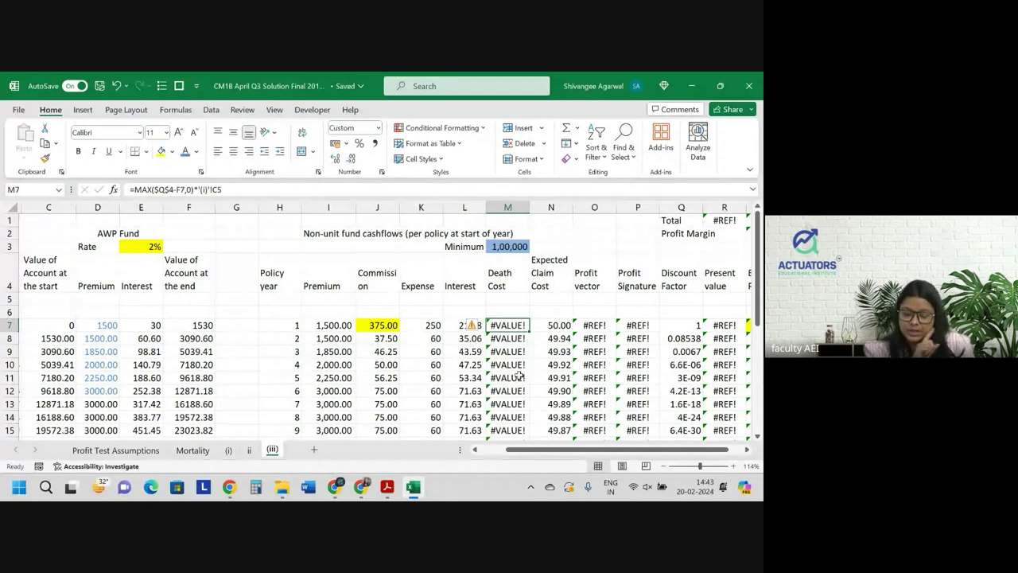
Enter =MAX(M3,F7*(1+P3))*'(i)'!G6 in M7, giving a year-1 Death Cost of 124.52
{"action": "type", "text": "="}
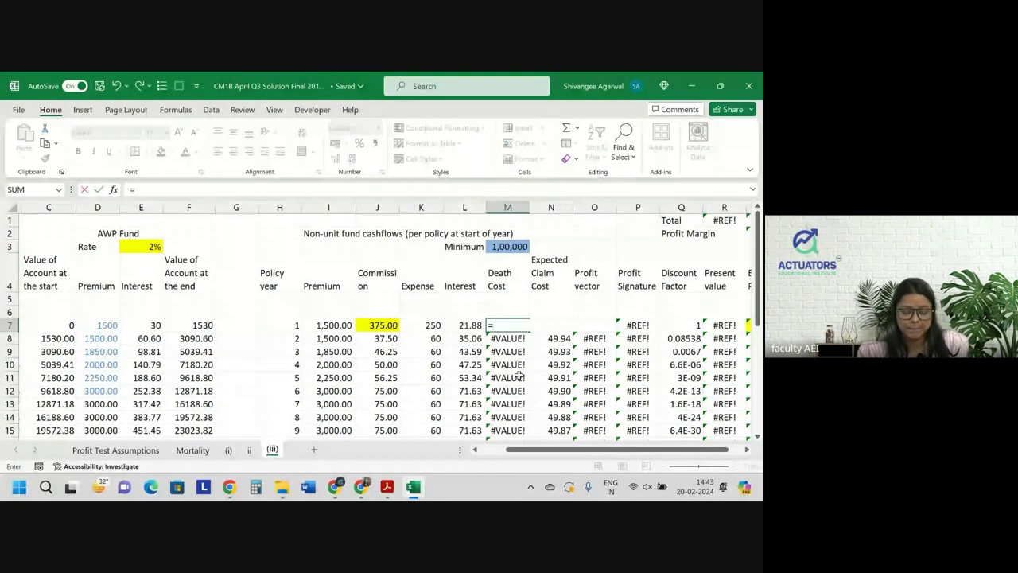
{"action": "type", "text": "max("}
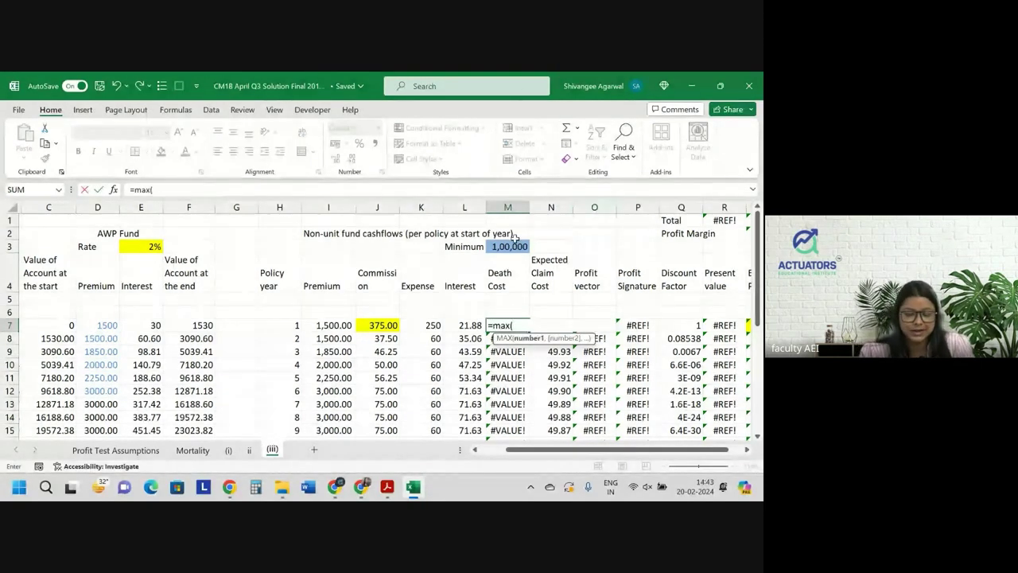
{"action": "left_click", "coordinate": [513, 247]}
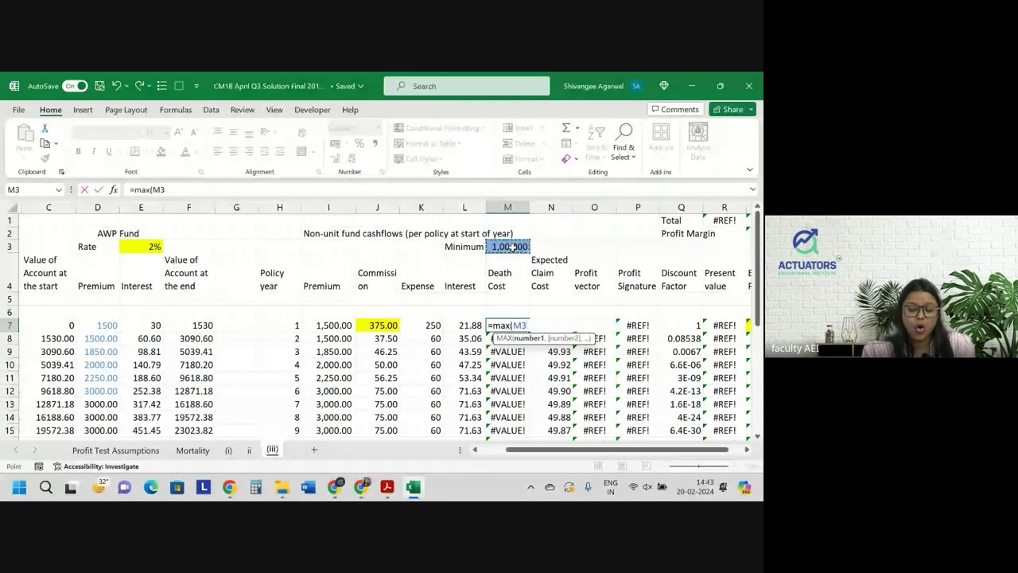
{"action": "type", "text": ","}
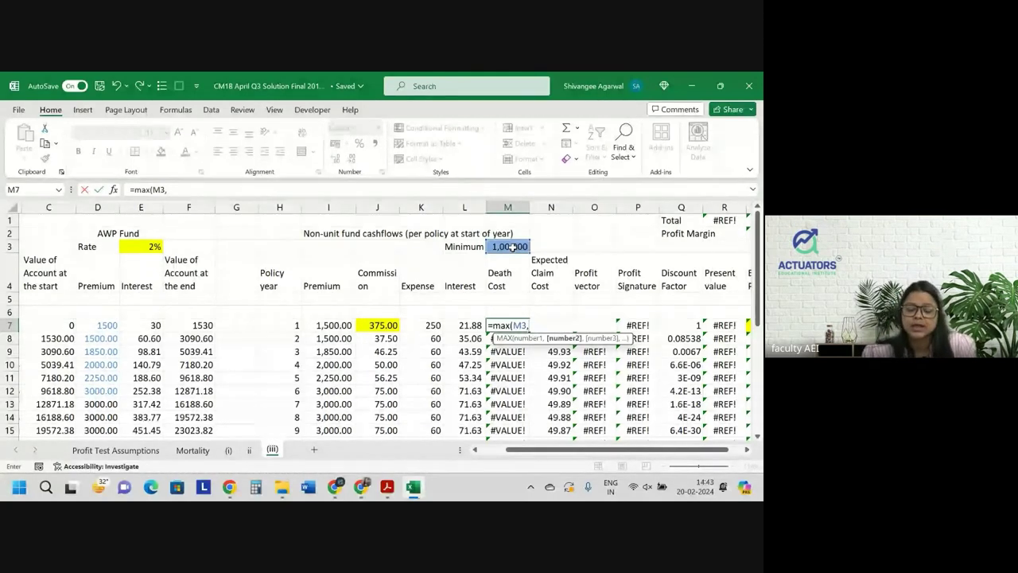
{"action": "left_click", "coordinate": [192, 325]}
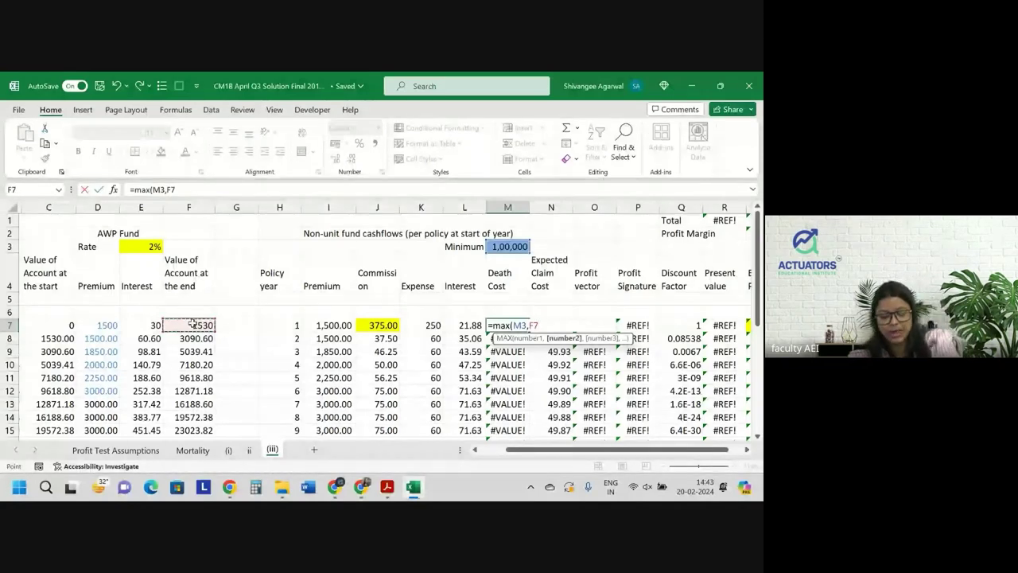
{"action": "type", "text": "*(1+"}
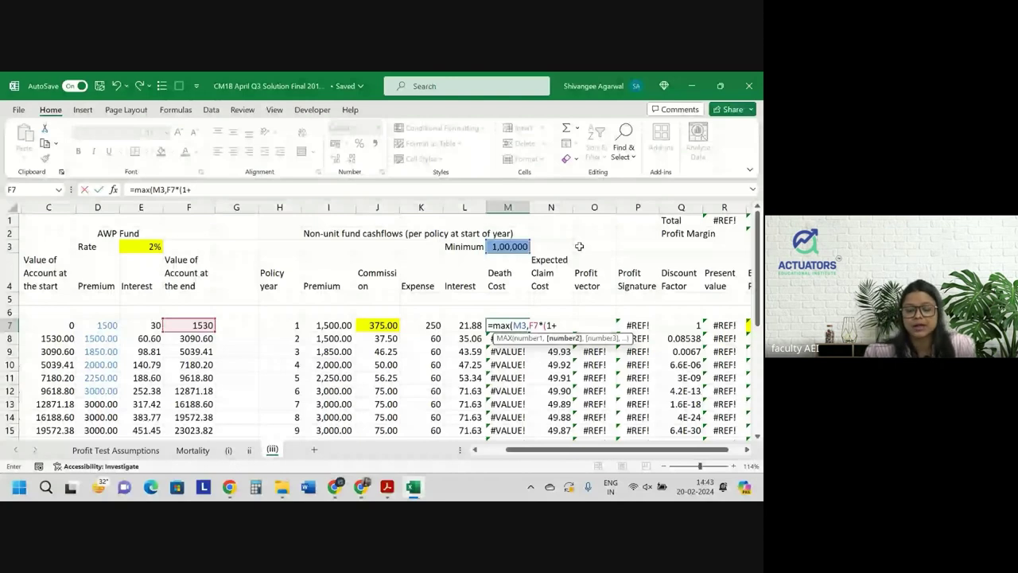
{"action": "left_click", "coordinate": [629, 248]}
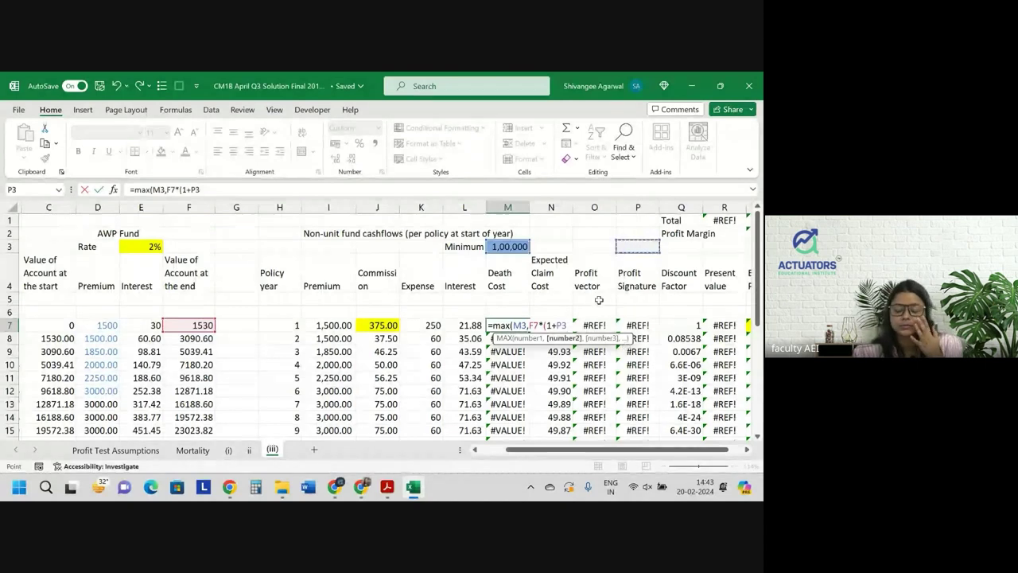
{"action": "type", "text": "))"}
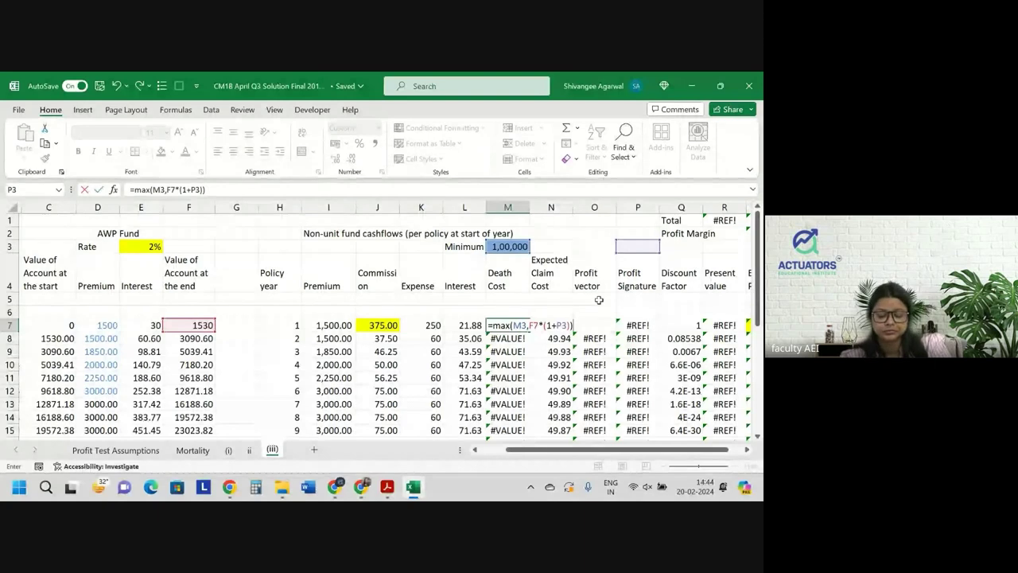
{"action": "type", "text": "*"}
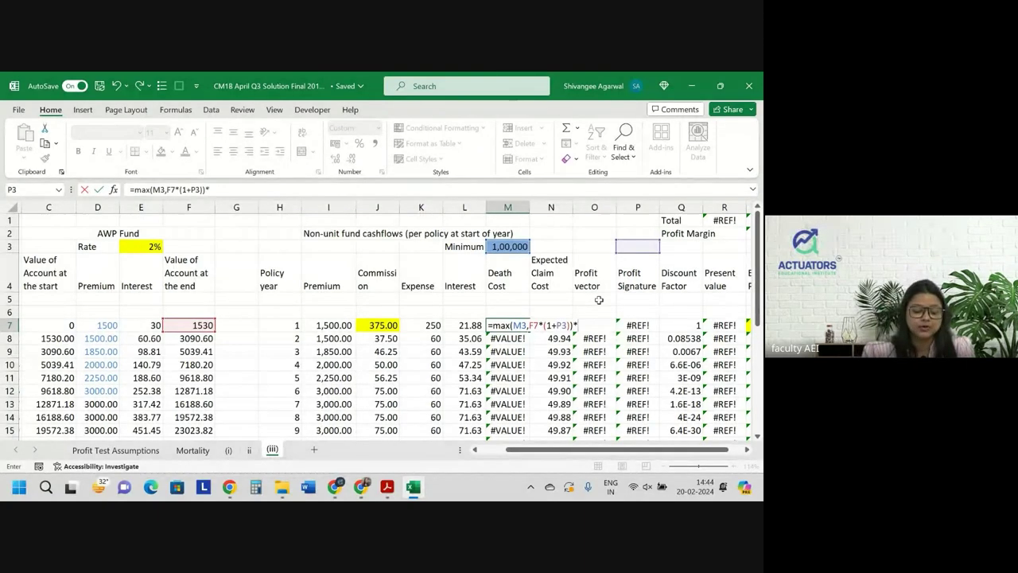
{"action": "left_click", "coordinate": [229, 450]}
{"action": "left_click", "coordinate": [348, 289]}
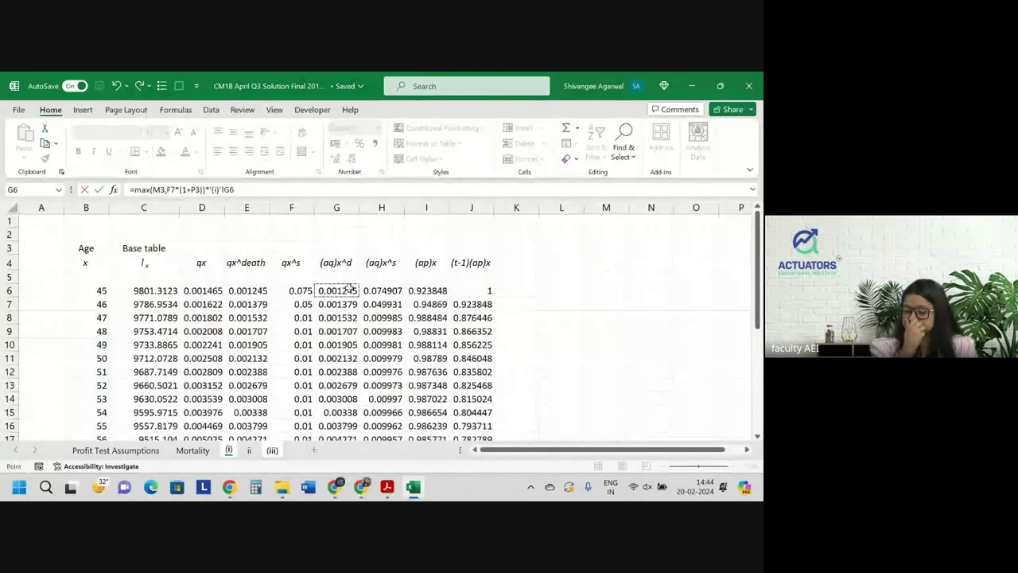
{"action": "key", "text": "Return"}
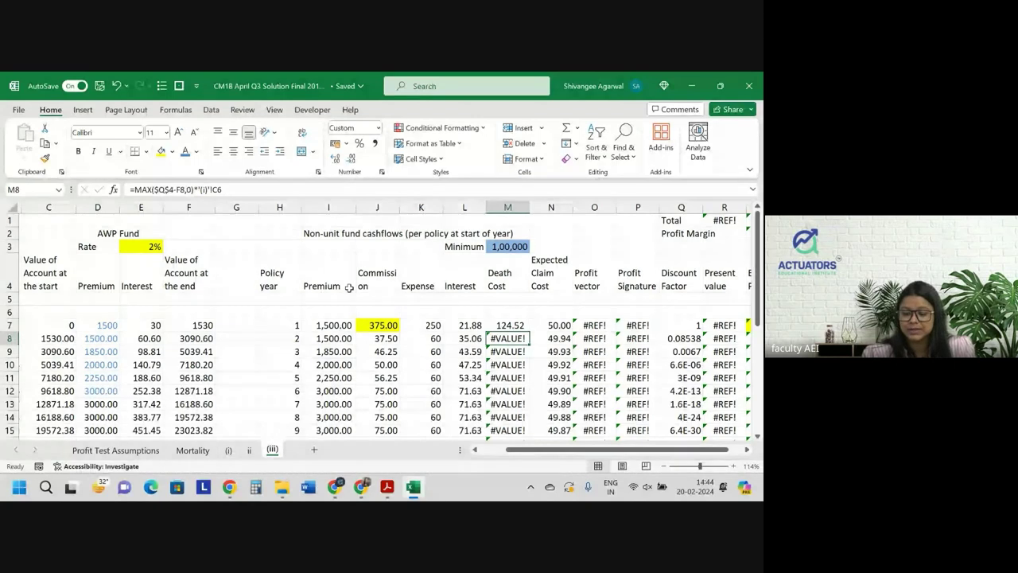
Enter a 'terminal Bonus' label in N3 and move it into O3 beside the minimum
{"action": "left_click", "coordinate": [624, 248]}
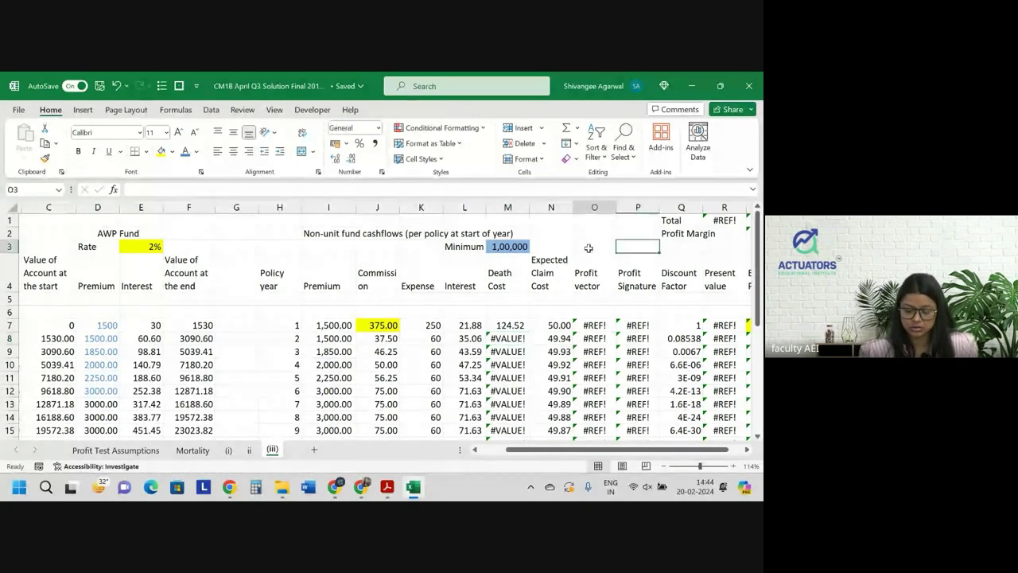
{"action": "left_click", "coordinate": [553, 245]}
{"action": "left_click", "coordinate": [583, 247]}
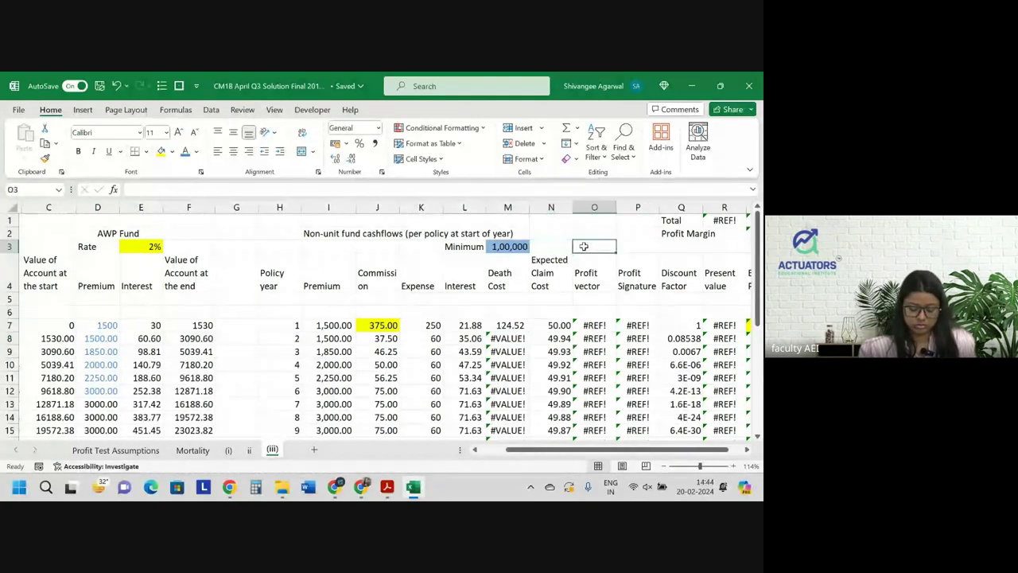
{"action": "key", "text": "Left"}
{"action": "type", "text": "term"}
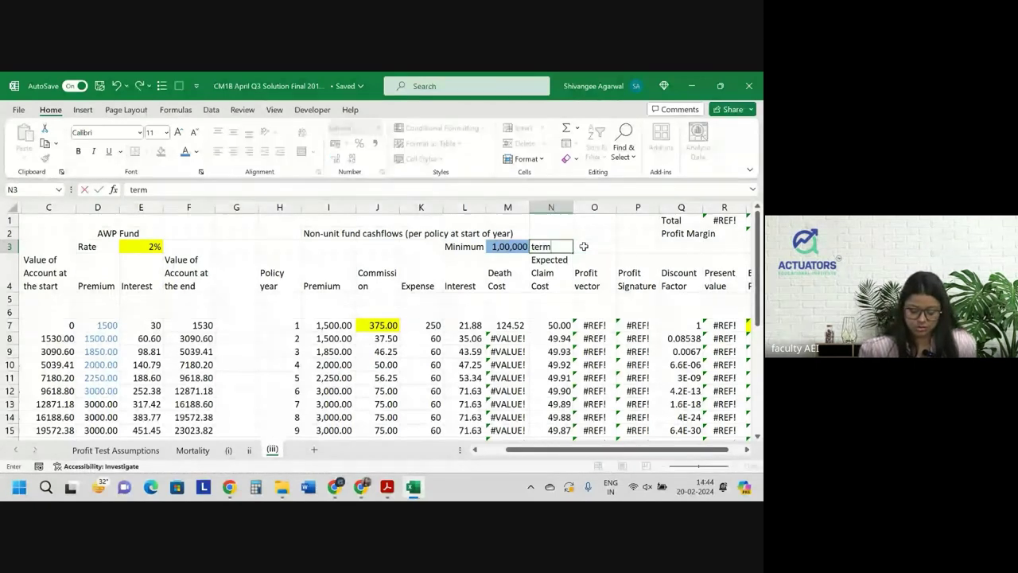
{"action": "type", "text": "inal Bonus"}
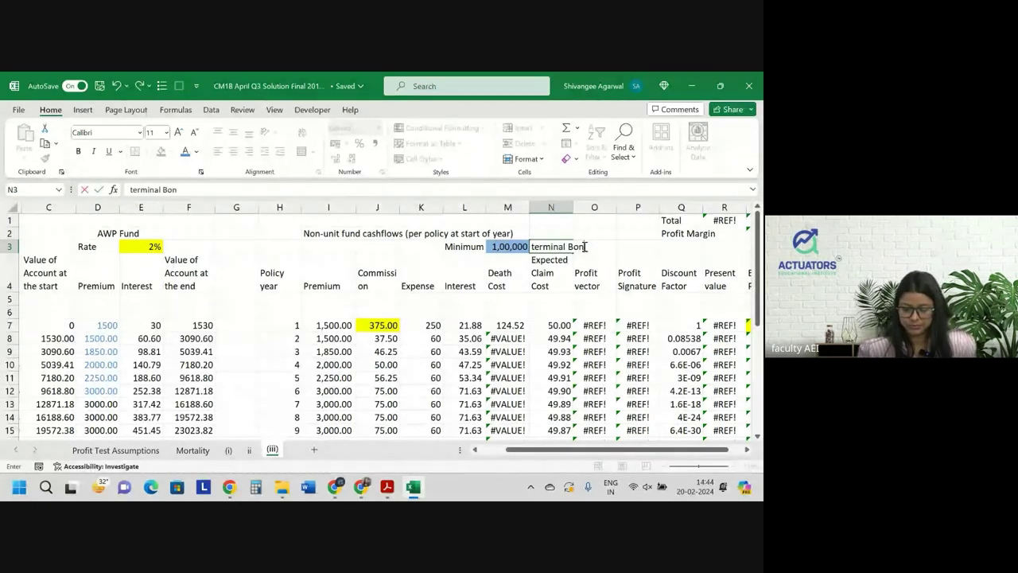
{"action": "key", "text": "Return"}
{"action": "key", "text": "Up"}
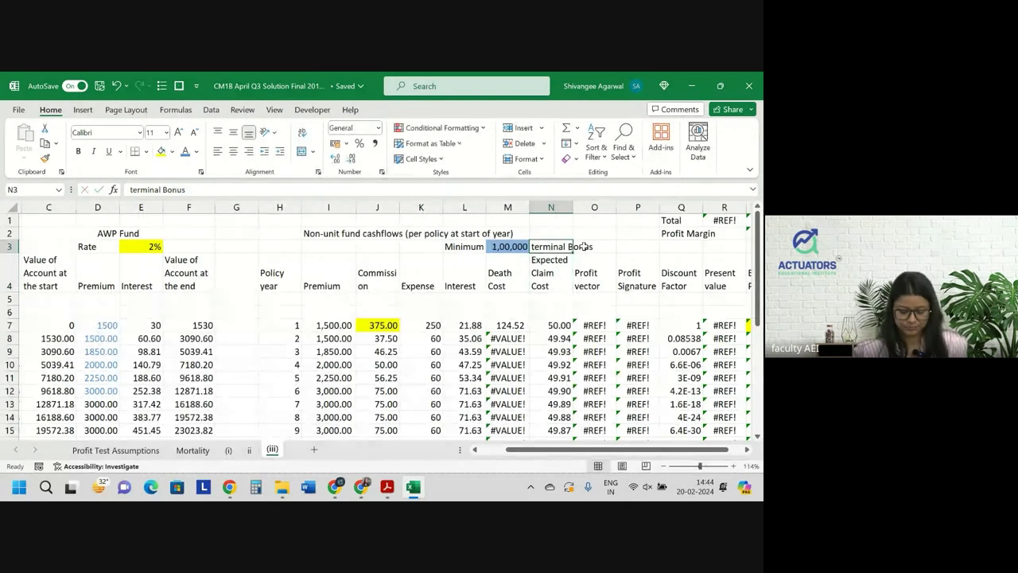
{"action": "key", "text": "ctrl+c"}
{"action": "left_click", "coordinate": [583, 246]}
{"action": "key", "text": "ctrl+v"}
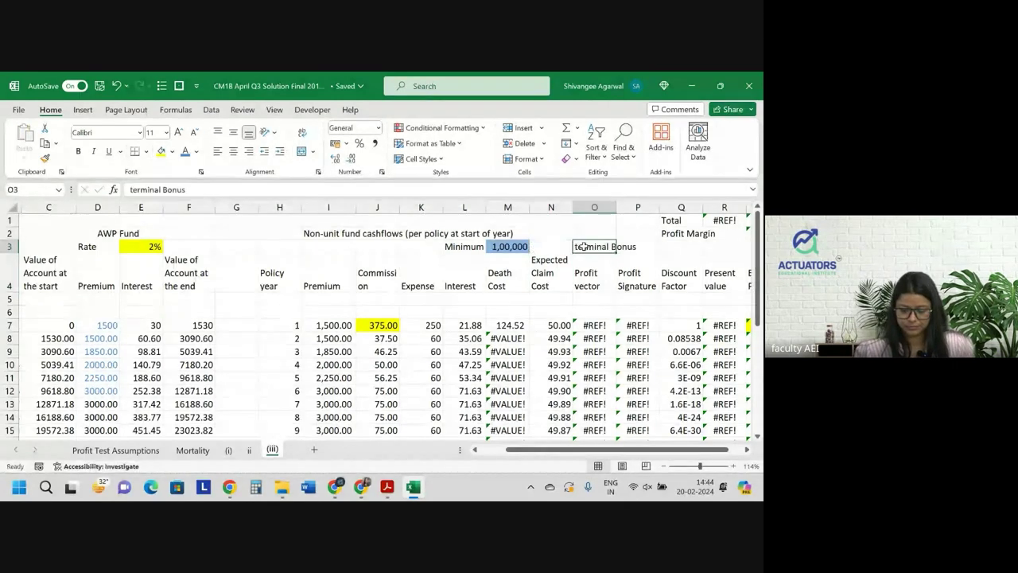
Capitalise the O3 label to 'Terminal Bonus' and right-align it
{"action": "double_click", "coordinate": [578, 246]}
{"action": "key", "text": "Delete"}
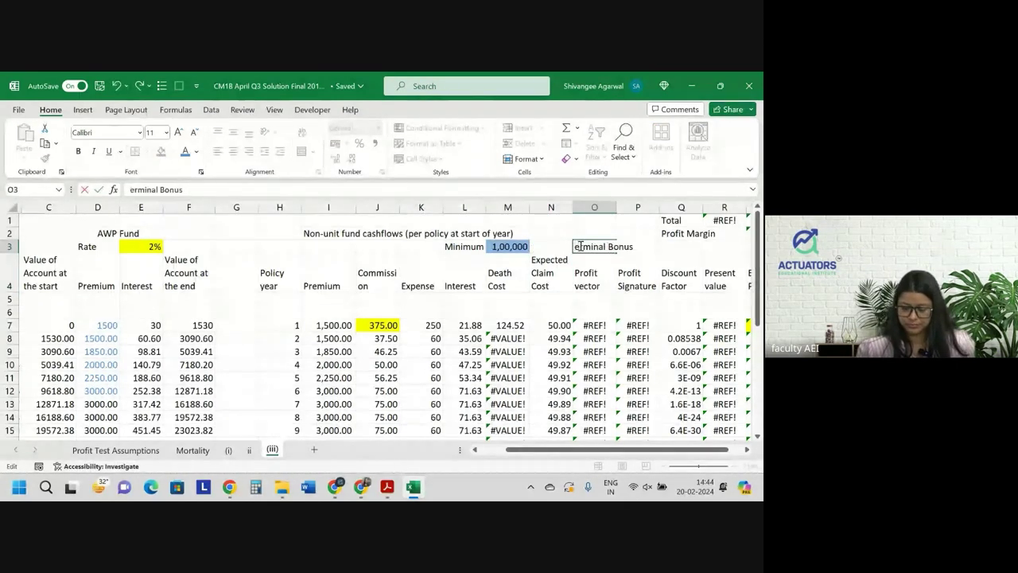
{"action": "type", "text": "T"}
{"action": "key", "text": "ctrl+Return"}
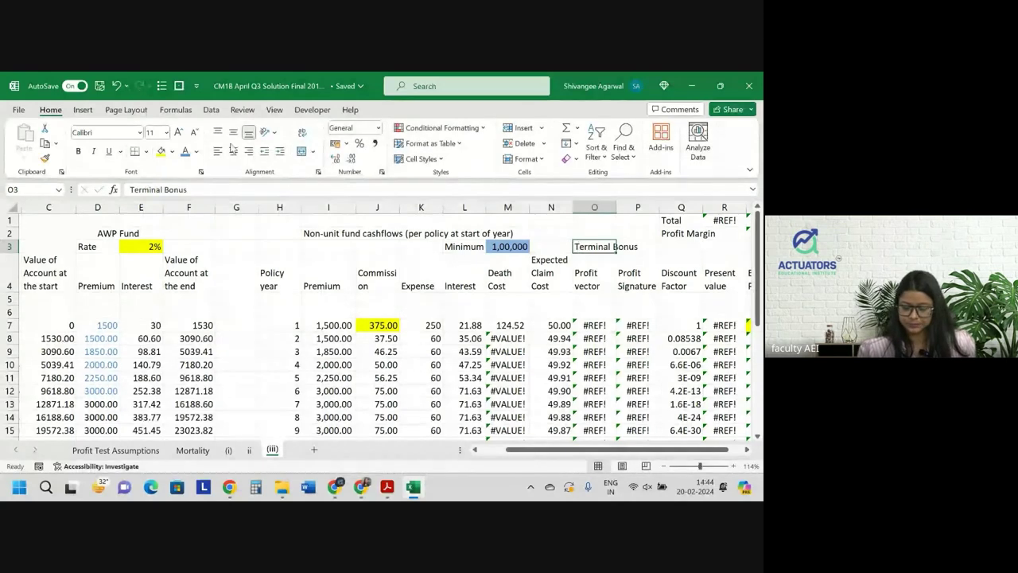
{"action": "left_click", "coordinate": [248, 156]}
Enter the terminal bonus rate of 80% in P3
{"action": "key", "text": "Right"}
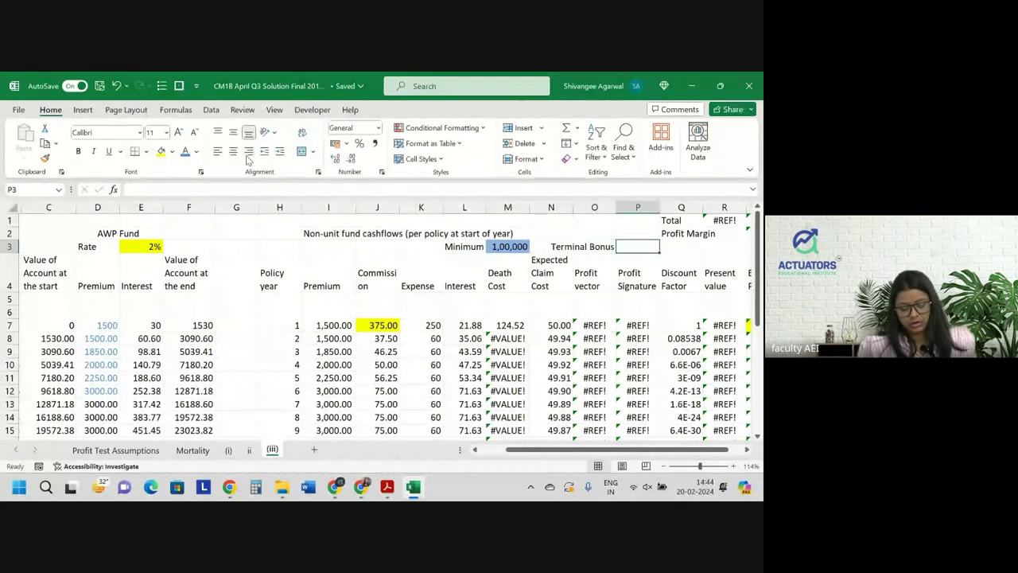
{"action": "type", "text": "80"}
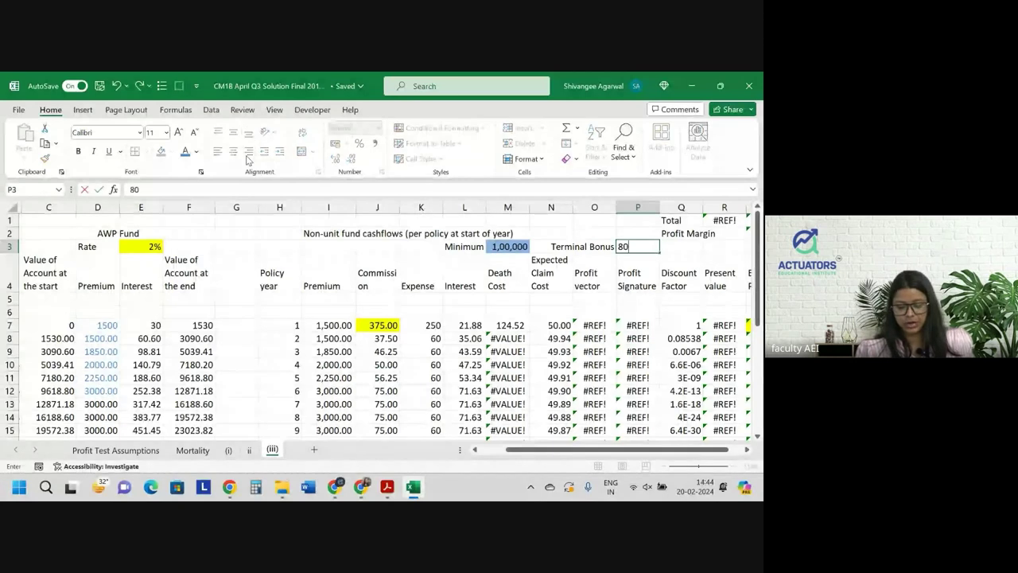
{"action": "type", "text": "%"}
{"action": "key", "text": "Return"}
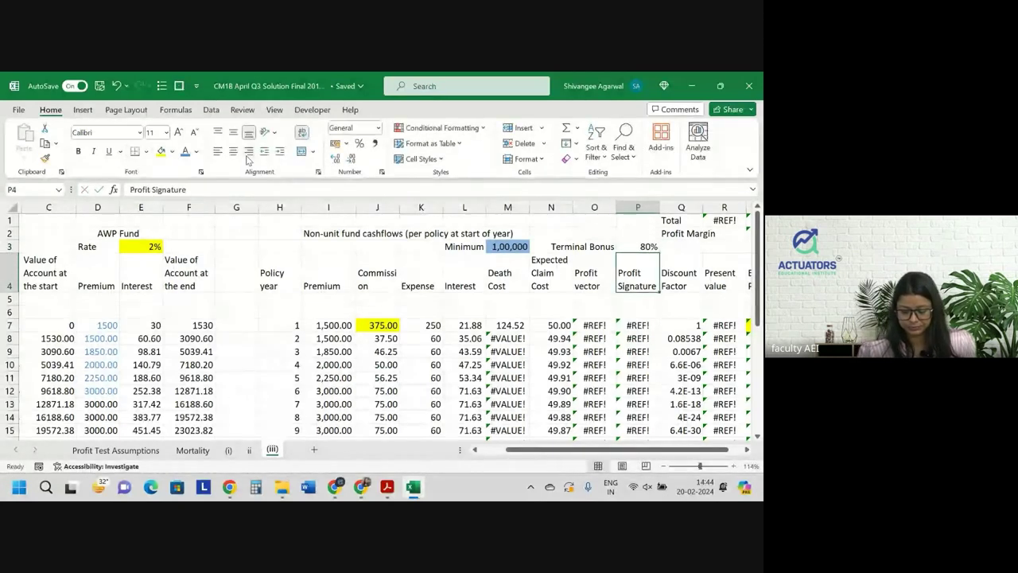
Make M3 and P3 absolute in M7's Death Cost formula and fill it down column M
{"action": "double_click", "coordinate": [521, 326]}
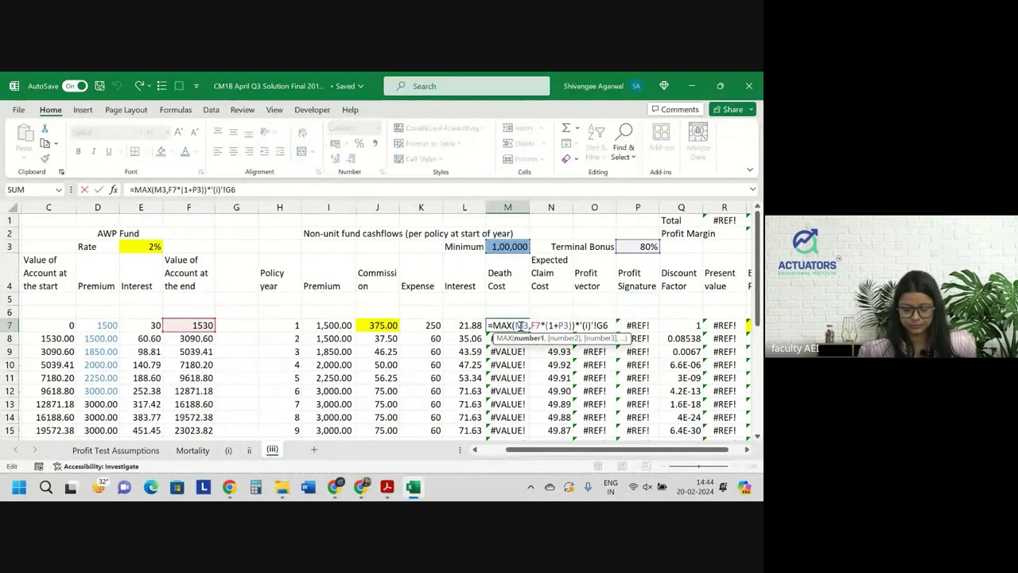
{"action": "key", "text": "ctrl+Return"}
{"action": "double_click", "coordinate": [530, 334]}
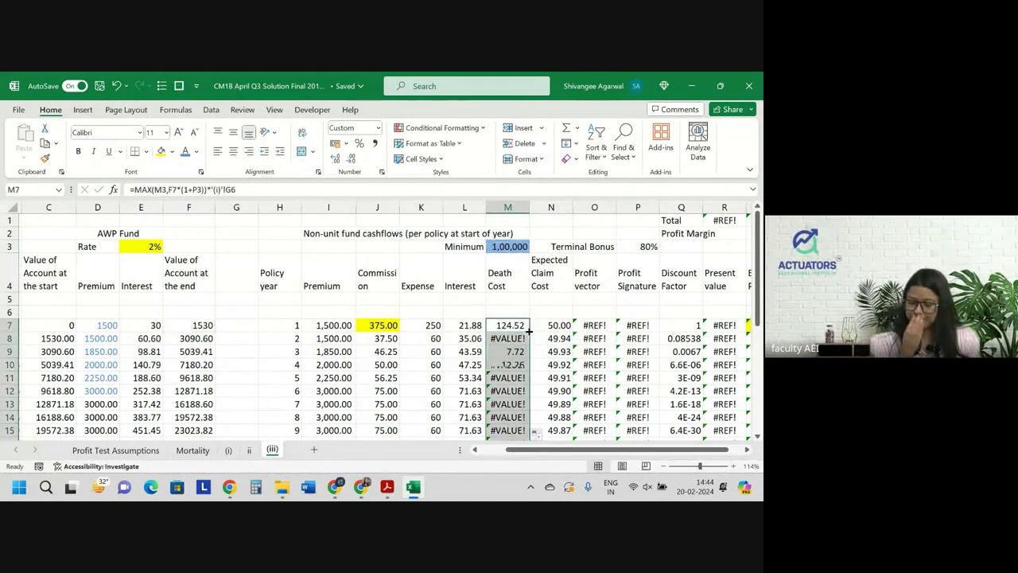
{"action": "double_click", "coordinate": [521, 327]}
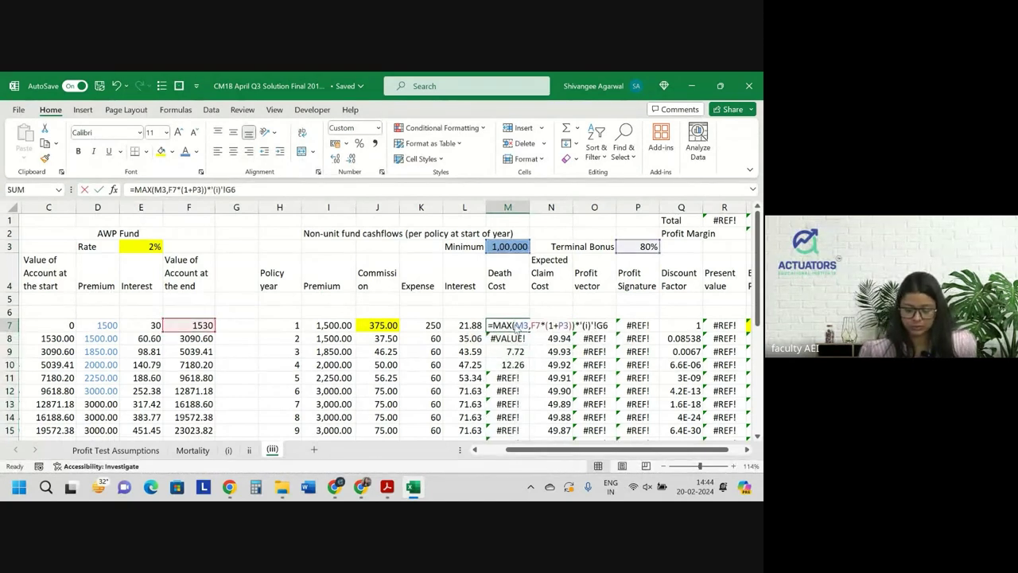
{"action": "key", "text": "F4"}
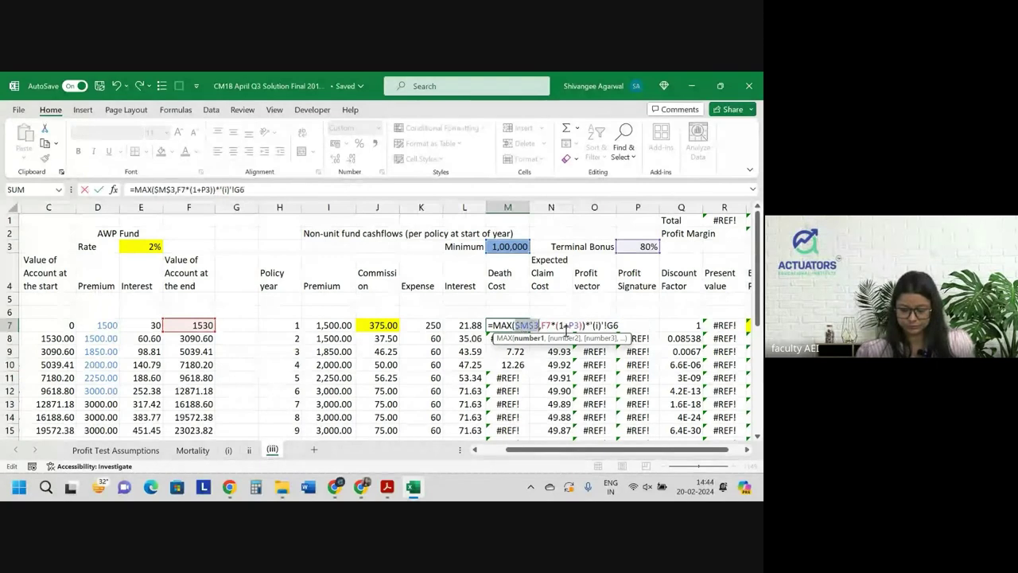
{"action": "left_click", "coordinate": [578, 326]}
{"action": "key", "text": "F4"}
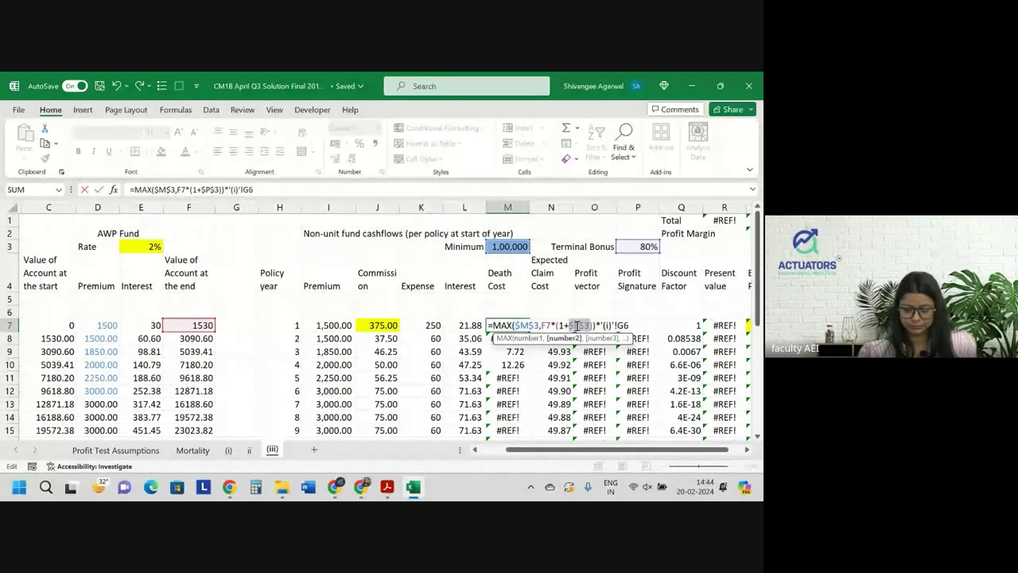
{"action": "key", "text": "ctrl+Return"}
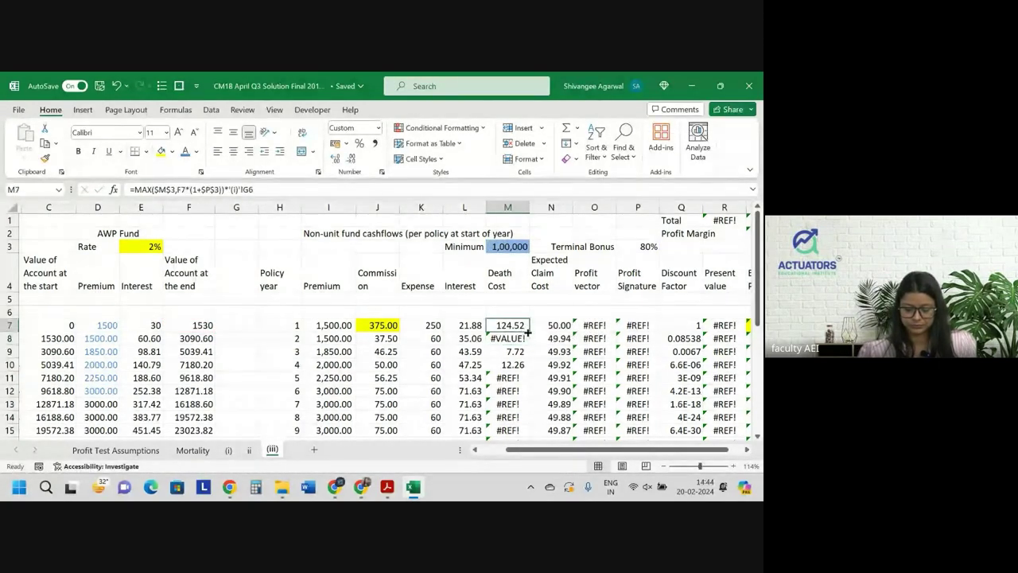
{"action": "double_click", "coordinate": [529, 332]}
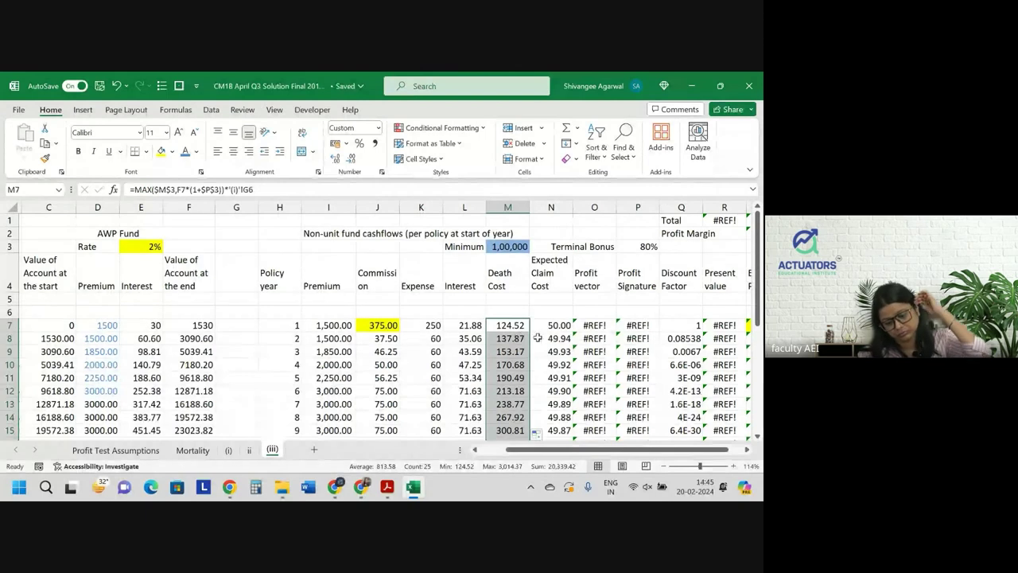
Widen column M so the Death Cost values, up to 2,556.32, display fully
{"action": "left_click", "coordinate": [539, 338]}
{"action": "scroll", "coordinate": [543, 340], "scroll_direction": "down", "scroll_amount": 2}
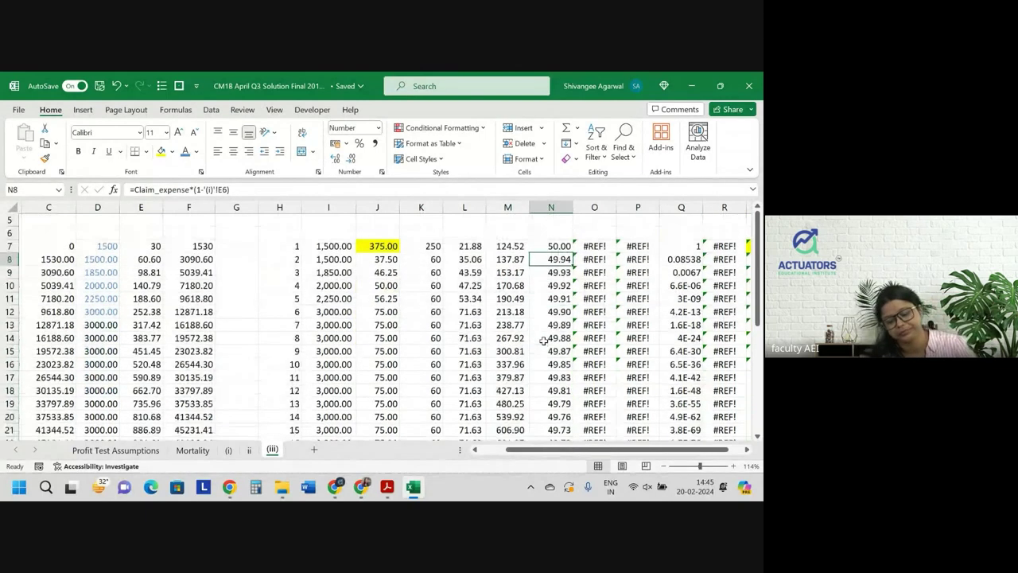
{"action": "key", "text": "ctrl+shift+Down"}
{"action": "scroll", "coordinate": [544, 340], "scroll_direction": "down", "scroll_amount": 1}
{"action": "left_click_drag", "start_coordinate": [530, 207], "coordinate": [535, 206]}
{"action": "scroll", "coordinate": [521, 292], "scroll_direction": "up", "scroll_amount": 2}
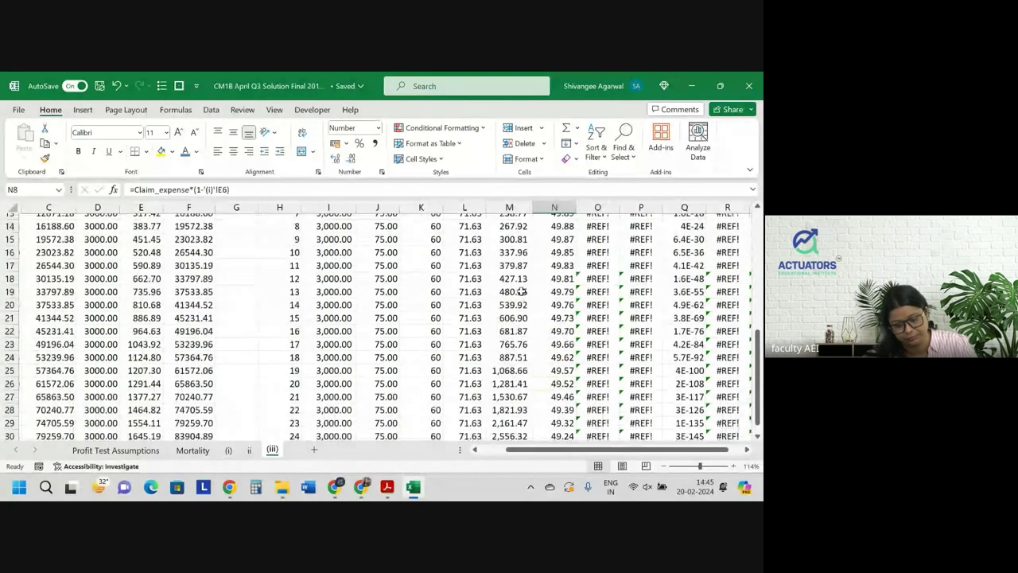
{"action": "scroll", "coordinate": [521, 292], "scroll_direction": "up", "scroll_amount": 3}
{"action": "scroll", "coordinate": [518, 301], "scroll_direction": "up", "scroll_amount": 1}
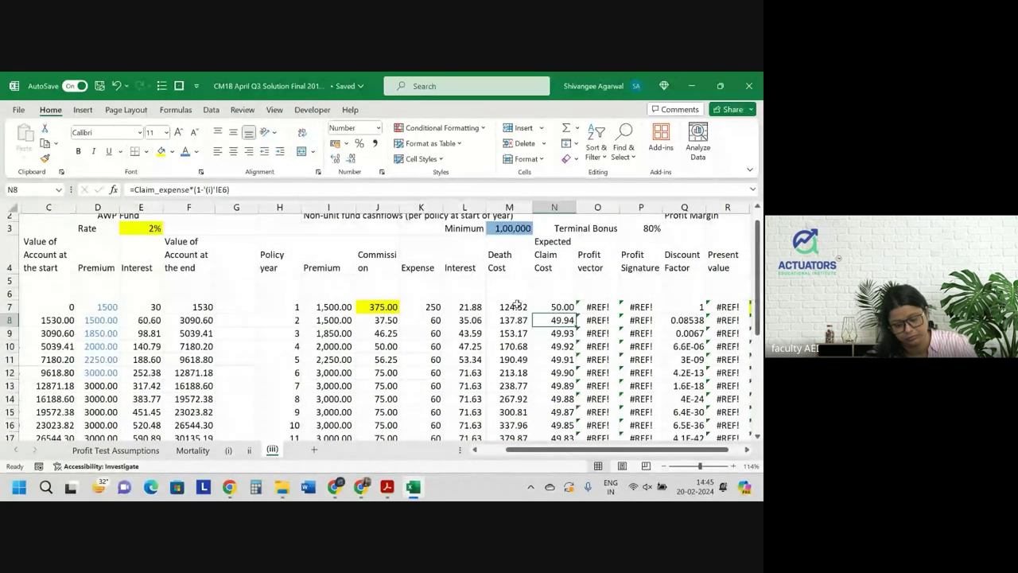
{"action": "double_click", "coordinate": [517, 306]}
{"action": "scroll", "coordinate": [517, 306], "scroll_direction": "up", "scroll_amount": 1}
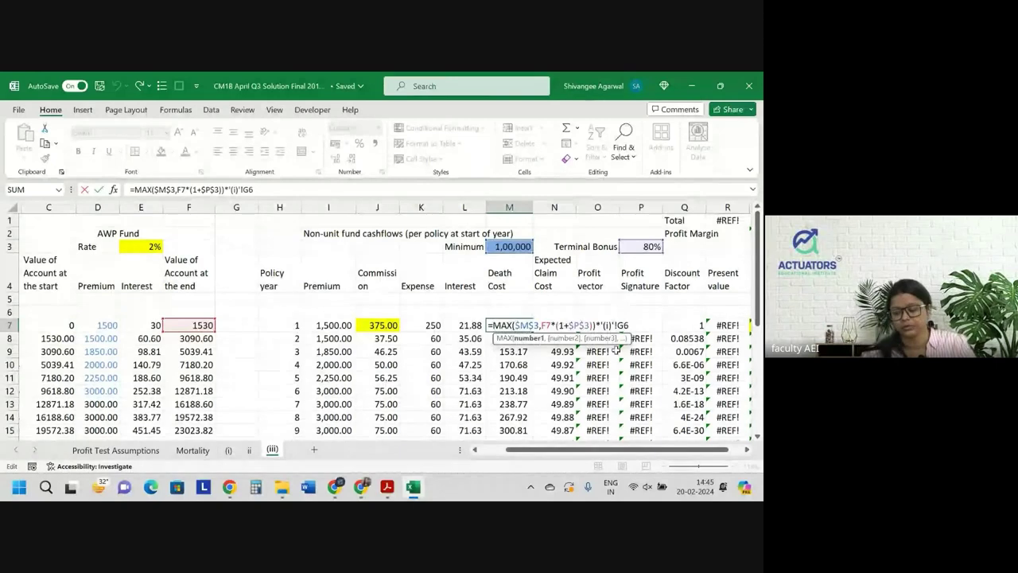
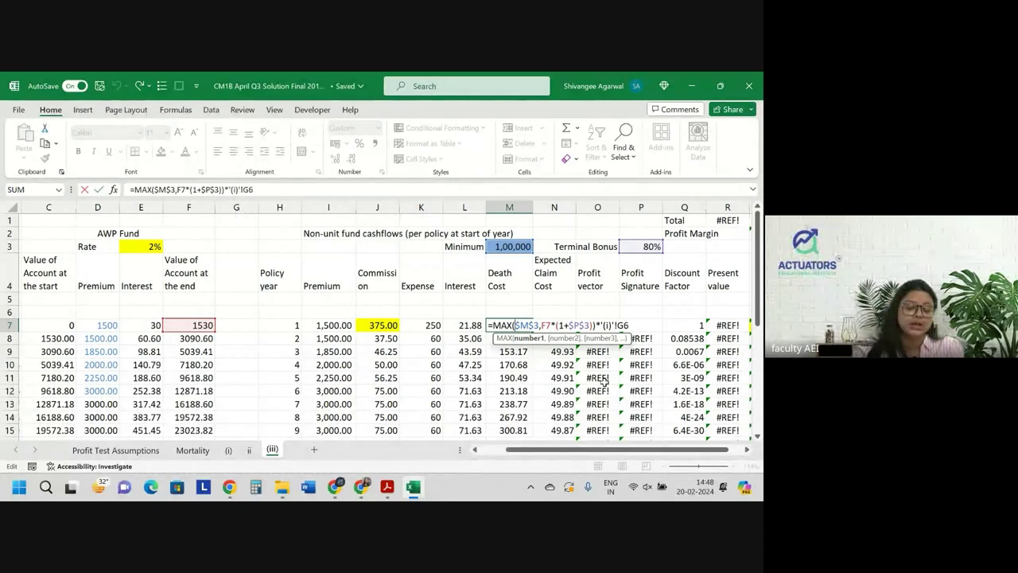
Commit the =MAX death cost formula in M7 and fill it down column M, starting at 124.52
{"action": "key", "text": "Return"}
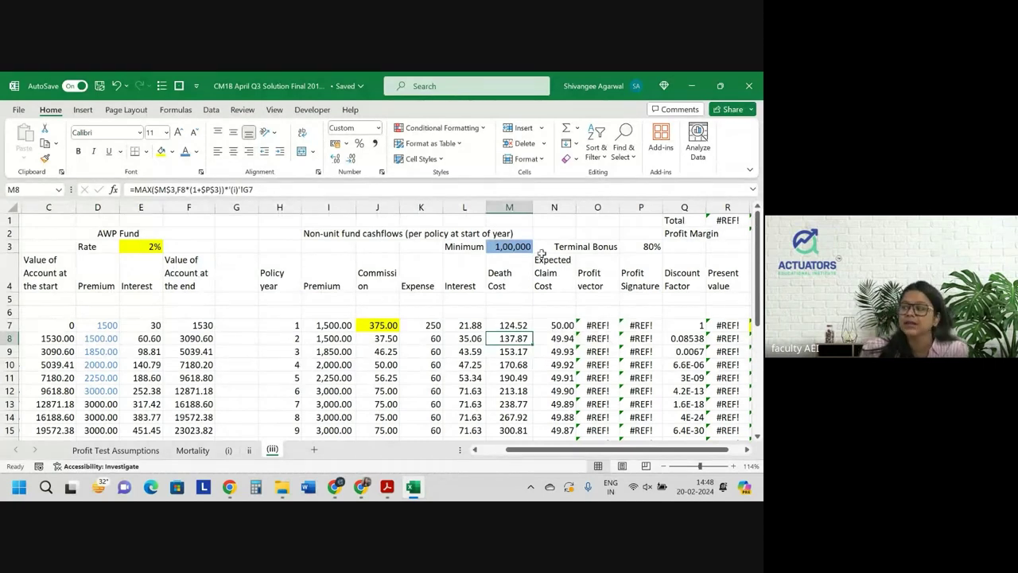
Change the heading 'Non-unit fund cashflows' to 'Profit Test cashflows'
{"action": "left_click", "coordinate": [314, 232]}
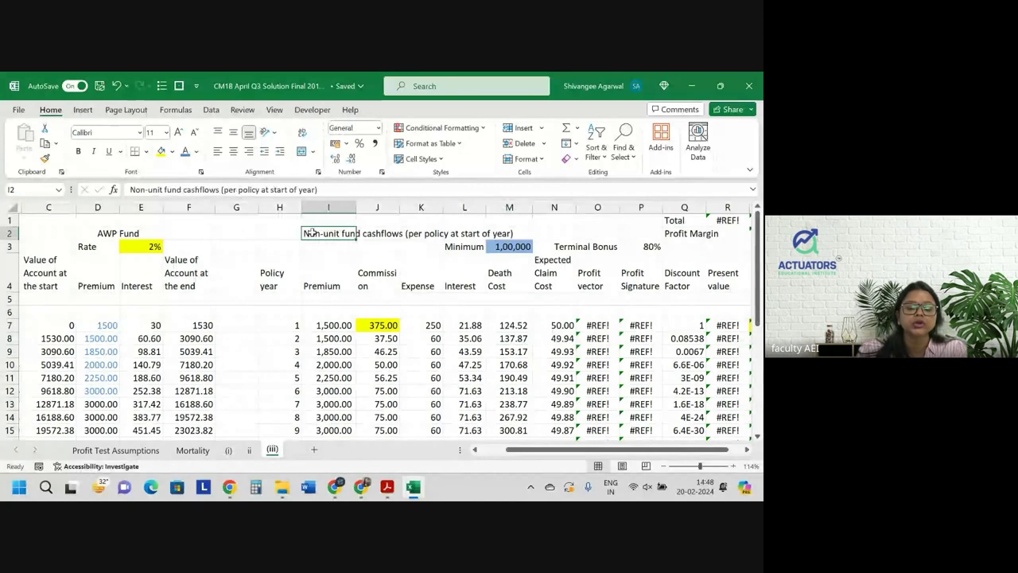
{"action": "double_click", "coordinate": [161, 189]}
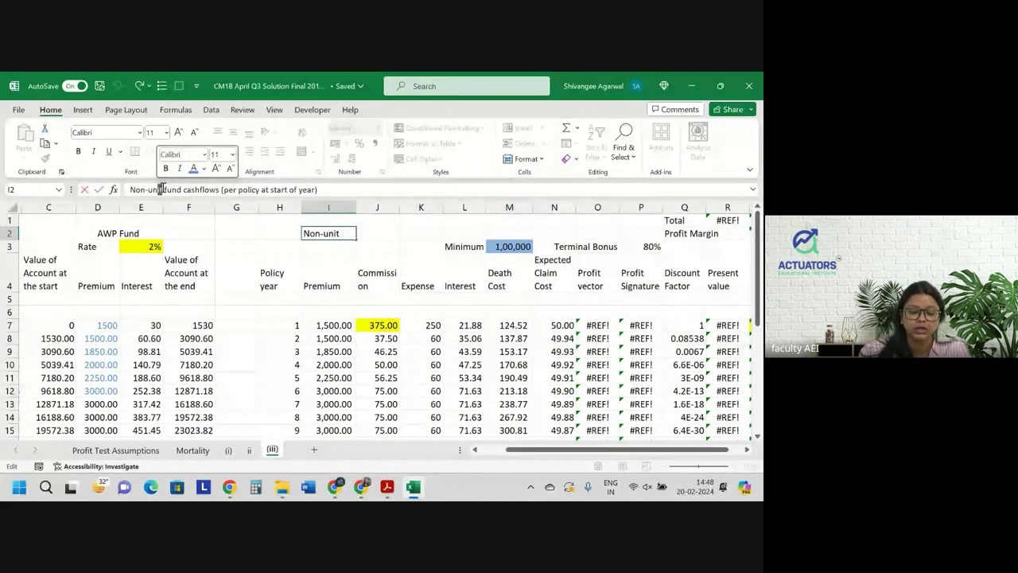
{"action": "left_click_drag", "start_coordinate": [240, 190], "coordinate": [129, 189]}
{"action": "type", "text": "O"}
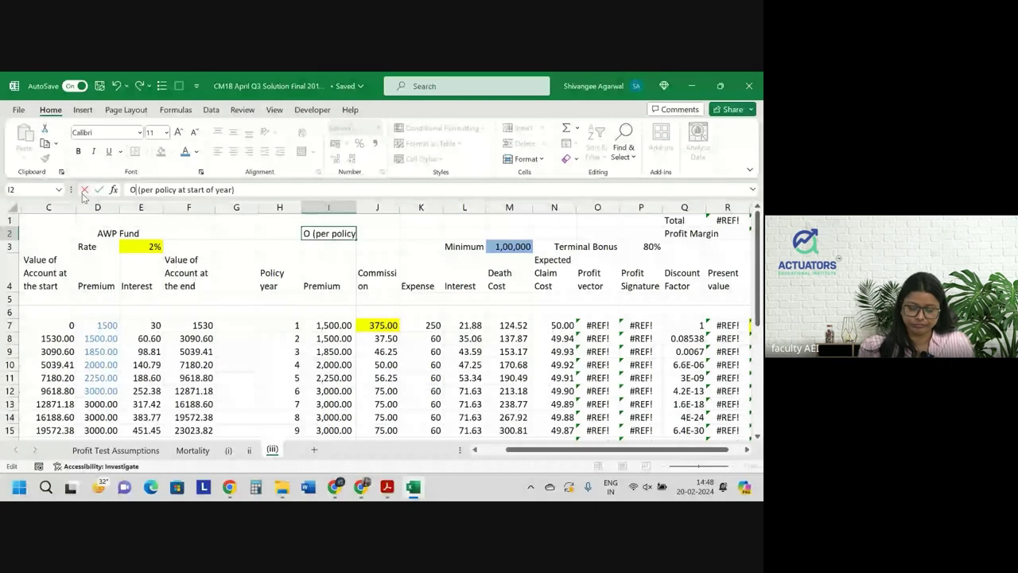
{"action": "key", "text": "BackSpace"}
{"action": "type", "text": "Pr"}
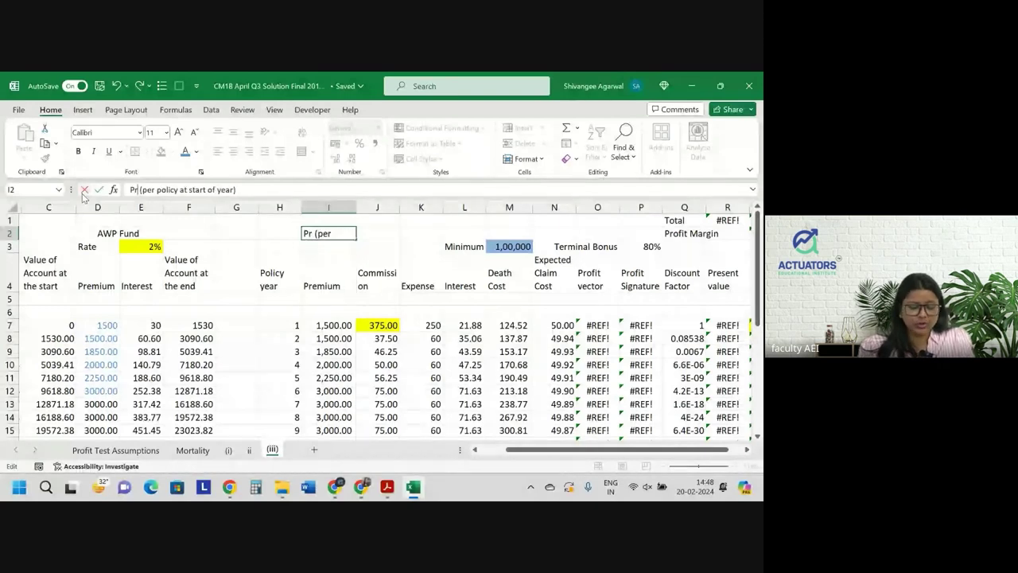
{"action": "type", "text": "ofit"}
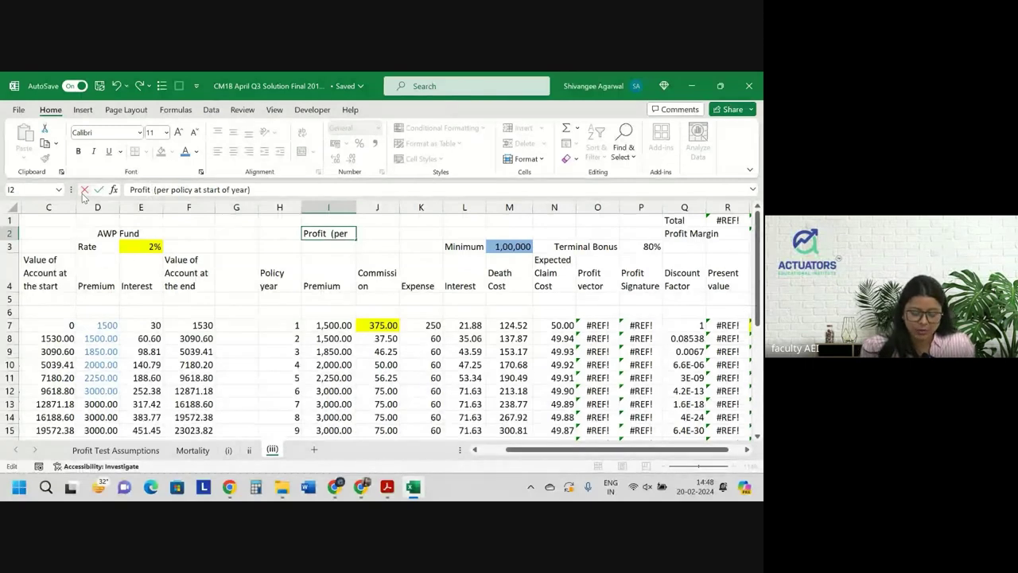
{"action": "type", "text": " Test "}
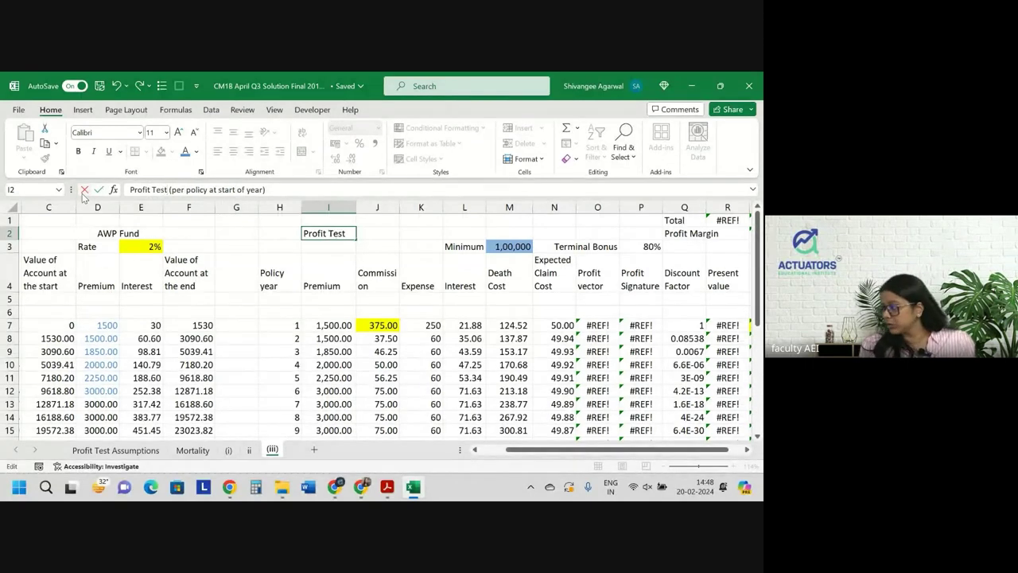
{"action": "type", "text": "cashflow"}
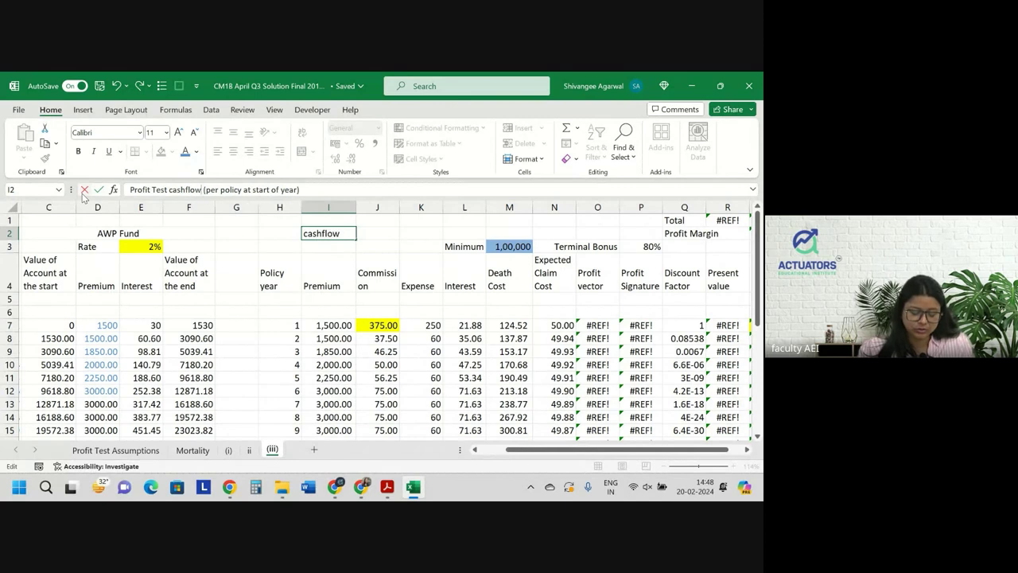
{"action": "type", "text": "s"}
{"action": "key", "text": "Return"}
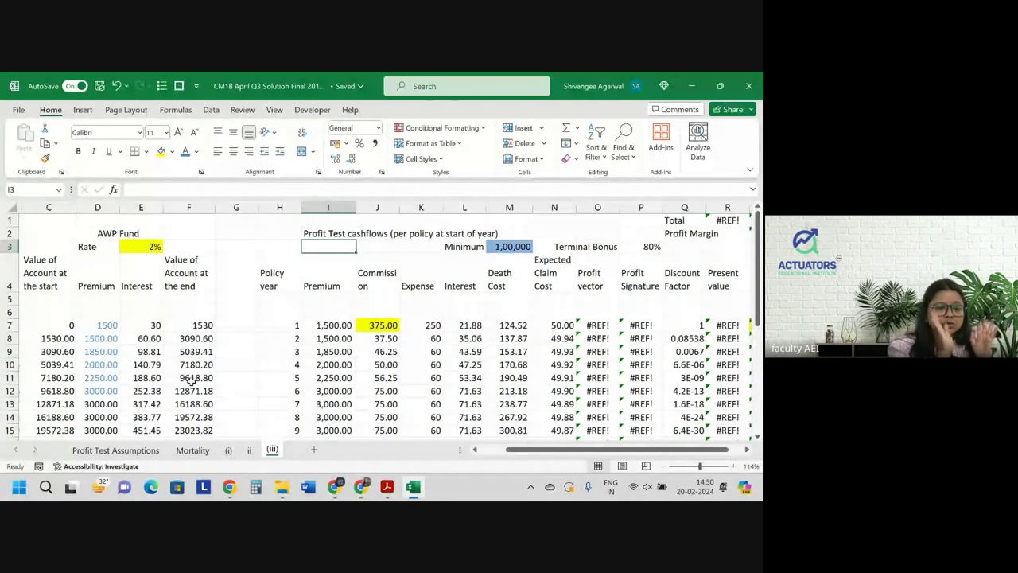
On sheet ii, review the I23 management charge formula and the Value of Units at year end column
{"action": "left_click", "coordinate": [249, 450]}
{"action": "left_click", "coordinate": [436, 321]}
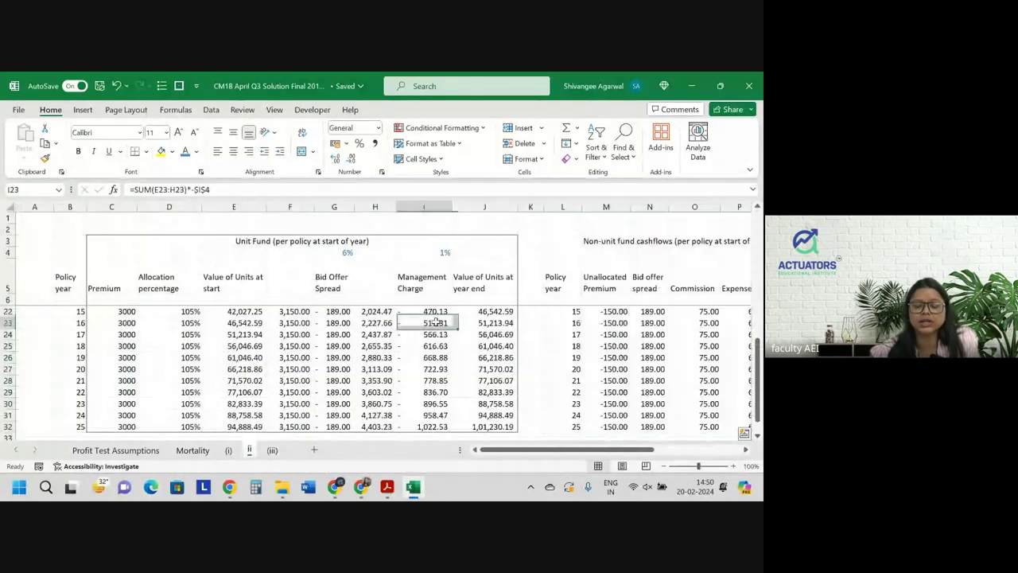
{"action": "left_click", "coordinate": [485, 206]}
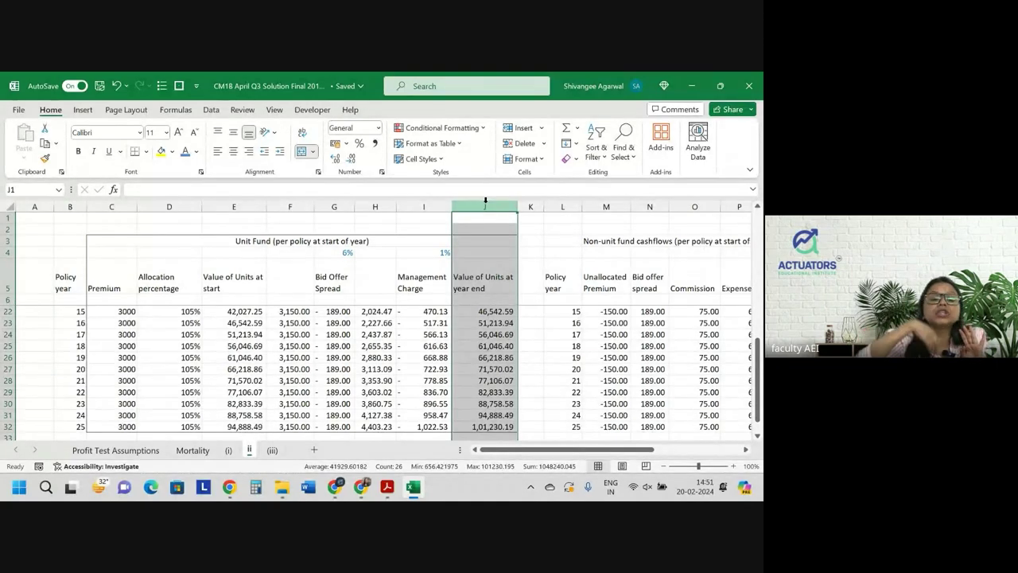
{"action": "left_click", "coordinate": [521, 344]}
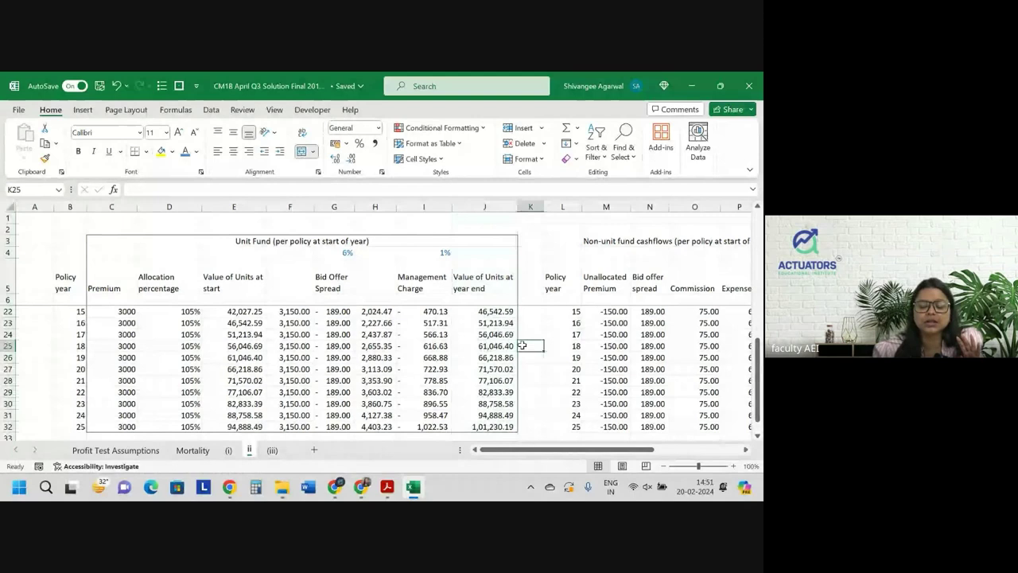
Check J25's year-end unit value formula on sheet ii, then return to sheet (iii)
{"action": "left_click", "coordinate": [495, 346]}
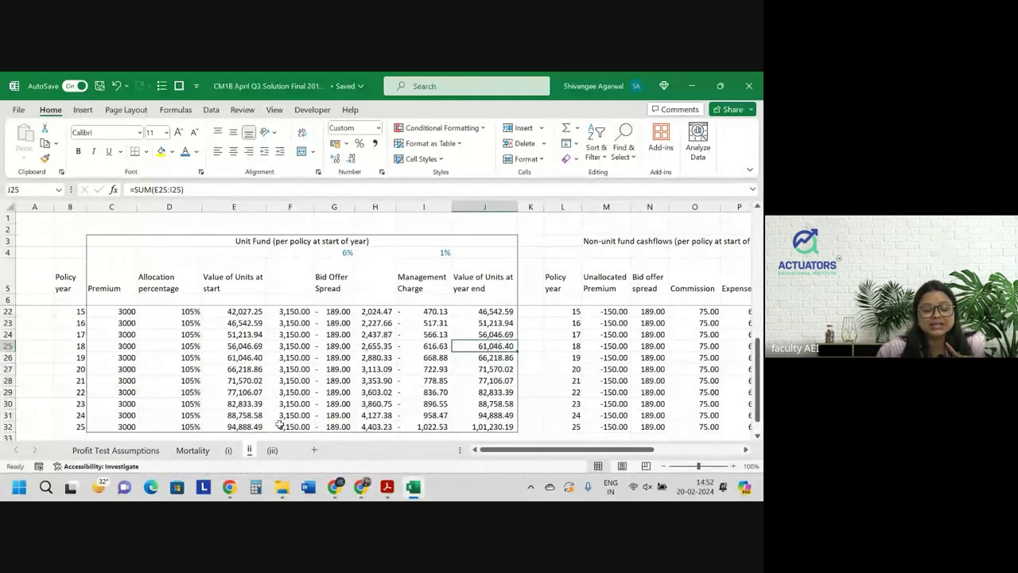
{"action": "left_click", "coordinate": [273, 449]}
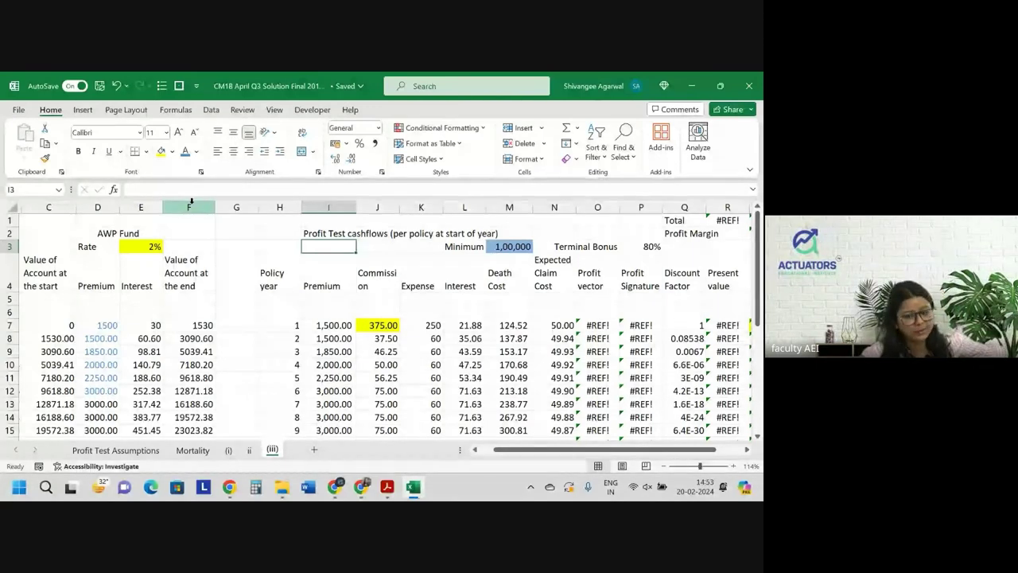
Inspect the death cost formula in M7 and the fund value formula in F10
{"action": "left_click", "coordinate": [495, 327]}
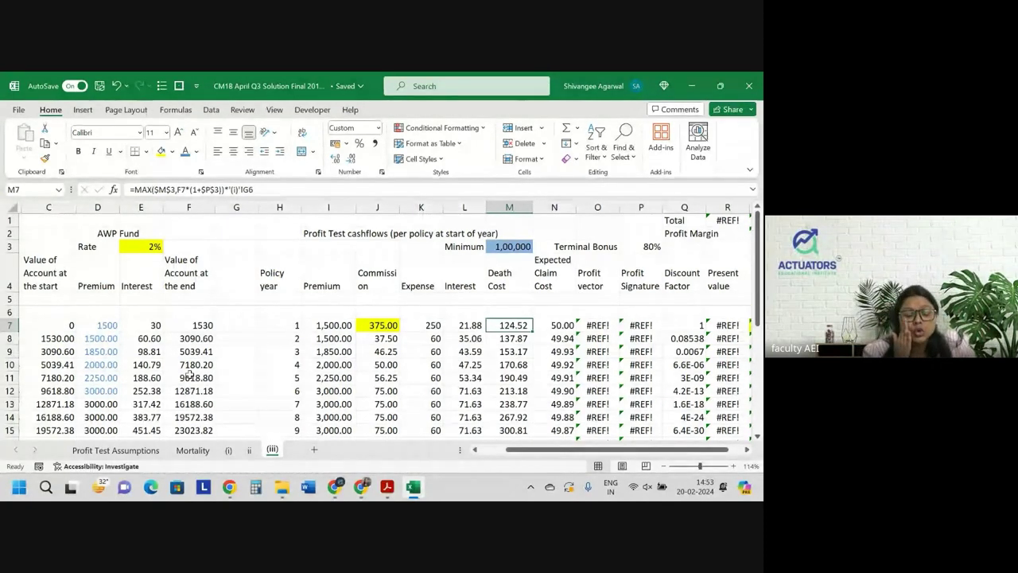
{"action": "left_click", "coordinate": [175, 364]}
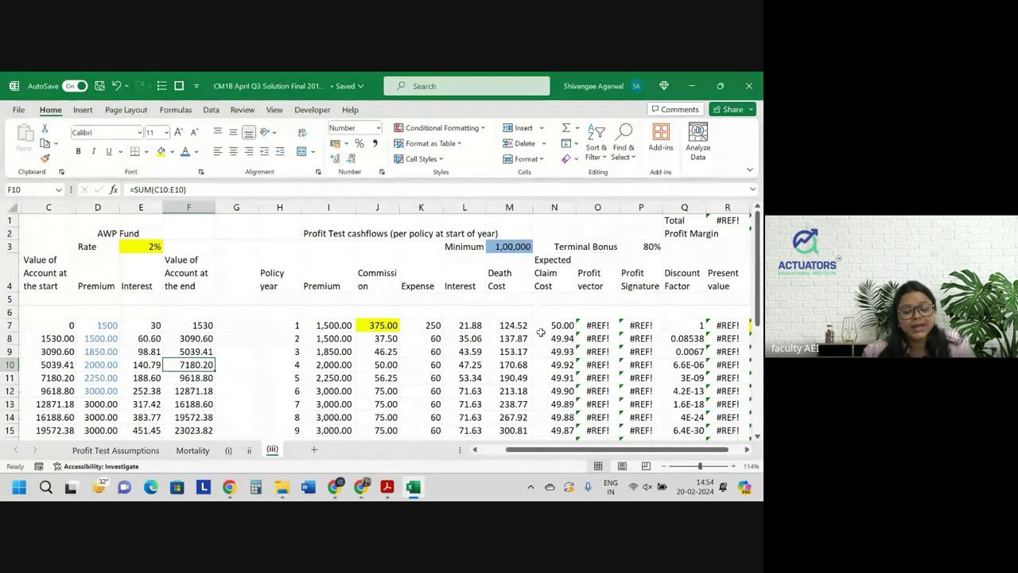
Insert a 'Surrender cost' column before Expected Claim Cost and set N3 to No Fill
{"action": "right_click", "coordinate": [554, 207]}
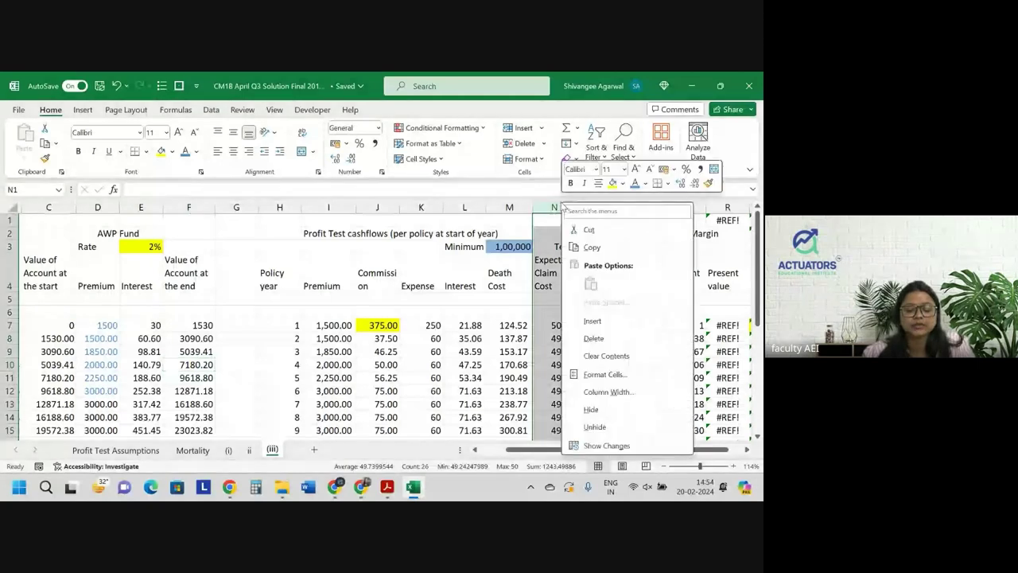
{"action": "left_click", "coordinate": [599, 321]}
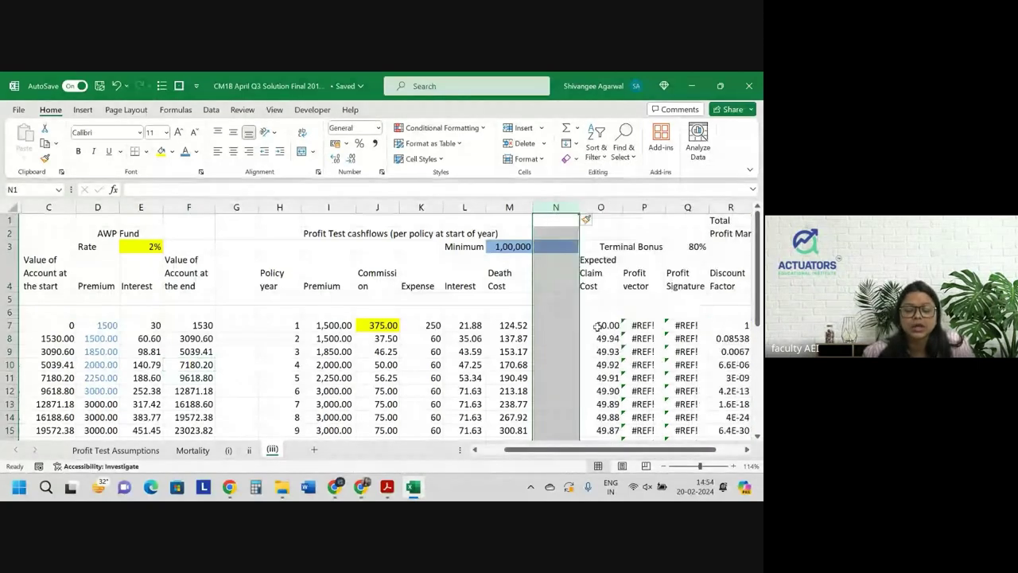
{"action": "left_click", "coordinate": [568, 277]}
{"action": "type", "text": "S"}
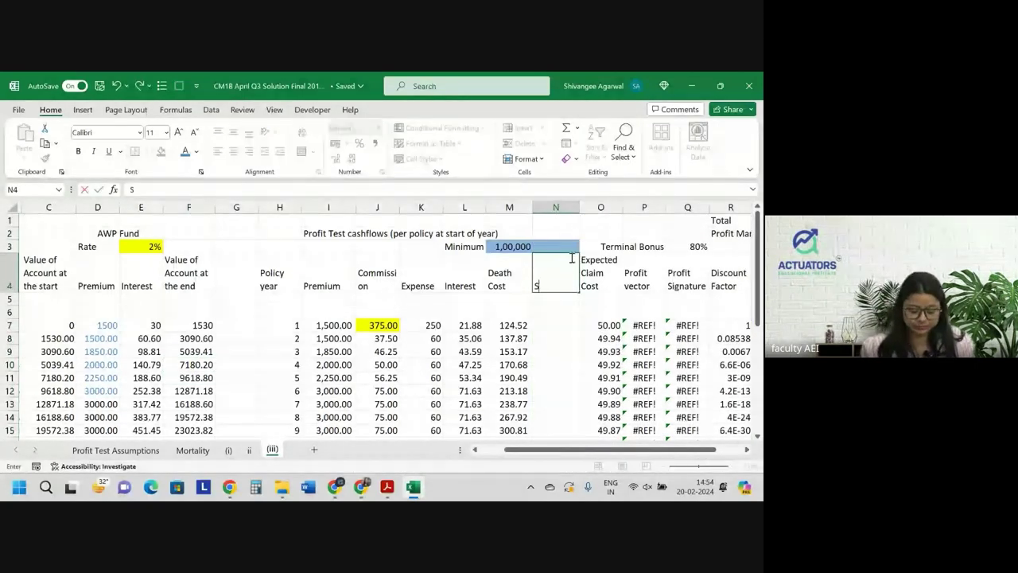
{"action": "type", "text": "urrent"}
{"action": "key", "text": "BackSpace"}
{"action": "type", "text": "der"}
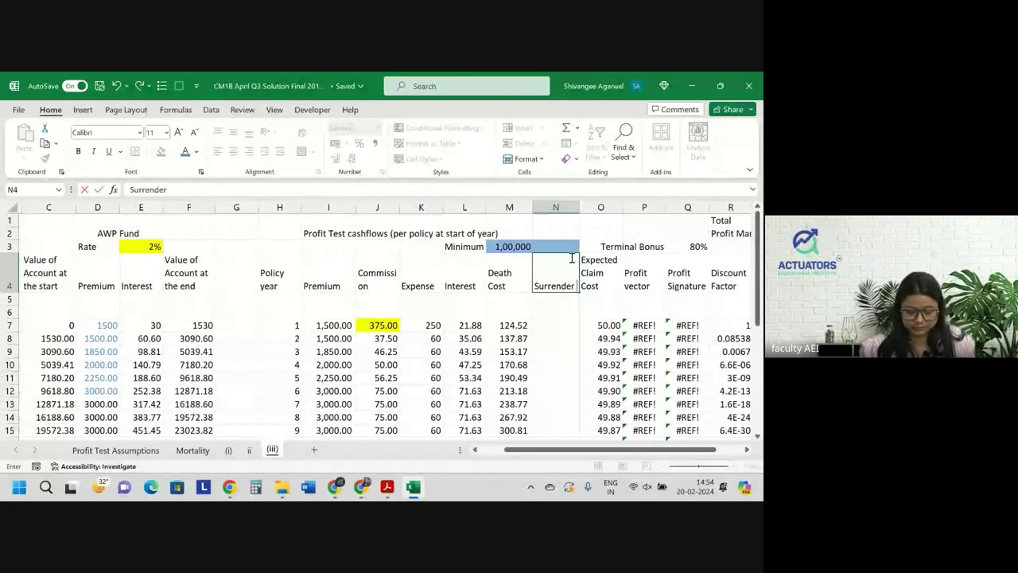
{"action": "type", "text": " cost"}
{"action": "key", "text": "Up"}
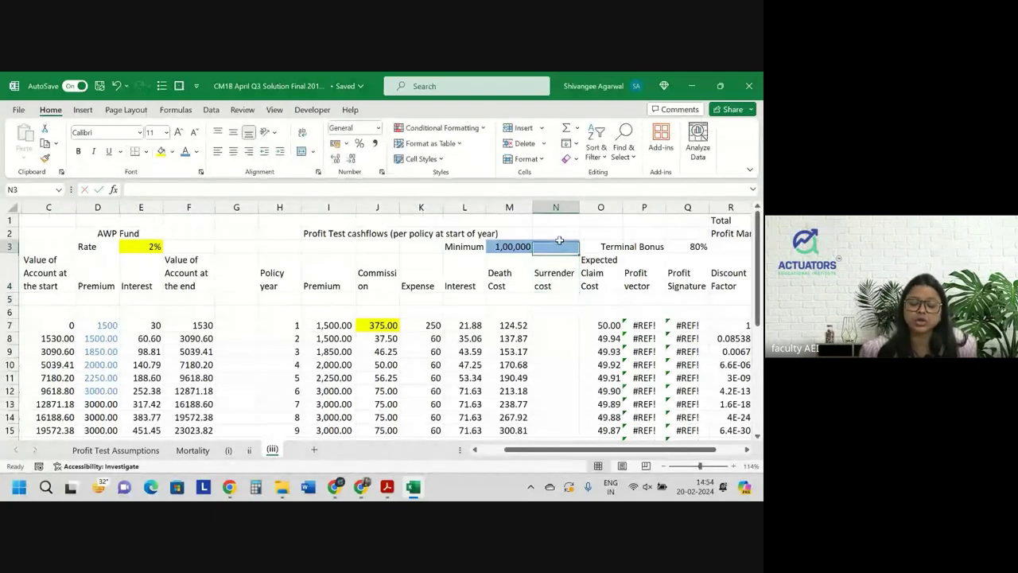
{"action": "left_click", "coordinate": [172, 152]}
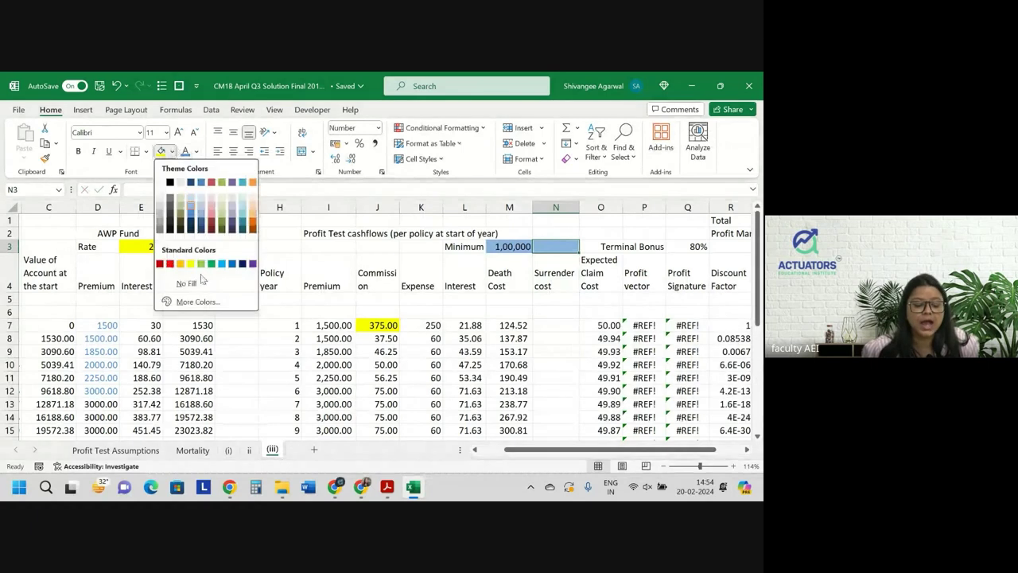
{"action": "left_click", "coordinate": [187, 301]}
Review the AWP fund value formulas for policy years 1 to 6
{"action": "left_click", "coordinate": [557, 327]}
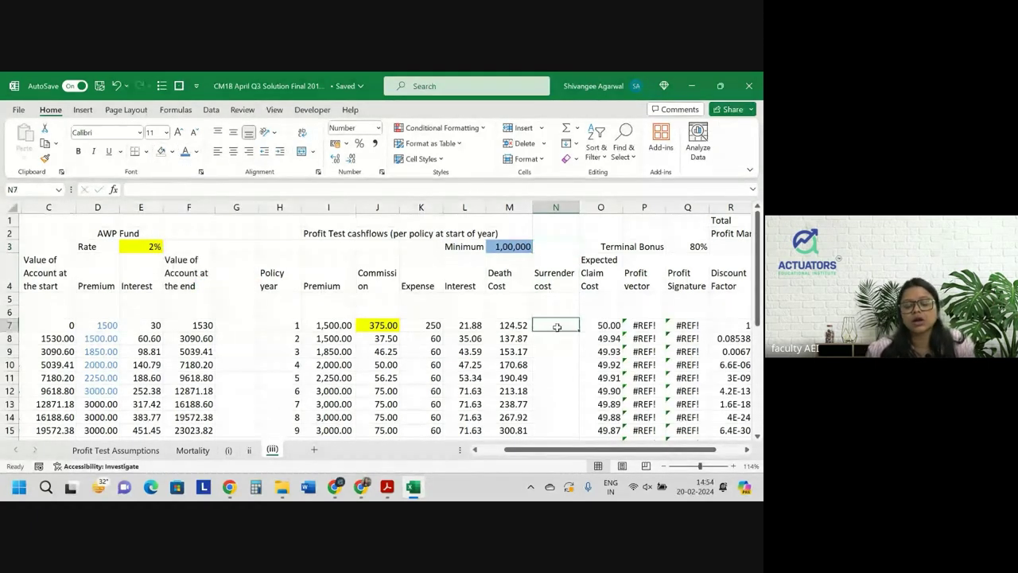
{"action": "left_click_drag", "start_coordinate": [205, 328], "coordinate": [207, 390]}
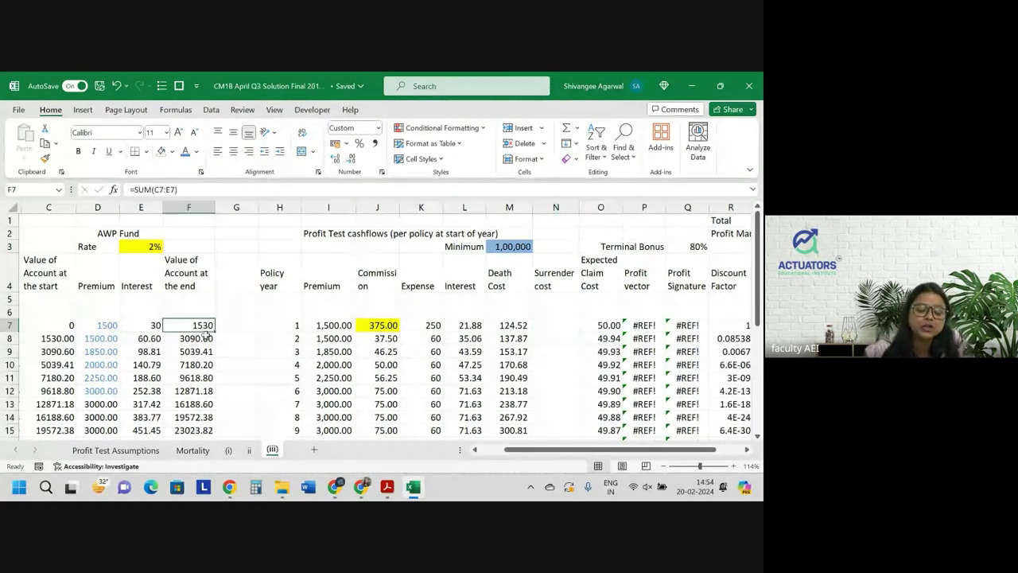
{"action": "left_click", "coordinate": [195, 356]}
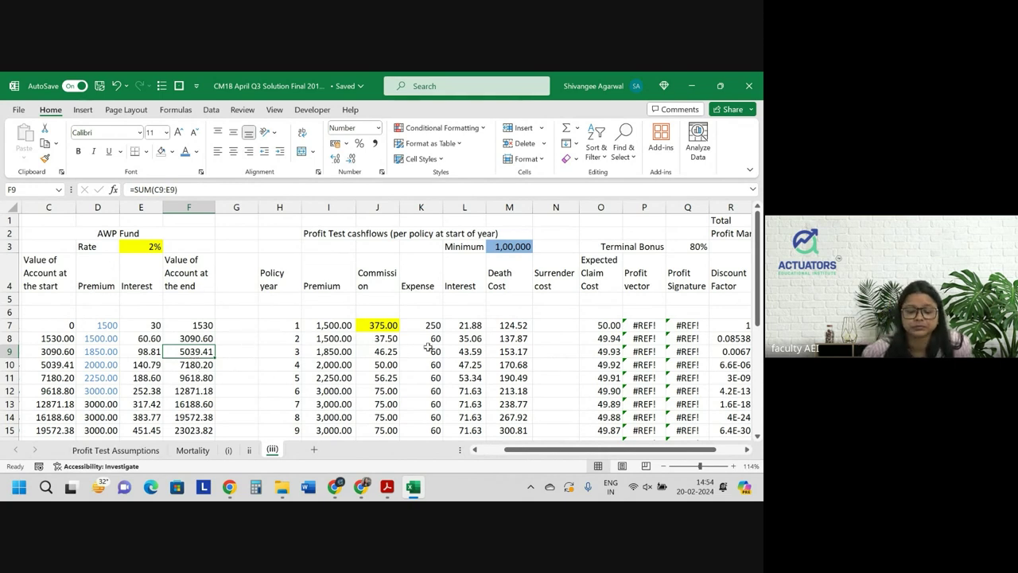
{"action": "scroll", "coordinate": [428, 347], "scroll_direction": "down", "scroll_amount": 5}
{"action": "scroll", "coordinate": [428, 347], "scroll_direction": "down", "scroll_amount": 3}
{"action": "scroll", "coordinate": [428, 347], "scroll_direction": "up", "scroll_amount": 1}
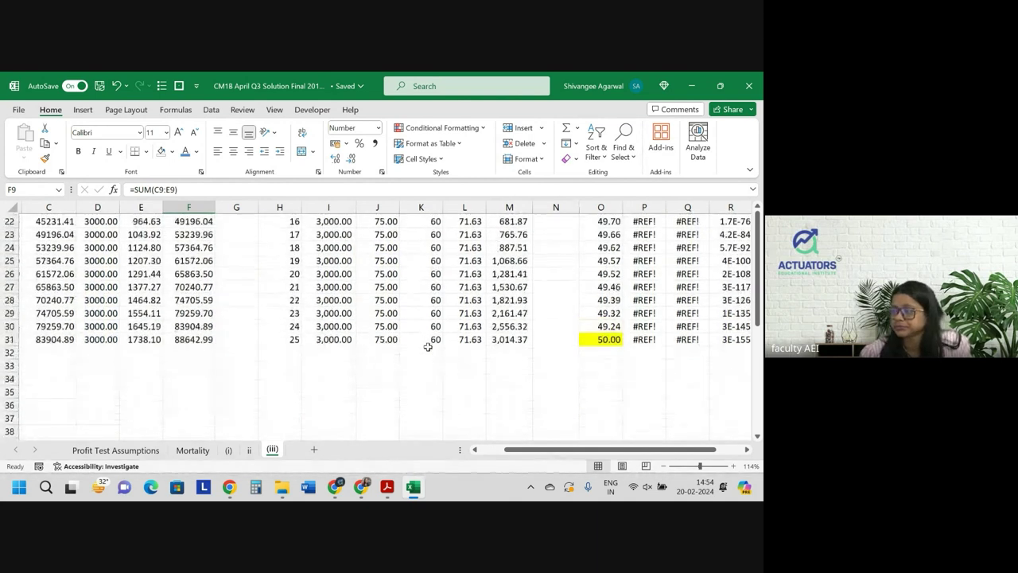
{"action": "scroll", "coordinate": [428, 347], "scroll_direction": "up", "scroll_amount": 3}
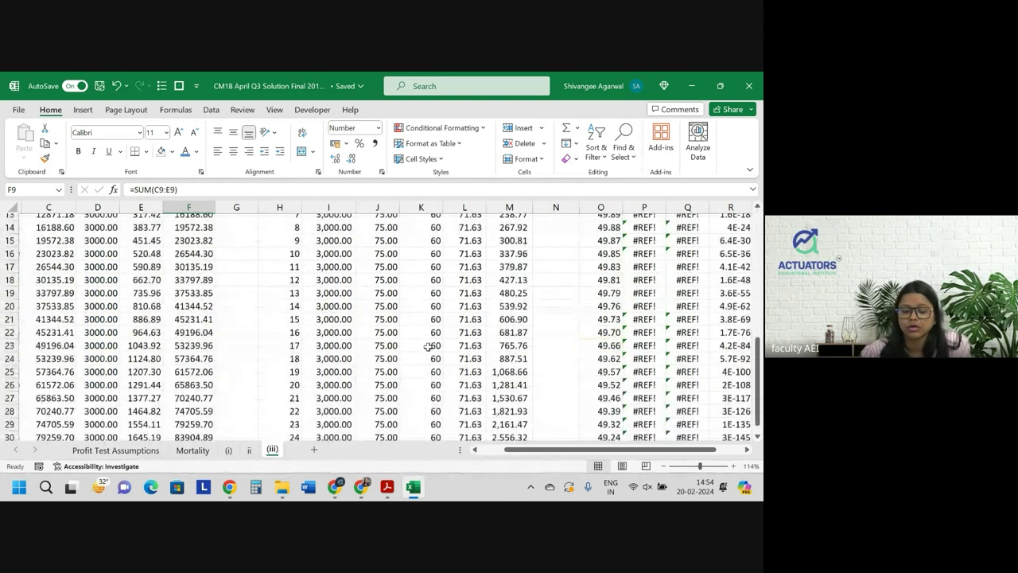
{"action": "scroll", "coordinate": [428, 347], "scroll_direction": "up", "scroll_amount": 2}
{"action": "scroll", "coordinate": [428, 347], "scroll_direction": "up", "scroll_amount": 1}
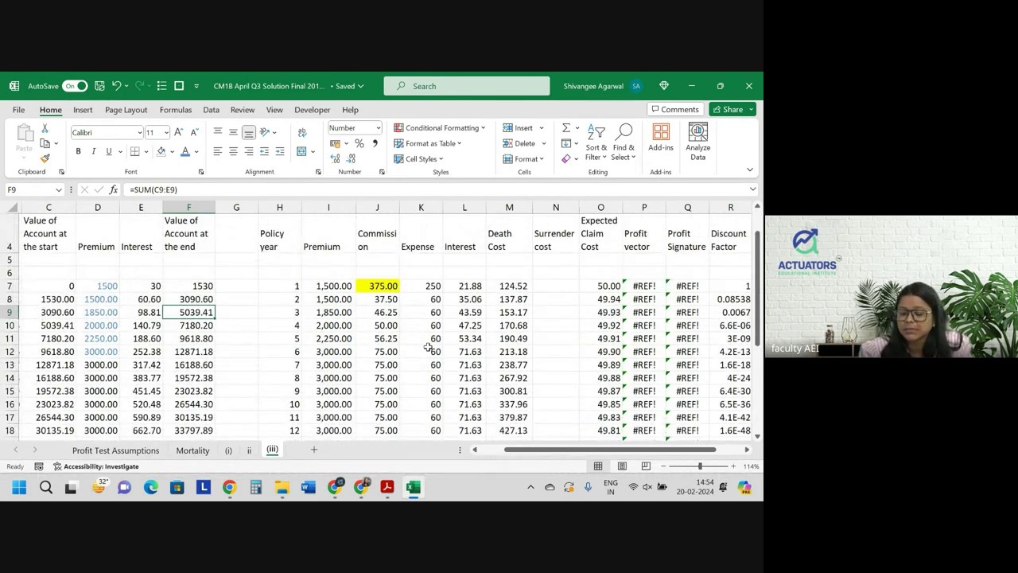
{"action": "scroll", "coordinate": [428, 346], "scroll_direction": "down", "scroll_amount": 3}
{"action": "scroll", "coordinate": [428, 347], "scroll_direction": "down", "scroll_amount": 2}
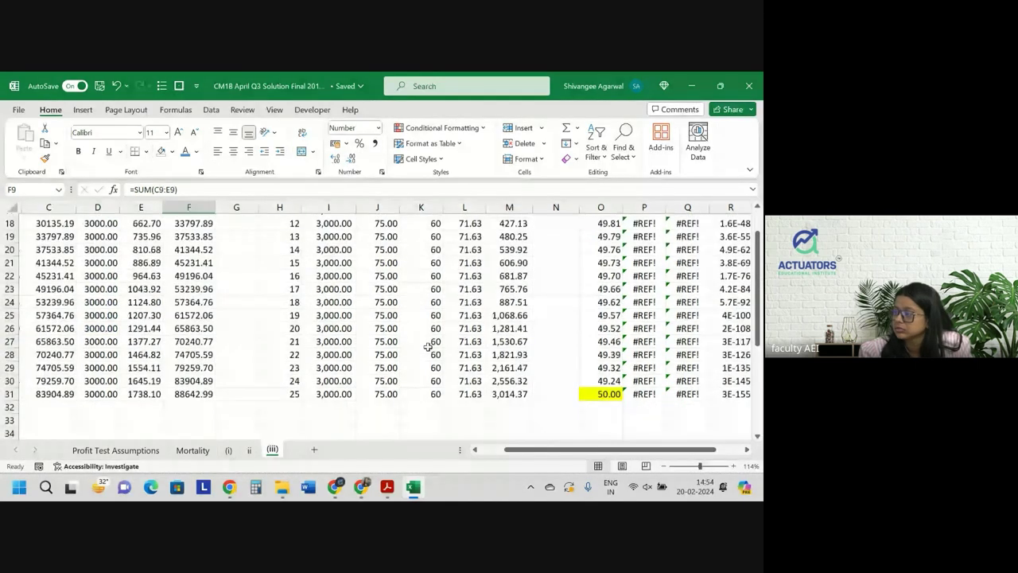
{"action": "scroll", "coordinate": [428, 347], "scroll_direction": "down", "scroll_amount": 1}
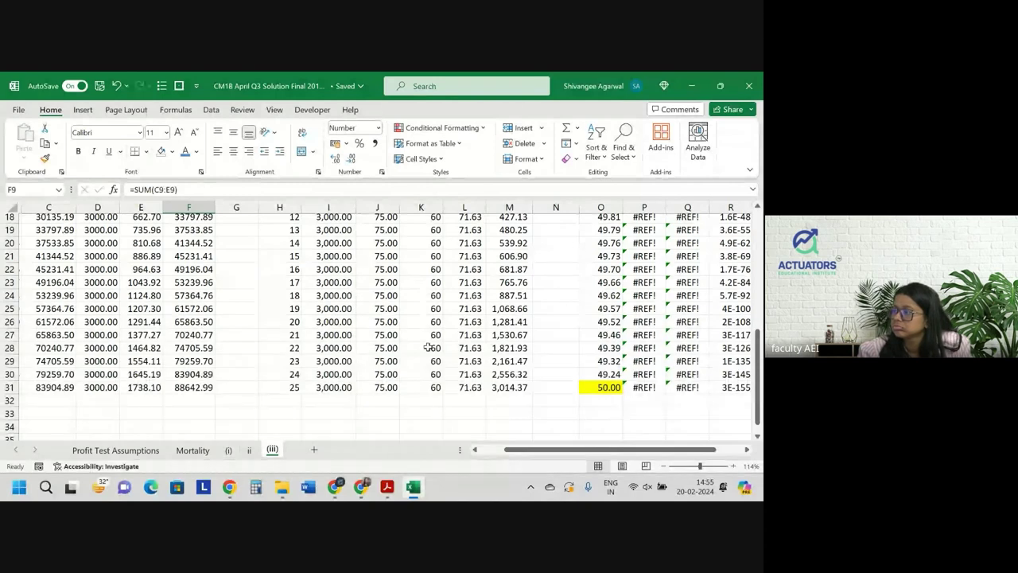
{"action": "scroll", "coordinate": [684, 275], "scroll_direction": "up", "scroll_amount": 6}
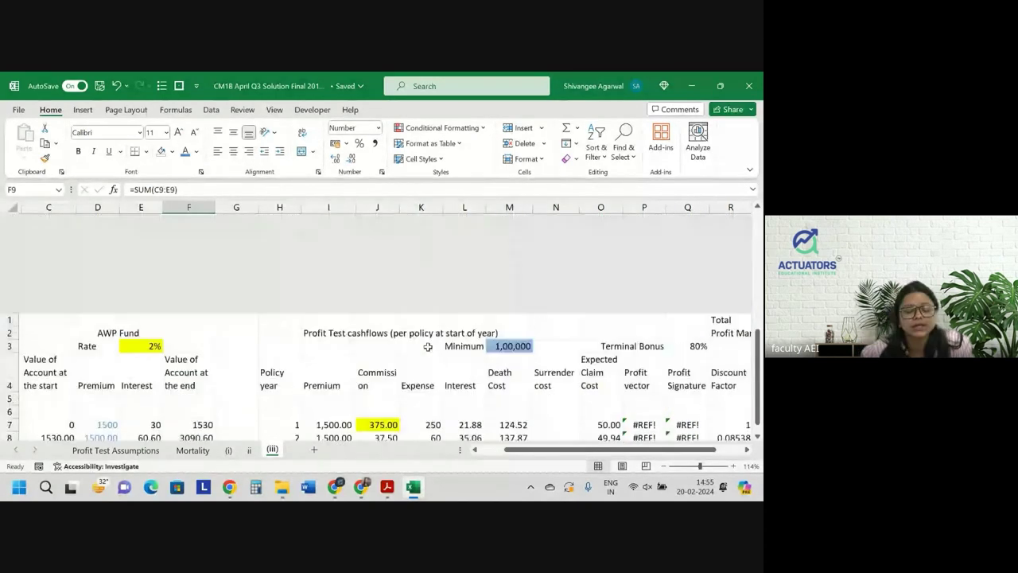
{"action": "scroll", "coordinate": [544, 308], "scroll_direction": "down", "scroll_amount": 1}
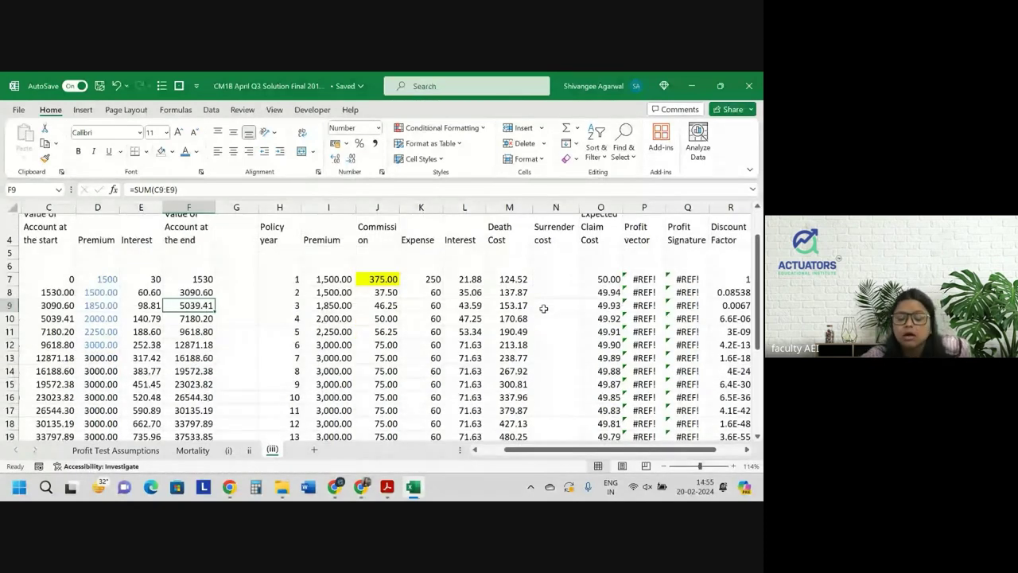
{"action": "scroll", "coordinate": [544, 308], "scroll_direction": "up", "scroll_amount": 1}
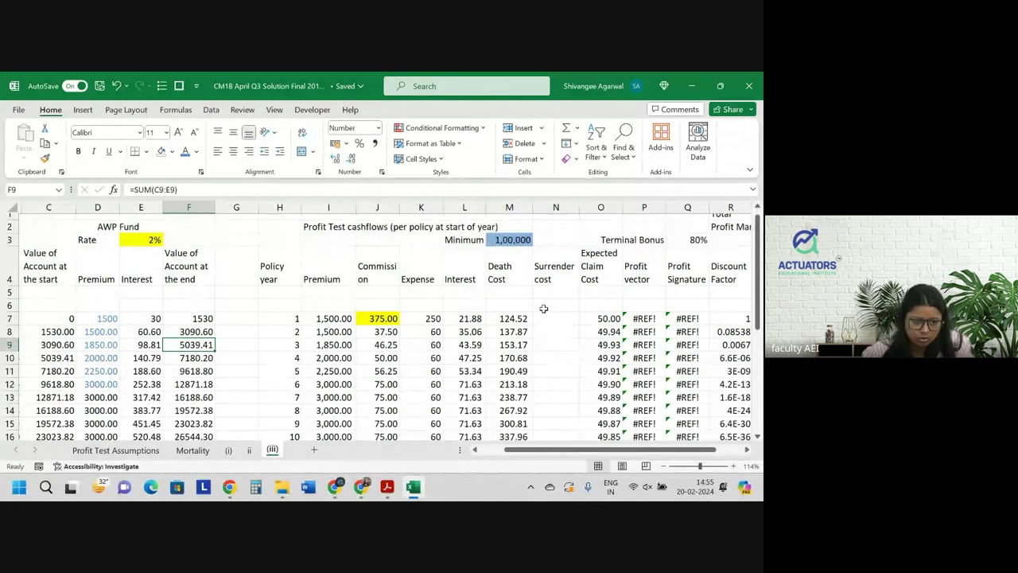
{"action": "scroll", "coordinate": [543, 307], "scroll_direction": "down", "scroll_amount": 3}
{"action": "scroll", "coordinate": [544, 308], "scroll_direction": "down", "scroll_amount": 3}
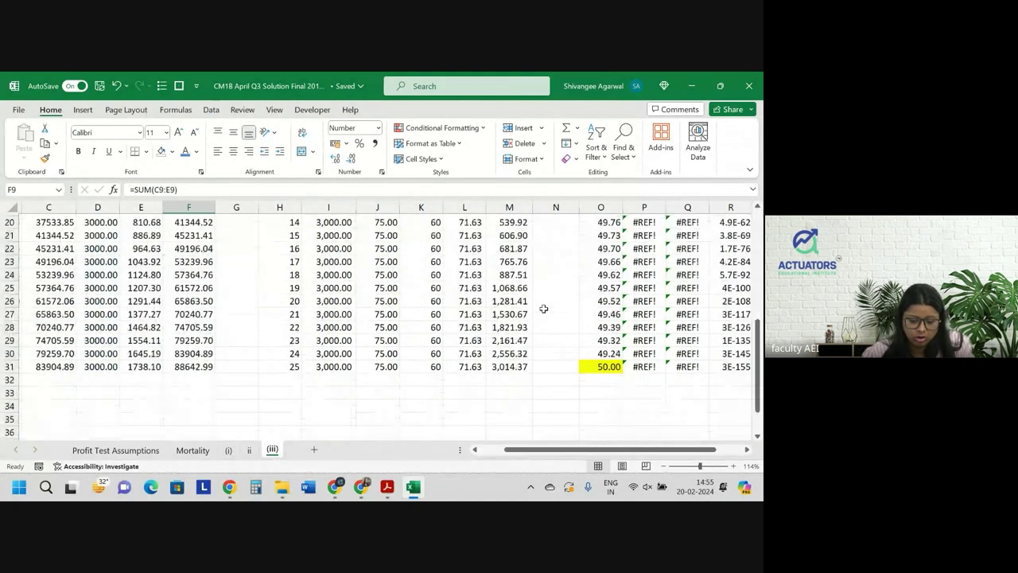
{"action": "scroll", "coordinate": [543, 308], "scroll_direction": "up", "scroll_amount": 4}
{"action": "scroll", "coordinate": [543, 307], "scroll_direction": "up", "scroll_amount": 2}
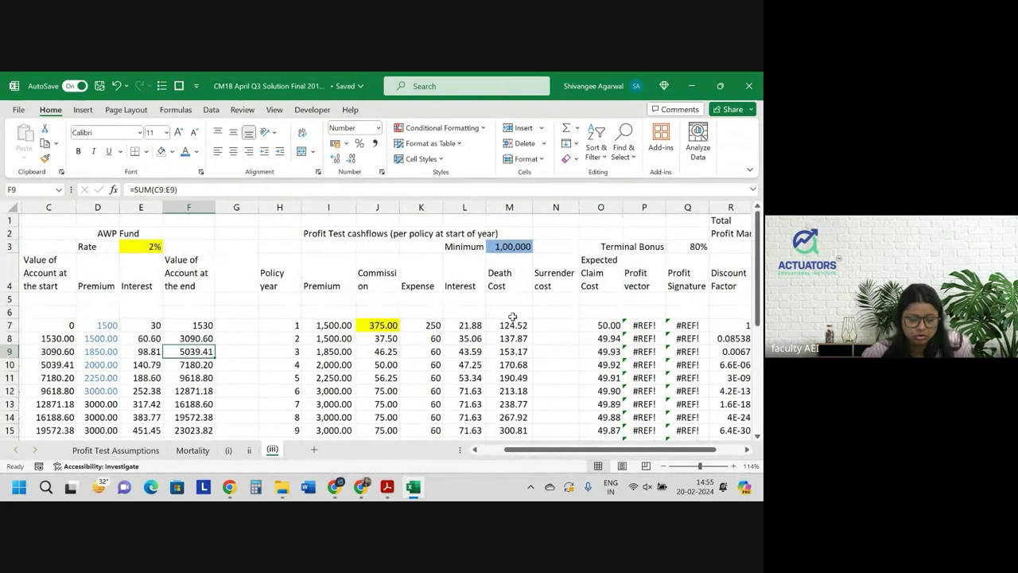
{"action": "left_click", "coordinate": [510, 324]}
{"action": "double_click", "coordinate": [510, 325]}
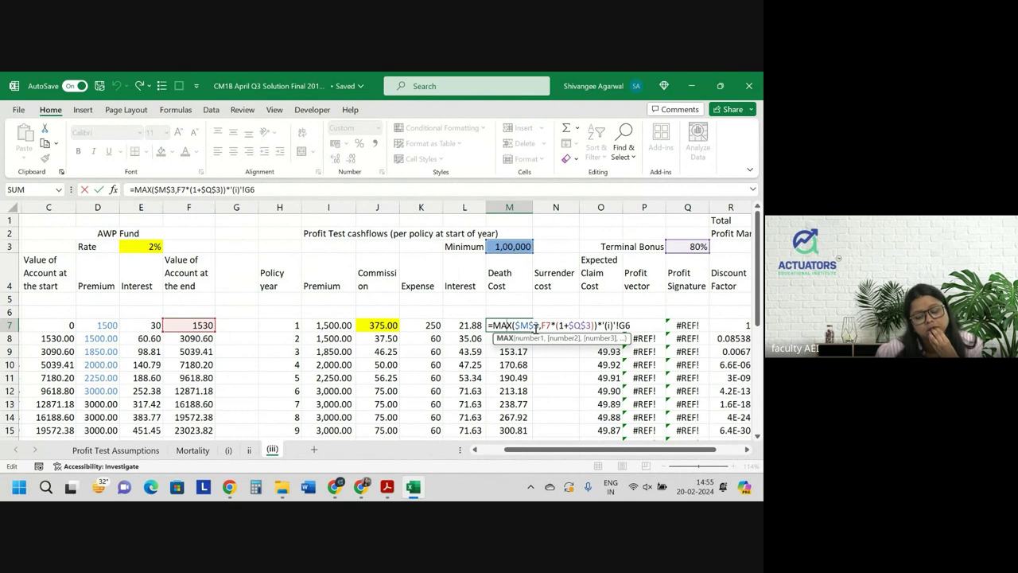
{"action": "key", "text": "Return"}
{"action": "scroll", "coordinate": [535, 327], "scroll_direction": "down", "scroll_amount": 5}
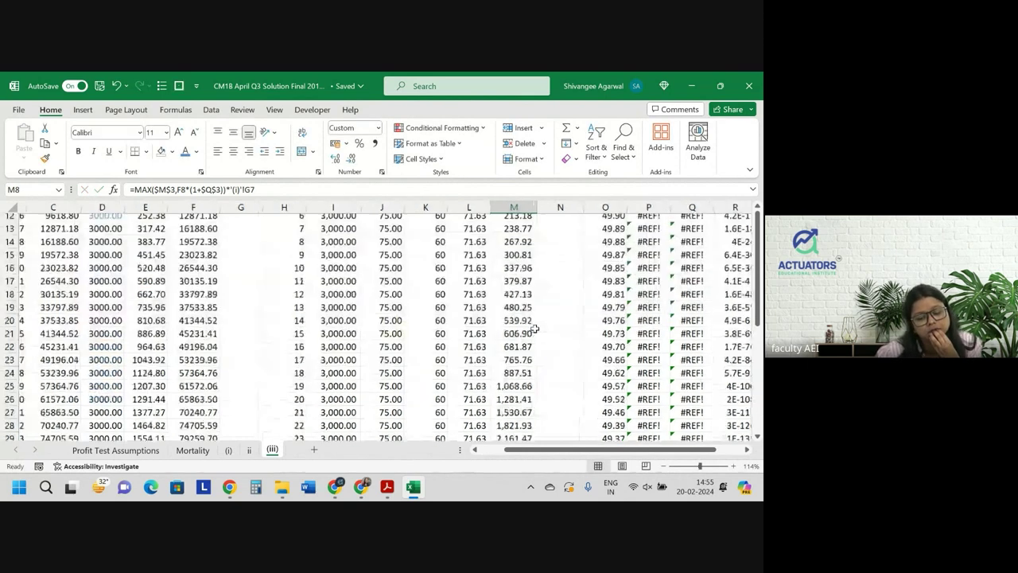
{"action": "scroll", "coordinate": [535, 328], "scroll_direction": "down", "scroll_amount": 1}
{"action": "scroll", "coordinate": [535, 327], "scroll_direction": "left", "scroll_amount": 2}
{"action": "scroll", "coordinate": [371, 392], "scroll_direction": "up", "scroll_amount": 1}
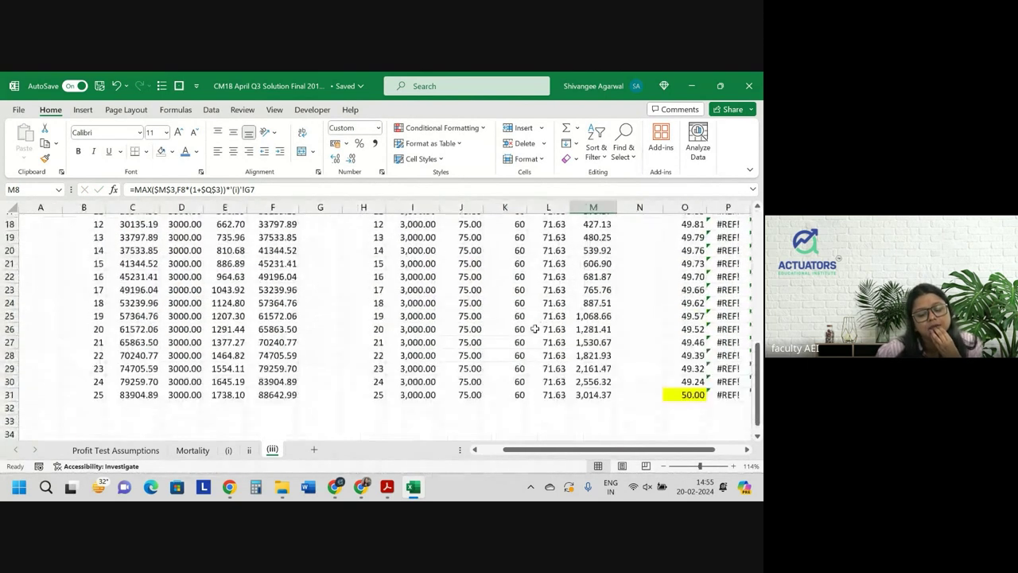
{"action": "left_click", "coordinate": [275, 396]}
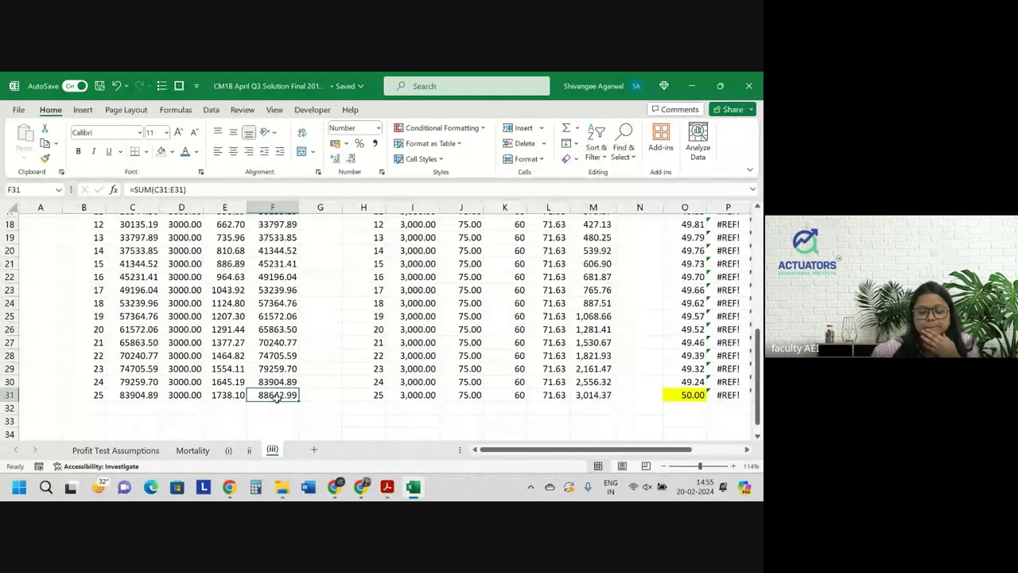
{"action": "scroll", "coordinate": [378, 340], "scroll_direction": "up", "scroll_amount": 3}
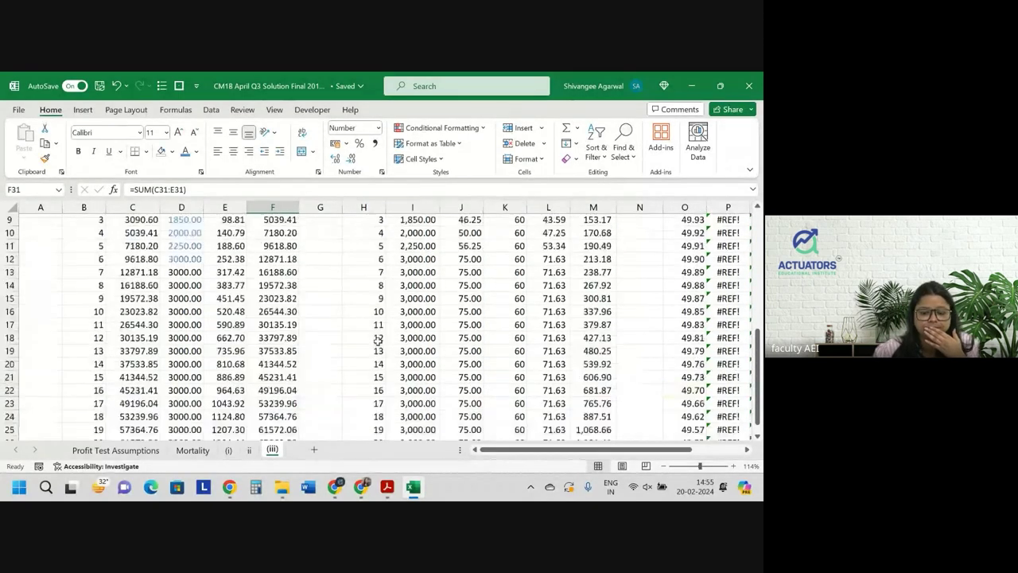
{"action": "scroll", "coordinate": [379, 339], "scroll_direction": "up", "scroll_amount": 3}
{"action": "left_click", "coordinate": [598, 331]}
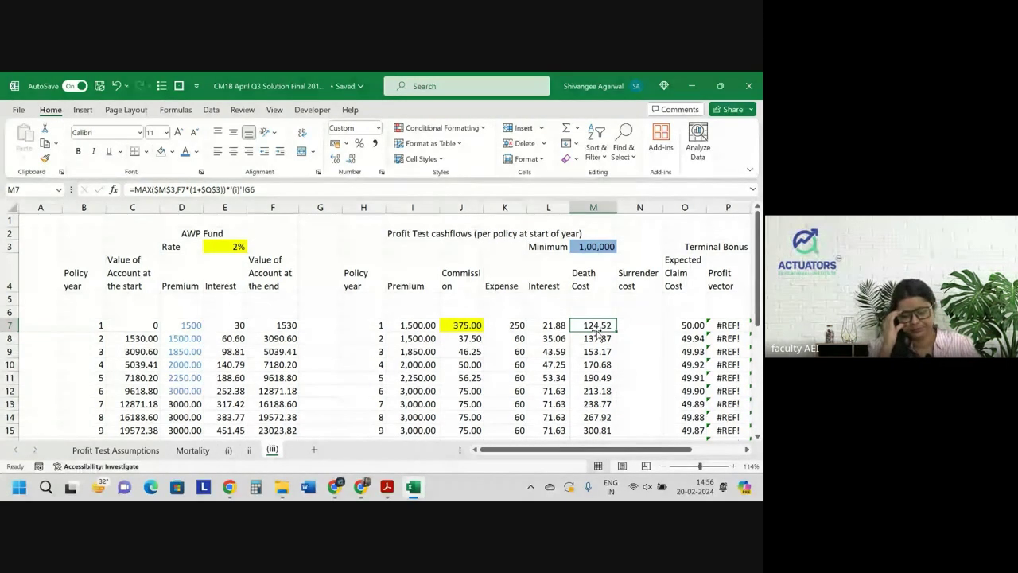
{"action": "left_click_drag", "start_coordinate": [598, 331], "coordinate": [323, 328]}
{"action": "scroll", "coordinate": [323, 328], "scroll_direction": "down", "scroll_amount": 1}
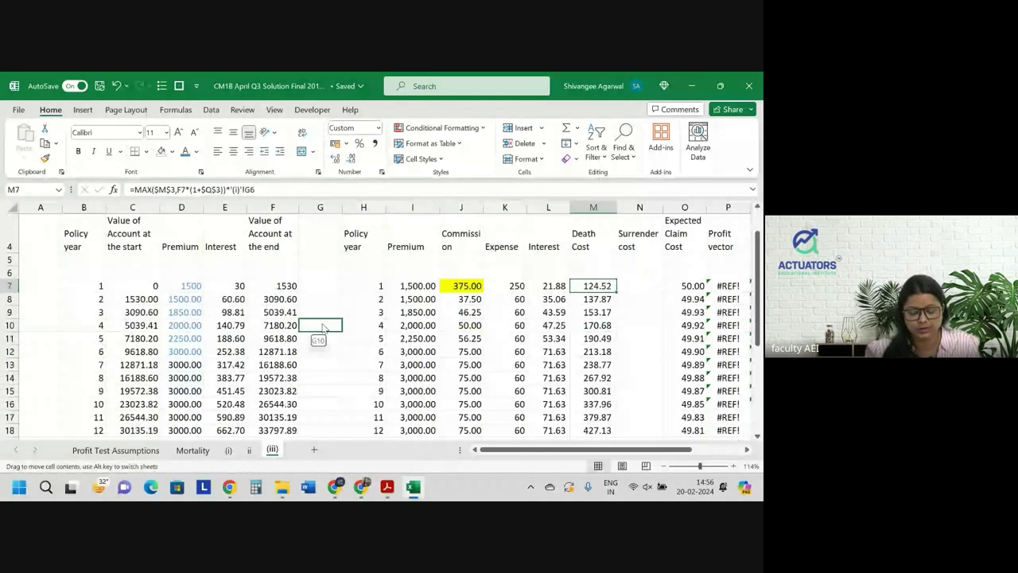
{"action": "key", "text": "Escape"}
{"action": "scroll", "coordinate": [544, 290], "scroll_direction": "up", "scroll_amount": 3}
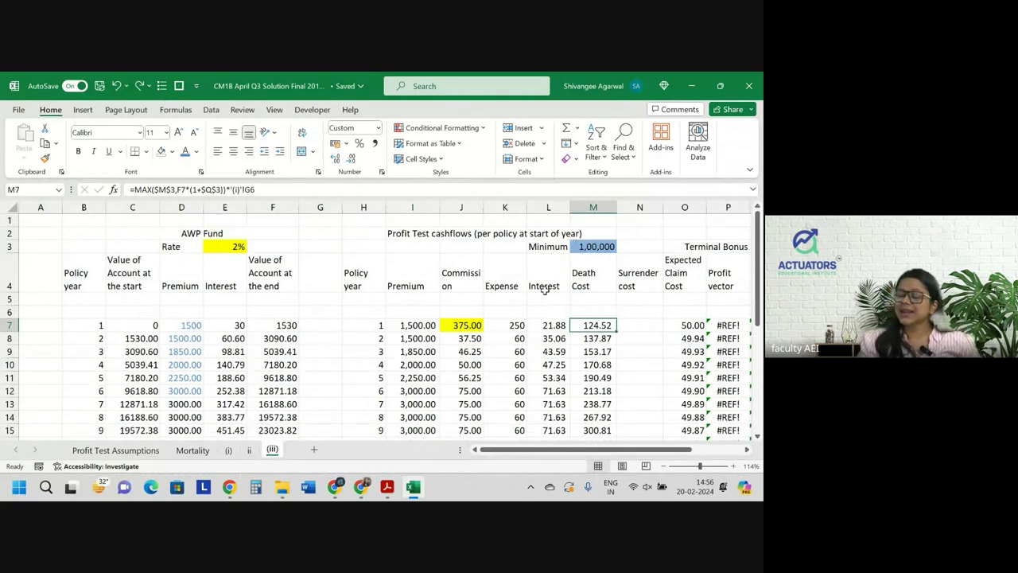
Enter =F7*'(i)'!H6 in N7 and fill the surrender cost down column N, starting at 114.61
{"action": "key", "text": "Right"}
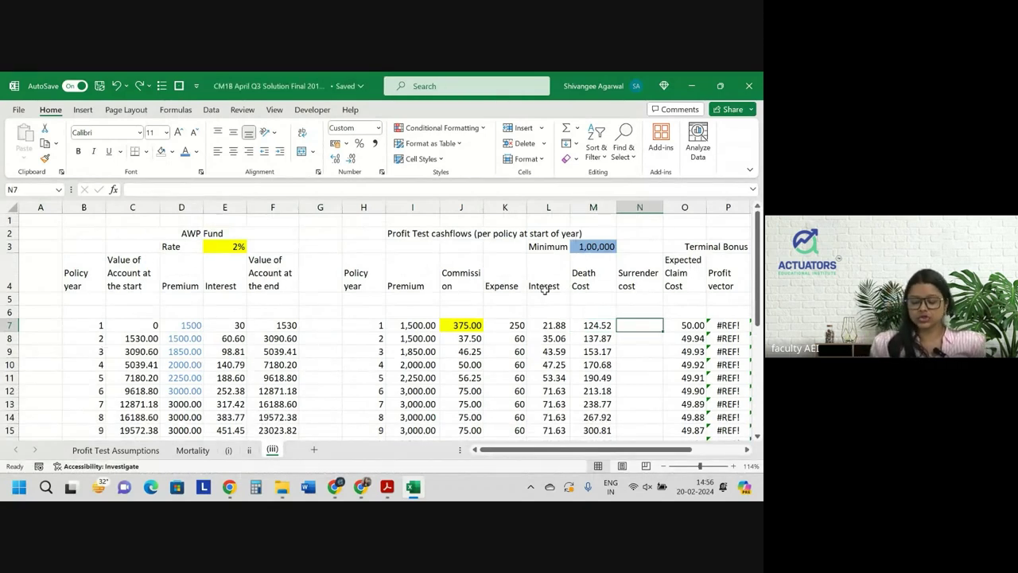
{"action": "type", "text": "="}
{"action": "key", "text": "Left"}
{"action": "key", "text": "Left"}
{"action": "key", "text": "Left"}
{"action": "key", "text": "Left"}
{"action": "key", "text": "Left"}
{"action": "key", "text": "Left"}
{"action": "key", "text": "Left"}
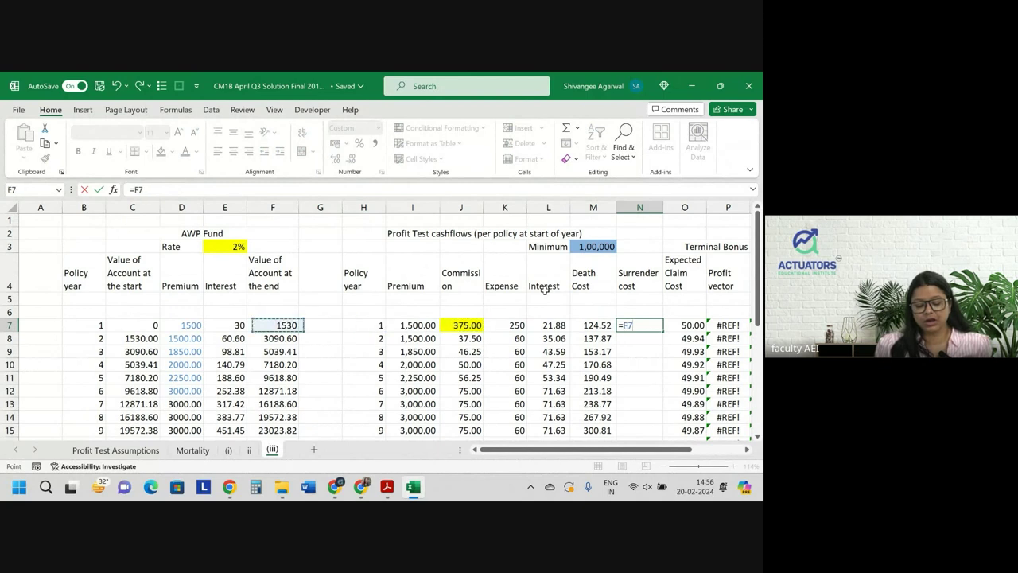
{"action": "type", "text": "*"}
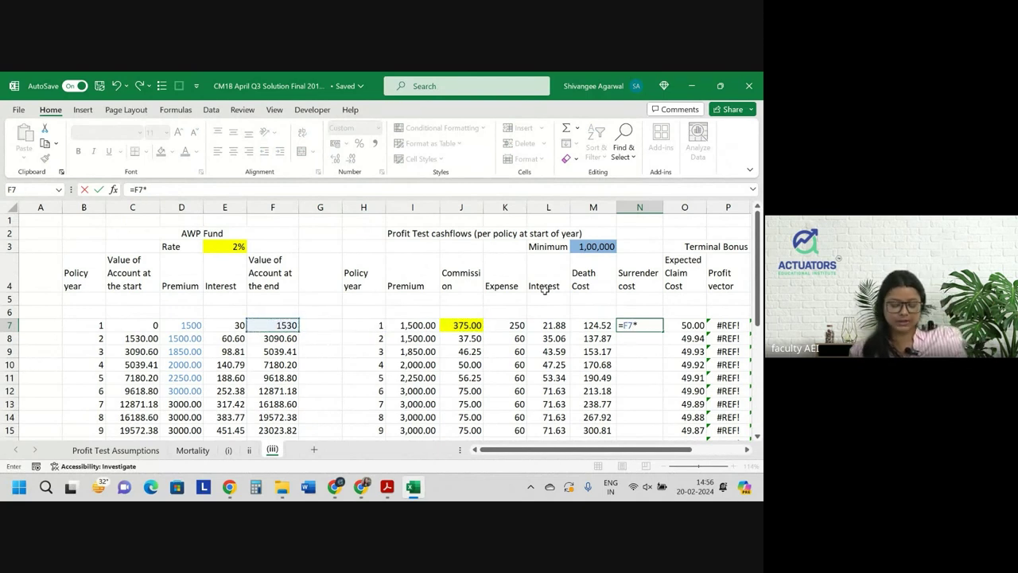
{"action": "left_click", "coordinate": [233, 451]}
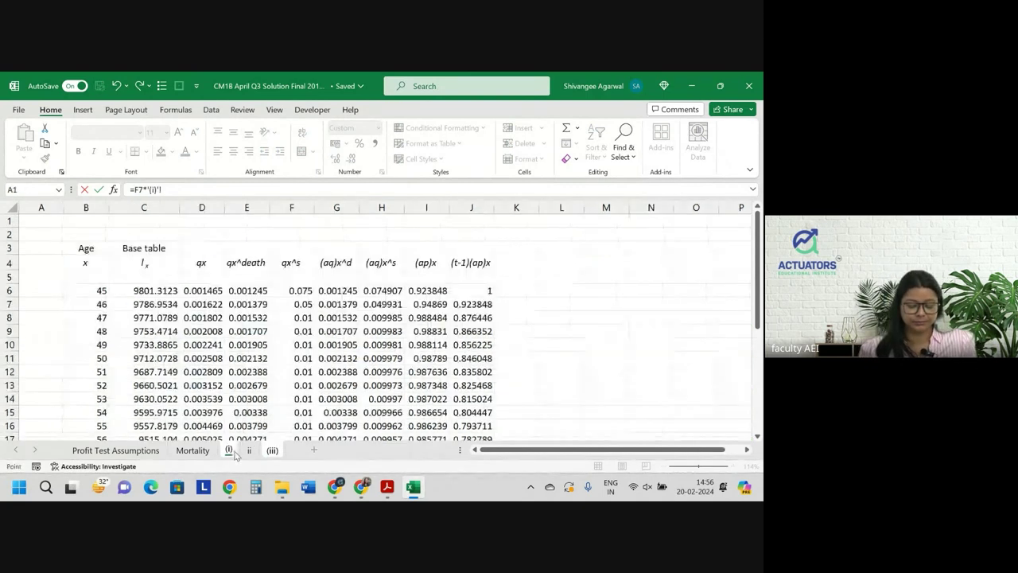
{"action": "left_click", "coordinate": [387, 288]}
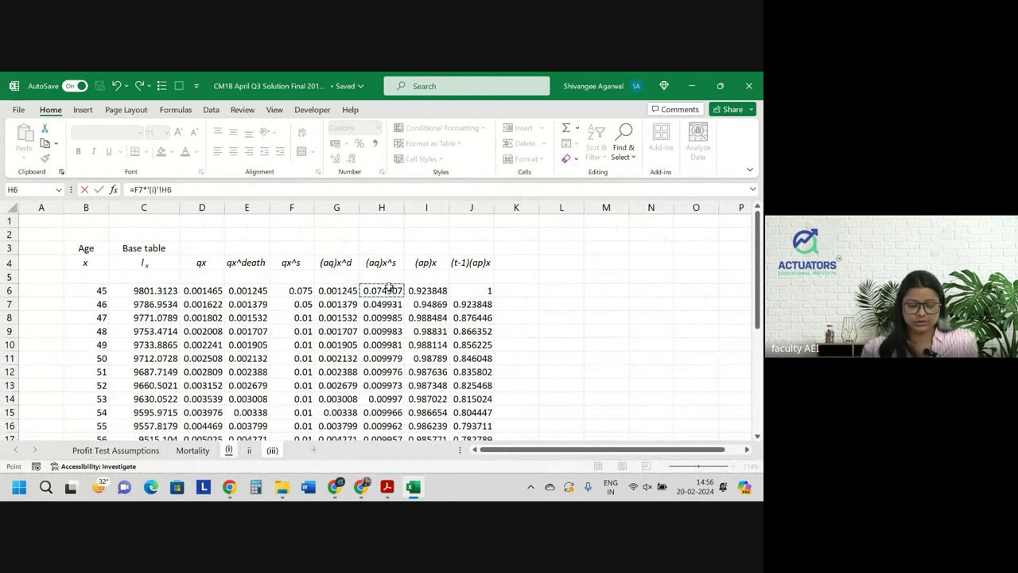
{"action": "key", "text": "Return"}
{"action": "left_click", "coordinate": [639, 325]}
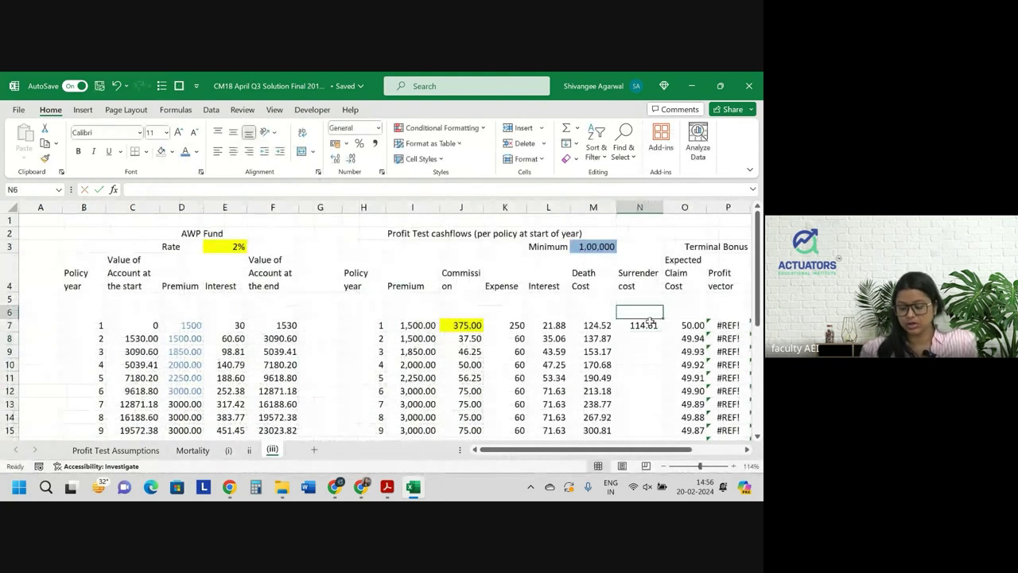
{"action": "double_click", "coordinate": [662, 332]}
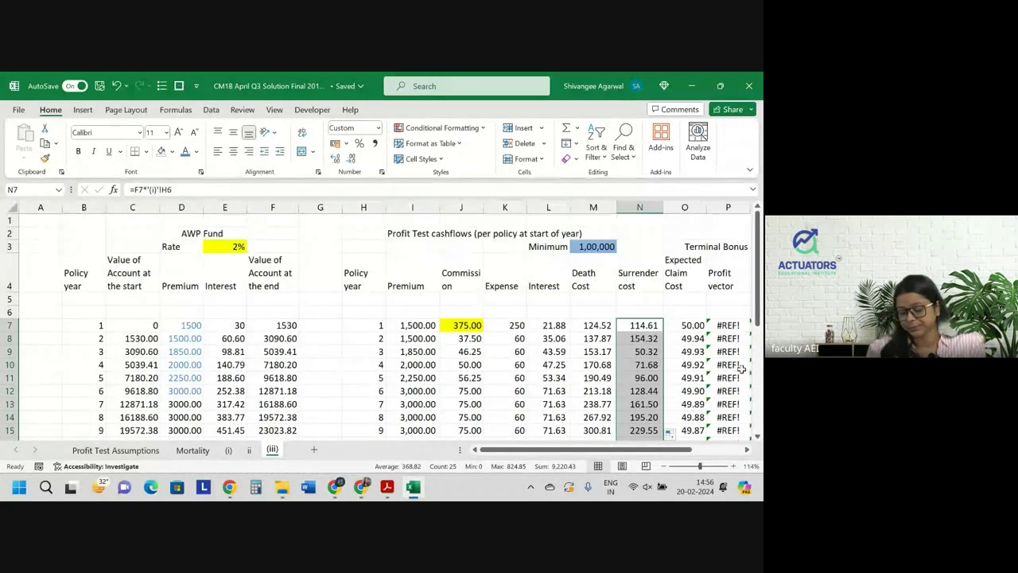
{"action": "scroll", "coordinate": [685, 322], "scroll_direction": "right", "scroll_amount": 3}
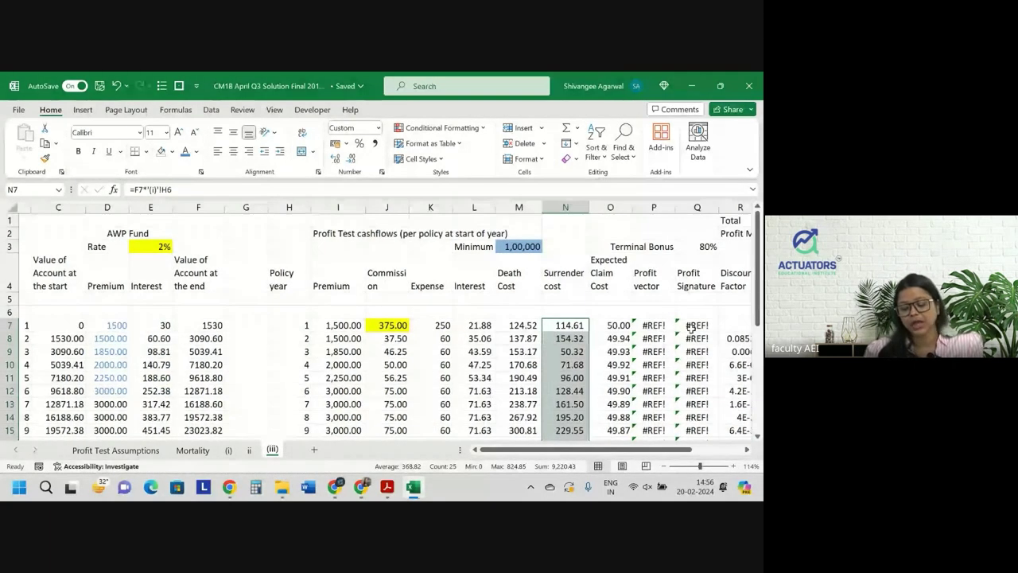
{"action": "scroll", "coordinate": [691, 328], "scroll_direction": "right", "scroll_amount": 1}
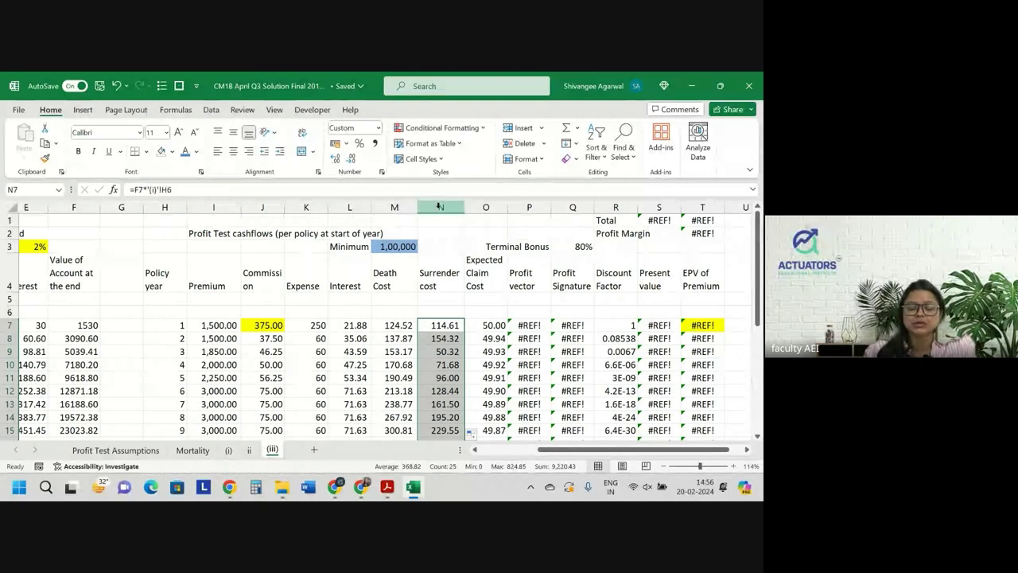
Rename the Expected Claim Cost heading to 'Claim cost'
{"action": "double_click", "coordinate": [488, 261]}
{"action": "type", "text": "Clai"}
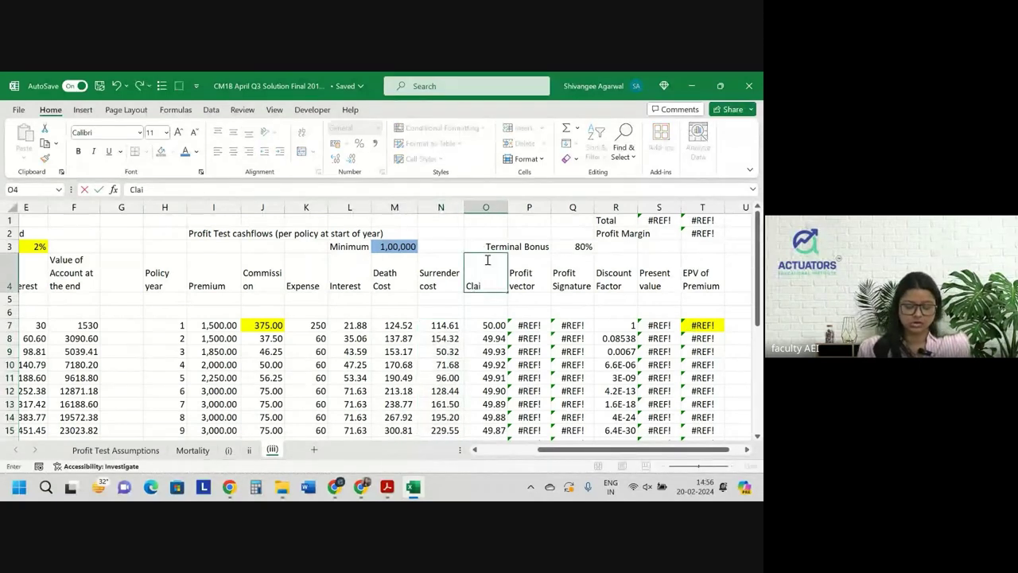
{"action": "type", "text": "m c"}
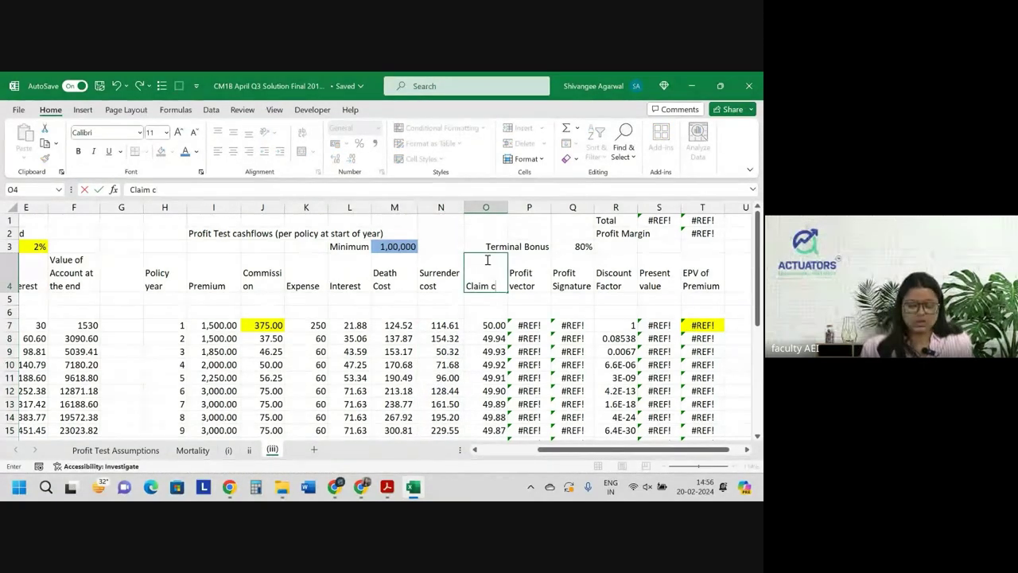
{"action": "type", "text": "ost"}
{"action": "key", "text": "Return"}
{"action": "key", "text": "Down"}
{"action": "key", "text": "Down"}
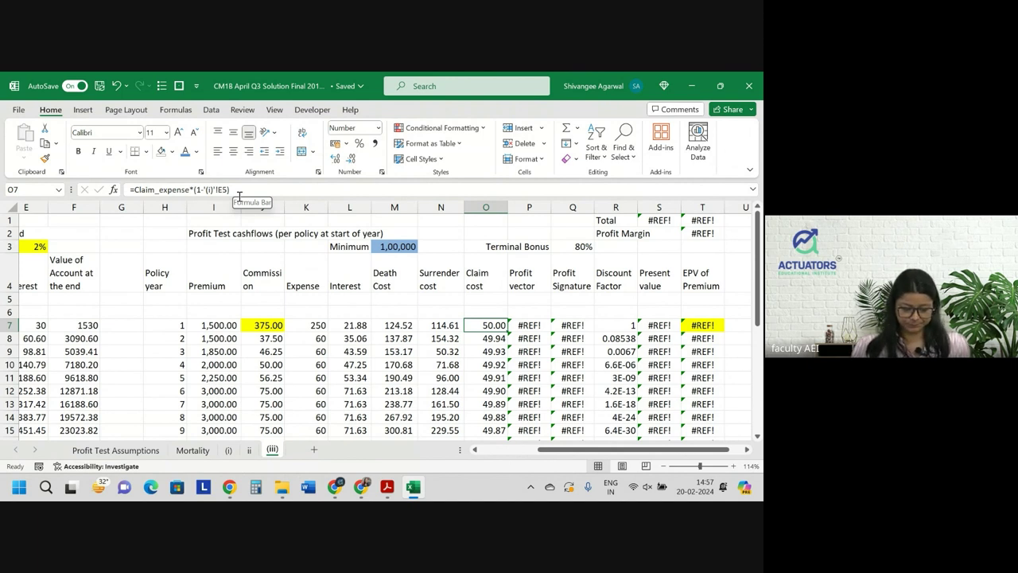
Repoint the year-1 claim cost to sheet (i)'s age 45 (ap)x and fill it down all 25 years
{"action": "left_click", "coordinate": [227, 189]}
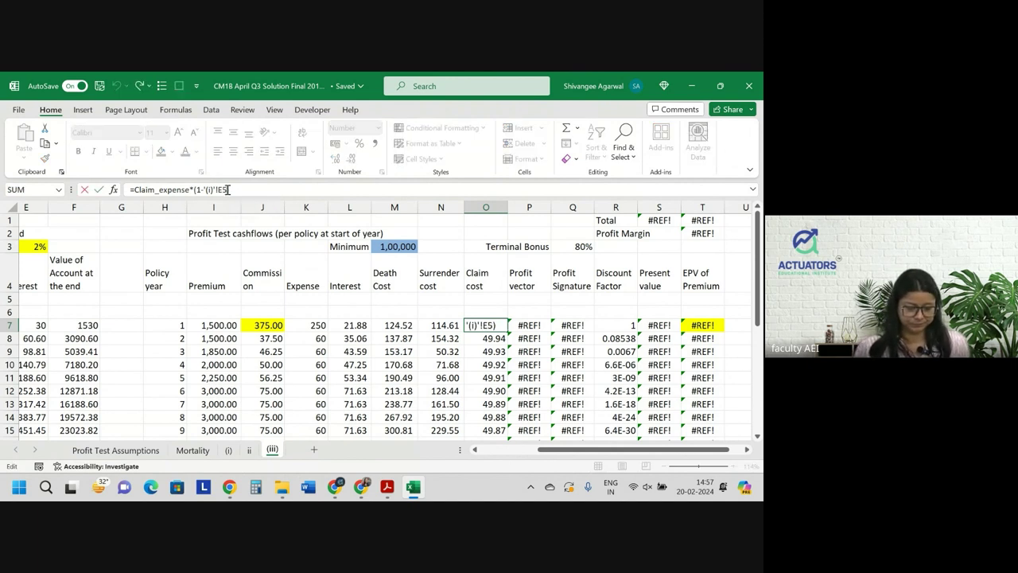
{"action": "key", "text": "BackSpace"}
{"action": "key", "text": "BackSpace"}
{"action": "key", "text": "BackSpace"}
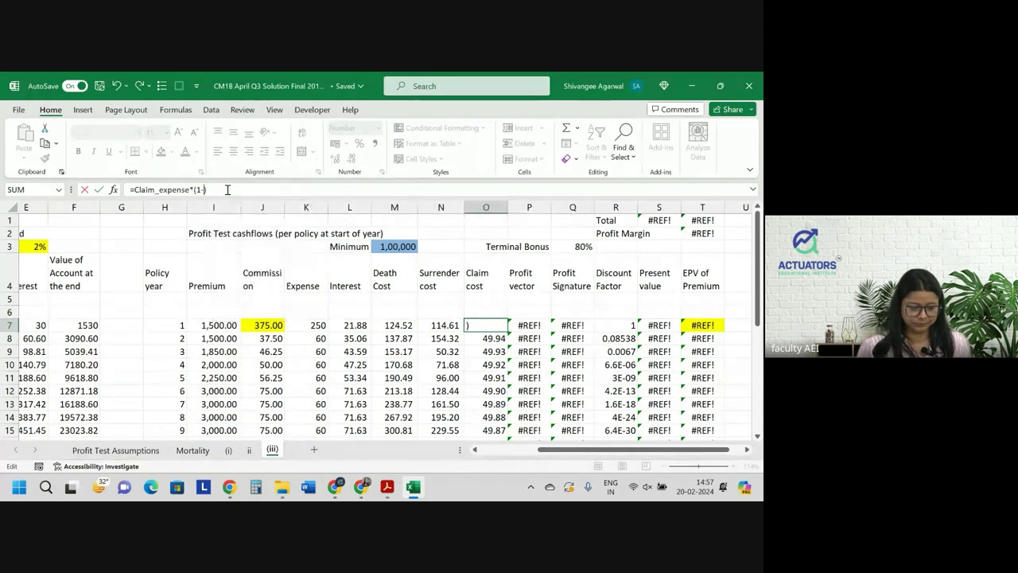
{"action": "left_click", "coordinate": [228, 450]}
{"action": "left_click", "coordinate": [228, 451]}
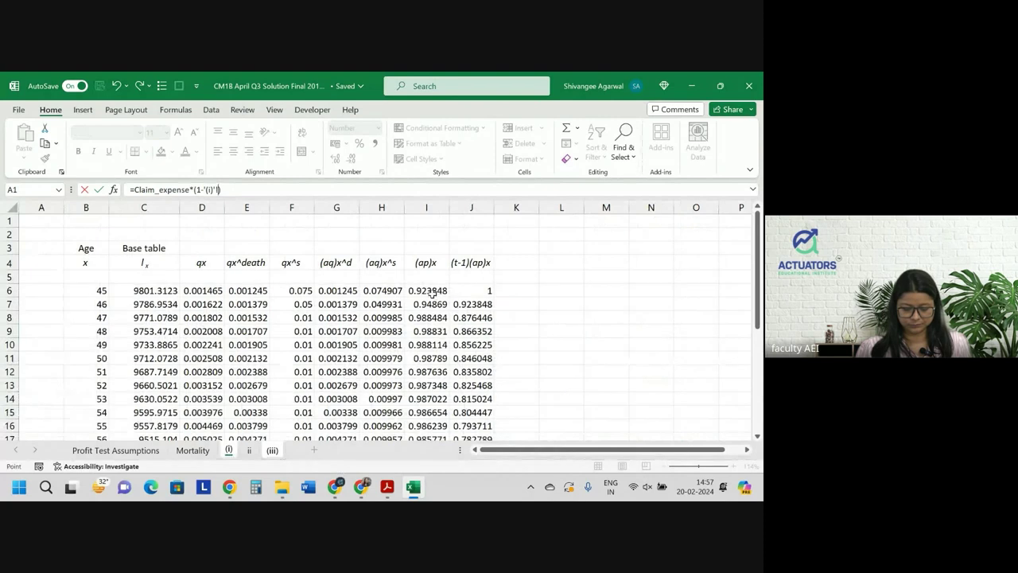
{"action": "left_click", "coordinate": [434, 292]}
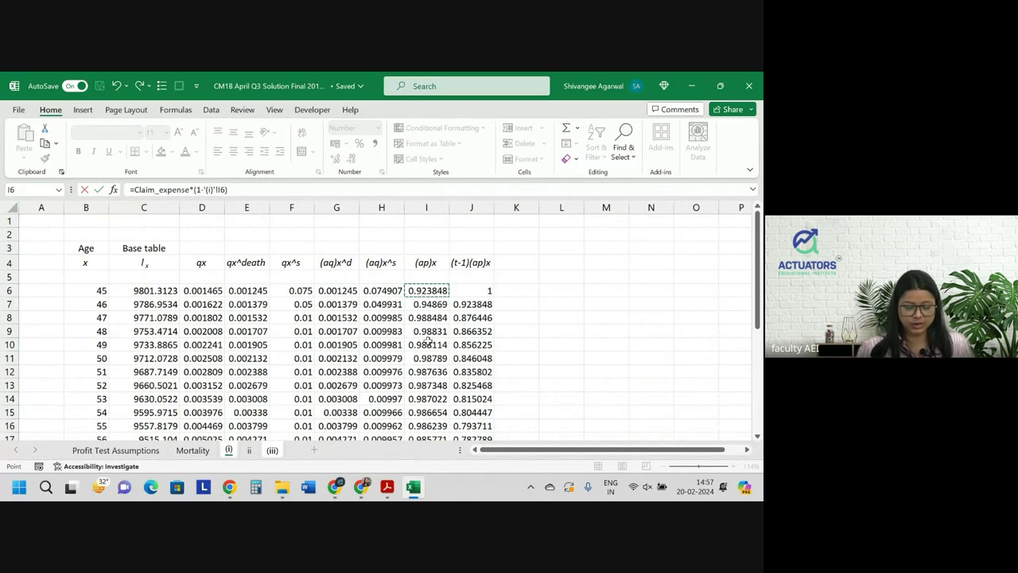
{"action": "key", "text": "Return"}
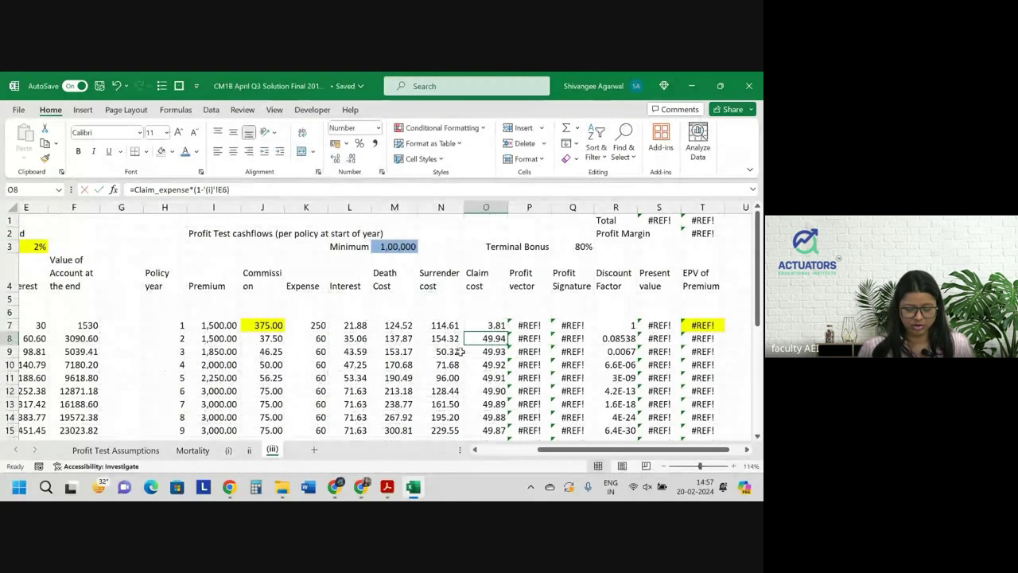
{"action": "double_click", "coordinate": [509, 331]}
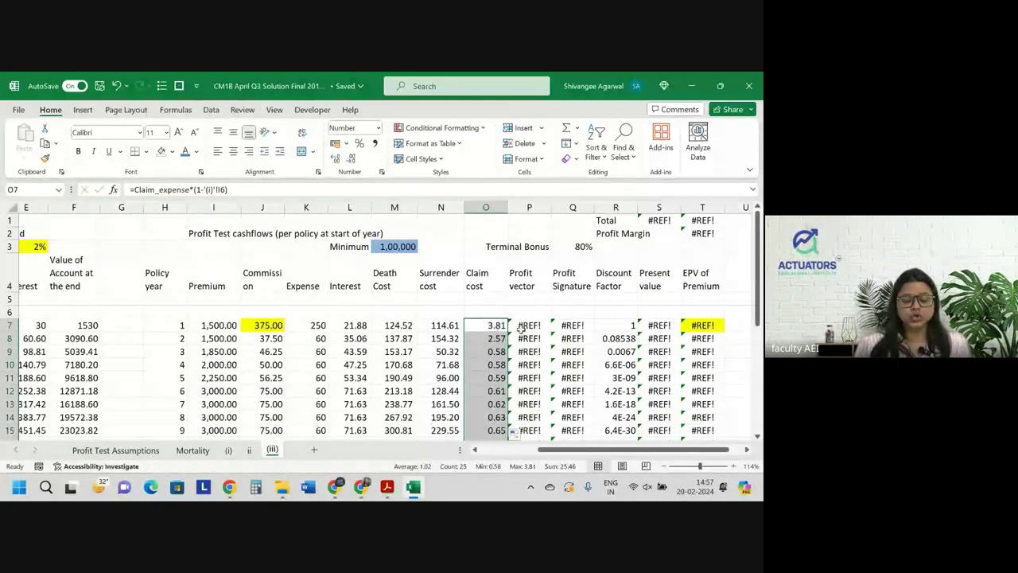
Fix P7's Profit vector formula to =I7-J7-K7+L7-M7-N7-O7, removing the #REF! references
{"action": "left_click", "coordinate": [525, 329]}
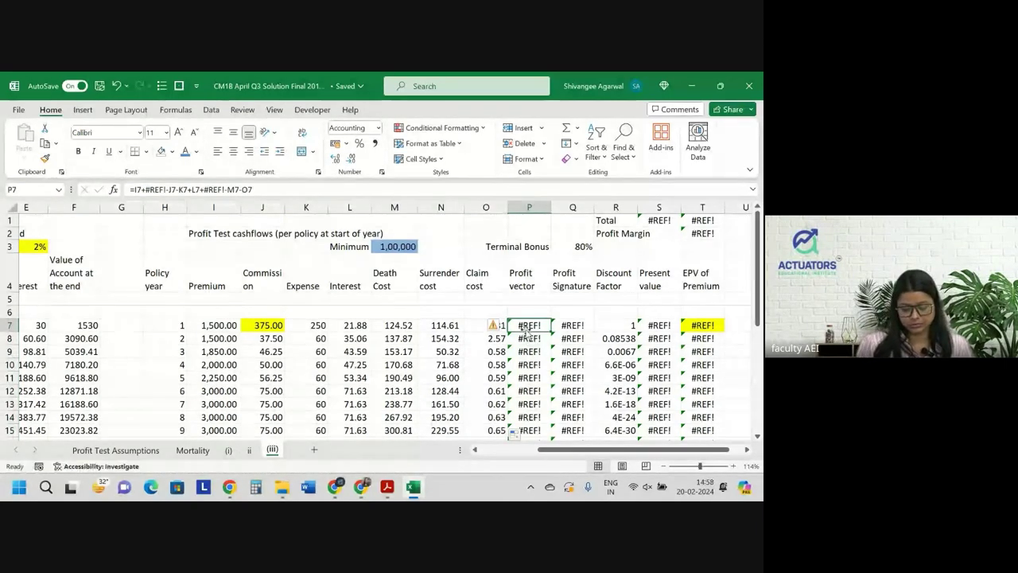
{"action": "double_click", "coordinate": [525, 325]}
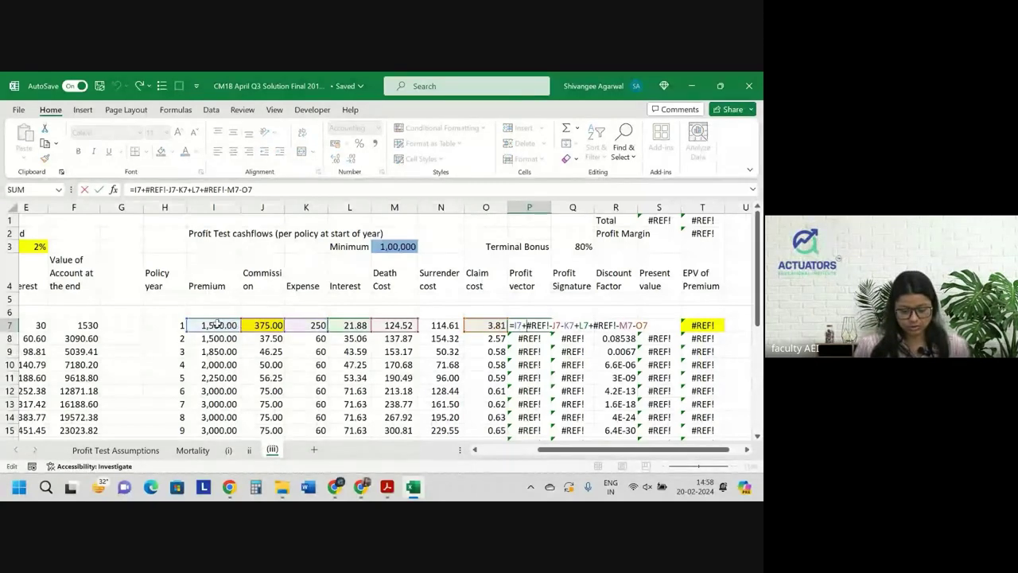
{"action": "key", "text": "Delete"}
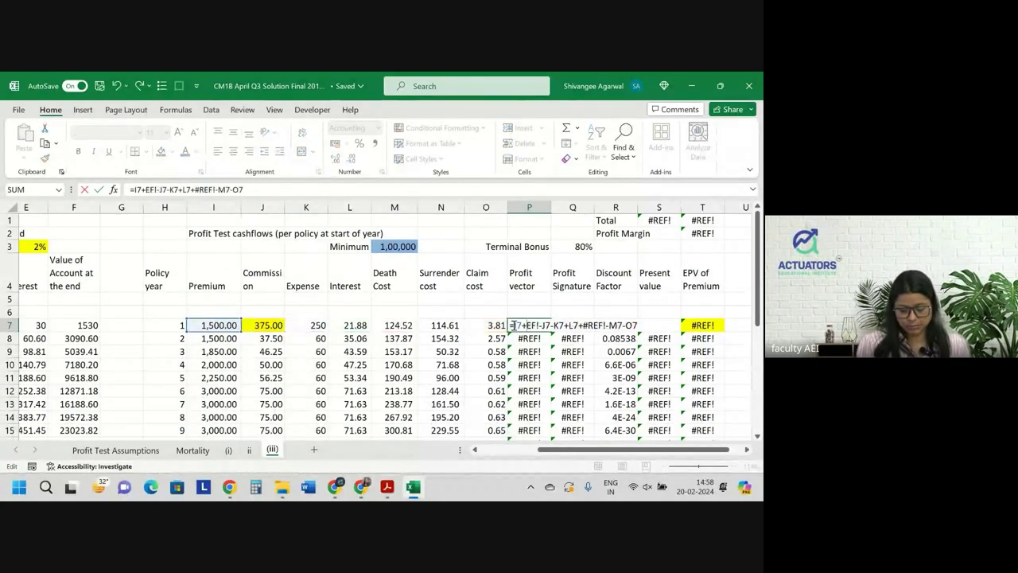
{"action": "key", "text": "Delete"}
{"action": "key", "text": "Delete"}
{"action": "key", "text": "Delete"}
{"action": "key", "text": "Delete"}
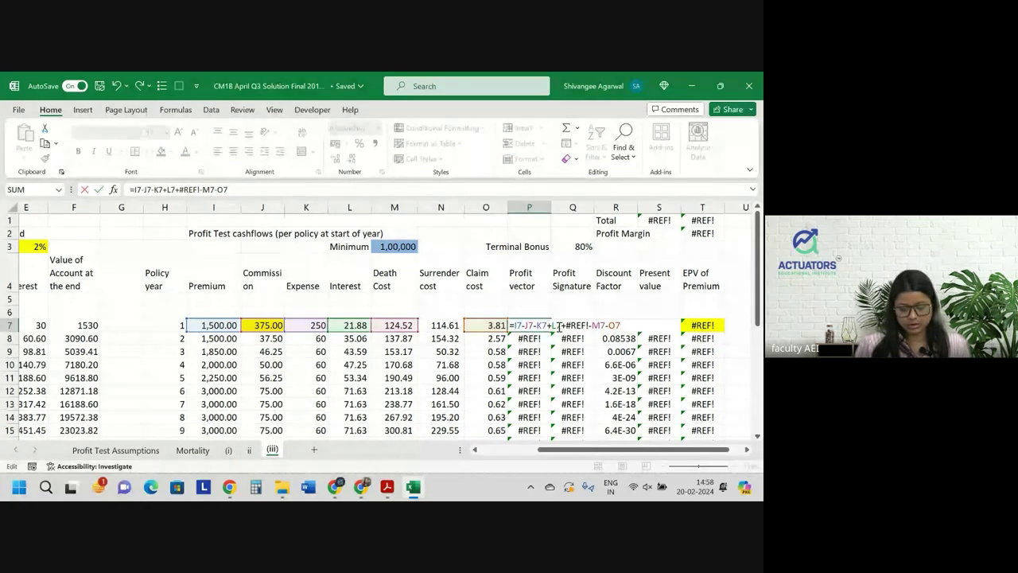
{"action": "left_click", "coordinate": [588, 325]}
{"action": "type", "text": "\\"}
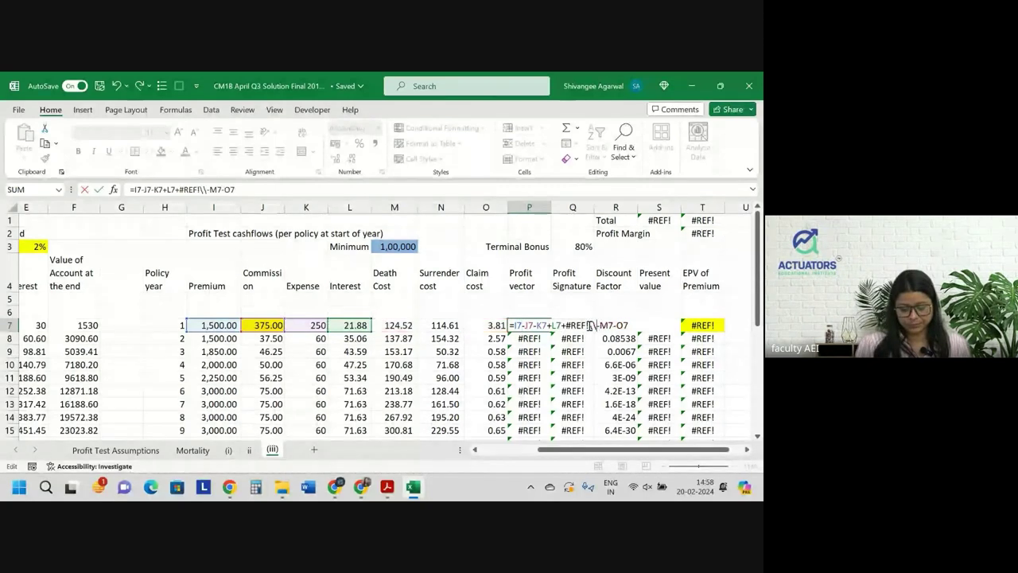
{"action": "key", "text": "BackSpace"}
{"action": "key", "text": "BackSpace"}
{"action": "key", "text": "BackSpace"}
{"action": "key", "text": "BackSpace"}
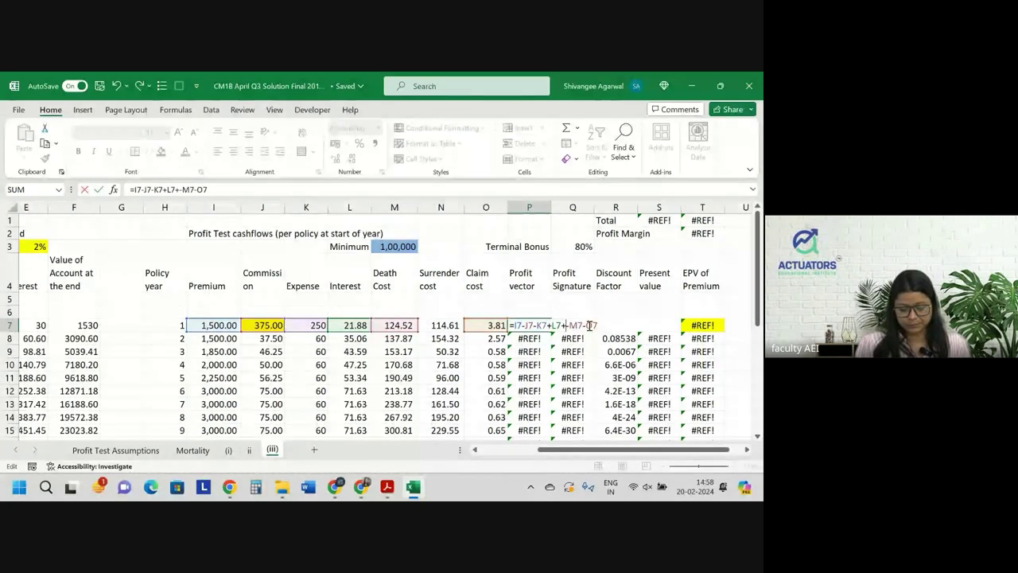
{"action": "left_click", "coordinate": [561, 325]}
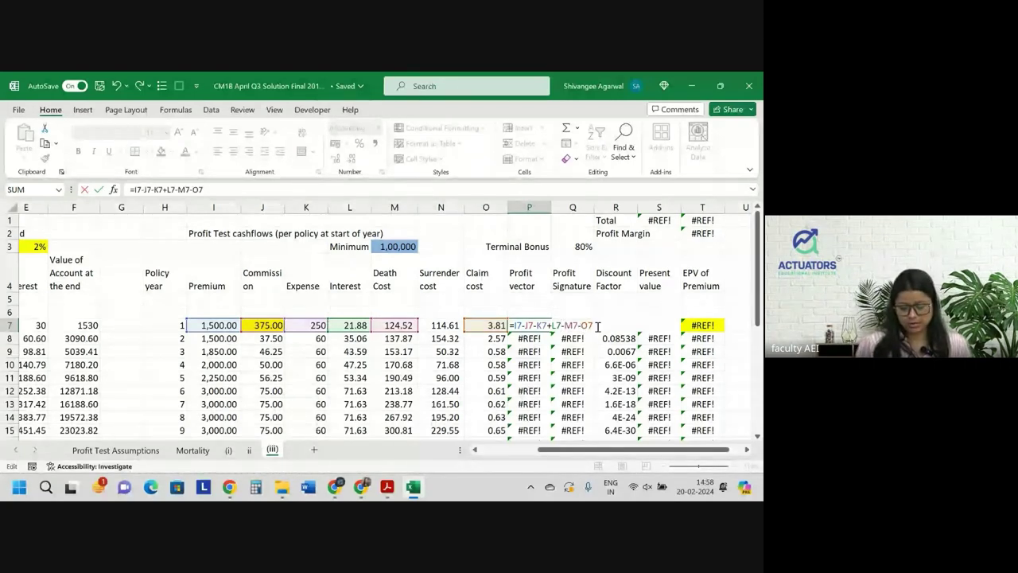
{"action": "left_click", "coordinate": [585, 325]}
{"action": "type", "text": "-"}
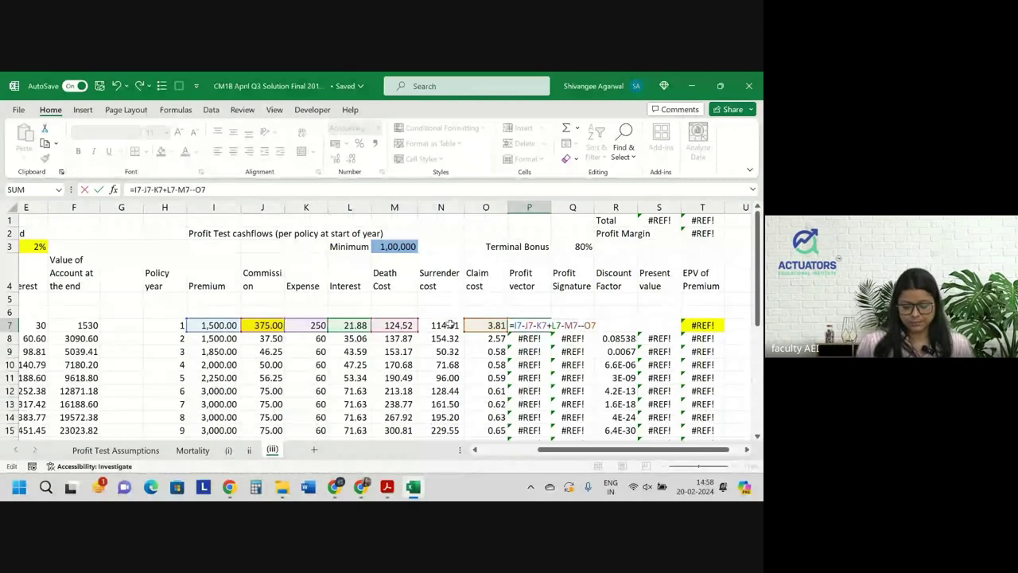
{"action": "left_click", "coordinate": [448, 326]}
{"action": "type", "text": "-"}
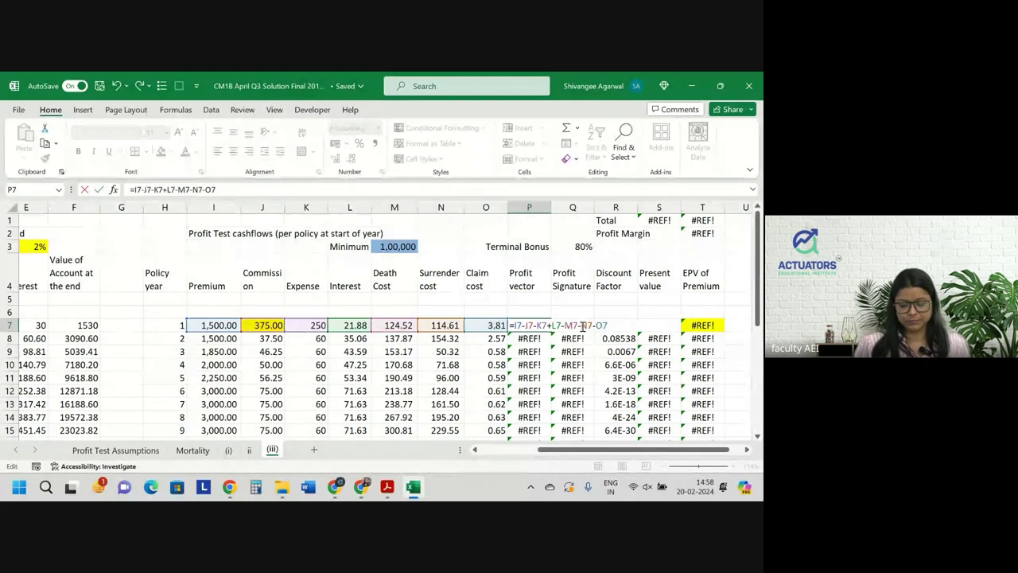
{"action": "key", "text": "Return"}
Fill the Profit vector formula down to year 25 and widen column P
{"action": "mouse_move", "coordinate": [544, 339]}
{"action": "left_mouse_down"}
{"action": "mouse_move", "coordinate": [541, 326]}
{"action": "mouse_move", "coordinate": [520, 324]}
{"action": "left_mouse_up"}
{"action": "left_click", "coordinate": [407, 311]}
{"action": "left_click", "coordinate": [408, 311]}
{"action": "left_click", "coordinate": [521, 325]}
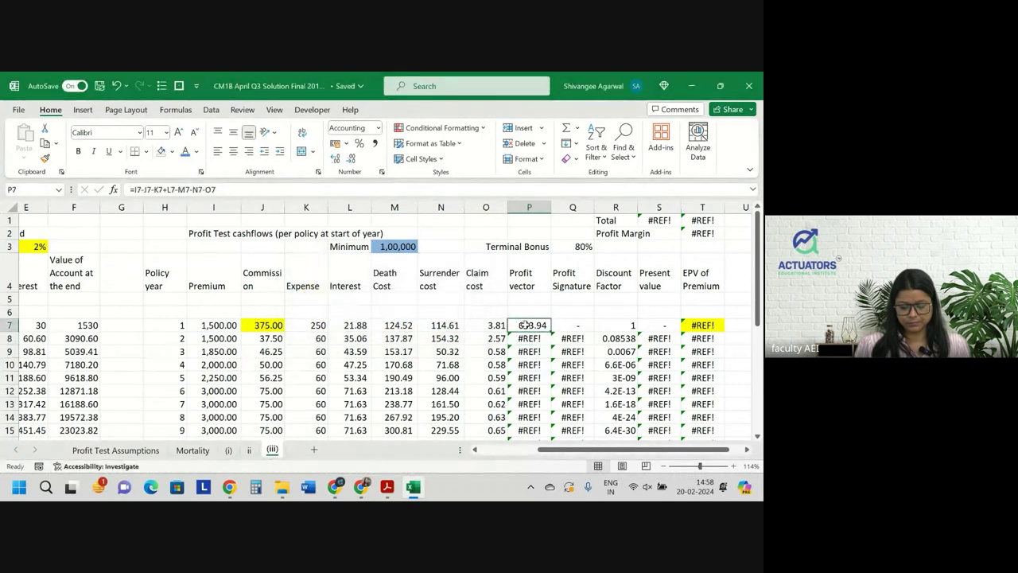
{"action": "double_click", "coordinate": [549, 332]}
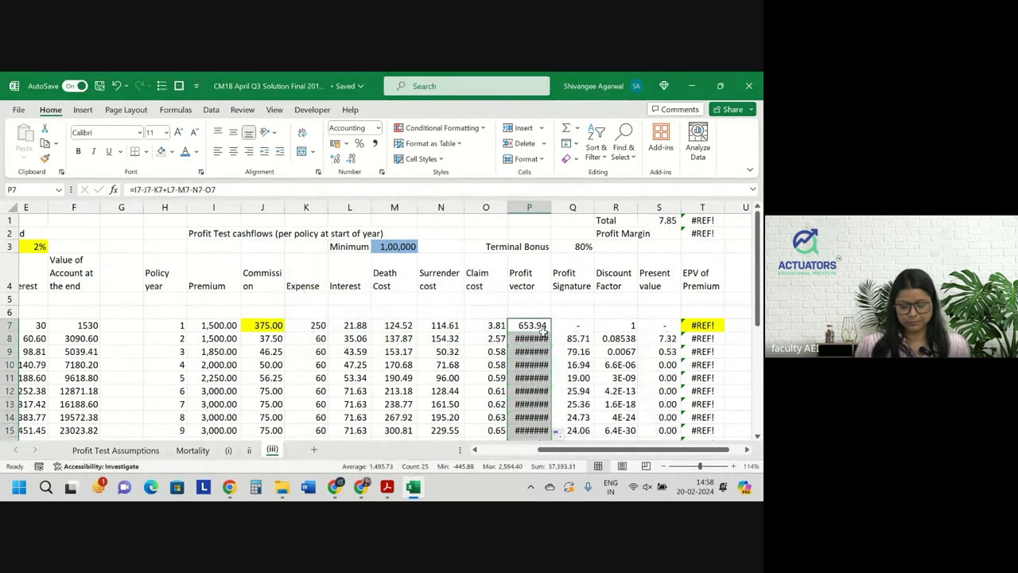
{"action": "double_click", "coordinate": [550, 207]}
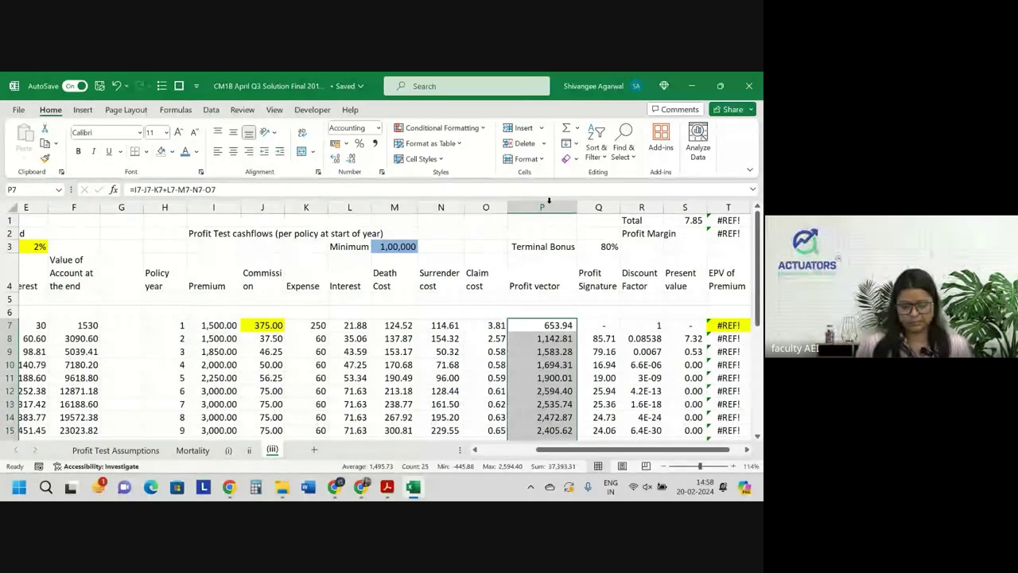
{"action": "left_click_drag", "start_coordinate": [577, 206], "coordinate": [562, 207]}
{"action": "scroll", "coordinate": [561, 306], "scroll_direction": "down", "scroll_amount": 4}
{"action": "scroll", "coordinate": [561, 305], "scroll_direction": "down", "scroll_amount": 3}
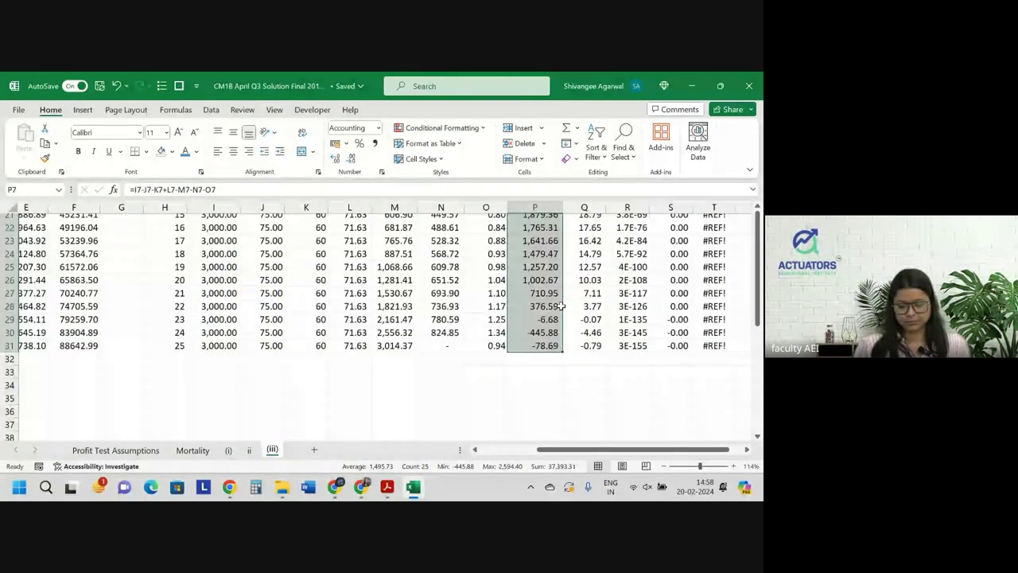
{"action": "left_click", "coordinate": [352, 159]}
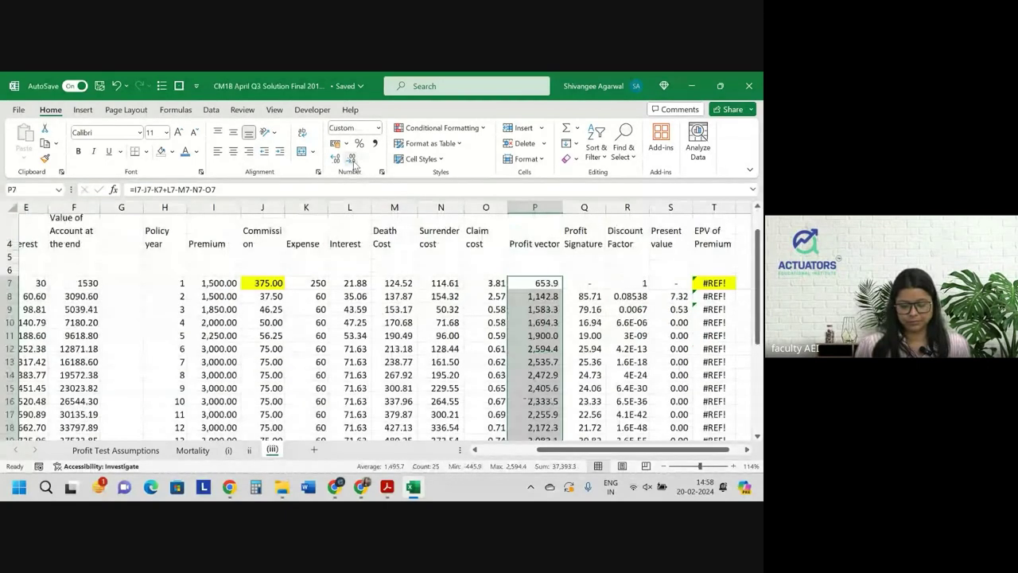
{"action": "left_click", "coordinate": [336, 160]}
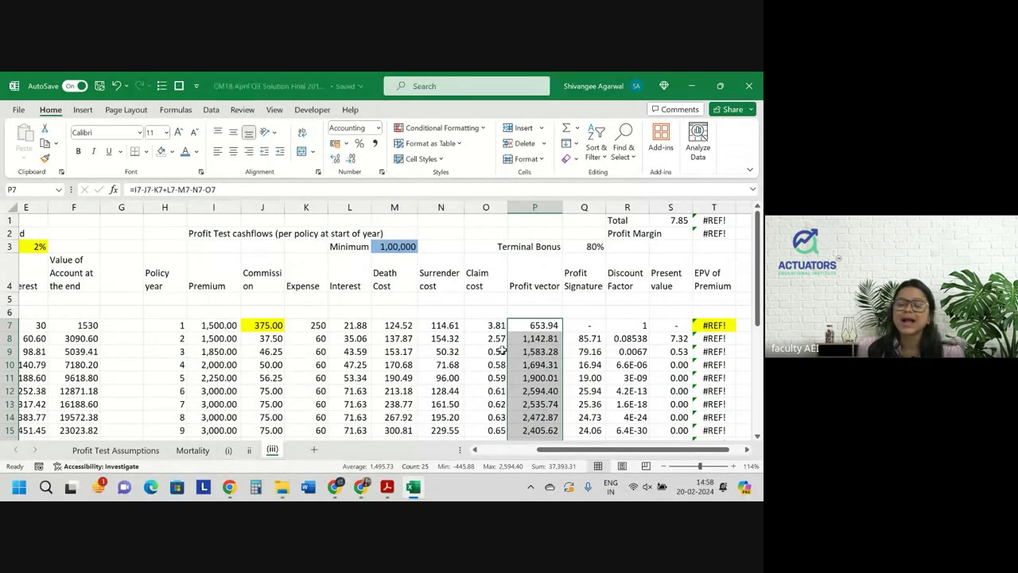
{"action": "scroll", "coordinate": [587, 358], "scroll_direction": "down", "scroll_amount": 3}
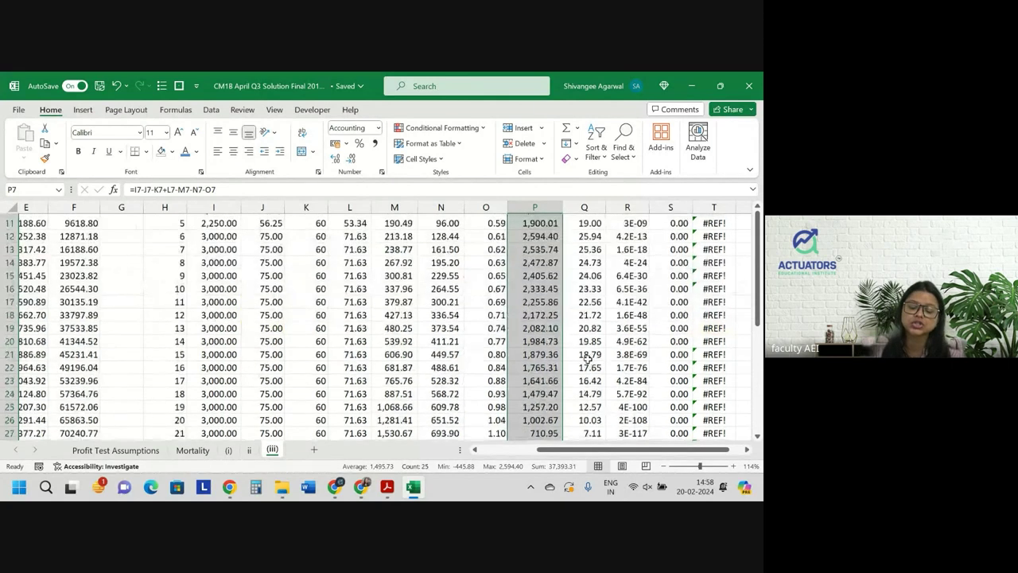
{"action": "scroll", "coordinate": [587, 358], "scroll_direction": "down", "scroll_amount": 2}
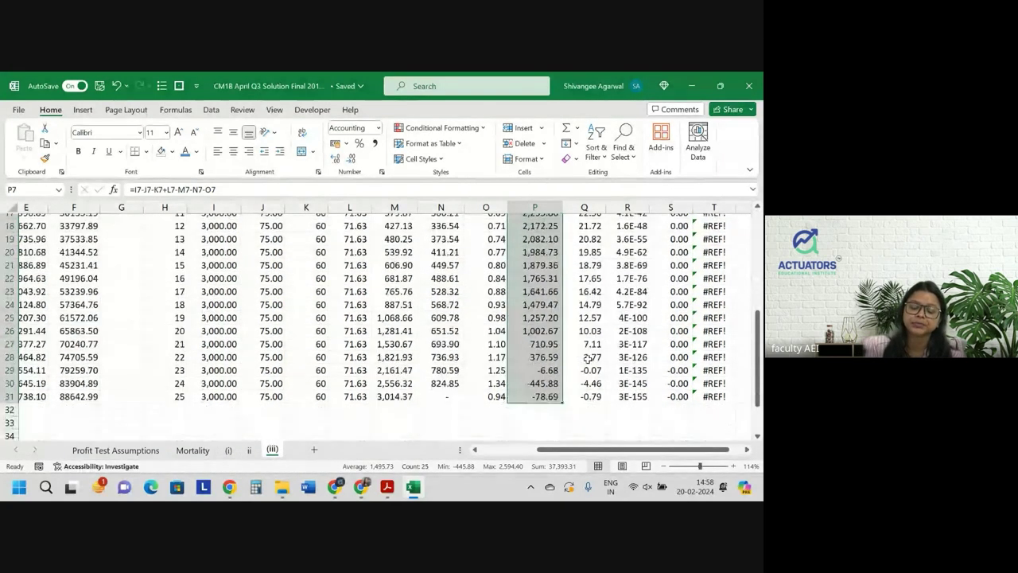
{"action": "left_click", "coordinate": [495, 397]}
{"action": "scroll", "coordinate": [497, 393], "scroll_direction": "up", "scroll_amount": 4}
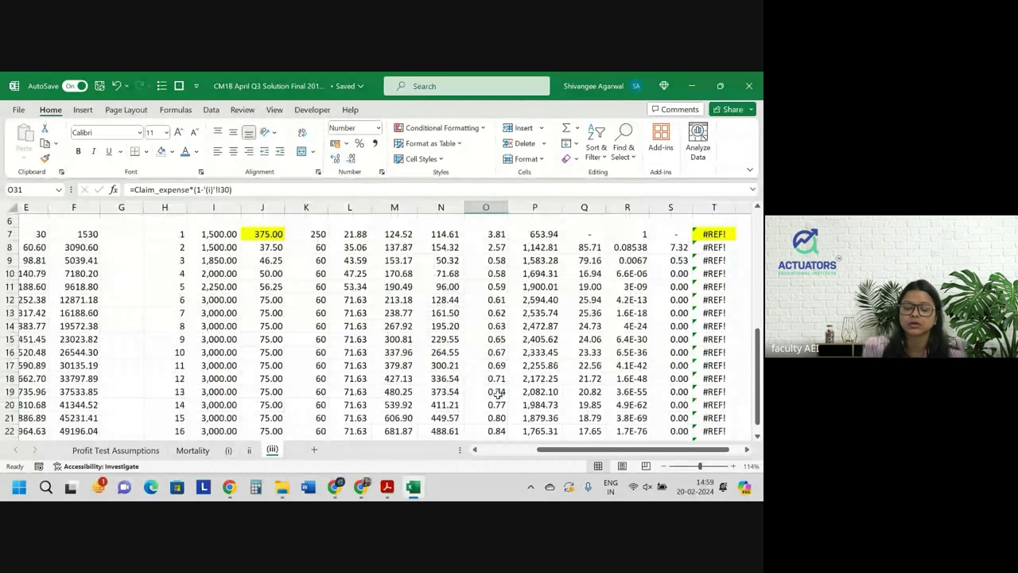
{"action": "scroll", "coordinate": [497, 392], "scroll_direction": "down", "scroll_amount": 3}
{"action": "scroll", "coordinate": [497, 393], "scroll_direction": "down", "scroll_amount": 1}
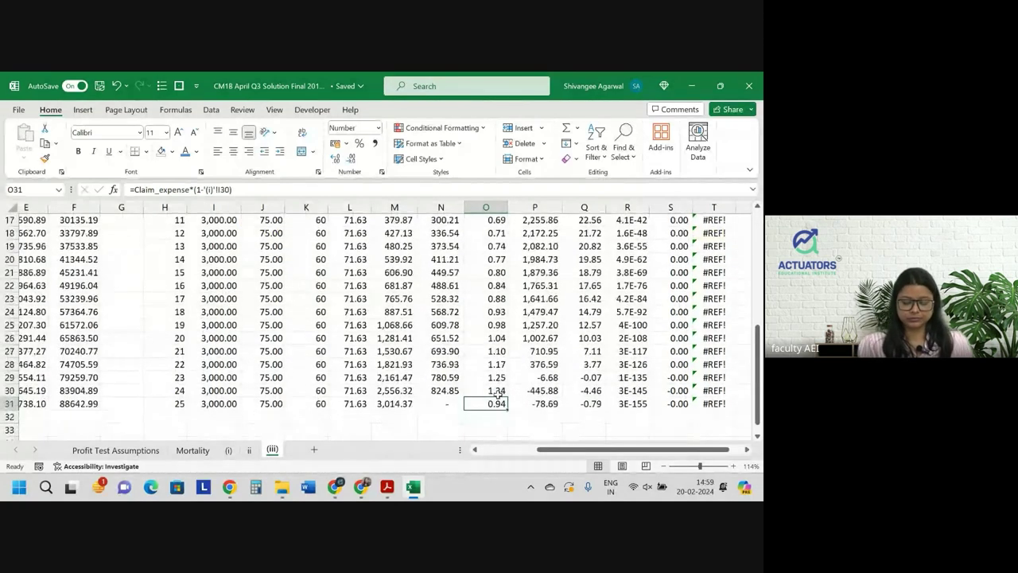
Overwrite O31's year-25 claim cost with 50, making that year's profit -127.75
{"action": "type", "text": "50"}
{"action": "key", "text": "Return"}
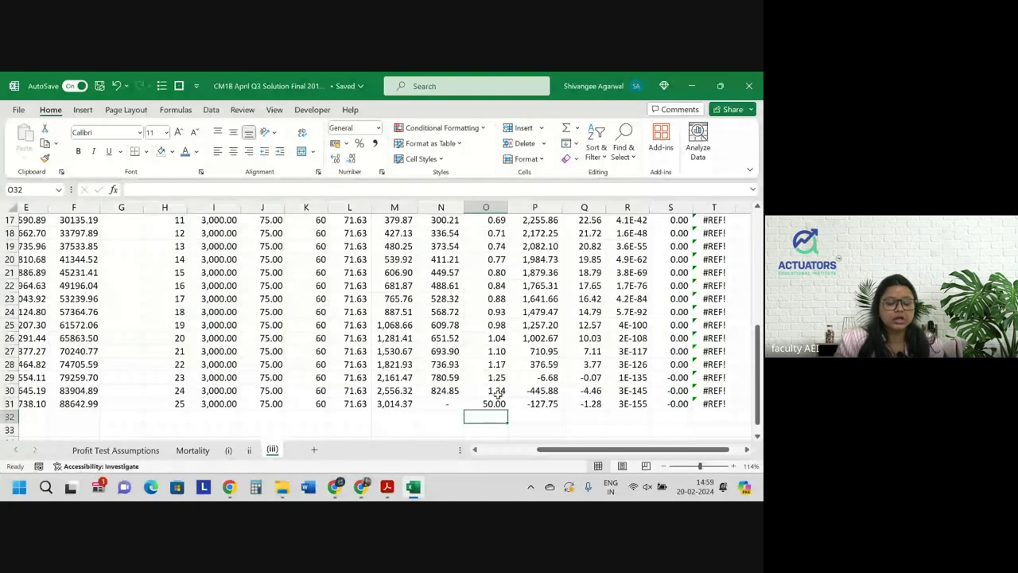
{"action": "scroll", "coordinate": [567, 294], "scroll_direction": "up", "scroll_amount": 6}
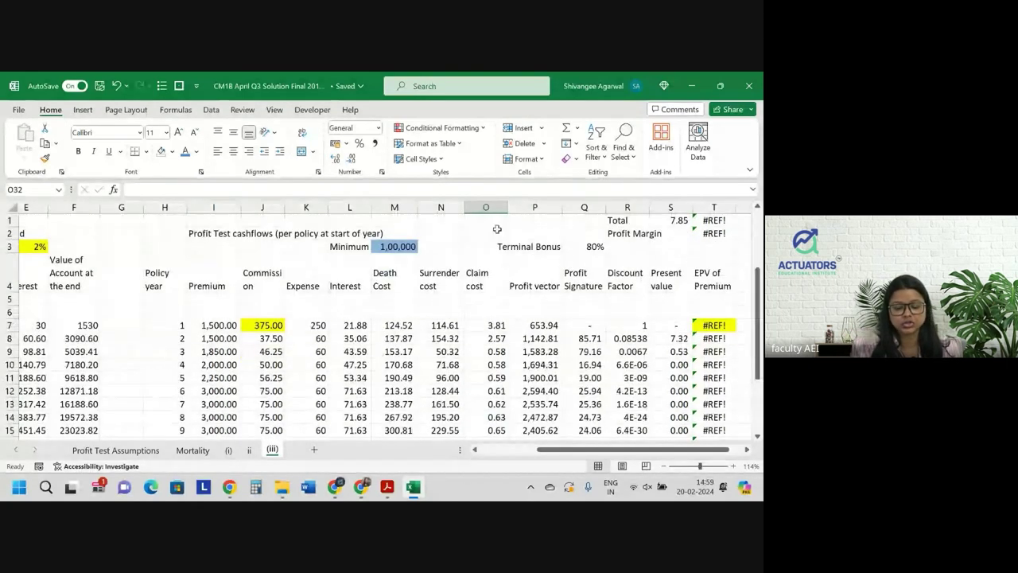
Insert a blank column O before Claim cost and give it the header 'Maturity cost'
{"action": "left_click", "coordinate": [488, 206]}
{"action": "key", "text": "ctrl+shift+plus"}
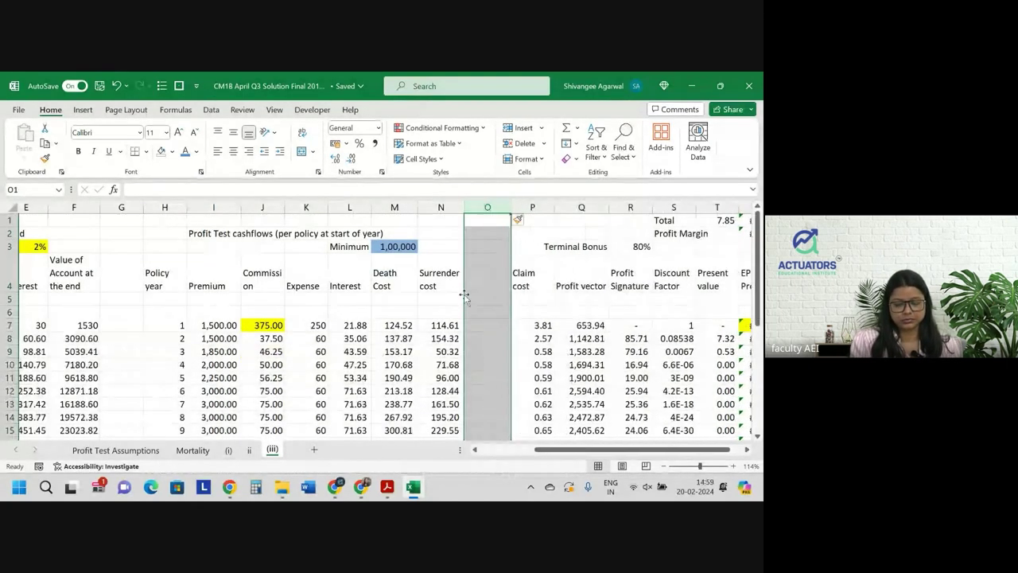
{"action": "left_click", "coordinate": [486, 283]}
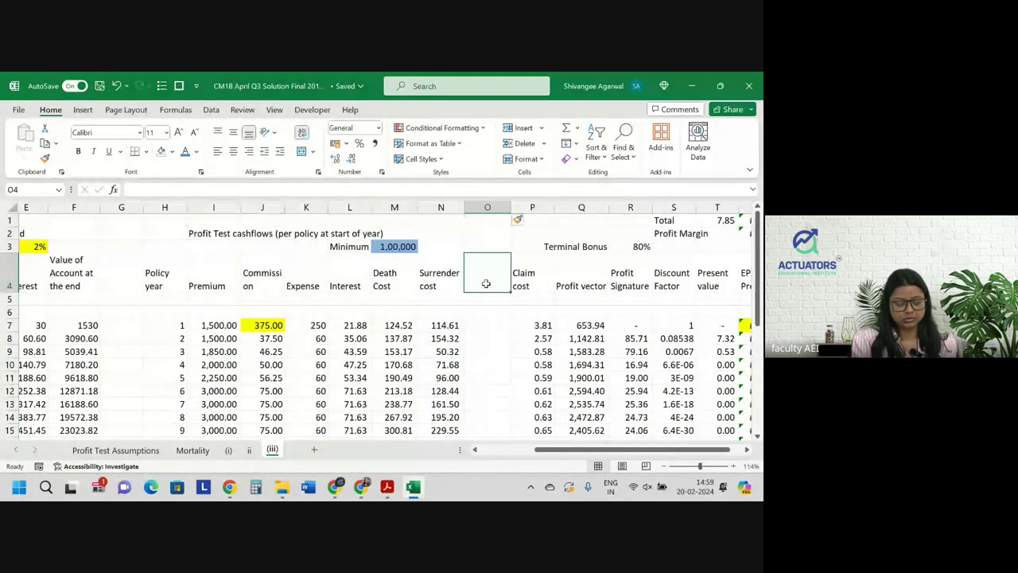
{"action": "type", "text": "MAtur"}
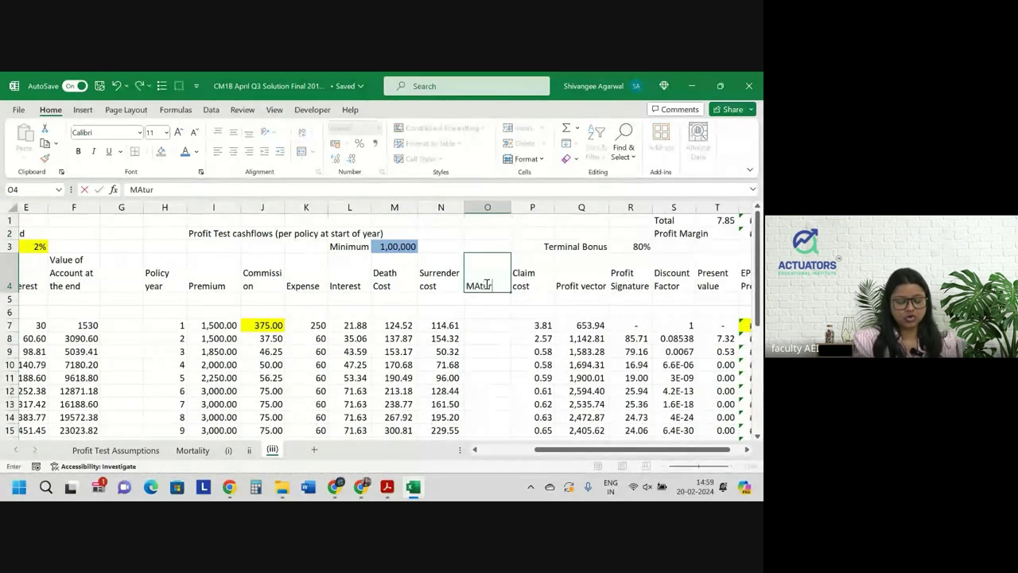
{"action": "type", "text": "ity"}
{"action": "key", "text": "BackSpace"}
{"action": "key", "text": "BackSpace"}
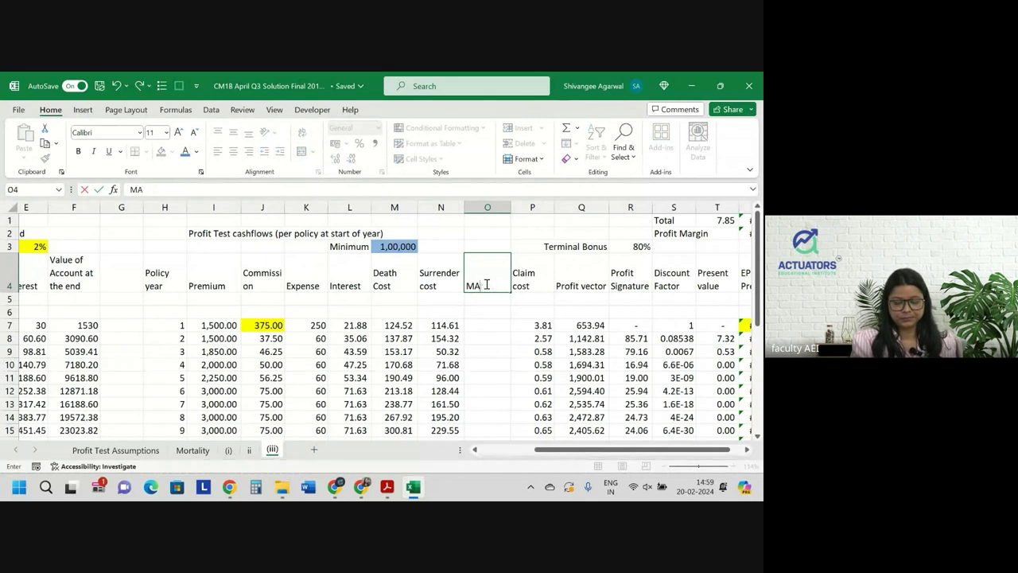
{"action": "key", "text": "BackSpace"}
{"action": "type", "text": "aturity"}
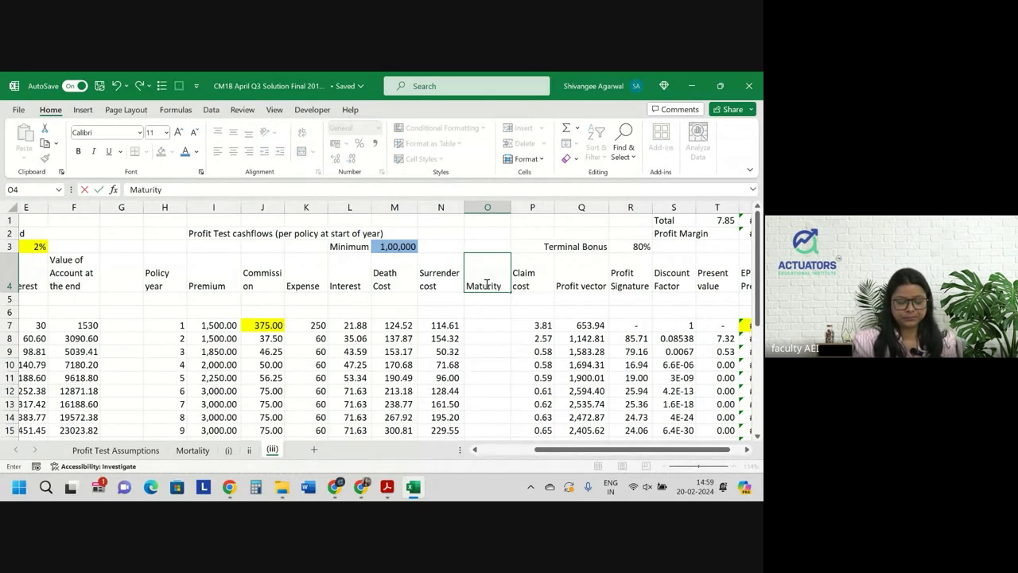
{"action": "type", "text": " cost"}
{"action": "key", "text": "Return"}
{"action": "scroll", "coordinate": [487, 284], "scroll_direction": "down", "scroll_amount": 4}
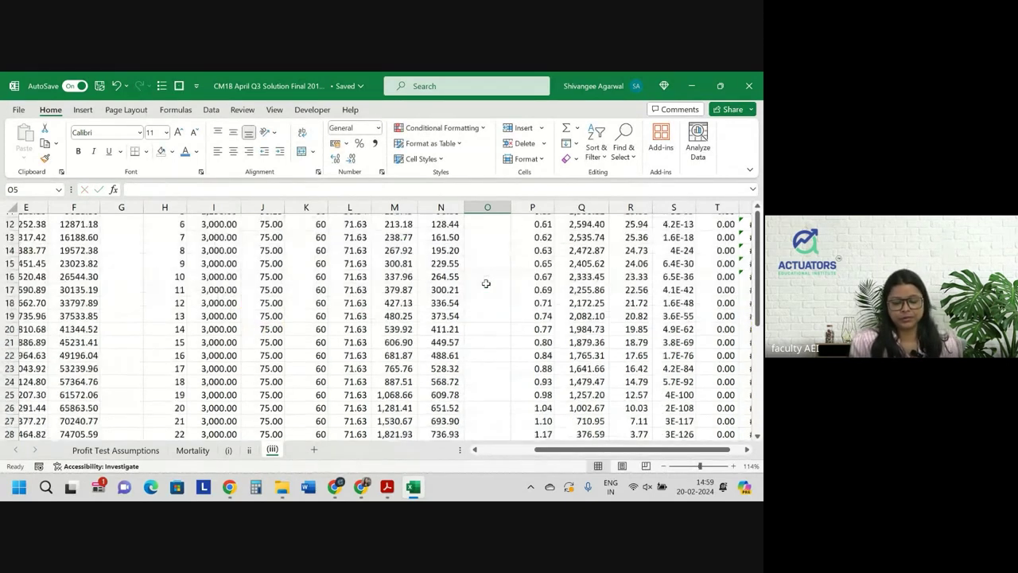
{"action": "scroll", "coordinate": [485, 283], "scroll_direction": "down", "scroll_amount": 3}
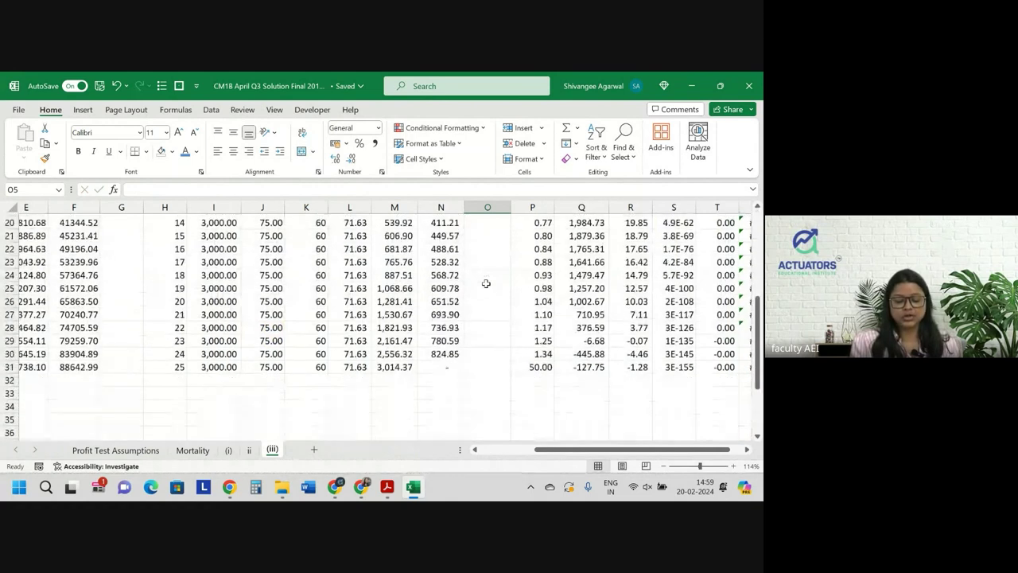
Start the O31 maturity cost formula as =F31*(1+R3), using the 80% terminal bonus
{"action": "left_click", "coordinate": [487, 366]}
{"action": "type", "text": "="}
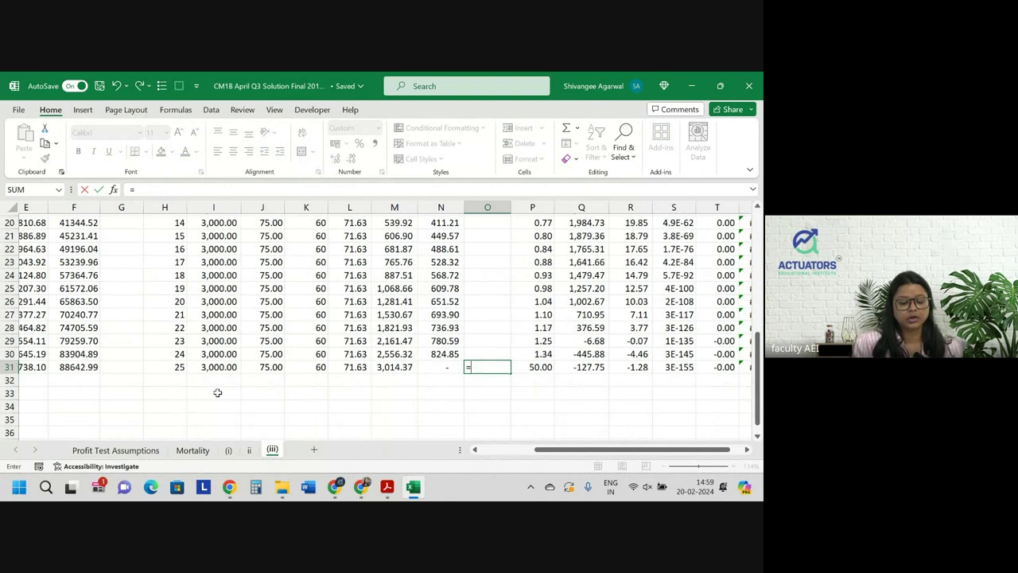
{"action": "left_click", "coordinate": [90, 367]}
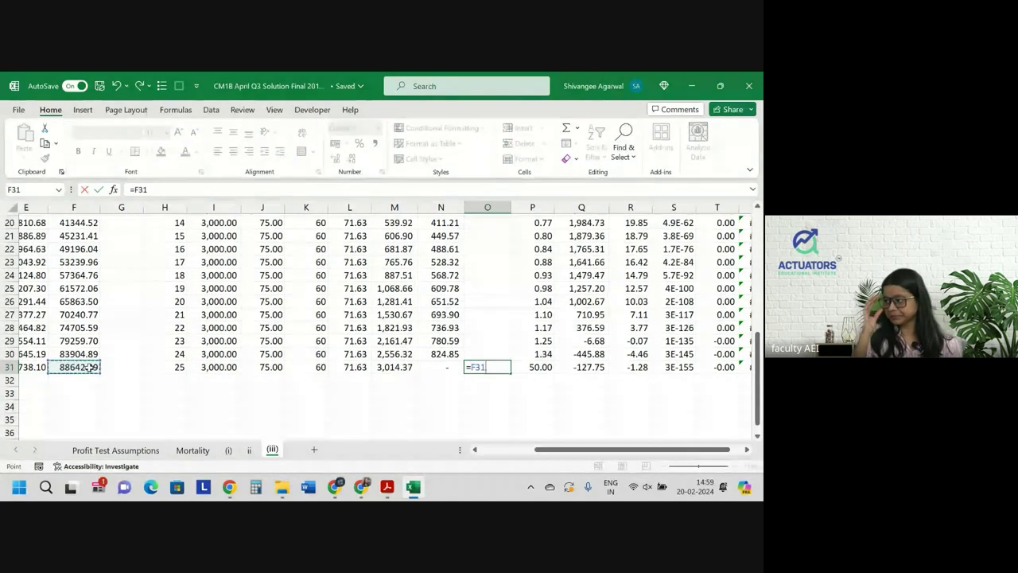
{"action": "type", "text": "*"}
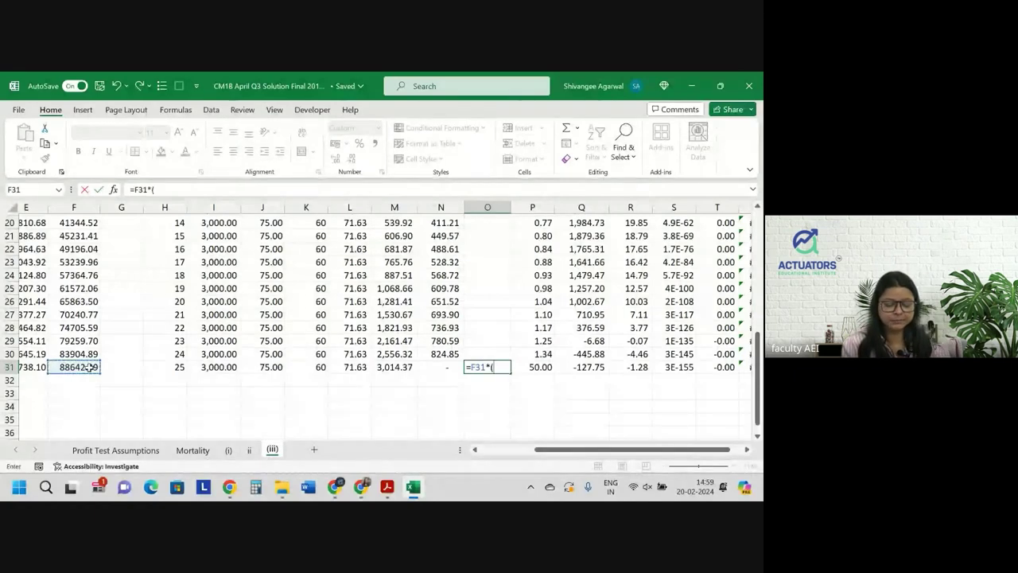
{"action": "type", "text": "(1+"}
{"action": "scroll", "coordinate": [181, 347], "scroll_direction": "up", "scroll_amount": 5}
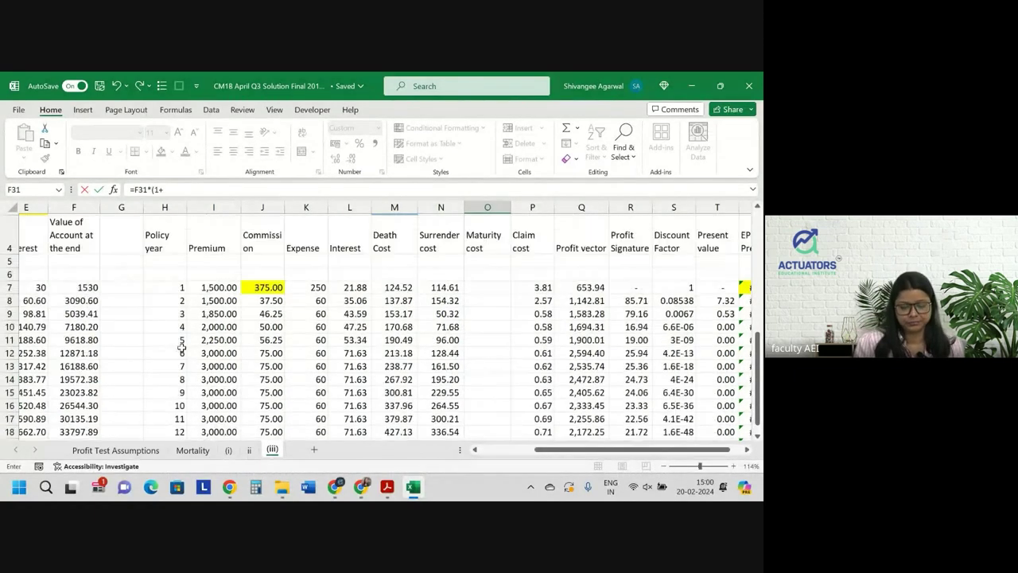
{"action": "scroll", "coordinate": [499, 246], "scroll_direction": "up", "scroll_amount": 1}
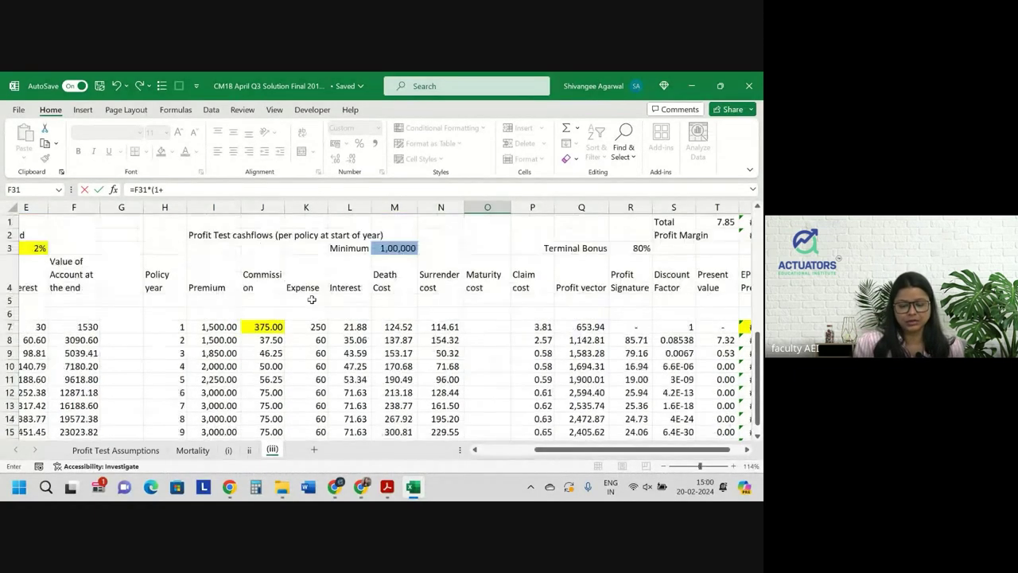
{"action": "left_click", "coordinate": [642, 246]}
{"action": "type", "text": ")"}
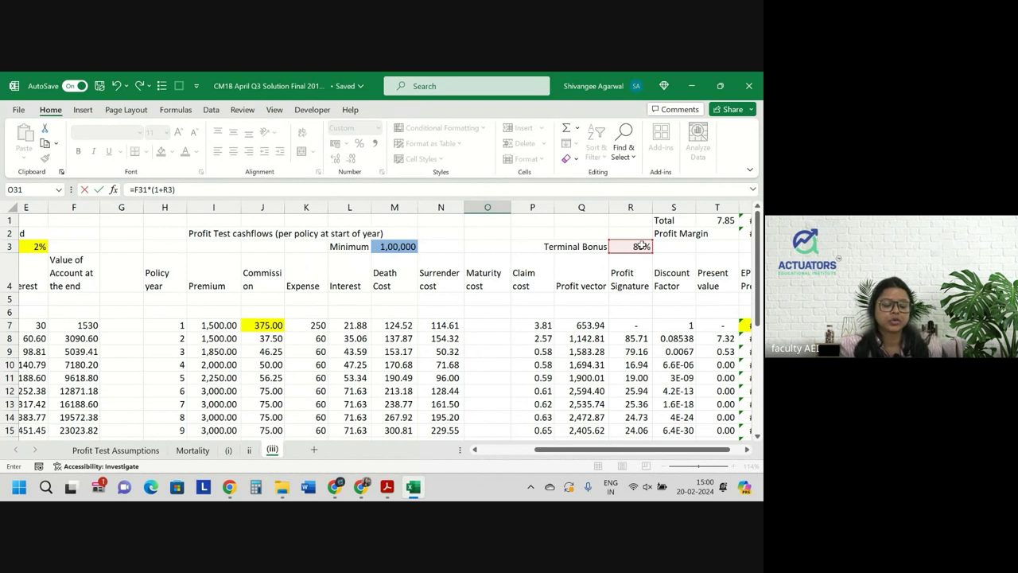
Try multiplying the O31 formula by a sheet (i) factor, then leave the cell edit
{"action": "type", "text": "*"}
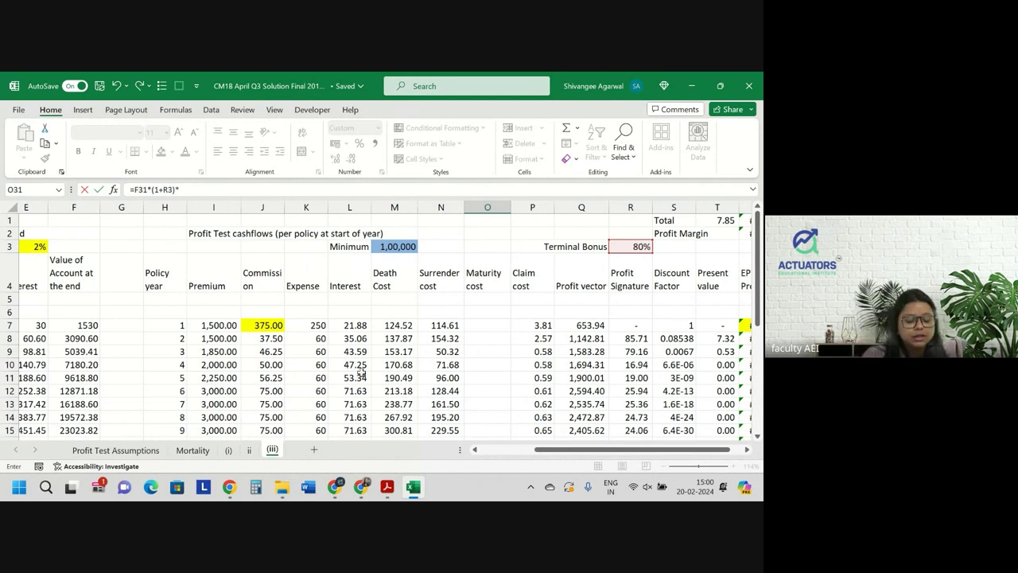
{"action": "left_click", "coordinate": [229, 450]}
{"action": "scroll", "coordinate": [344, 378], "scroll_direction": "down", "scroll_amount": 4}
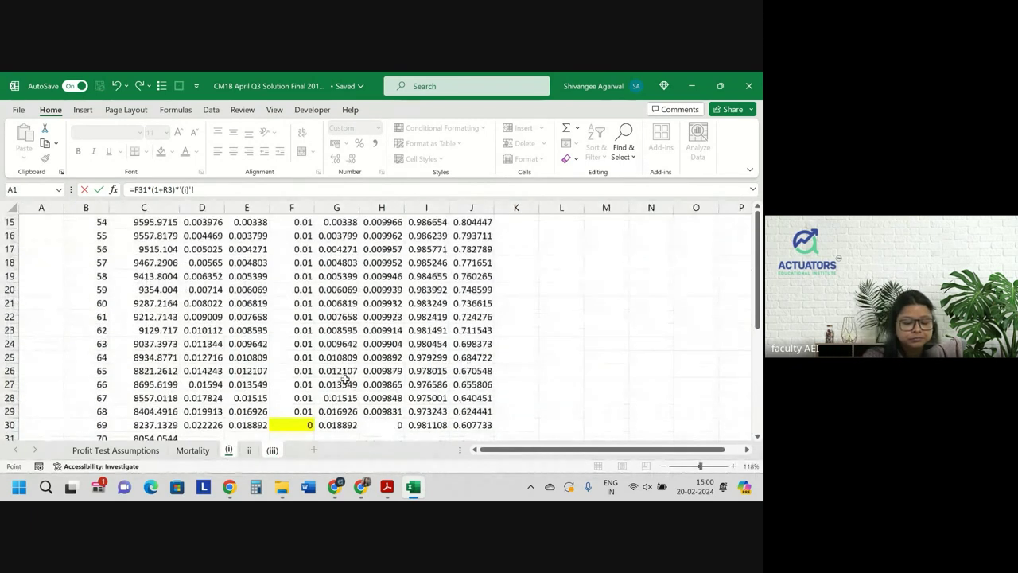
{"action": "scroll", "coordinate": [344, 378], "scroll_direction": "down", "scroll_amount": 1}
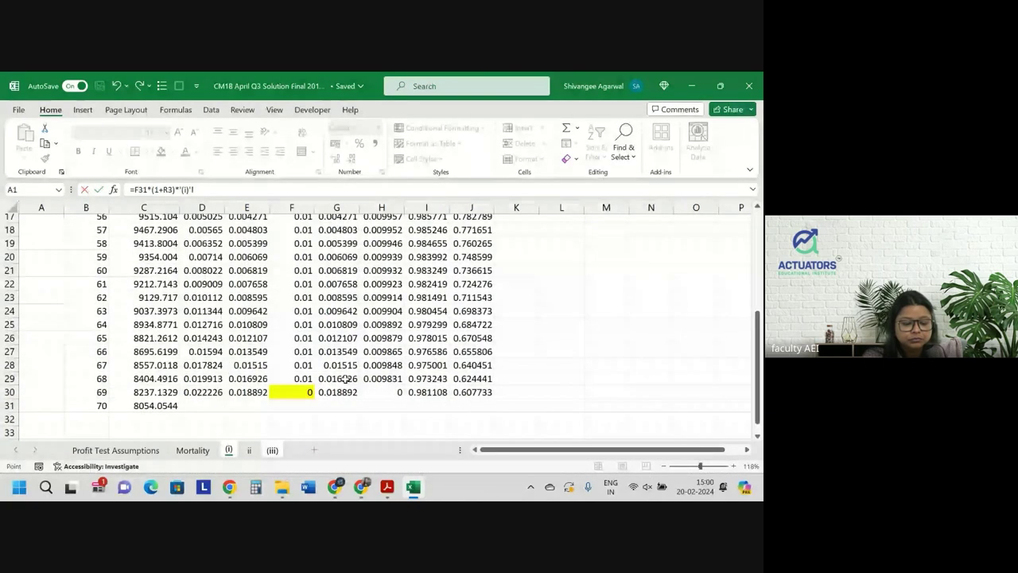
{"action": "scroll", "coordinate": [344, 378], "scroll_direction": "up", "scroll_amount": 4}
{"action": "scroll", "coordinate": [344, 378], "scroll_direction": "up", "scroll_amount": 1}
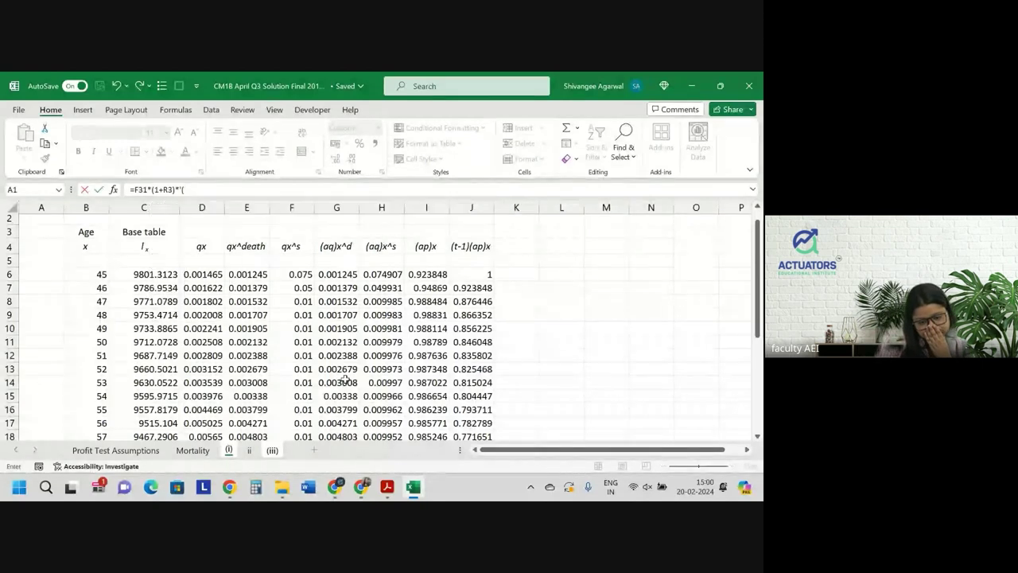
{"action": "type", "text": "(1-"}
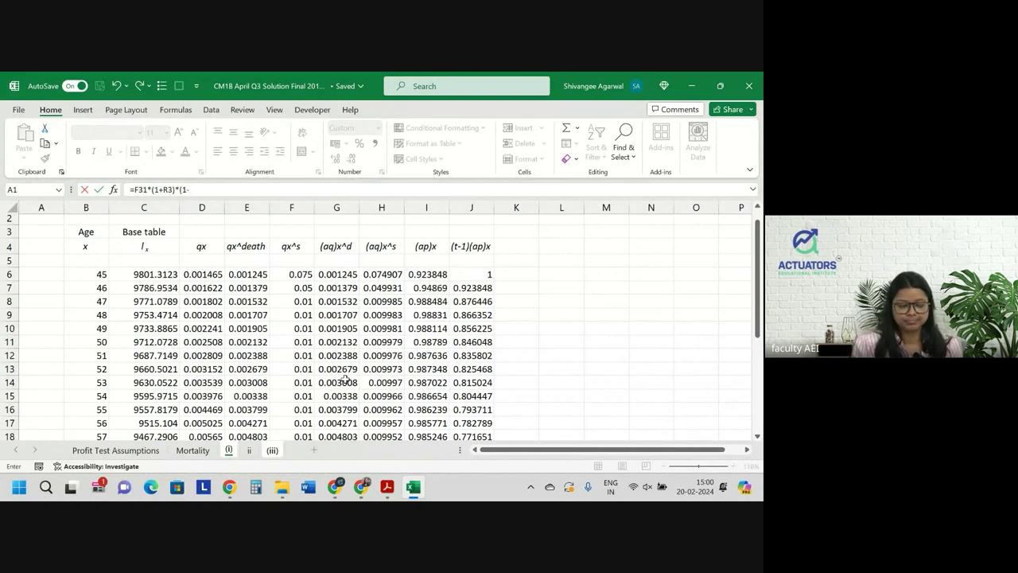
{"action": "key", "text": "BackSpace"}
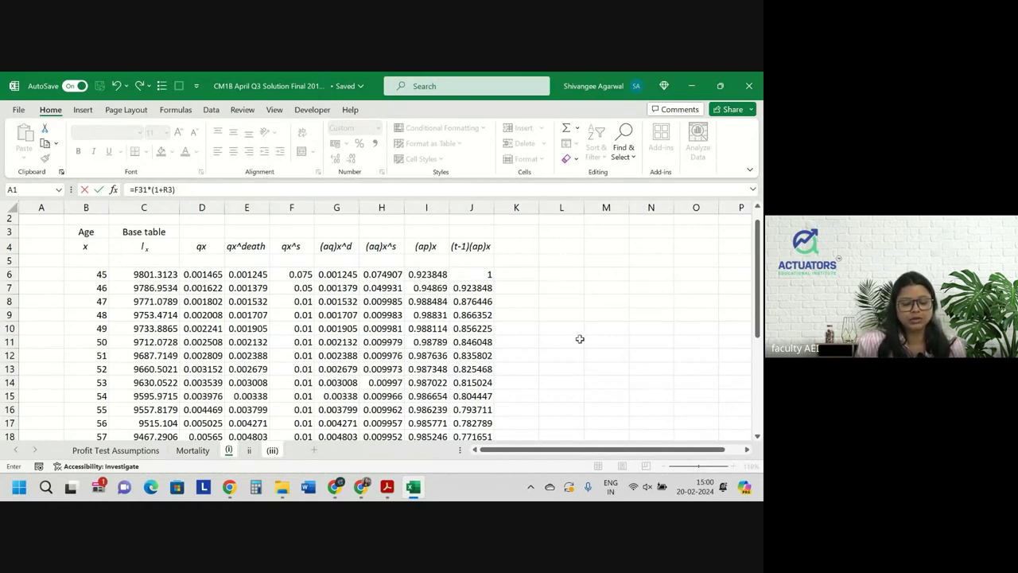
{"action": "scroll", "coordinate": [474, 348], "scroll_direction": "down", "scroll_amount": 4}
{"action": "scroll", "coordinate": [474, 348], "scroll_direction": "down", "scroll_amount": 2}
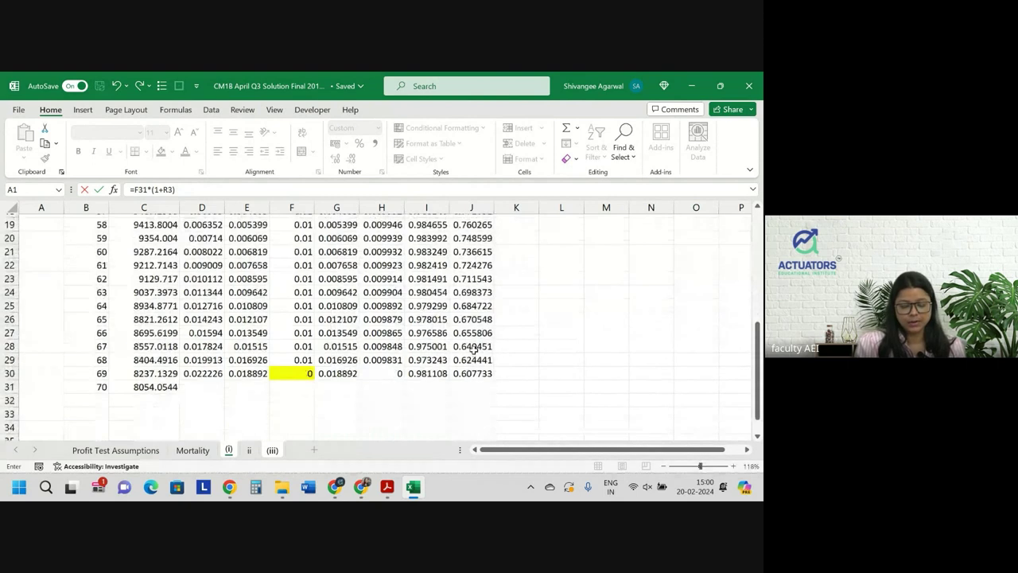
{"action": "key", "text": "Escape"}
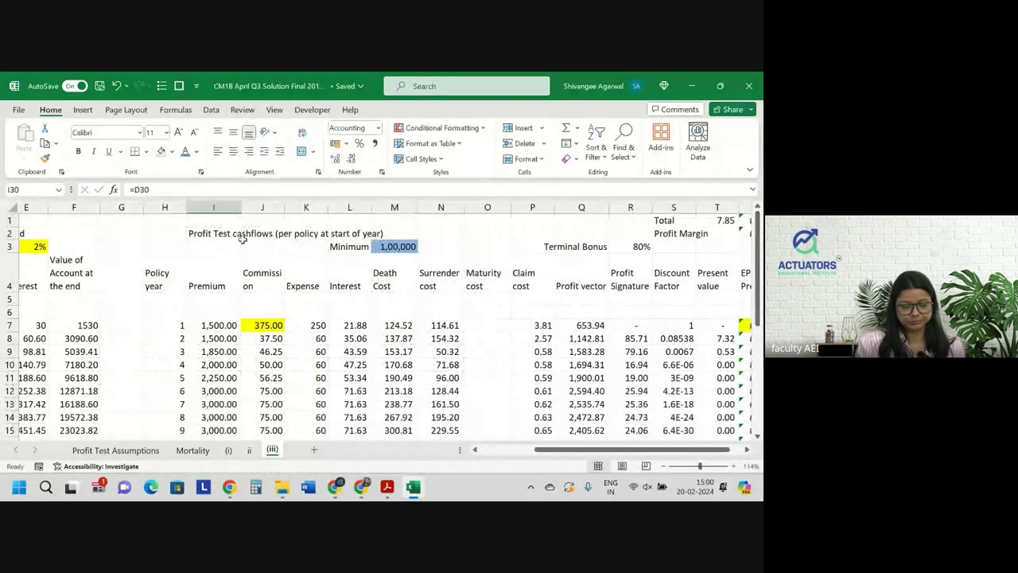
Review the premium formula in I30 and the maturity cost formula in O31
{"action": "left_click", "coordinate": [162, 190]}
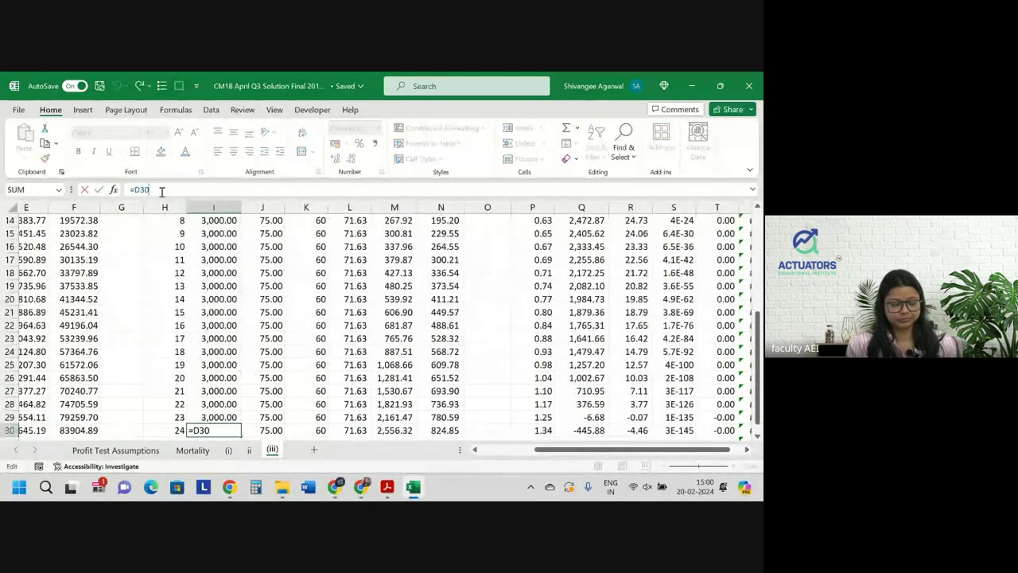
{"action": "key", "text": "Return"}
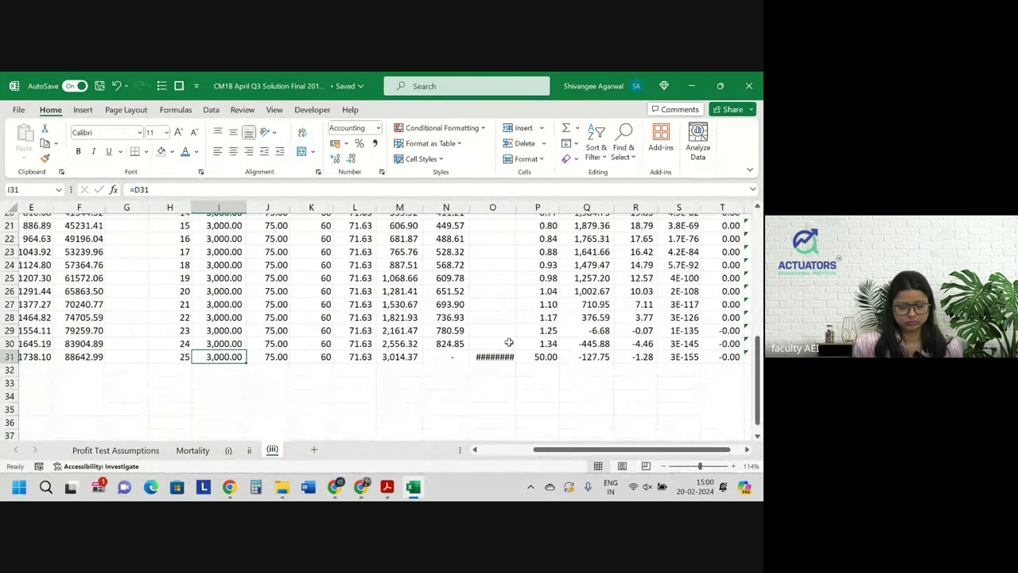
{"action": "double_click", "coordinate": [504, 356]}
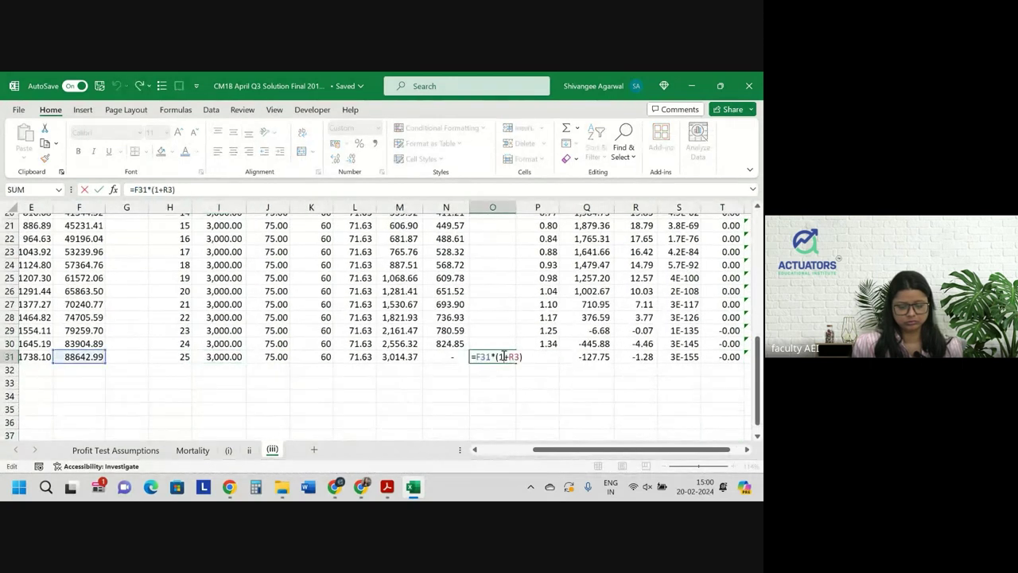
{"action": "key", "text": "Return"}
{"action": "scroll", "coordinate": [503, 354], "scroll_direction": "up", "scroll_amount": 5}
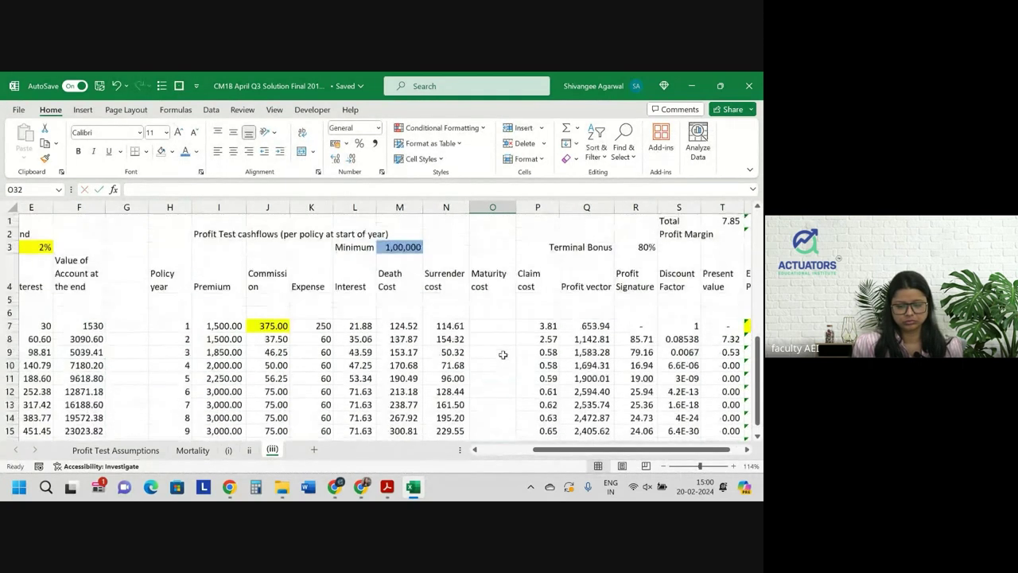
{"action": "scroll", "coordinate": [476, 380], "scroll_direction": "down", "scroll_amount": 4}
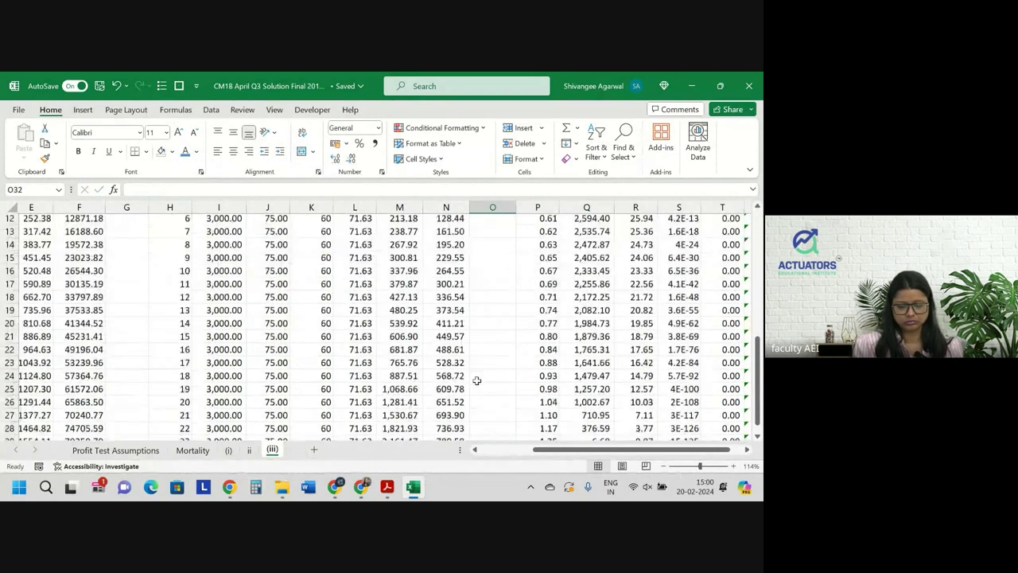
Re-enter O31 starting with =F31*(1+R3), pointing to the 80% terminal bonus in R3
{"action": "scroll", "coordinate": [477, 380], "scroll_direction": "down", "scroll_amount": 4}
{"action": "left_click", "coordinate": [495, 309]}
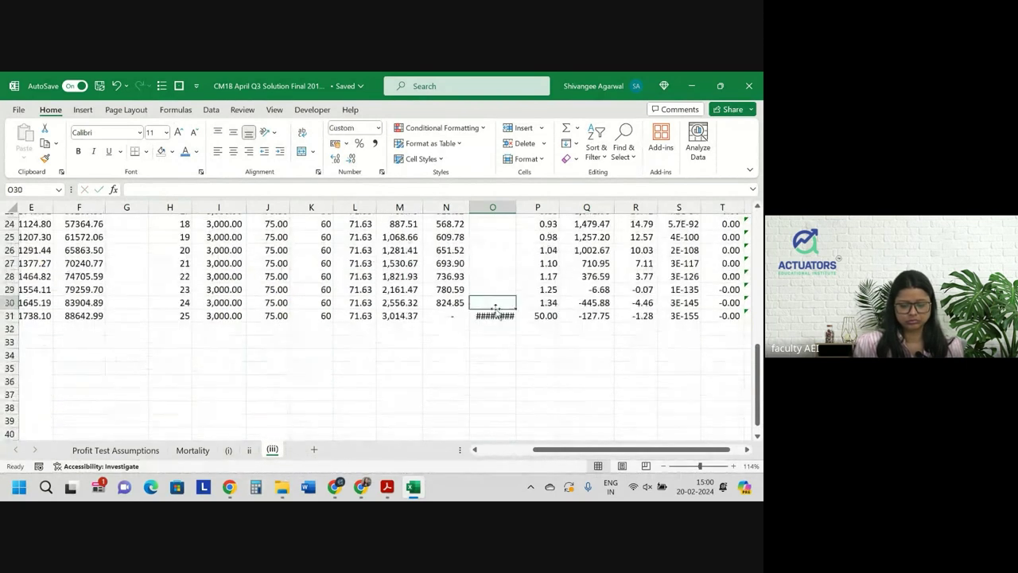
{"action": "left_click", "coordinate": [495, 315]}
{"action": "type", "text": "="}
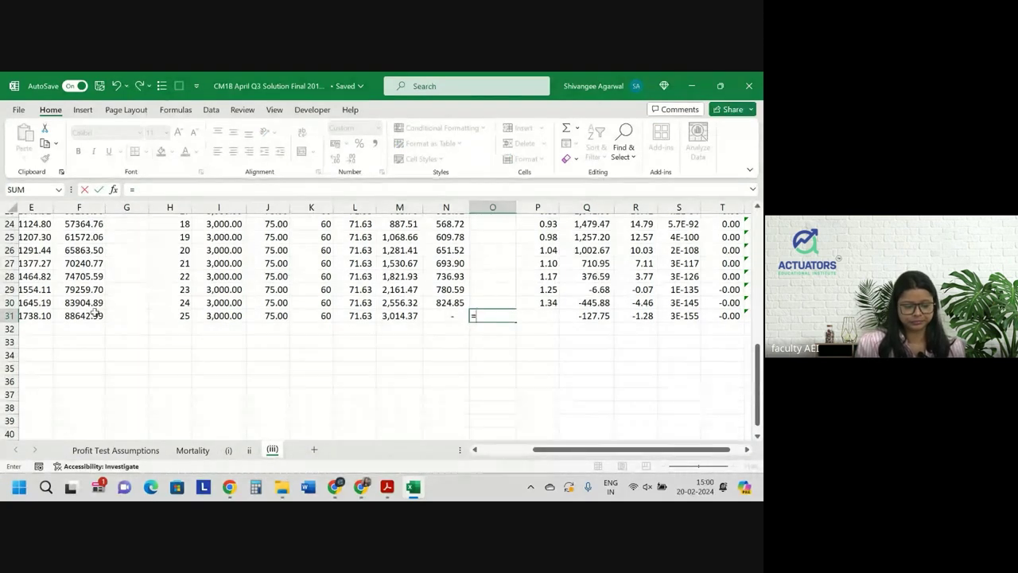
{"action": "left_click", "coordinate": [87, 316]}
{"action": "type", "text": "*"}
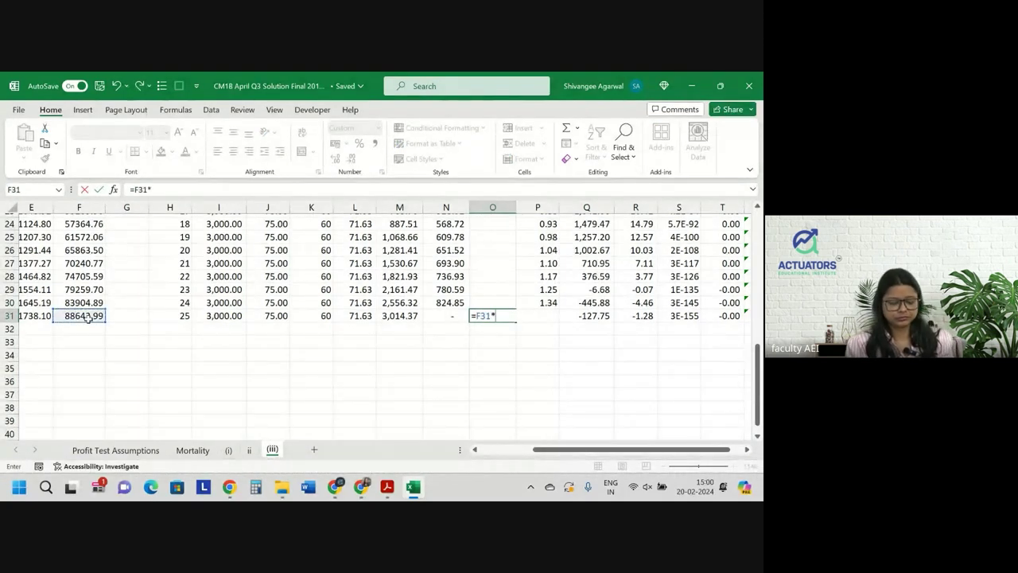
{"action": "type", "text": "(1"}
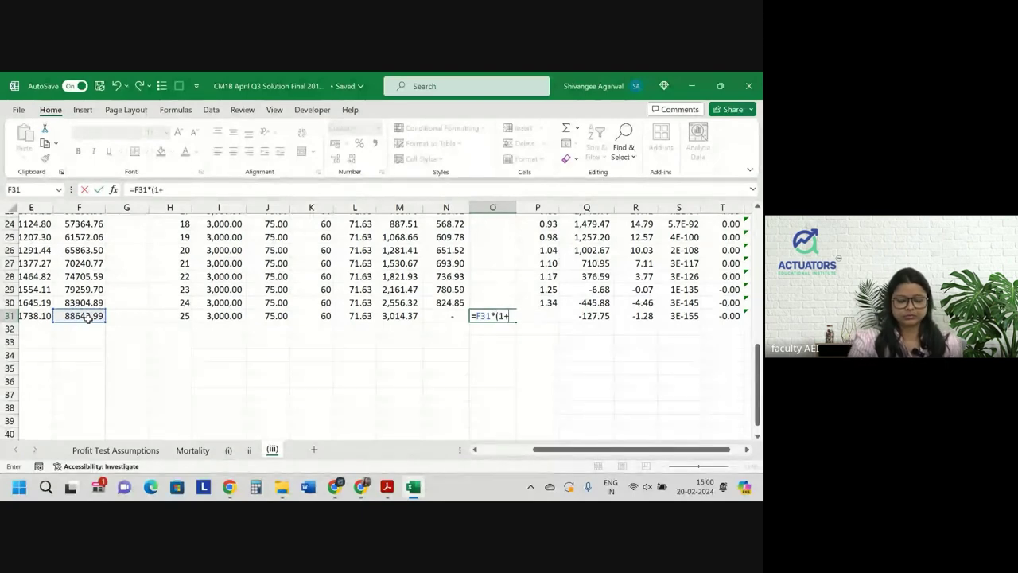
{"action": "type", "text": "+"}
{"action": "key", "text": "ctrl+Up"}
{"action": "key", "text": "Up"}
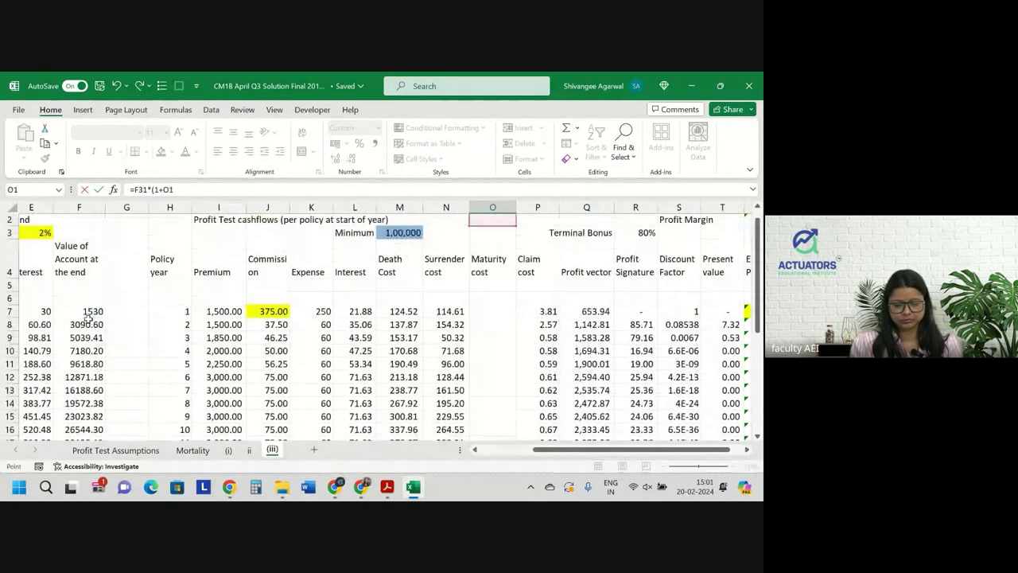
{"action": "key", "text": "Right"}
{"action": "key", "text": "Right"}
{"action": "key", "text": "Right"}
{"action": "key", "text": "Left"}
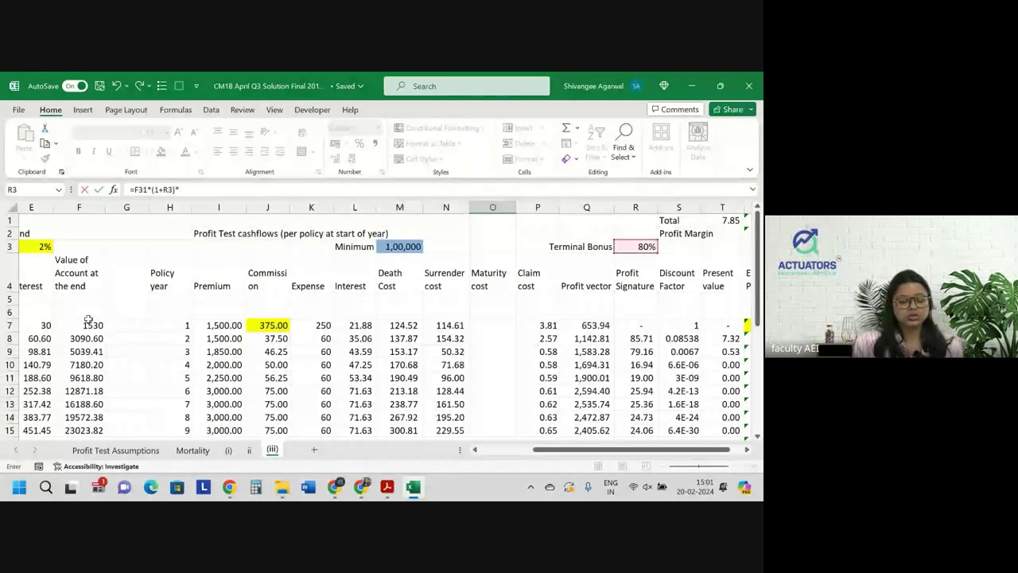
Complete O31 as =F31*(1+R3)*'(i)'!I30 using sheet (i)'s value
{"action": "type", "text": "*"}
{"action": "left_click", "coordinate": [192, 450]}
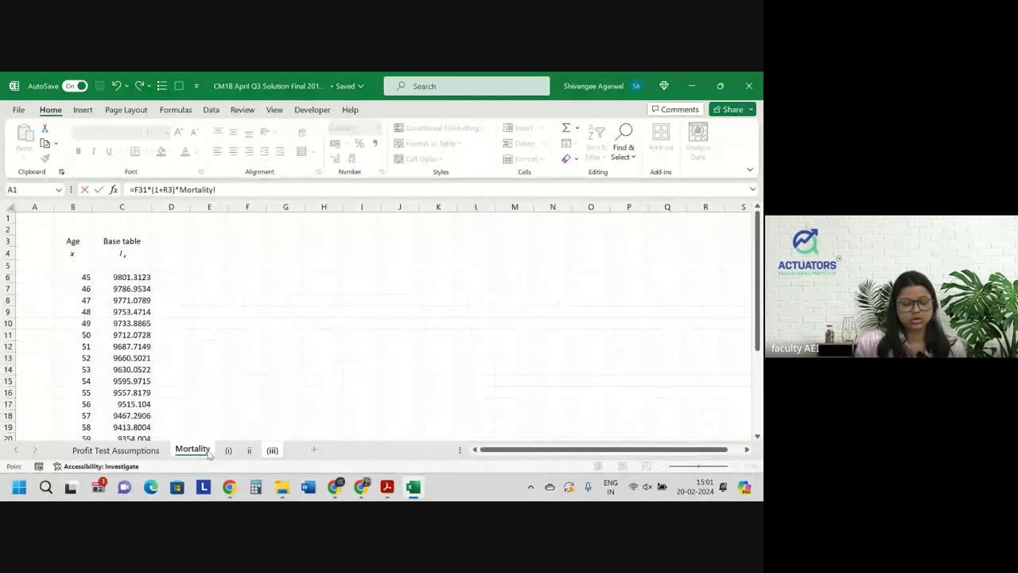
{"action": "left_click", "coordinate": [225, 451]}
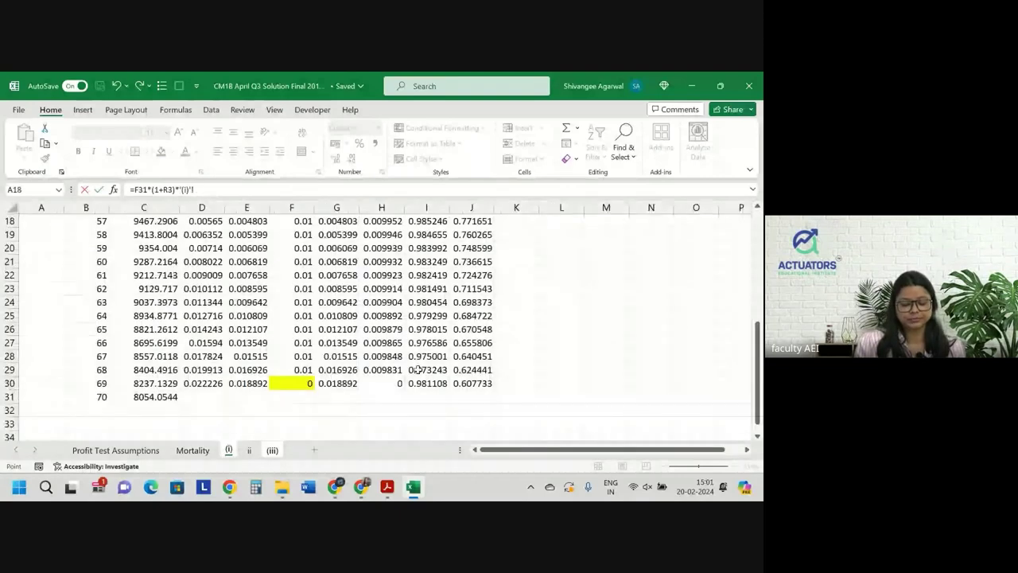
{"action": "scroll", "coordinate": [318, 295], "scroll_direction": "up", "scroll_amount": 5}
{"action": "scroll", "coordinate": [317, 295], "scroll_direction": "down", "scroll_amount": 4}
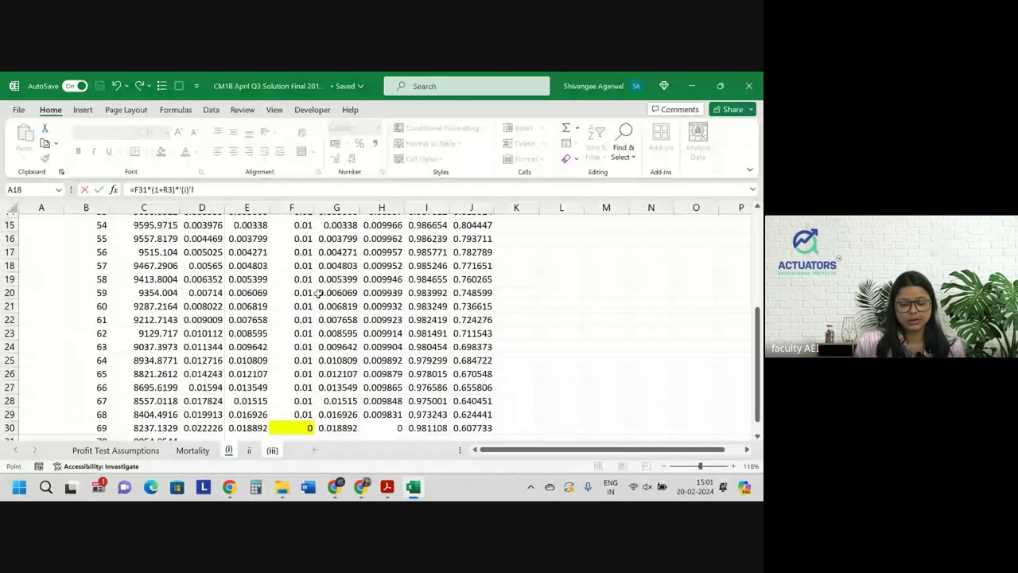
{"action": "scroll", "coordinate": [430, 396], "scroll_direction": "down", "scroll_amount": 1}
{"action": "key", "text": "Return"}
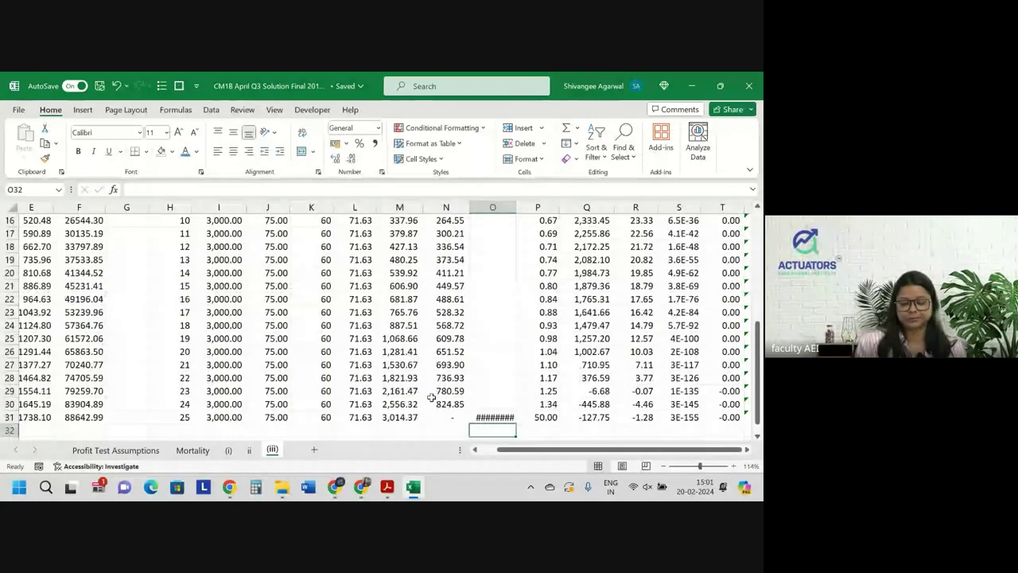
Widen column O so the year-25 maturity cost 1,56,543.01 displays
{"action": "double_click", "coordinate": [516, 204]}
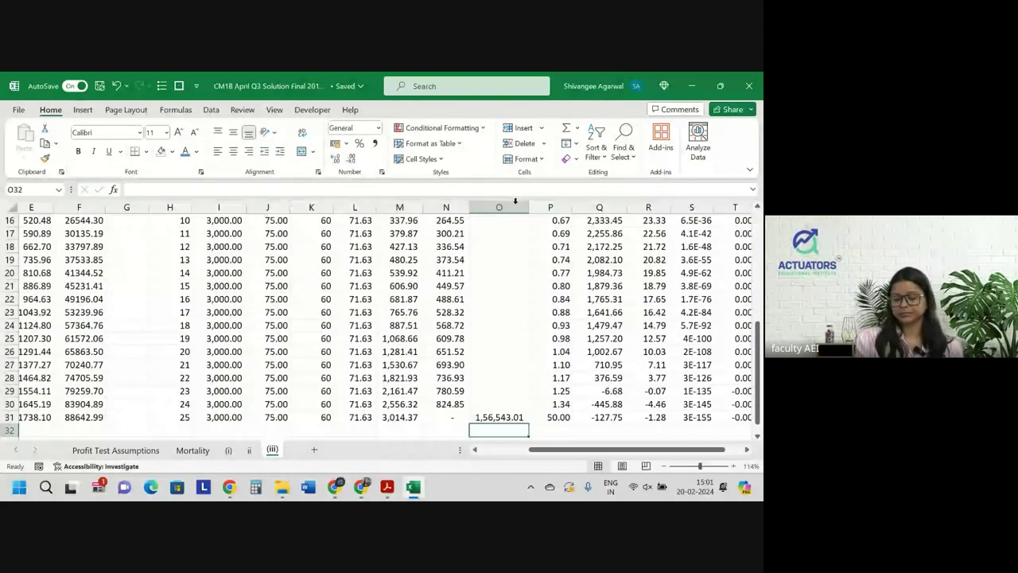
{"action": "key", "text": "Up"}
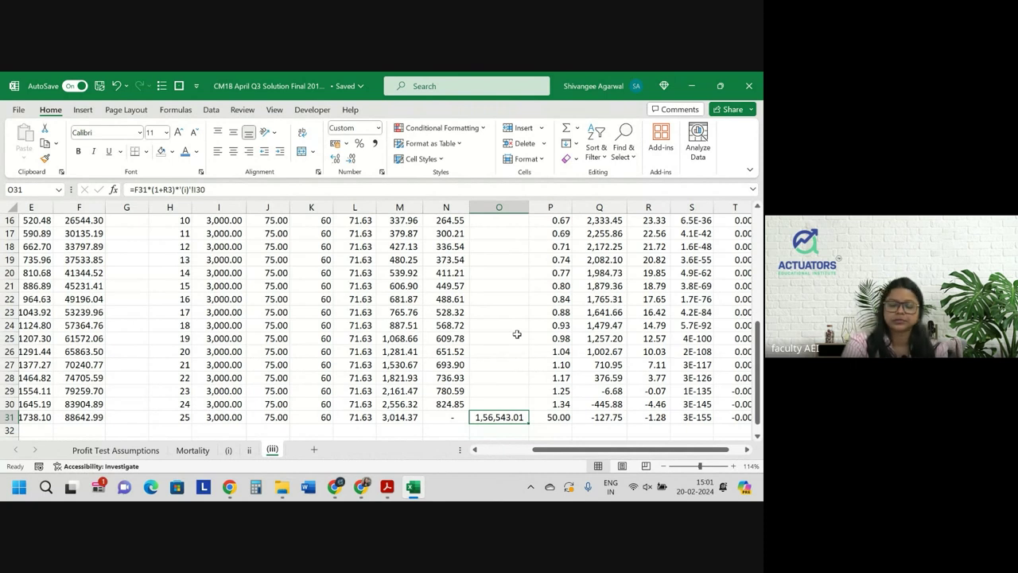
{"action": "scroll", "coordinate": [516, 334], "scroll_direction": "up", "scroll_amount": 5}
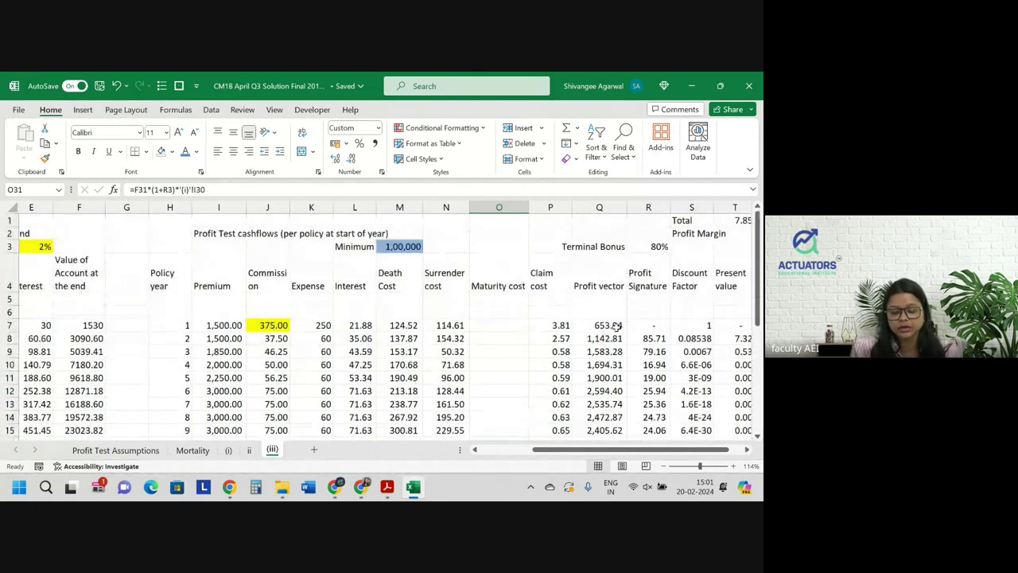
Append -O7 to the Q7 profit vector formula so it deducts maturity cost
{"action": "left_click", "coordinate": [604, 324]}
{"action": "double_click", "coordinate": [664, 324]}
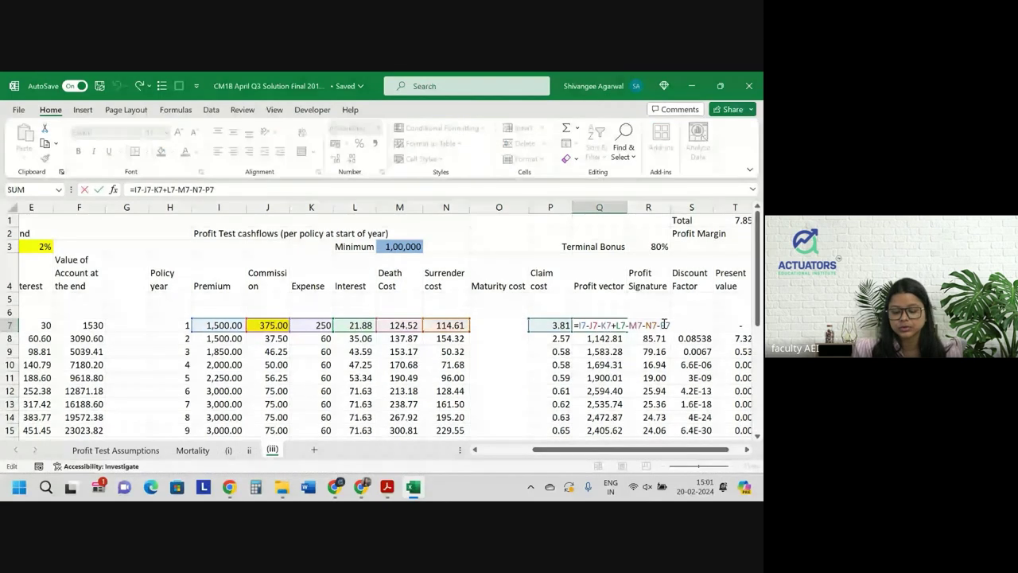
{"action": "type", "text": "-"}
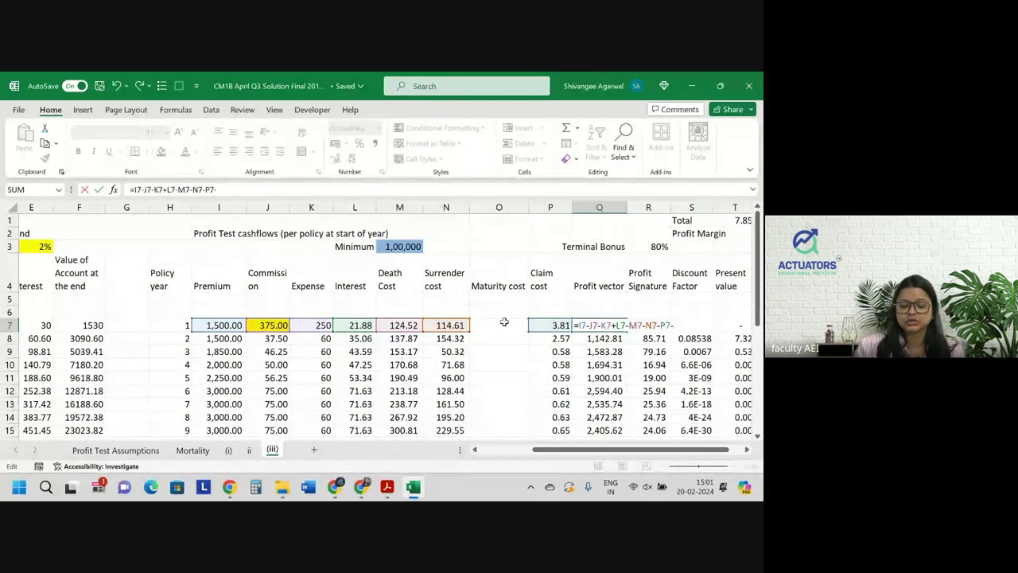
{"action": "left_click", "coordinate": [495, 322]}
{"action": "key", "text": "Return"}
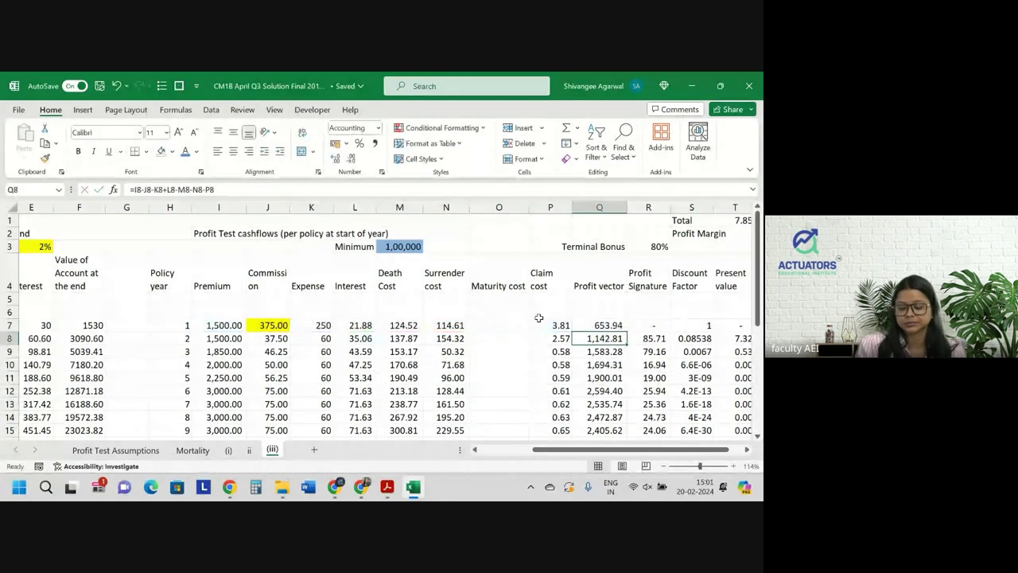
Copy the updated profit vector formula down to year 25 and widen column Q
{"action": "left_click", "coordinate": [605, 324]}
{"action": "double_click", "coordinate": [626, 333]}
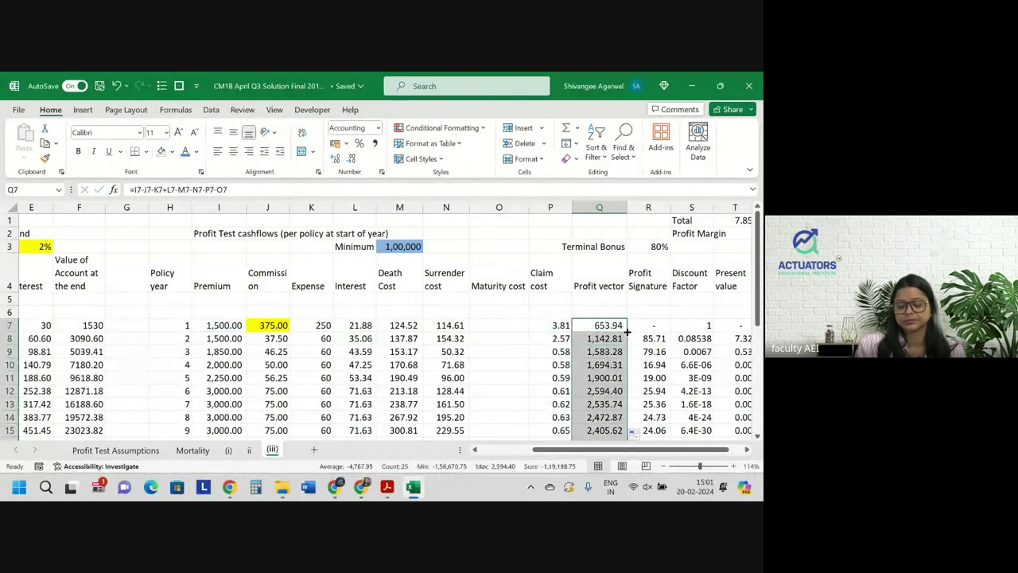
{"action": "scroll", "coordinate": [627, 332], "scroll_direction": "down", "scroll_amount": 5}
{"action": "scroll", "coordinate": [626, 332], "scroll_direction": "down", "scroll_amount": 2}
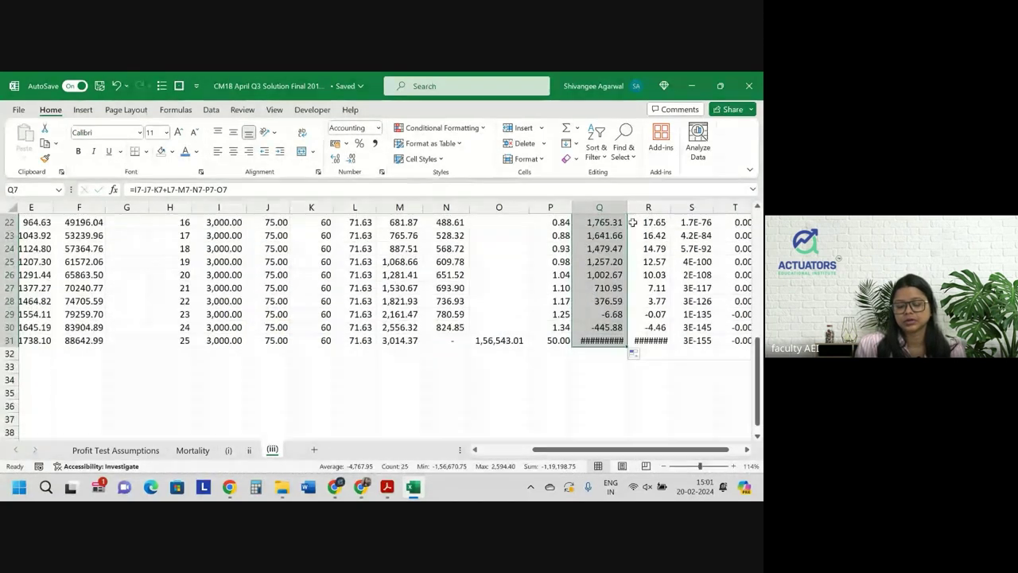
{"action": "left_click_drag", "start_coordinate": [627, 207], "coordinate": [641, 207]}
{"action": "scroll", "coordinate": [636, 283], "scroll_direction": "up", "scroll_amount": 3}
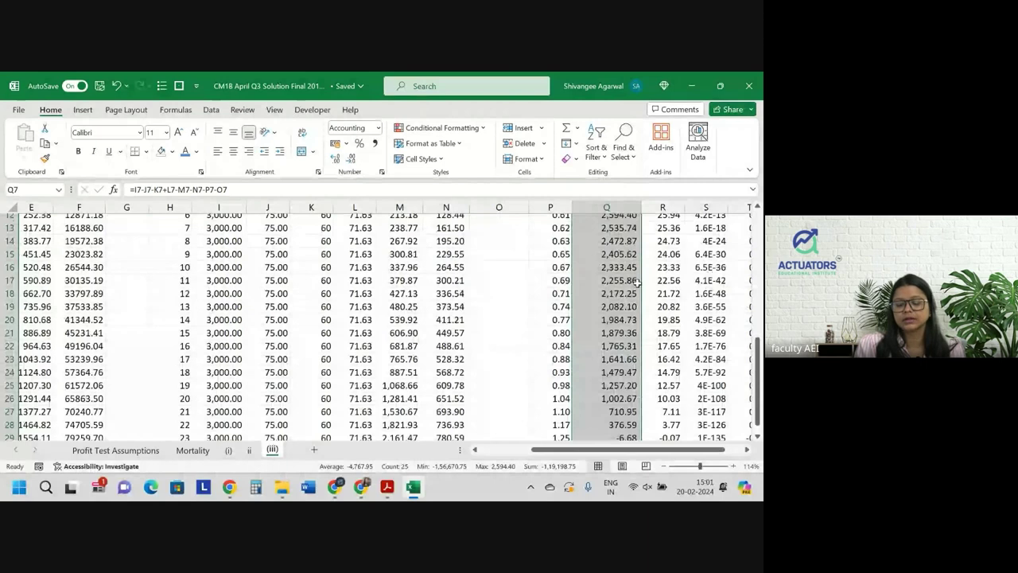
{"action": "scroll", "coordinate": [636, 282], "scroll_direction": "up", "scroll_amount": 4}
{"action": "left_click", "coordinate": [653, 308]}
{"action": "double_click", "coordinate": [654, 307]}
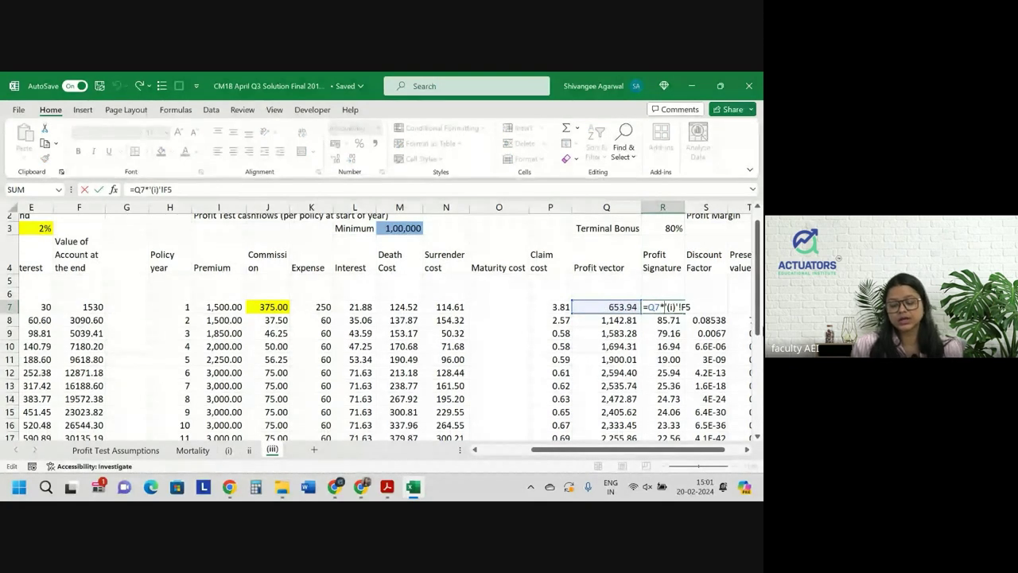
Replace R7's old sheet (i) reference with '(i)'!J6, the (t-1)(ap)x survival factor
{"action": "left_click_drag", "start_coordinate": [661, 307], "coordinate": [678, 291]}
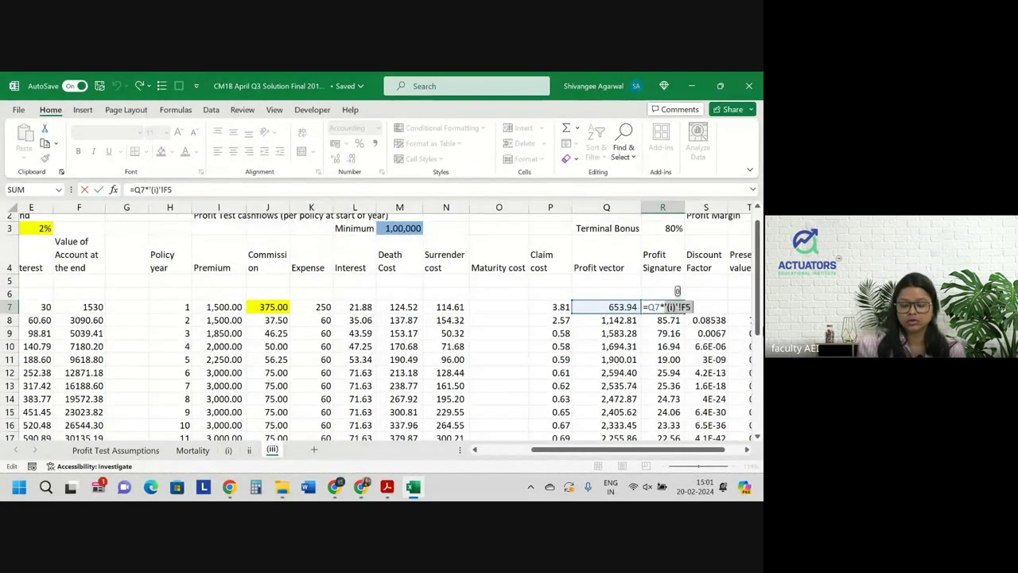
{"action": "key", "text": "BackSpace"}
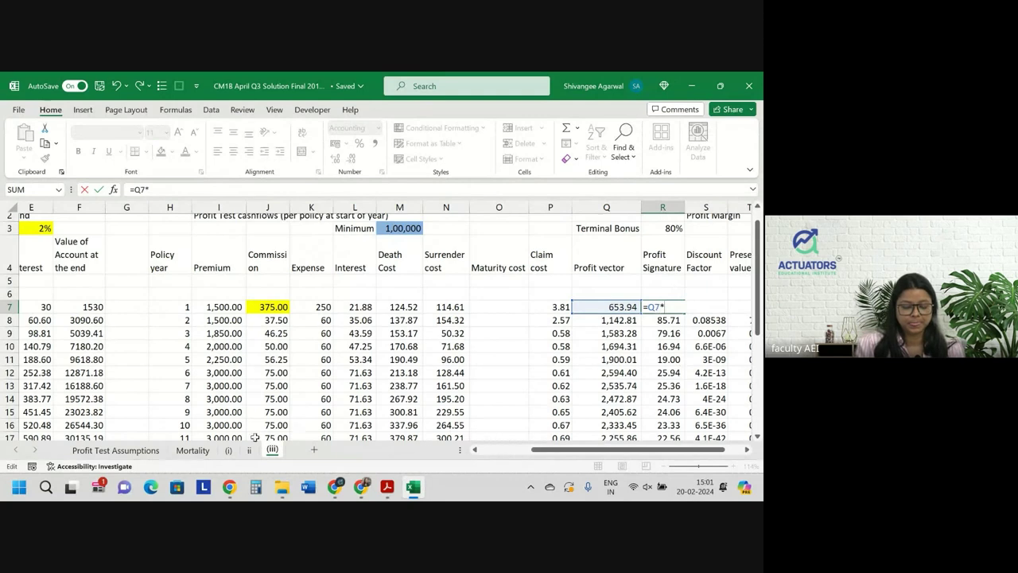
{"action": "left_click", "coordinate": [228, 450]}
{"action": "scroll", "coordinate": [385, 338], "scroll_direction": "up", "scroll_amount": 5}
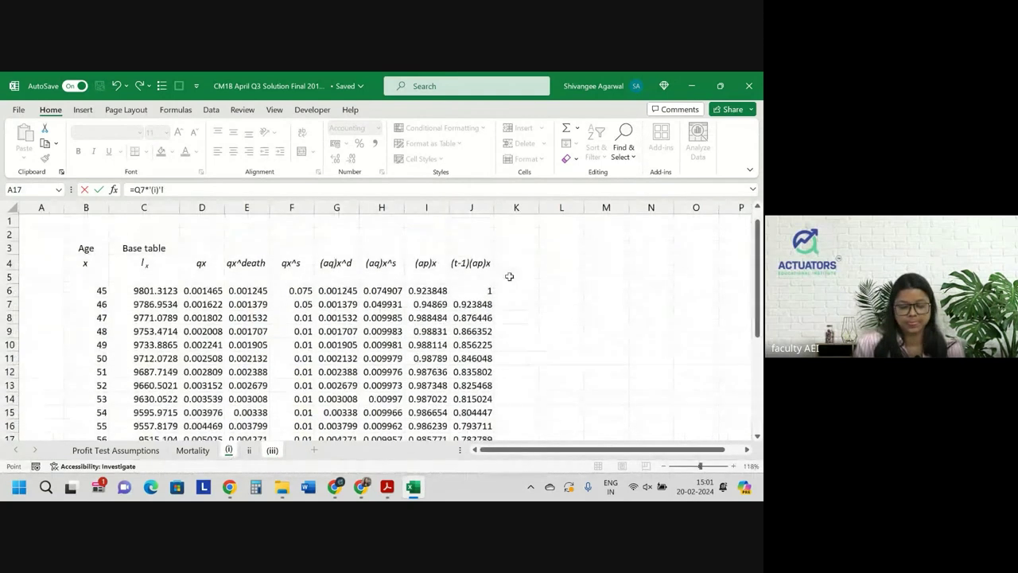
{"action": "left_click", "coordinate": [481, 290]}
{"action": "key", "text": "Return"}
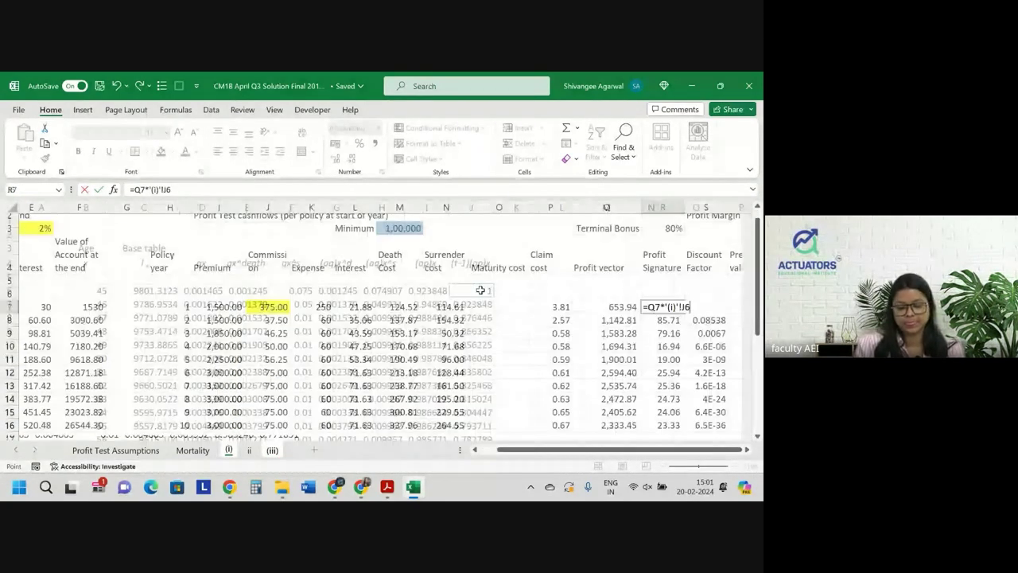
Fill the profit signature formula down column R, giving 653.94 then 1,055.78
{"action": "left_click", "coordinate": [661, 309]}
{"action": "left_click", "coordinate": [708, 320]}
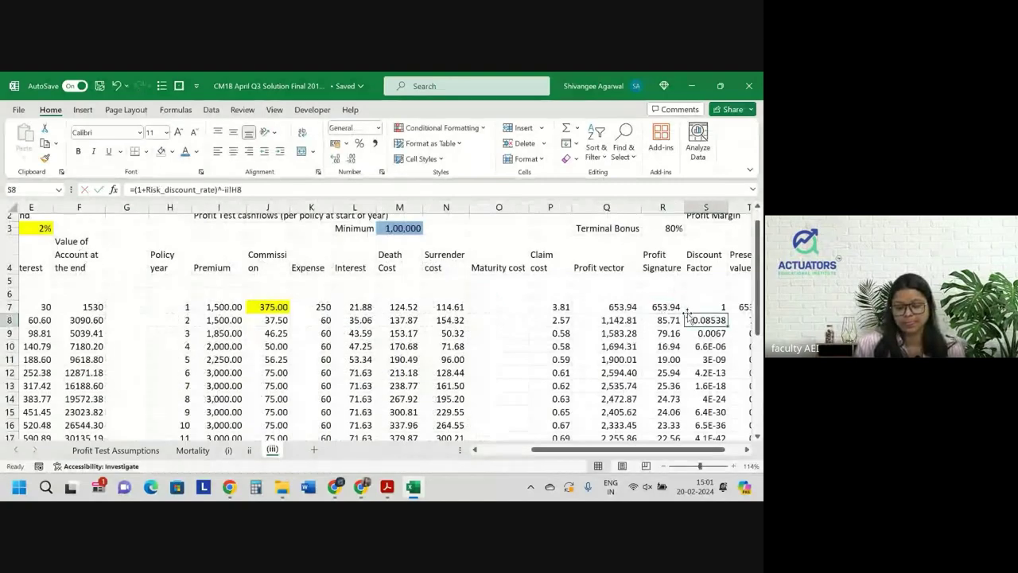
{"action": "left_click", "coordinate": [671, 306]}
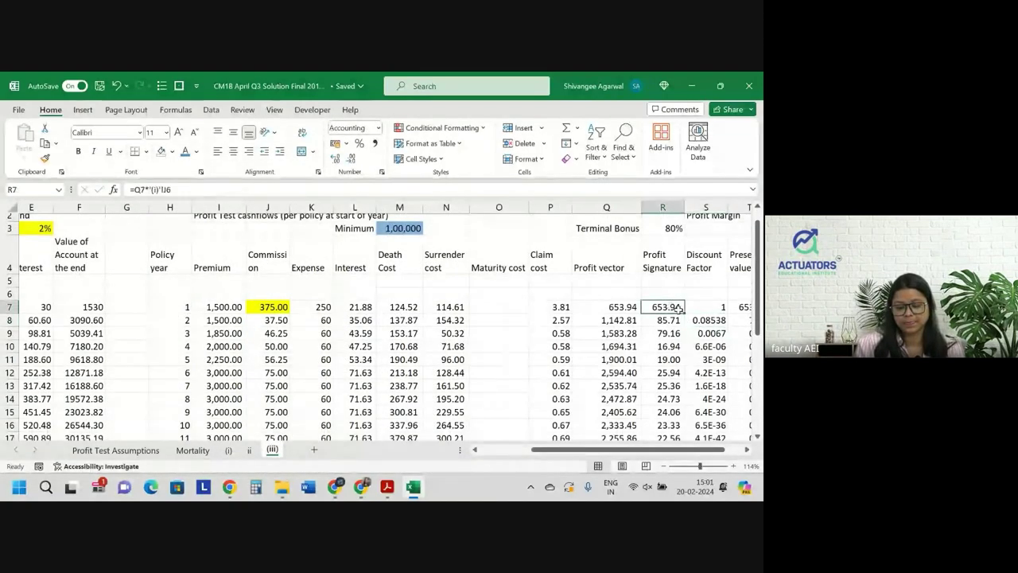
{"action": "double_click", "coordinate": [684, 313]}
{"action": "scroll", "coordinate": [684, 315], "scroll_direction": "right", "scroll_amount": 2}
{"action": "scroll", "coordinate": [684, 314], "scroll_direction": "right", "scroll_amount": 1}
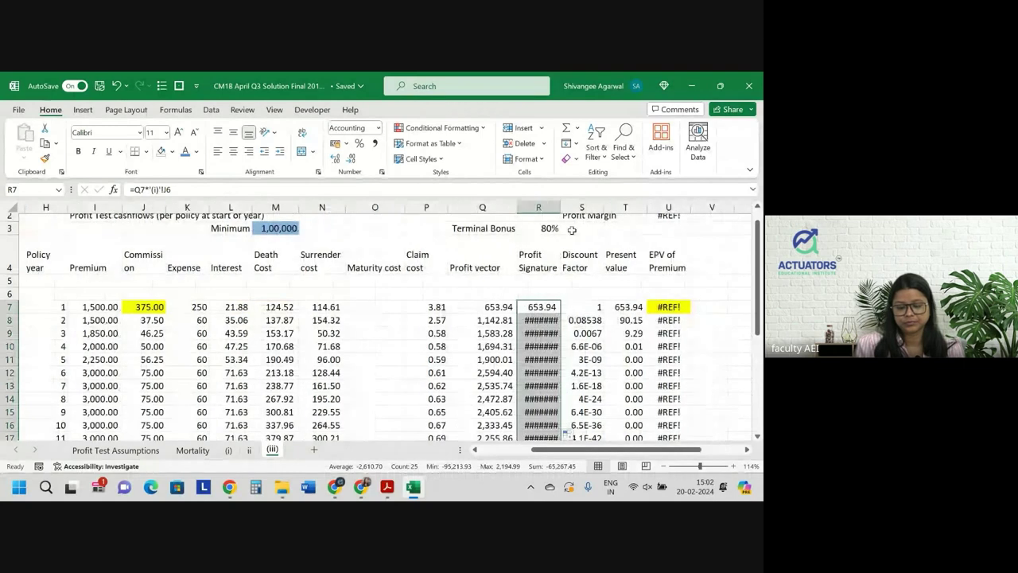
{"action": "left_click", "coordinate": [680, 306]}
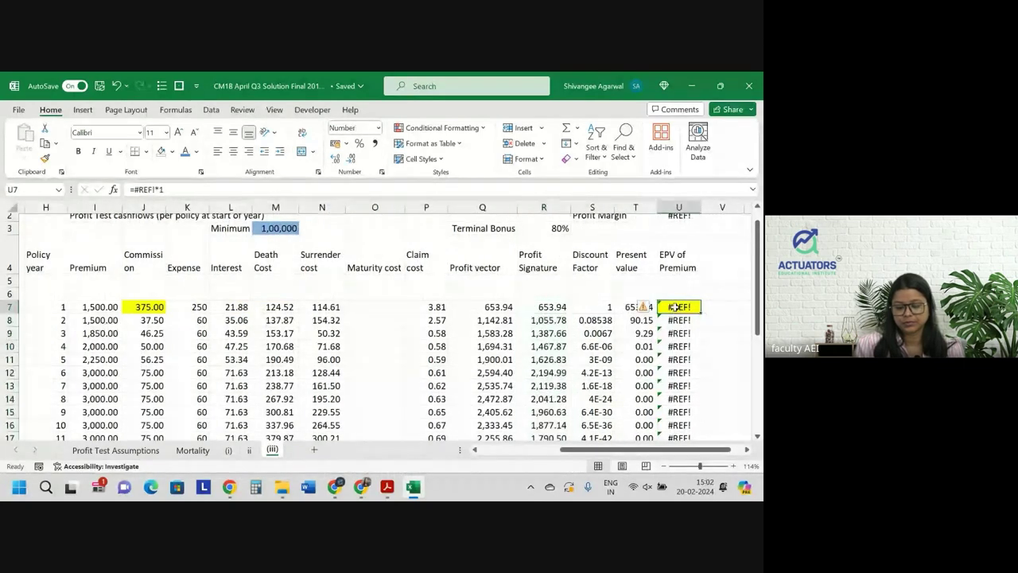
Set U7's EPV of Premium to the year-1 premium I7, giving 1500.00
{"action": "left_click", "coordinate": [618, 306]}
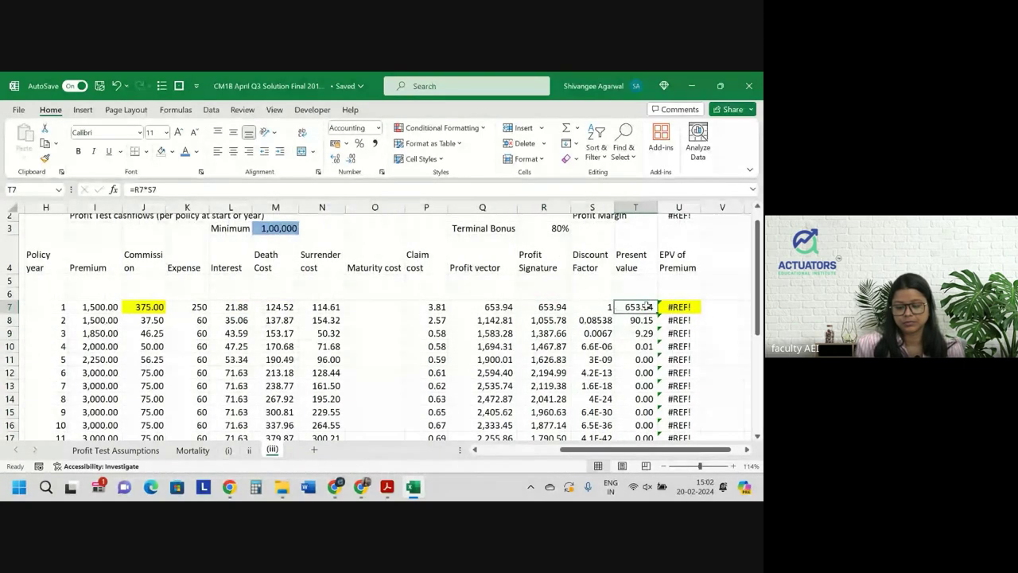
{"action": "double_click", "coordinate": [686, 306]}
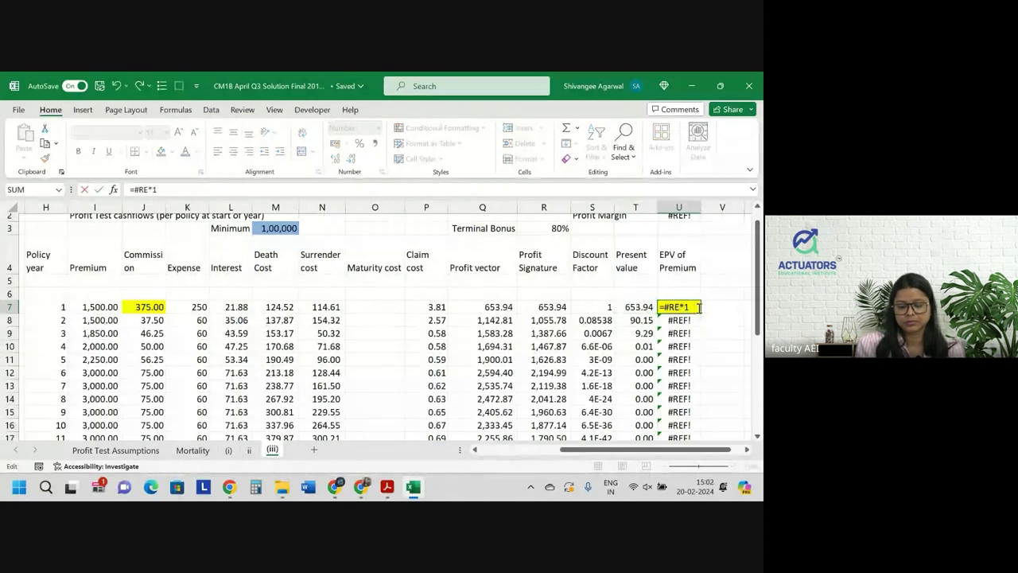
{"action": "key", "text": "BackSpace"}
{"action": "key", "text": "BackSpace"}
{"action": "key", "text": "BackSpace"}
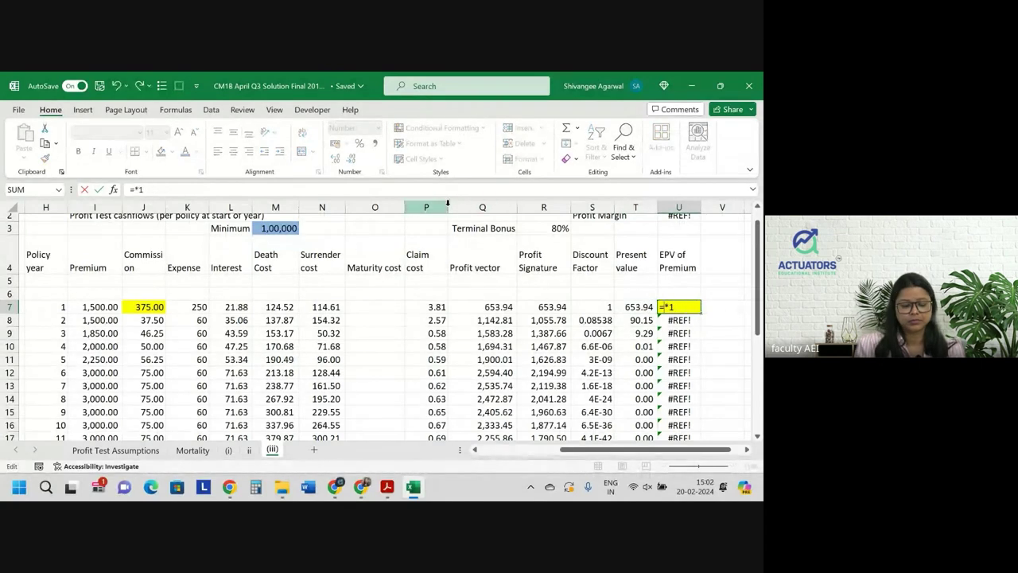
{"action": "left_click", "coordinate": [106, 306]}
{"action": "key", "text": "Return"}
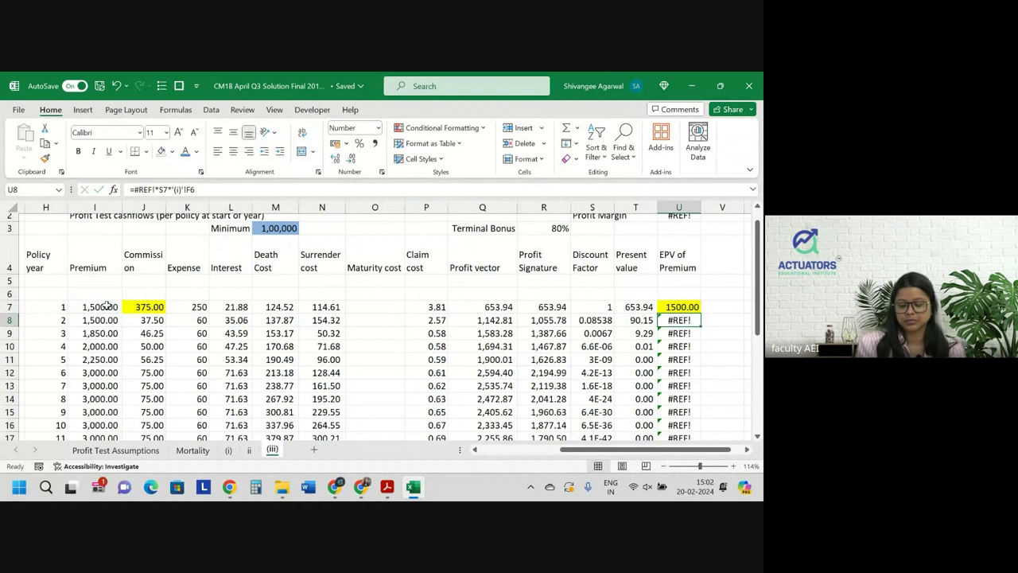
In U8, replace the old F6 survival reference with sheet (i)'s (t-1)(ap)x value J7
{"action": "type", "text": "="}
{"action": "key", "text": "Escape"}
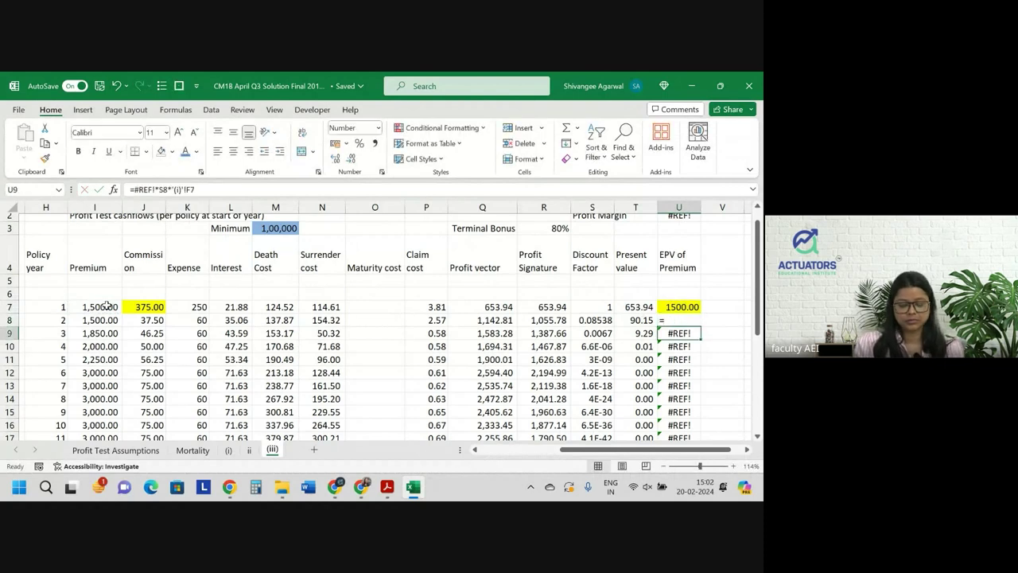
{"action": "key", "text": "Up"}
{"action": "key", "text": "Down"}
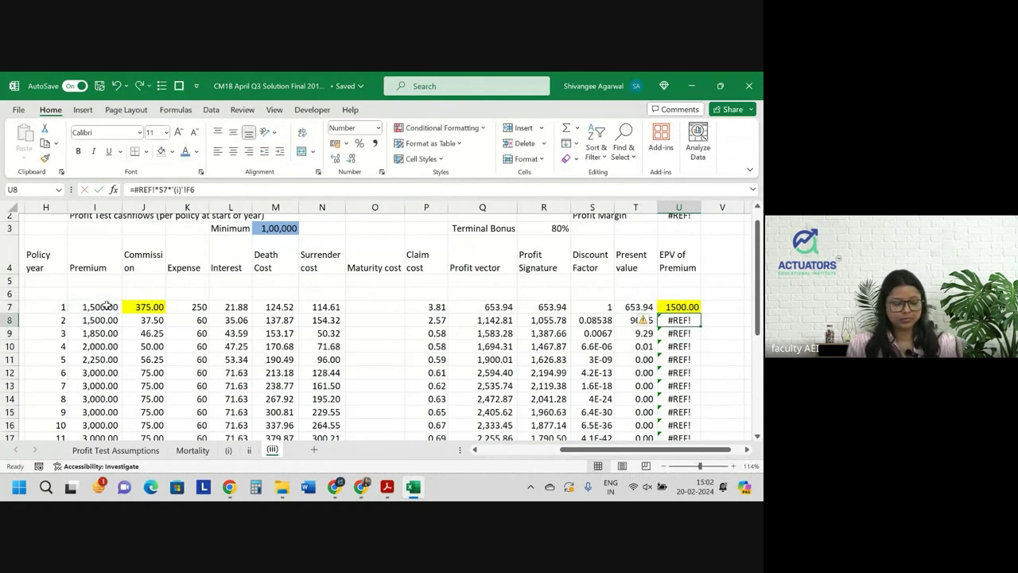
{"action": "key", "text": "F2"}
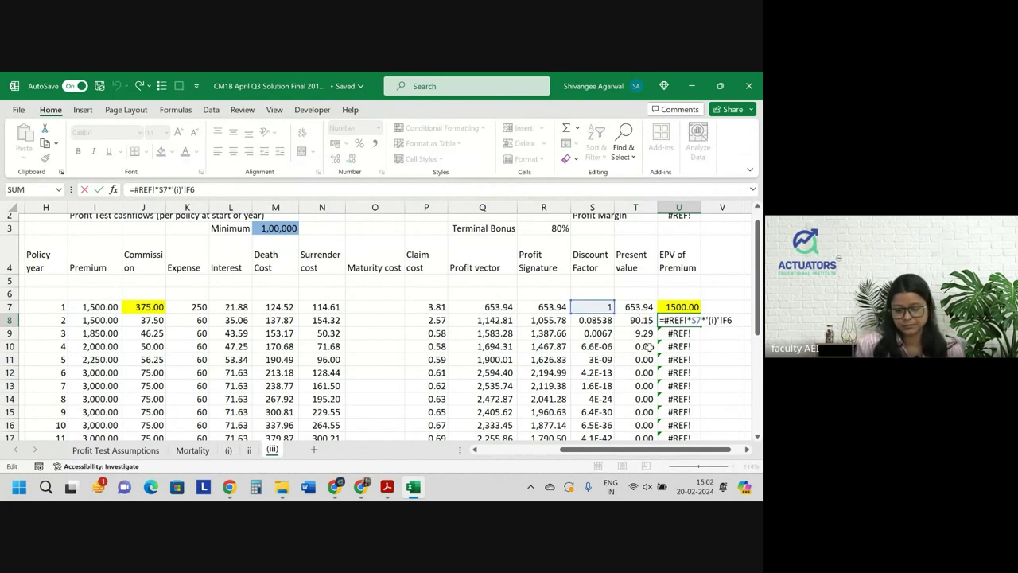
{"action": "key", "text": "BackSpace"}
{"action": "key", "text": "BackSpace"}
{"action": "key", "text": "BackSpace"}
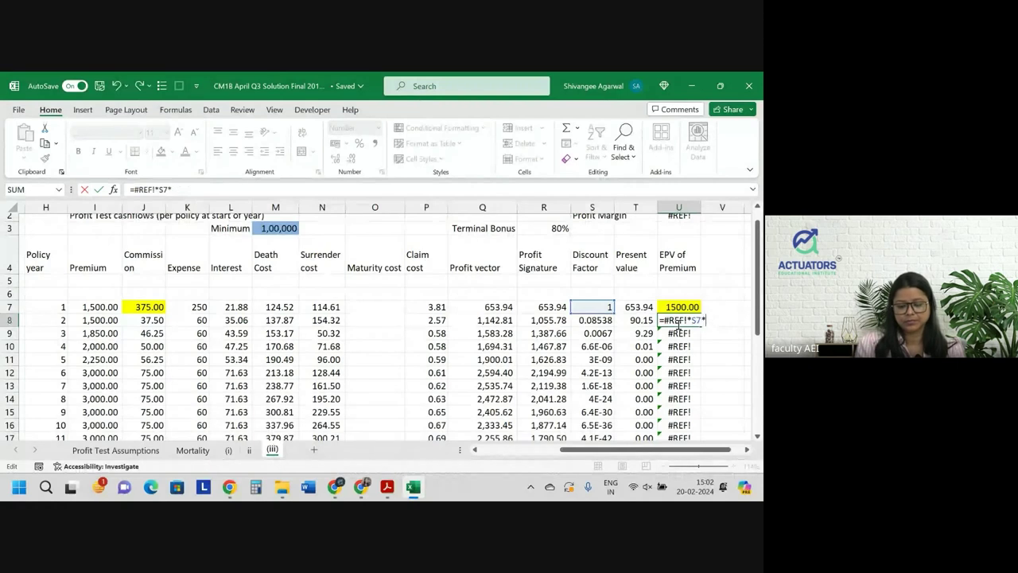
{"action": "left_click", "coordinate": [228, 450]}
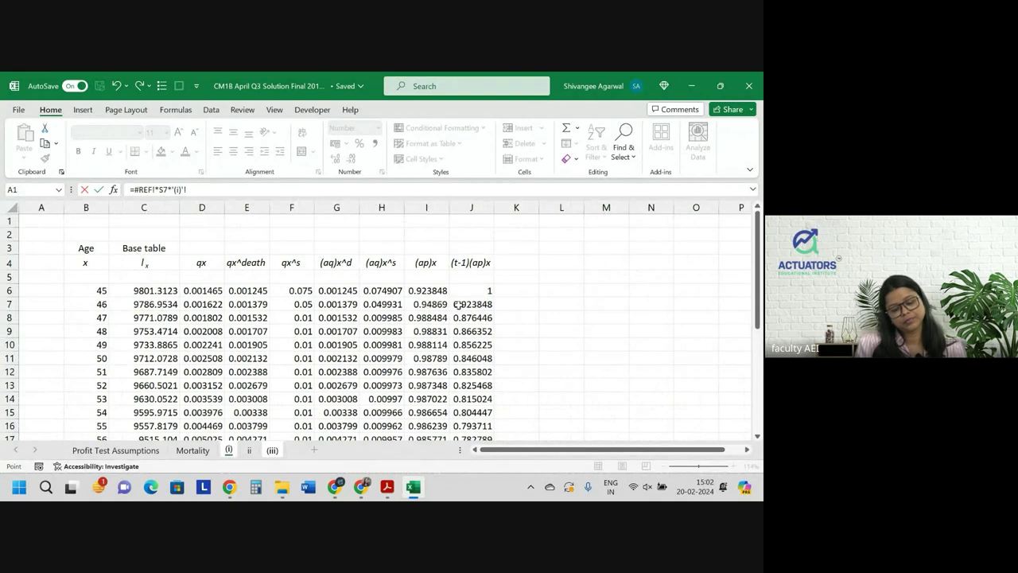
{"action": "left_click", "coordinate": [473, 305]}
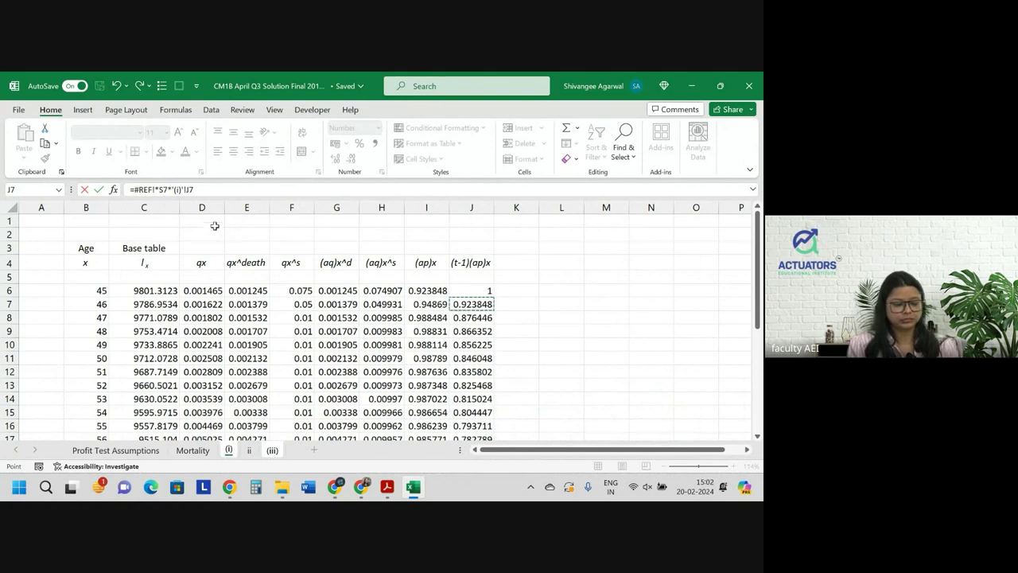
Replace U8's #REF! part with the year-2 premium I8 to finish ='(iii)'!I8*S7*'(i)'!J7
{"action": "left_click", "coordinate": [153, 192]}
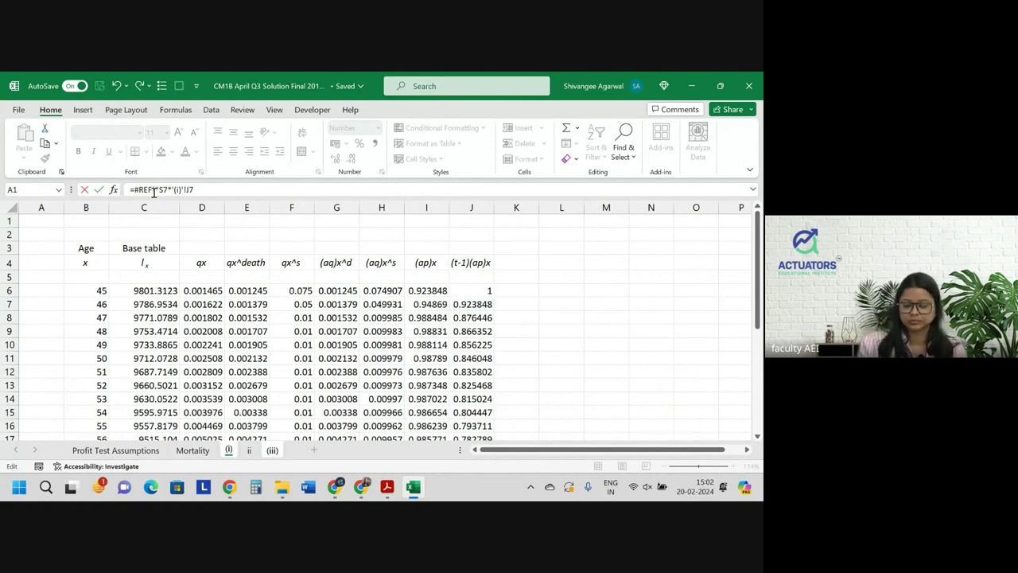
{"action": "key", "text": "BackSpace"}
{"action": "key", "text": "BackSpace"}
{"action": "key", "text": "BackSpace"}
{"action": "key", "text": "BackSpace"}
{"action": "key", "text": "BackSpace"}
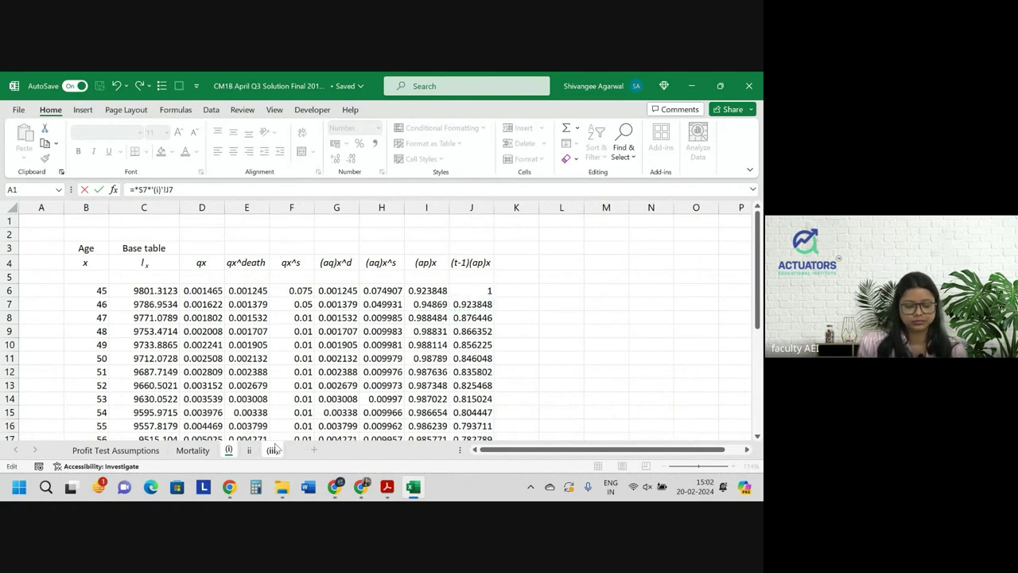
{"action": "left_click", "coordinate": [273, 449]}
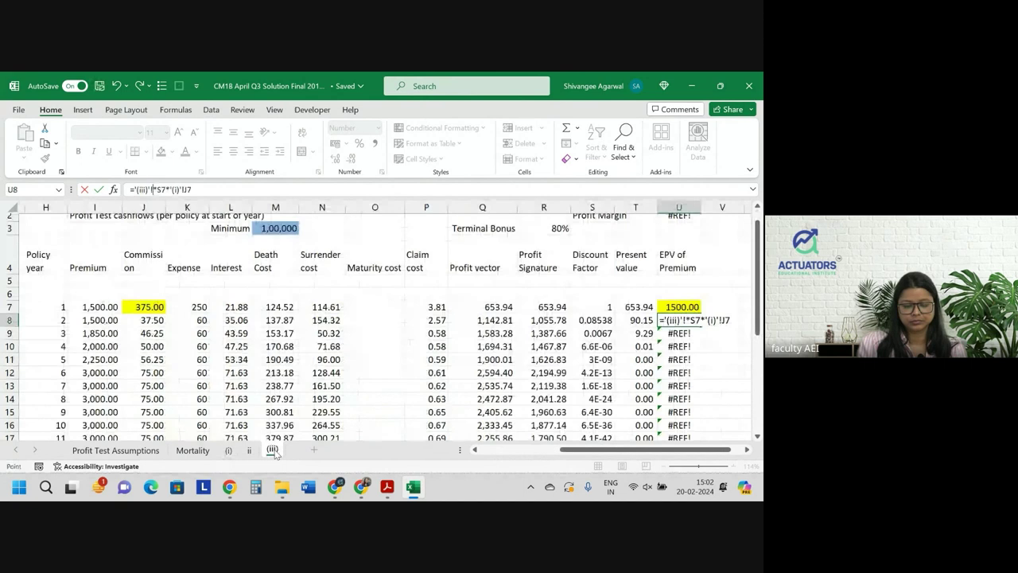
{"action": "left_click", "coordinate": [94, 307]}
{"action": "left_click", "coordinate": [94, 320]}
{"action": "key", "text": "Return"}
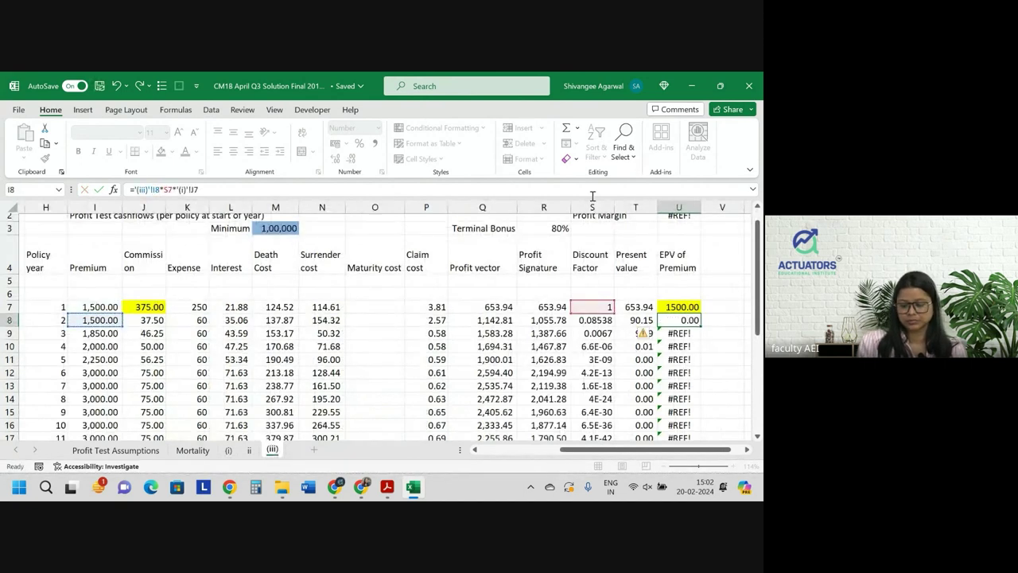
Fill the EPV formula down column U and widen it to show the 3,035.83 total
{"action": "left_click", "coordinate": [692, 319]}
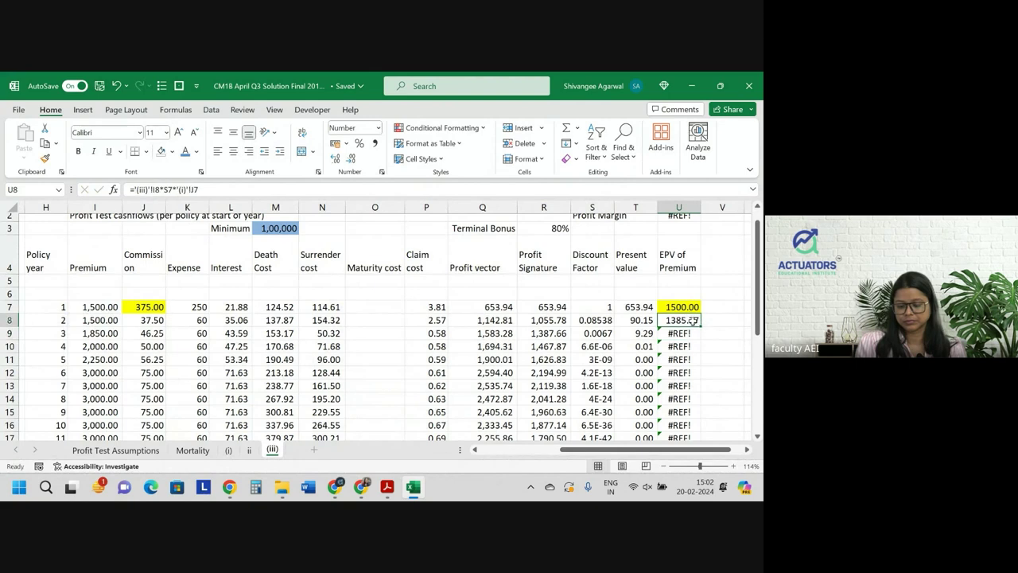
{"action": "double_click", "coordinate": [701, 328]}
{"action": "left_click", "coordinate": [640, 319]}
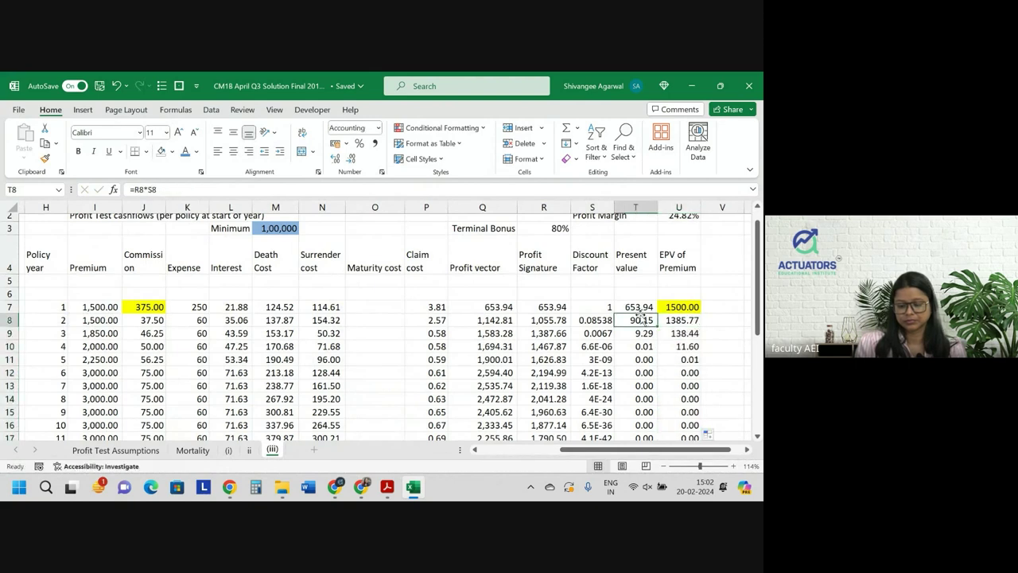
{"action": "scroll", "coordinate": [641, 318], "scroll_direction": "up", "scroll_amount": 1}
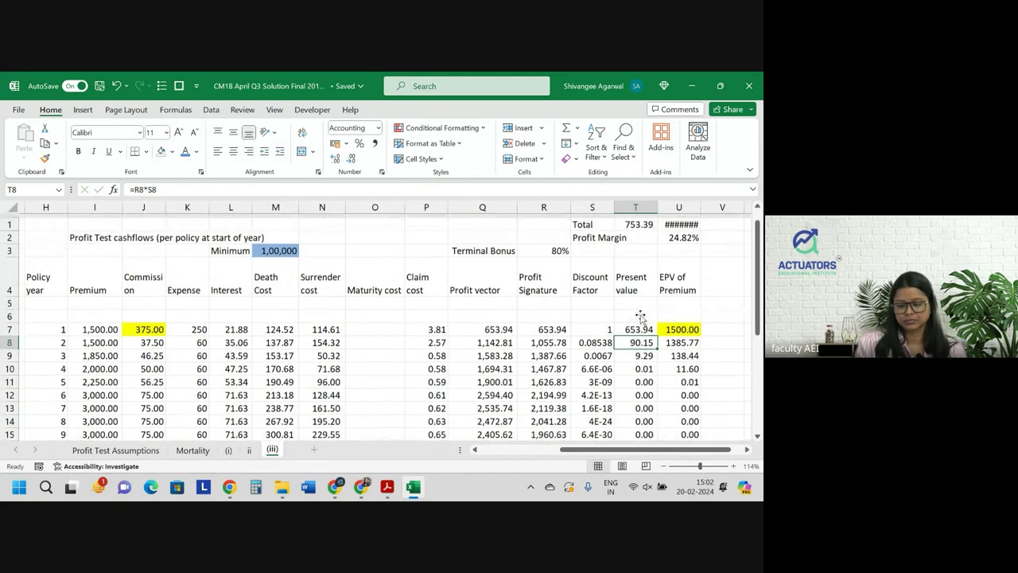
{"action": "double_click", "coordinate": [700, 205]}
{"action": "left_click", "coordinate": [689, 230]}
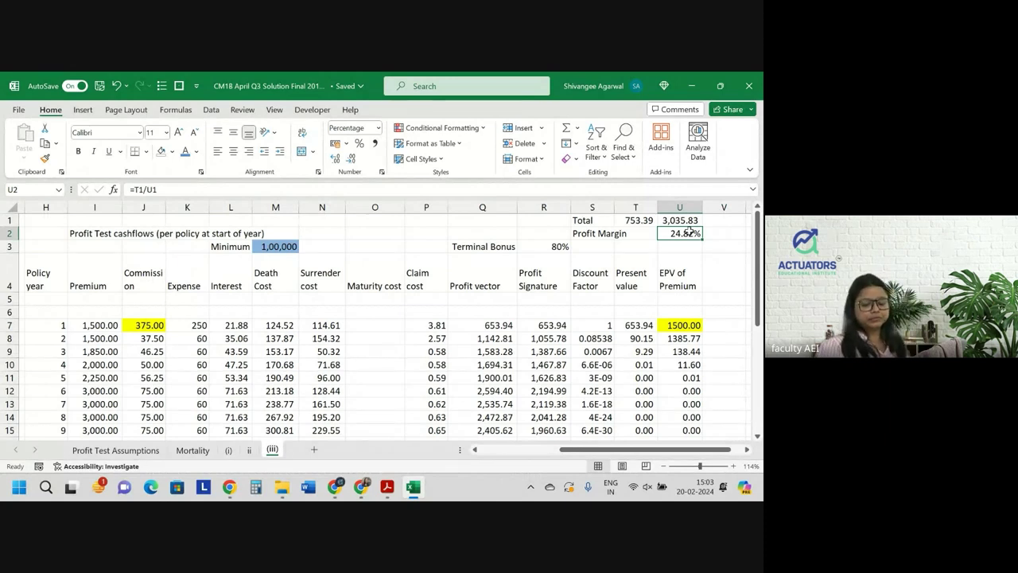
{"action": "left_click", "coordinate": [643, 377]}
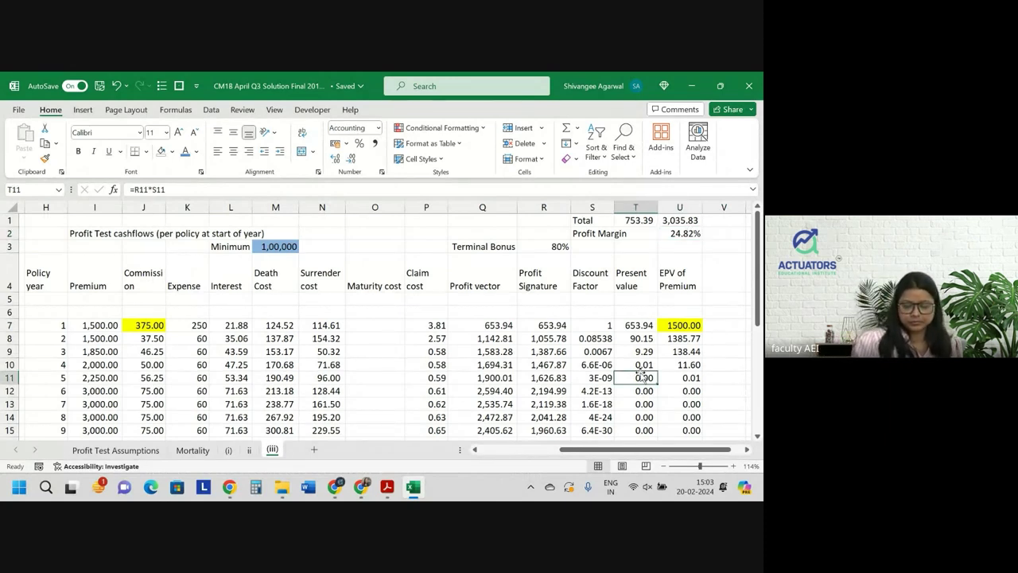
{"action": "scroll", "coordinate": [643, 377], "scroll_direction": "down", "scroll_amount": 2}
{"action": "scroll", "coordinate": [643, 377], "scroll_direction": "down", "scroll_amount": 4}
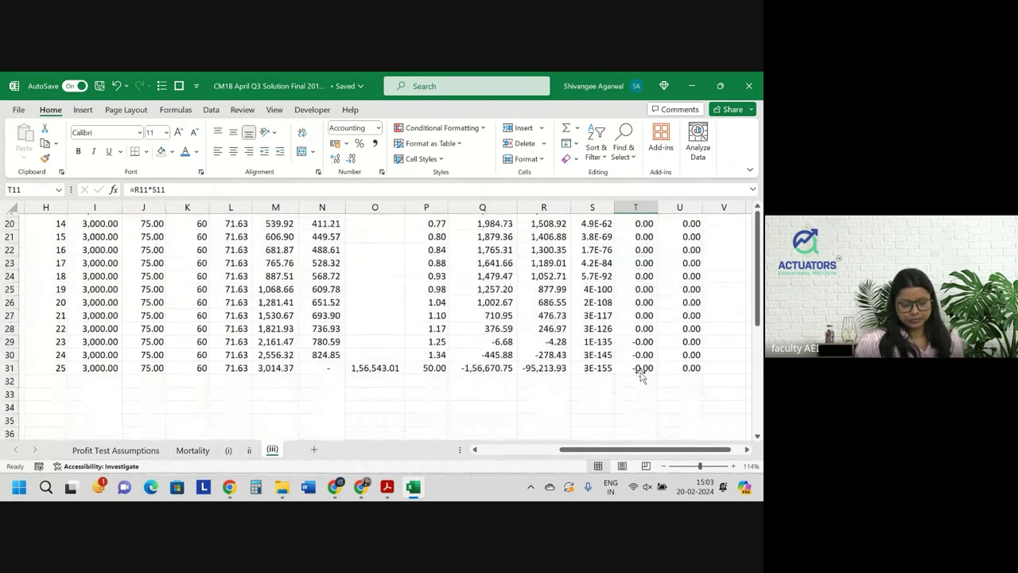
{"action": "scroll", "coordinate": [642, 377], "scroll_direction": "up", "scroll_amount": 1}
{"action": "left_click", "coordinate": [375, 390]}
{"action": "double_click", "coordinate": [375, 391]}
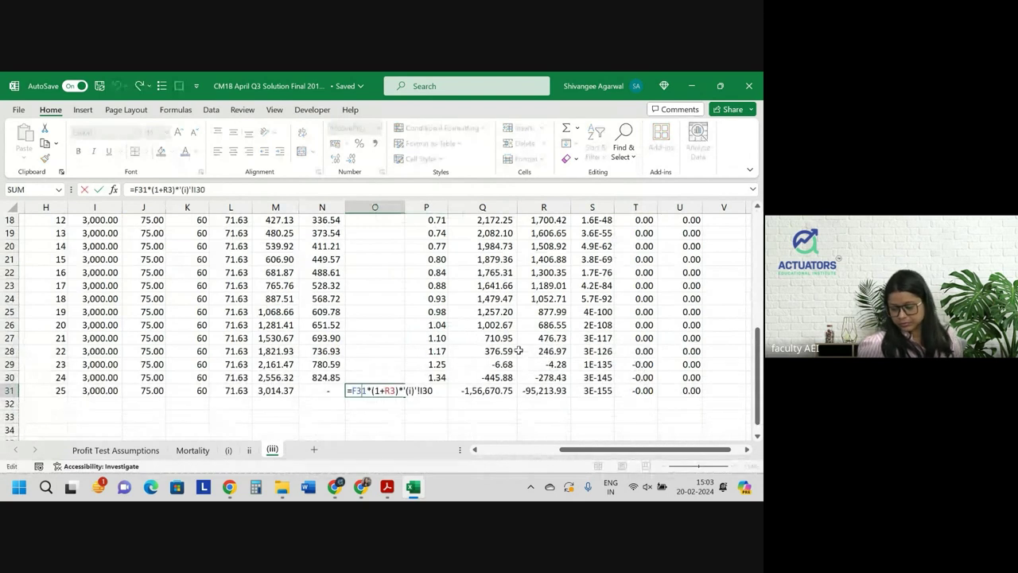
{"action": "scroll", "coordinate": [518, 350], "scroll_direction": "up", "scroll_amount": 1}
{"action": "scroll", "coordinate": [517, 350], "scroll_direction": "up", "scroll_amount": 5}
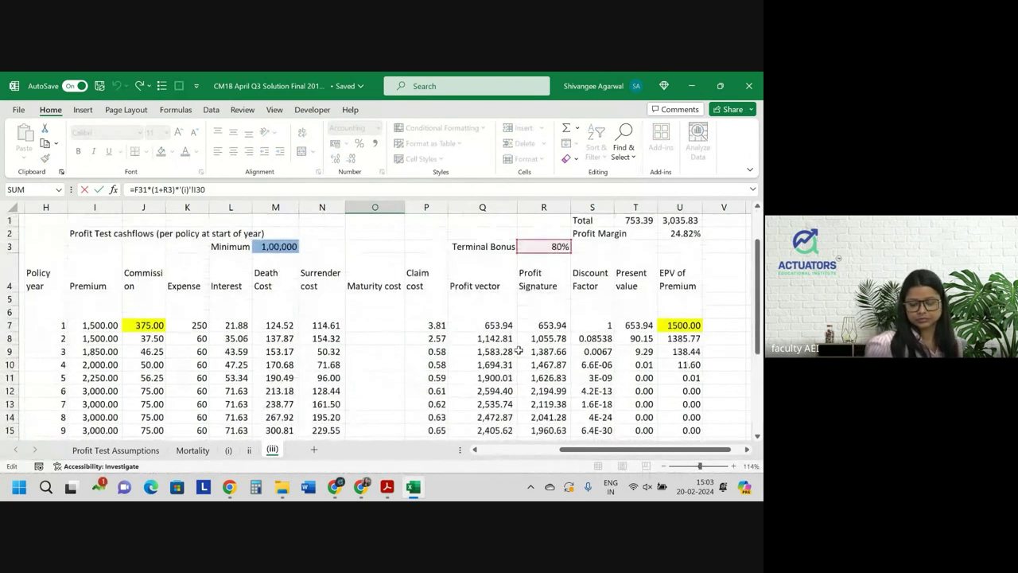
{"action": "key", "text": "Return"}
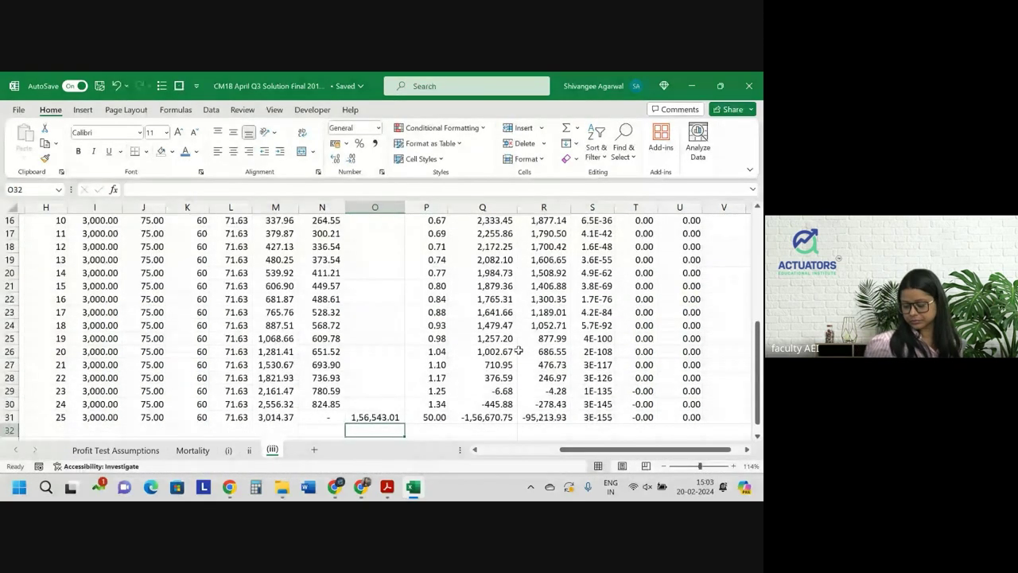
{"action": "scroll", "coordinate": [517, 350], "scroll_direction": "up", "scroll_amount": 5}
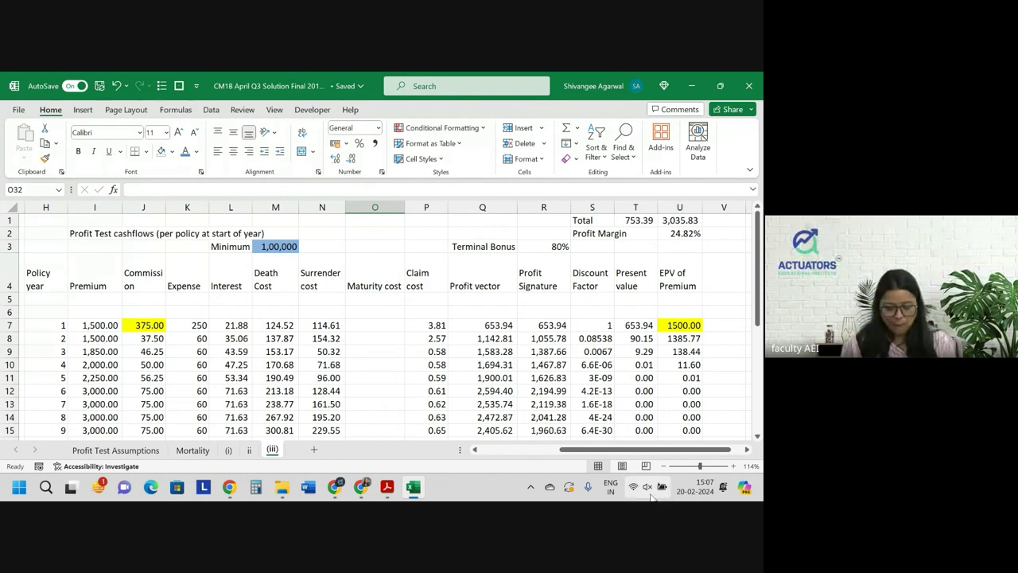
Change S8 to =(1+Risk_discount_rate)^-H8 so it uses the policy year in H8
{"action": "left_click", "coordinate": [584, 339]}
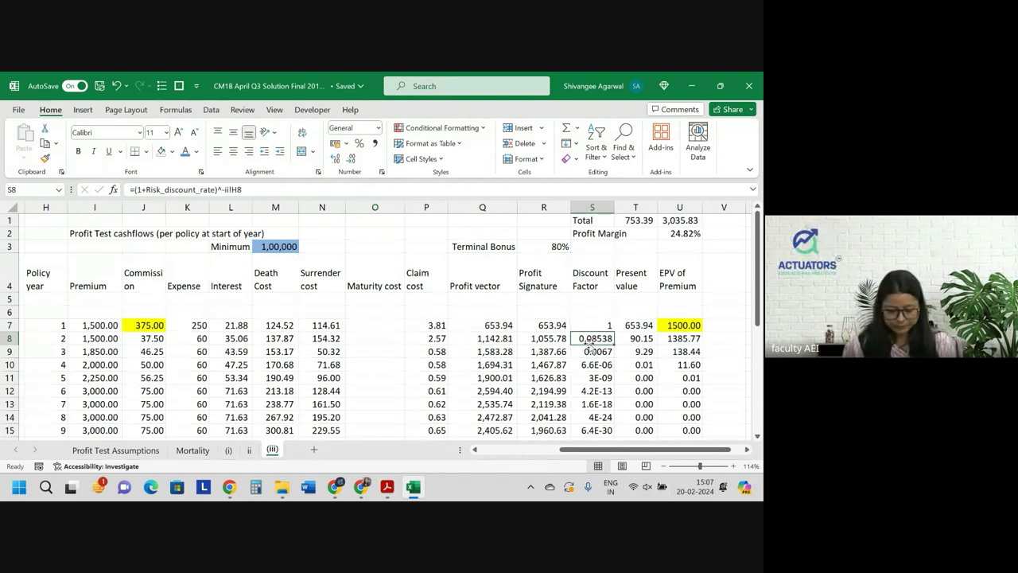
{"action": "double_click", "coordinate": [585, 338]}
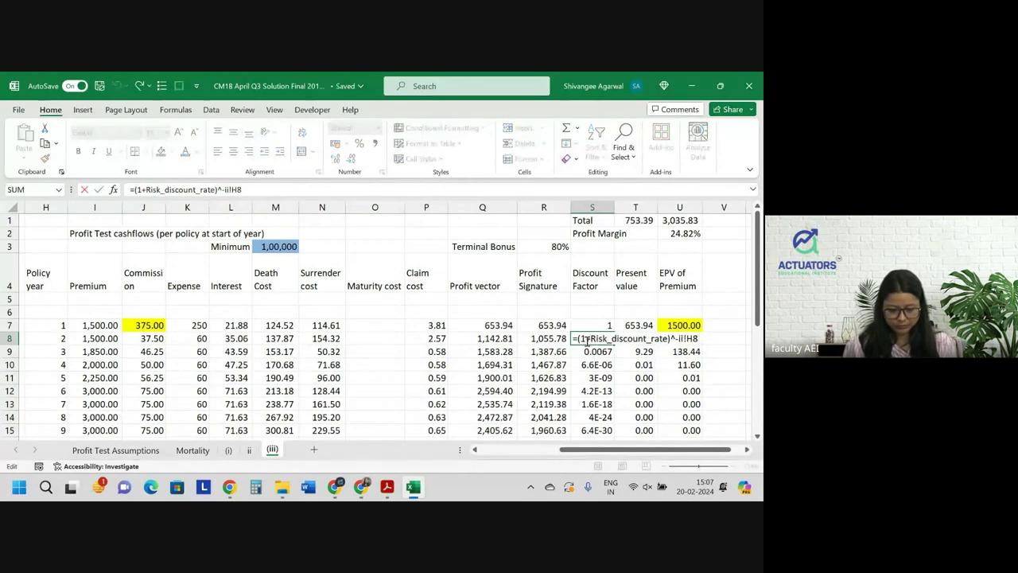
{"action": "left_click", "coordinate": [249, 189]}
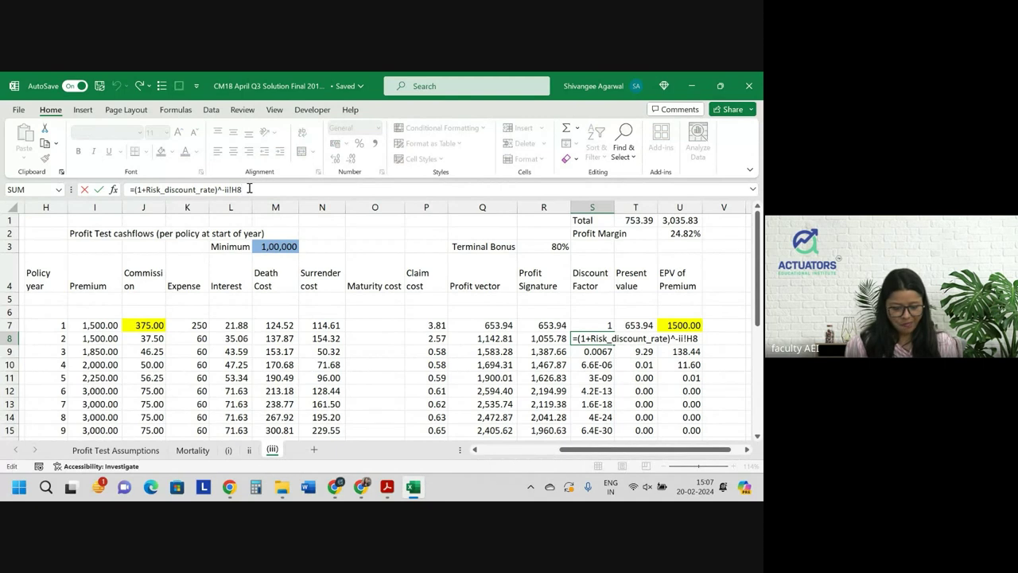
{"action": "key", "text": "BackSpace"}
{"action": "key", "text": "BackSpace"}
{"action": "key", "text": "BackSpace"}
{"action": "key", "text": "BackSpace"}
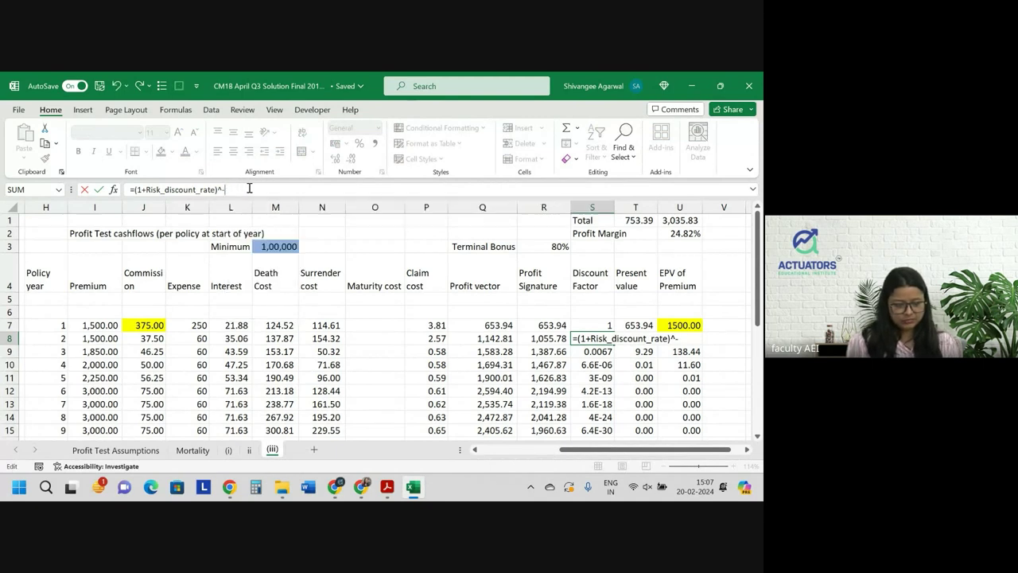
{"action": "left_click", "coordinate": [48, 338]}
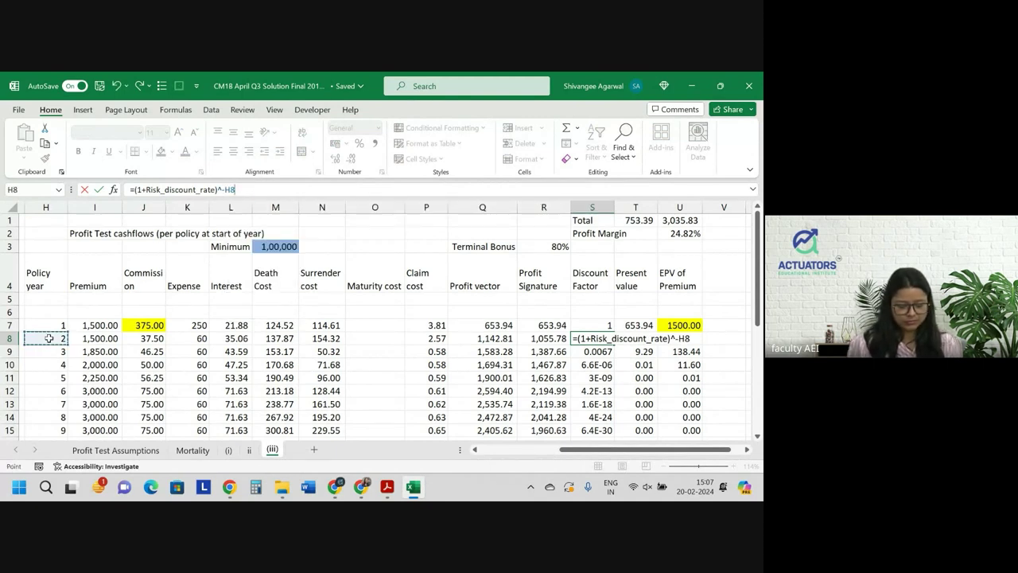
{"action": "key", "text": "Return"}
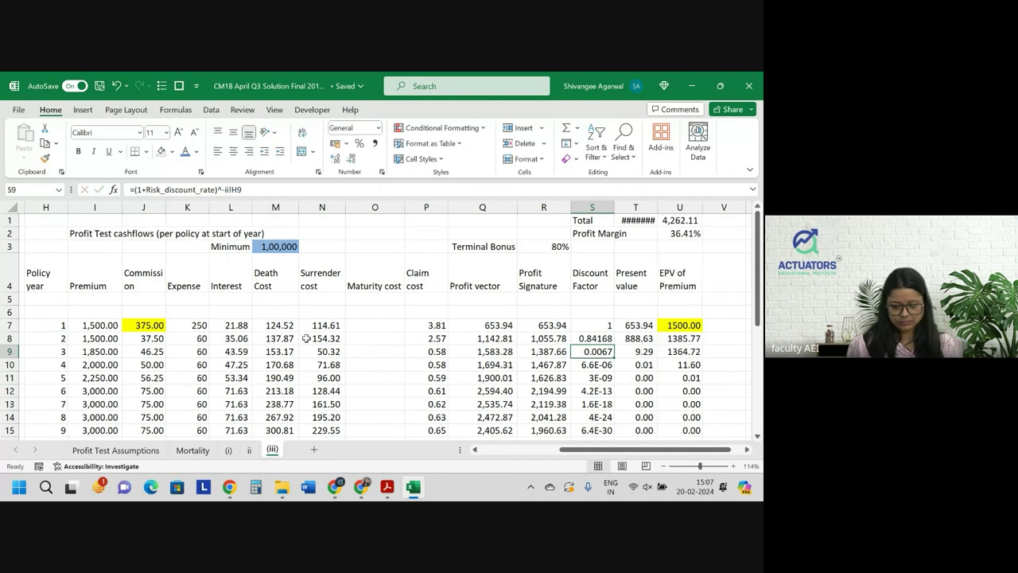
Extend the discount factor to S7 and down the column, then autofit columns T and U
{"action": "left_click", "coordinate": [597, 338]}
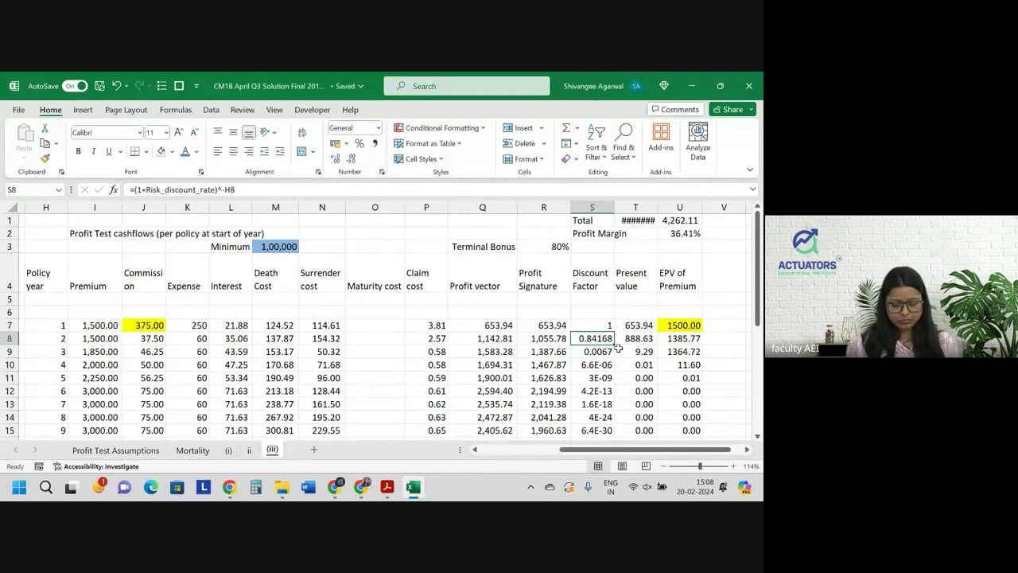
{"action": "left_click_drag", "start_coordinate": [615, 345], "coordinate": [609, 324]}
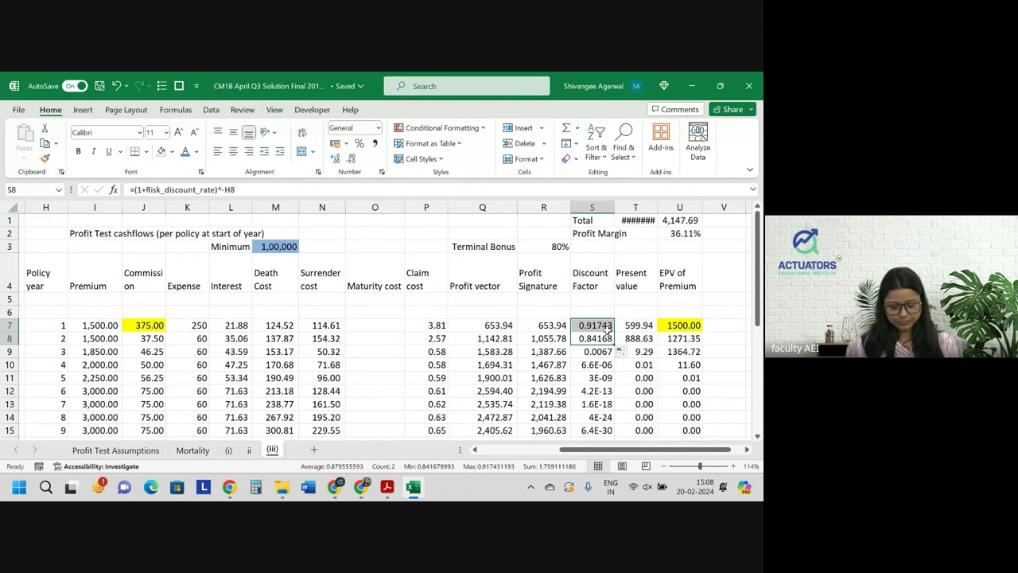
{"action": "left_click", "coordinate": [609, 337]}
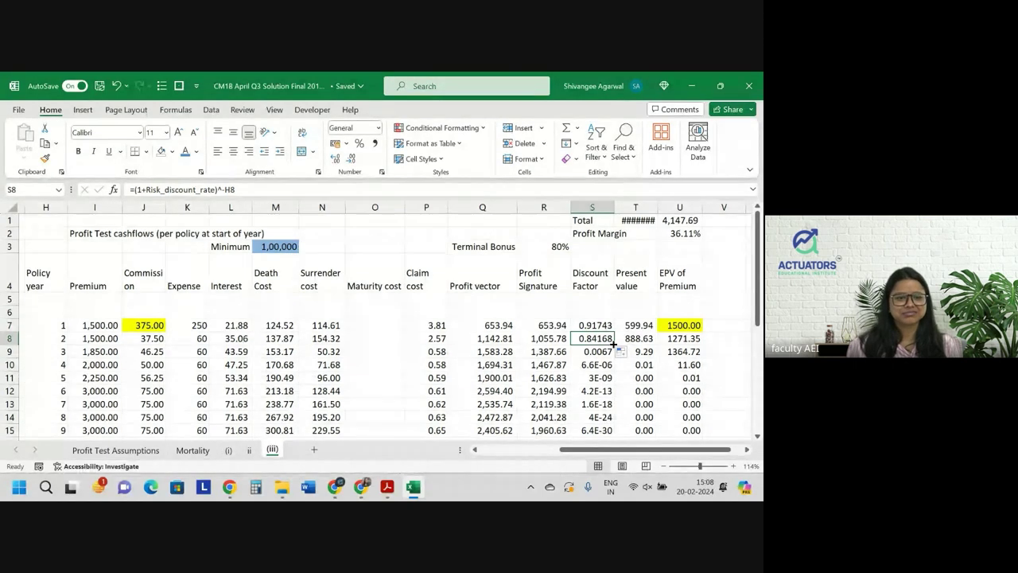
{"action": "double_click", "coordinate": [613, 344]}
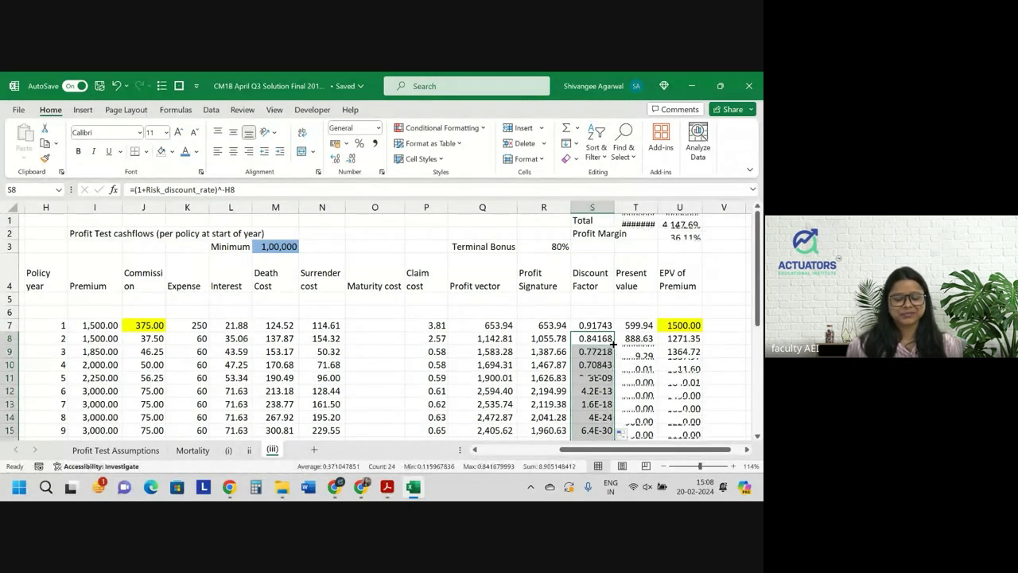
{"action": "left_click", "coordinate": [644, 357]}
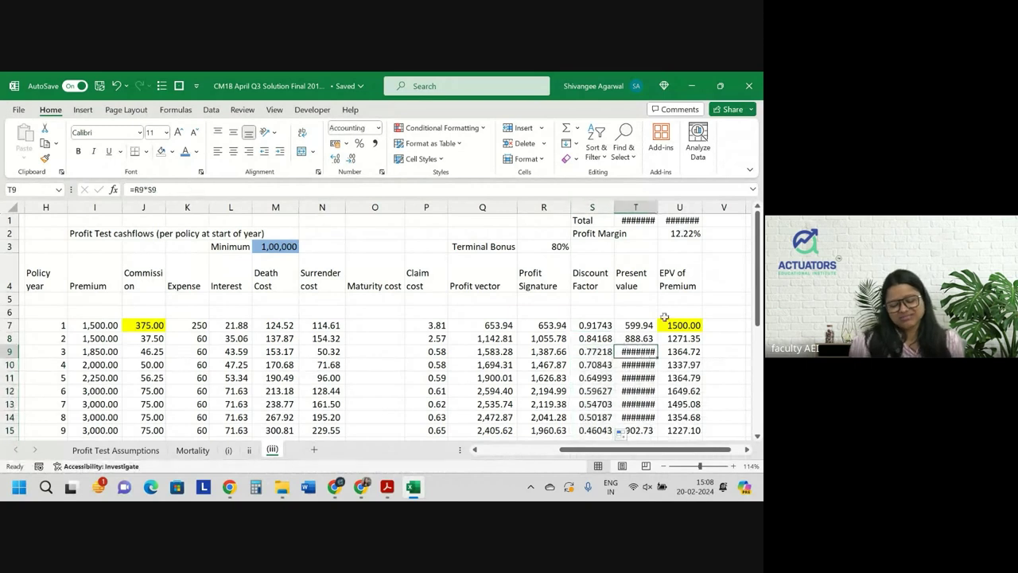
{"action": "double_click", "coordinate": [659, 208]}
{"action": "double_click", "coordinate": [713, 208]}
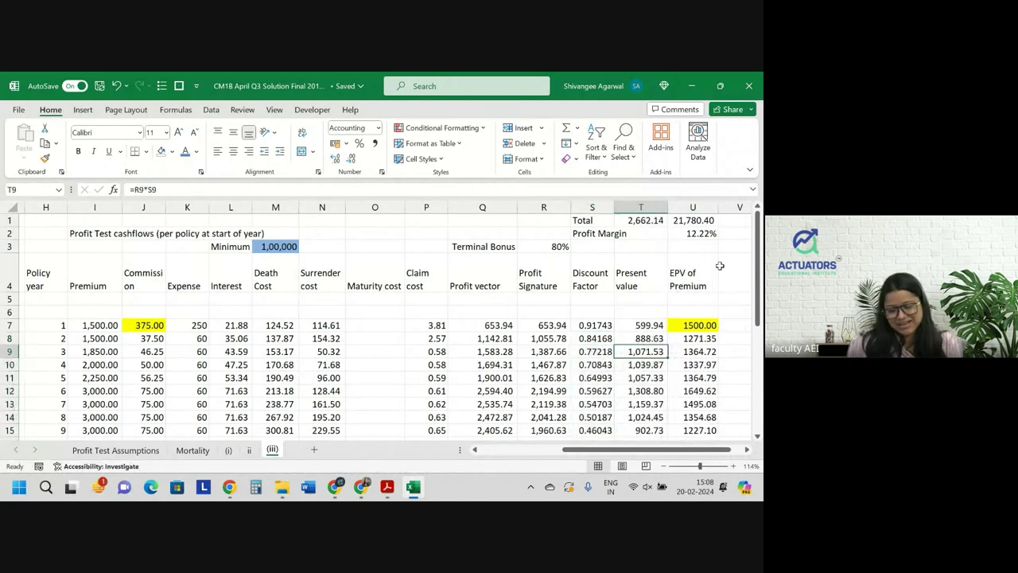
{"action": "left_click", "coordinate": [703, 337]}
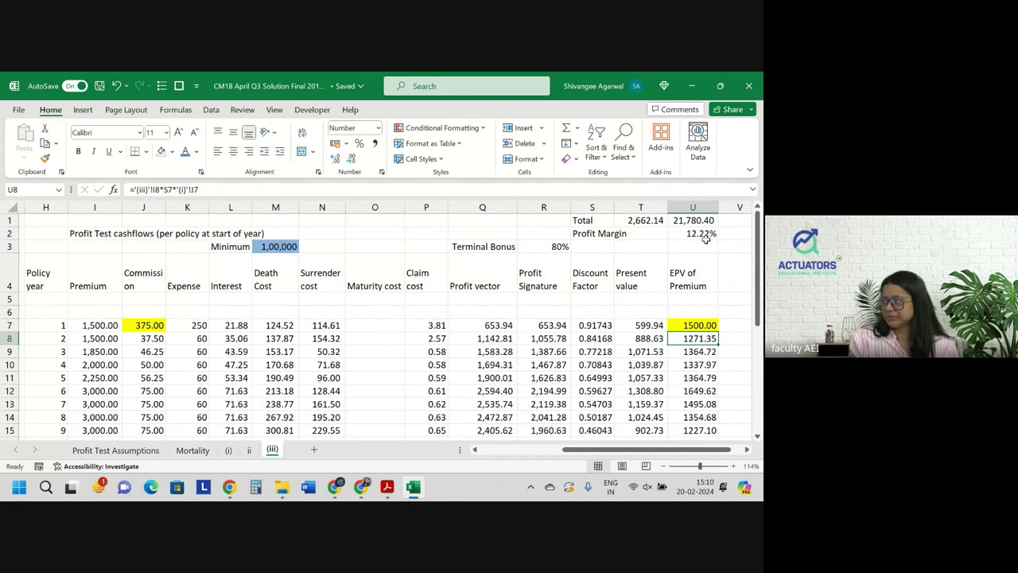
{"action": "left_click", "coordinate": [704, 233]}
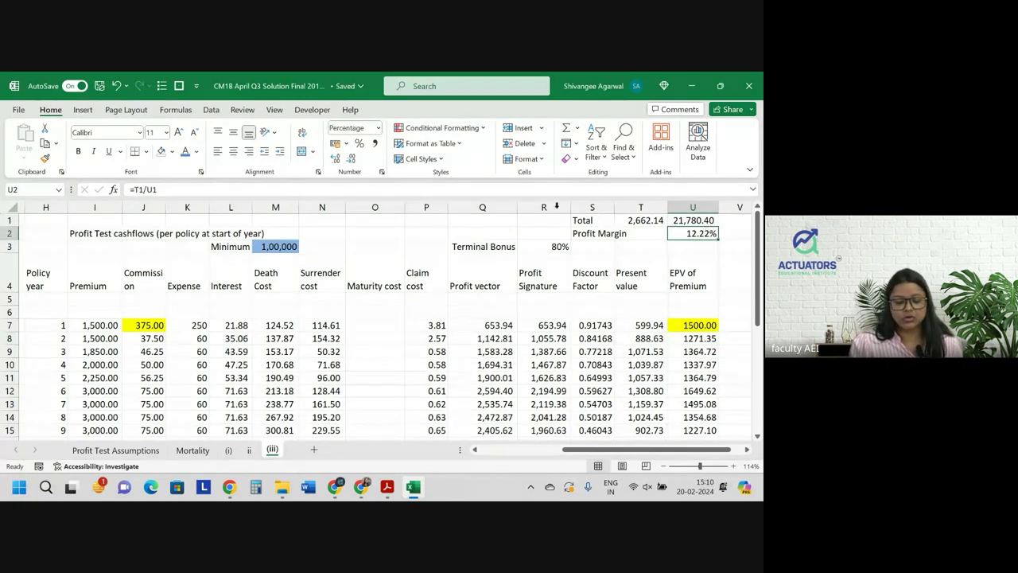
{"action": "left_click", "coordinate": [210, 110]}
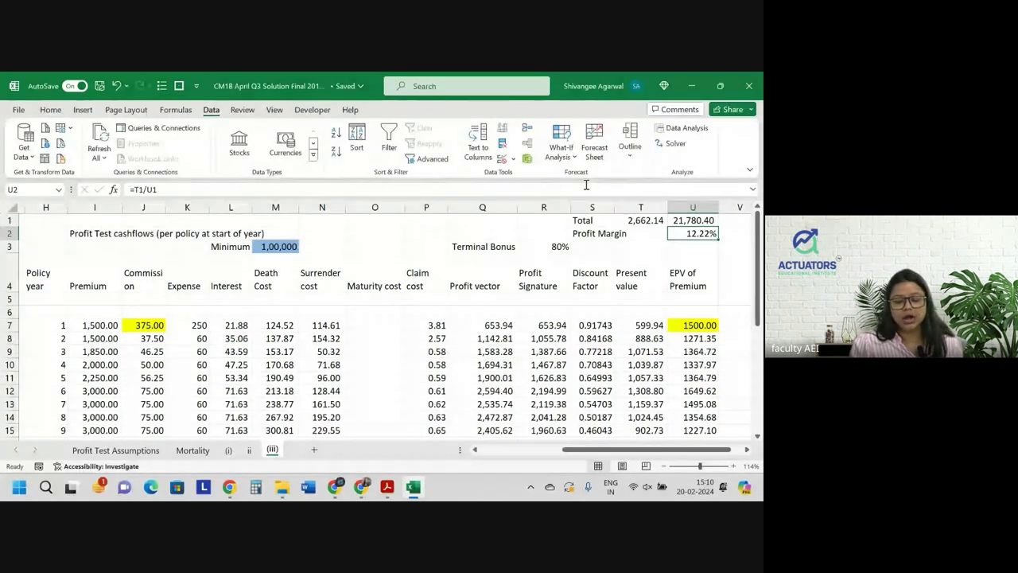
{"action": "left_click", "coordinate": [562, 153]}
{"action": "left_click", "coordinate": [574, 192]}
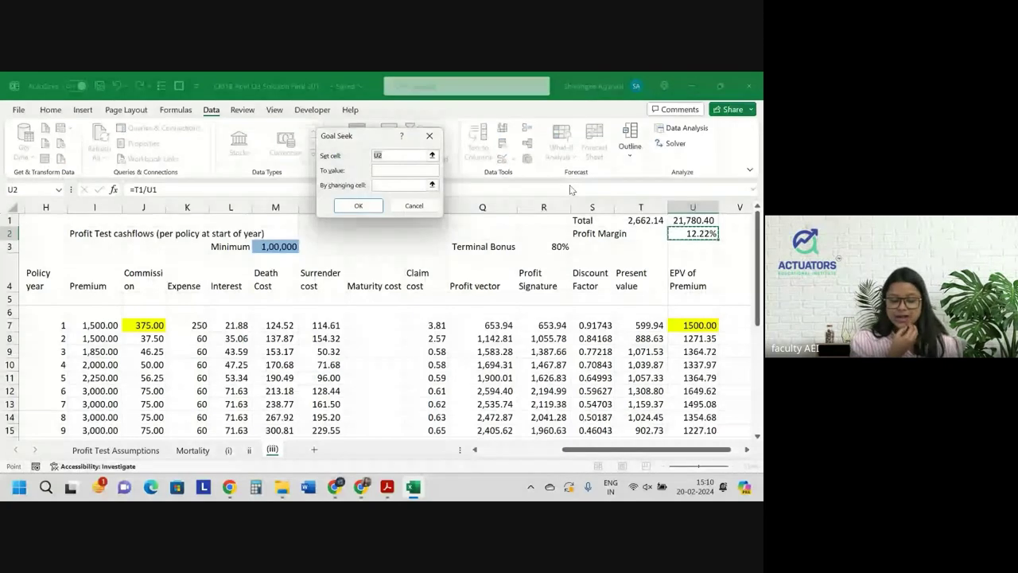
{"action": "key", "text": "Tab"}
{"action": "type", "text": "2.46"}
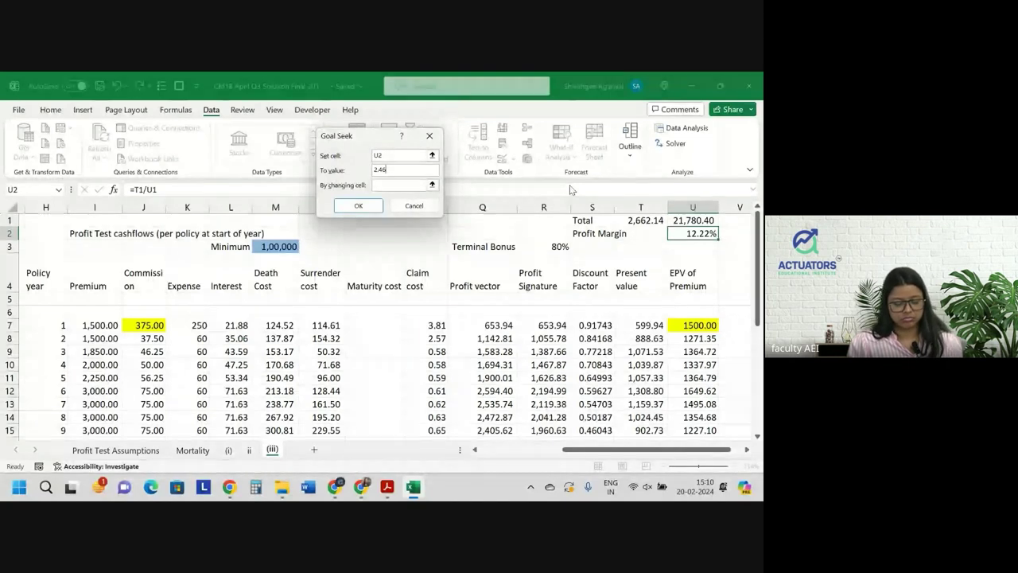
{"action": "key", "text": "Tab"}
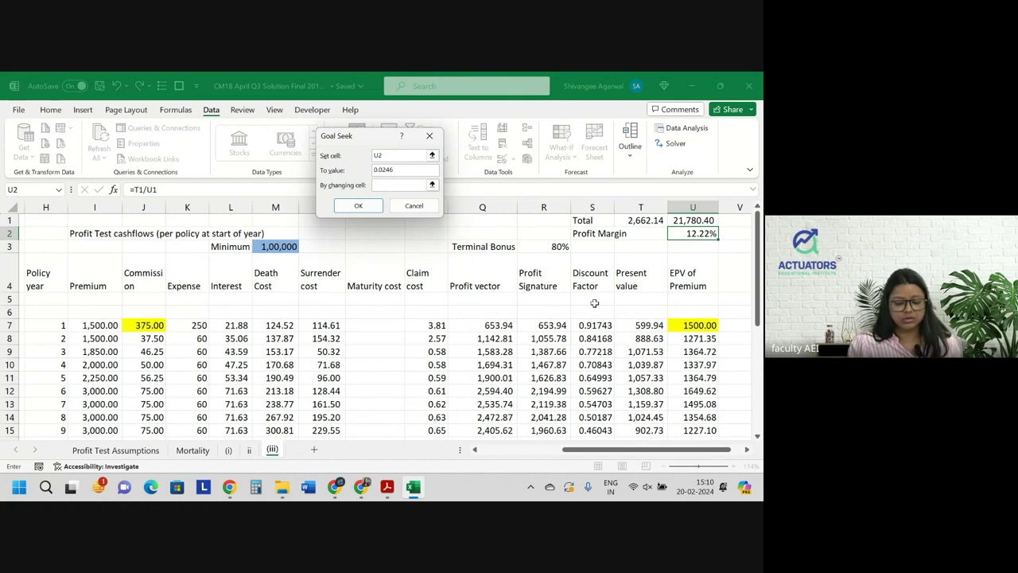
{"action": "left_click", "coordinate": [559, 246]}
{"action": "left_click", "coordinate": [371, 208]}
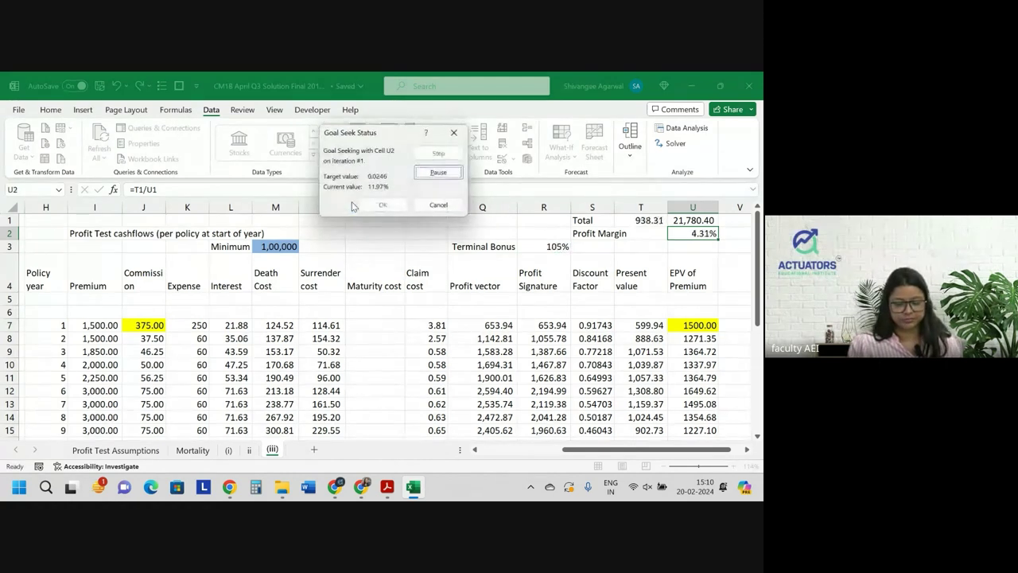
{"action": "left_click", "coordinate": [382, 205]}
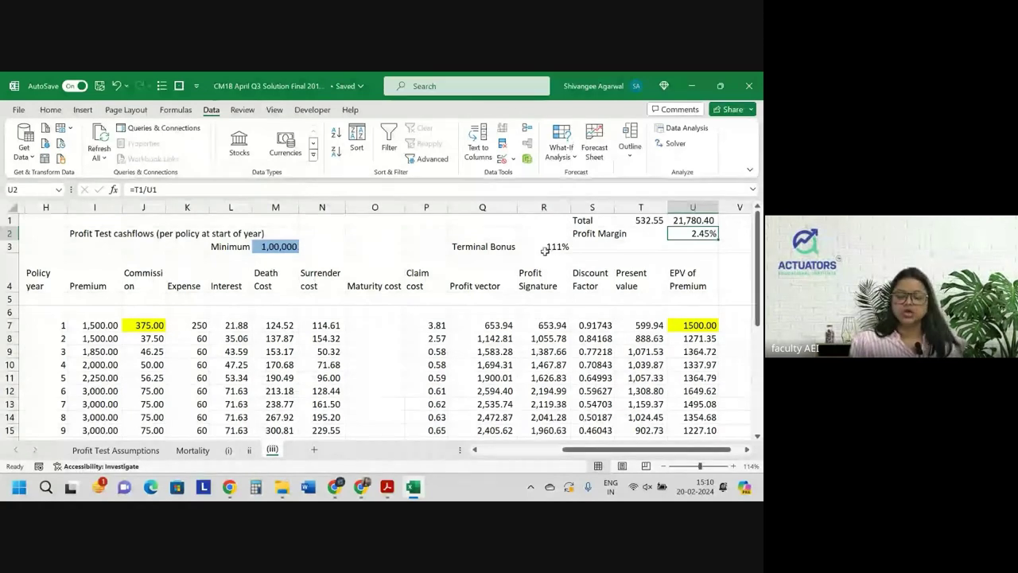
{"action": "left_click", "coordinate": [547, 247]}
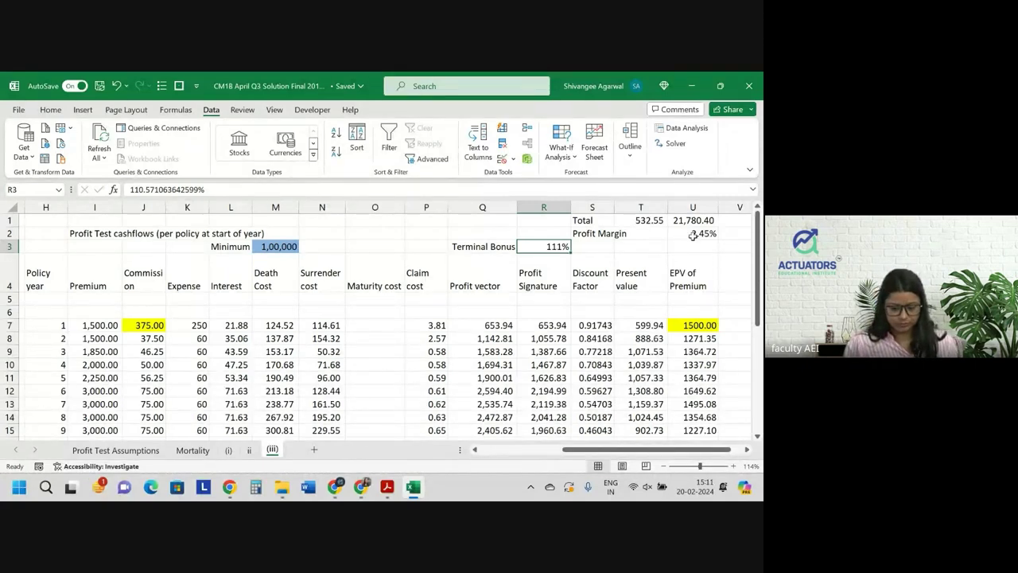
Inspect sheet (iii)'s profit margin in U2 and the exact terminal bonus in R3
{"action": "left_click", "coordinate": [692, 235]}
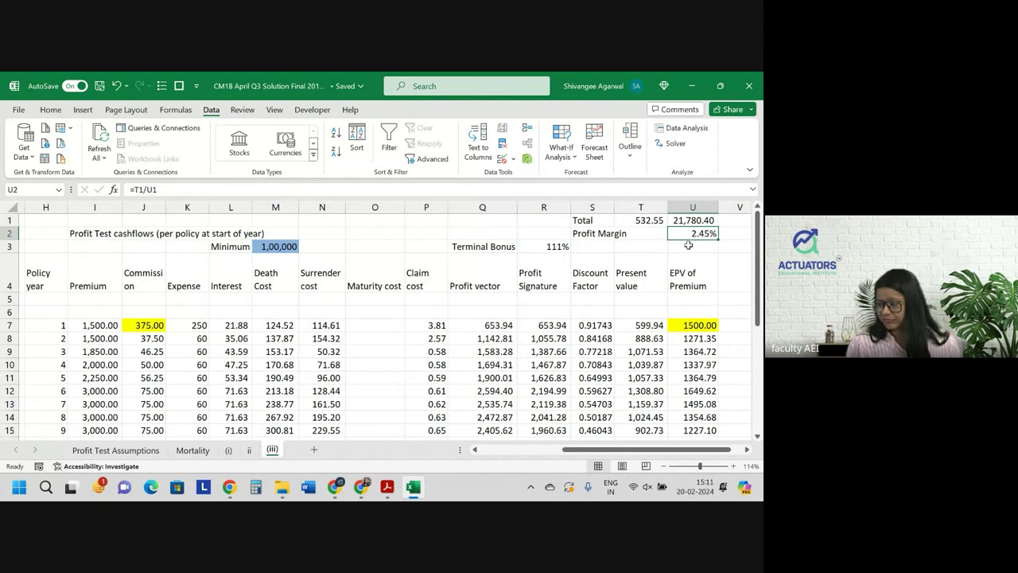
{"action": "left_click", "coordinate": [563, 246]}
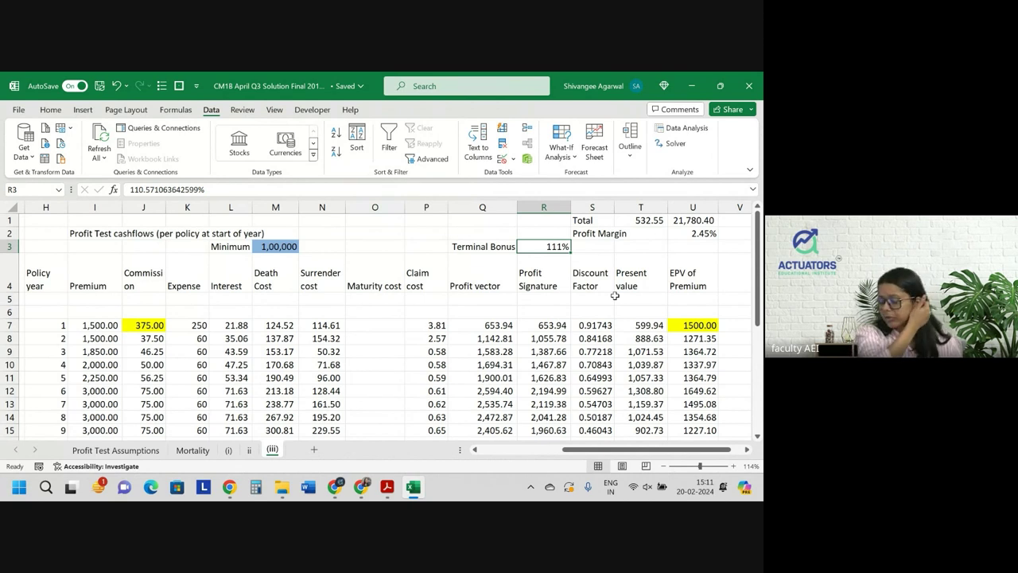
{"action": "left_click", "coordinate": [685, 237]}
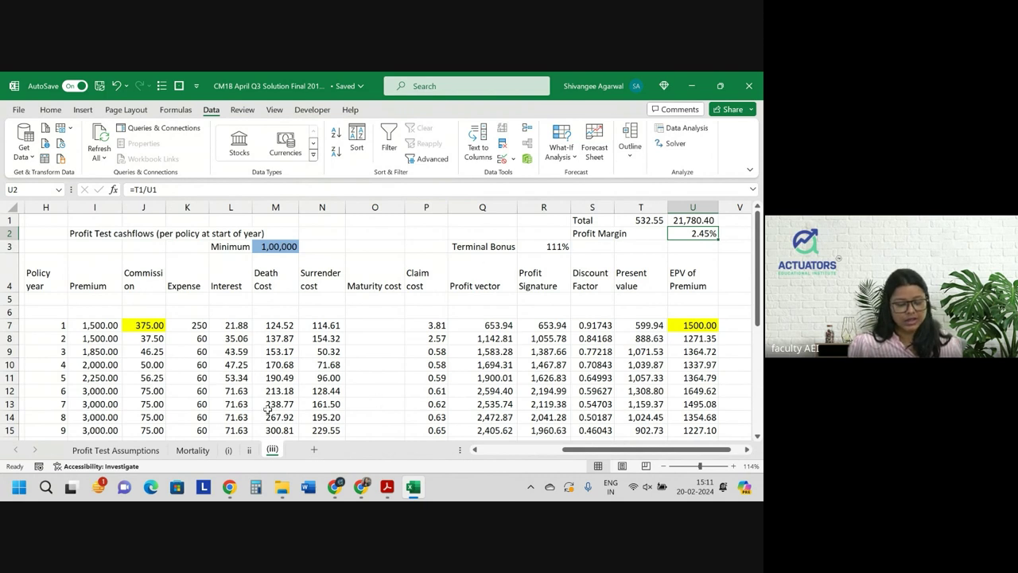
Show sheet ii's profit margin in Y3 to three decimals, 2.458%, and return to sheet (iii)
{"action": "left_click", "coordinate": [250, 450]}
{"action": "scroll", "coordinate": [492, 266], "scroll_direction": "right", "scroll_amount": 6}
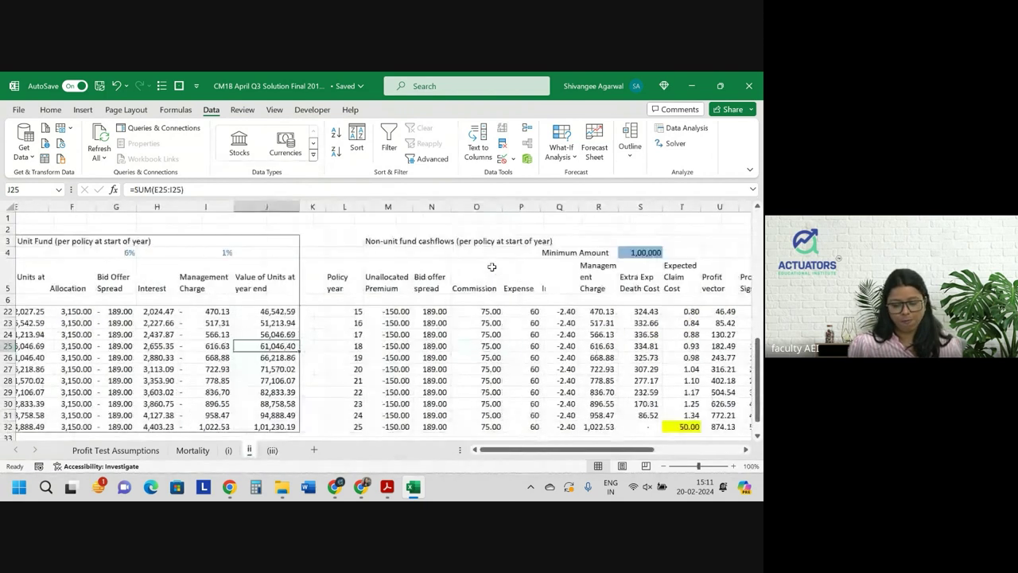
{"action": "scroll", "coordinate": [491, 266], "scroll_direction": "right", "scroll_amount": 7}
{"action": "left_click", "coordinate": [539, 241]}
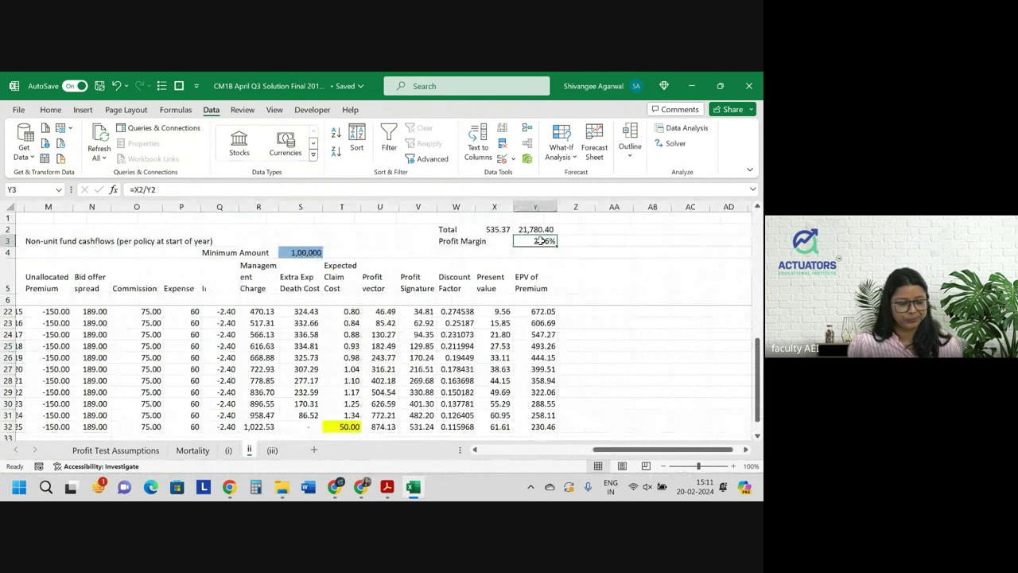
{"action": "left_click", "coordinate": [46, 111]}
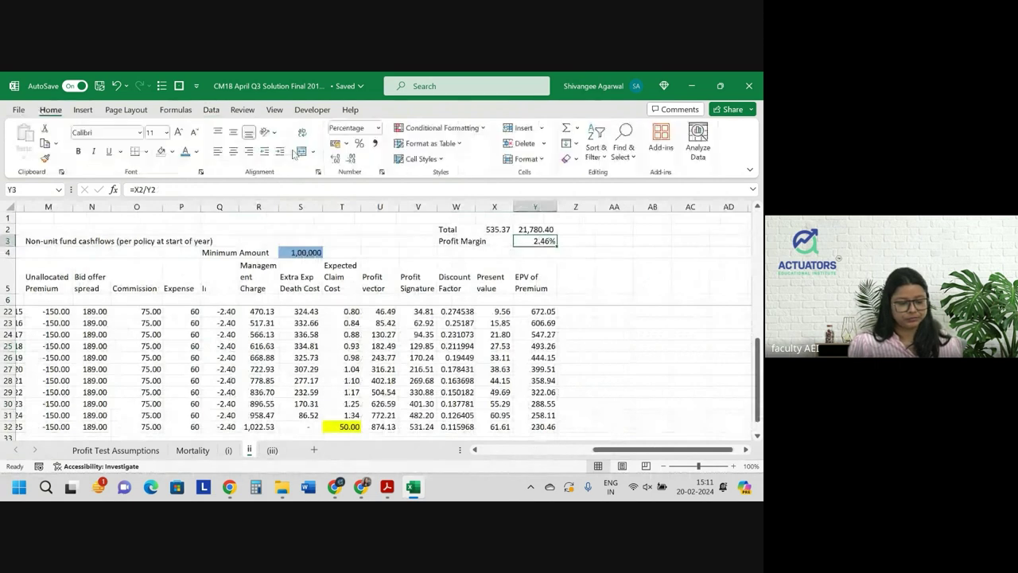
{"action": "left_click", "coordinate": [336, 159]}
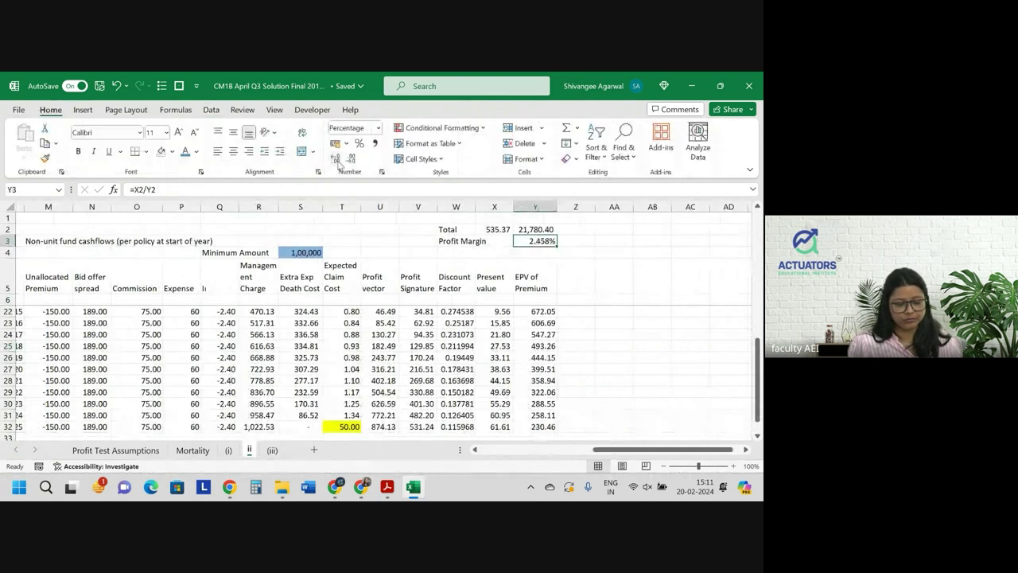
{"action": "left_click", "coordinate": [272, 451]}
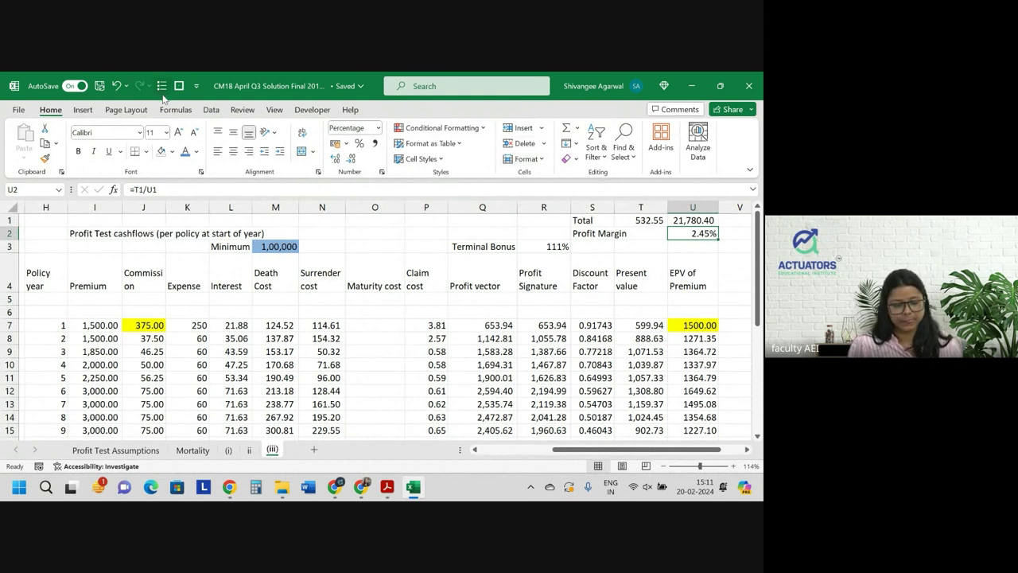
Goal Seek U2 to 0.02458 by changing terminal bonus R3, which ends at 111%
{"action": "left_click", "coordinate": [210, 110]}
{"action": "left_click", "coordinate": [561, 150]}
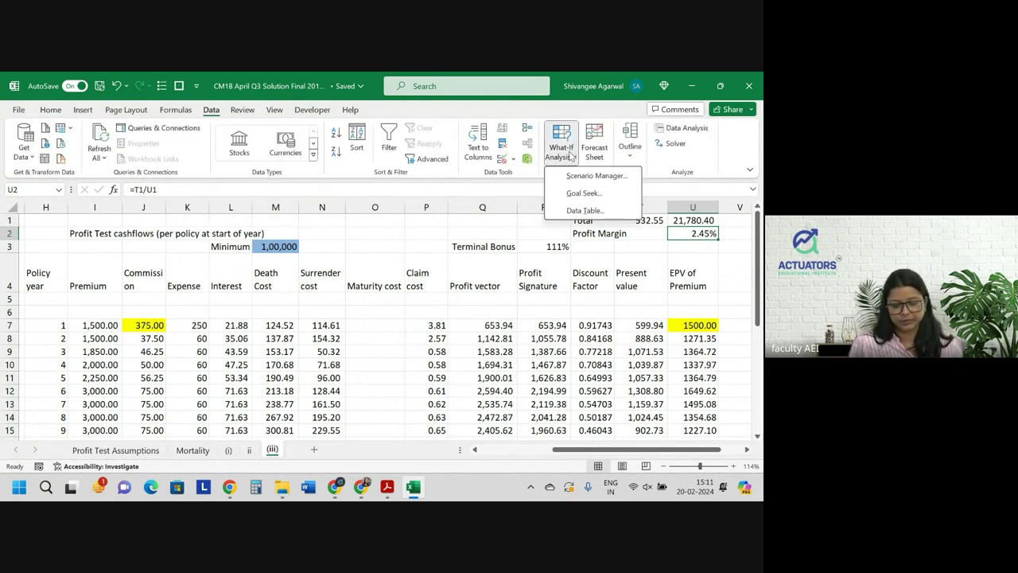
{"action": "left_click", "coordinate": [581, 192]}
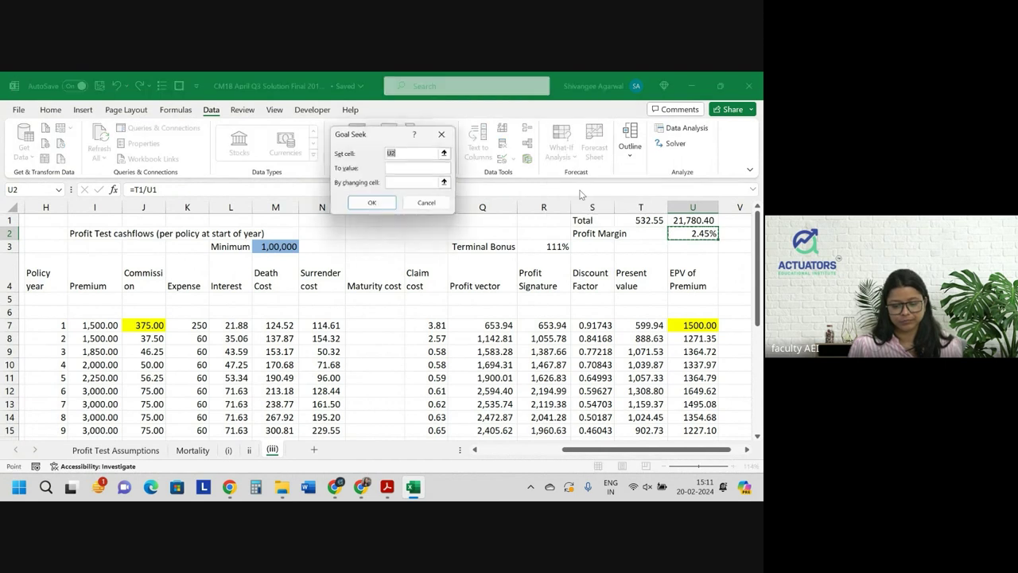
{"action": "left_click", "coordinate": [401, 168]}
{"action": "type", "text": "0.02458"}
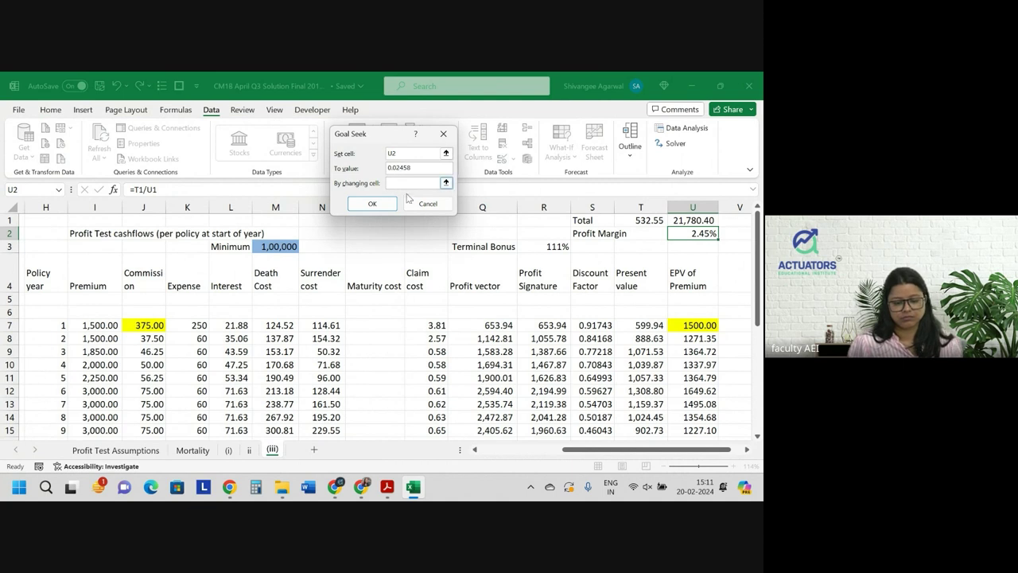
{"action": "left_click", "coordinate": [404, 183]}
{"action": "left_click", "coordinate": [553, 246]}
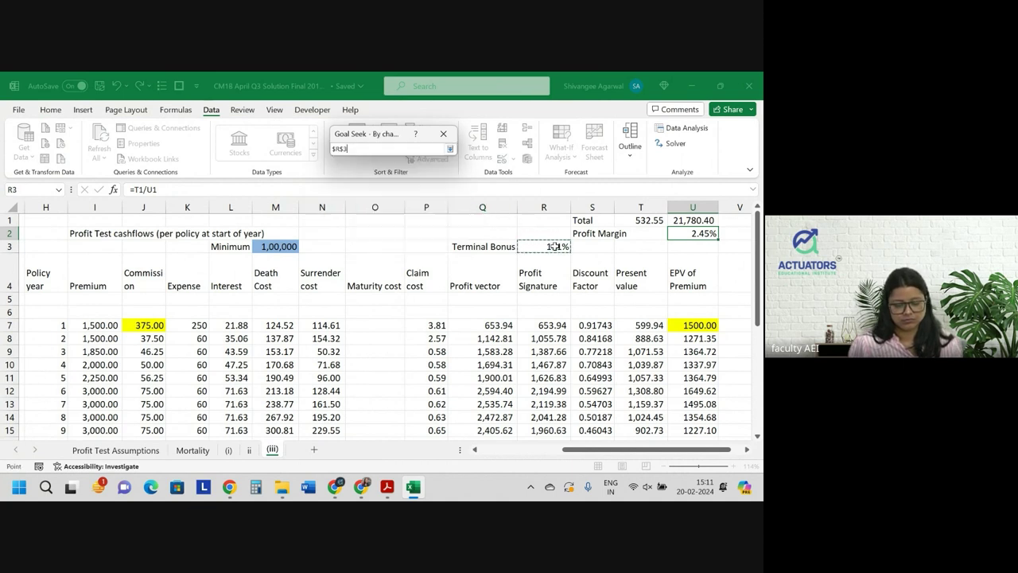
{"action": "left_click", "coordinate": [378, 204]}
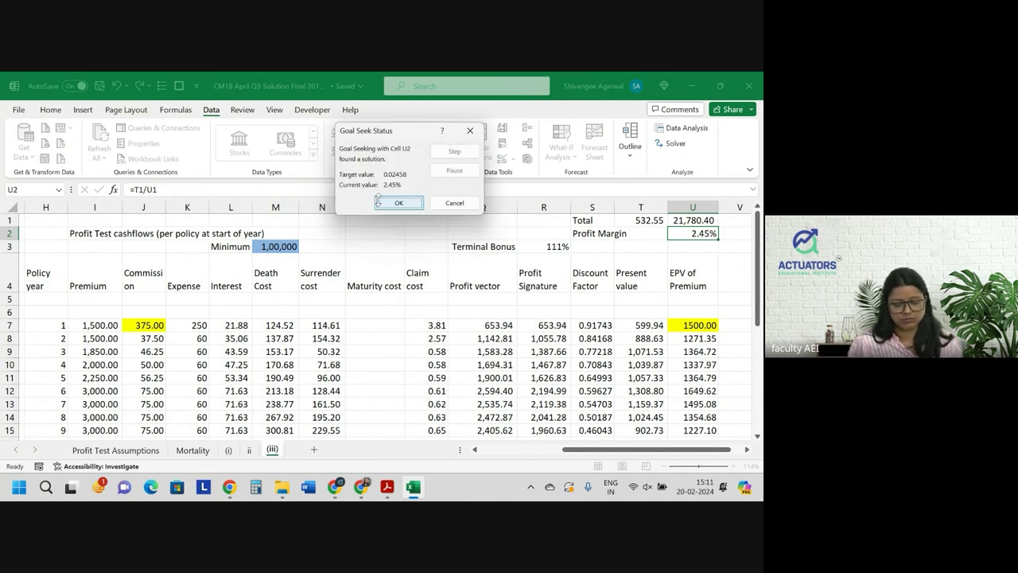
{"action": "left_click", "coordinate": [379, 205]}
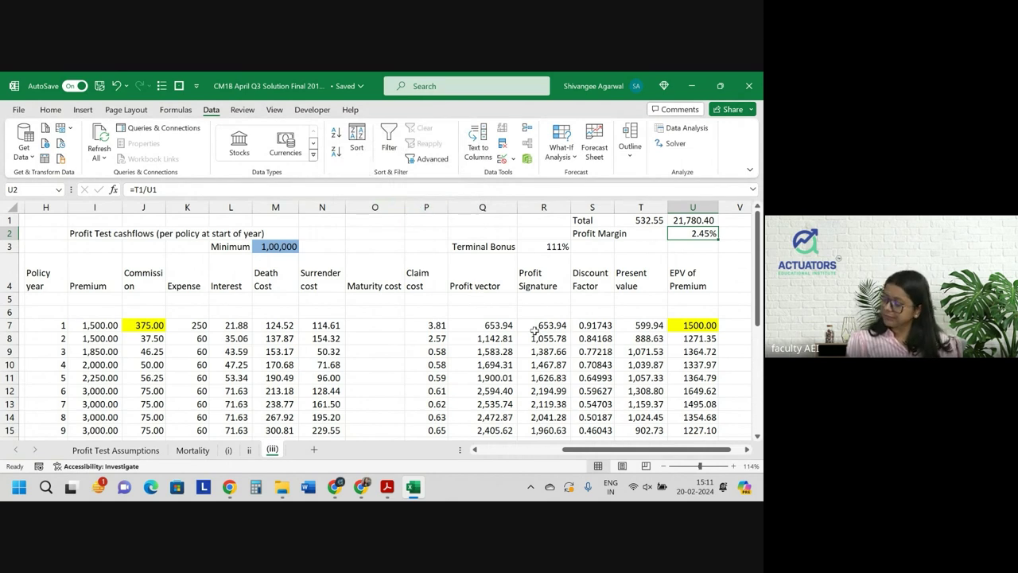
{"action": "left_click", "coordinate": [388, 486]}
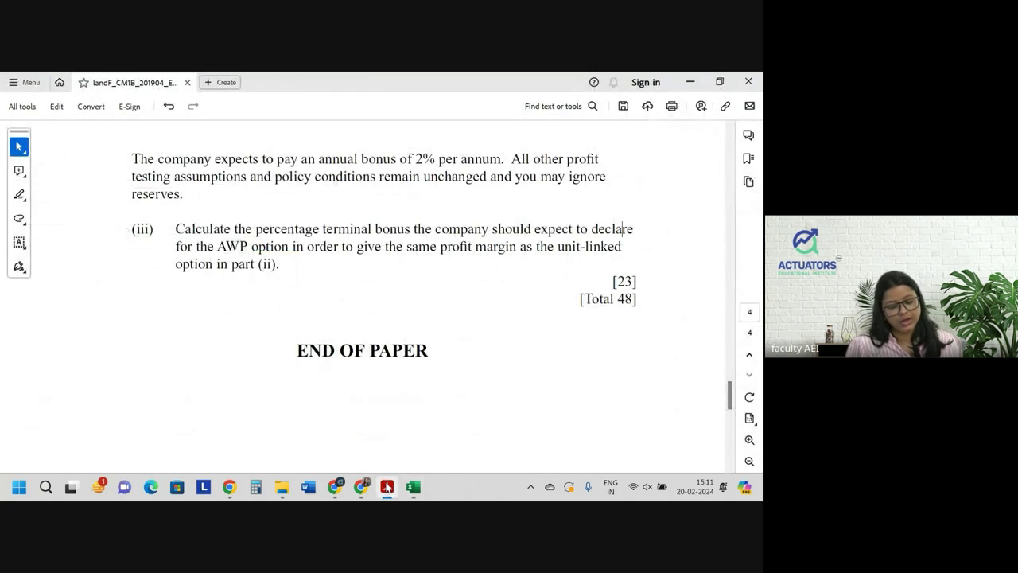
Return from the exam question PDF to the Excel profit test workbook
{"action": "key", "text": "alt+Tab"}
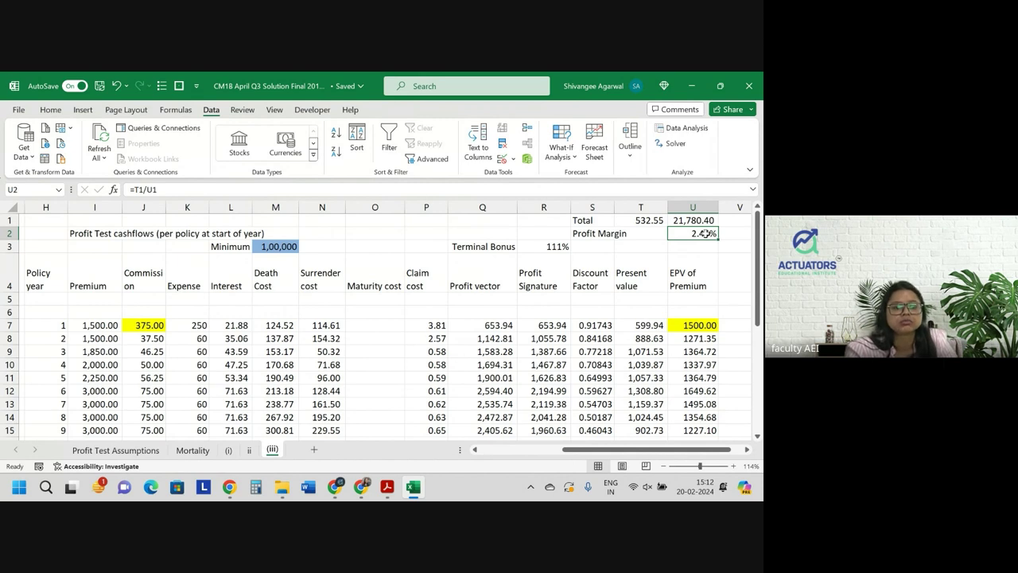
Adjust the profit margin's decimal places, leaving it shown at two decimals as 2.45%
{"action": "left_click", "coordinate": [50, 111]}
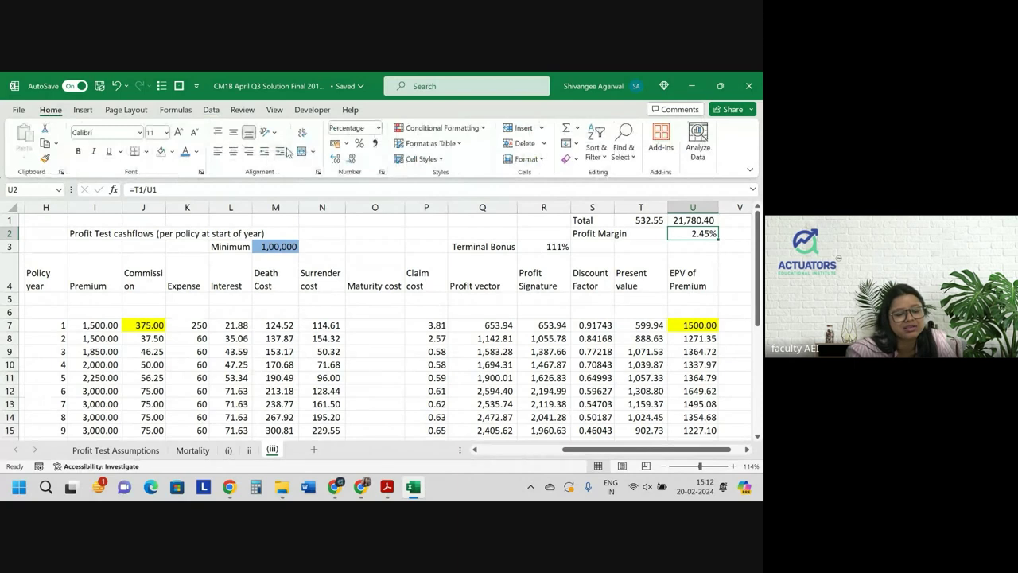
{"action": "left_click", "coordinate": [337, 161]}
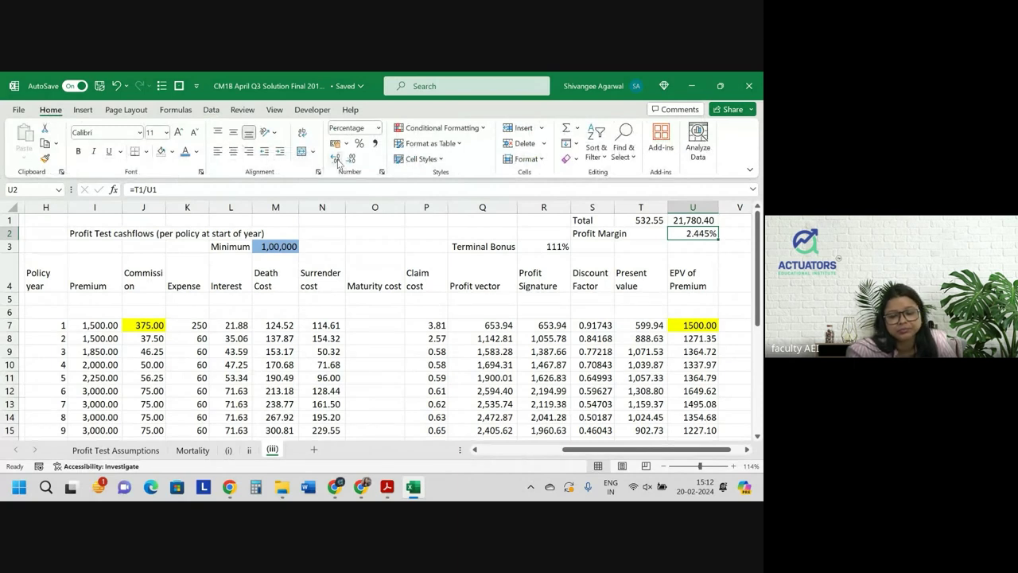
{"action": "left_click", "coordinate": [351, 159]}
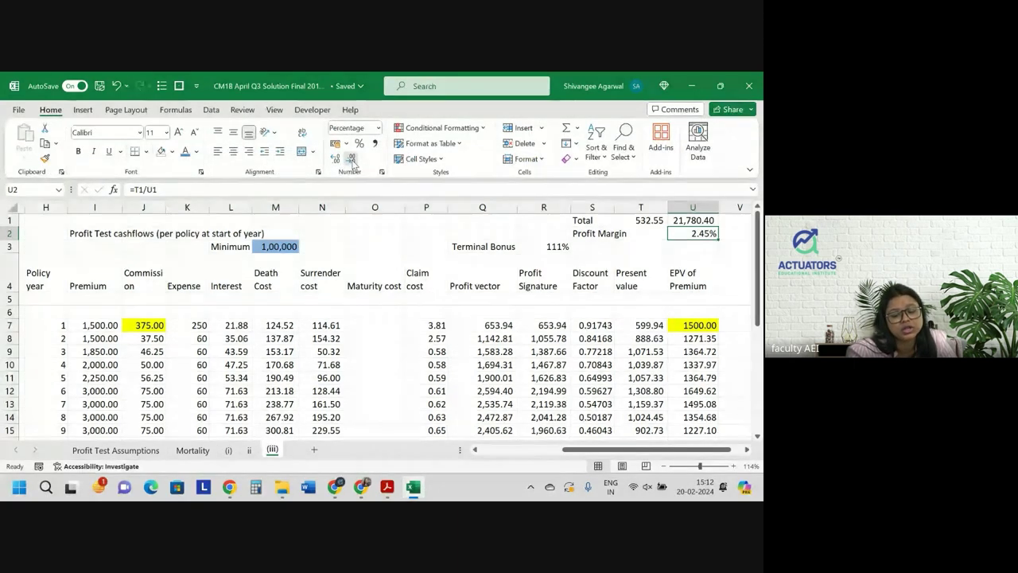
{"action": "left_click", "coordinate": [351, 159]}
{"action": "left_click", "coordinate": [337, 160]}
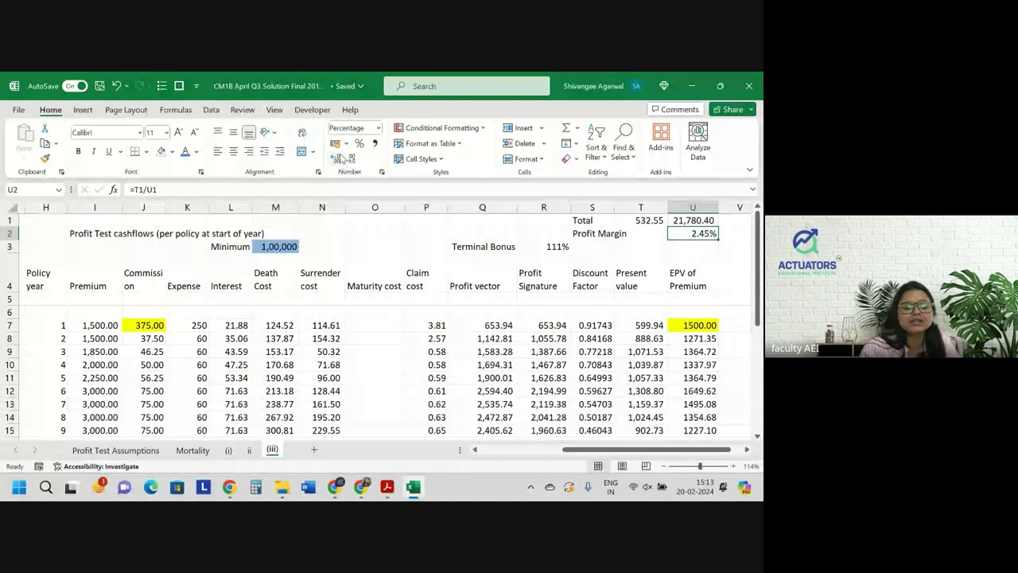
Give terminal bonus cell R3 (111%) a light green fill
{"action": "left_click", "coordinate": [556, 234]}
{"action": "left_click", "coordinate": [558, 243]}
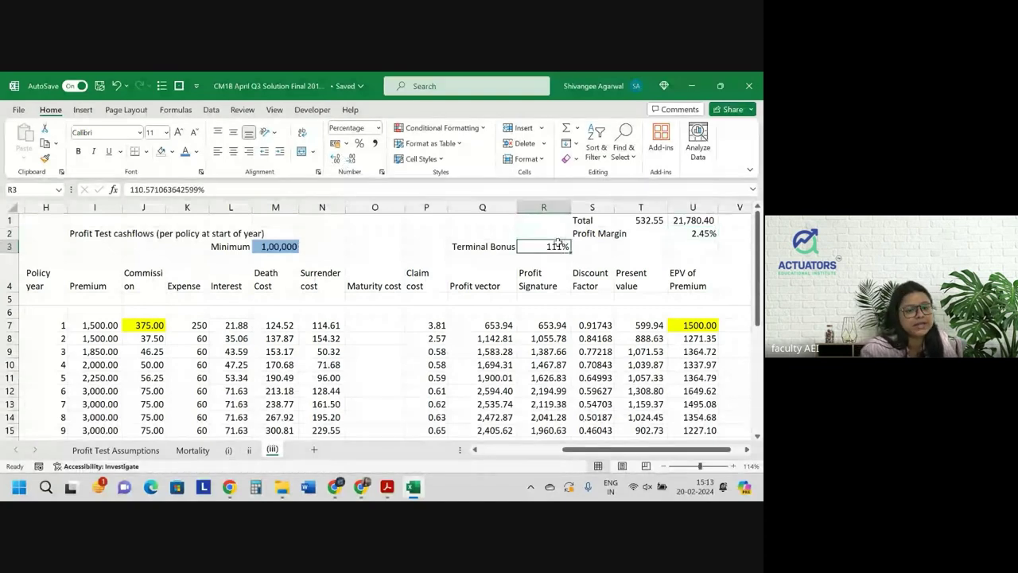
{"action": "left_click", "coordinate": [171, 152]}
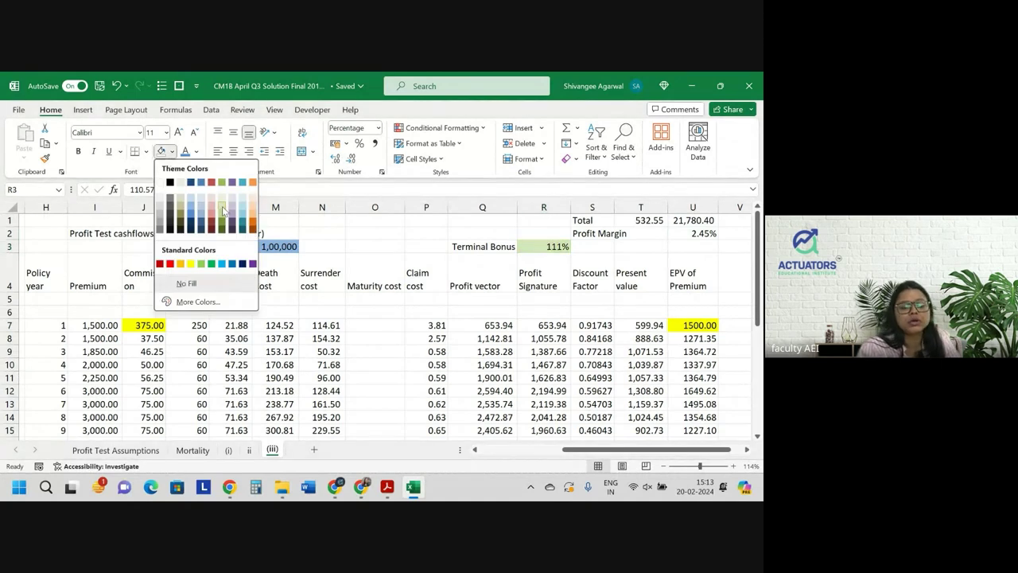
{"action": "left_click", "coordinate": [225, 209]}
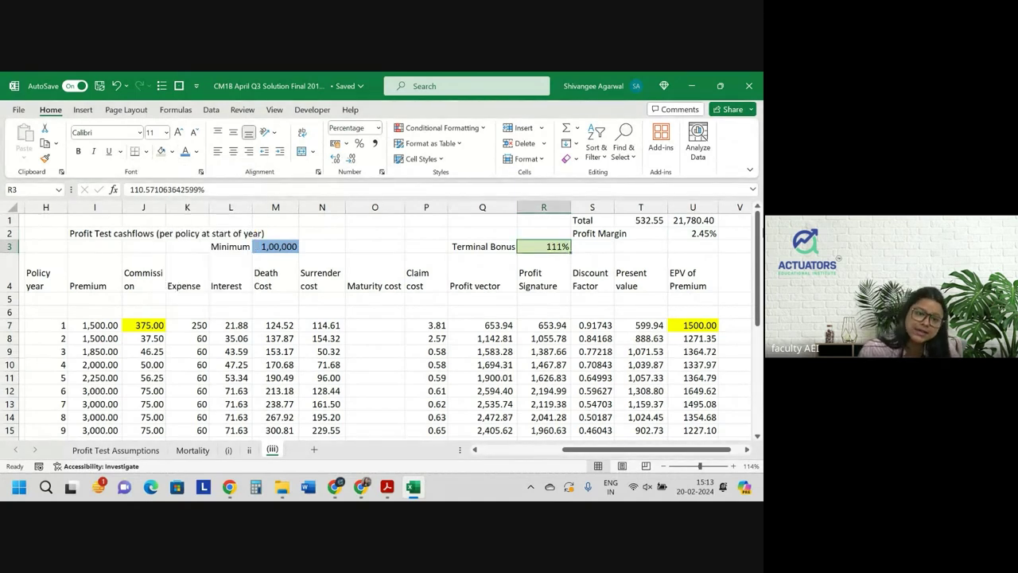